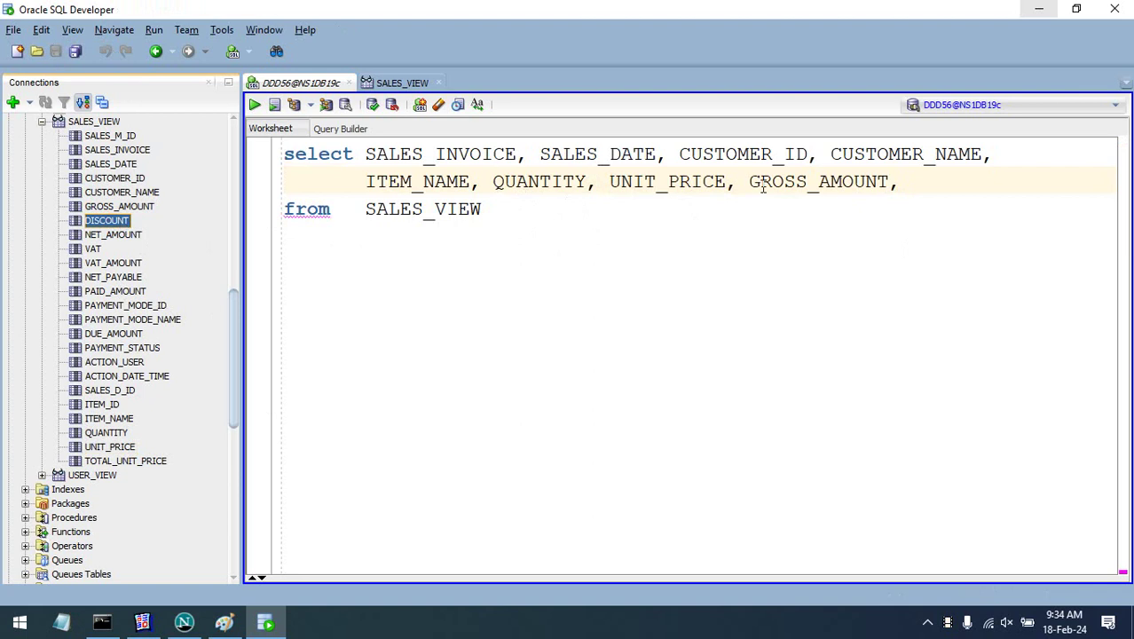
# - Add DISCOUNT, NET_AMOUNT and VAT to the SALES_VIEW select list
pyautogui.click(903, 182)
pyautogui.write('DISCOUNT')
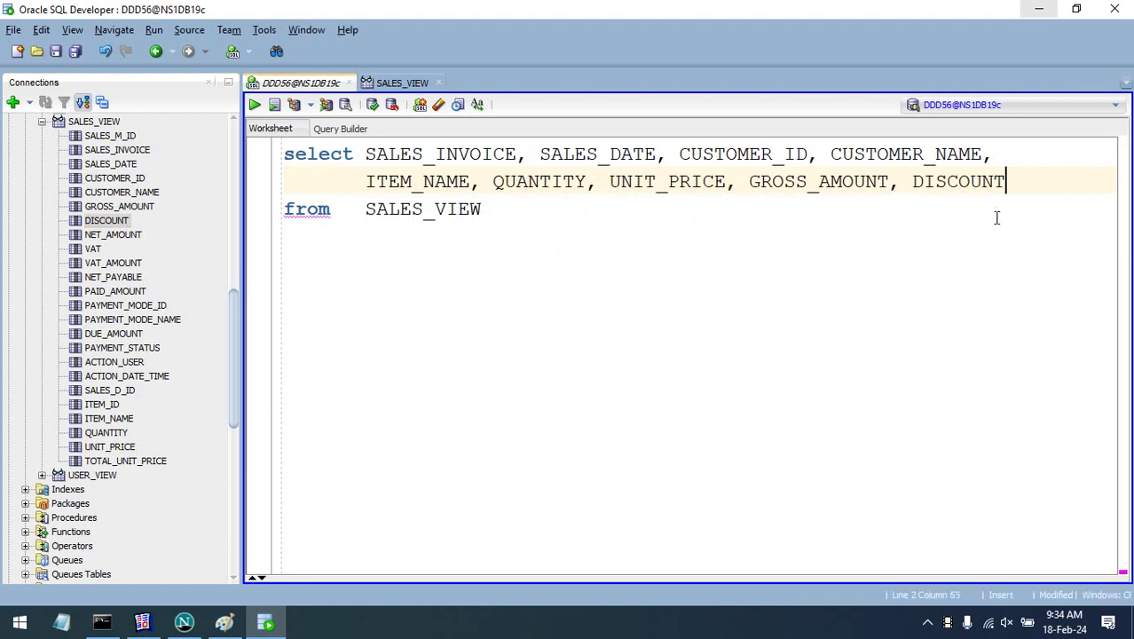
pyautogui.write(',')
pyautogui.press('Return')
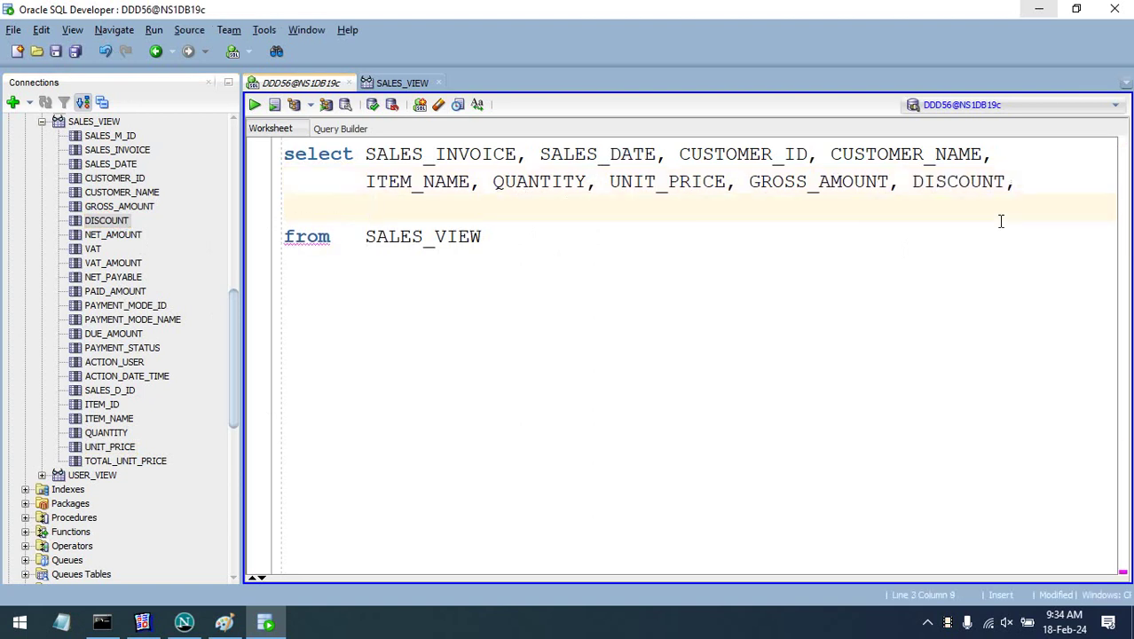
pyautogui.press('BackSpace')
pyautogui.moveTo(100, 236); pyautogui.dragTo(406, 211)
pyautogui.write(',')
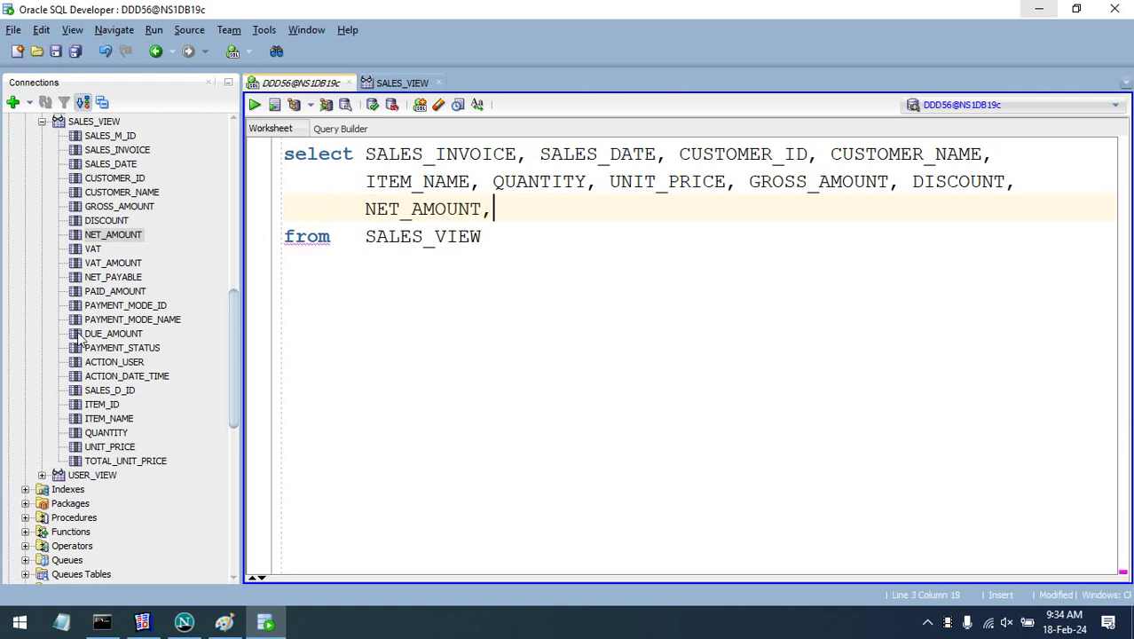
pyautogui.click(93, 249)
pyautogui.click(516, 197)
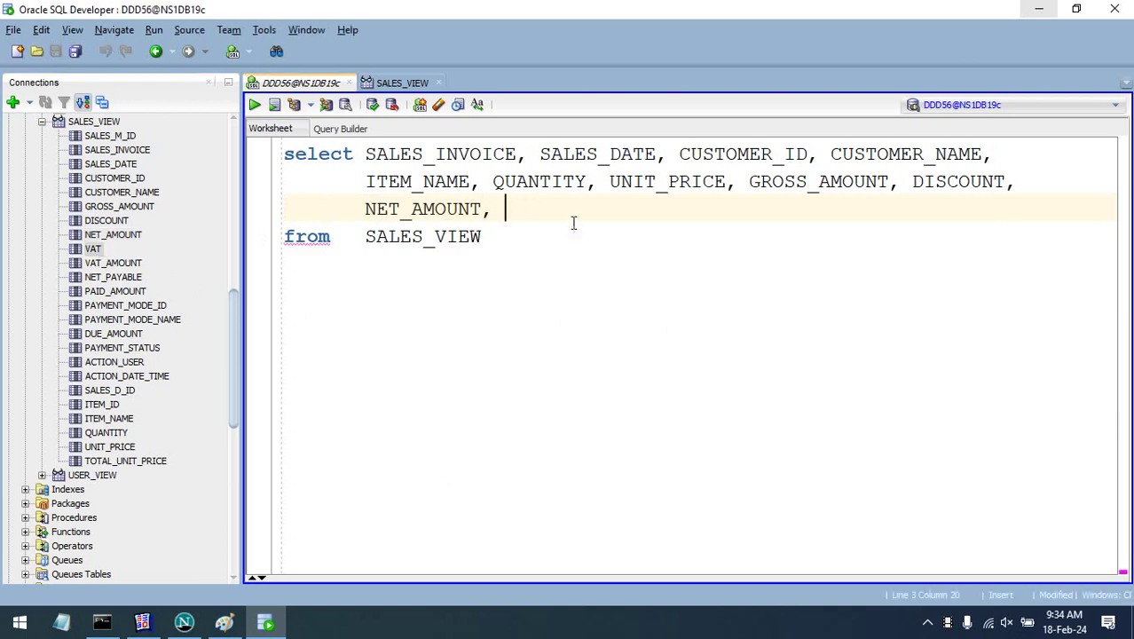
pyautogui.write('VAT,')
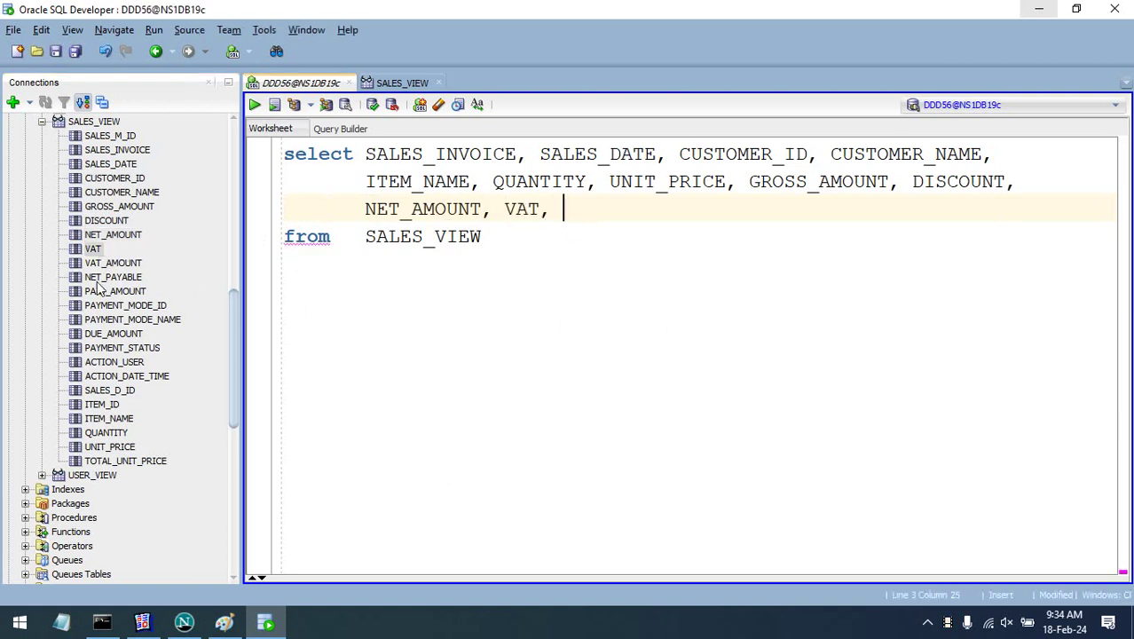
# - Add NET_PAYABLE, PAID_AMOUNT and PAYMENT_MODE_NAME to the select list
pyautogui.moveTo(102, 279); pyautogui.dragTo(584, 210)
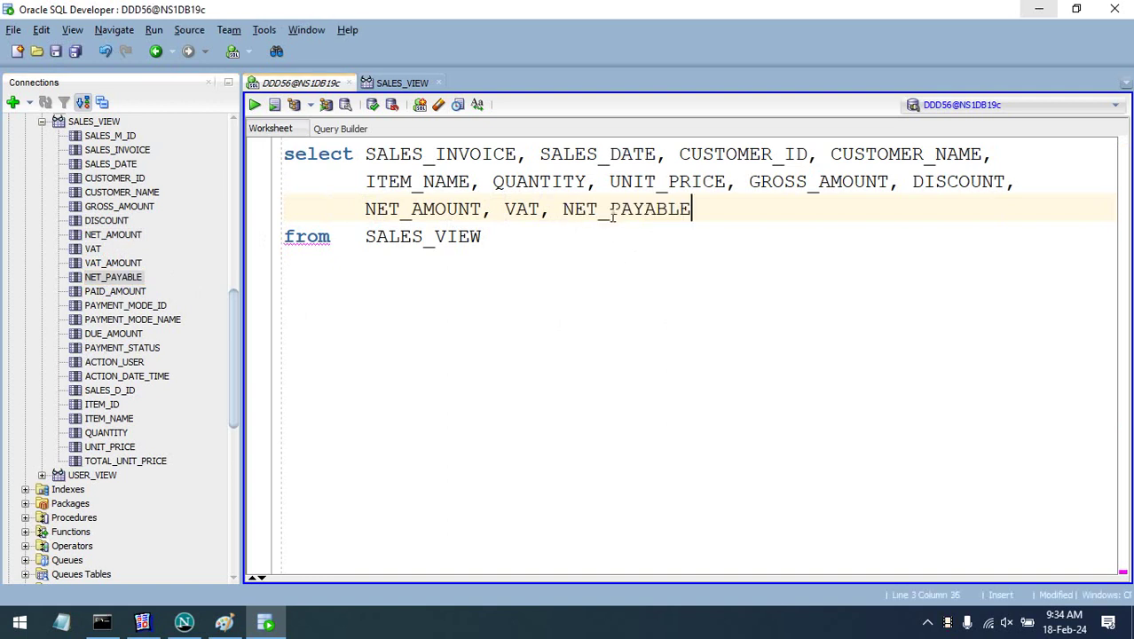
pyautogui.write(',')
pyautogui.moveTo(126, 293); pyautogui.dragTo(748, 221)
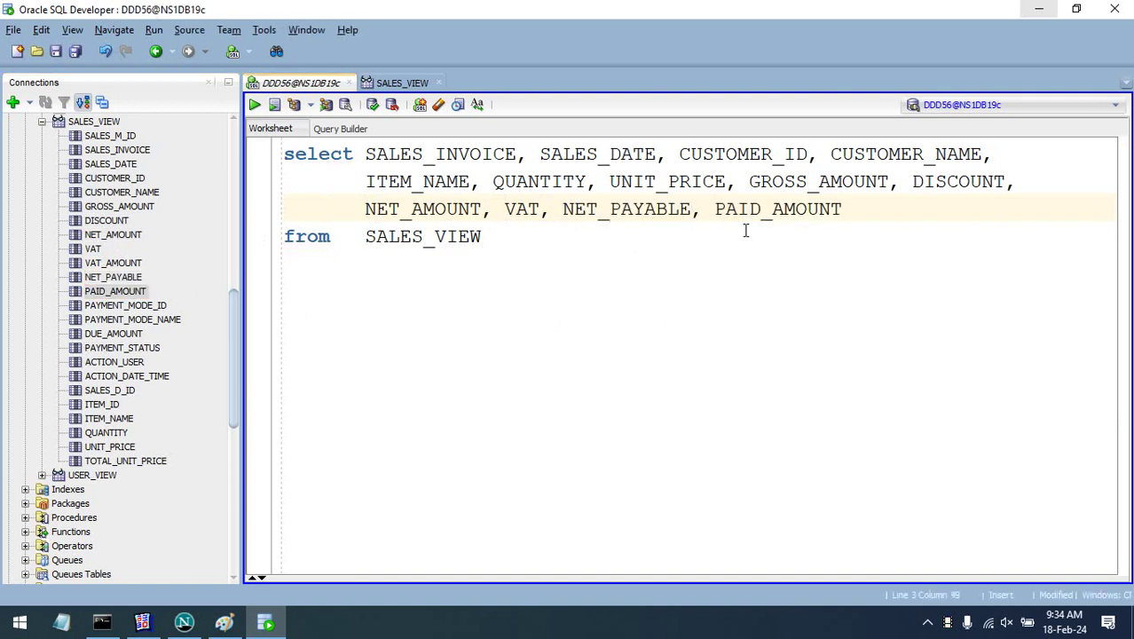
pyautogui.write(',')
pyautogui.click(155, 326)
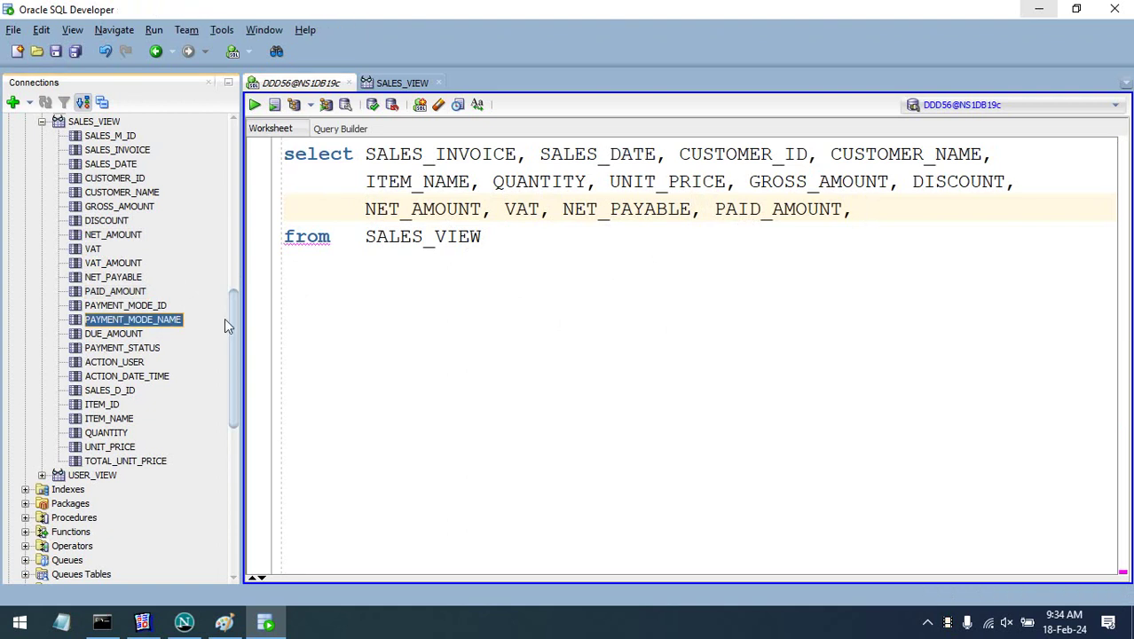
pyautogui.moveTo(896, 213); pyautogui.dragTo(898, 213)
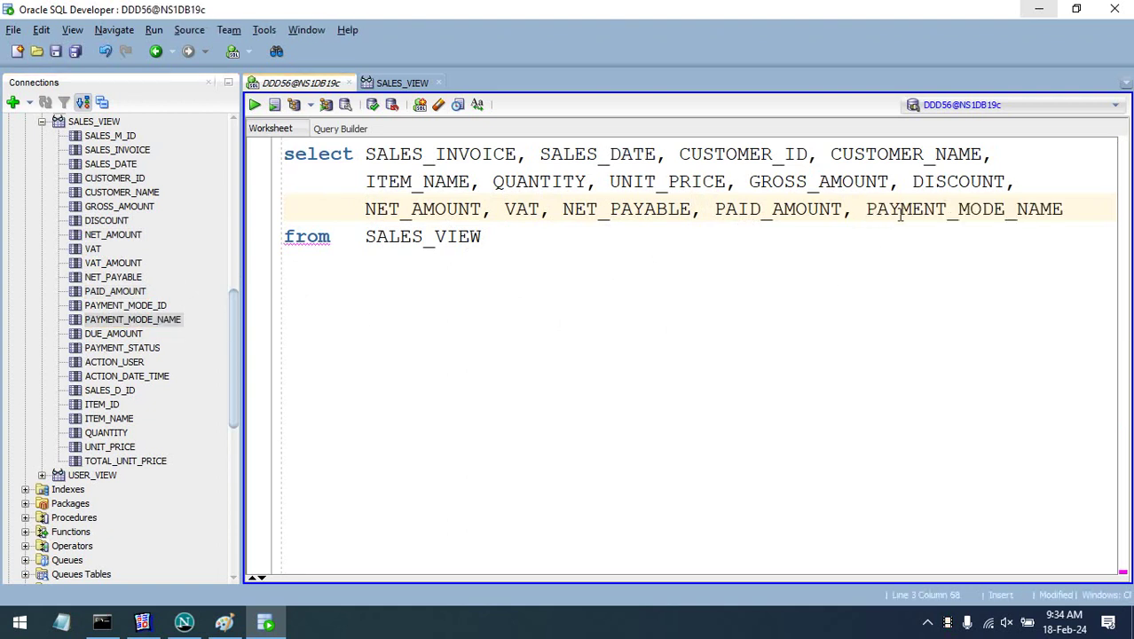
pyautogui.write(',')
# - Add DUE_AMOUNT and PAYMENT_STATUS on a fourth line, then run the whole query
pyautogui.press('Return')
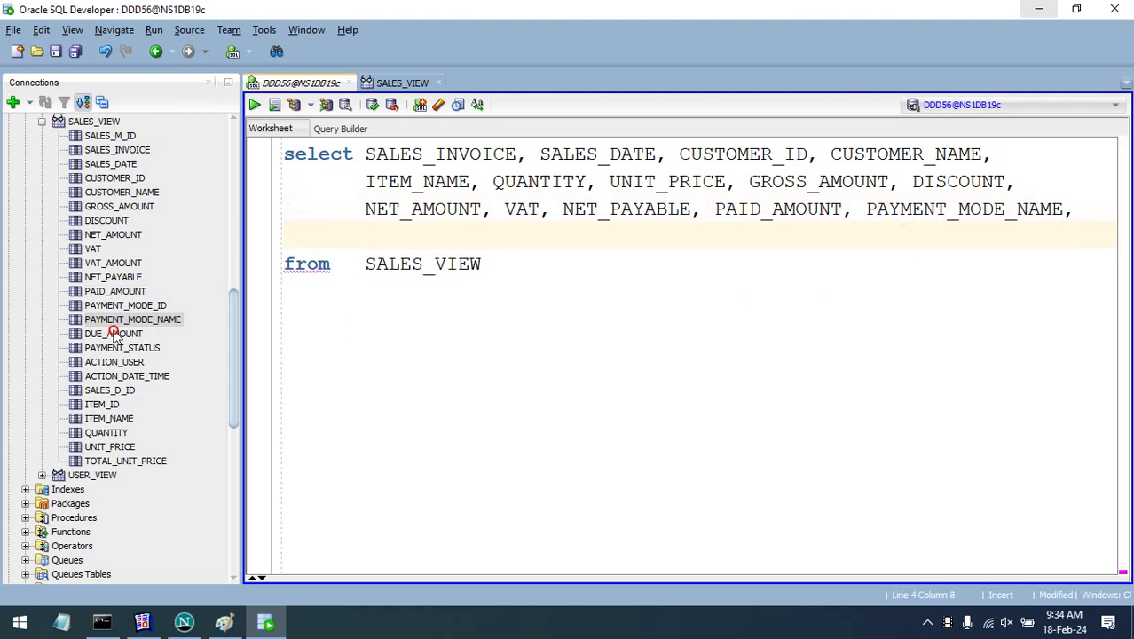
pyautogui.moveTo(114, 334); pyautogui.dragTo(426, 241)
pyautogui.write(',')
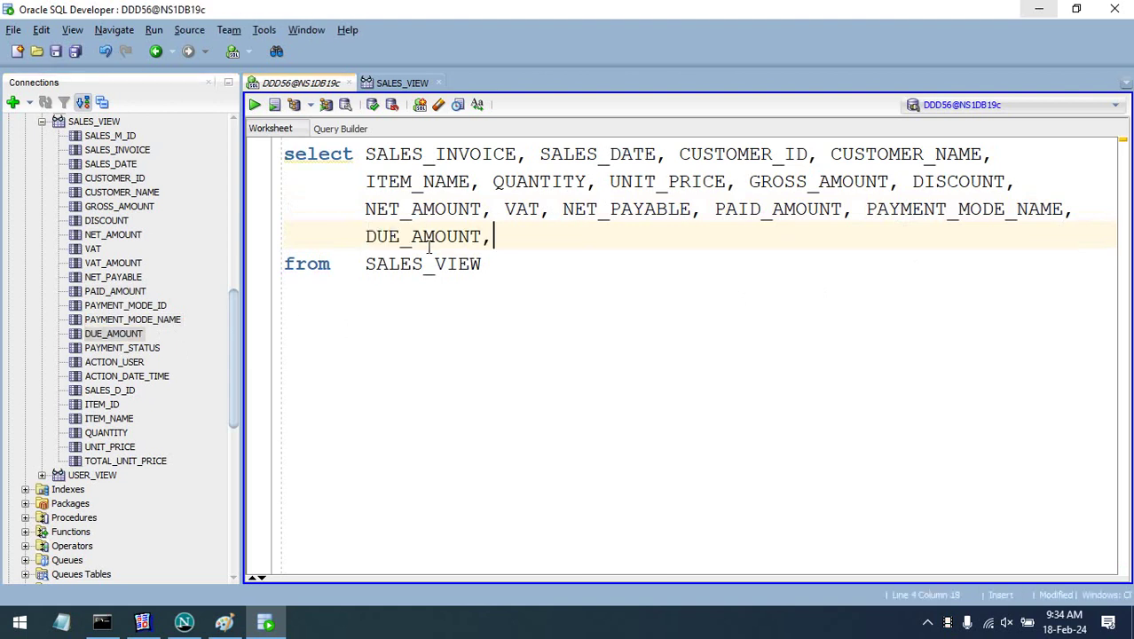
pyautogui.moveTo(114, 348); pyautogui.dragTo(510, 238)
pyautogui.hotkey('ctrl', 'a')
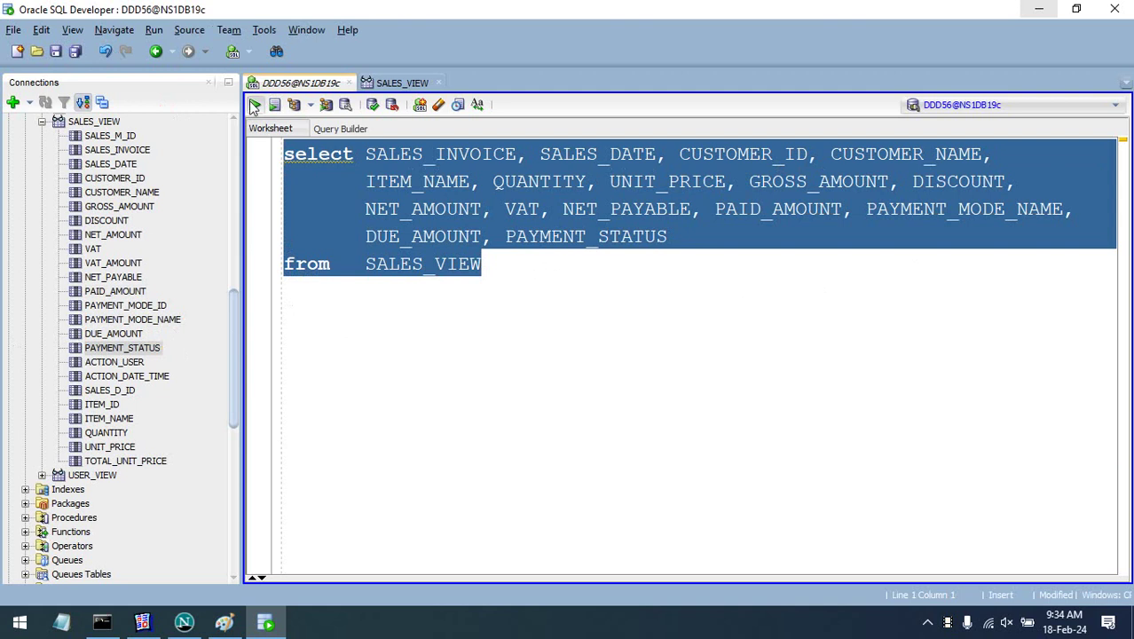
pyautogui.click(255, 106)
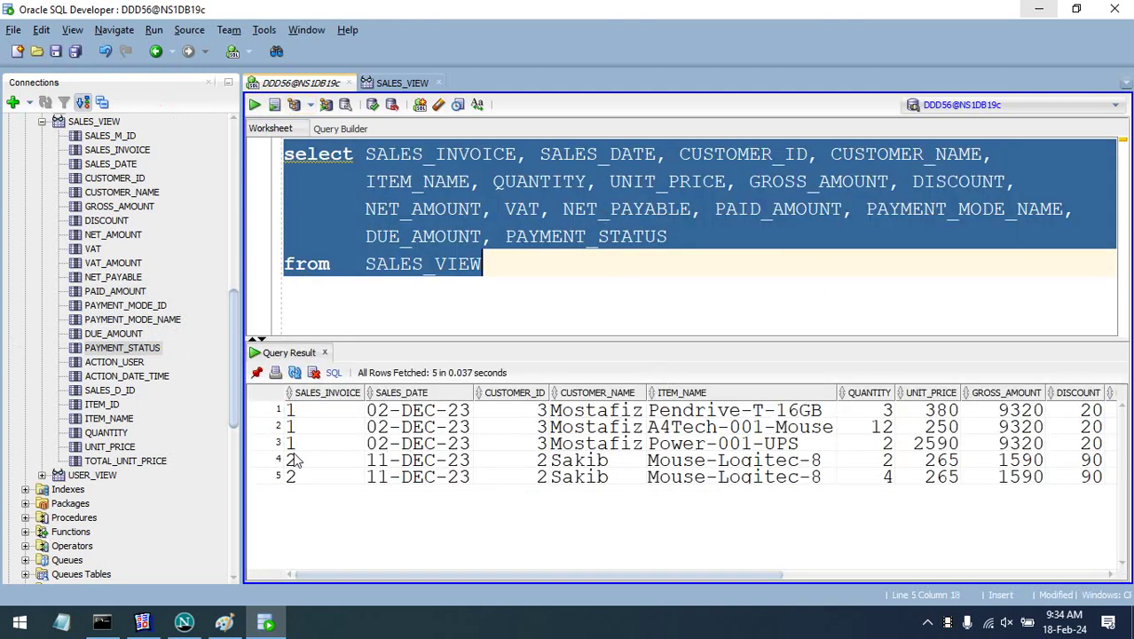
# - Inspect the five result rows for invoices 1 and 2, noting Mouse-Logitec-8 in row 4
pyautogui.click(315, 411)
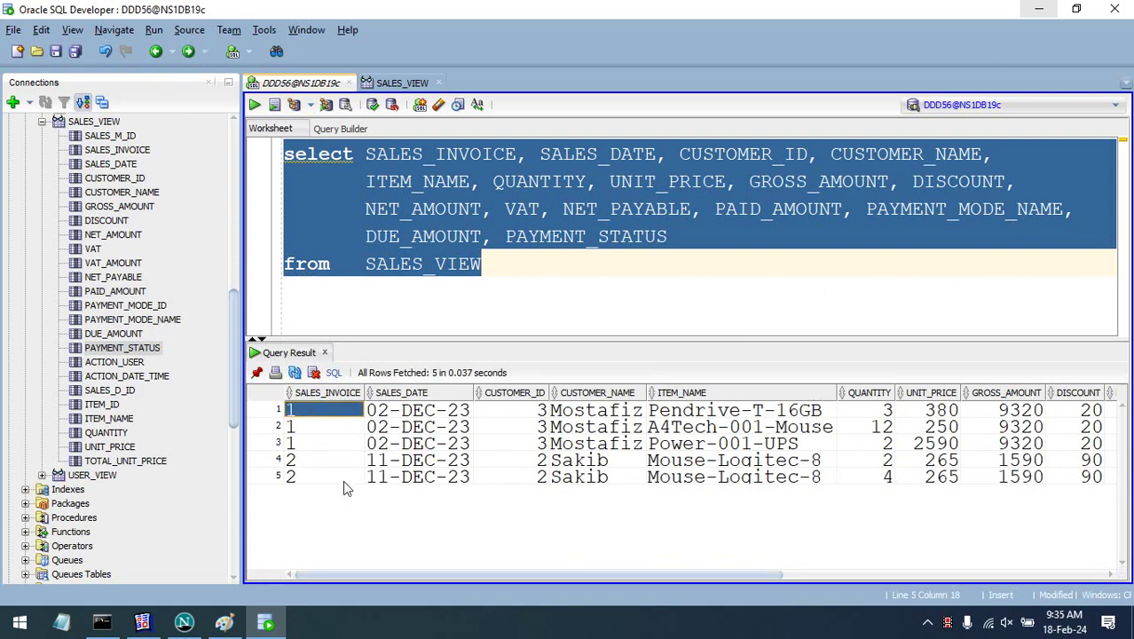
pyautogui.click(310, 460)
pyautogui.click(312, 476)
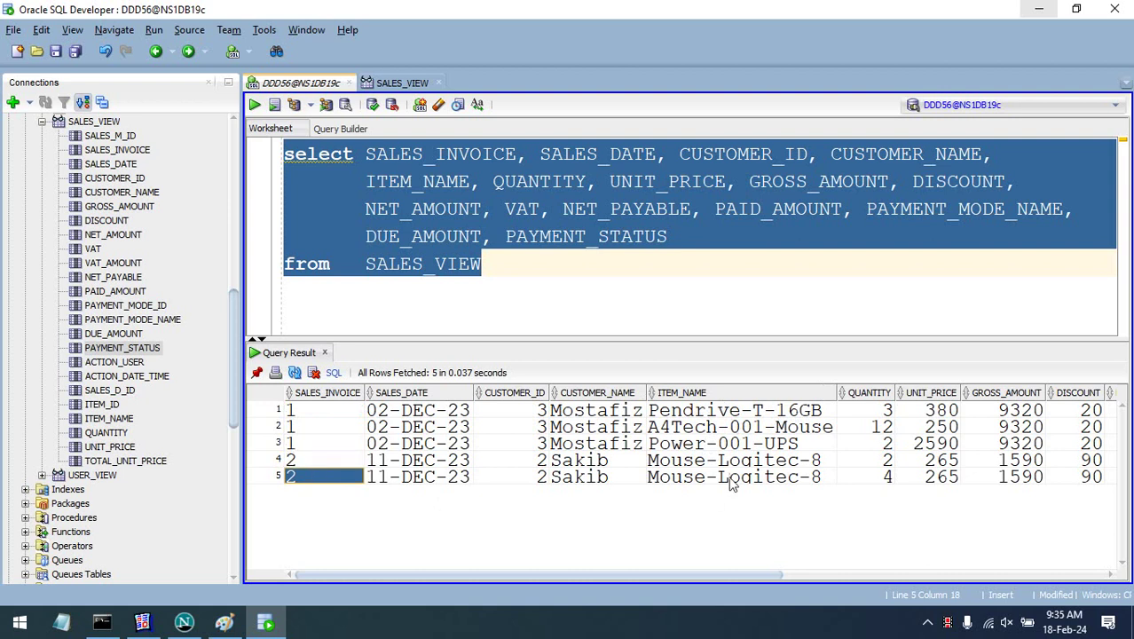
pyautogui.click(720, 459)
pyautogui.click(726, 477)
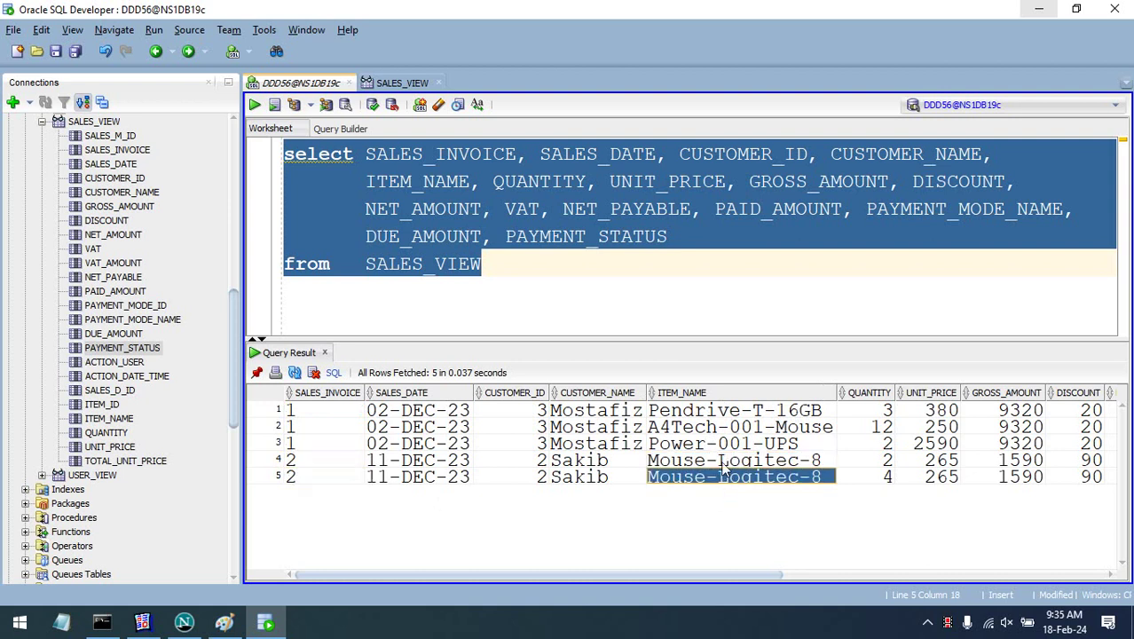
pyautogui.click(723, 461)
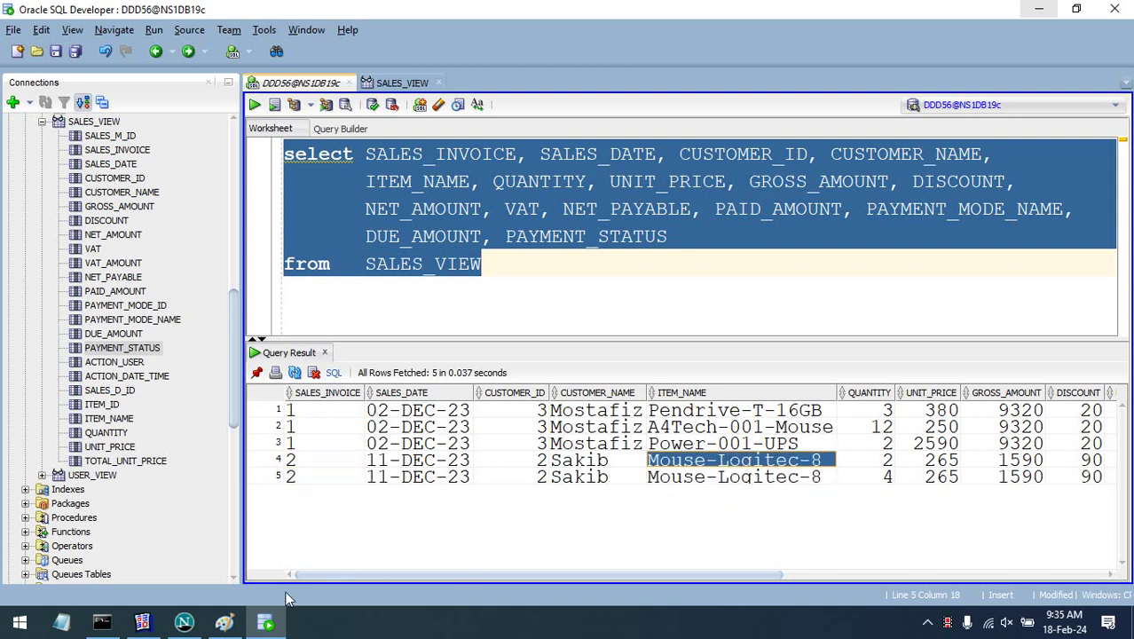
# - In the Sales Entry Form, change invoice 2's second item line to Power-001-UPS
pyautogui.click(183, 623)
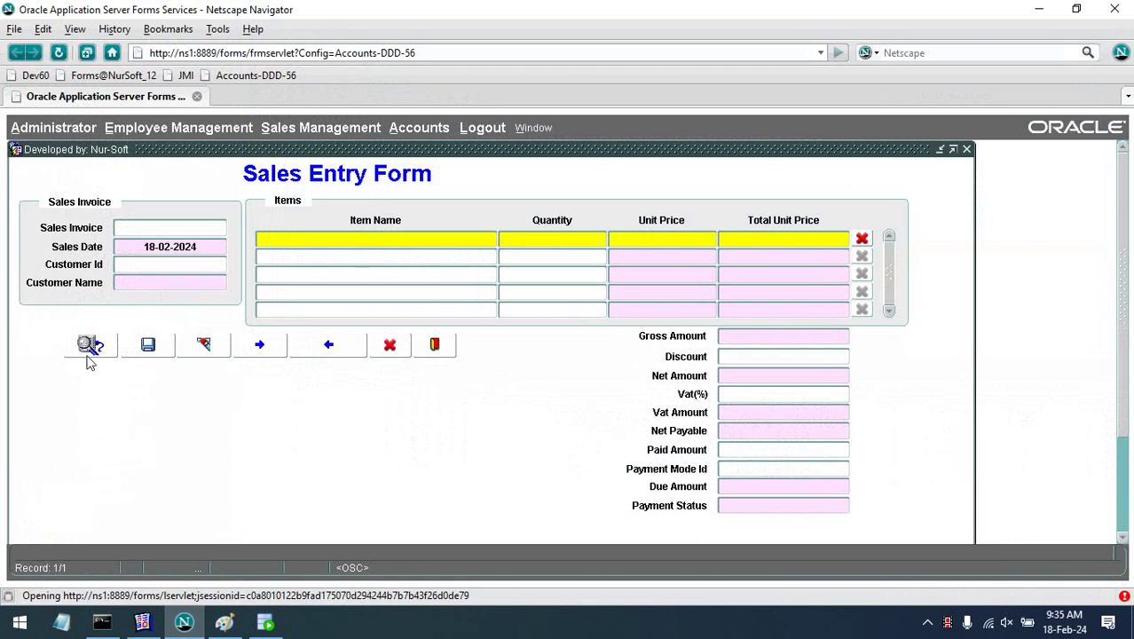
pyautogui.click(88, 351)
pyautogui.click(276, 349)
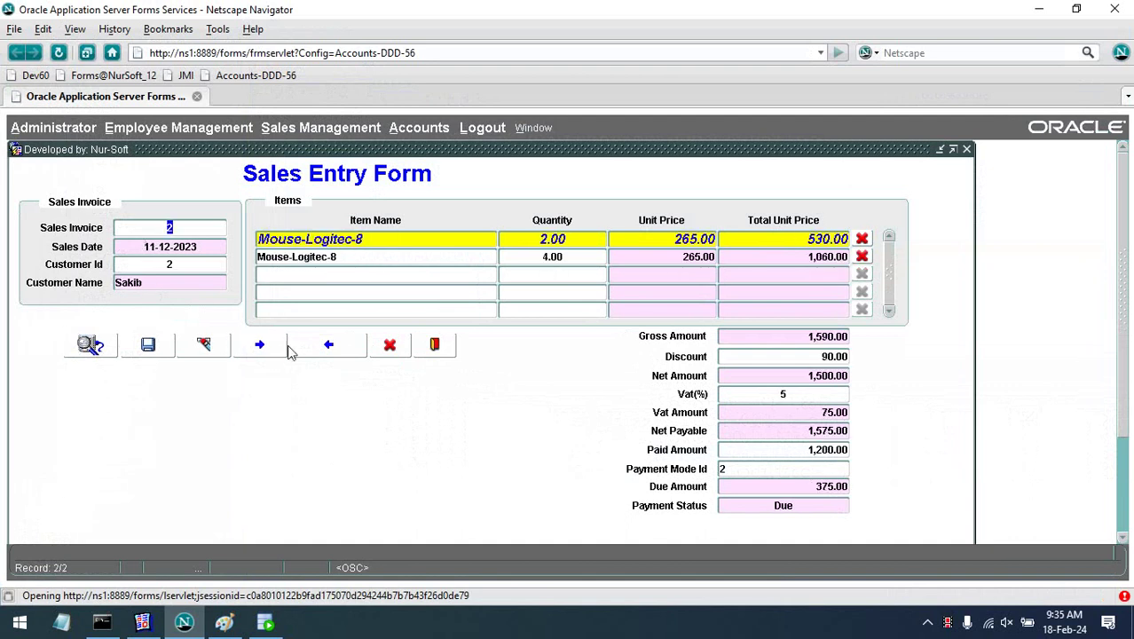
pyautogui.click(378, 259)
pyautogui.doubleClick(407, 262)
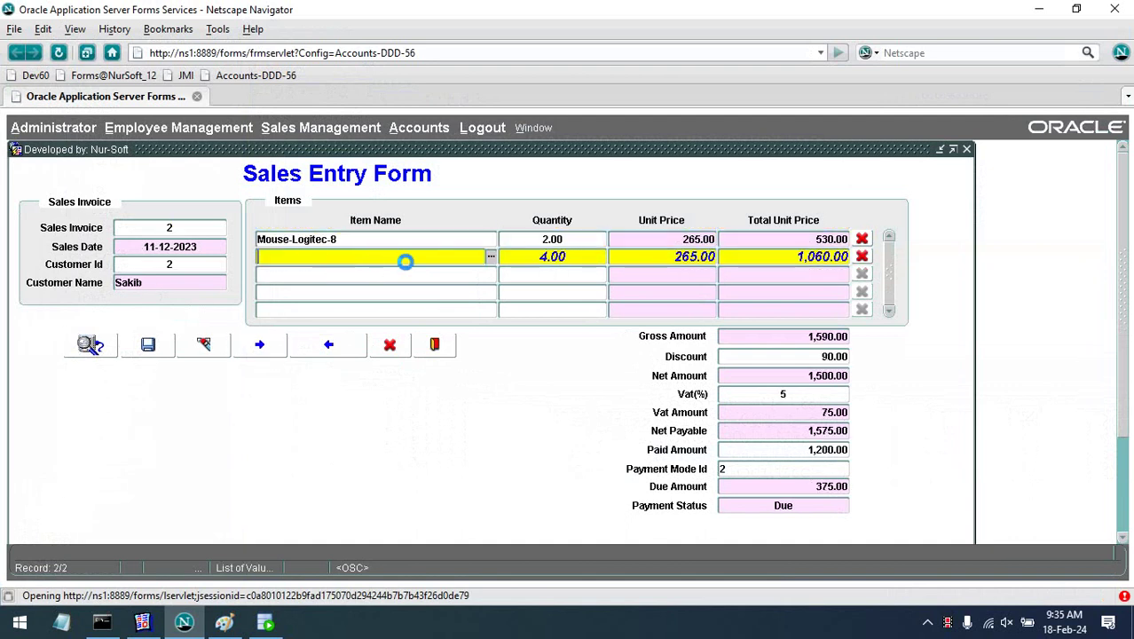
pyautogui.press('Down')
pyautogui.press('Down')
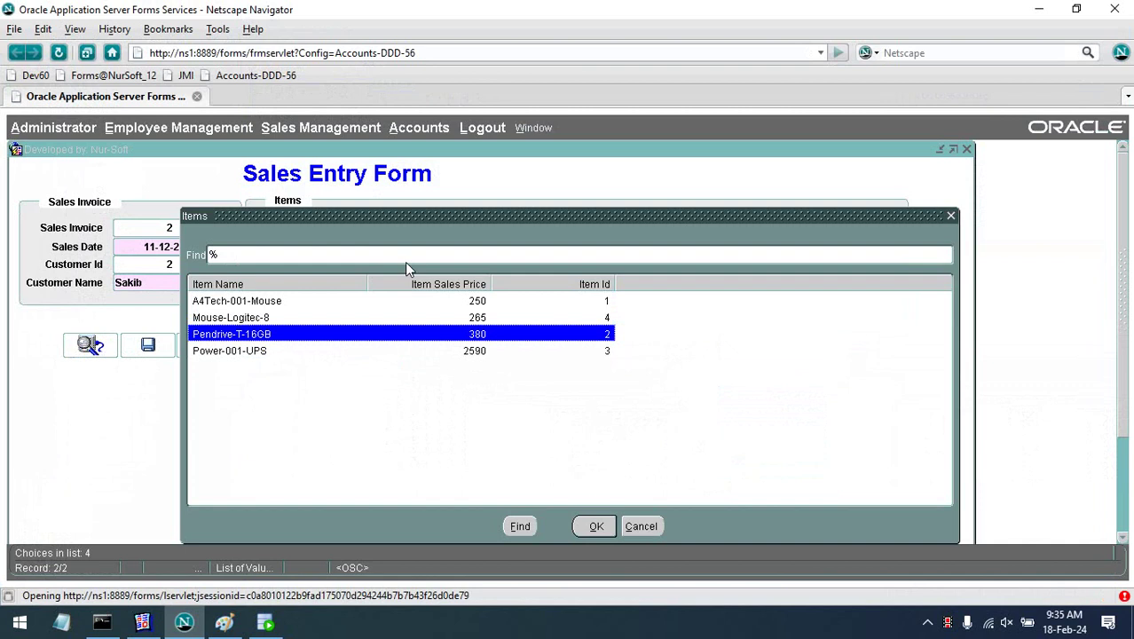
pyautogui.press('Down')
pyautogui.press('Return')
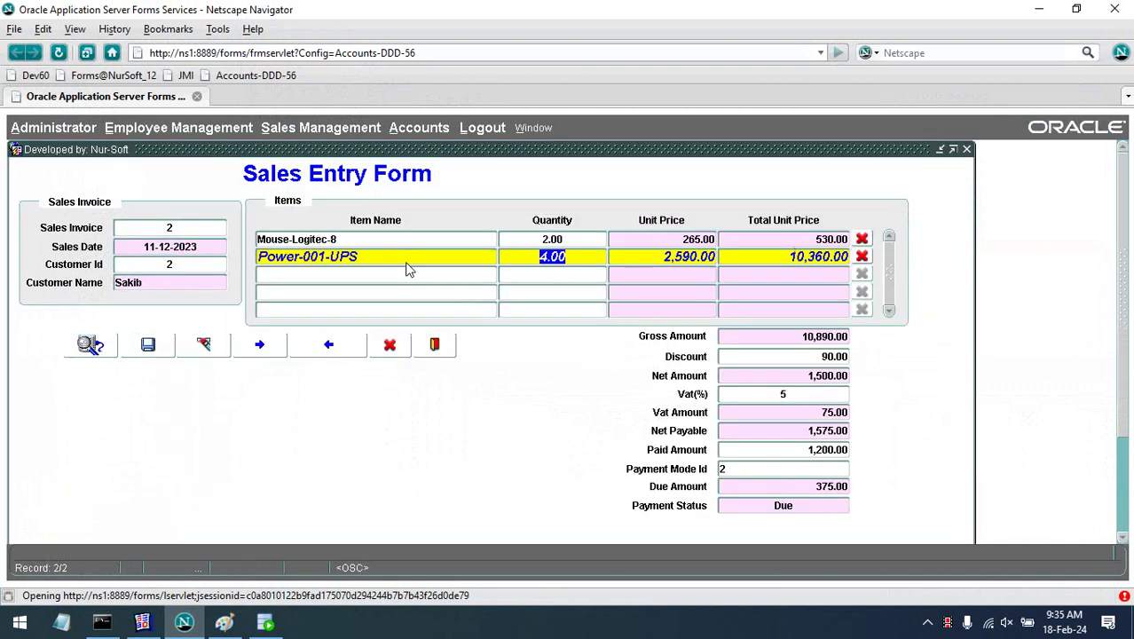
# - Save the changed invoice, confirm with Yes, and minimize the browser
pyautogui.click(149, 345)
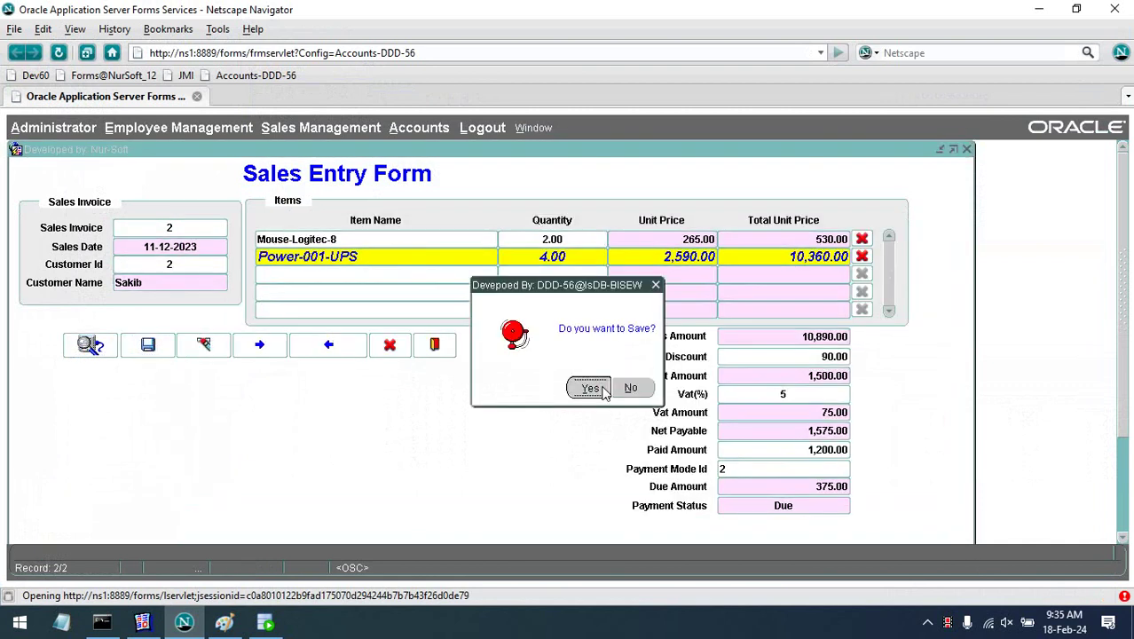
pyautogui.click(601, 391)
pyautogui.click(1039, 9)
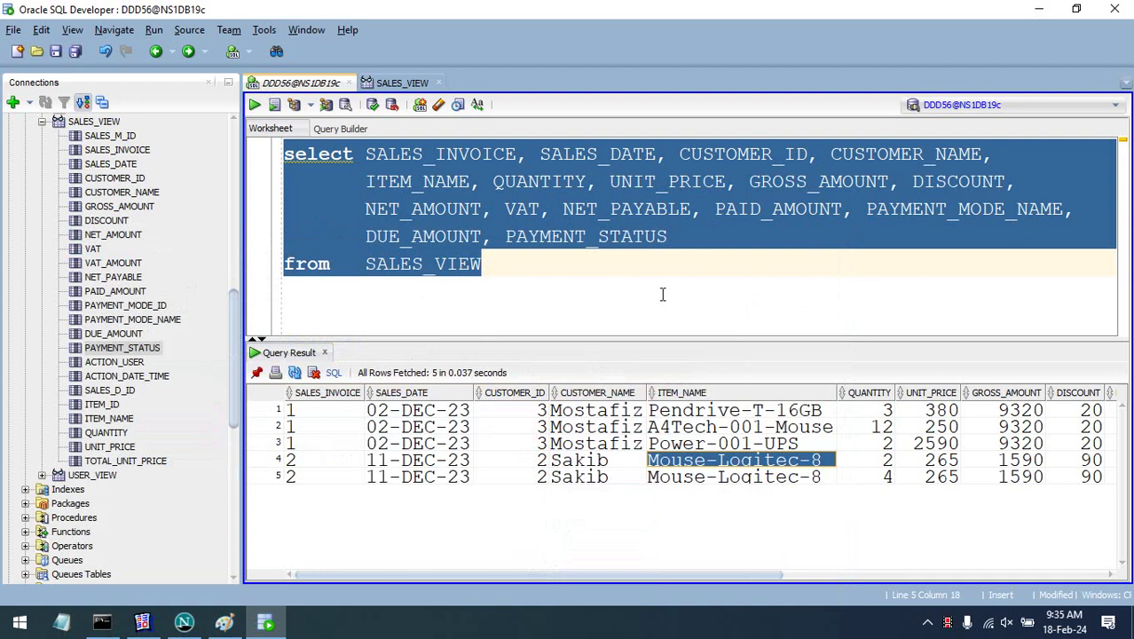
# - Rerun the query and verify invoice 2 now lists Power-001-UPS and Mouse-Logitec-8
pyautogui.click(254, 104)
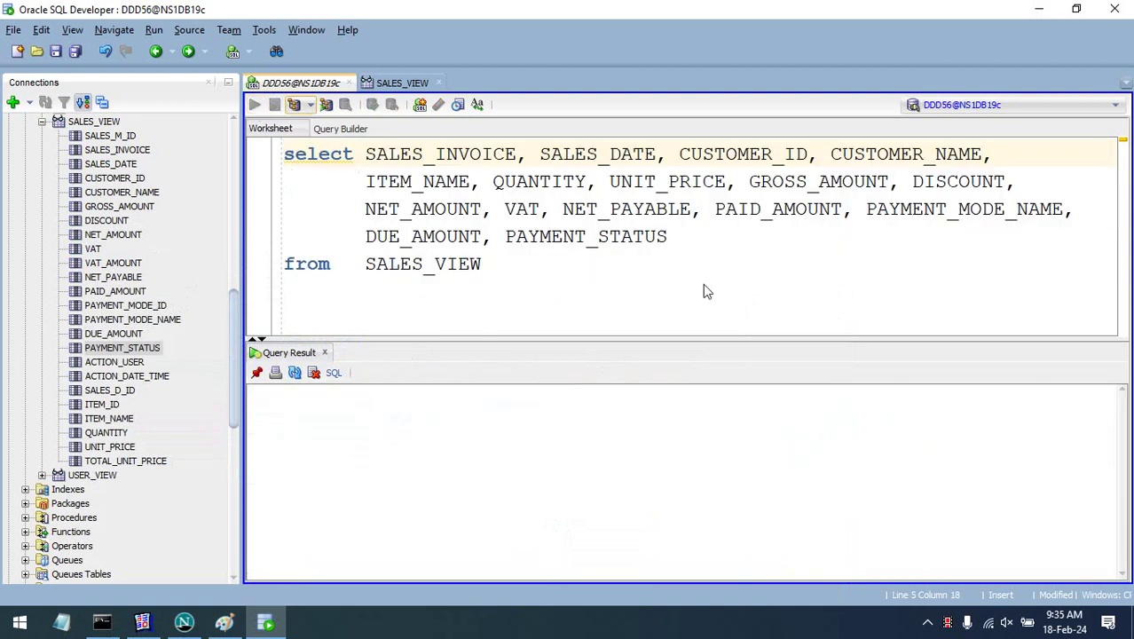
pyautogui.click(715, 479)
pyautogui.click(715, 465)
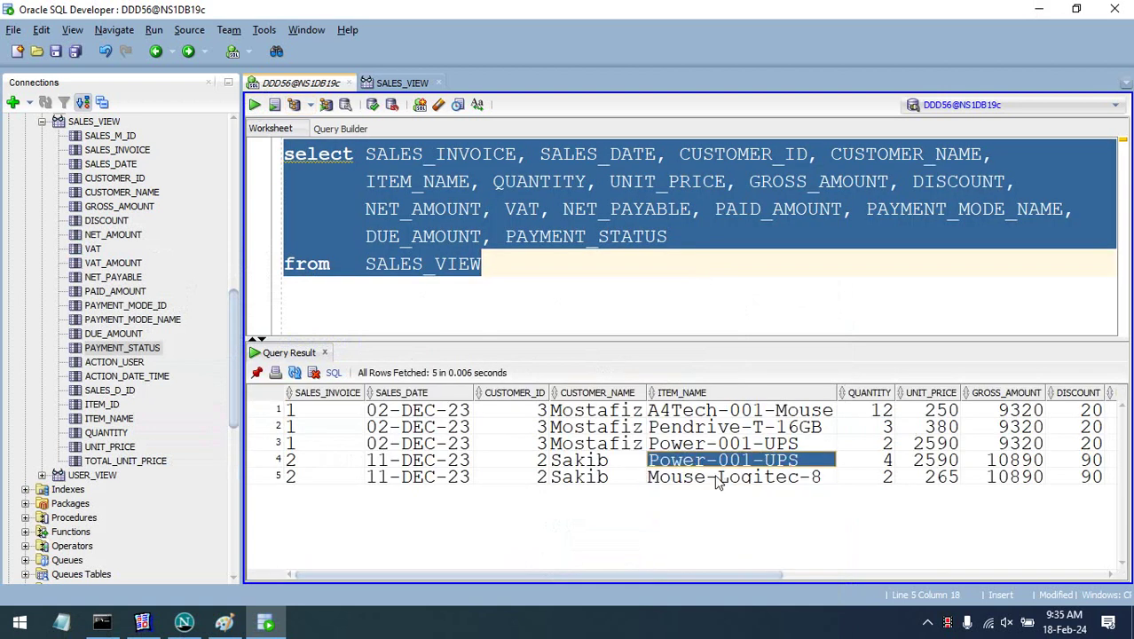
pyautogui.click(694, 484)
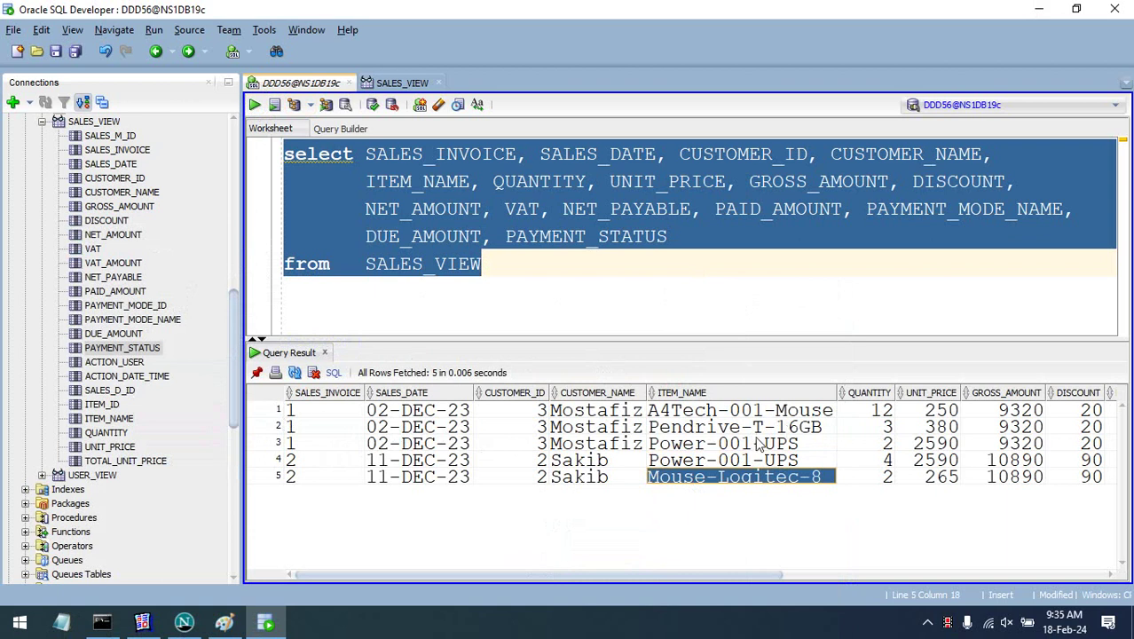
pyautogui.click(708, 411)
pyautogui.click(719, 427)
pyautogui.click(722, 445)
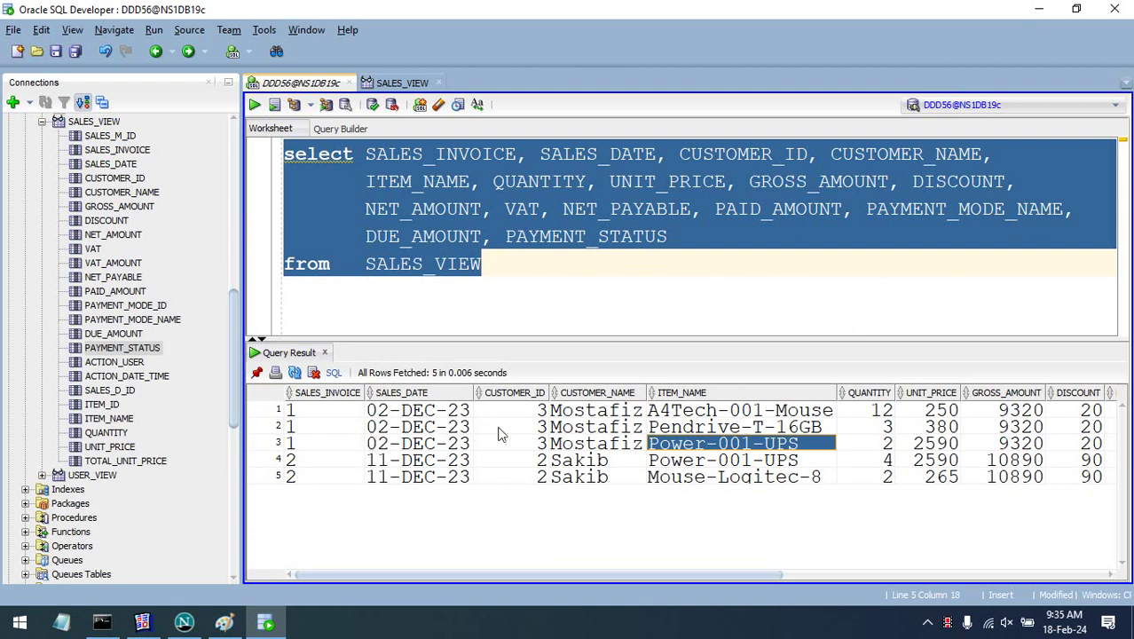
pyautogui.click(500, 267)
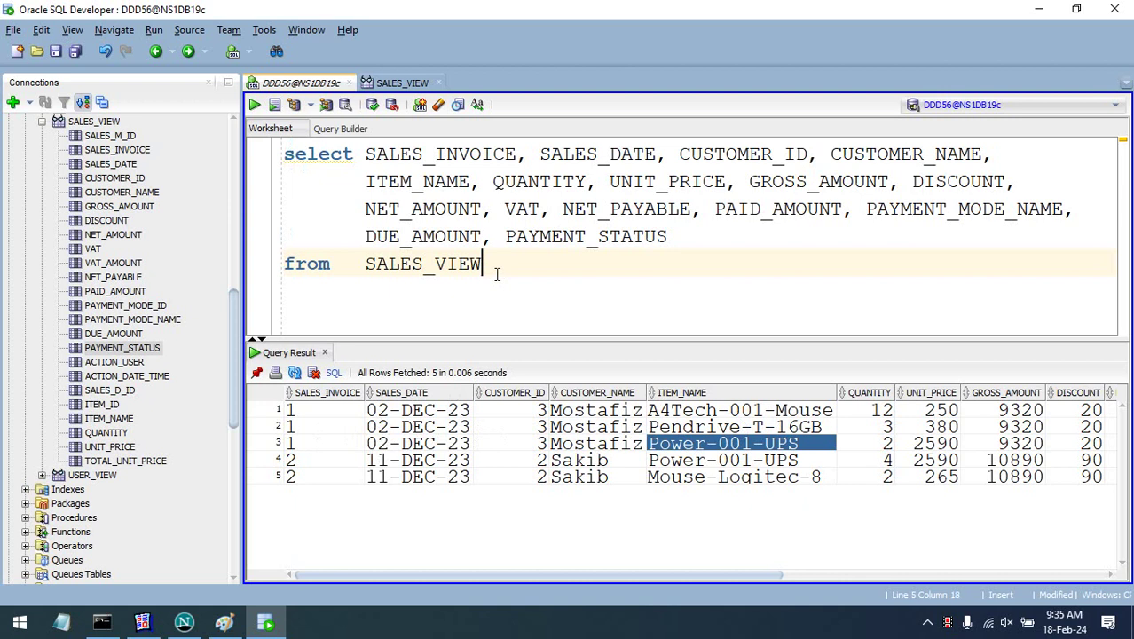
# - Add the filter 'where SALES_INVOICE = :p_SALES_INVOICE' to the query
pyautogui.press('Return')
pyautogui.write('where')
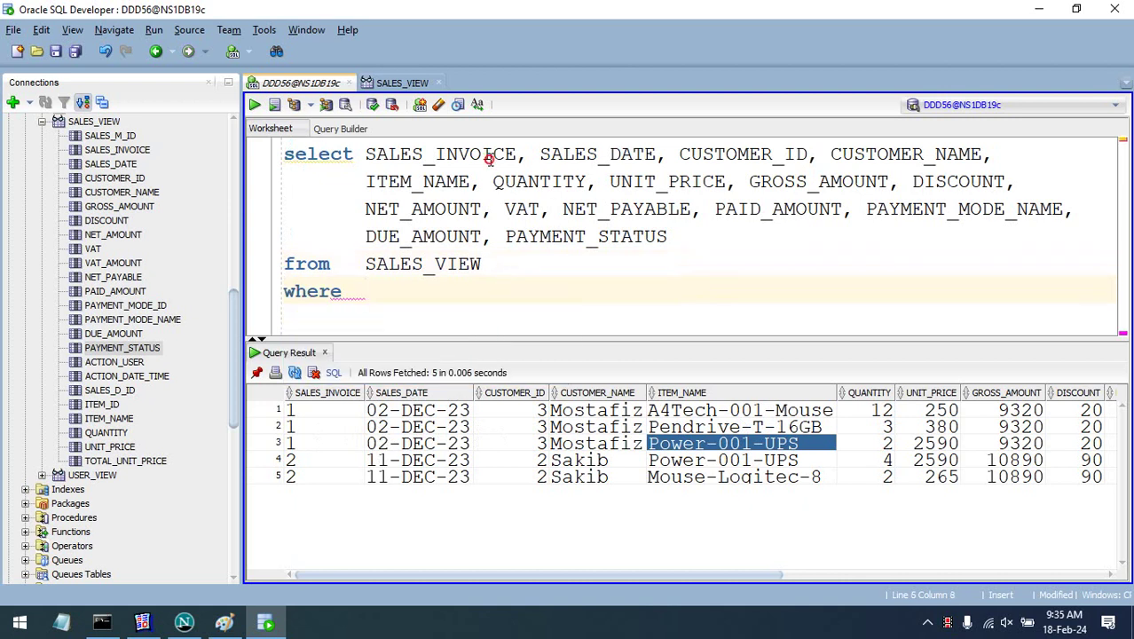
pyautogui.doubleClick(489, 158)
pyautogui.hotkey('ctrl', 'c')
pyautogui.click(458, 284)
pyautogui.hotkey('ctrl', 'v')
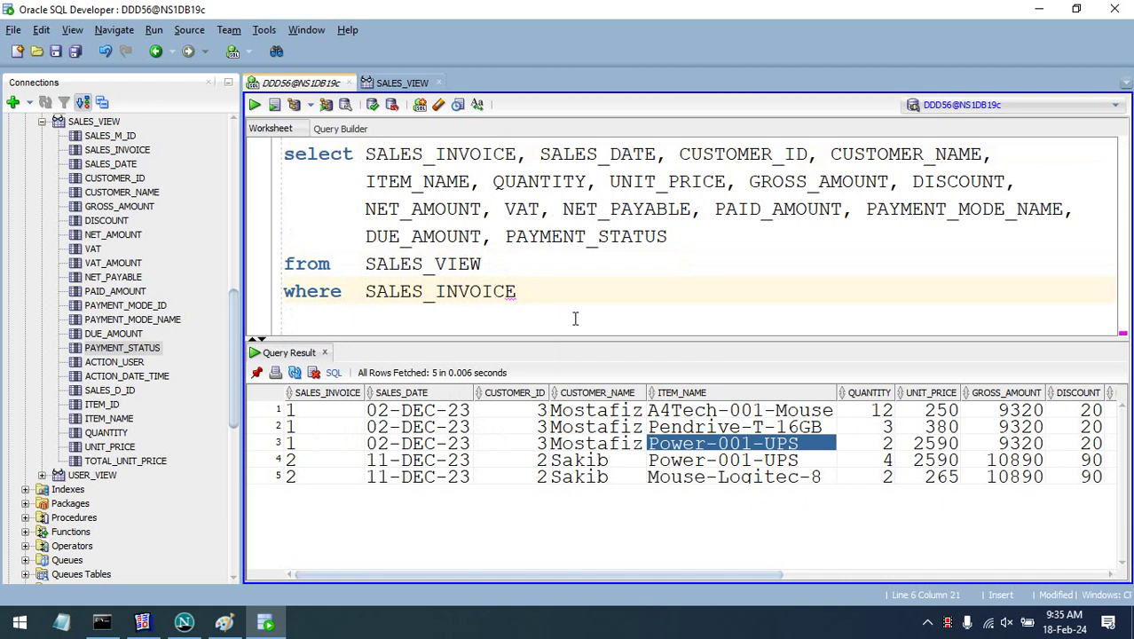
pyautogui.write('= :p_')
pyautogui.hotkey('ctrl', 'v')
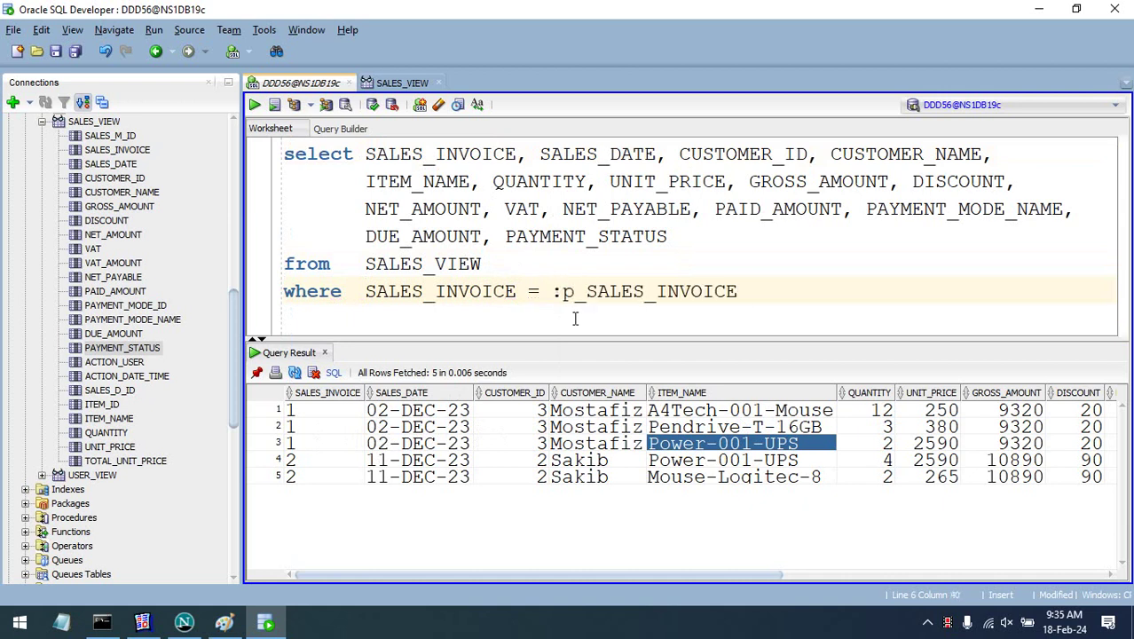
# - Test the filter by running it with fixed invoice values 1 and then 2
pyautogui.click(551, 291)
pyautogui.write('1 ---')
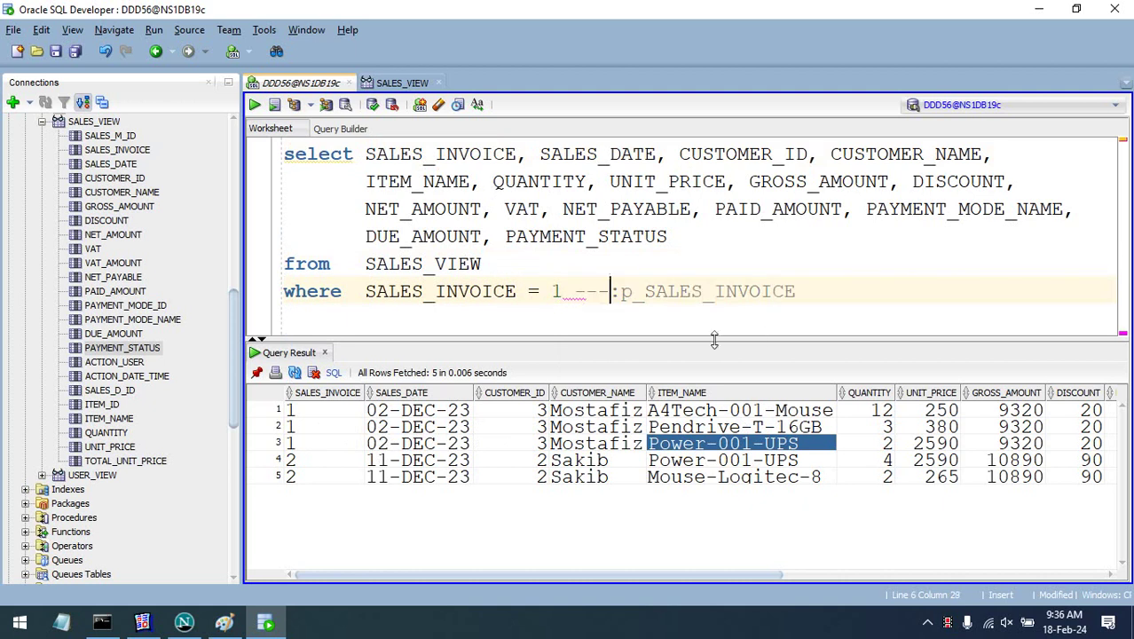
pyautogui.moveTo(794, 293); pyautogui.dragTo(182, 127)
pyautogui.click(255, 105)
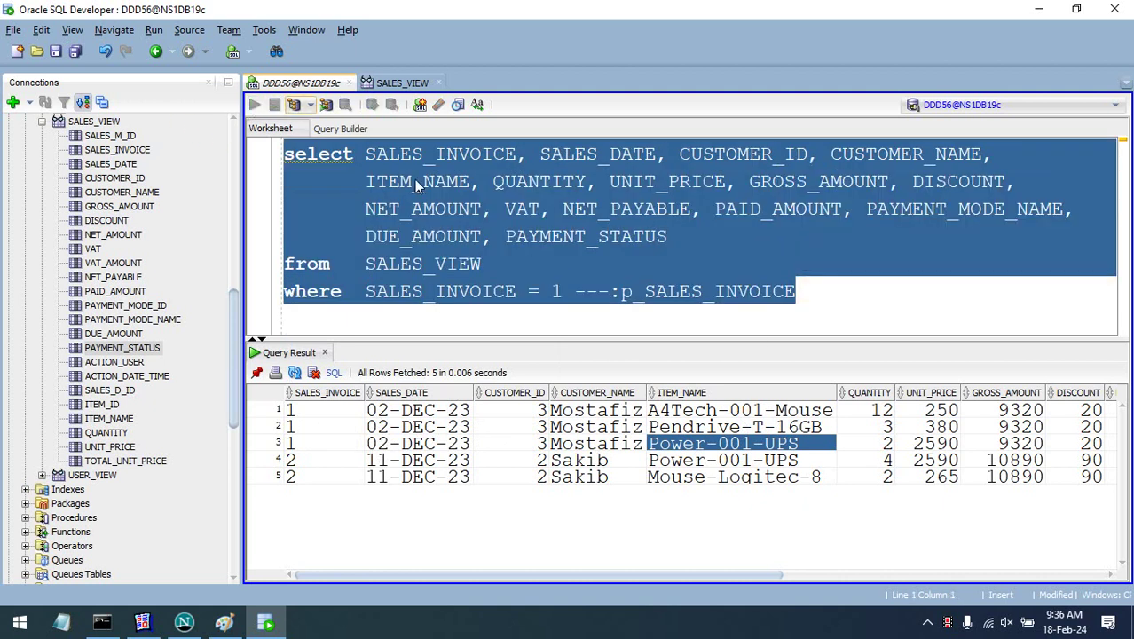
pyautogui.click(582, 317)
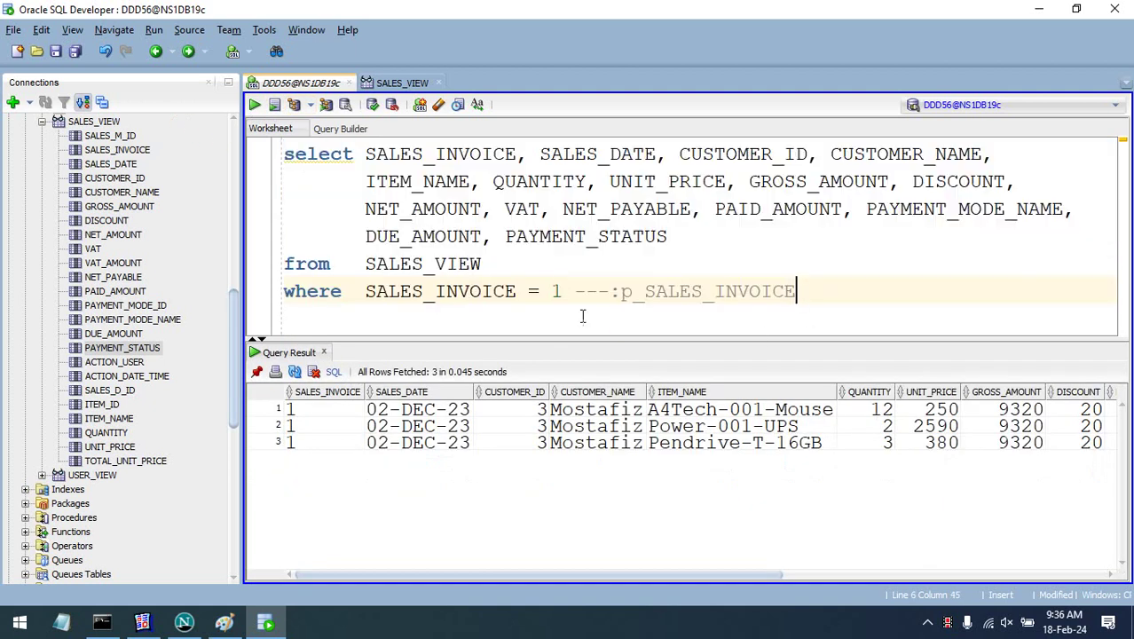
pyautogui.doubleClick(557, 291)
pyautogui.write('2')
pyautogui.moveTo(796, 292); pyautogui.dragTo(11, 80)
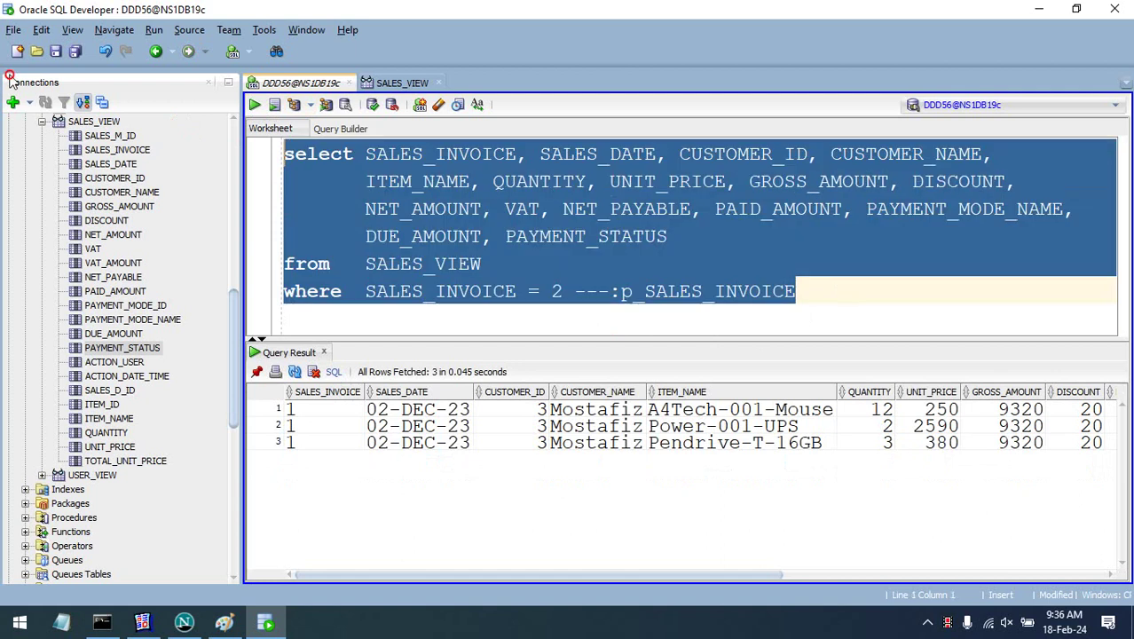
pyautogui.click(263, 105)
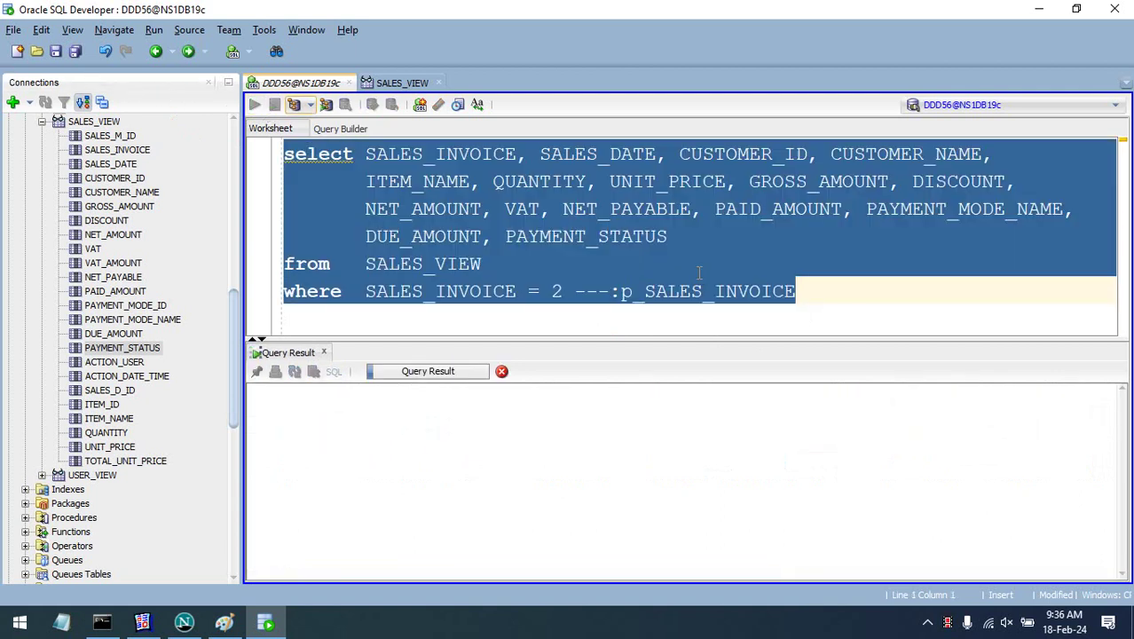
# - Remove the test value to restore the :p_SALES_INVOICE bind variable and select the query
pyautogui.click(667, 290)
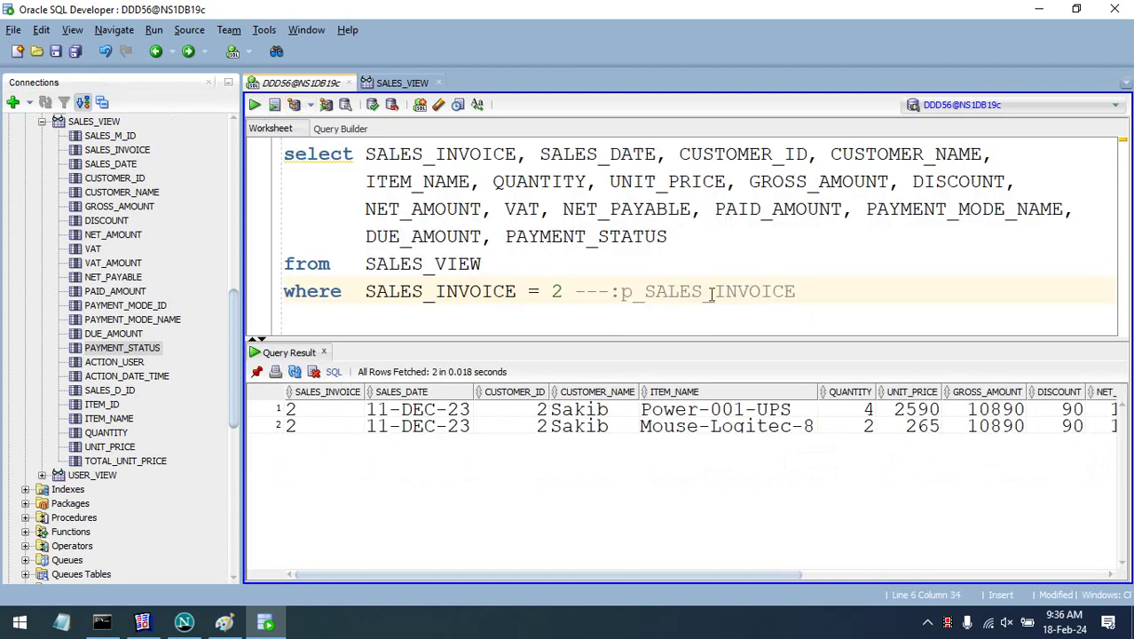
pyautogui.press('BackSpace')
pyautogui.press('BackSpace')
pyautogui.press('BackSpace')
pyautogui.press('BackSpace')
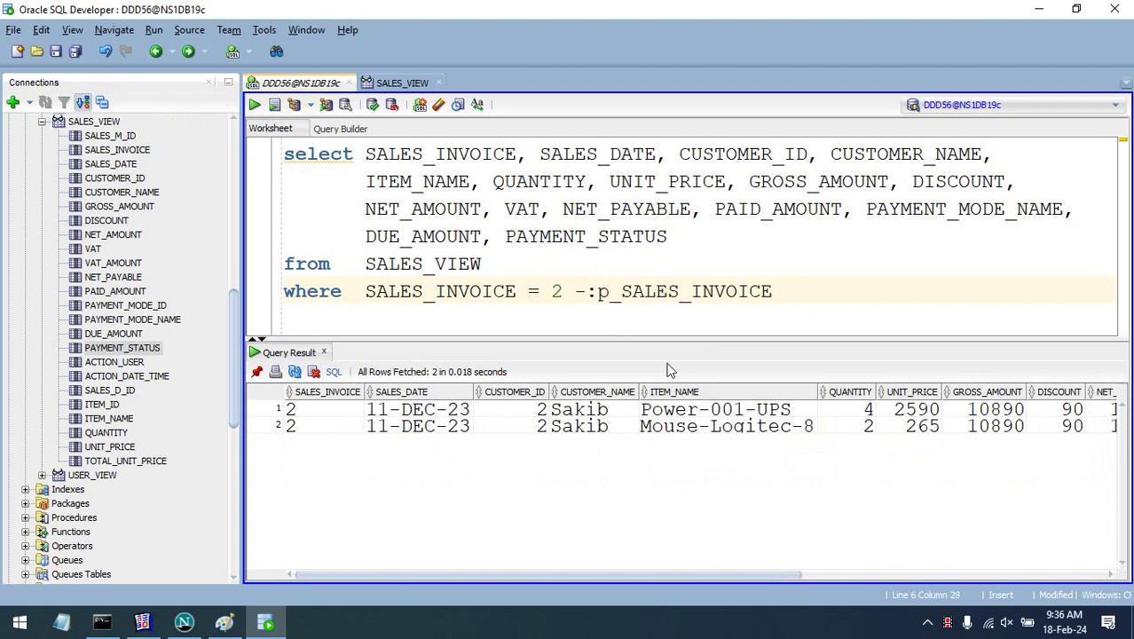
pyautogui.moveTo(750, 292); pyautogui.dragTo(130, 147)
pyautogui.hotkey('ctrl', 'c')
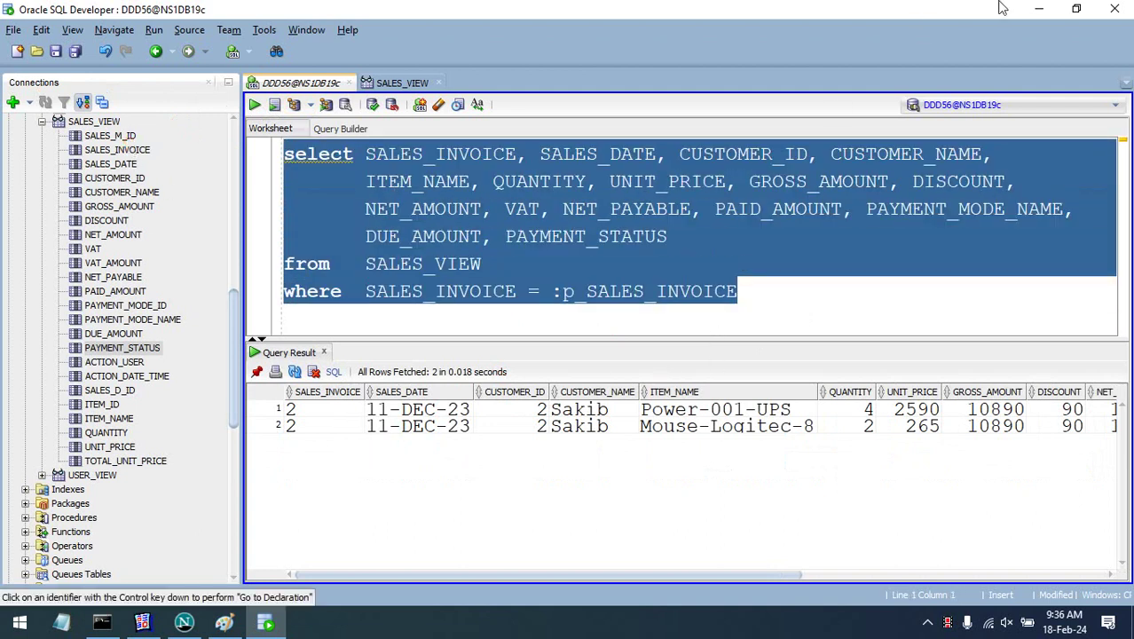
# - Paste the query atop Reports Query for Students.txt above an @ separator line, save, and close
pyautogui.click(1039, 10)
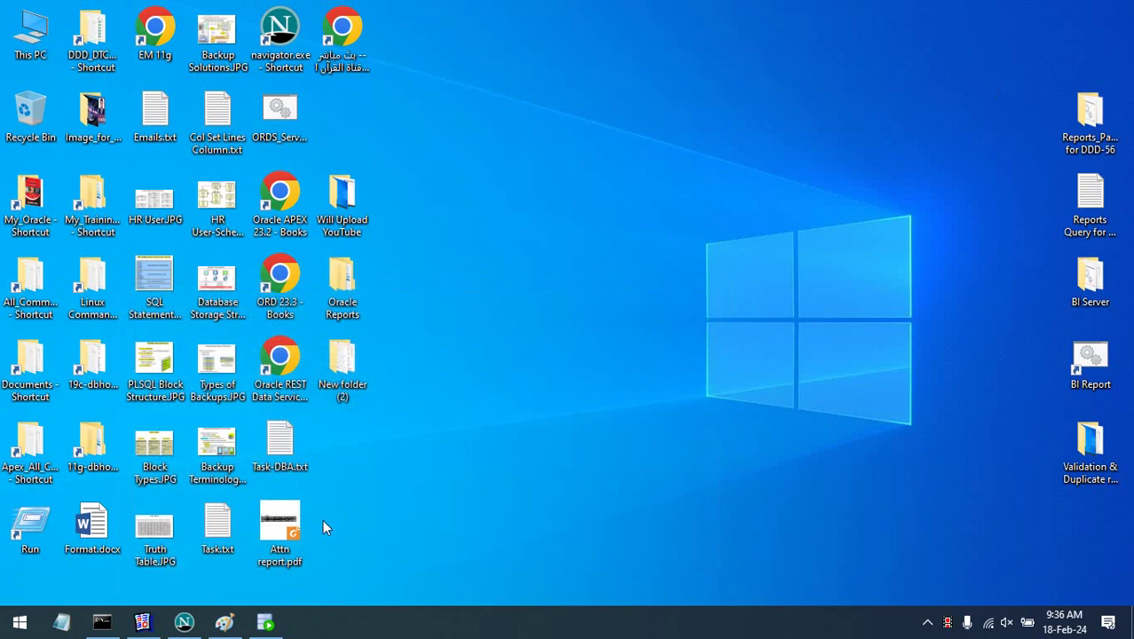
pyautogui.doubleClick(1101, 213)
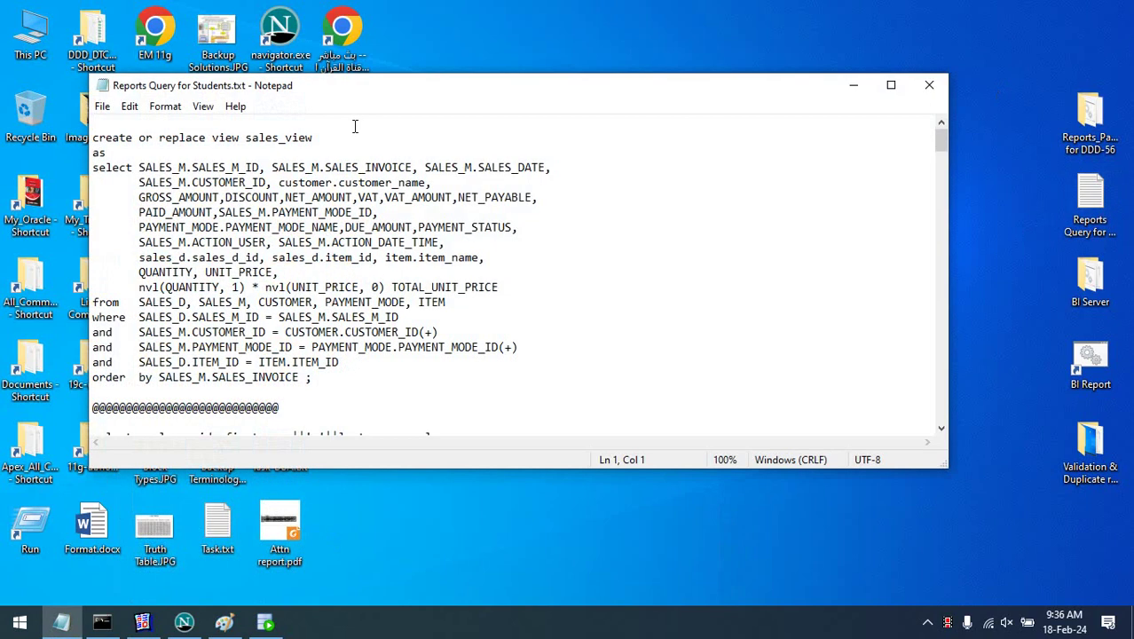
pyautogui.press('Return')
pyautogui.write('@@@@@@@@@@')
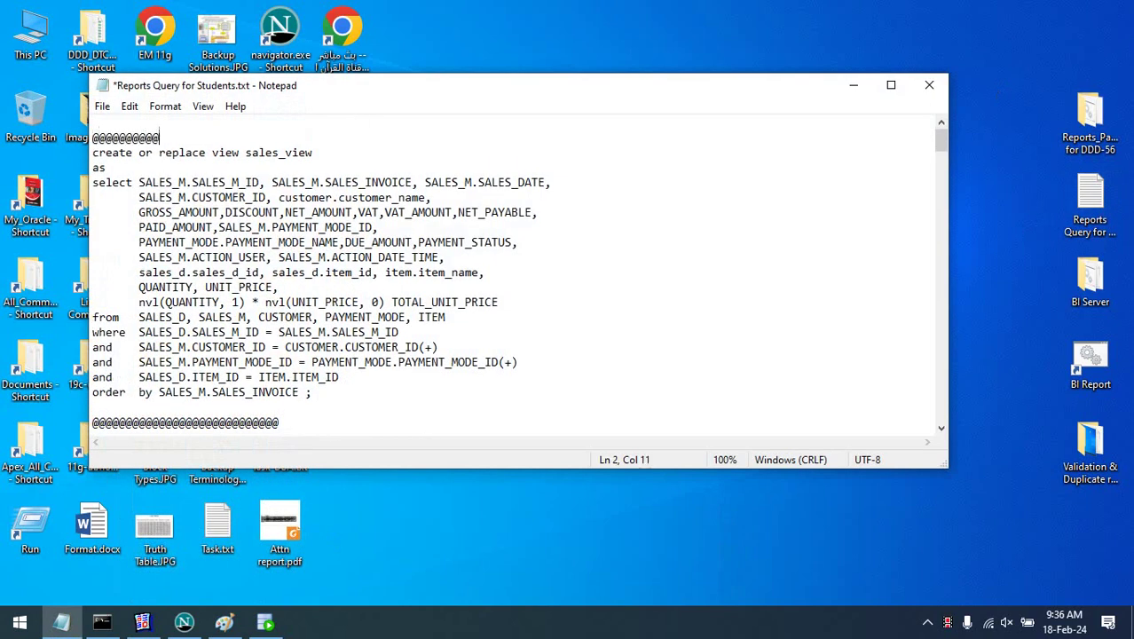
pyautogui.write('@@@@@@@@@@@@@@@@@@@')
pyautogui.press('Return')
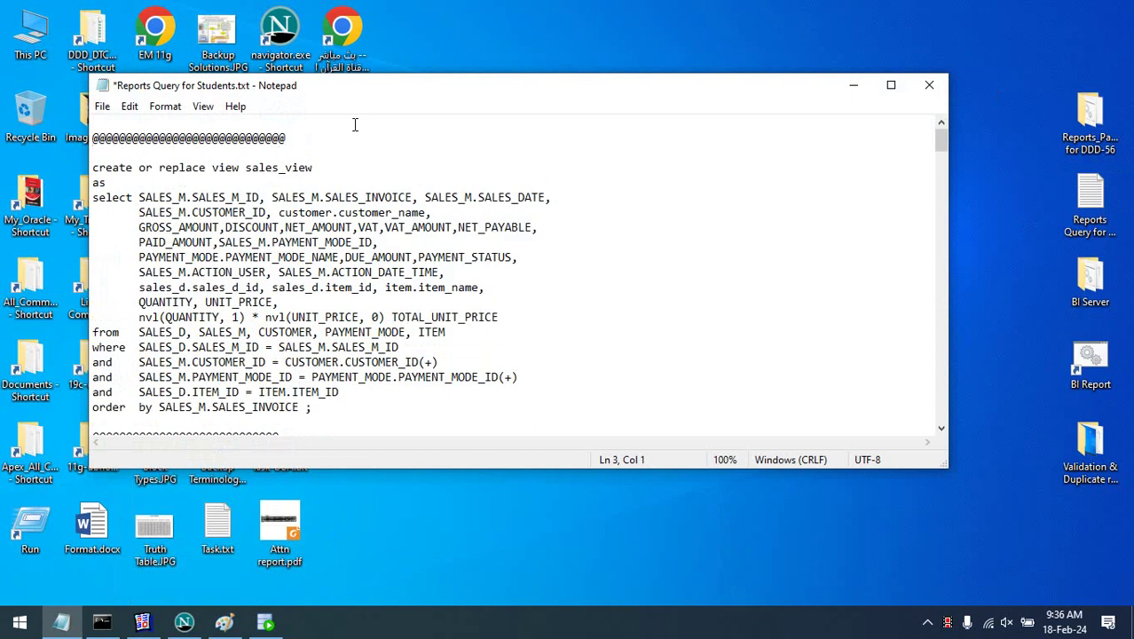
pyautogui.press('Up')
pyautogui.press('Up')
pyautogui.hotkey('ctrl', 'v')
pyautogui.press('Return')
pyautogui.hotkey('ctrl', 's')
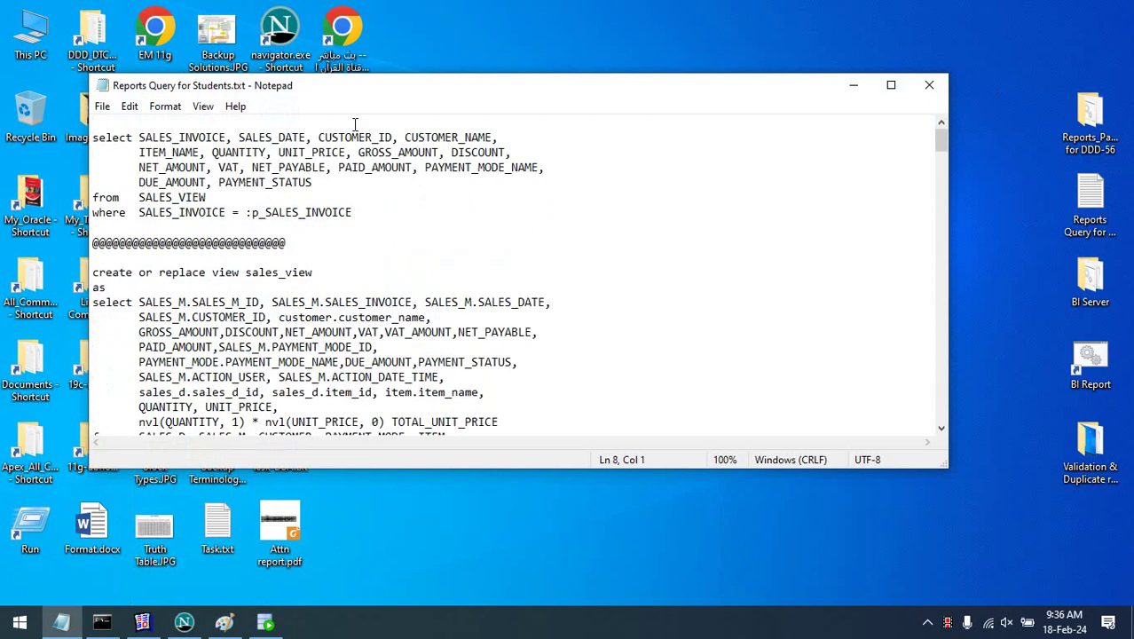
pyautogui.click(945, 83)
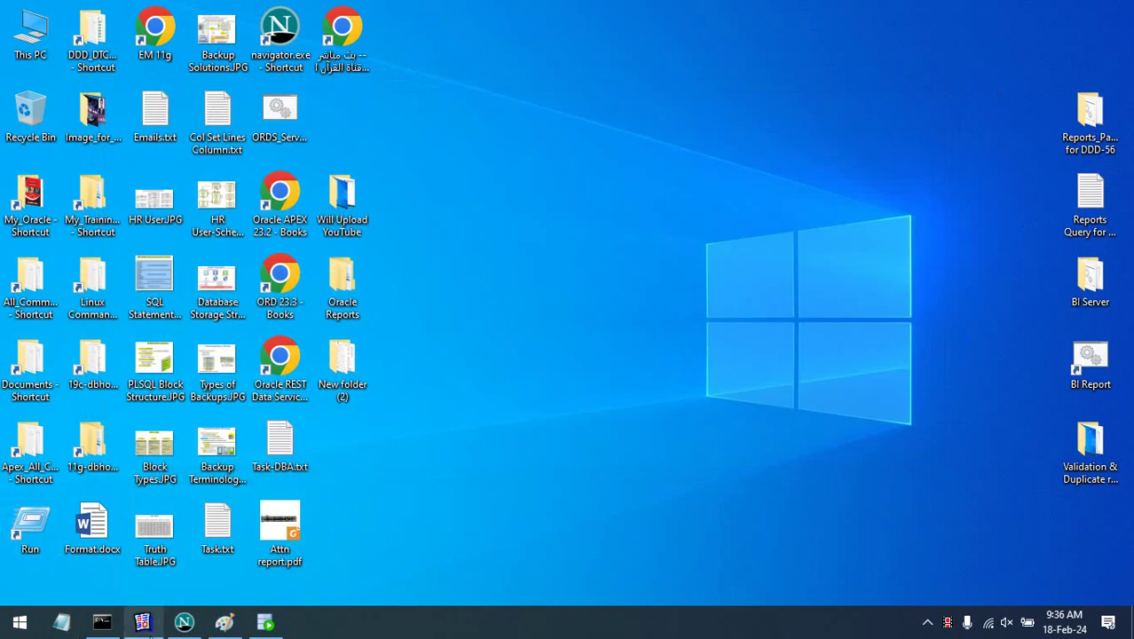
# - Delete MODULE1 from Reports Builder, confirming Yes, and start creating a new report
pyautogui.click(142, 621)
pyautogui.click(16, 139)
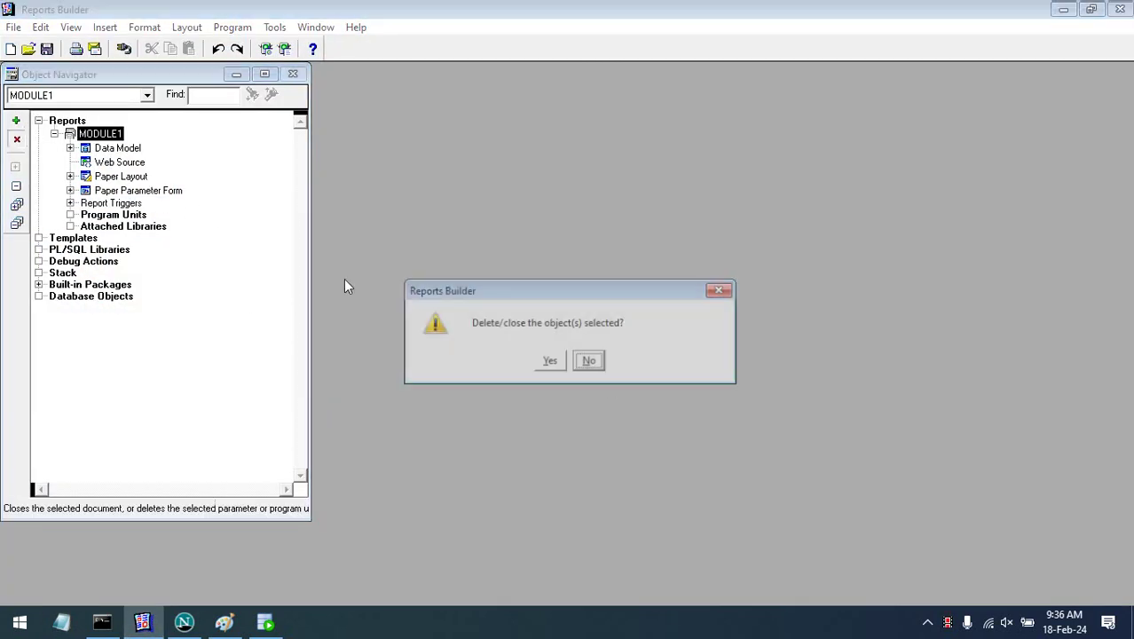
pyautogui.click(550, 360)
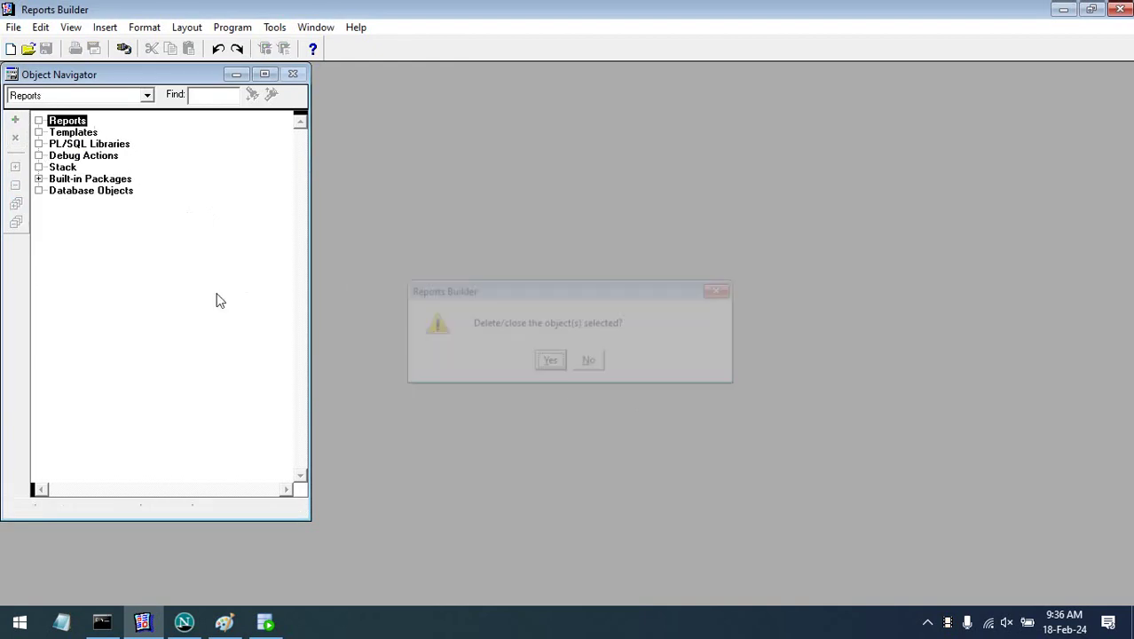
pyautogui.click(16, 121)
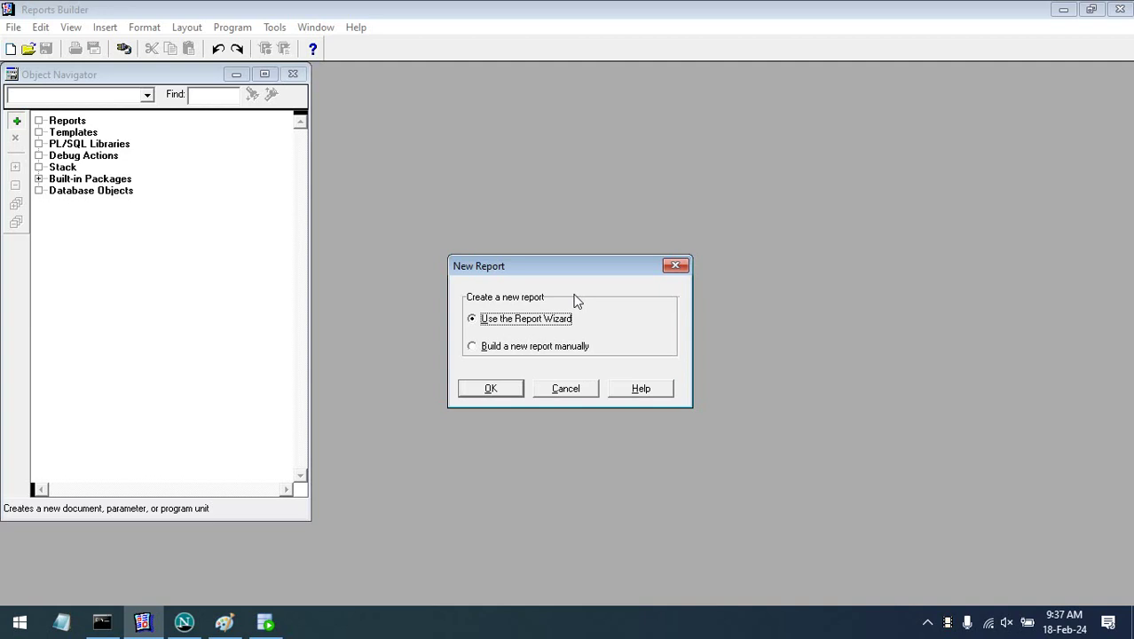
# - In the Report Wizard, choose a paper-only layout with the Group Above style
pyautogui.click(493, 389)
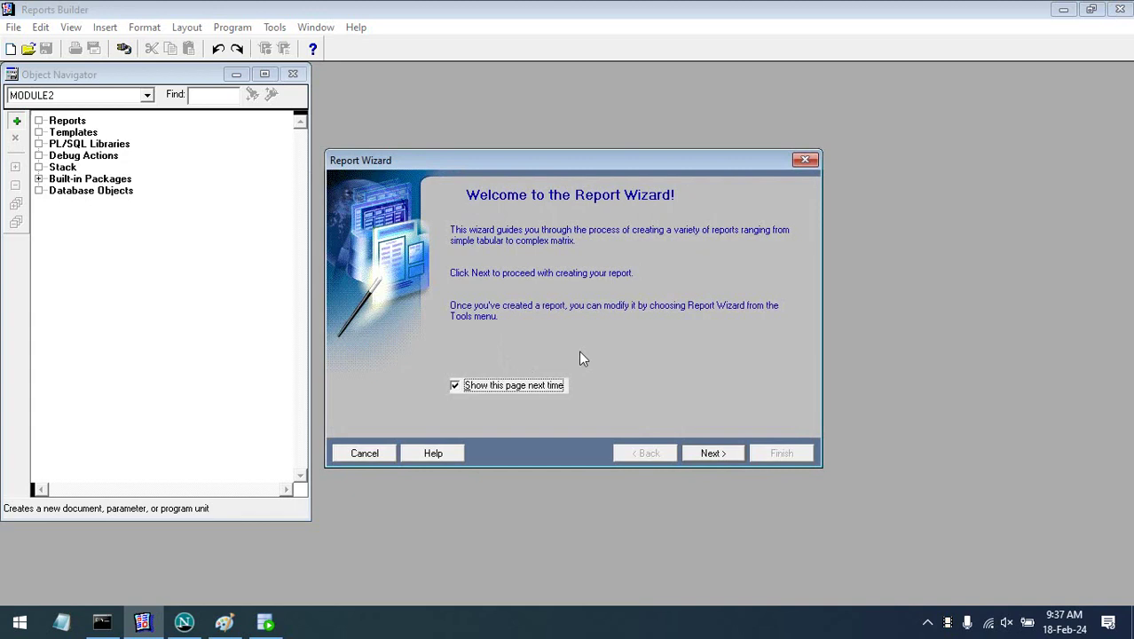
pyautogui.click(704, 456)
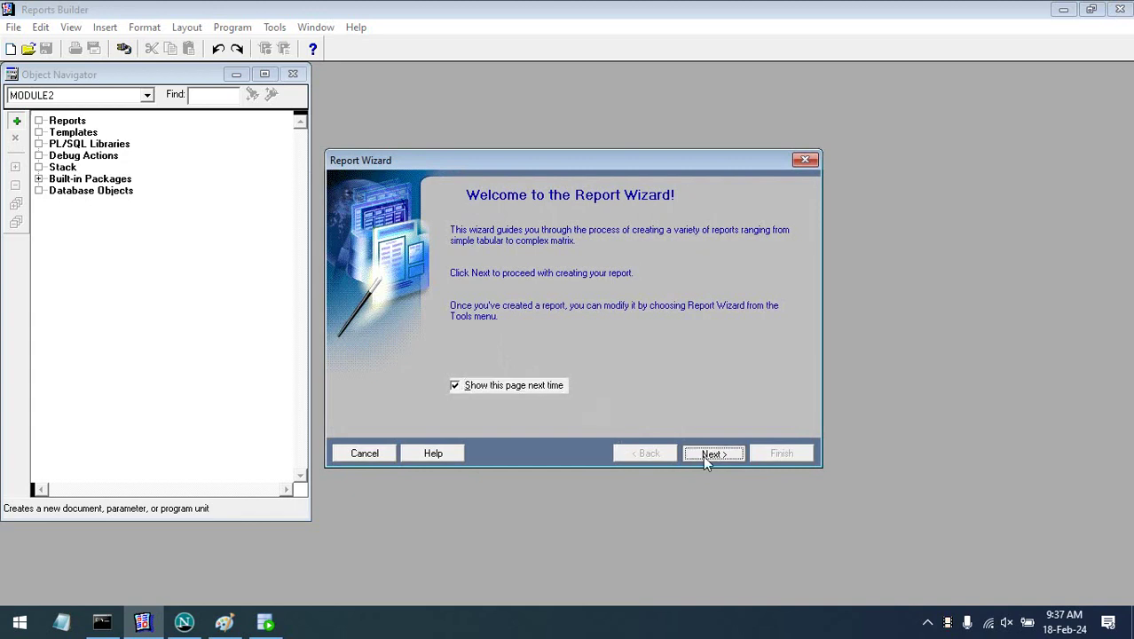
pyautogui.click(556, 365)
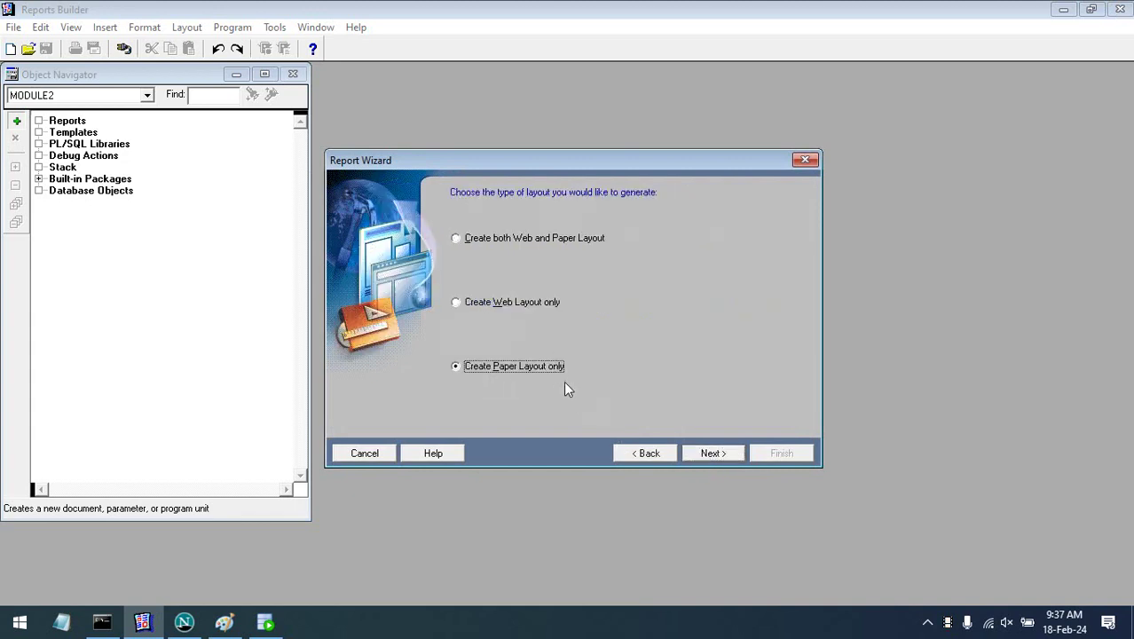
pyautogui.click(707, 452)
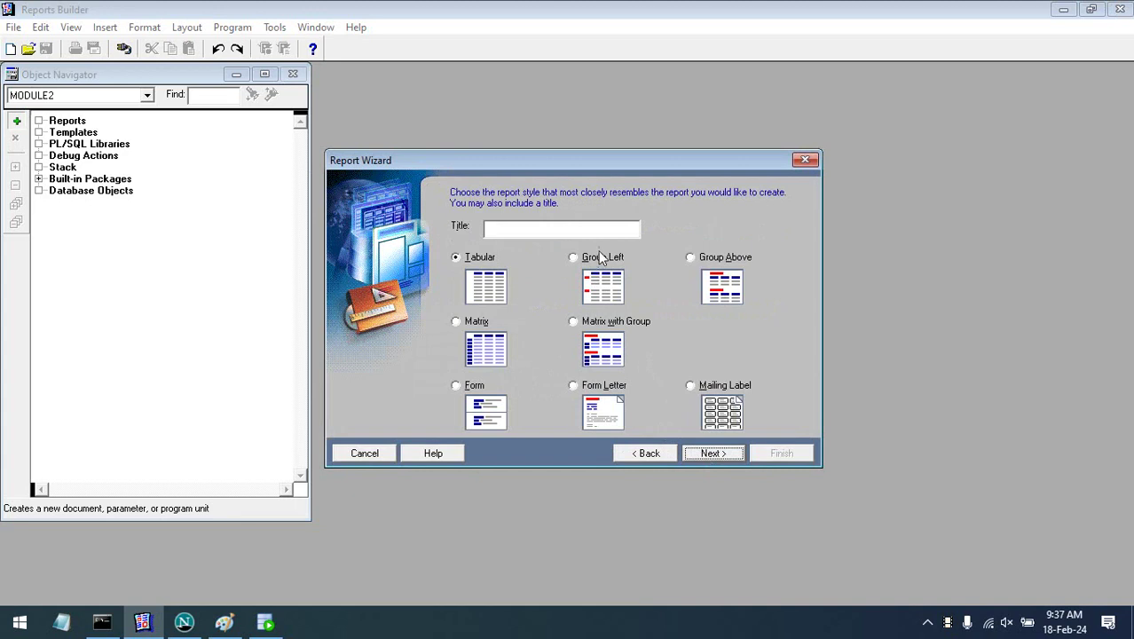
pyautogui.click(729, 257)
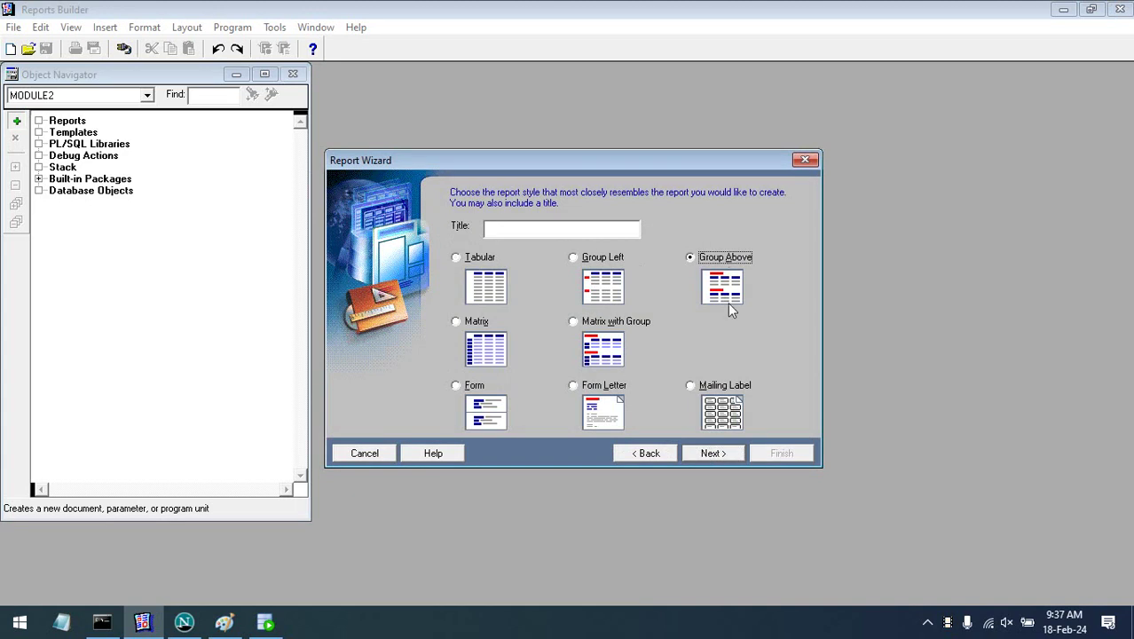
pyautogui.click(713, 453)
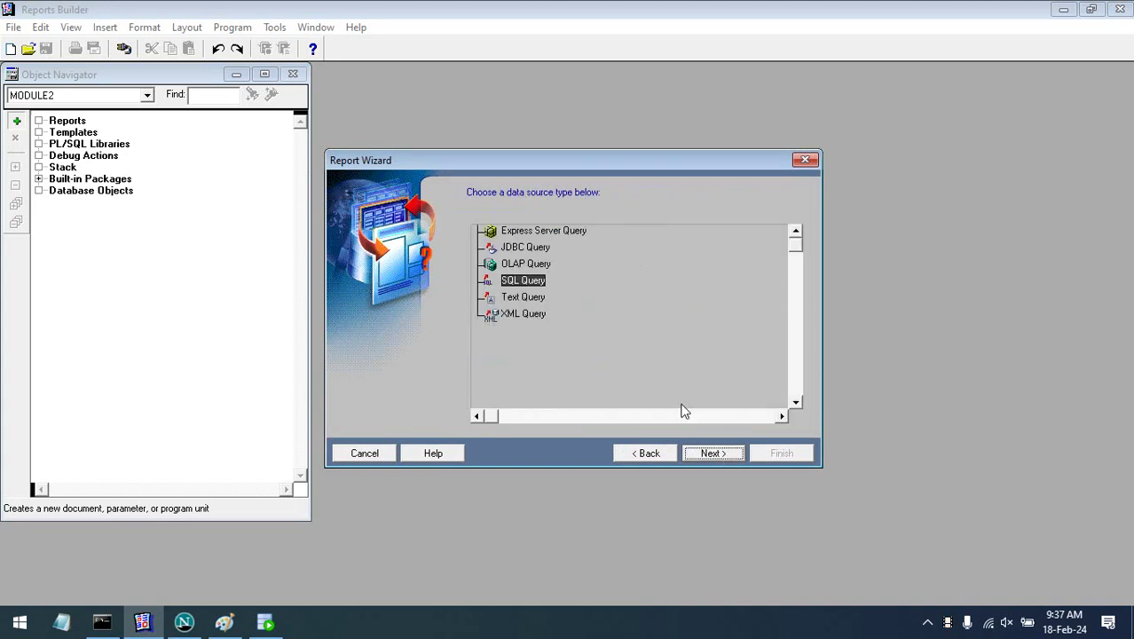
# - Use the pasted sales invoice SQL query, connect with the database password, and accept the bind parameter note
pyautogui.click(710, 454)
pyautogui.hotkey('ctrl', 'v')
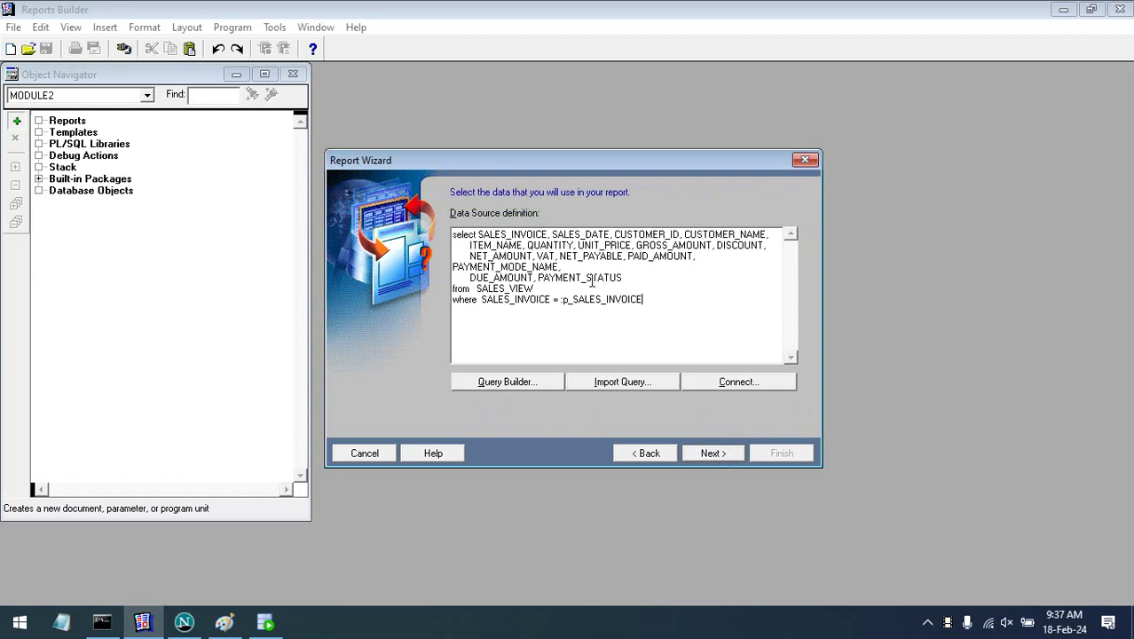
pyautogui.click(717, 455)
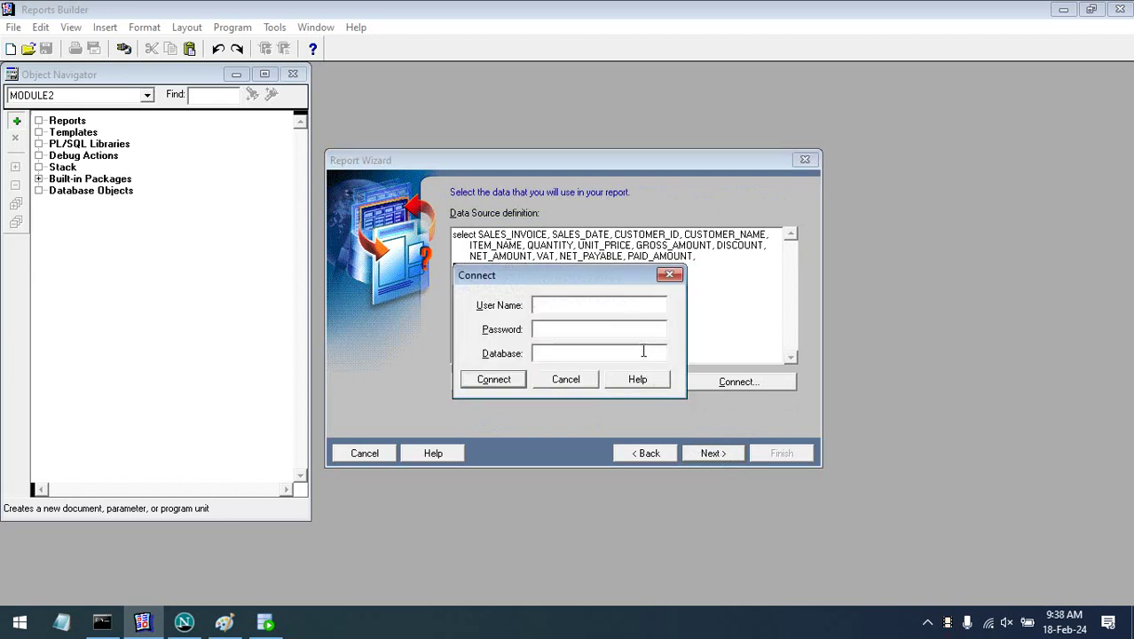
pyautogui.write('ddd56/123@ns1db19c')
pyautogui.press('Return')
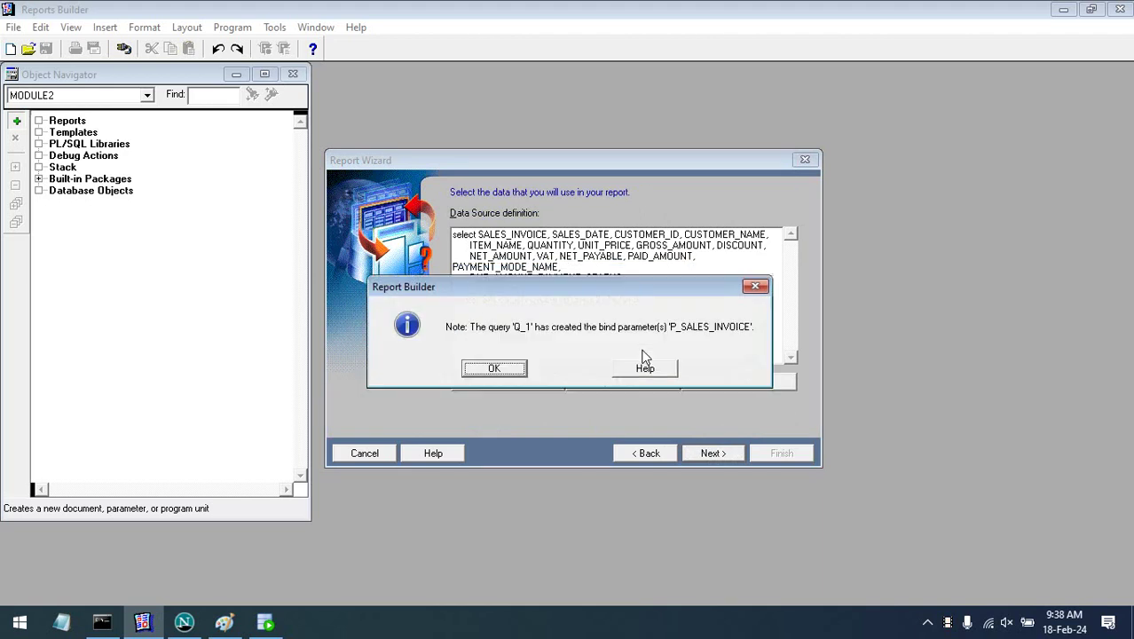
pyautogui.press('Return')
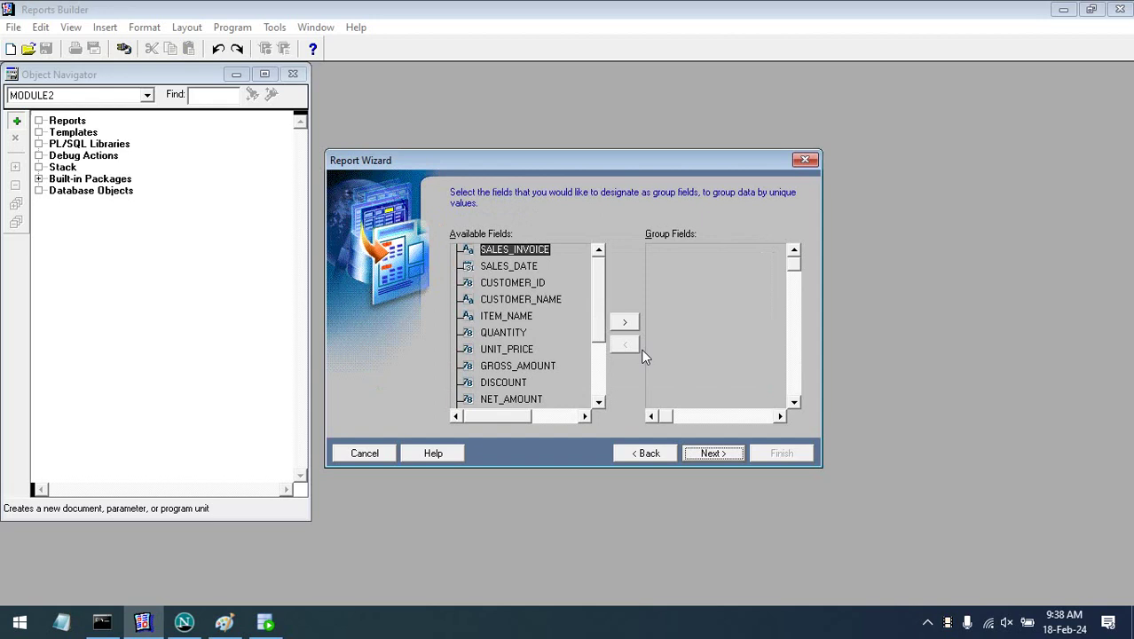
# - Add freehand pencil strokes and arcs to the Paint layout sketch
pyautogui.click(224, 622)
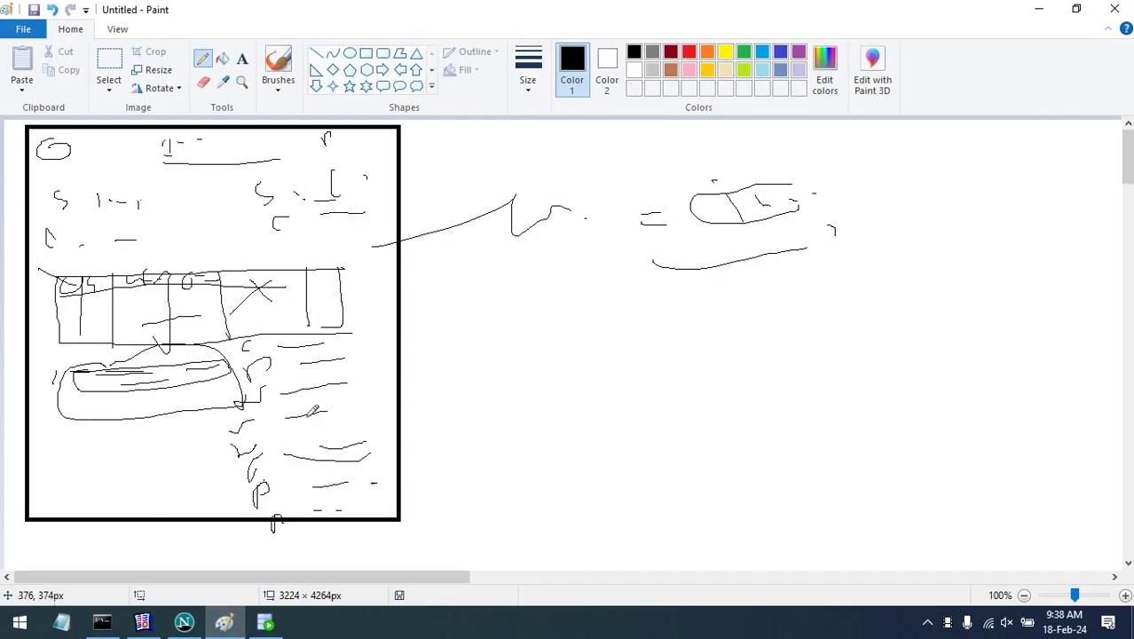
pyautogui.moveTo(96, 296)
pyautogui.mouseDown()
pyautogui.moveTo(111, 257)
pyautogui.moveTo(136, 238)
pyautogui.mouseUp()
pyautogui.moveTo(95, 296); pyautogui.dragTo(133, 237)
pyautogui.moveTo(141, 298)
pyautogui.mouseDown()
pyautogui.moveTo(181, 250)
pyautogui.moveTo(252, 246)
pyautogui.moveTo(93, 266)
pyautogui.moveTo(211, 304)
pyautogui.moveTo(86, 247)
pyautogui.mouseUp()
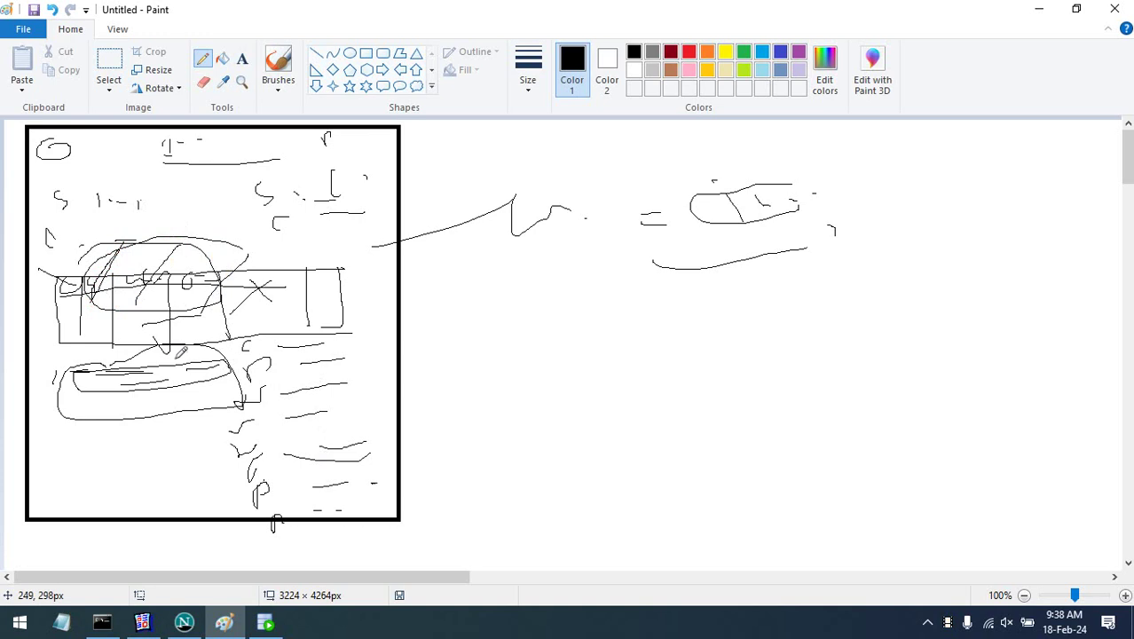
pyautogui.moveTo(169, 253)
pyautogui.mouseDown()
pyautogui.moveTo(151, 298)
pyautogui.moveTo(228, 266)
pyautogui.mouseUp()
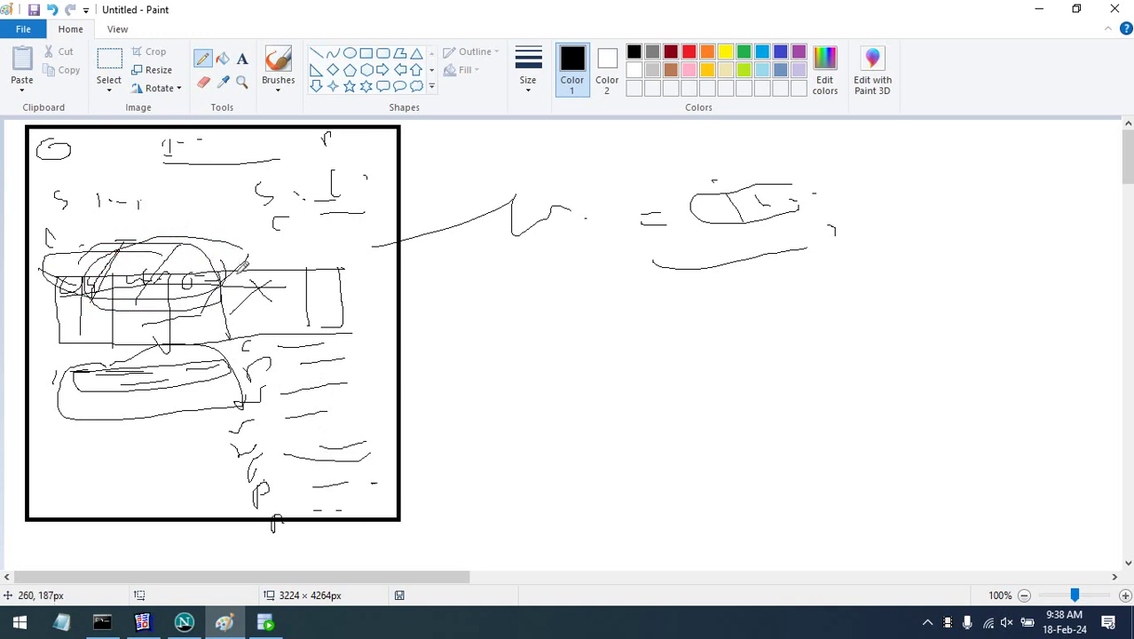
pyautogui.moveTo(265, 317); pyautogui.dragTo(376, 482)
pyautogui.moveTo(369, 386); pyautogui.dragTo(377, 486)
pyautogui.moveTo(227, 156); pyautogui.dragTo(466, 265)
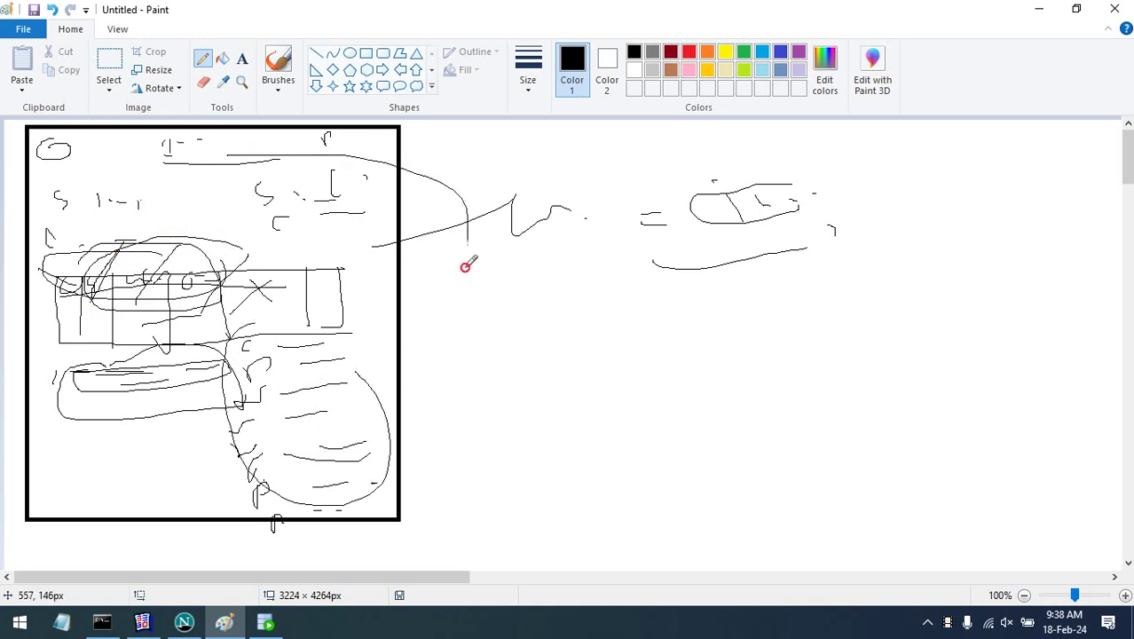
pyautogui.moveTo(380, 186)
pyautogui.mouseDown()
pyautogui.moveTo(455, 377)
pyautogui.moveTo(372, 441)
pyautogui.mouseUp()
pyautogui.moveTo(547, 292); pyautogui.dragTo(643, 284)
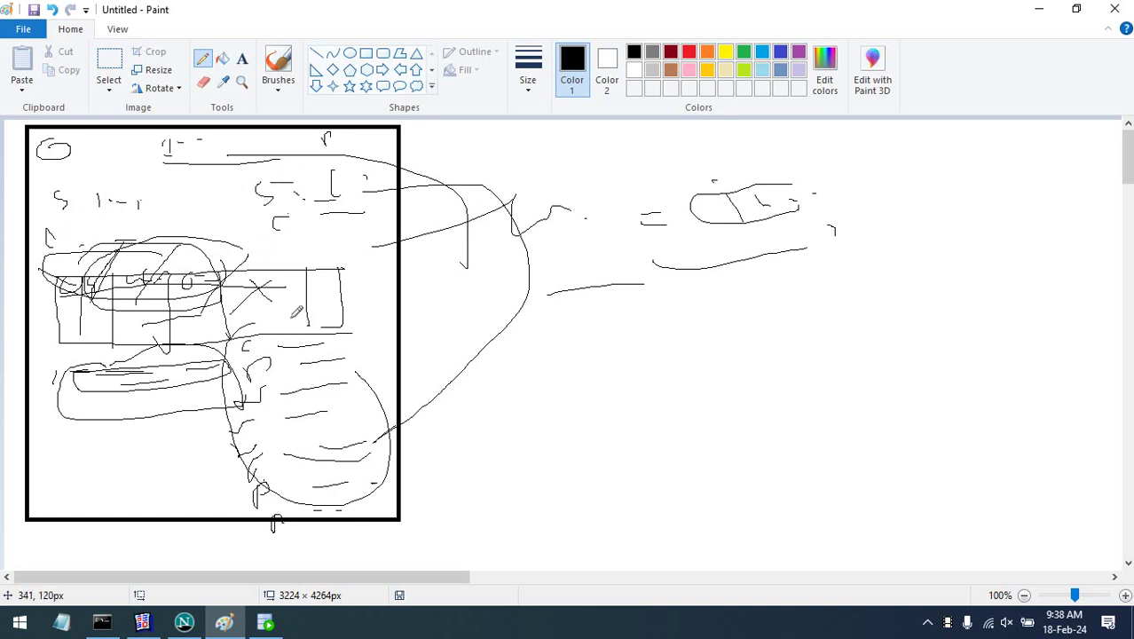
pyautogui.moveTo(43, 247)
pyautogui.mouseDown()
pyautogui.moveTo(337, 243)
pyautogui.moveTo(289, 336)
pyautogui.moveTo(57, 267)
pyautogui.mouseUp()
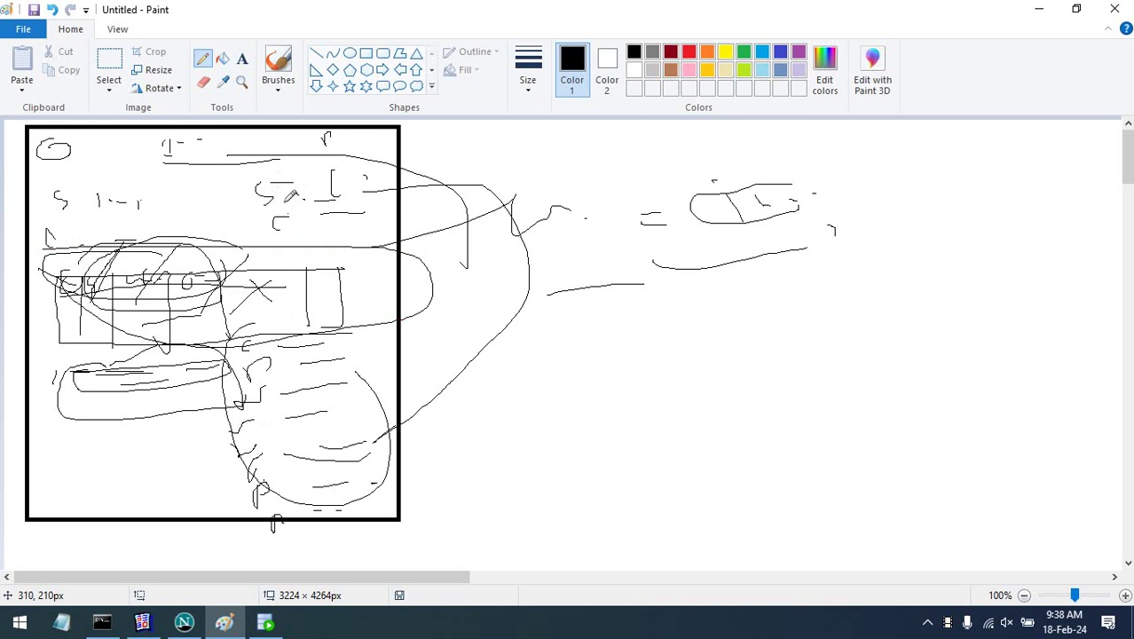
# - Draw three nested rectangles with two thin bars inside the smallest box
pyautogui.click(365, 53)
pyautogui.moveTo(648, 320); pyautogui.dragTo(867, 492)
pyautogui.moveTo(667, 344); pyautogui.dragTo(845, 460)
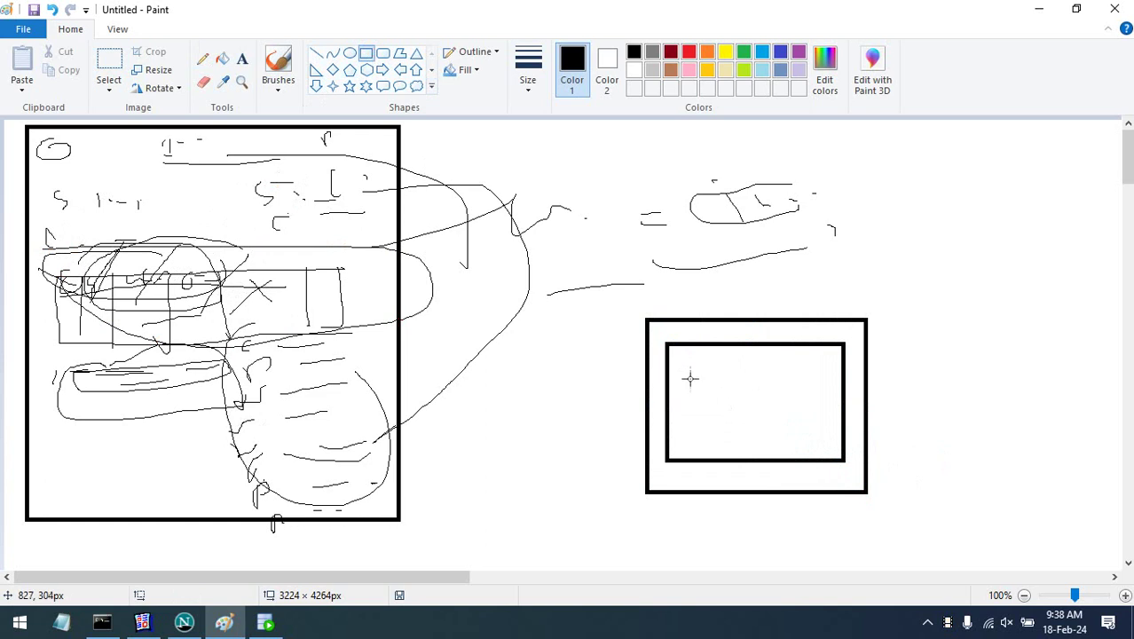
pyautogui.moveTo(690, 378); pyautogui.dragTo(824, 422)
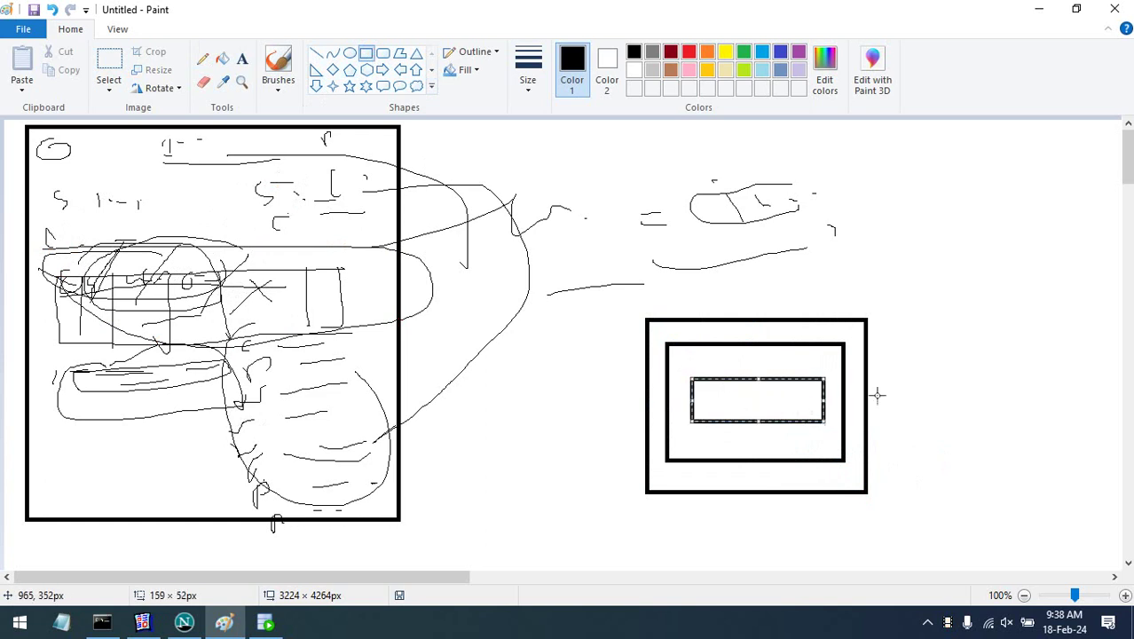
pyautogui.click(887, 392)
pyautogui.moveTo(701, 386); pyautogui.dragTo(790, 397)
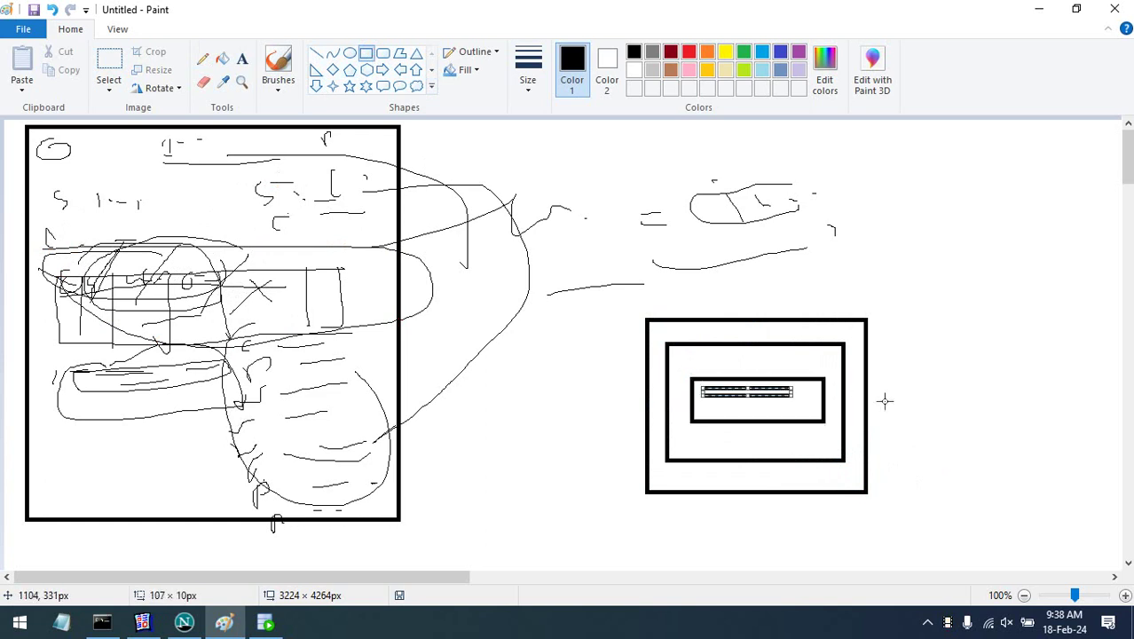
pyautogui.click(927, 390)
pyautogui.moveTo(702, 405); pyautogui.dragTo(784, 410)
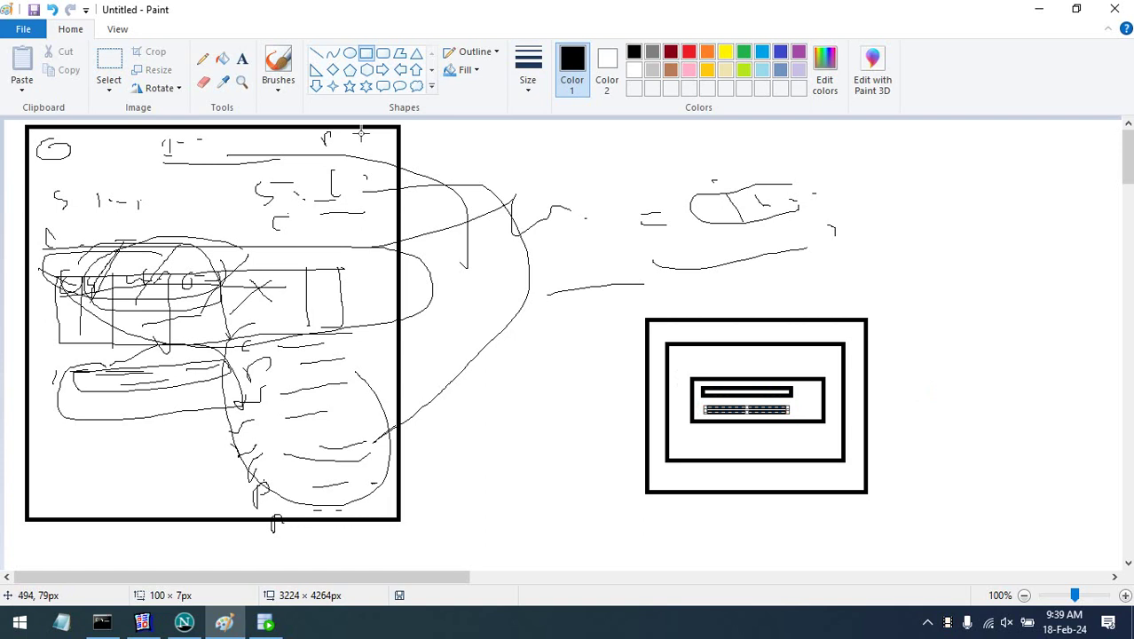
# - Circle the S mark and add heading, underline and side marks to the mock-up
pyautogui.click(202, 59)
pyautogui.moveTo(238, 174); pyautogui.dragTo(182, 205)
pyautogui.moveTo(321, 186); pyautogui.dragTo(323, 177)
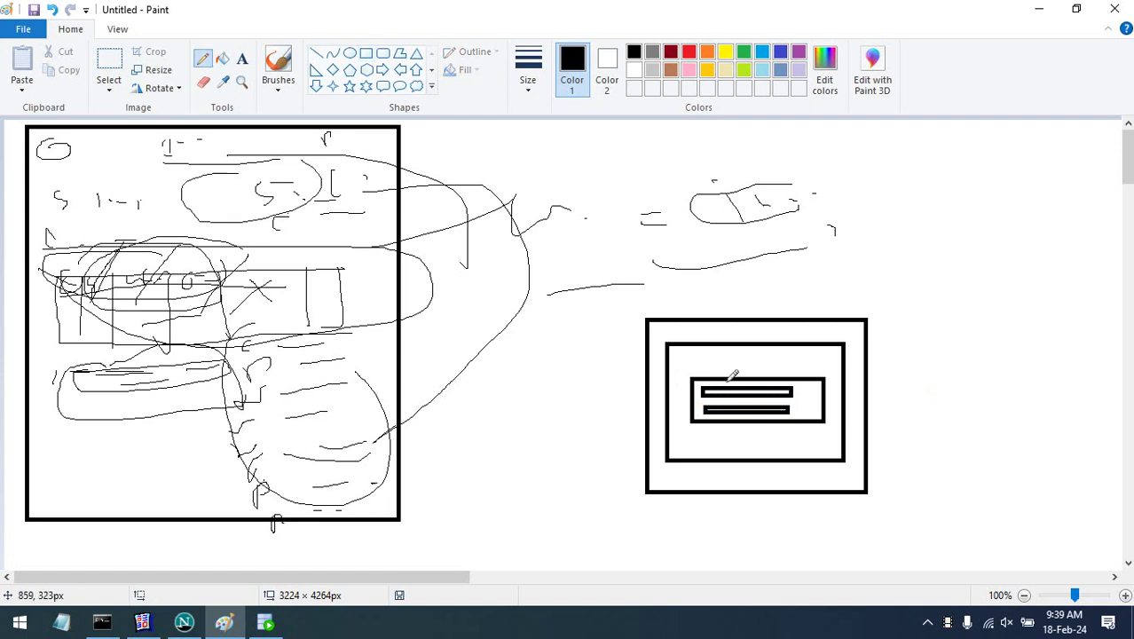
pyautogui.moveTo(703, 355); pyautogui.dragTo(792, 359)
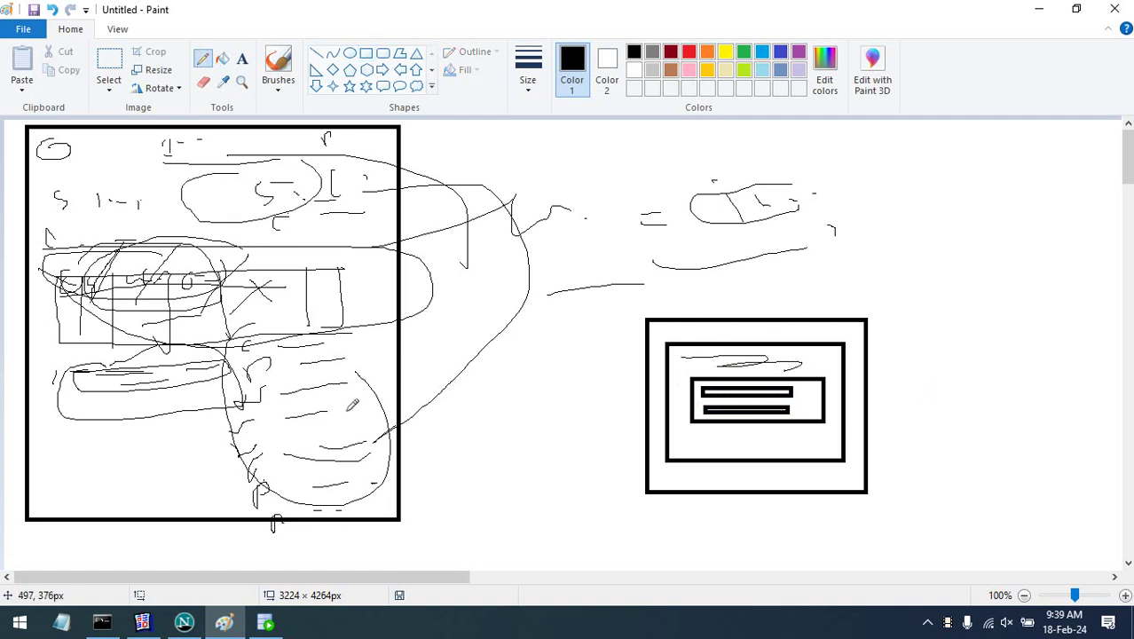
pyautogui.moveTo(292, 357); pyautogui.dragTo(307, 437)
pyautogui.moveTo(735, 436); pyautogui.dragTo(800, 446)
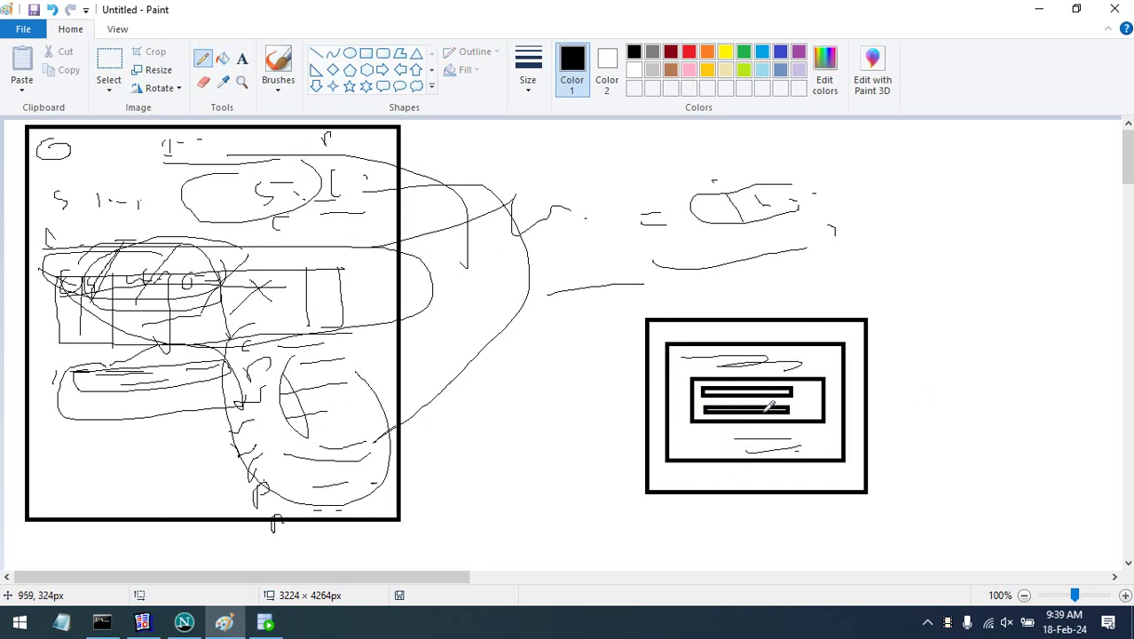
pyautogui.moveTo(798, 386); pyautogui.dragTo(802, 399)
pyautogui.click(142, 622)
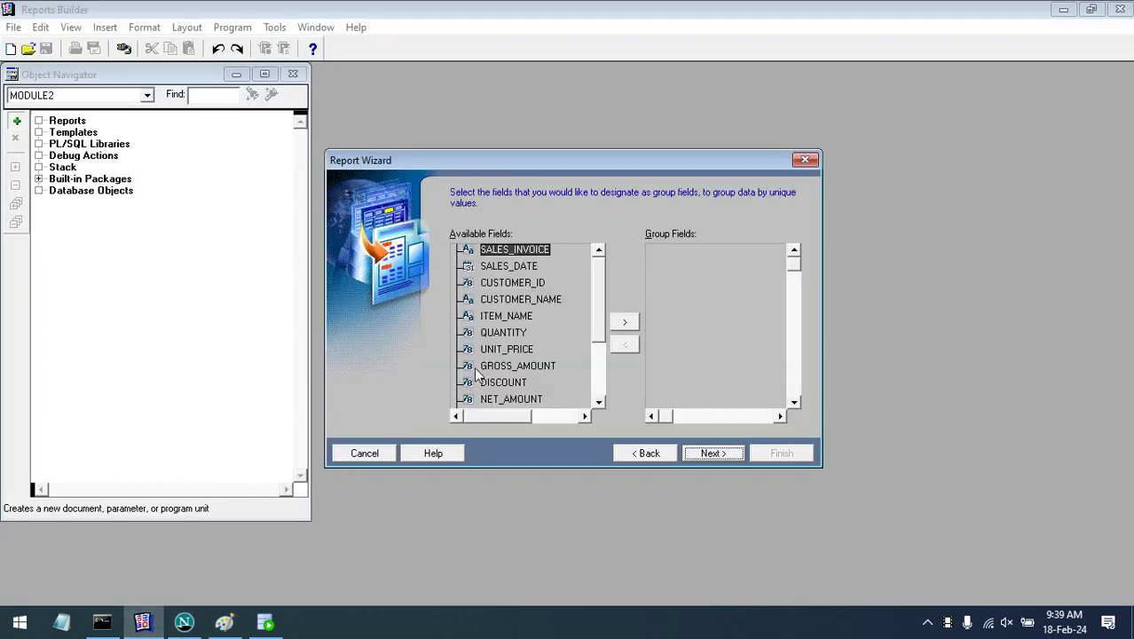
# - Group the header fields SALES_INVOICE through NET_PAYABLE at Level 1, including GROSS_AMOUNT, DISCOUNT, VAT
pyautogui.click(628, 326)
pyautogui.click(628, 327)
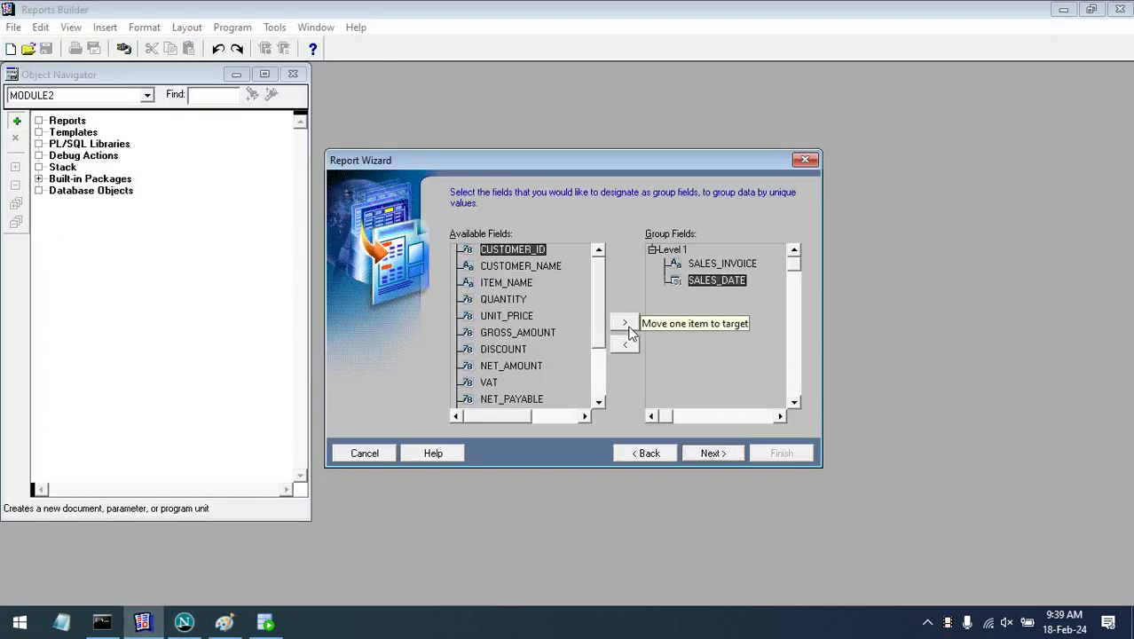
pyautogui.click(628, 327)
pyautogui.click(626, 325)
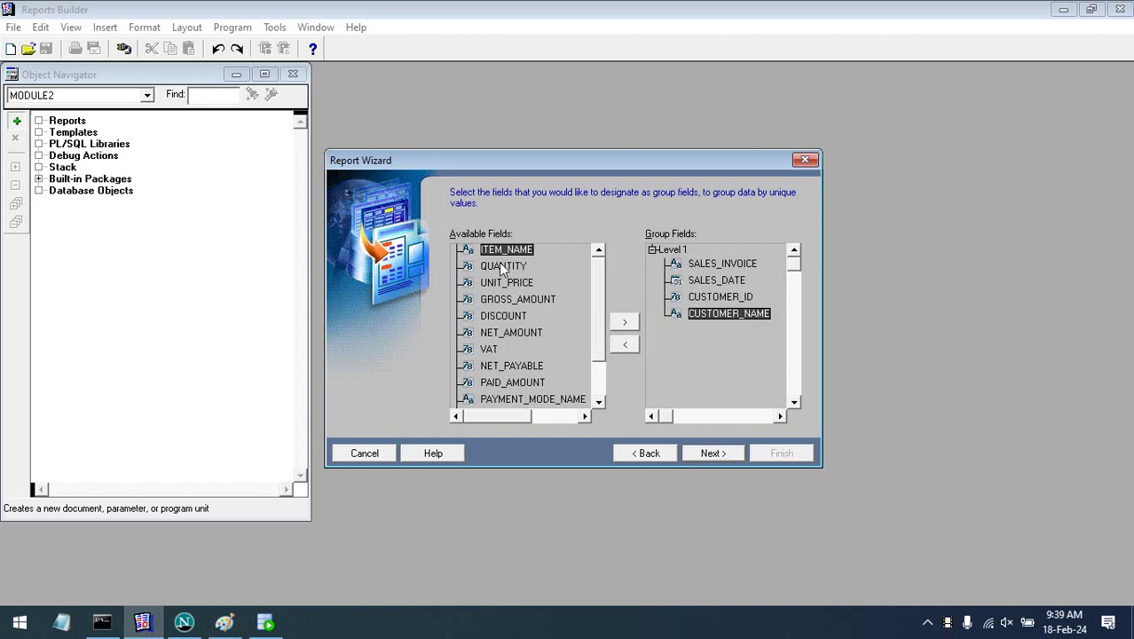
pyautogui.click(513, 304)
pyautogui.click(626, 325)
pyautogui.click(626, 324)
pyautogui.click(626, 325)
pyautogui.click(627, 324)
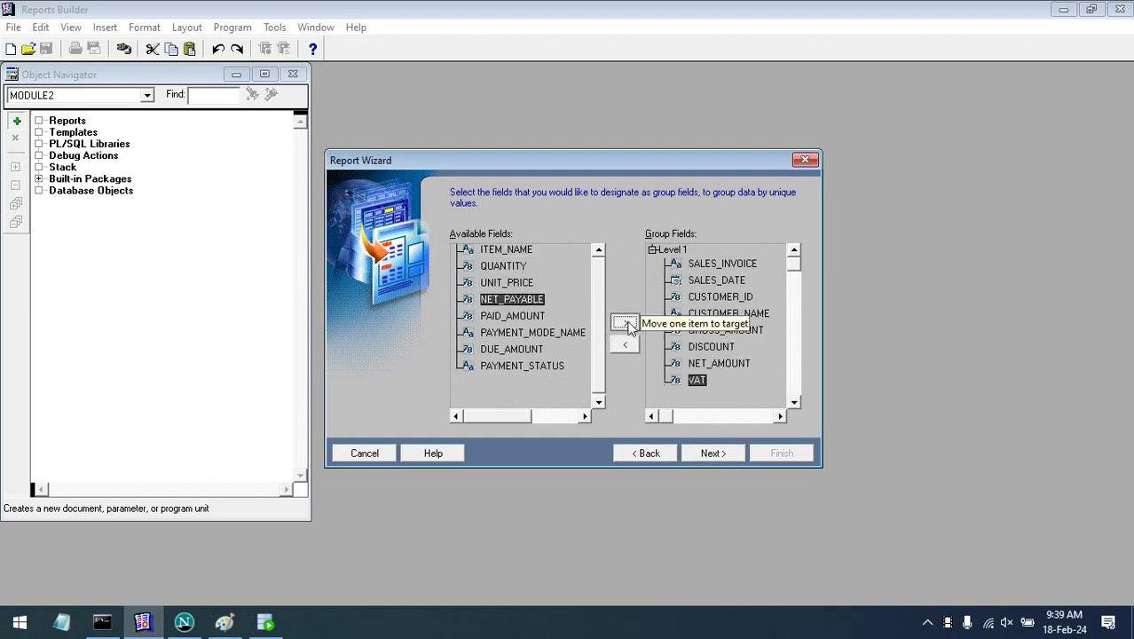
pyautogui.click(626, 324)
pyautogui.click(626, 325)
pyautogui.click(626, 324)
pyautogui.click(627, 324)
pyautogui.click(626, 324)
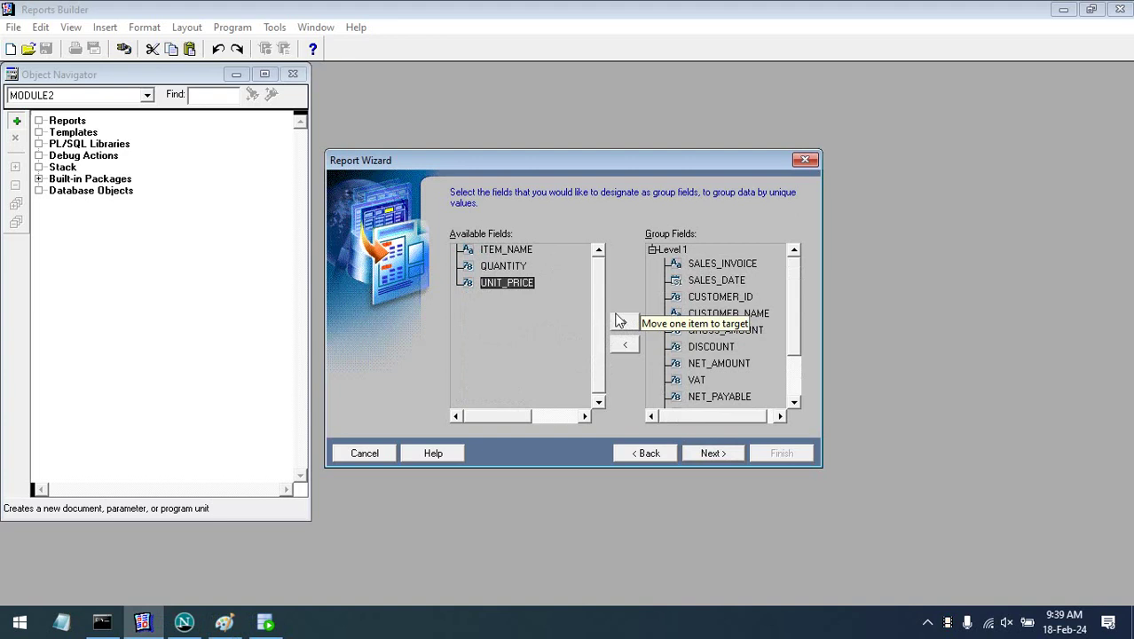
# - Display ITEM_NAME, QUANTITY and UNIT_PRICE along with all other fields in the report
pyautogui.click(722, 458)
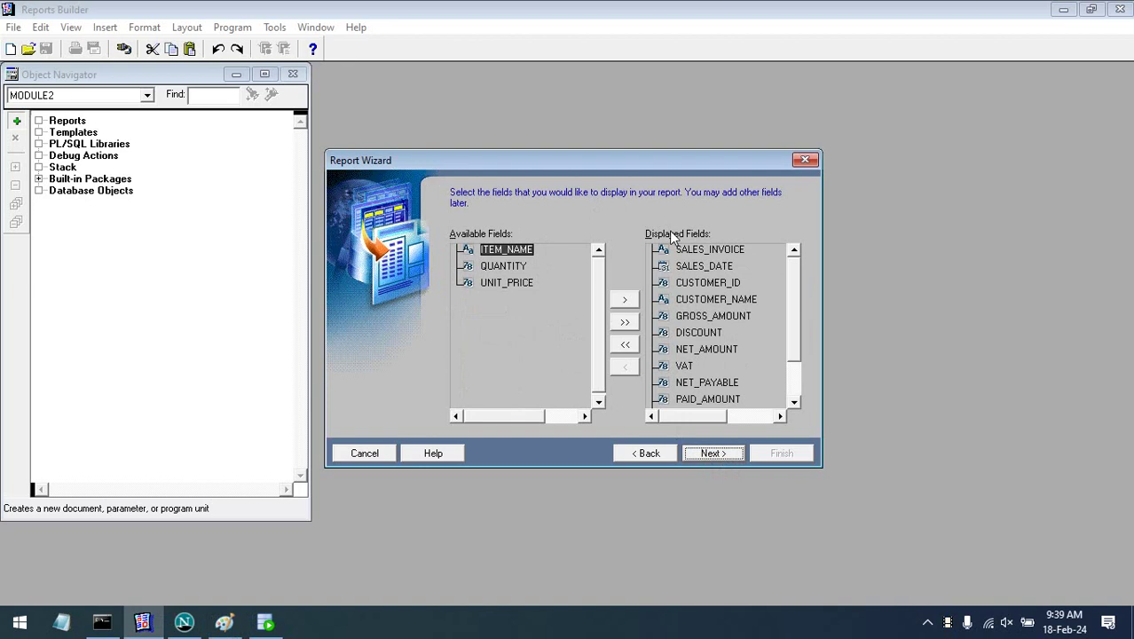
pyautogui.click(625, 303)
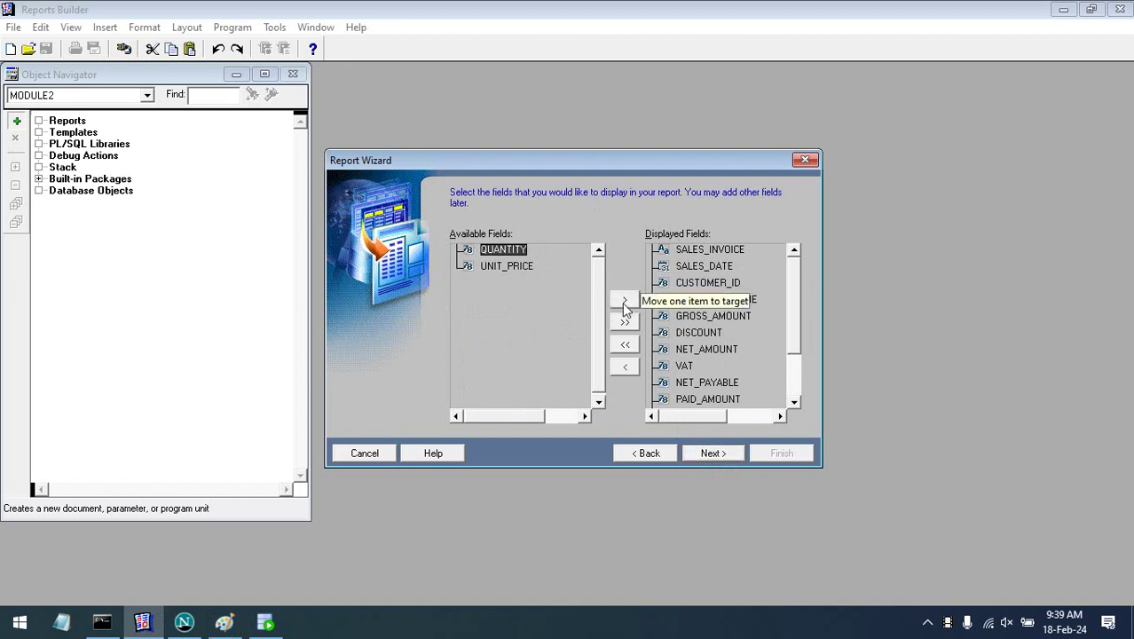
pyautogui.click(625, 303)
pyautogui.click(625, 303)
pyautogui.click(713, 454)
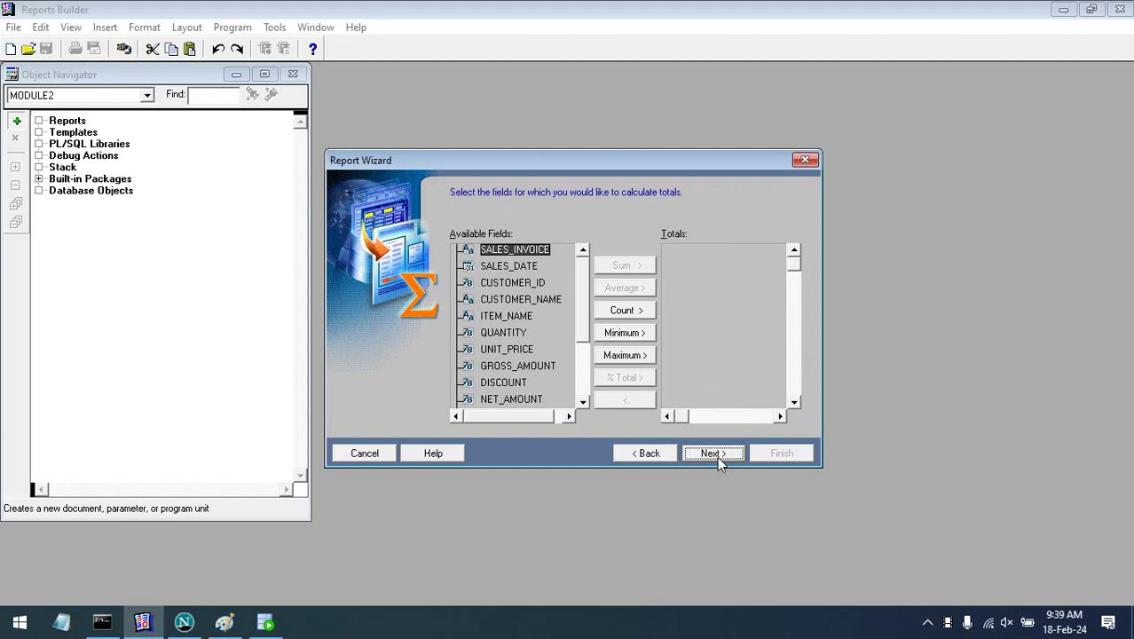
# - Skip totals and shorten the Payment Mode Name label to Payment Mode
pyautogui.click(715, 455)
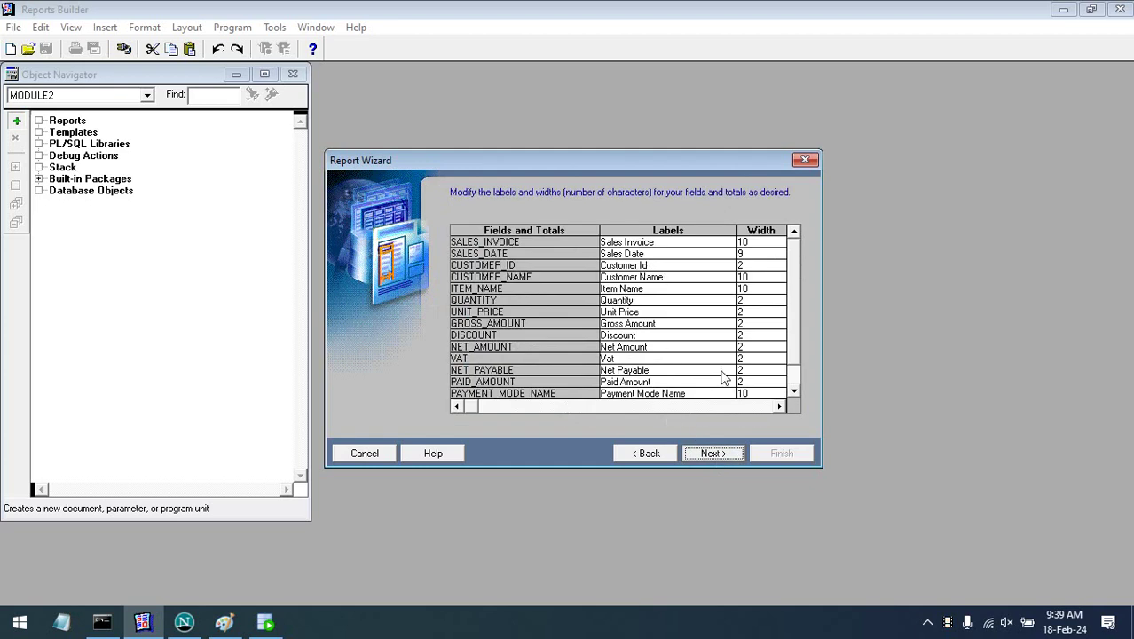
pyautogui.click(796, 362)
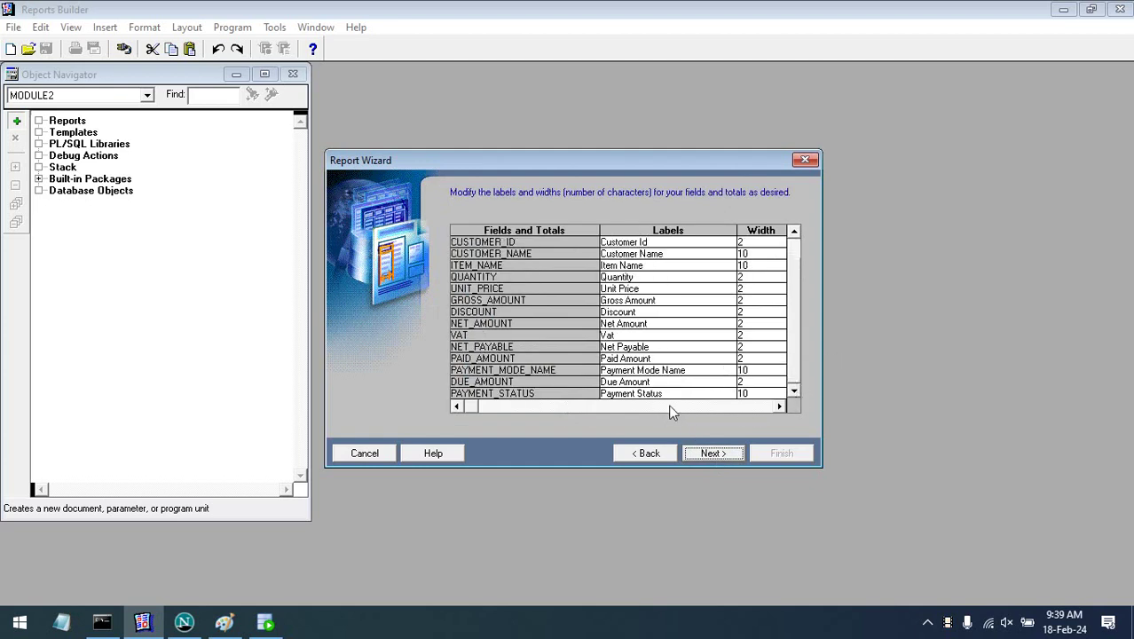
pyautogui.click(673, 370)
pyautogui.click(695, 367)
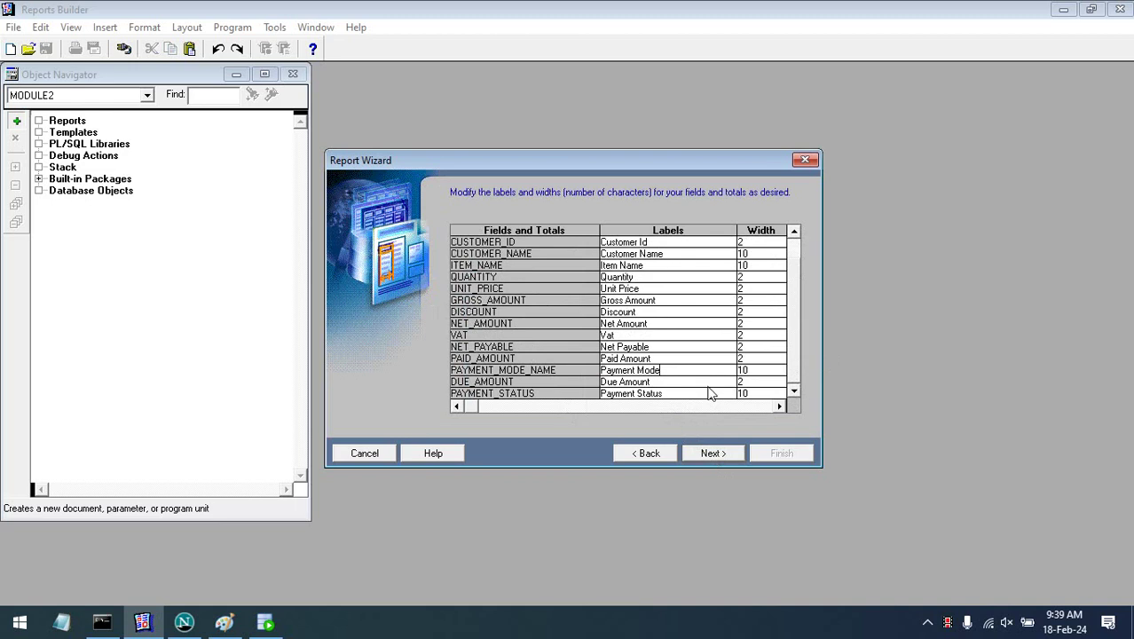
# - Choose No template and move to the wizard's final page
pyautogui.click(723, 459)
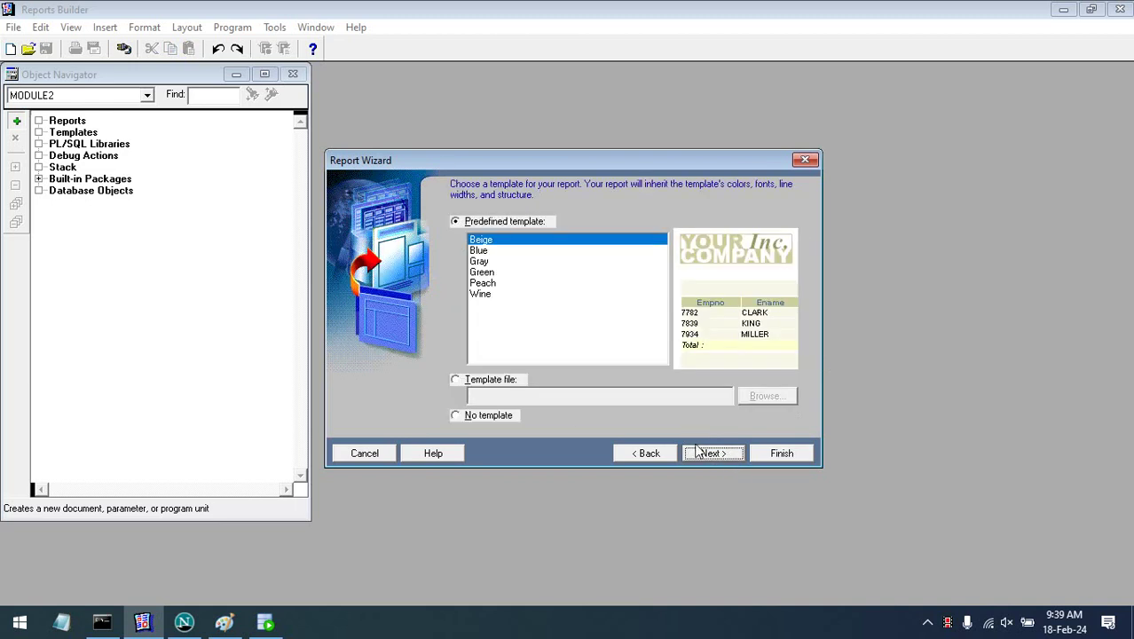
pyautogui.click(478, 415)
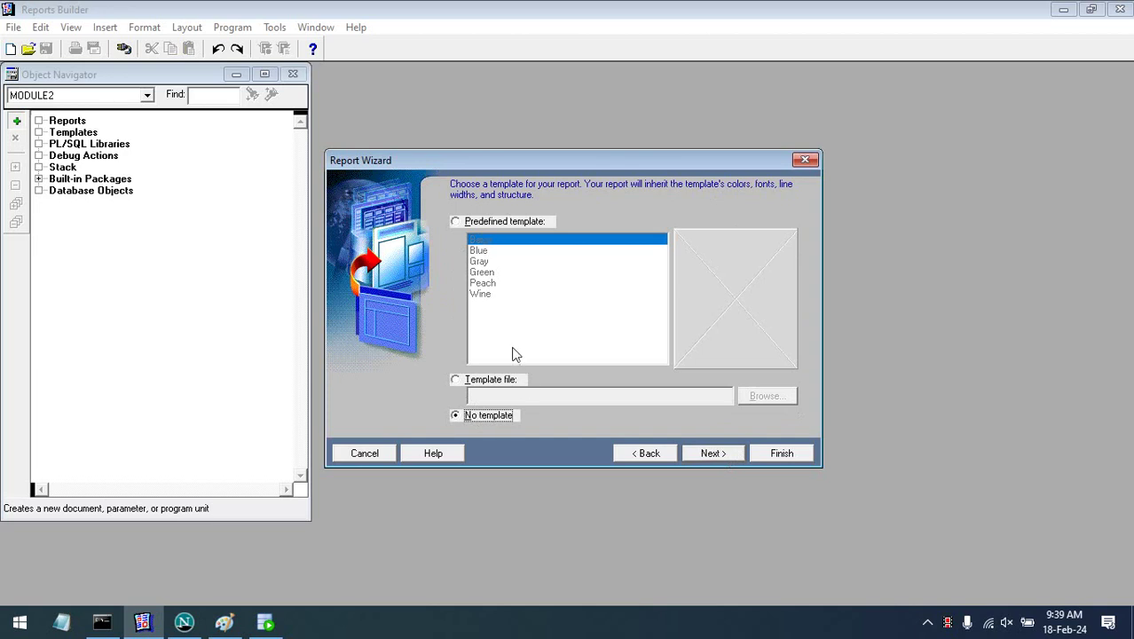
pyautogui.click(712, 452)
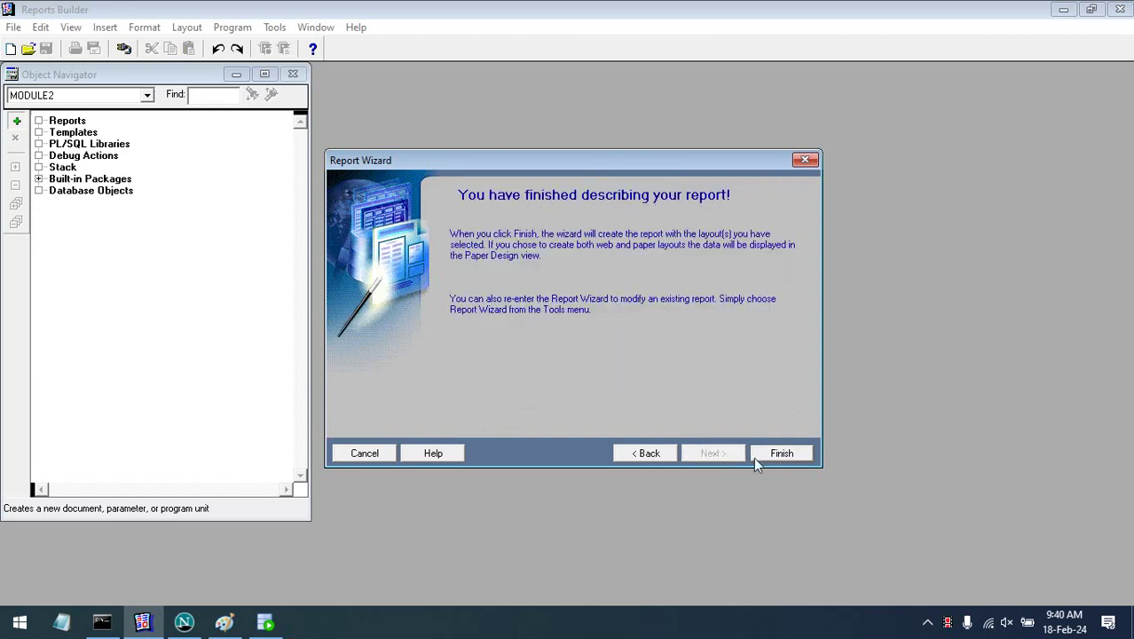
# - Finish the wizard and run the report for invoice 1
pyautogui.click(771, 454)
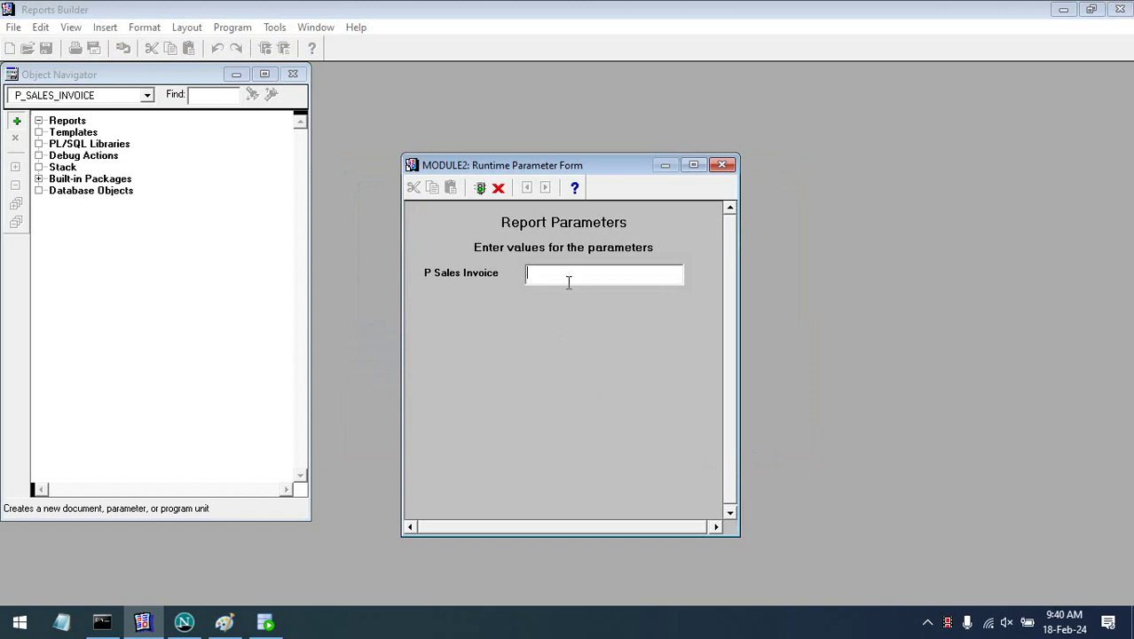
pyautogui.write('1')
pyautogui.press('Return')
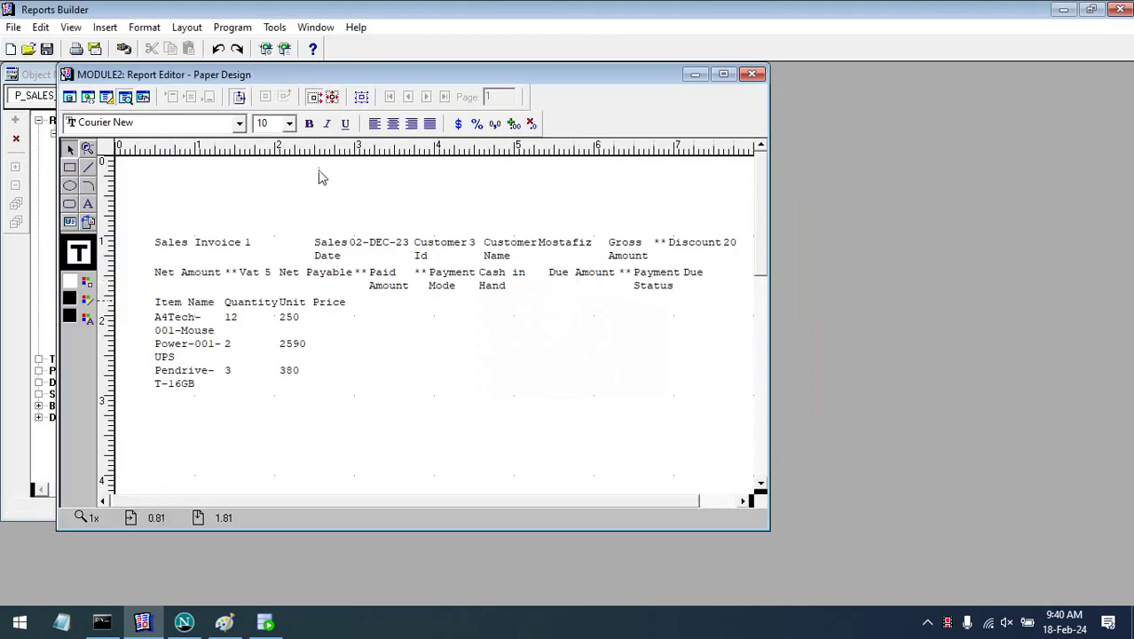
# - Move the editor aside, select MODULE2 and start saving it, choosing the file type
pyautogui.moveTo(621, 80); pyautogui.dragTo(886, 83)
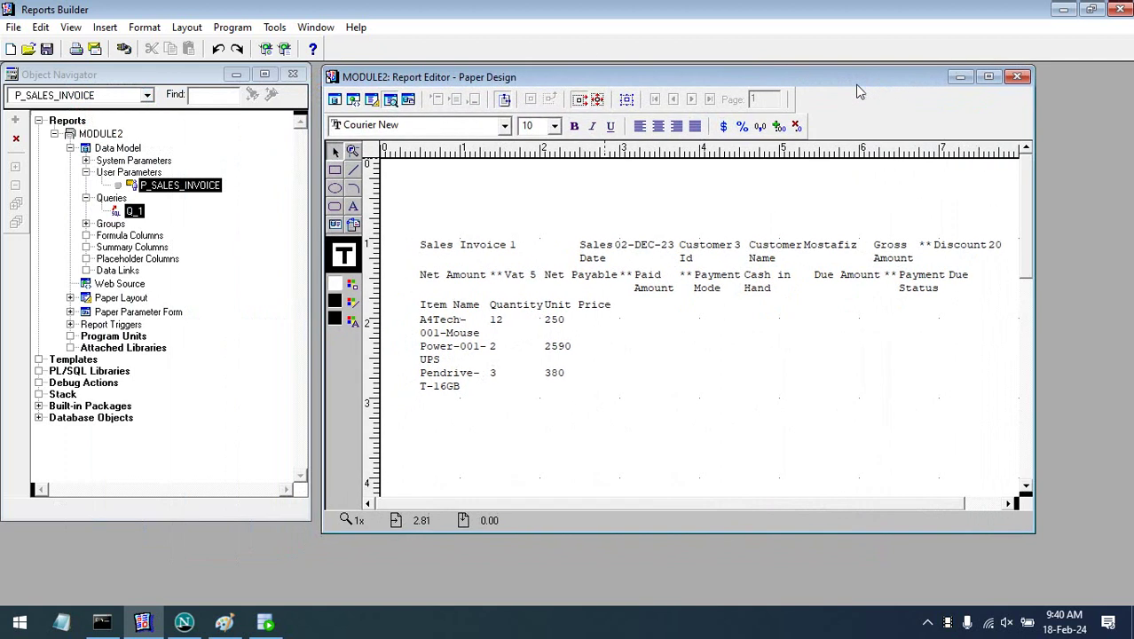
pyautogui.click(78, 135)
pyautogui.click(47, 48)
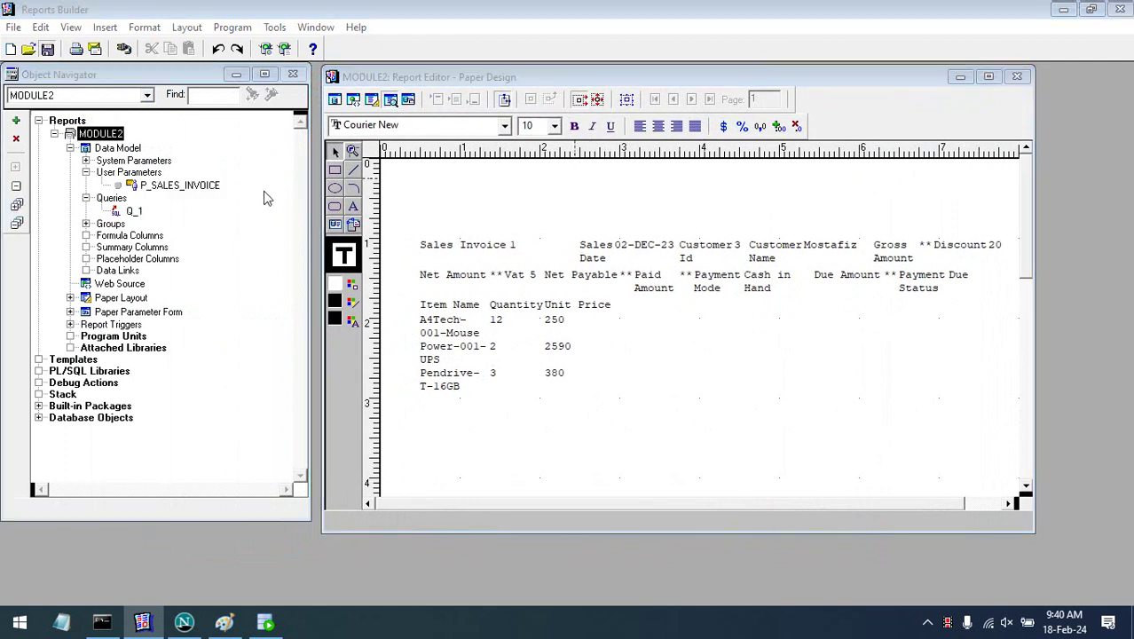
pyautogui.click(222, 241)
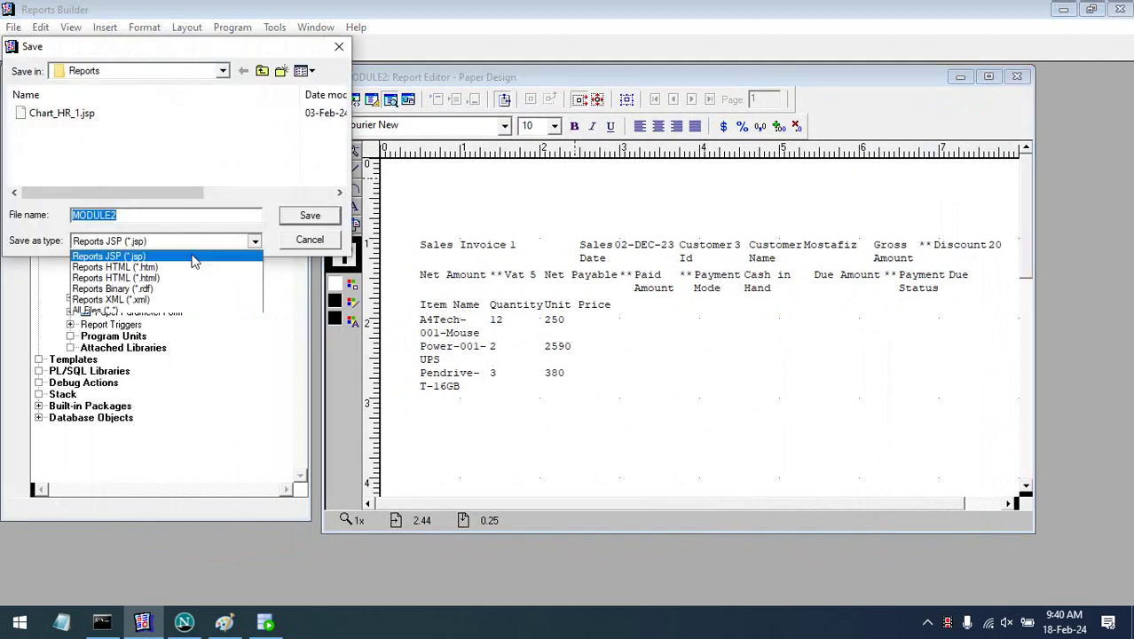
# - Save the report as Sales_Invoice in Reports Binary (*.rdf) format
pyautogui.click(169, 293)
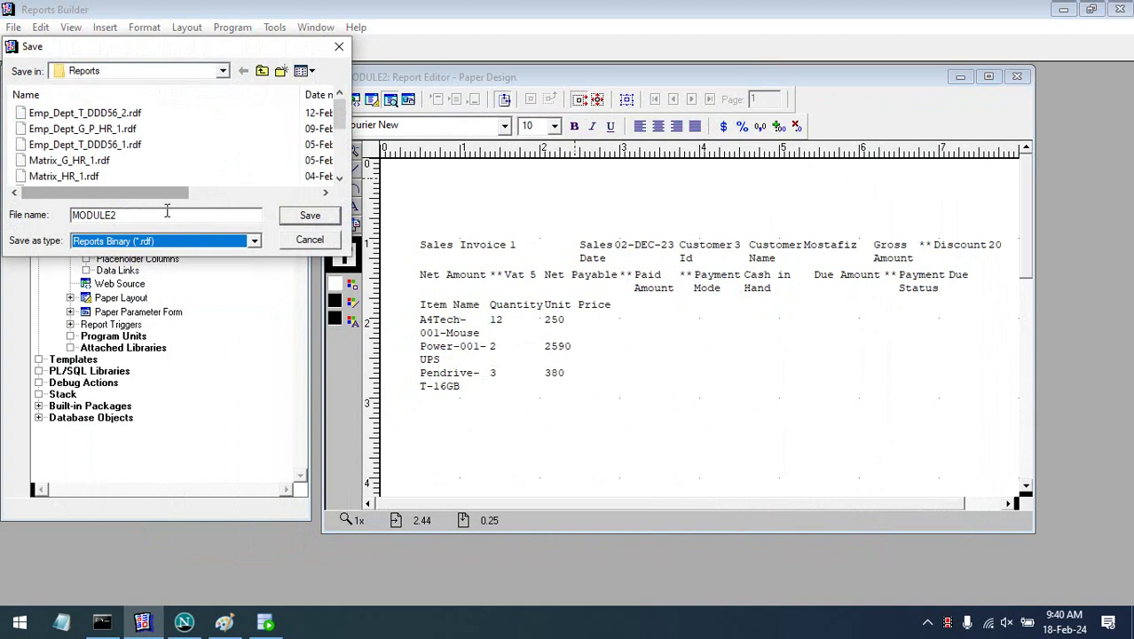
pyautogui.hotkey('shift', 'Tab')
pyautogui.write('Sa')
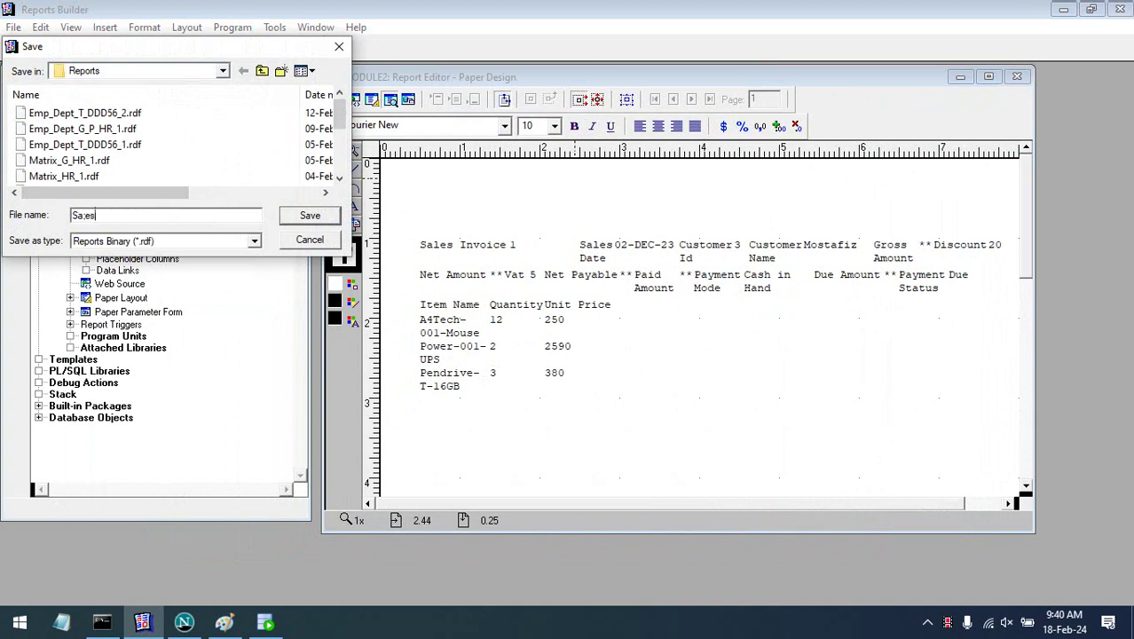
pyautogui.write('les_INvoicenvoic')
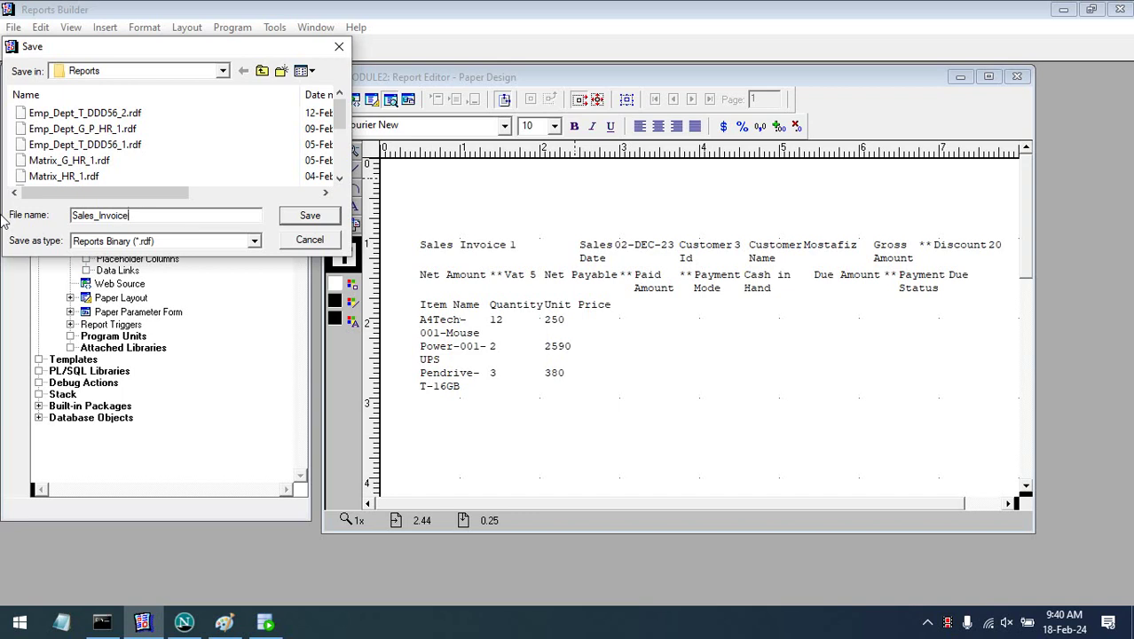
pyautogui.click(323, 220)
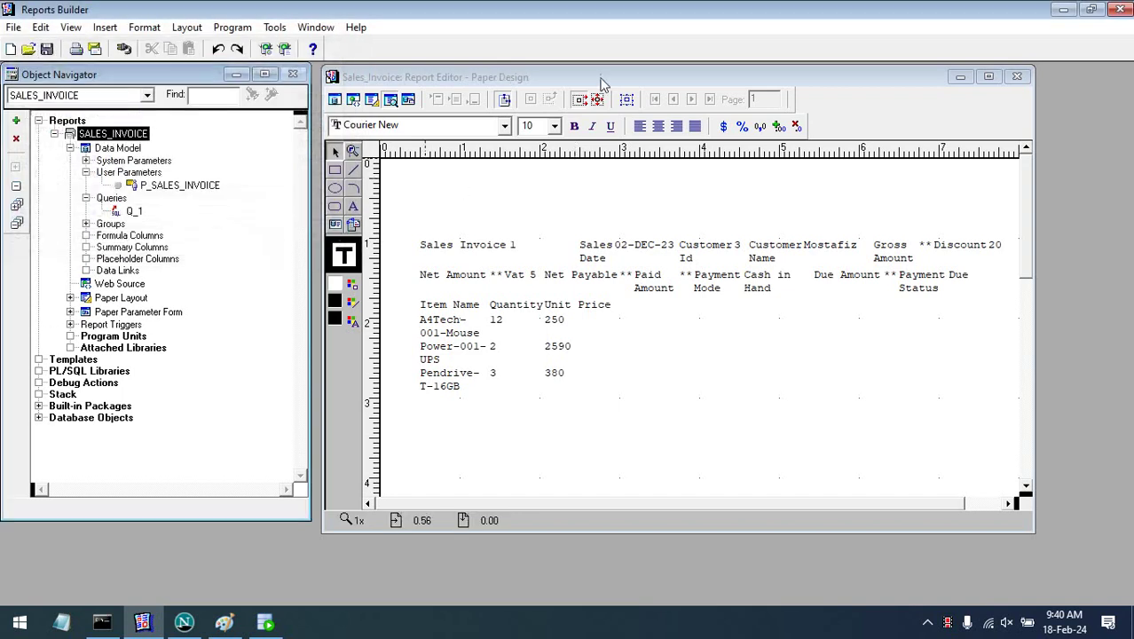
# - Maximize the Data Model view, raise Q_1 and stretch G_SALES_INVOICE to show every column
pyautogui.click(586, 102)
pyautogui.click(372, 99)
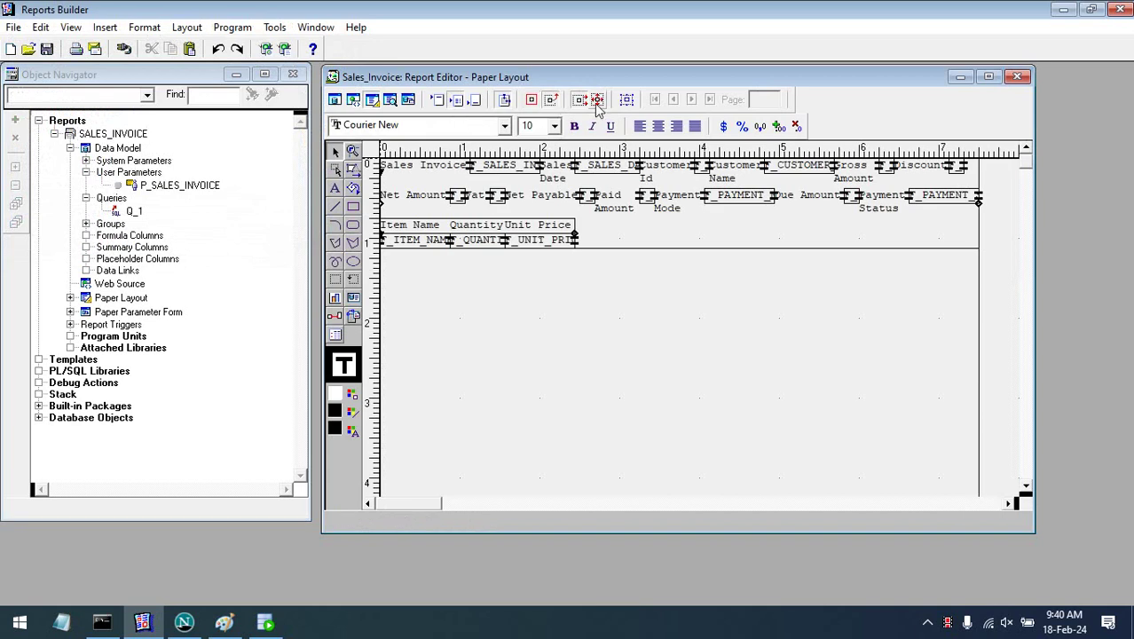
pyautogui.click(335, 99)
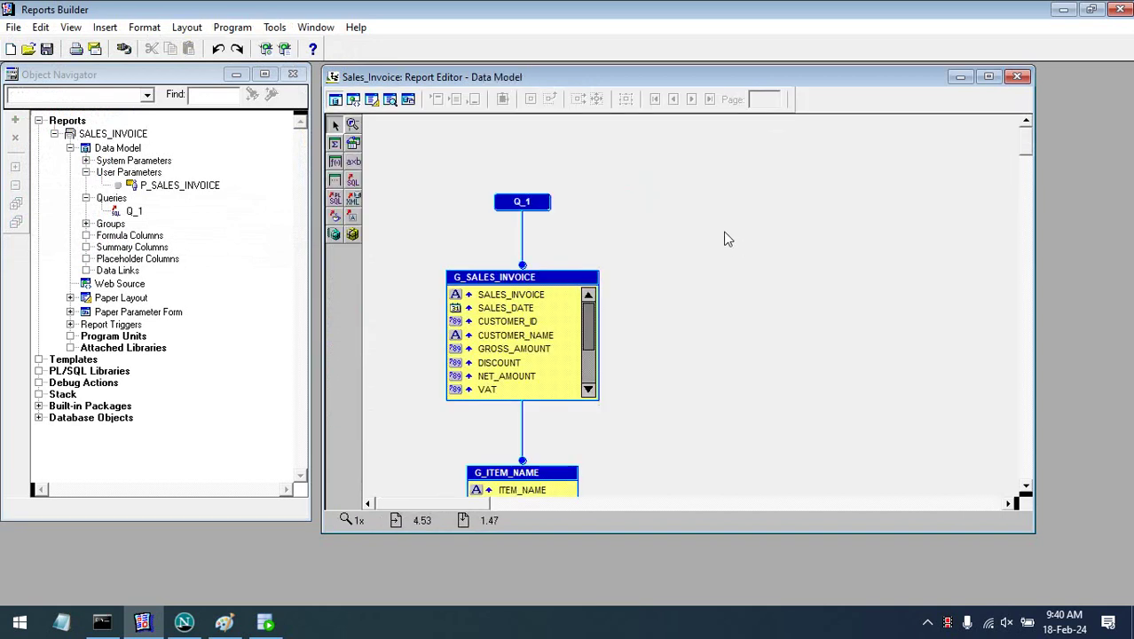
pyautogui.click(989, 77)
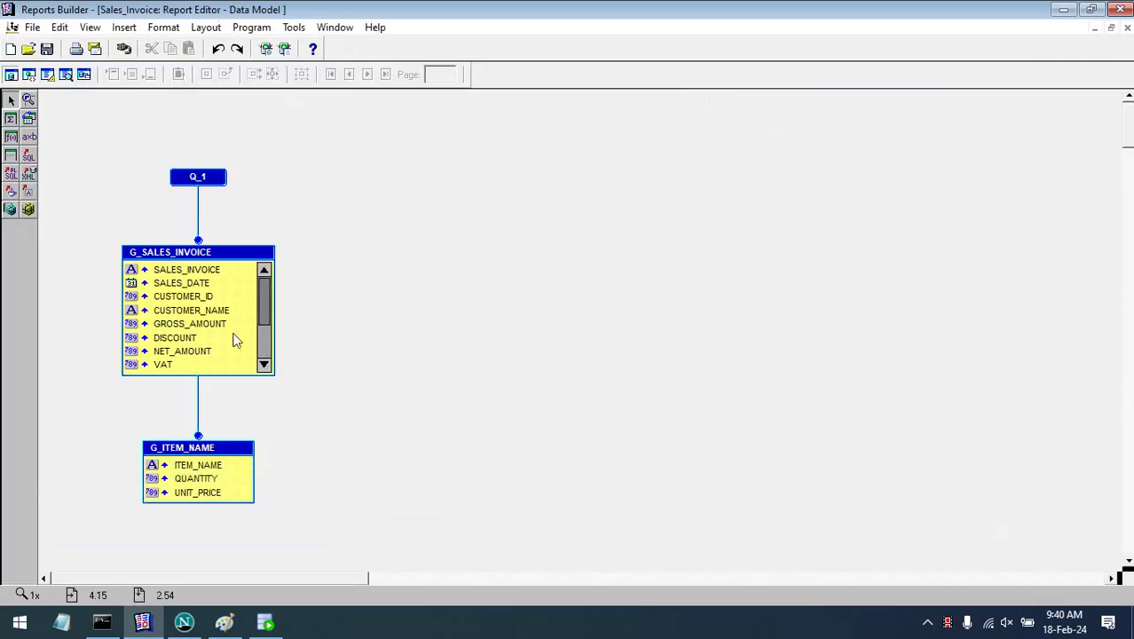
pyautogui.moveTo(216, 171); pyautogui.dragTo(224, 123)
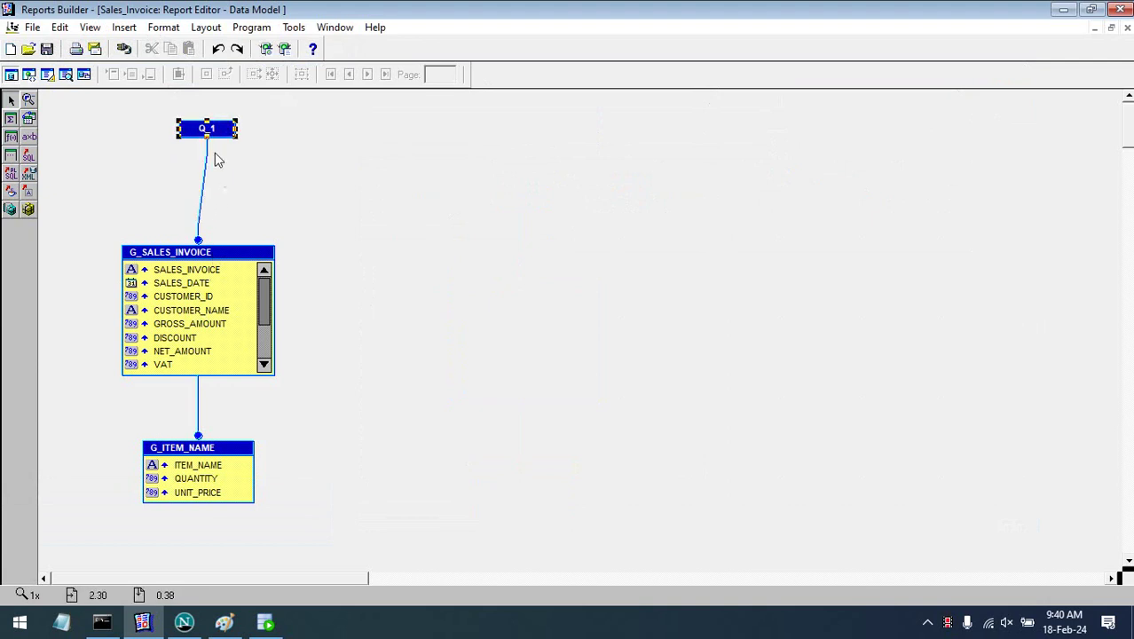
pyautogui.click(218, 257)
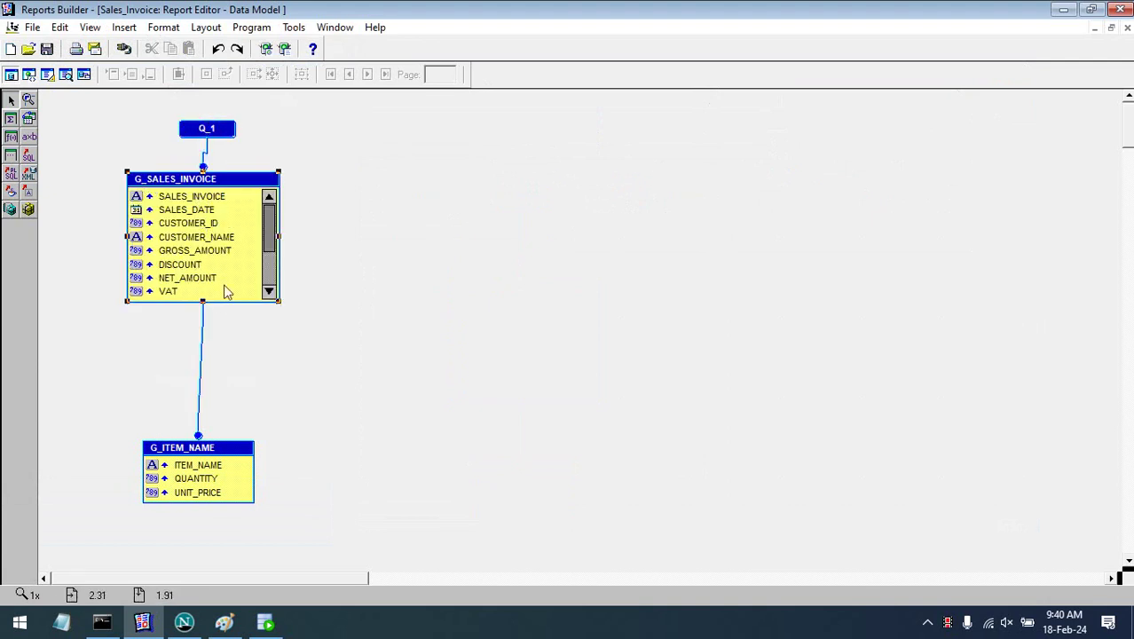
pyautogui.moveTo(203, 301); pyautogui.dragTo(205, 398)
pyautogui.click(367, 355)
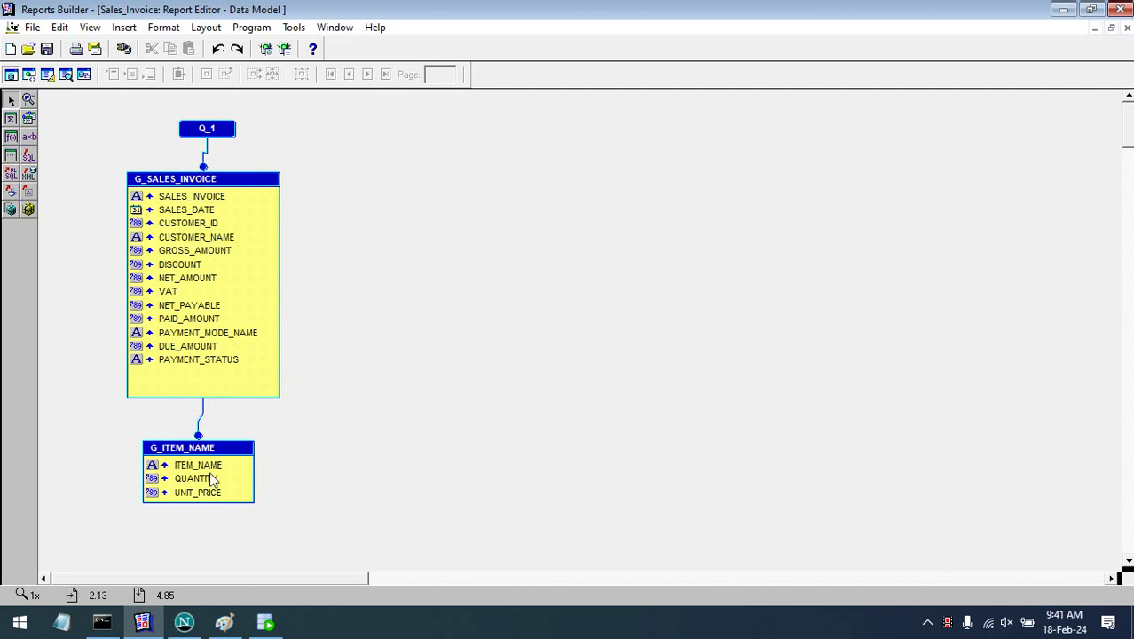
# - Move and enlarge the G_ITEM_NAME group under its parent, then return to the Paper Layout
pyautogui.click(213, 500)
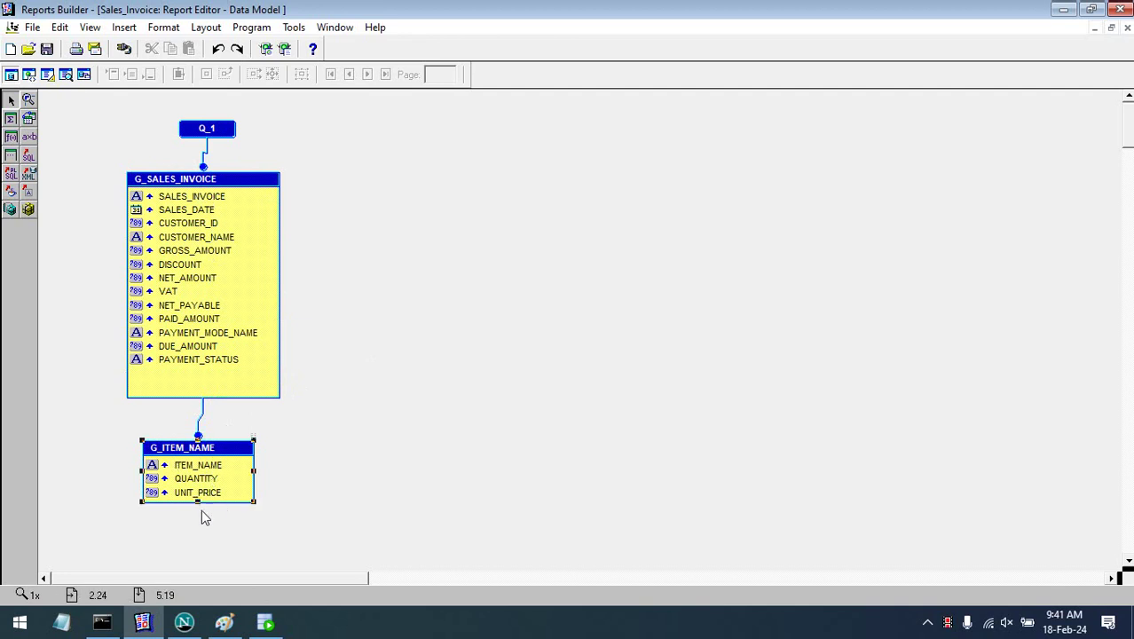
pyautogui.moveTo(197, 502); pyautogui.dragTo(197, 516)
pyautogui.moveTo(212, 462); pyautogui.dragTo(197, 433)
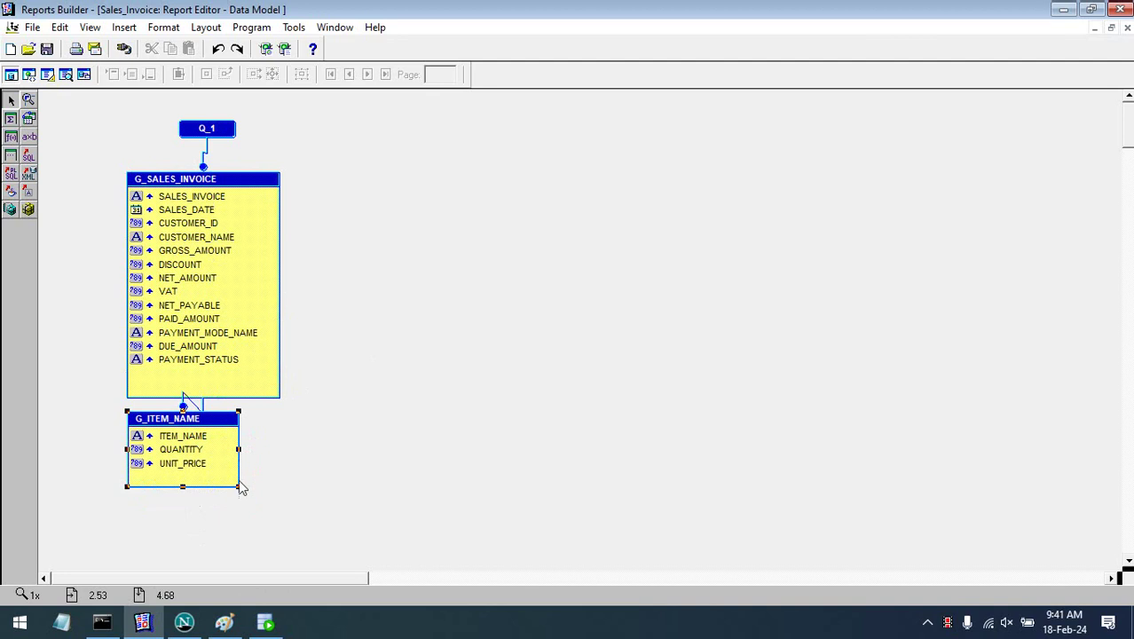
pyautogui.moveTo(242, 495); pyautogui.dragTo(285, 503)
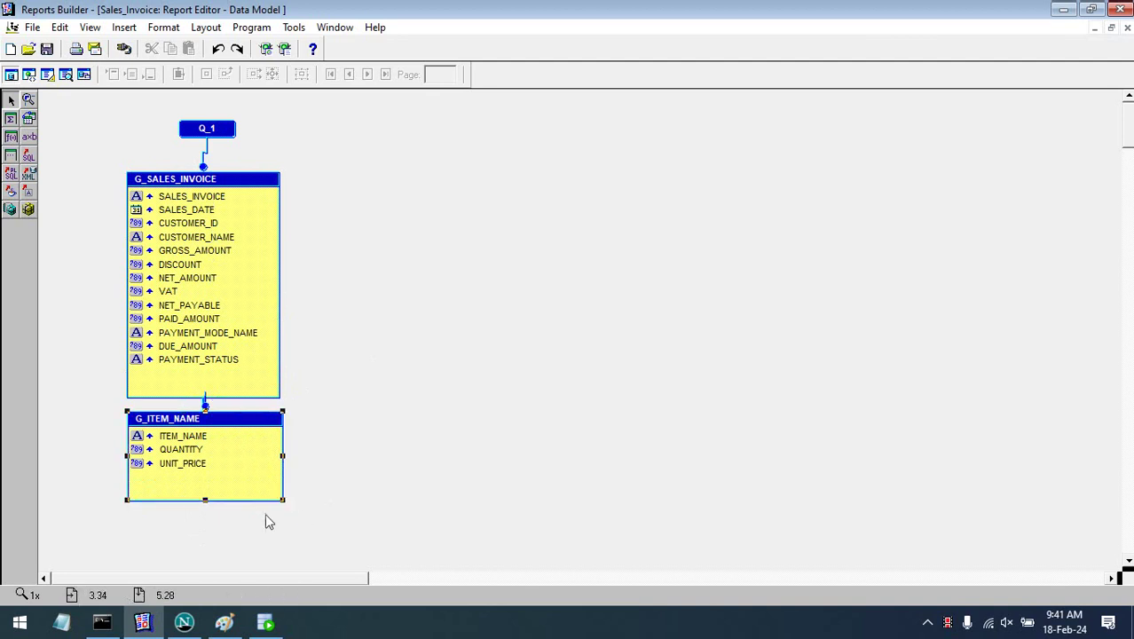
pyautogui.moveTo(252, 423); pyautogui.dragTo(250, 437)
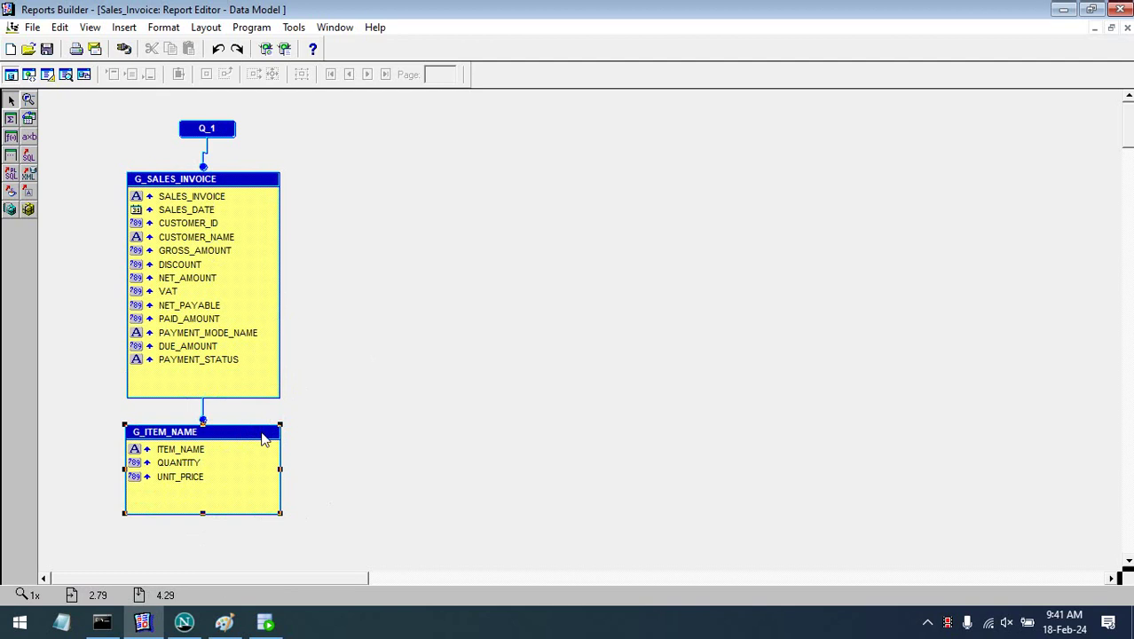
pyautogui.click(190, 450)
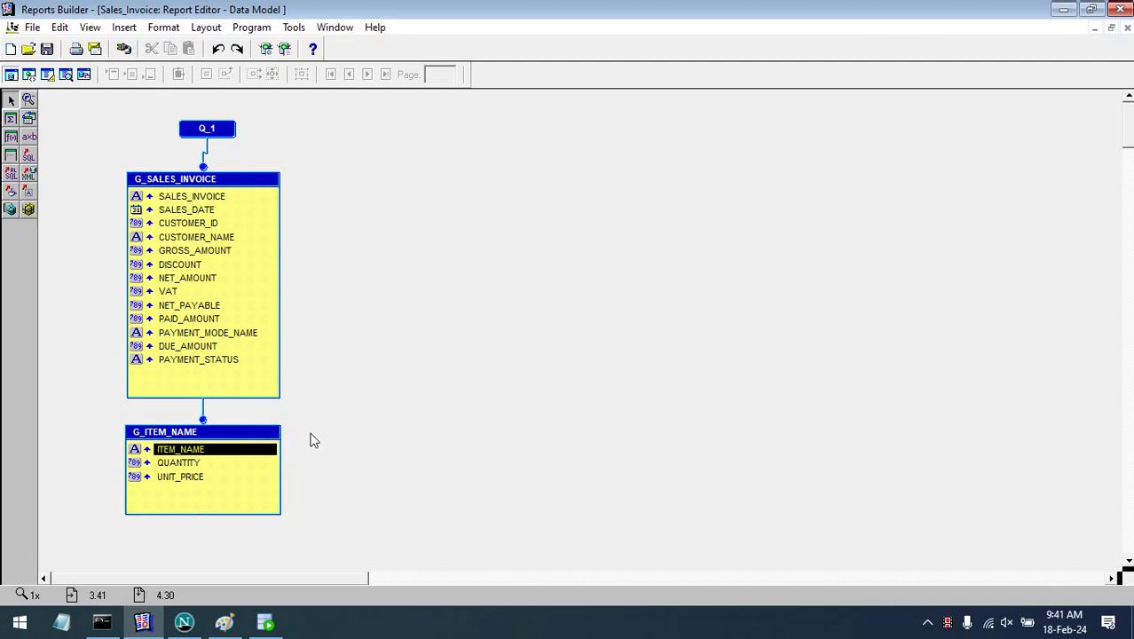
pyautogui.click(48, 75)
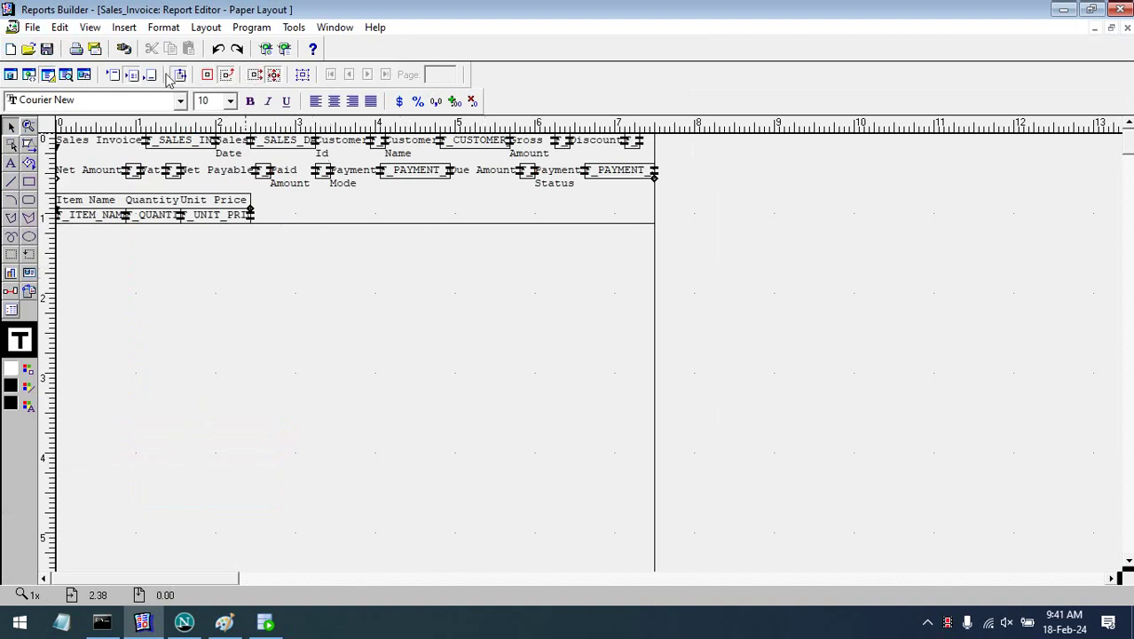
# - Show the page margin and widen the report frame on both sides
pyautogui.click(180, 77)
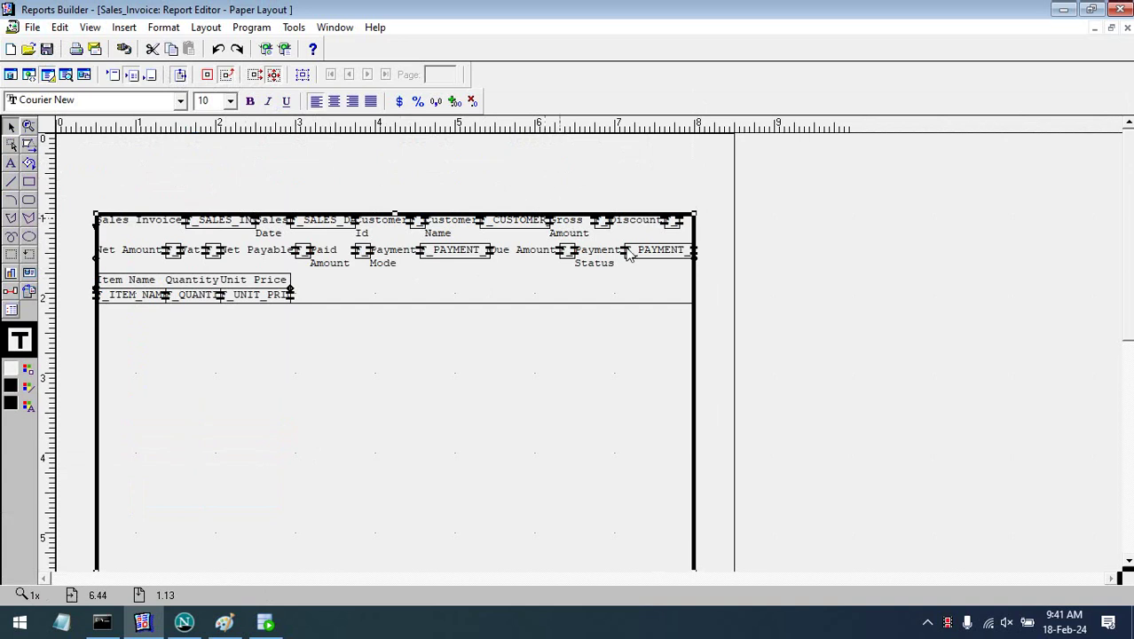
pyautogui.click(705, 218)
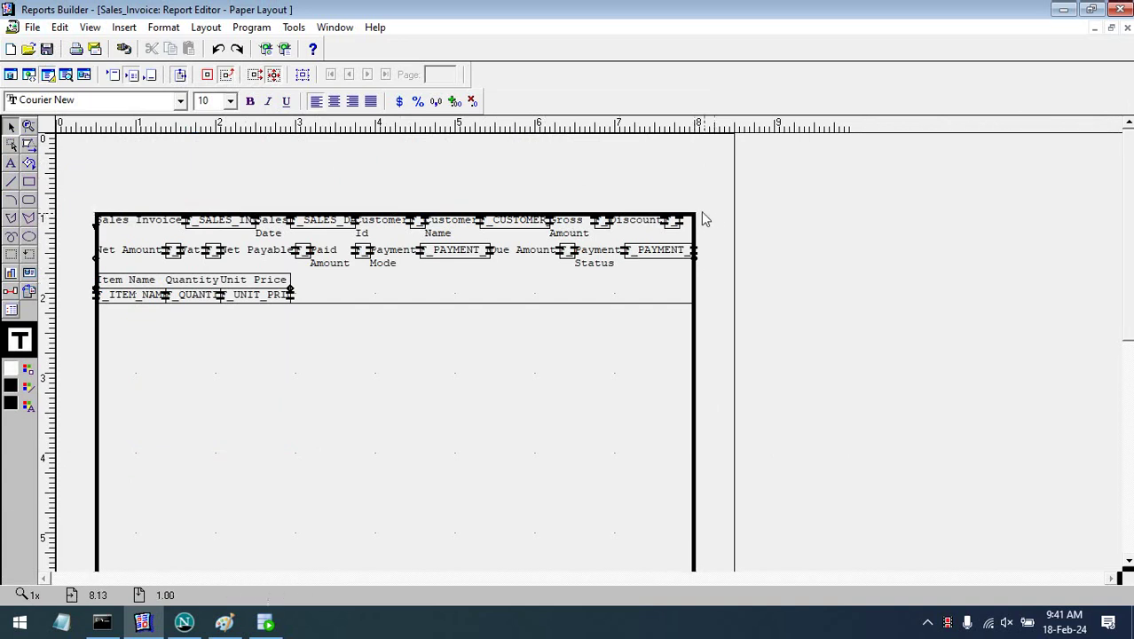
pyautogui.moveTo(698, 221); pyautogui.dragTo(709, 215)
pyautogui.moveTo(96, 217); pyautogui.dragTo(85, 217)
pyautogui.click(137, 188)
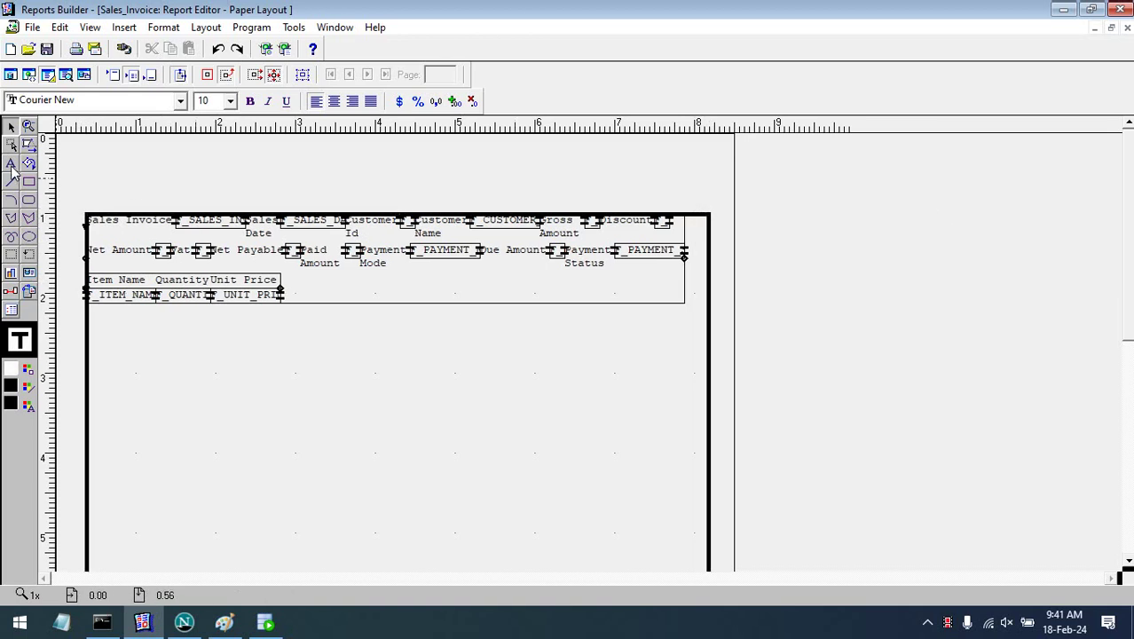
# - Add a Sales Invoice title in the margin and set it to 18 point
pyautogui.click(11, 164)
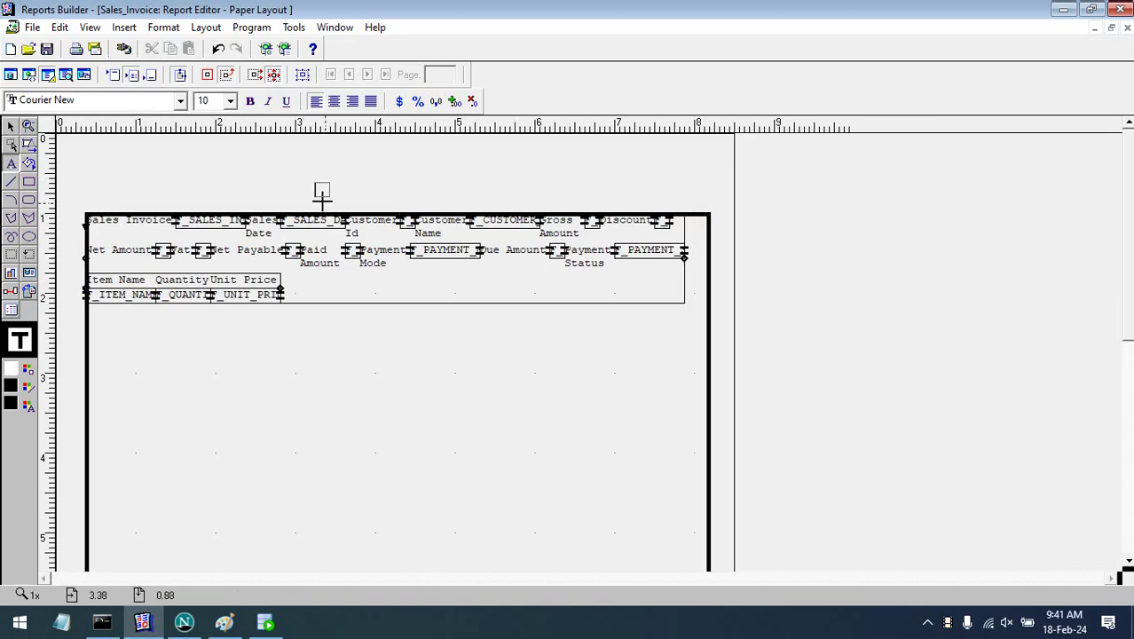
pyautogui.write('Sales Invoice')
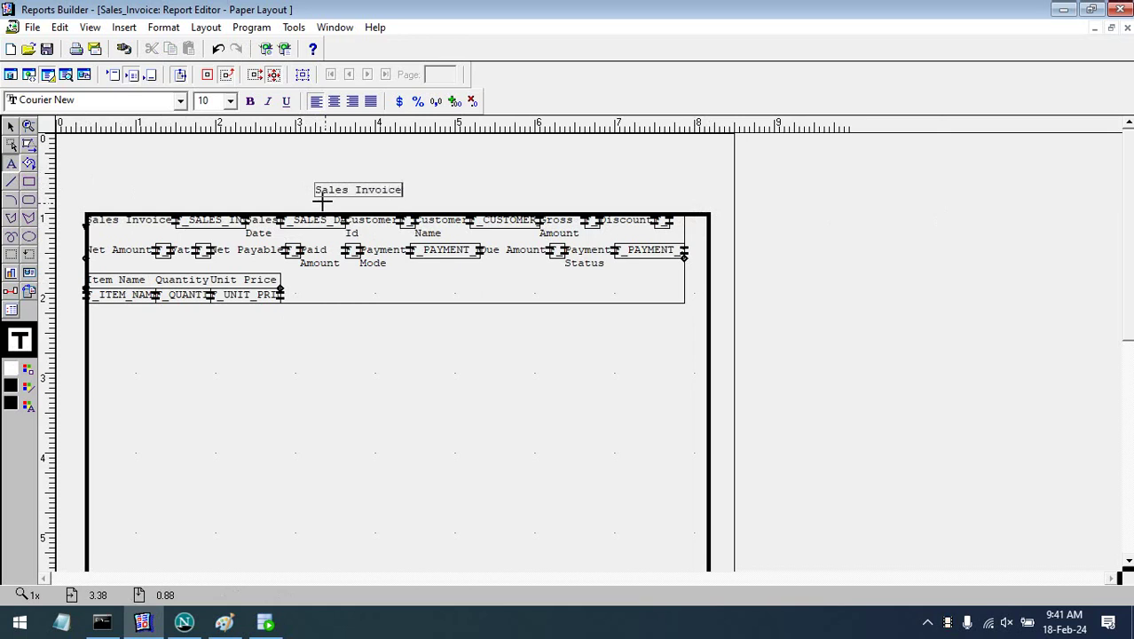
pyautogui.click(303, 160)
pyautogui.click(230, 101)
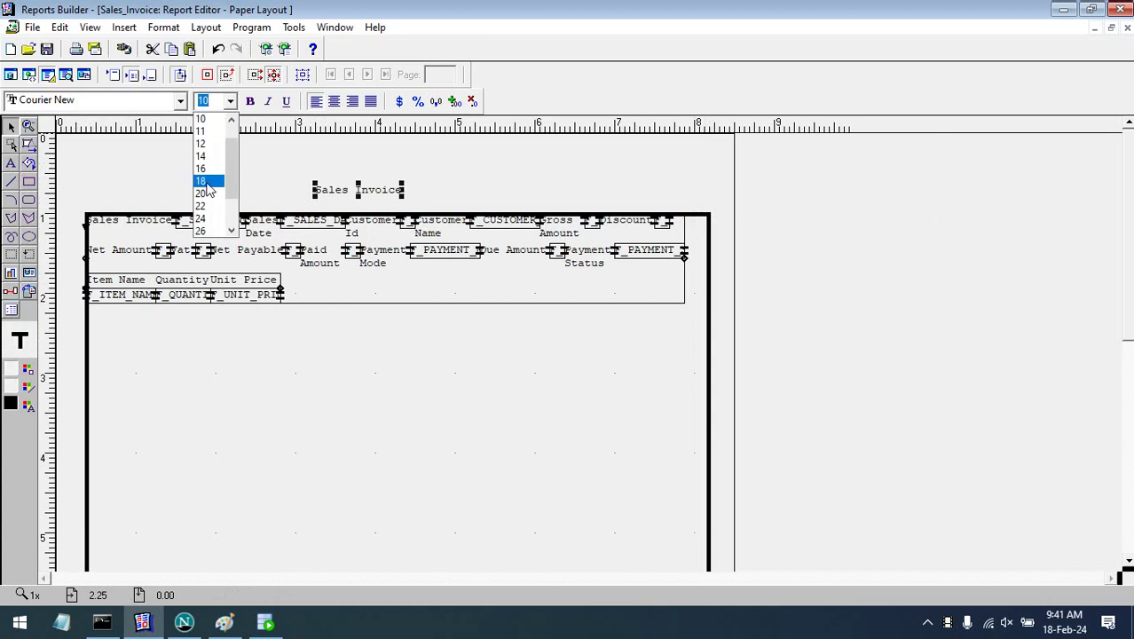
pyautogui.click(207, 182)
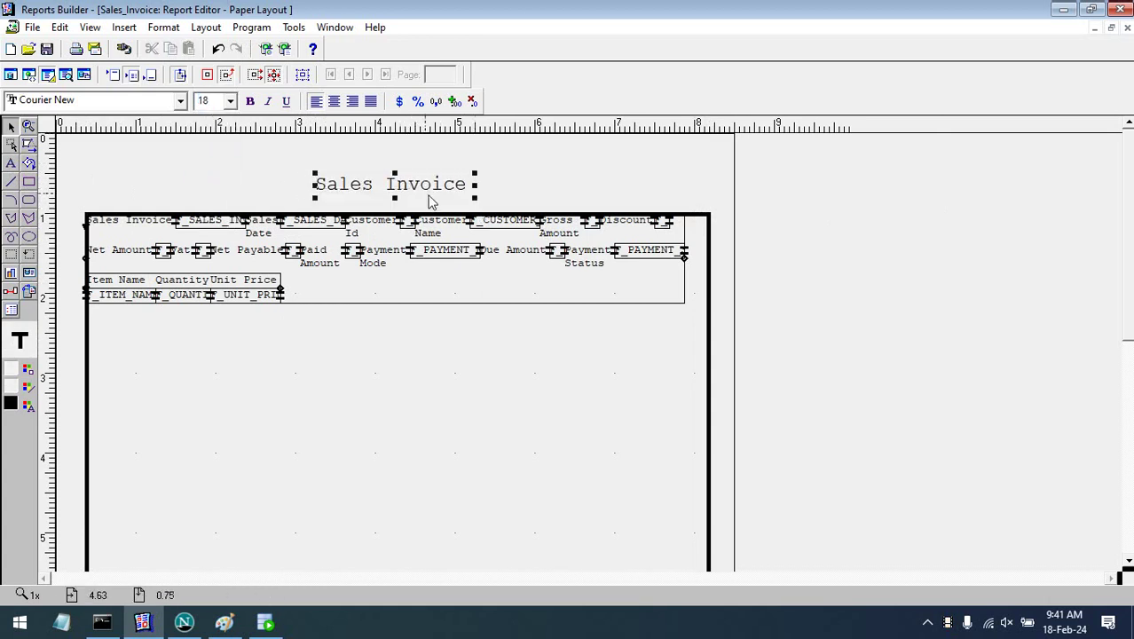
# - Center and bold the Sales Invoice title, reposition it, then turn the margin view off
pyautogui.moveTo(458, 196); pyautogui.dragTo(441, 195)
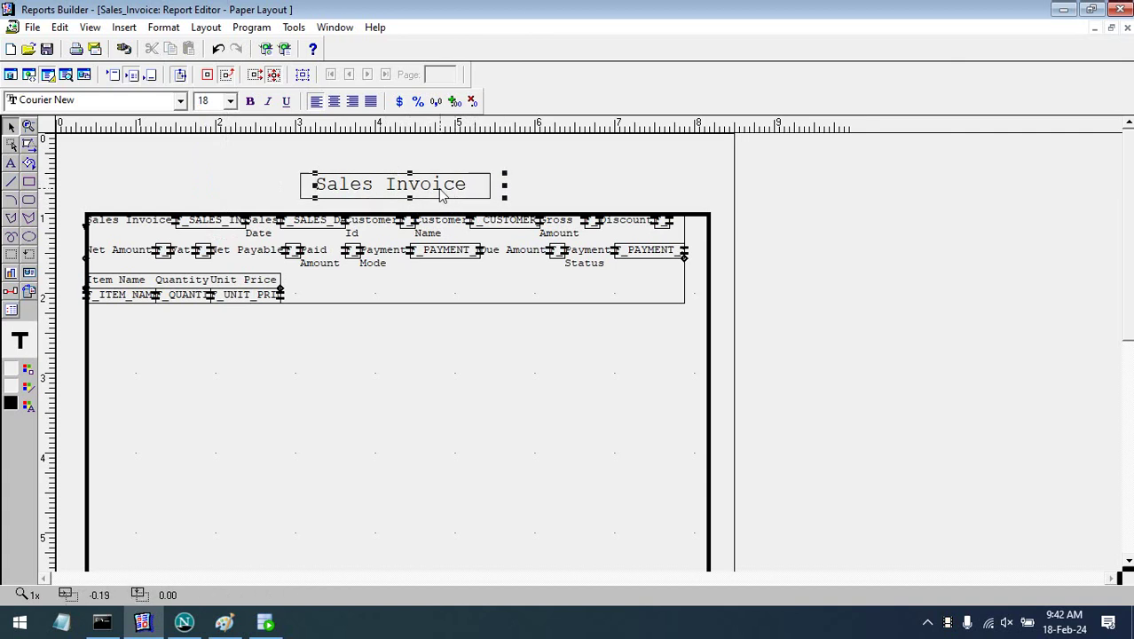
pyautogui.click(334, 101)
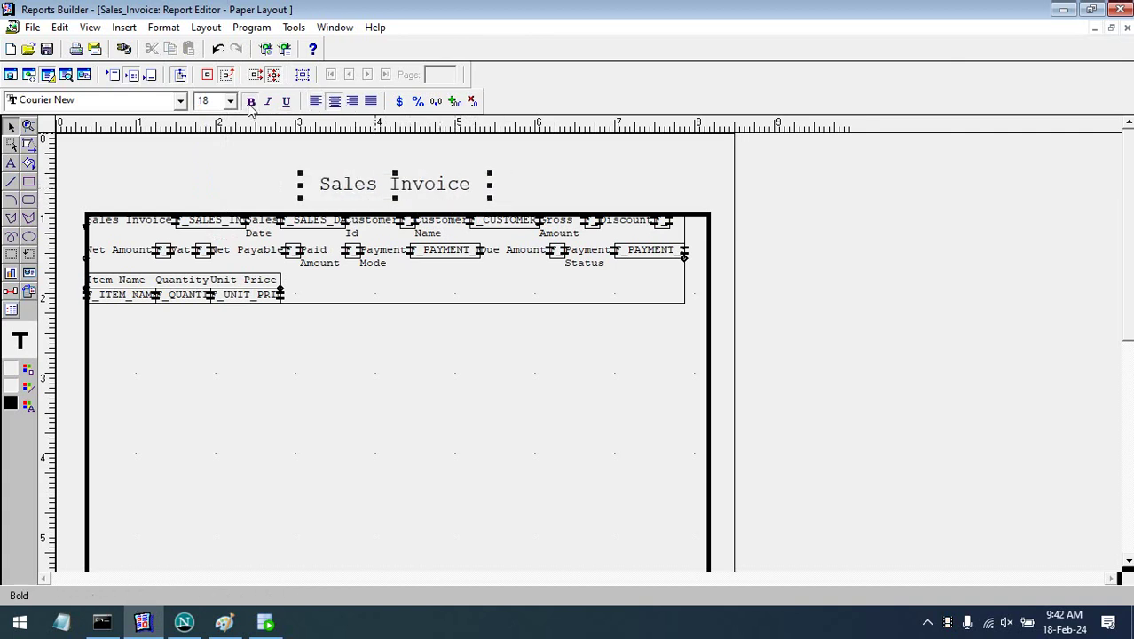
pyautogui.click(251, 102)
pyautogui.moveTo(439, 197); pyautogui.dragTo(434, 202)
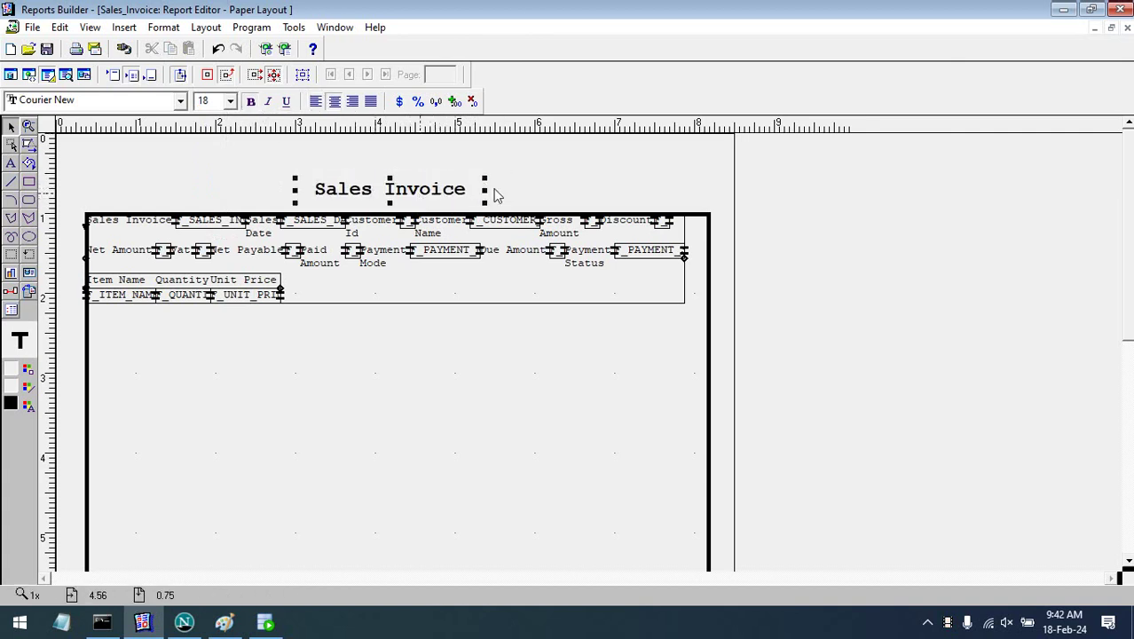
pyautogui.click(633, 195)
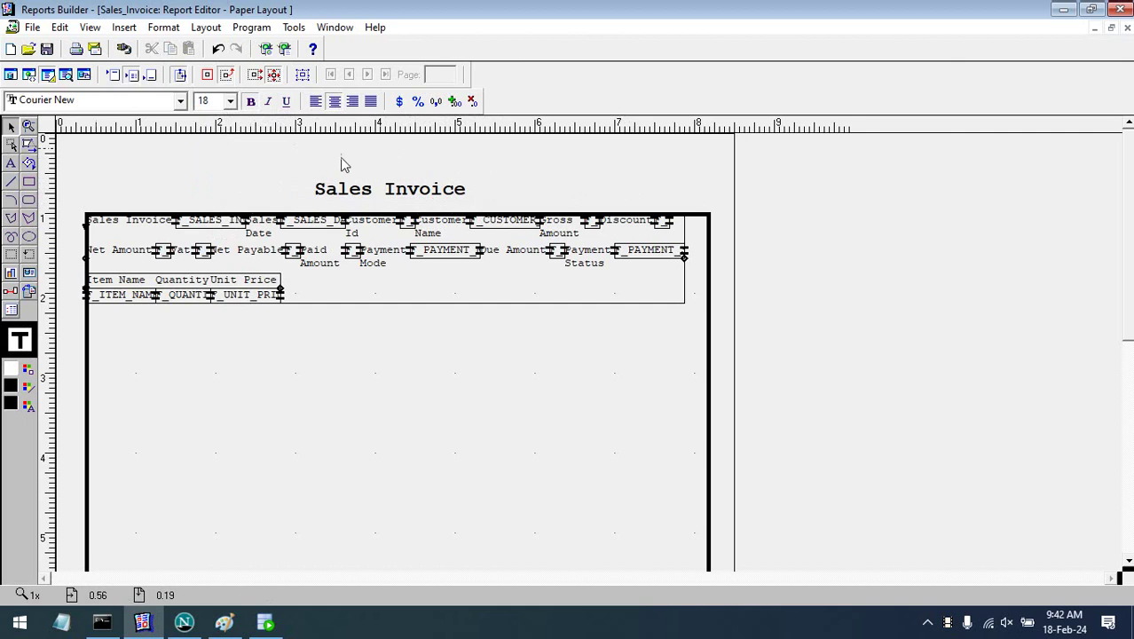
pyautogui.click(391, 192)
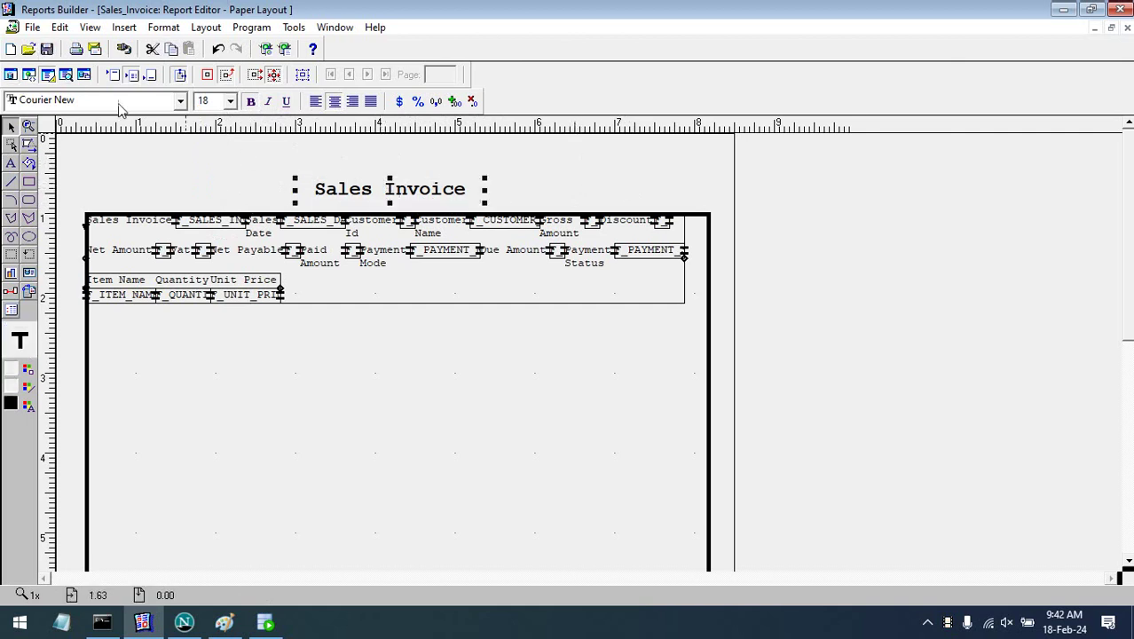
pyautogui.click(181, 75)
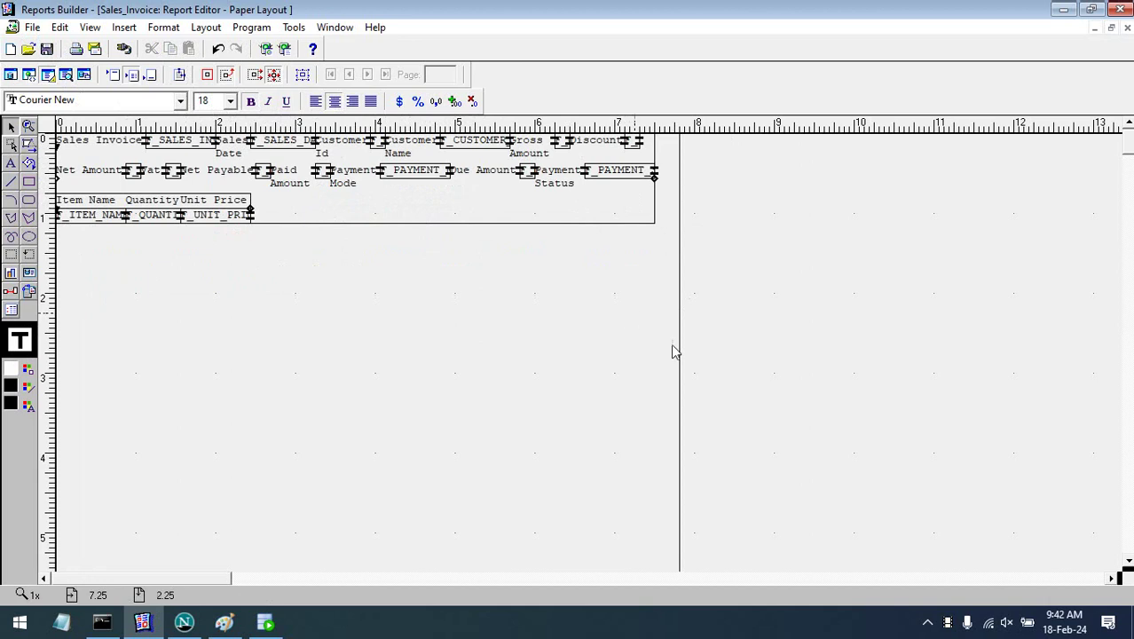
# - Select all layout objects and move them down and to the right
pyautogui.moveTo(702, 312); pyautogui.dragTo(858, 334)
pyautogui.hotkey('ctrl', 'a')
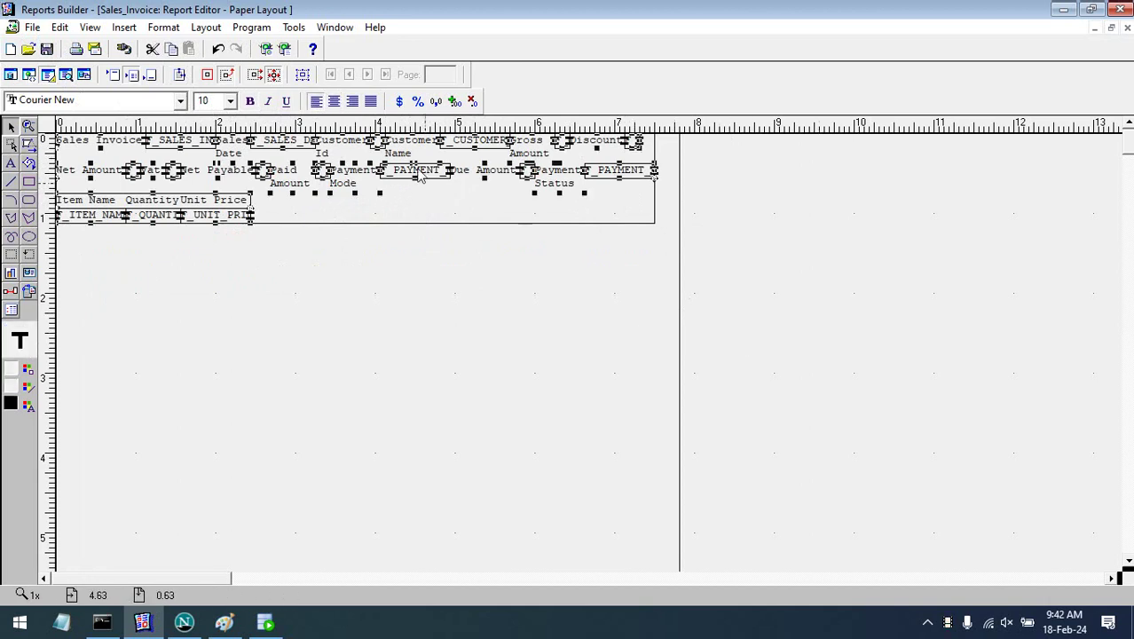
pyautogui.moveTo(419, 171); pyautogui.dragTo(434, 223)
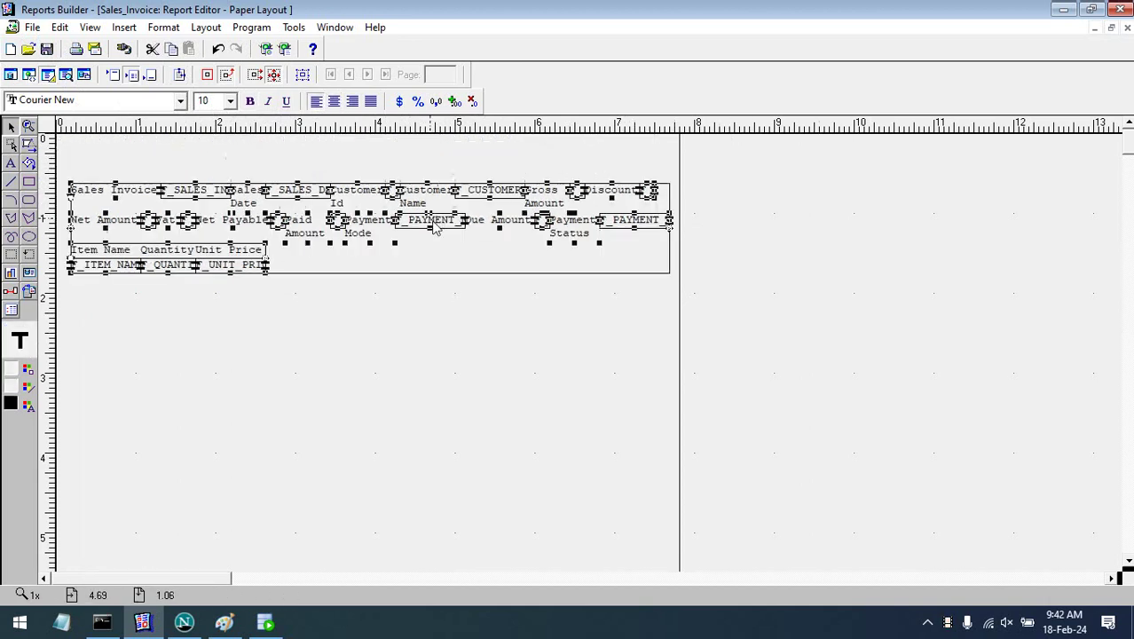
pyautogui.click(756, 233)
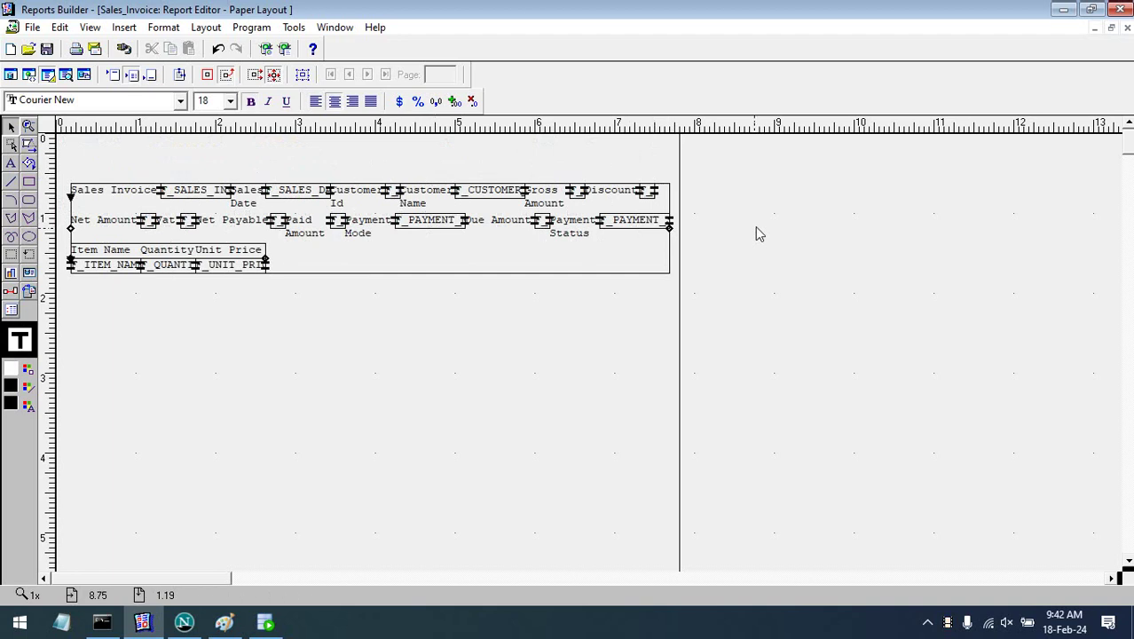
# - Enlarge the payment status field's enclosing report frame downward, upward and to the left
pyautogui.click(424, 235)
pyautogui.click(425, 230)
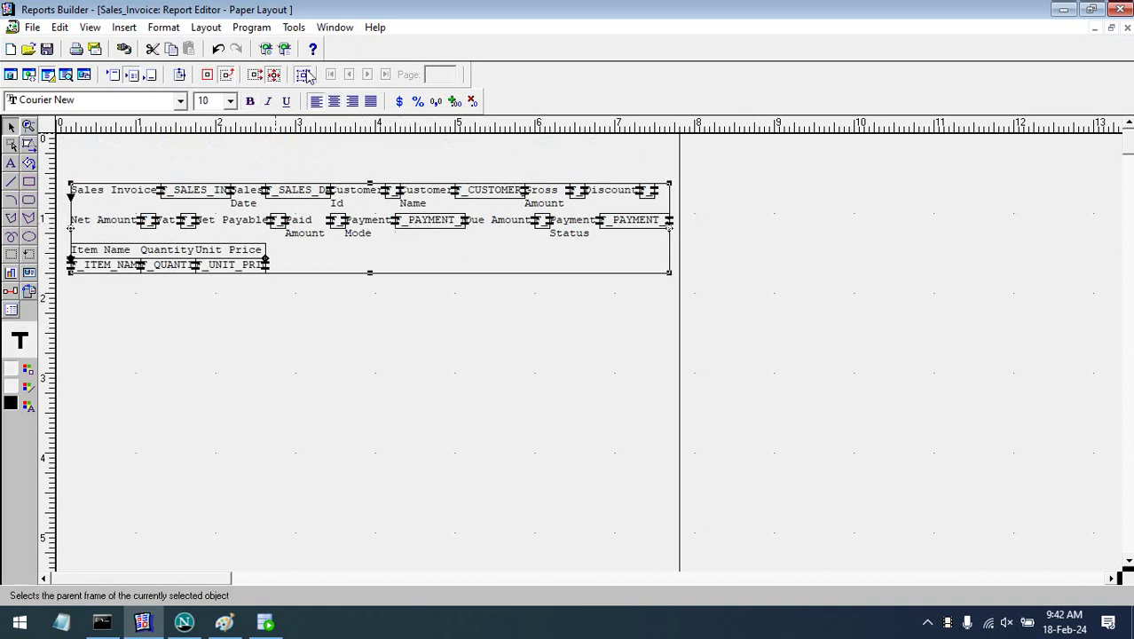
pyautogui.click(302, 76)
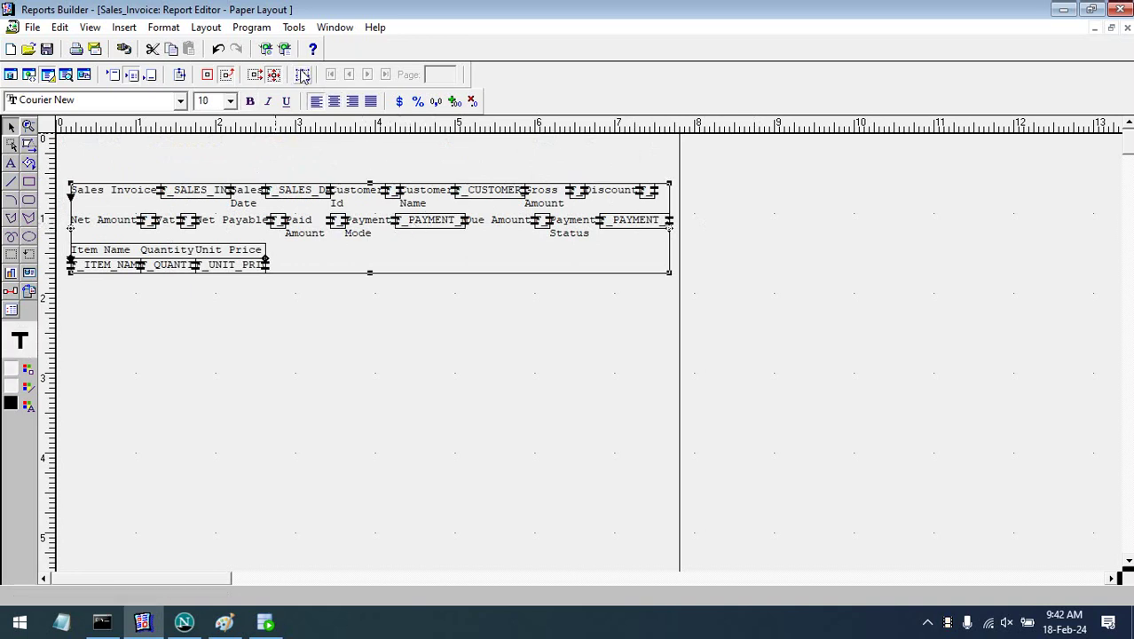
pyautogui.moveTo(370, 274); pyautogui.dragTo(369, 447)
pyautogui.moveTo(370, 180); pyautogui.dragTo(368, 155)
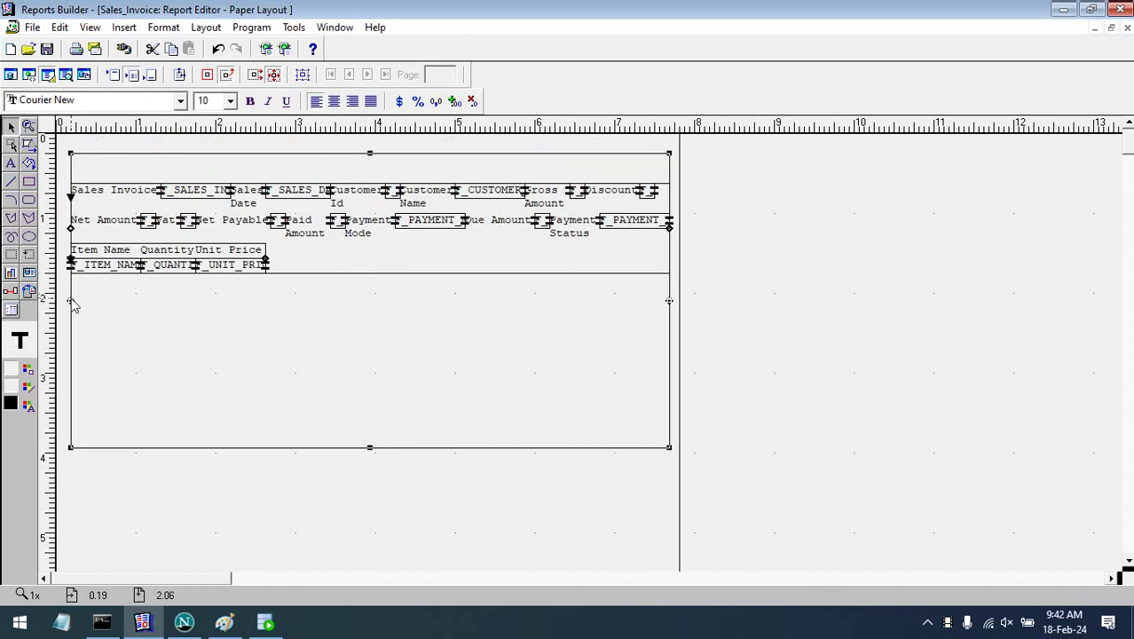
pyautogui.moveTo(70, 301); pyautogui.dragTo(61, 301)
pyautogui.click(806, 341)
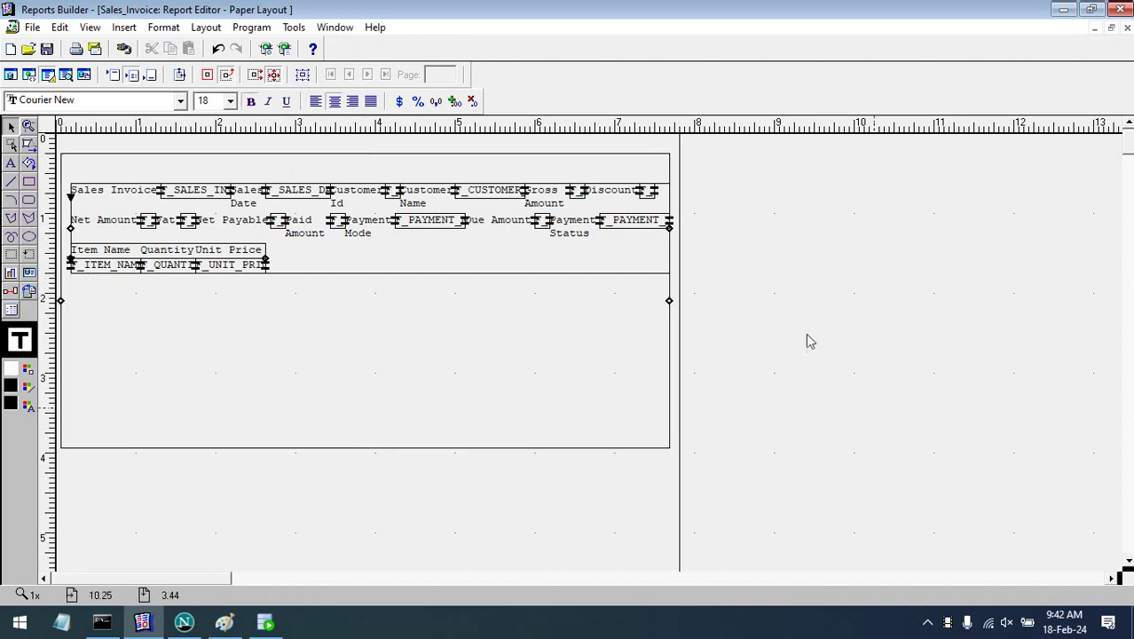
# - Extend the customer field's enclosing frame downward and widen the larger enclosing frame slightly
pyautogui.click(507, 193)
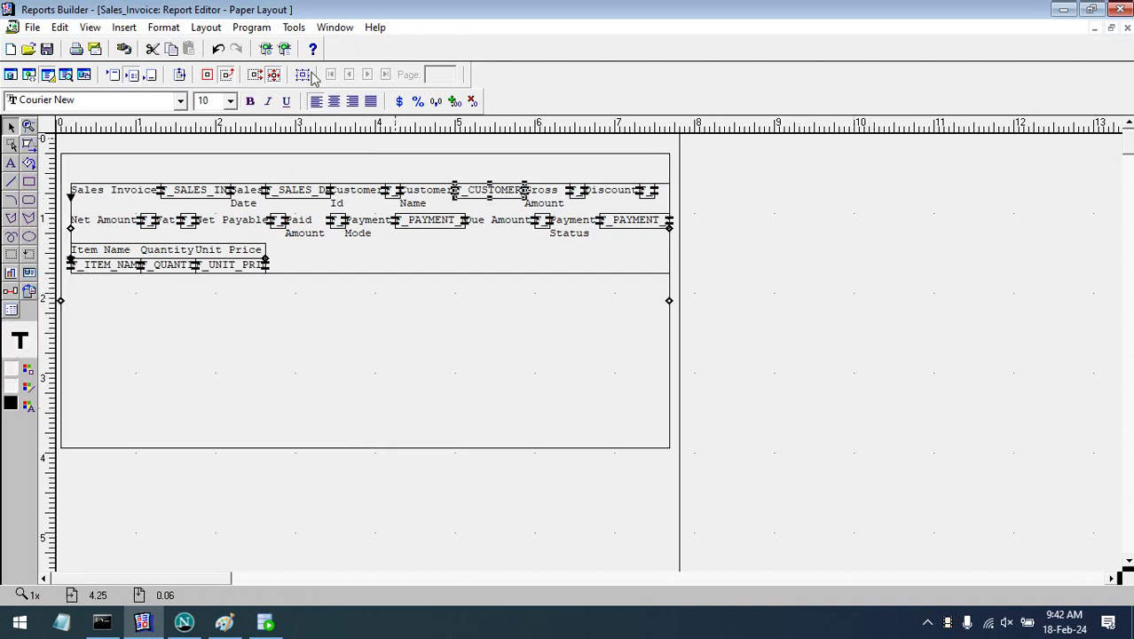
pyautogui.click(303, 75)
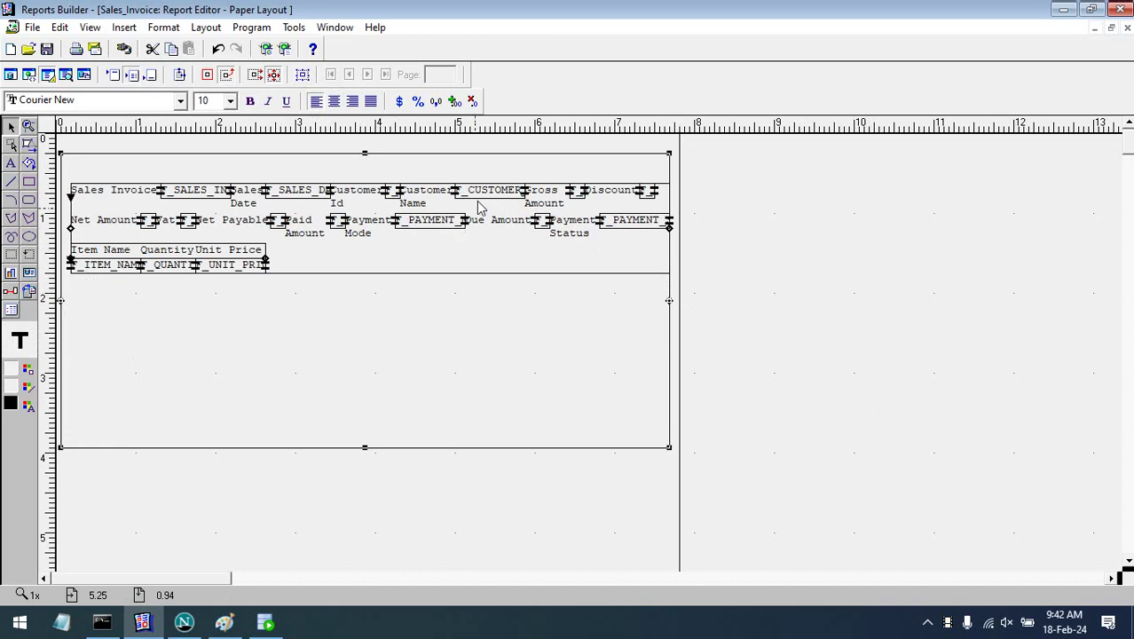
pyautogui.click(479, 204)
pyautogui.click(302, 75)
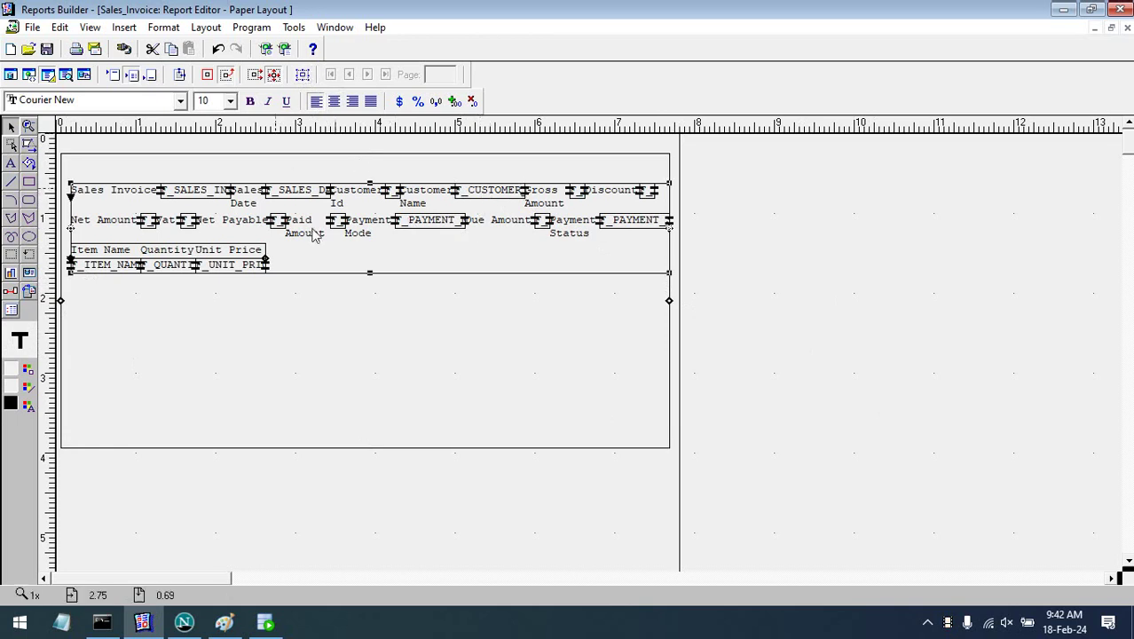
pyautogui.moveTo(371, 275); pyautogui.dragTo(361, 406)
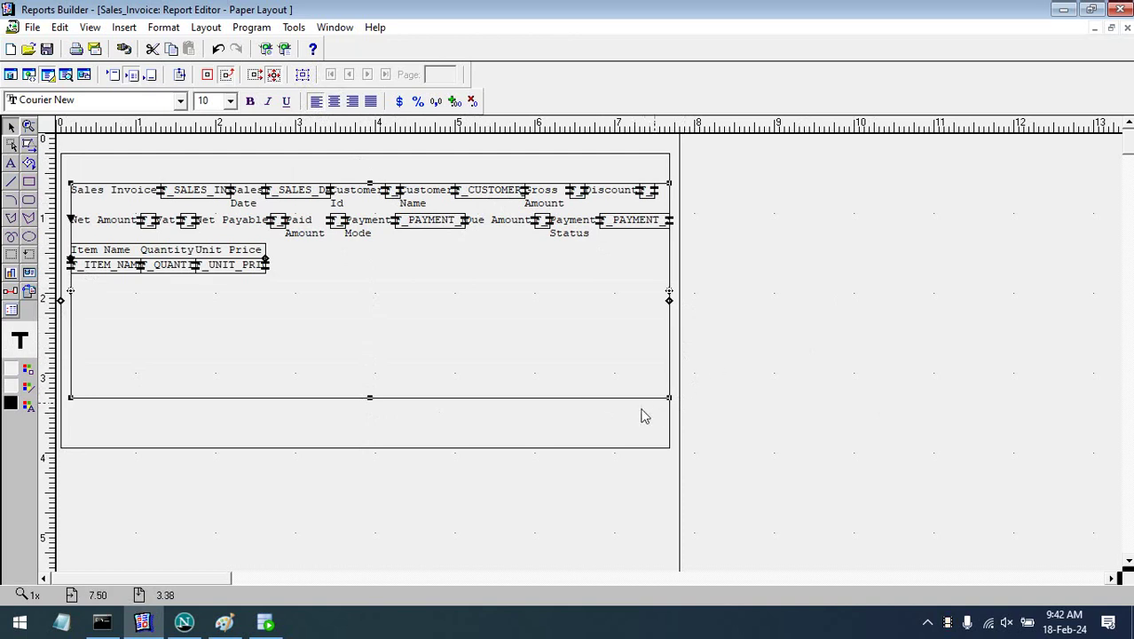
pyautogui.click(671, 304)
pyautogui.moveTo(671, 304); pyautogui.dragTo(674, 300)
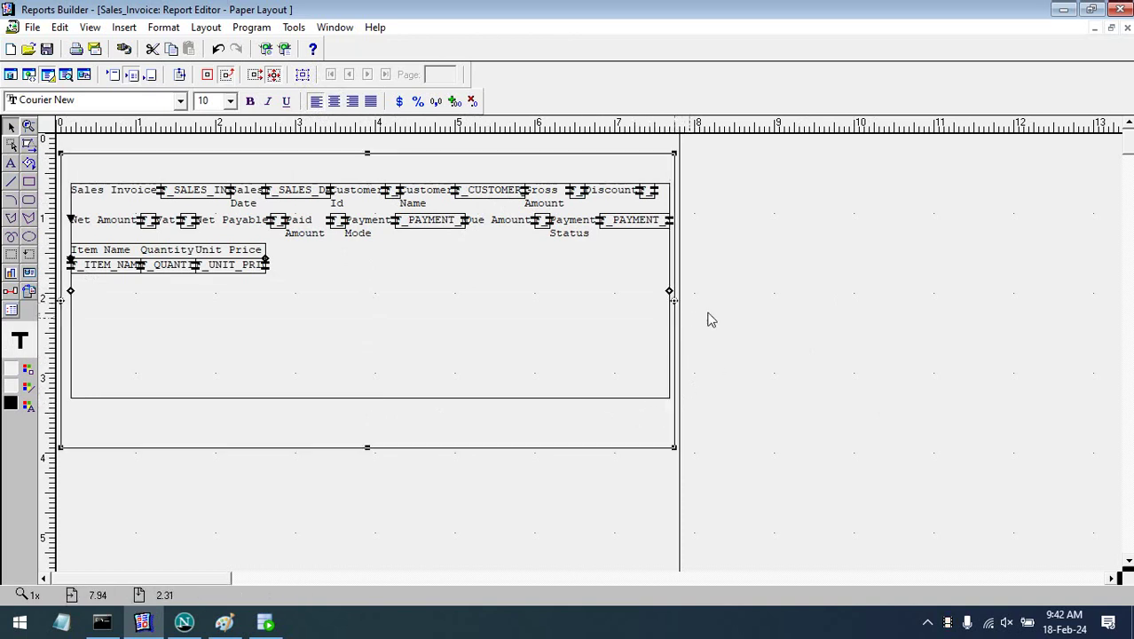
pyautogui.click(780, 304)
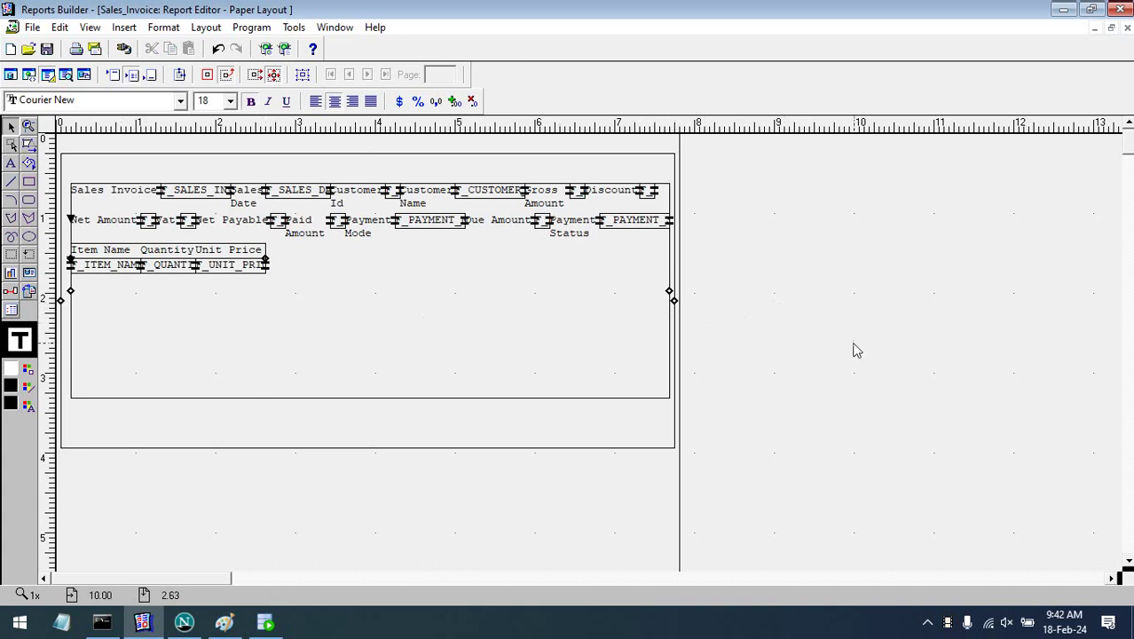
# - Move the item headings and fields group down, then enlarge its frame left, up and bottom-right
pyautogui.moveTo(754, 321); pyautogui.dragTo(64, 235)
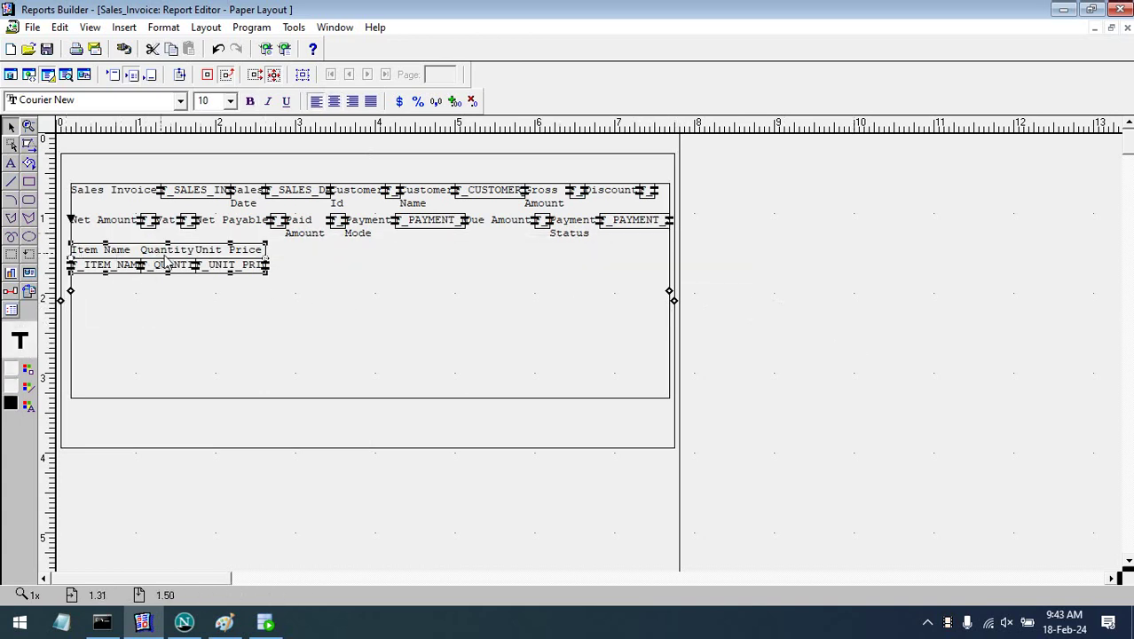
pyautogui.moveTo(180, 275); pyautogui.dragTo(373, 325)
pyautogui.click(802, 346)
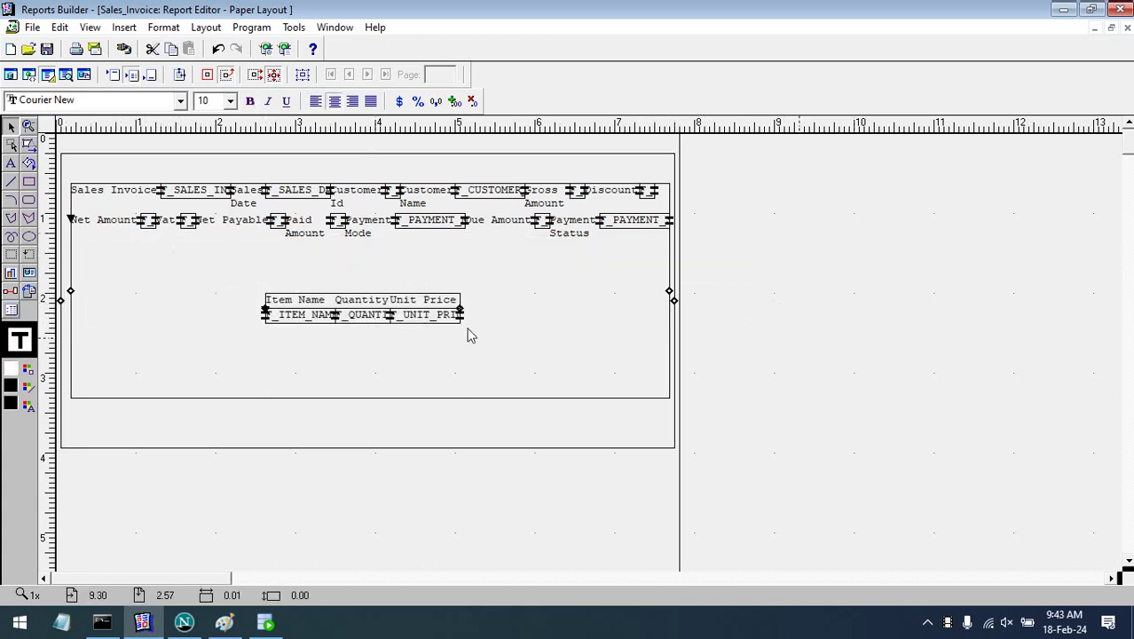
pyautogui.click(372, 325)
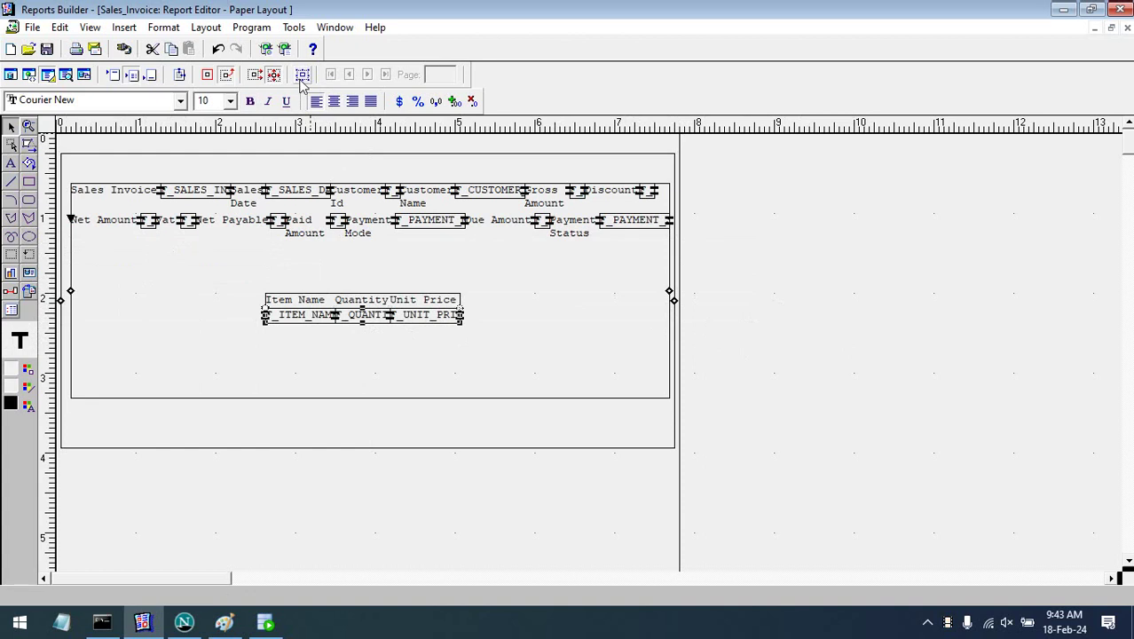
pyautogui.click(301, 79)
pyautogui.click(413, 321)
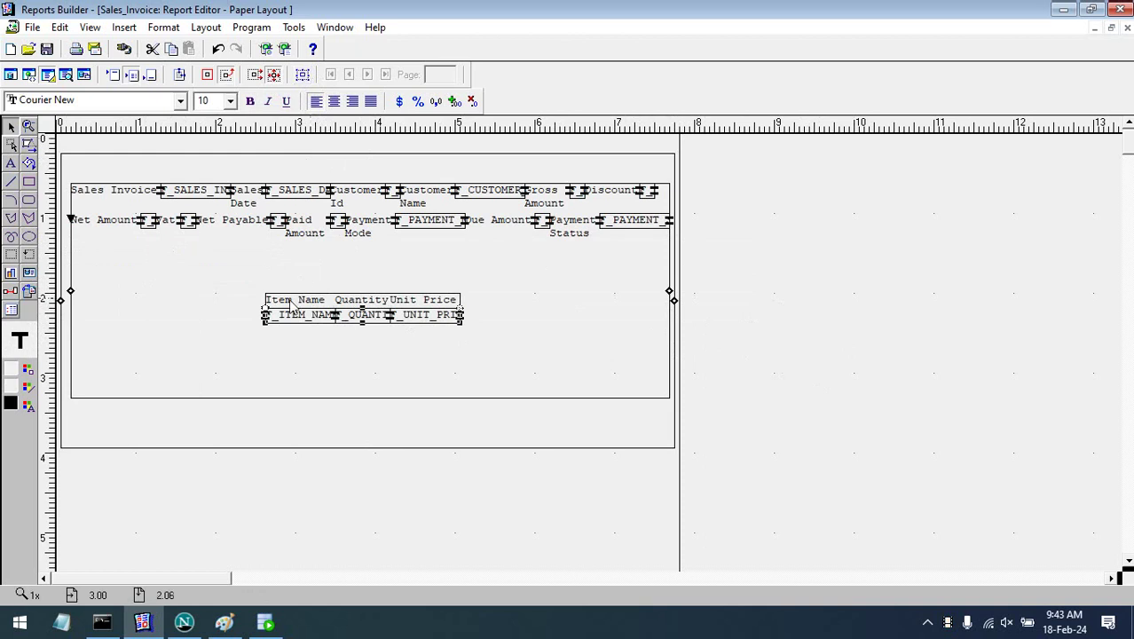
pyautogui.click(304, 76)
pyautogui.moveTo(264, 307); pyautogui.dragTo(105, 315)
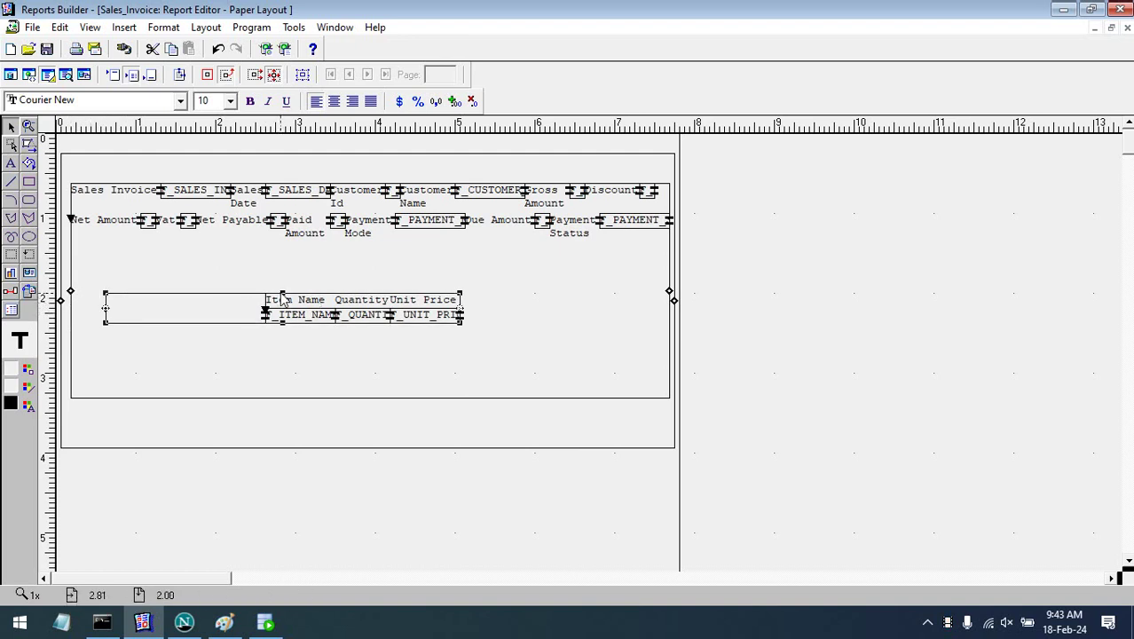
pyautogui.moveTo(283, 294); pyautogui.dragTo(284, 268)
pyautogui.moveTo(462, 325); pyautogui.dragTo(554, 363)
# - Stretch the Quantity heading row's frame left, up and right, nudging it upward
pyautogui.click(362, 302)
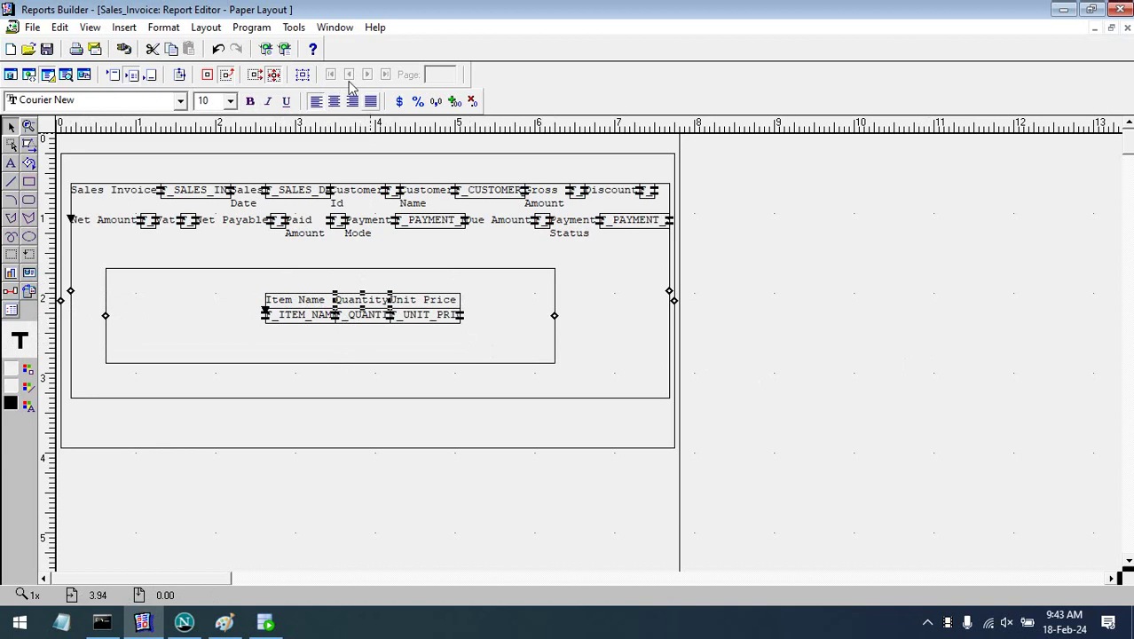
pyautogui.click(302, 74)
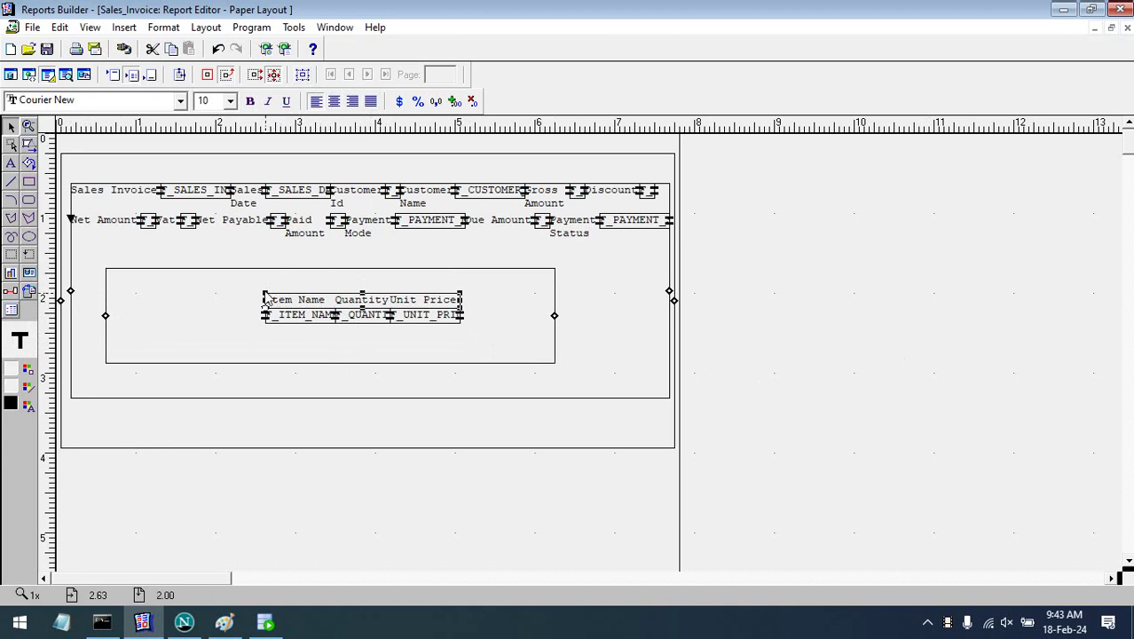
pyautogui.moveTo(264, 298); pyautogui.dragTo(220, 284)
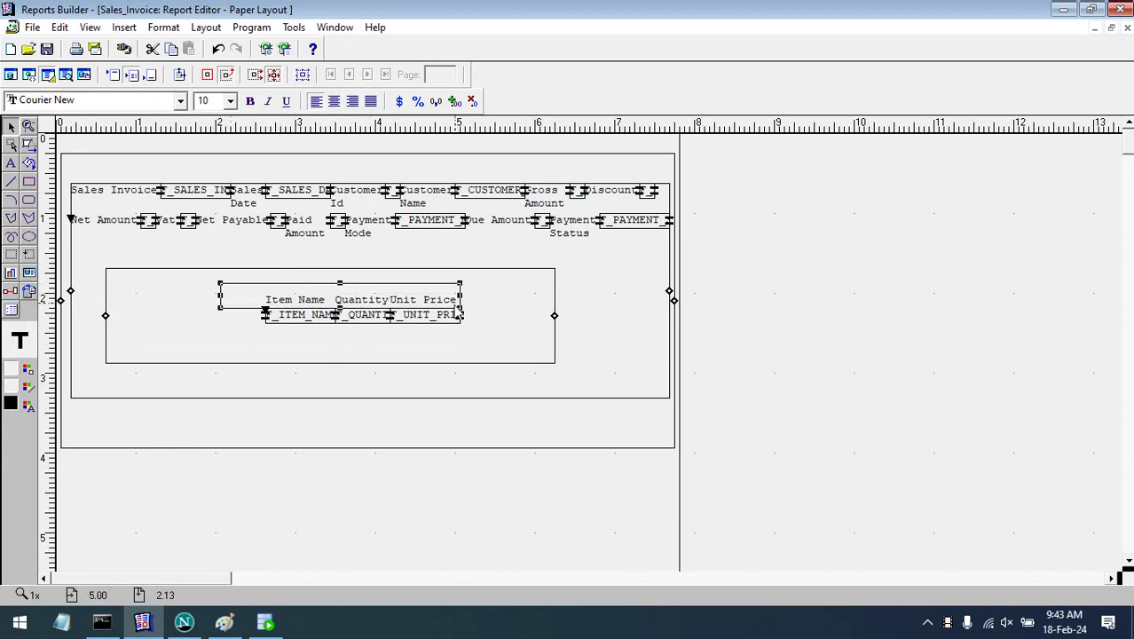
pyautogui.moveTo(461, 310); pyautogui.dragTo(506, 312)
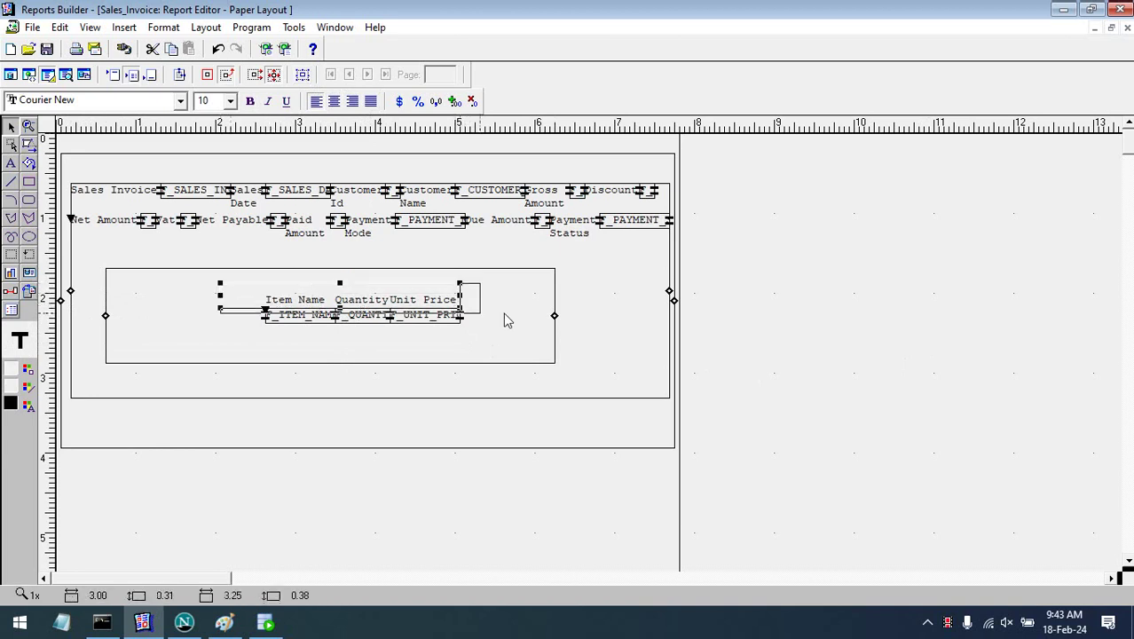
pyautogui.press('Up')
# - Try moving the item field row down, undo it, and enlarge the field row's frame
pyautogui.click(671, 362)
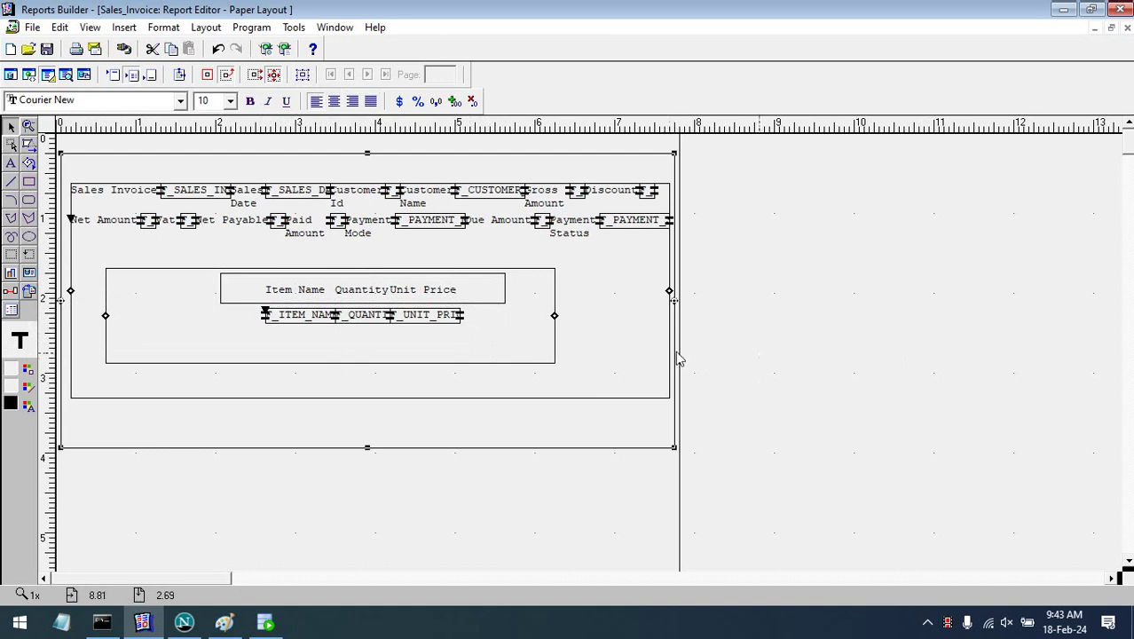
pyautogui.click(454, 316)
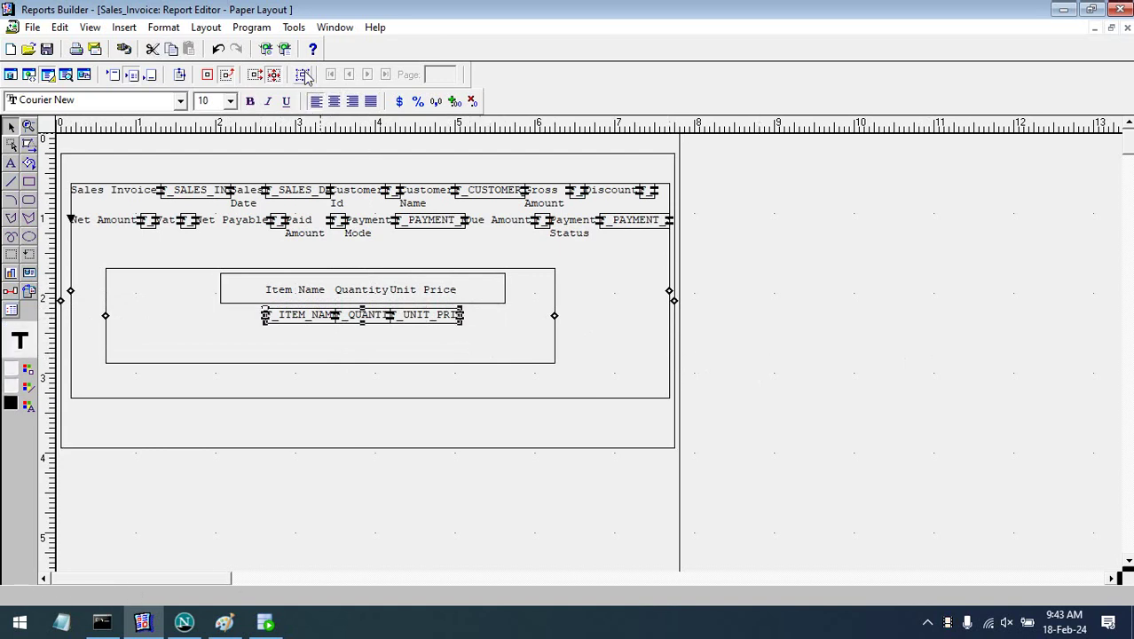
pyautogui.moveTo(462, 315); pyautogui.dragTo(488, 355)
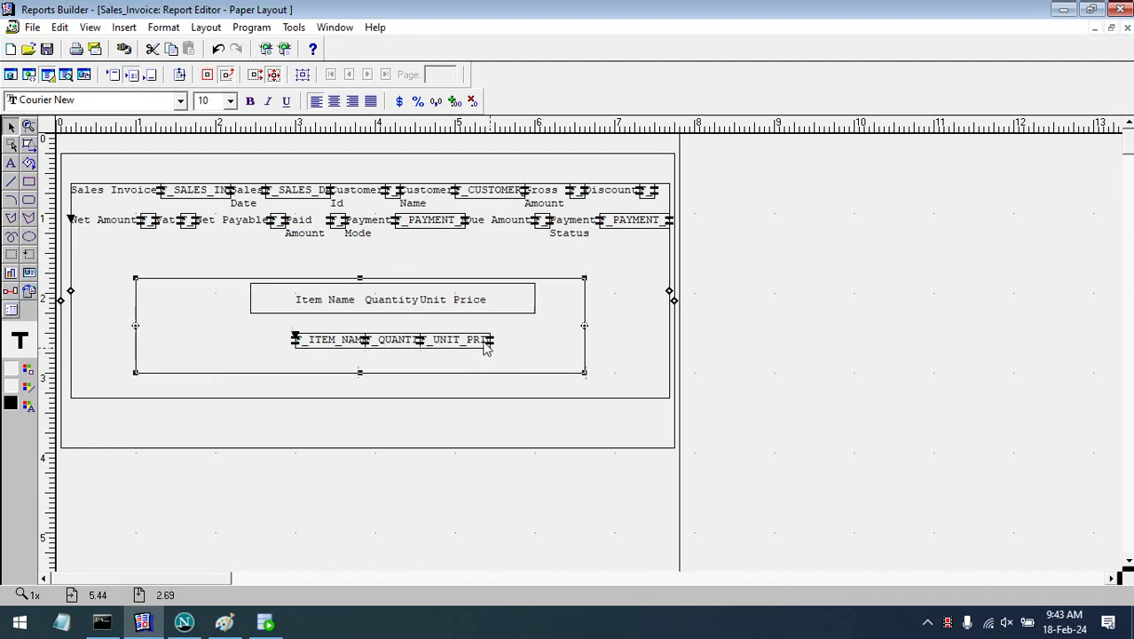
pyautogui.hotkey('ctrl', 'z')
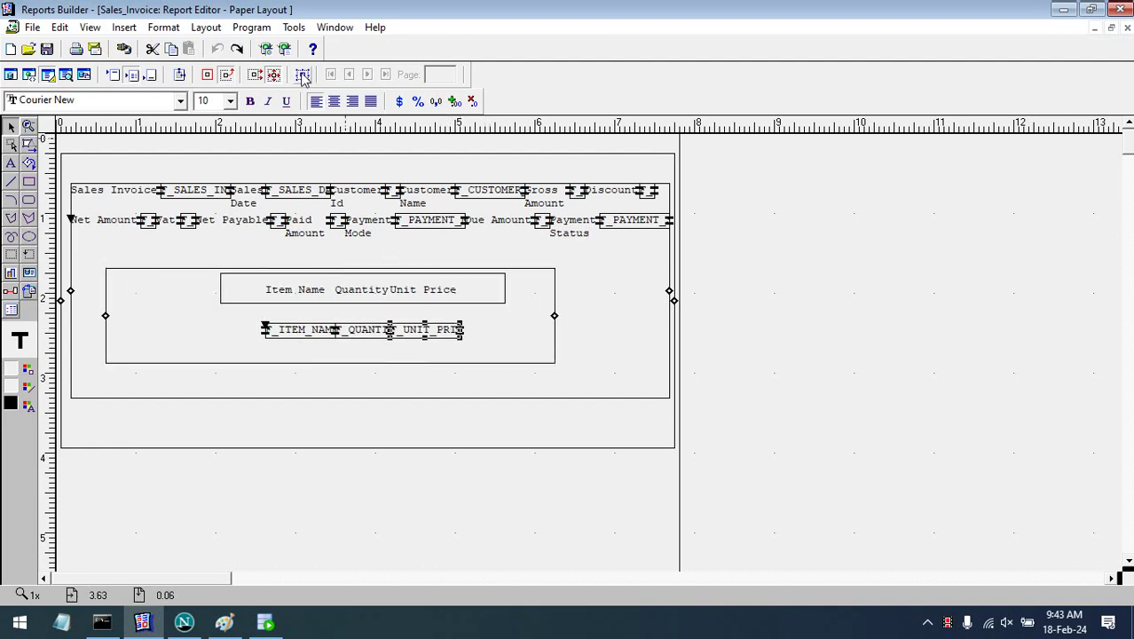
pyautogui.moveTo(460, 337); pyautogui.dragTo(480, 347)
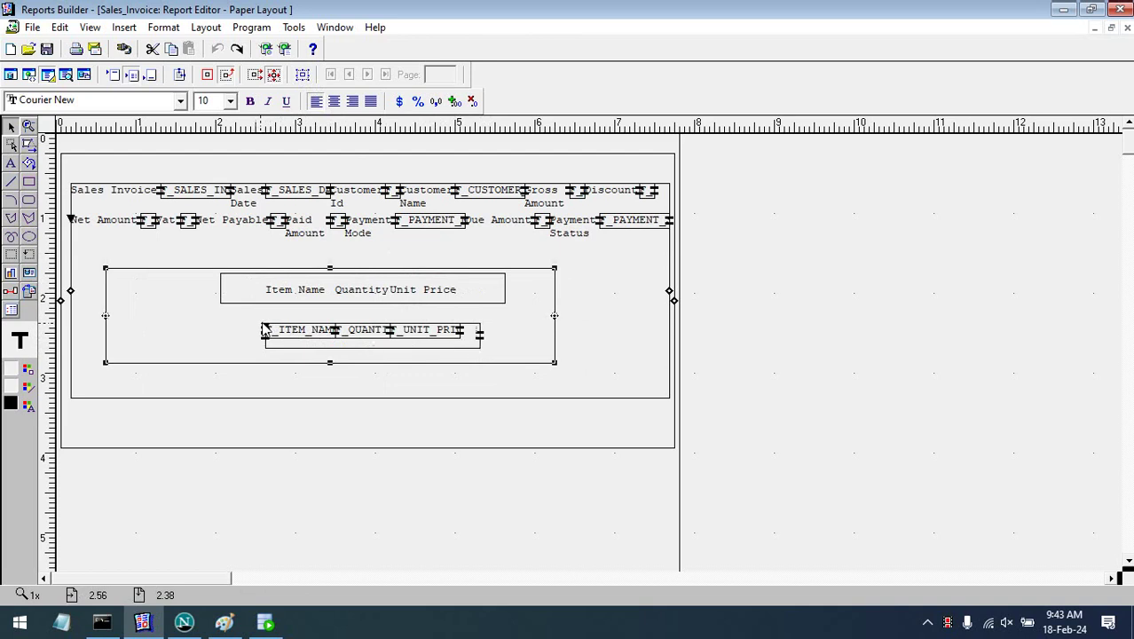
# - Shift the repeating frame around the item row slightly right and reselect its inner frames
pyautogui.click(214, 321)
pyautogui.moveTo(215, 321)
pyautogui.mouseDown()
pyautogui.moveTo(171, 318)
pyautogui.moveTo(235, 322)
pyautogui.mouseUp()
pyautogui.click(271, 346)
pyautogui.click(235, 321)
pyautogui.click(270, 329)
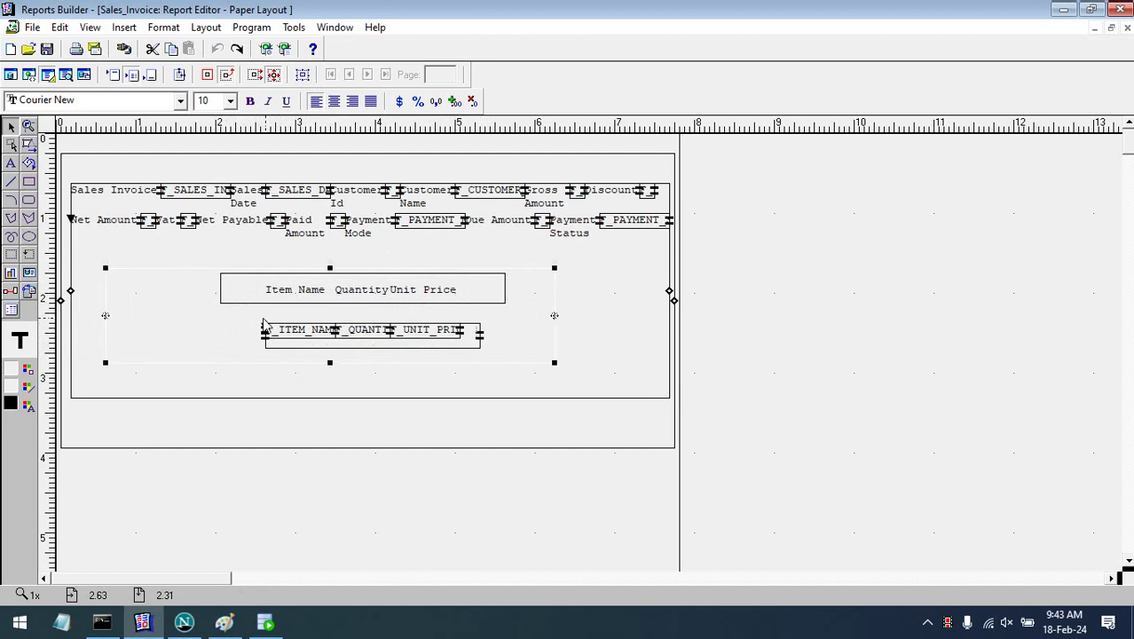
pyautogui.click(276, 343)
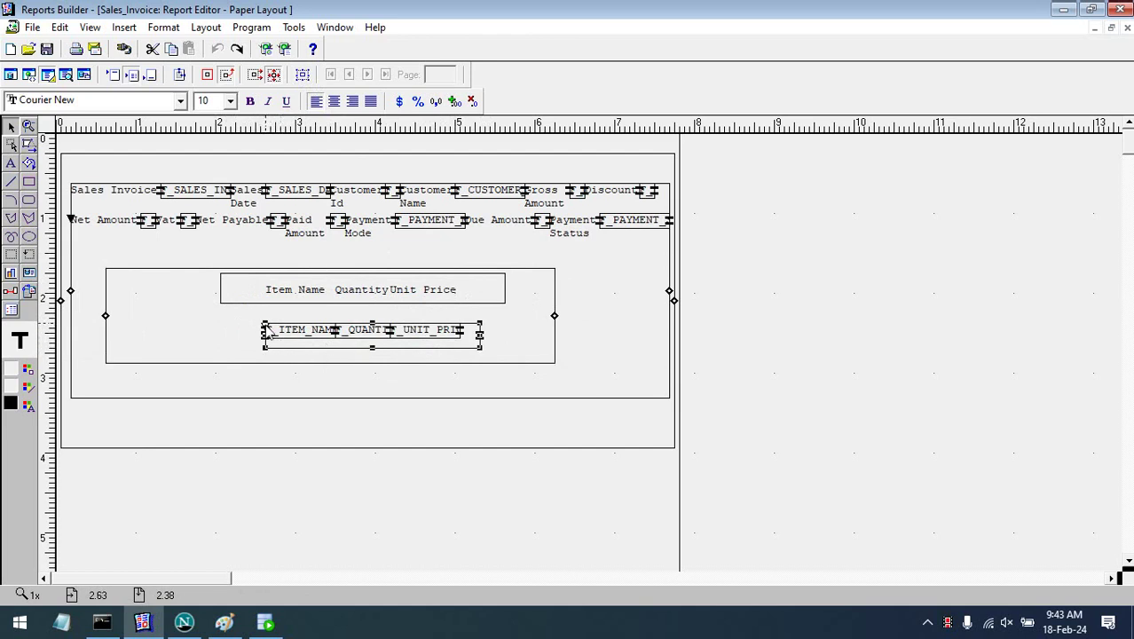
pyautogui.click(241, 321)
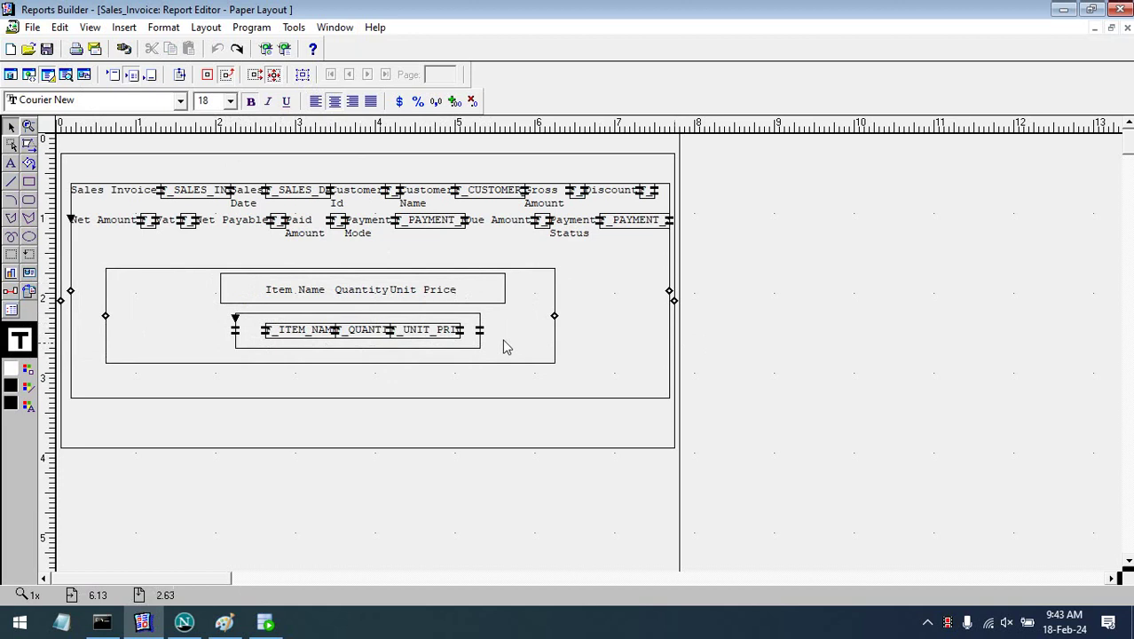
# - Select the unit price field and climb its parent frames to the outermost report frame
pyautogui.click(430, 336)
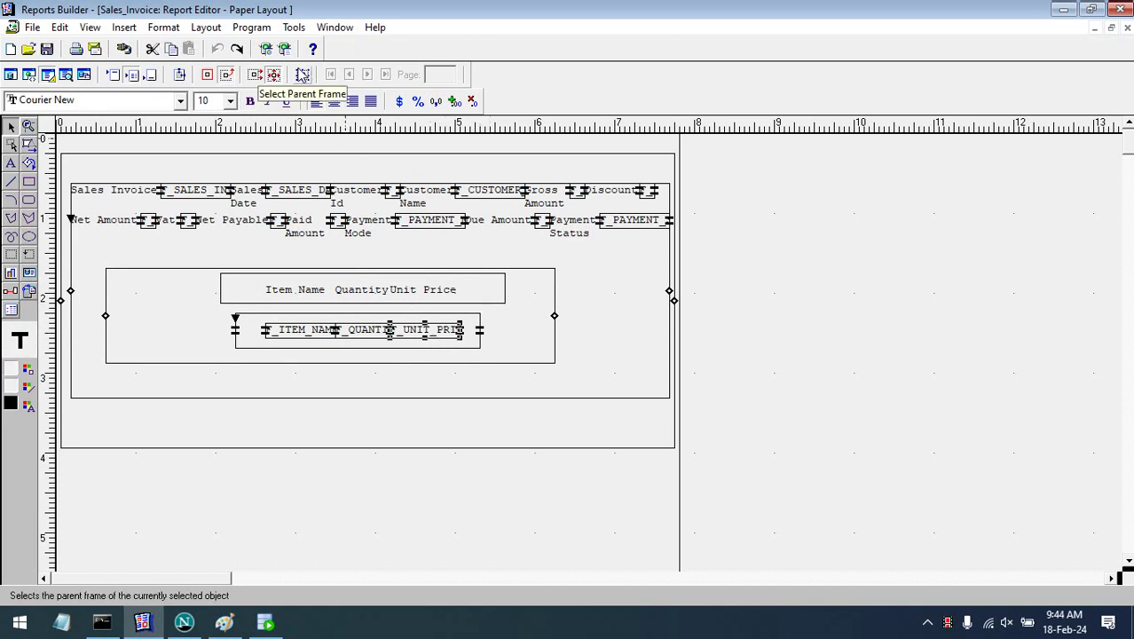
pyautogui.click(302, 74)
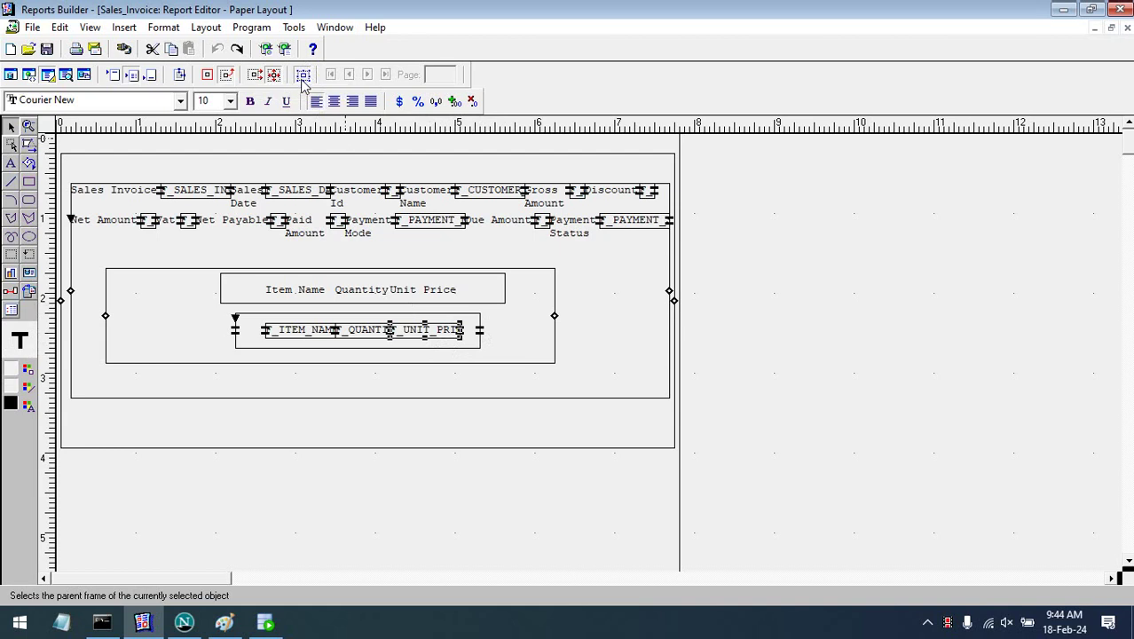
pyautogui.click(301, 75)
pyautogui.click(302, 75)
pyautogui.click(301, 74)
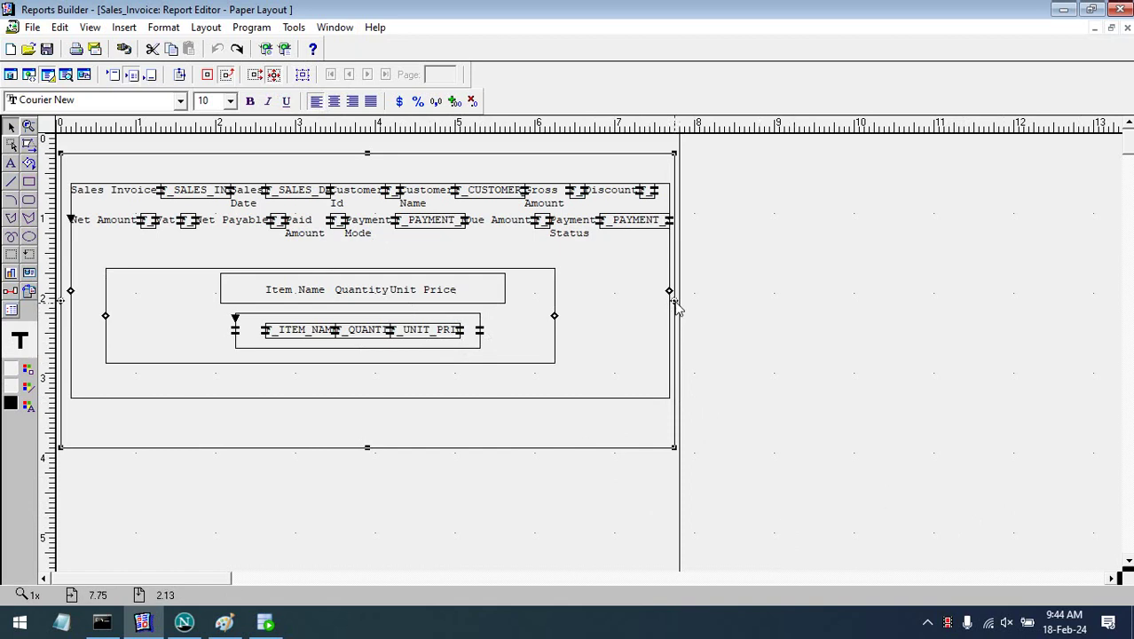
# - Stretch the main invoice frame to the left and right page margins and further down the page
pyautogui.moveTo(677, 307); pyautogui.dragTo(678, 304)
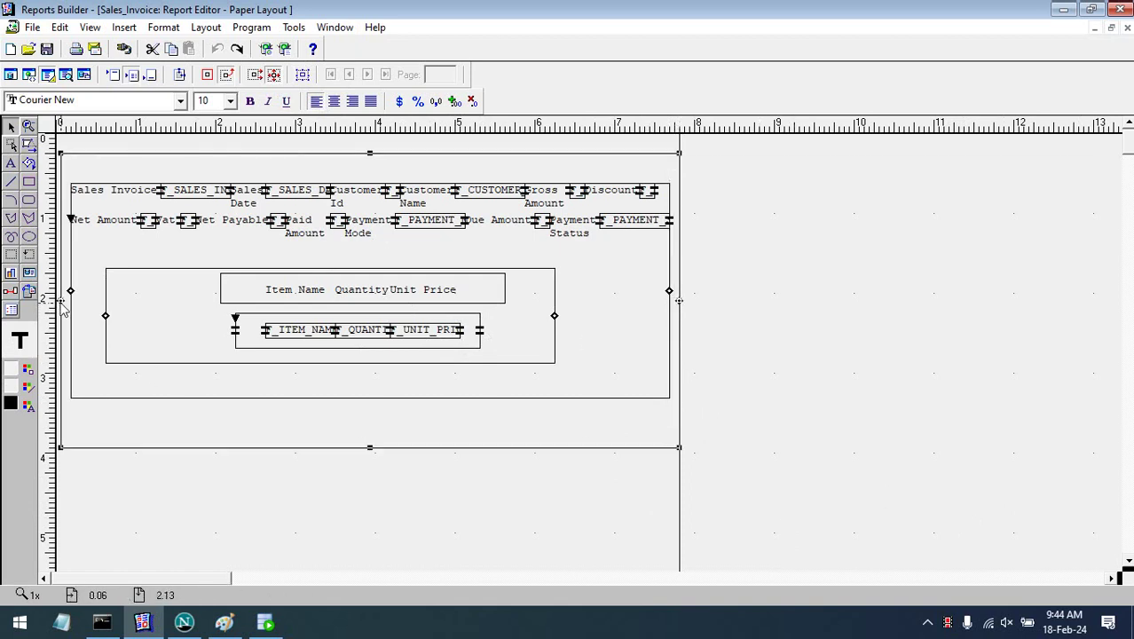
pyautogui.moveTo(60, 306); pyautogui.dragTo(56, 306)
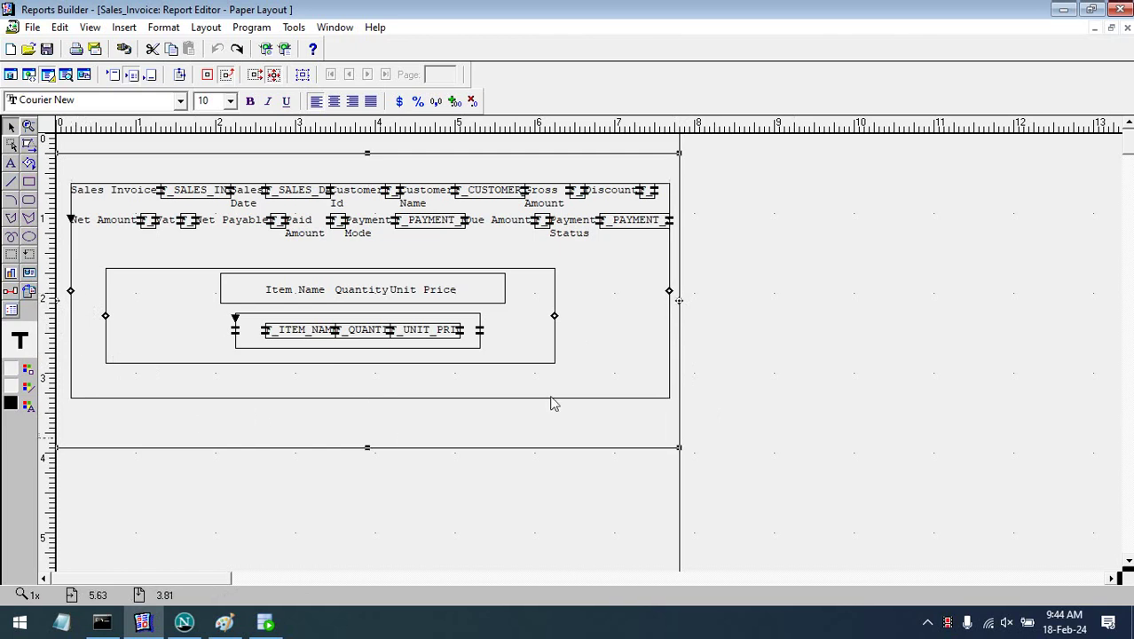
pyautogui.moveTo(364, 449); pyautogui.dragTo(358, 546)
pyautogui.click(396, 476)
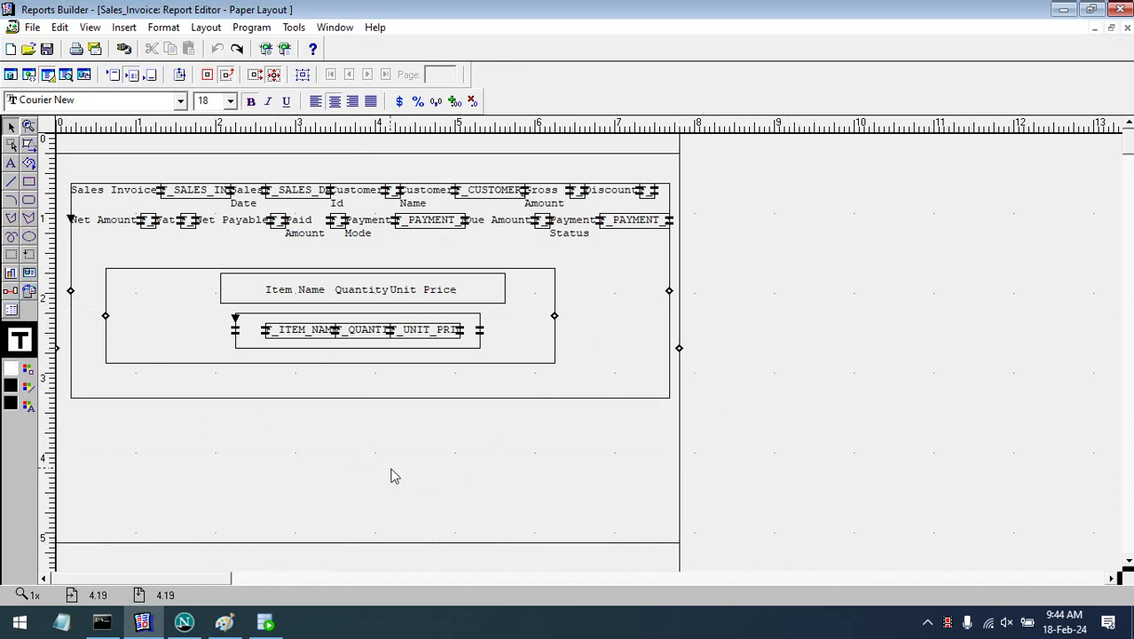
pyautogui.click(82, 298)
pyautogui.moveTo(73, 298); pyautogui.dragTo(55, 298)
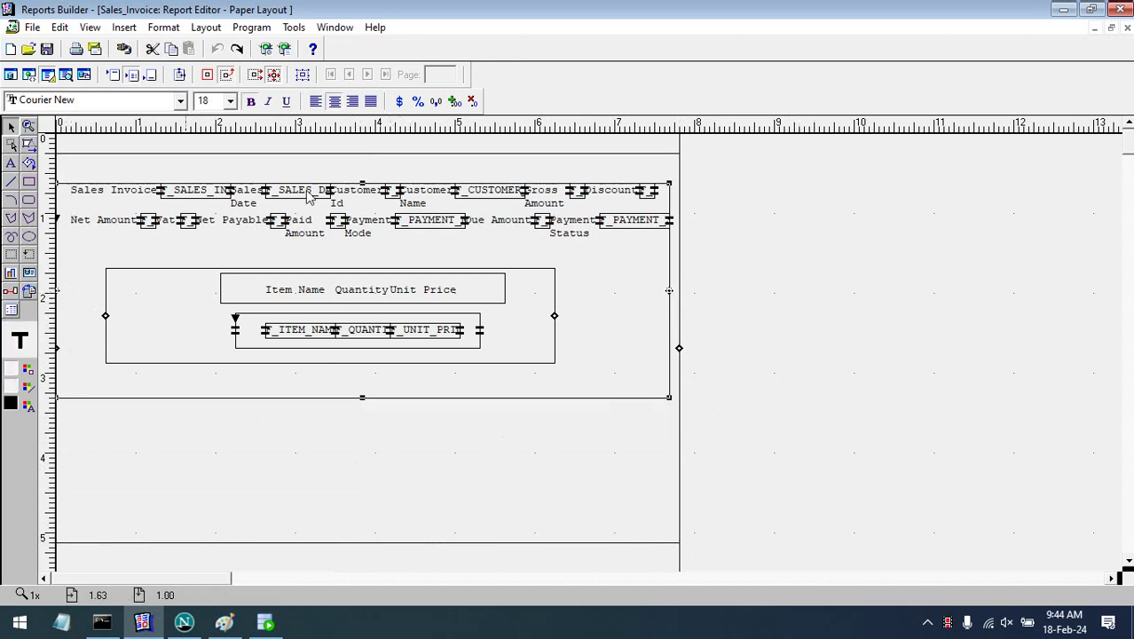
pyautogui.moveTo(362, 184); pyautogui.dragTo(364, 169)
pyautogui.moveTo(670, 284); pyautogui.dragTo(681, 290)
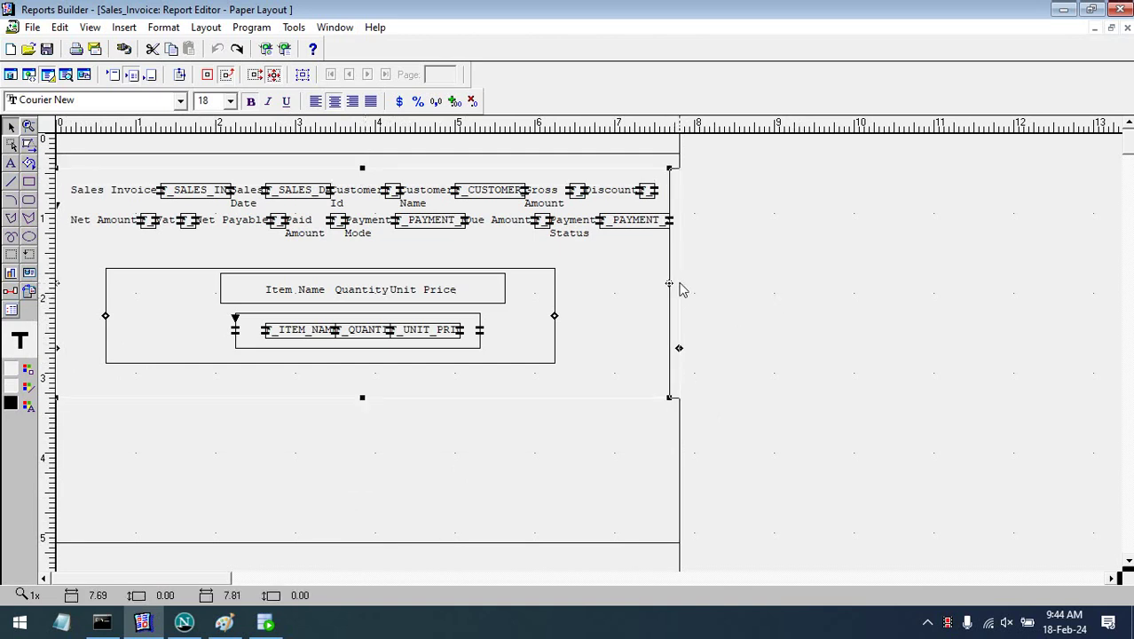
pyautogui.moveTo(367, 397); pyautogui.dragTo(369, 529)
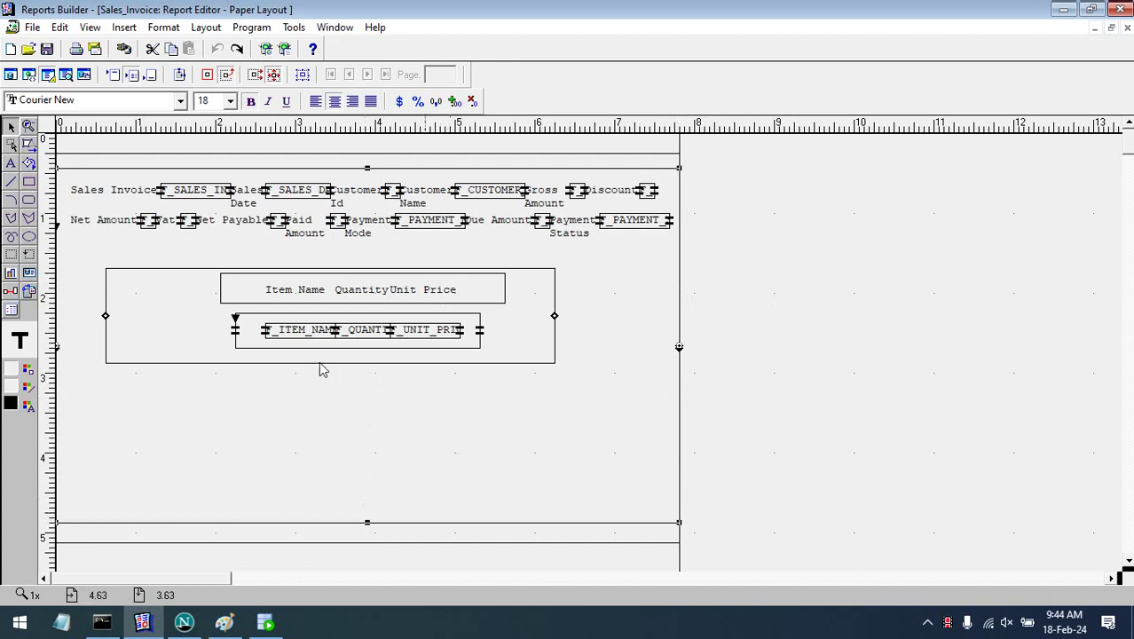
# - Widen the item-list repeating frame to both page margins
pyautogui.click(213, 334)
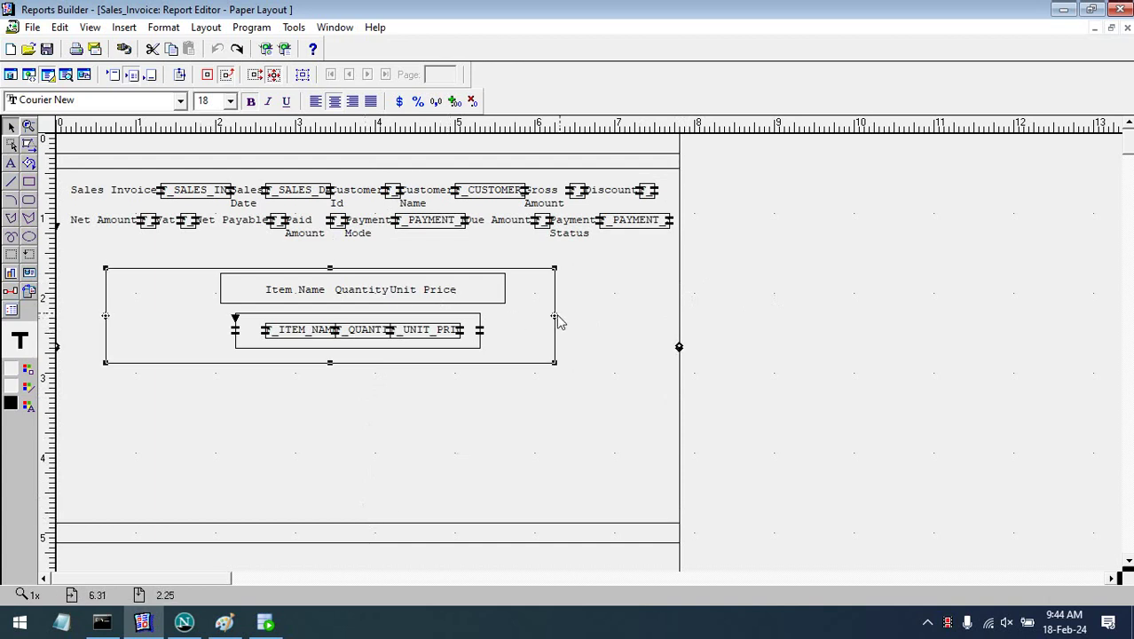
pyautogui.moveTo(555, 316); pyautogui.dragTo(679, 313)
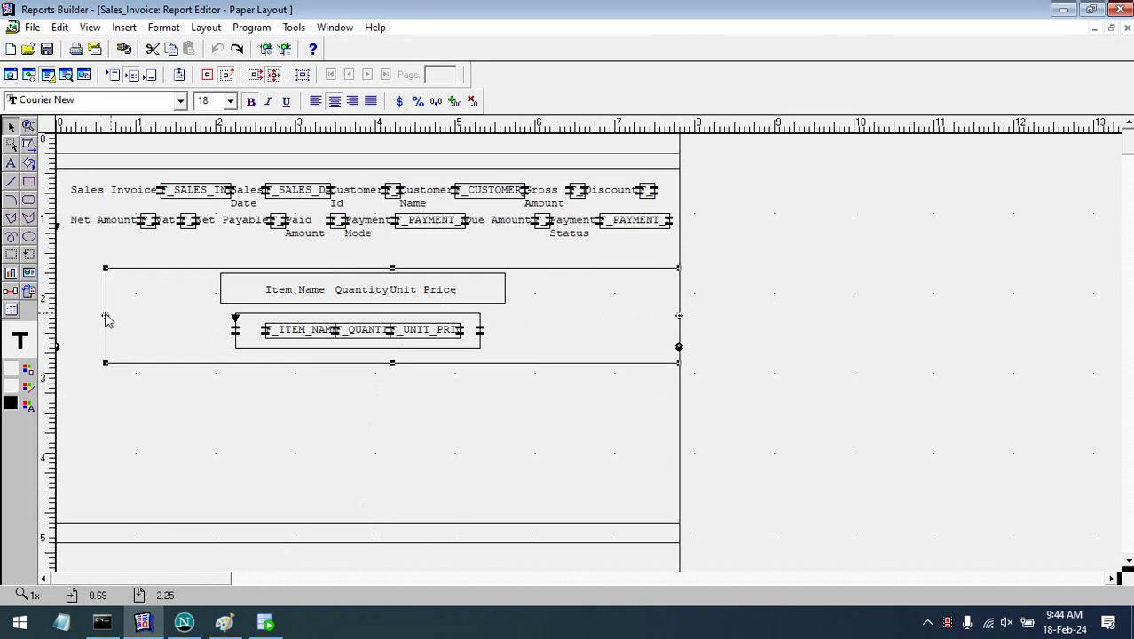
pyautogui.moveTo(106, 321); pyautogui.dragTo(51, 323)
# - Stretch the column headings box and the item fields frame out to the left and right margins
pyautogui.click(493, 292)
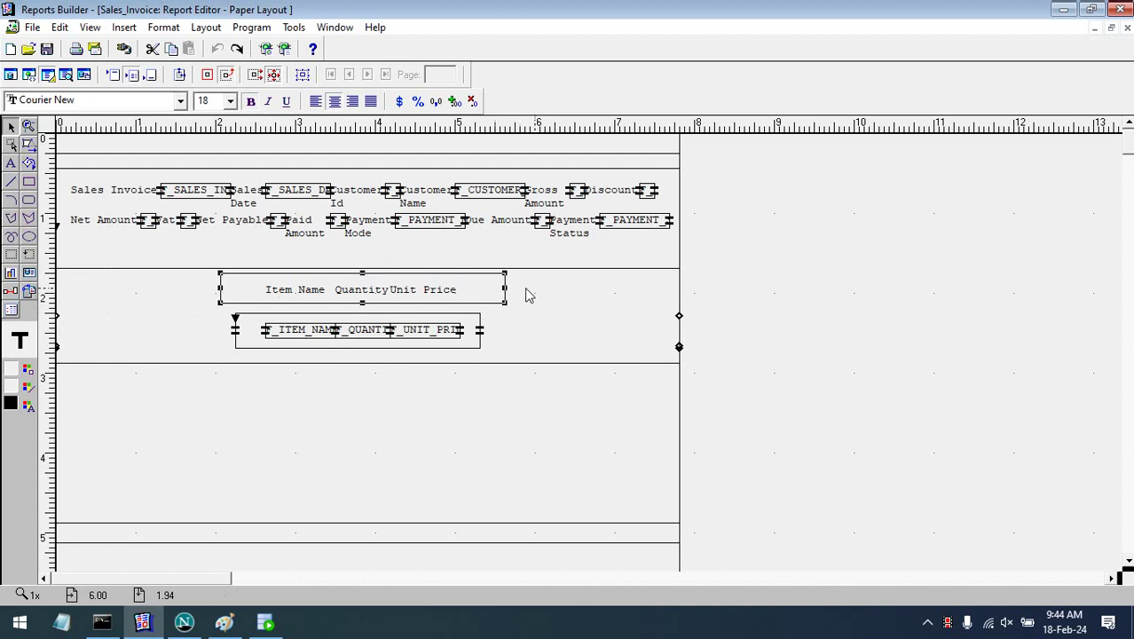
pyautogui.moveTo(506, 293); pyautogui.dragTo(681, 291)
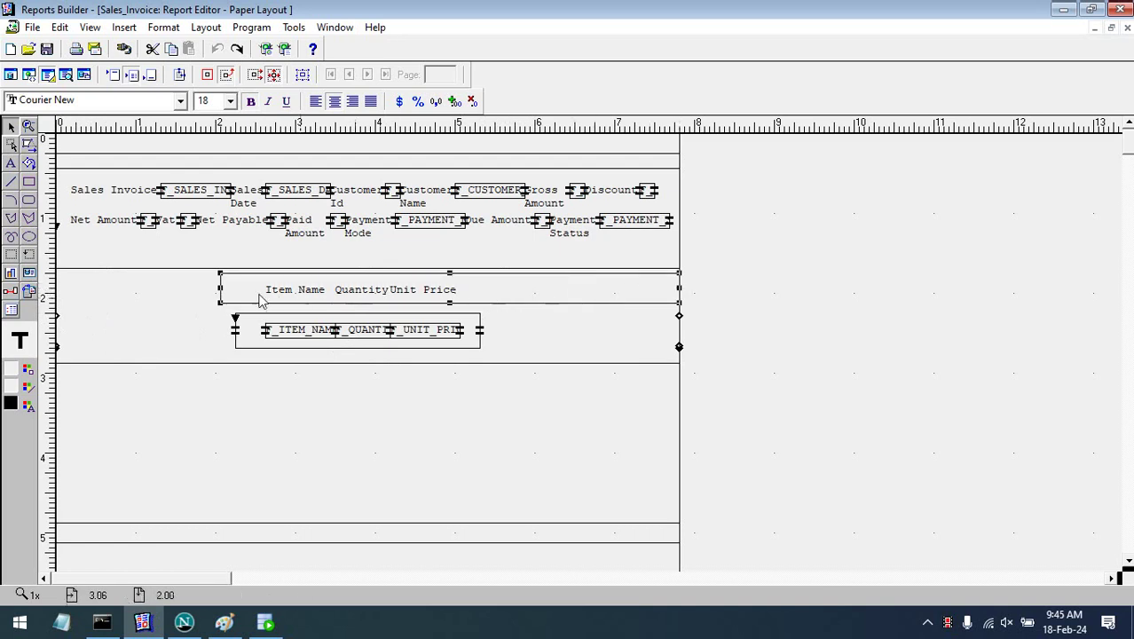
pyautogui.moveTo(220, 289); pyautogui.dragTo(37, 293)
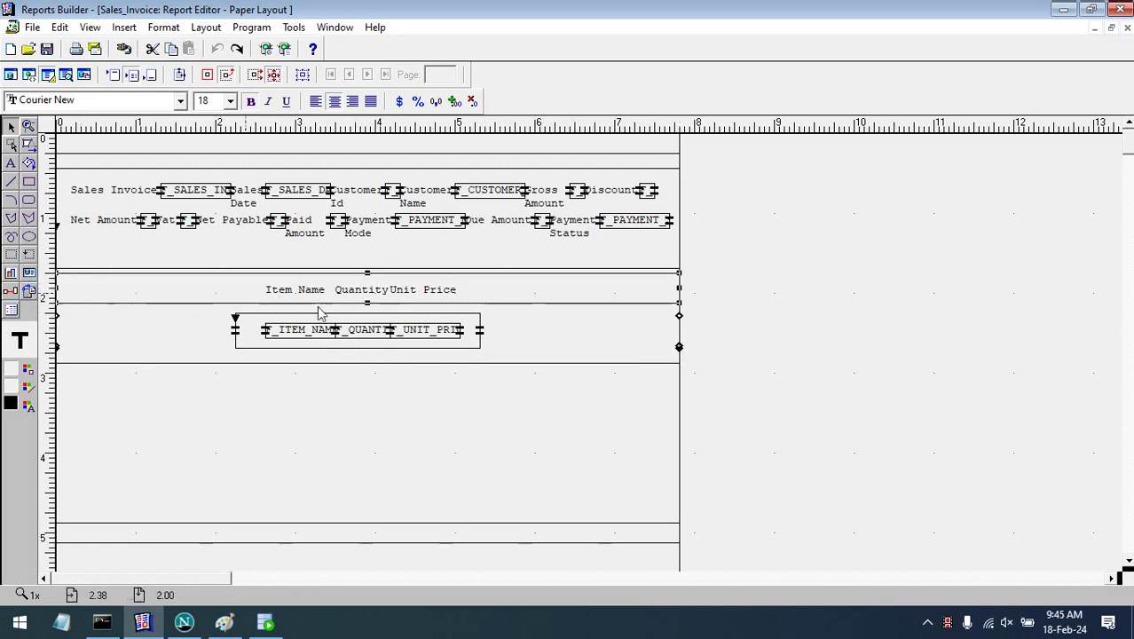
pyautogui.click(245, 331)
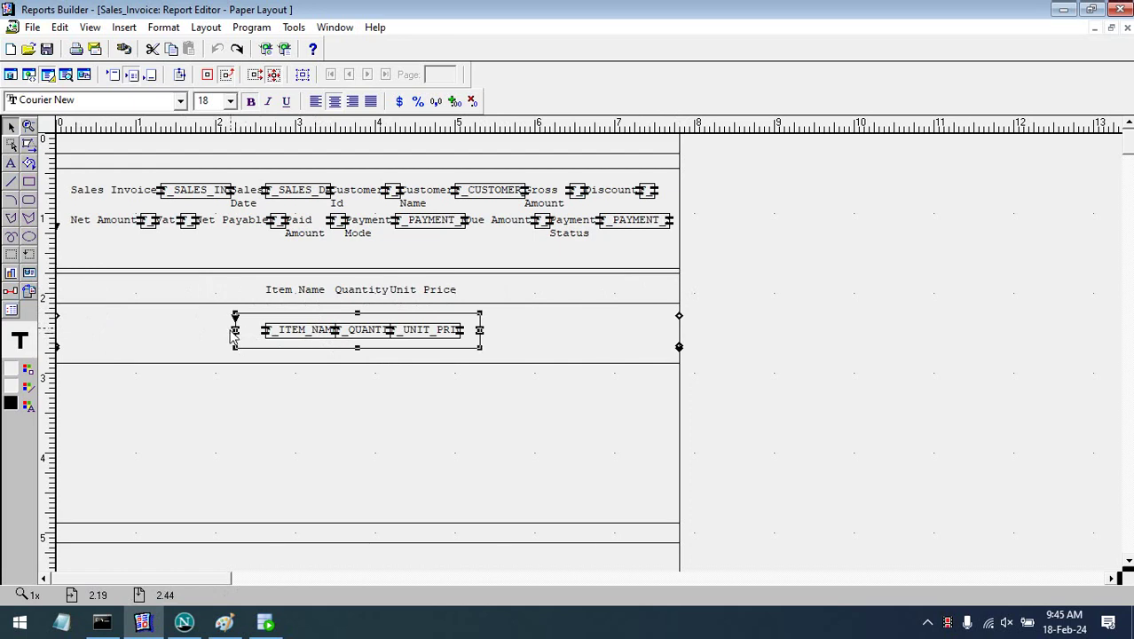
pyautogui.click(172, 335)
pyautogui.click(235, 329)
pyautogui.moveTo(232, 335); pyautogui.dragTo(45, 341)
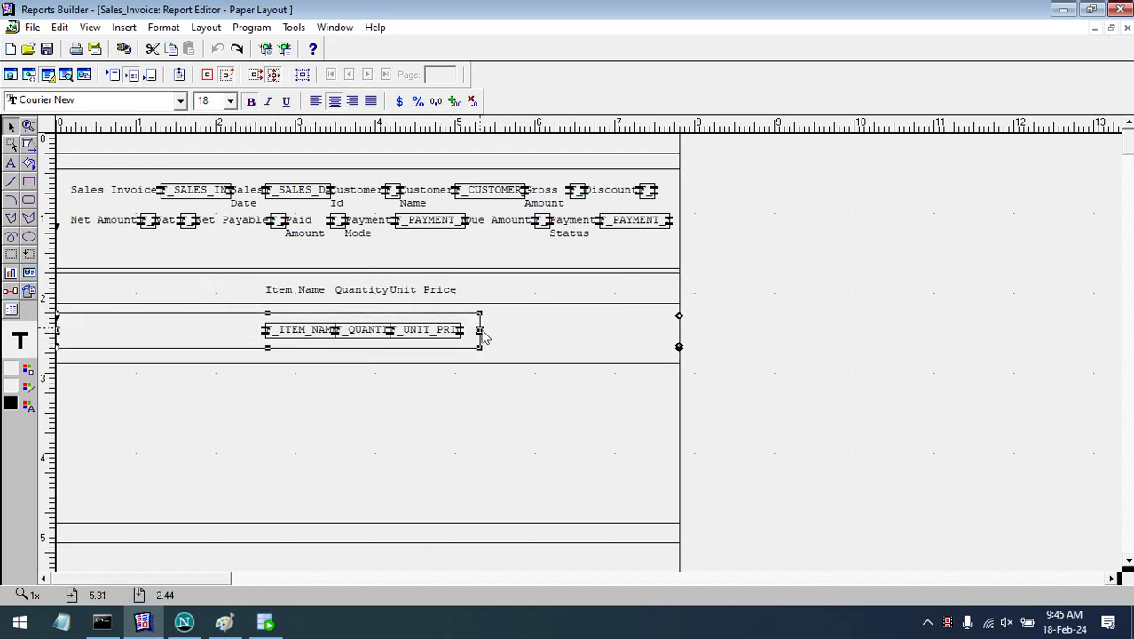
pyautogui.moveTo(483, 335); pyautogui.dragTo(656, 339)
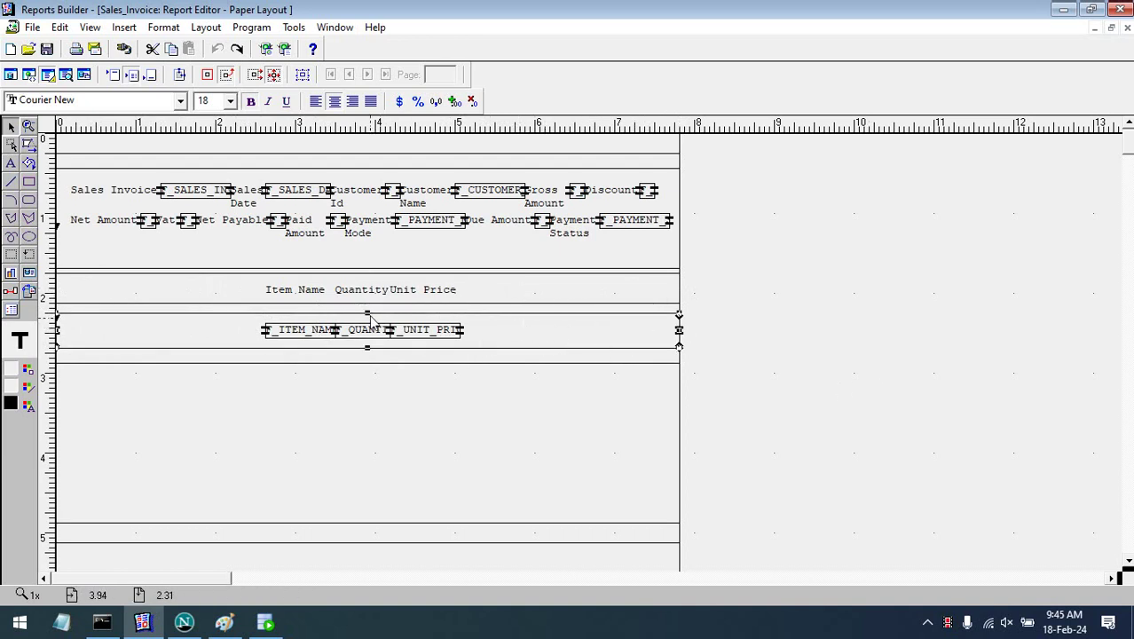
pyautogui.moveTo(368, 317); pyautogui.dragTo(391, 345)
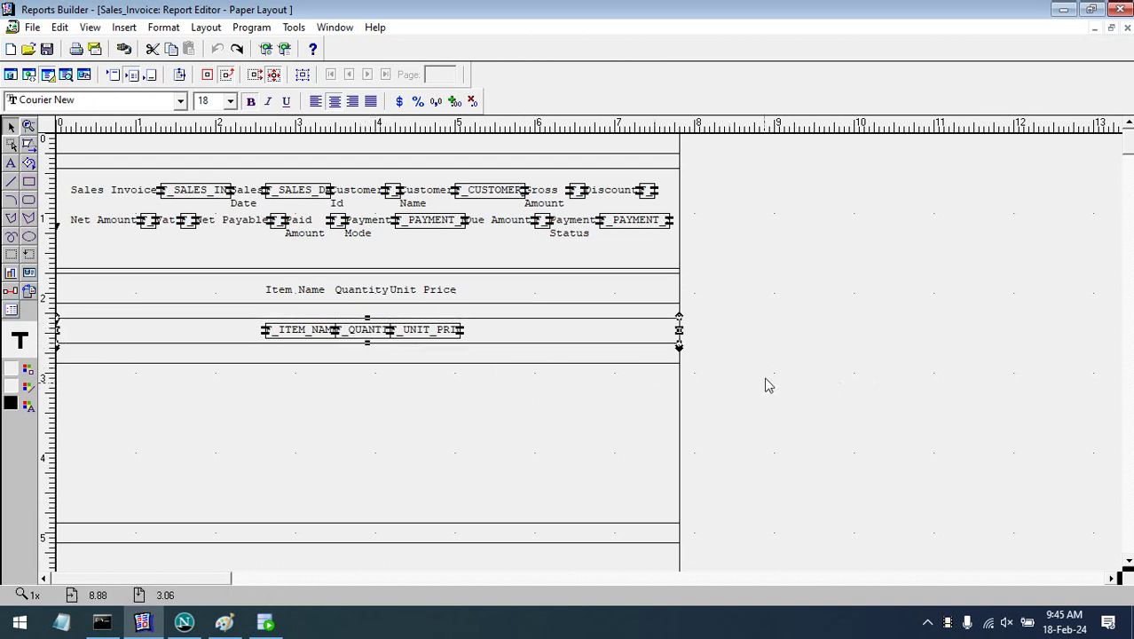
# - Lower the column headings row to sit just above the fields, keeping F_UNIT_PRICE in line
pyautogui.click(436, 331)
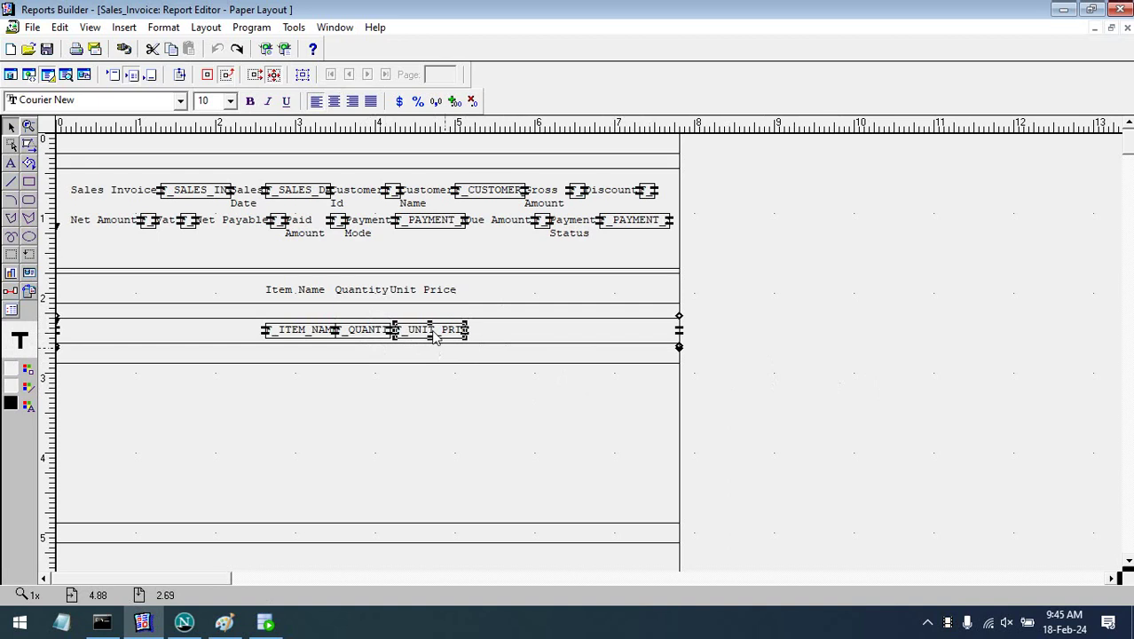
pyautogui.press('Down')
pyautogui.press('Down')
pyautogui.press('Down')
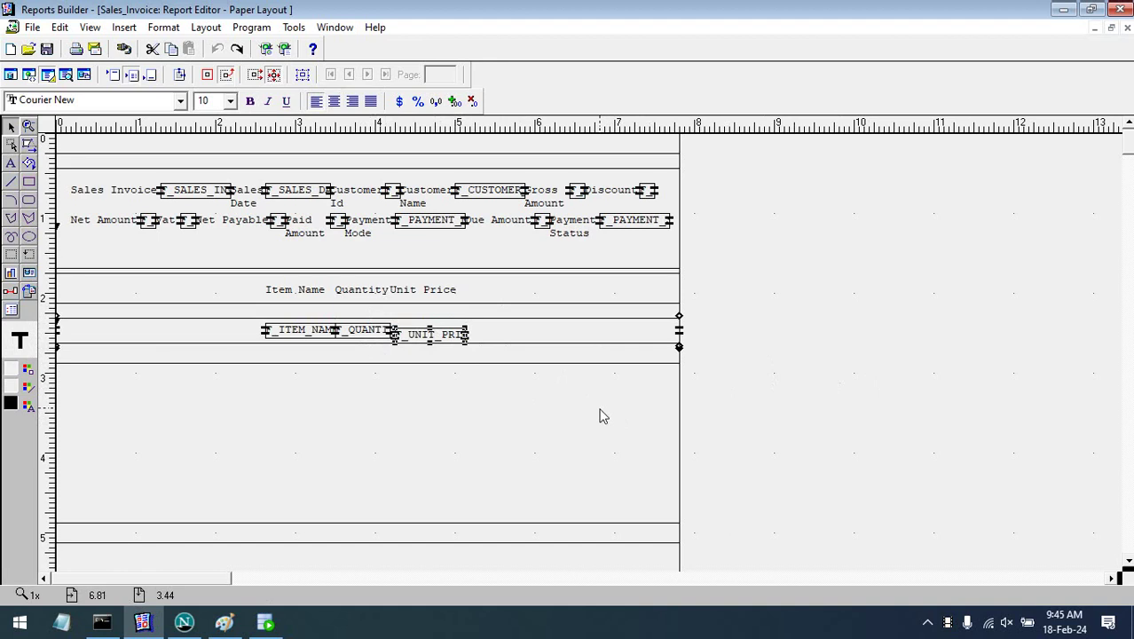
pyautogui.press('Up')
pyautogui.press('Up')
pyautogui.press('Up')
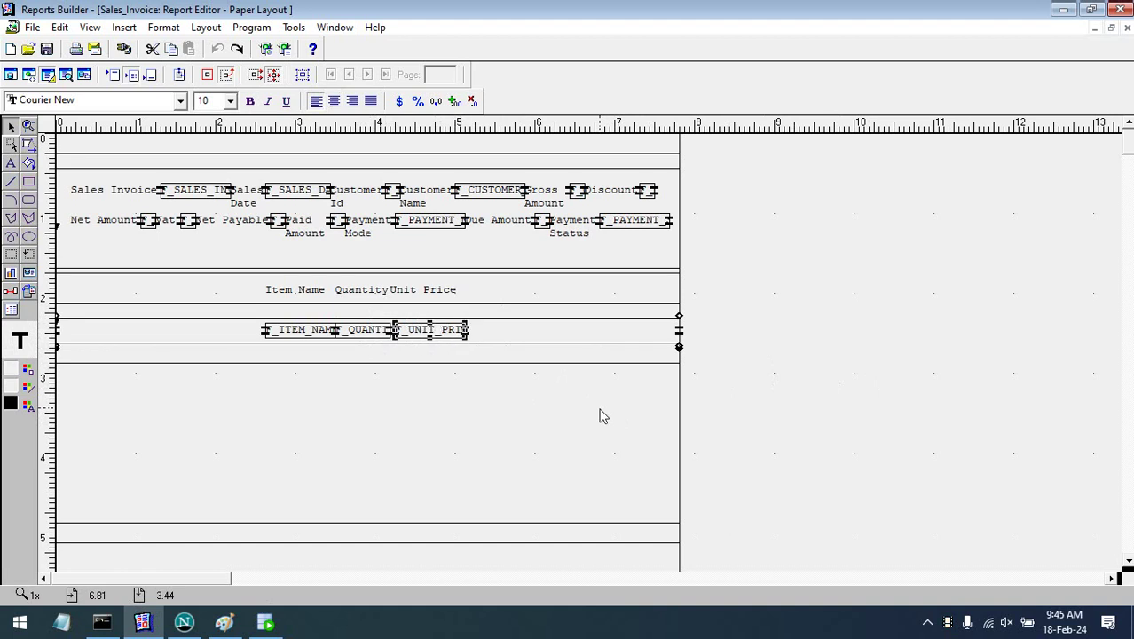
pyautogui.hotkey('shift', 'Tab')
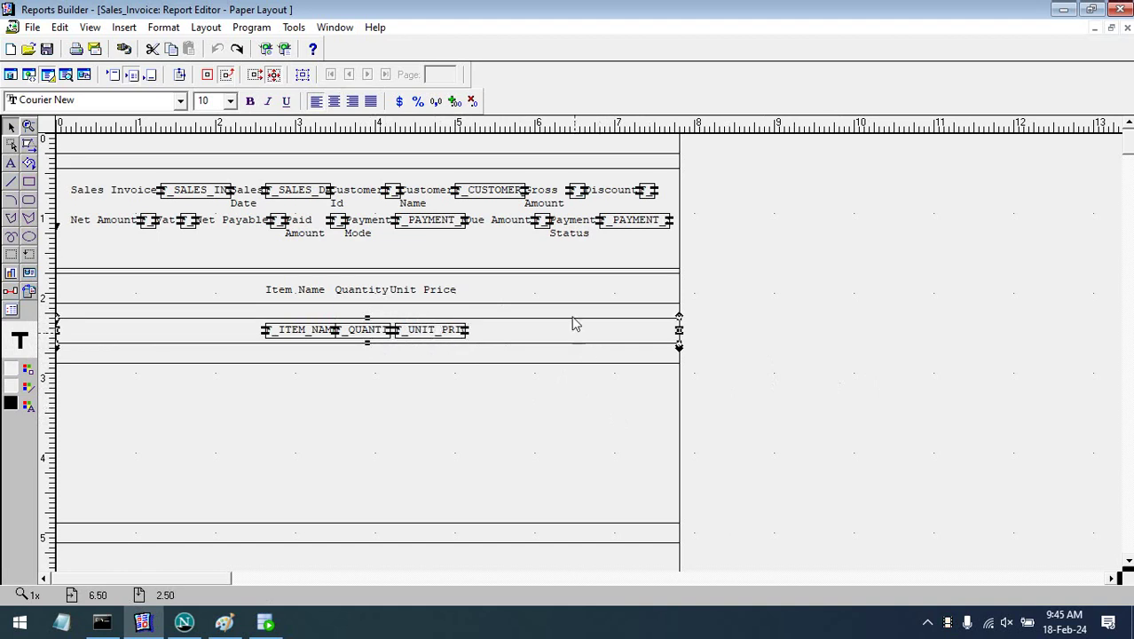
pyautogui.hotkey('shift', 'Tab')
pyautogui.press('Down')
pyautogui.press('Down')
pyautogui.press('Down')
pyautogui.press('Down')
pyautogui.press('Down')
pyautogui.press('Down')
pyautogui.press('Down')
pyautogui.press('Down')
pyautogui.press('Down')
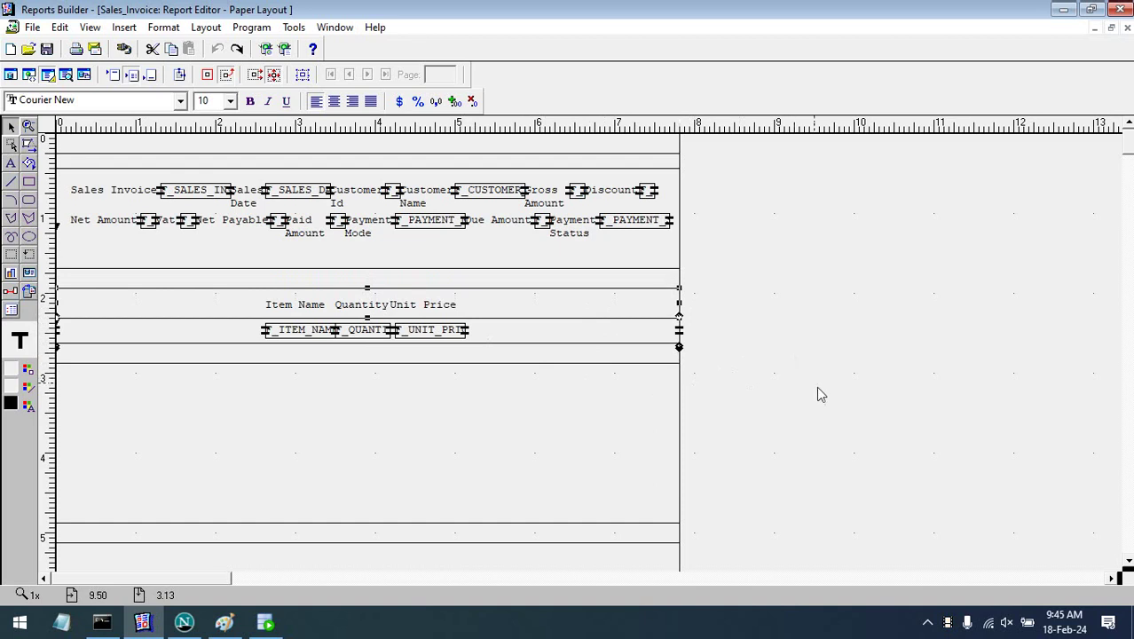
# - Shift the Unit Price label and field right and widen them leftward
pyautogui.click(449, 310)
pyautogui.moveTo(454, 294); pyautogui.dragTo(460, 316)
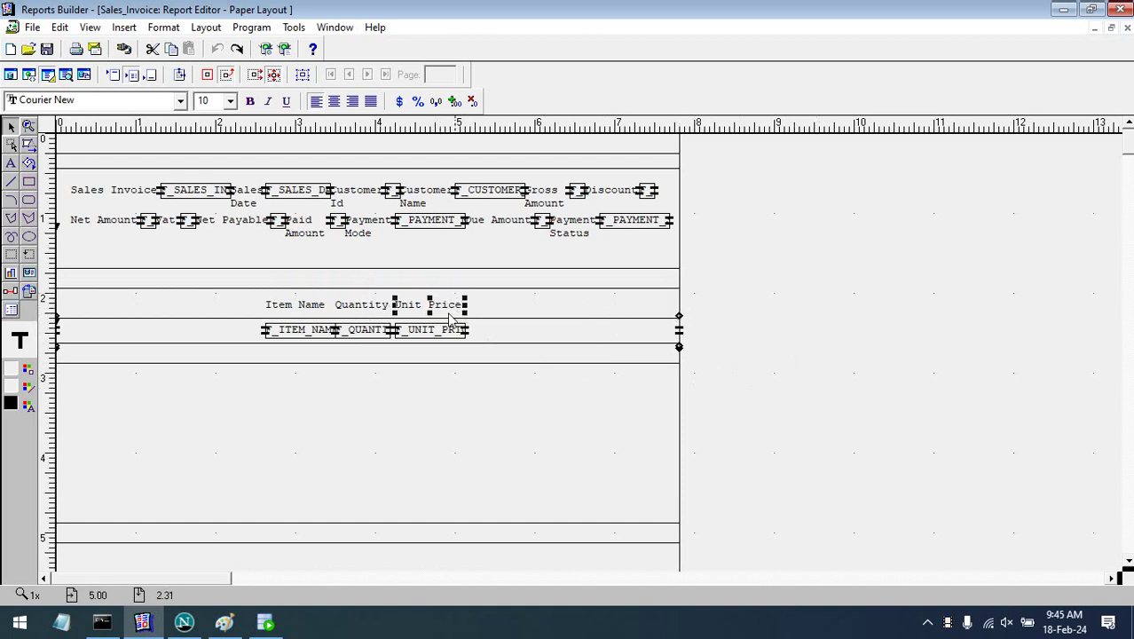
pyautogui.press('Right')
pyautogui.press('Right')
pyautogui.press('Right')
pyautogui.press('Right')
pyautogui.press('Right')
pyautogui.press('Right')
pyautogui.press('Right')
pyautogui.press('Right')
pyautogui.press('Right')
pyautogui.press('Right')
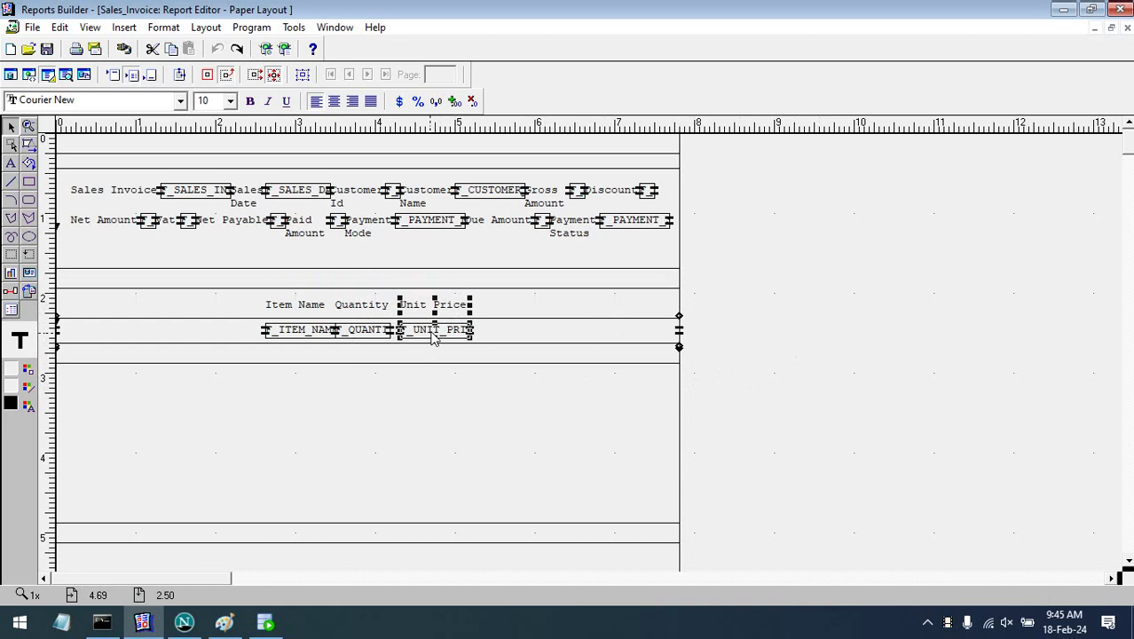
pyautogui.press('Right')
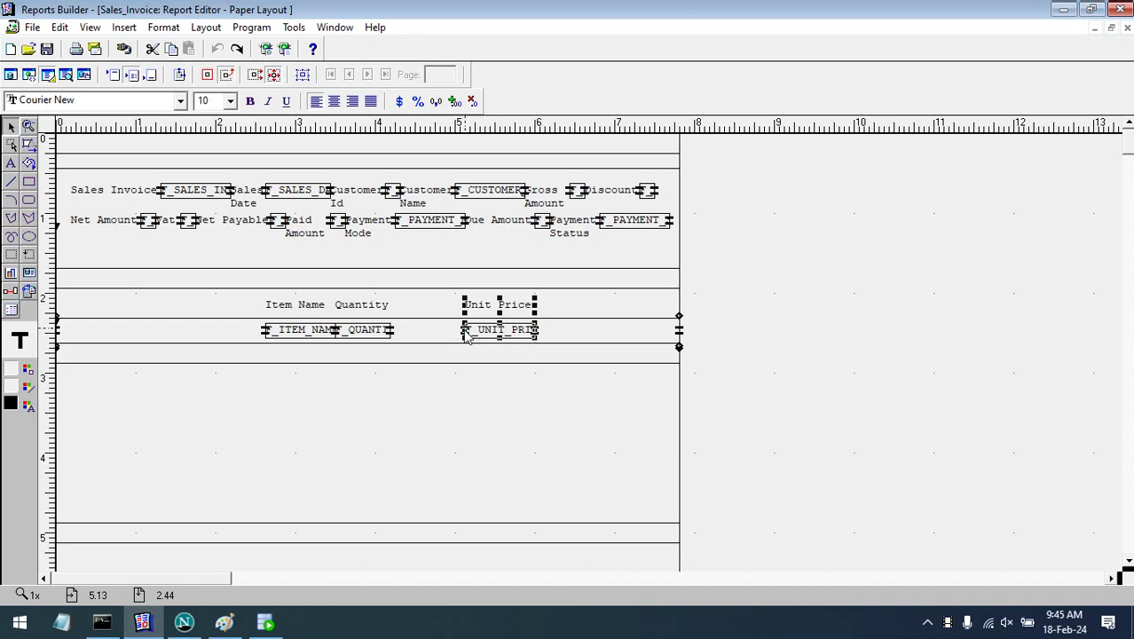
pyautogui.moveTo(464, 333); pyautogui.dragTo(427, 342)
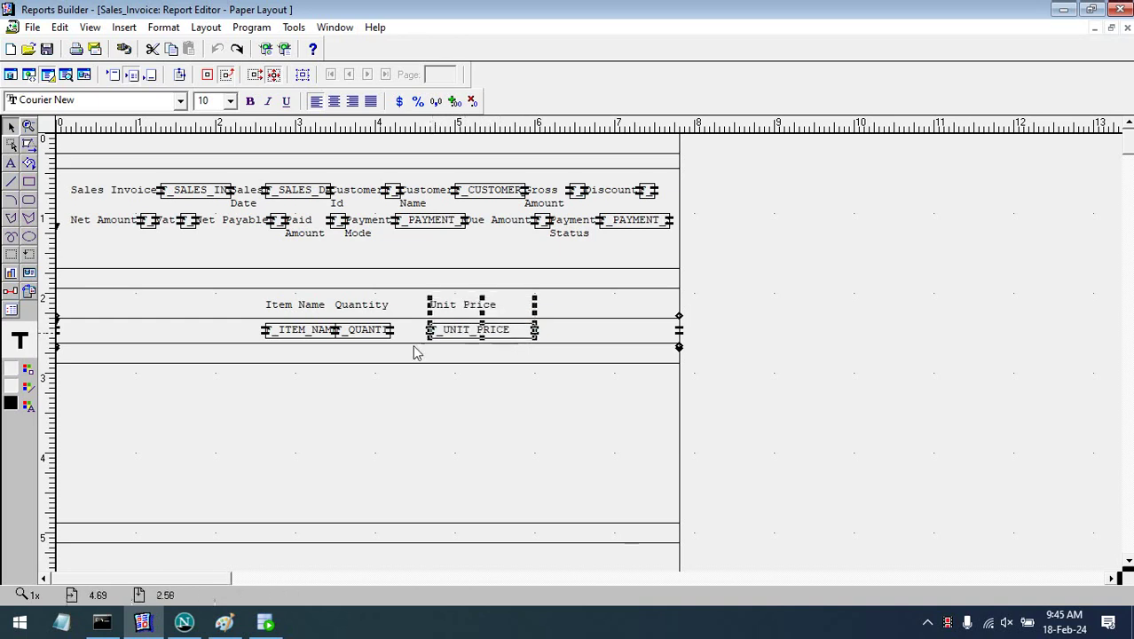
# - Move the Item Name column to the left margin and widen the F_ITEM_NAME field
pyautogui.click(300, 326)
pyautogui.press('Left')
pyautogui.press('Left')
pyautogui.press('Left')
pyautogui.press('Left')
pyautogui.press('Left')
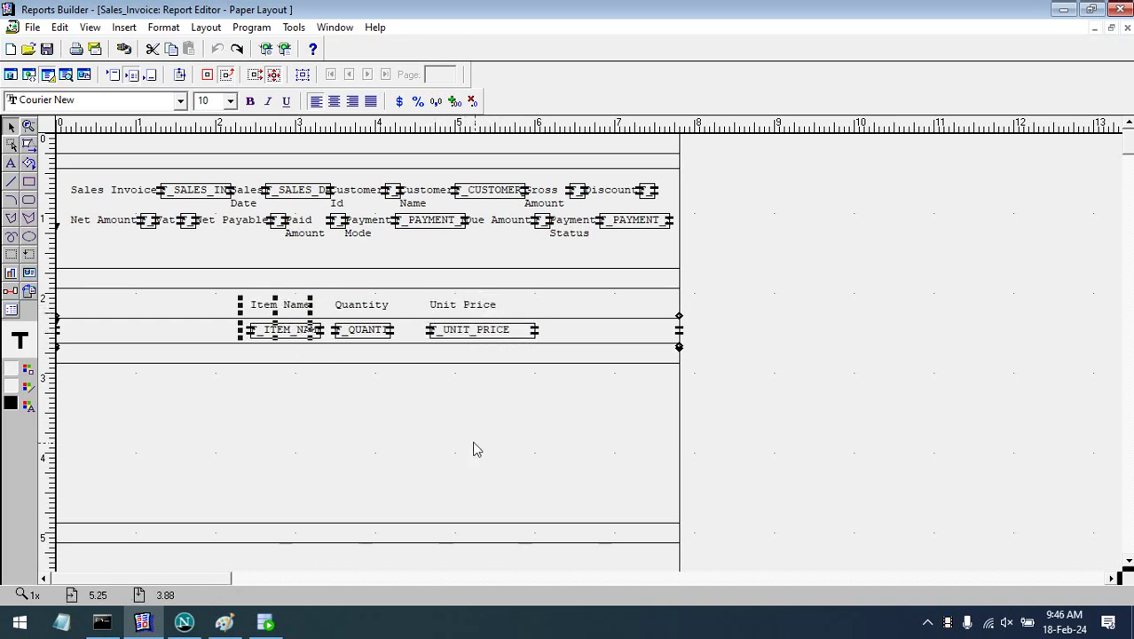
pyautogui.press('Left')
pyautogui.press('Left')
pyautogui.press('Left')
pyautogui.press('Left')
pyautogui.press('Left')
pyautogui.press('Left')
pyautogui.press('Left')
pyautogui.press('Left')
pyautogui.press('Left')
pyautogui.press('Left')
pyautogui.press('Left')
pyautogui.press('Left')
pyautogui.press('Left')
pyautogui.press('Left')
pyautogui.press('Left')
pyautogui.press('Left')
pyautogui.press('Left')
pyautogui.press('Left')
pyautogui.press('Left')
pyautogui.press('Left')
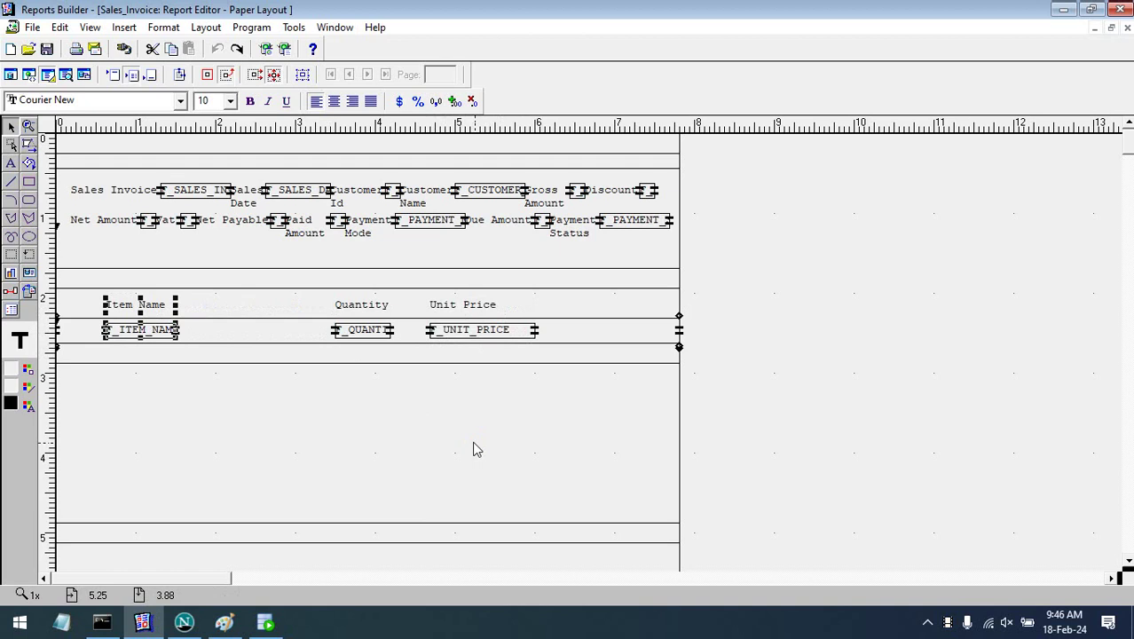
pyautogui.press('Left')
pyautogui.press('Left')
pyautogui.press('Left')
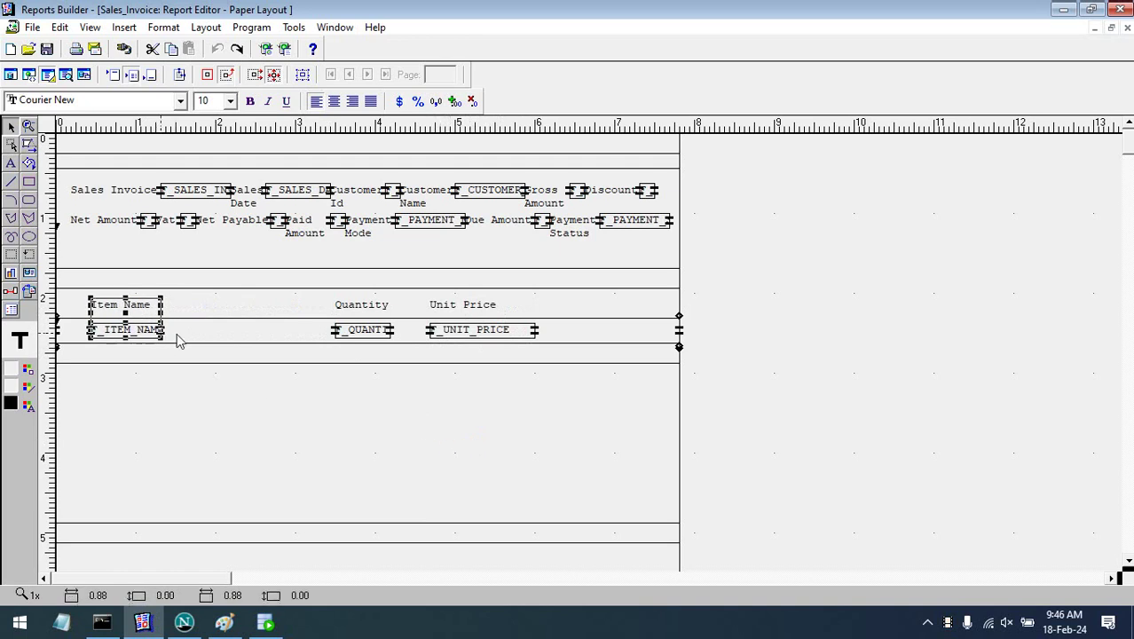
pyautogui.moveTo(164, 335); pyautogui.dragTo(300, 338)
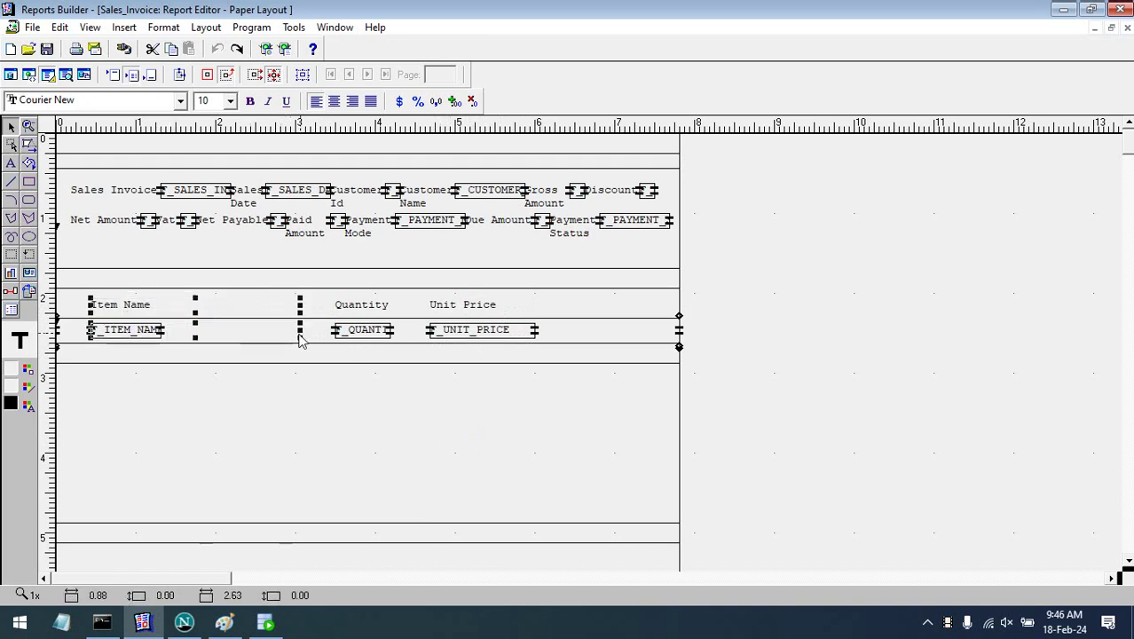
# - Move the Quantity label and F_QUANTITY field together toward Unit Price
pyautogui.click(369, 335)
pyautogui.keyDown('shift'); pyautogui.click(365, 306); pyautogui.keyUp('shift')
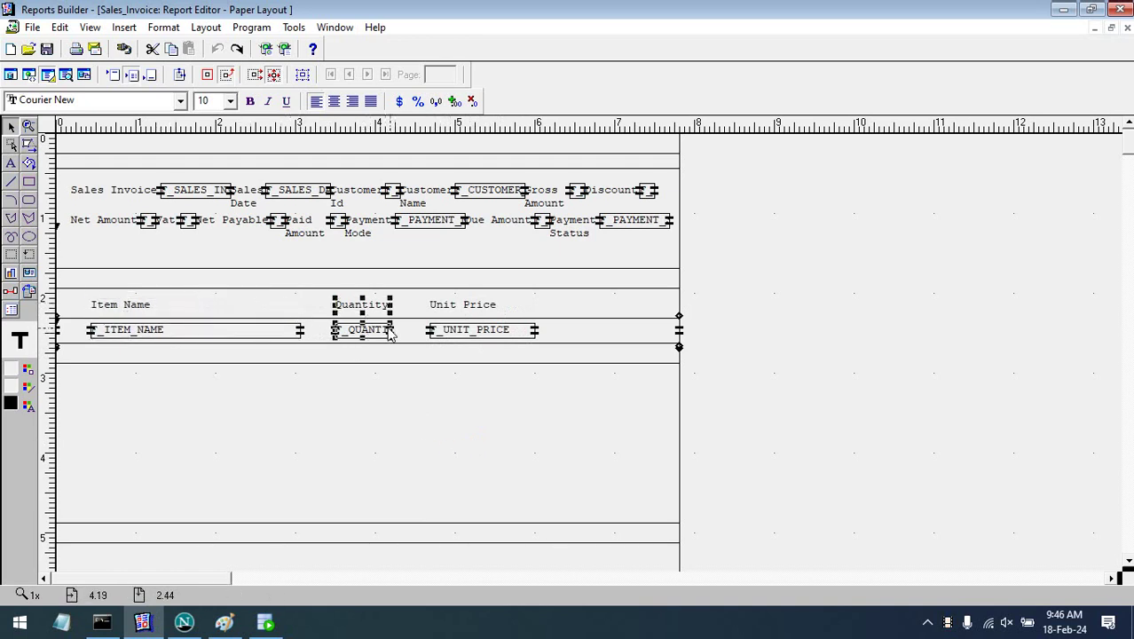
pyautogui.moveTo(390, 332); pyautogui.dragTo(302, 341)
# - Centre the Item Name, Quantity and Unit Price headings, then run the layout to preview invoice data
pyautogui.click(819, 342)
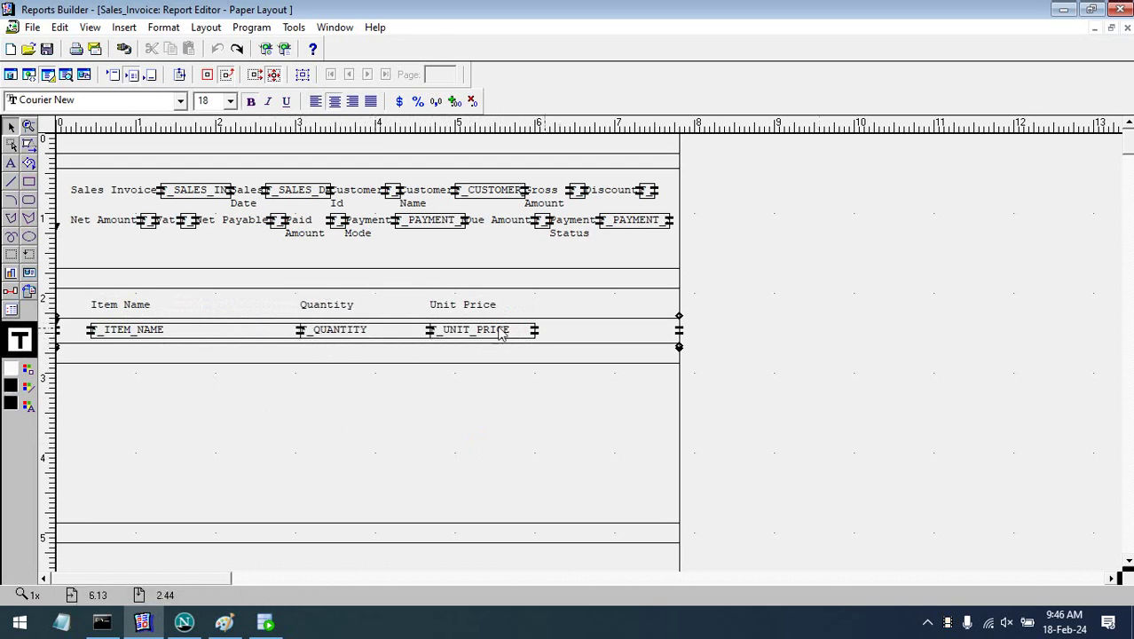
pyautogui.click(497, 305)
pyautogui.click(486, 326)
pyautogui.keyDown('shift'); pyautogui.click(490, 307); pyautogui.keyUp('shift')
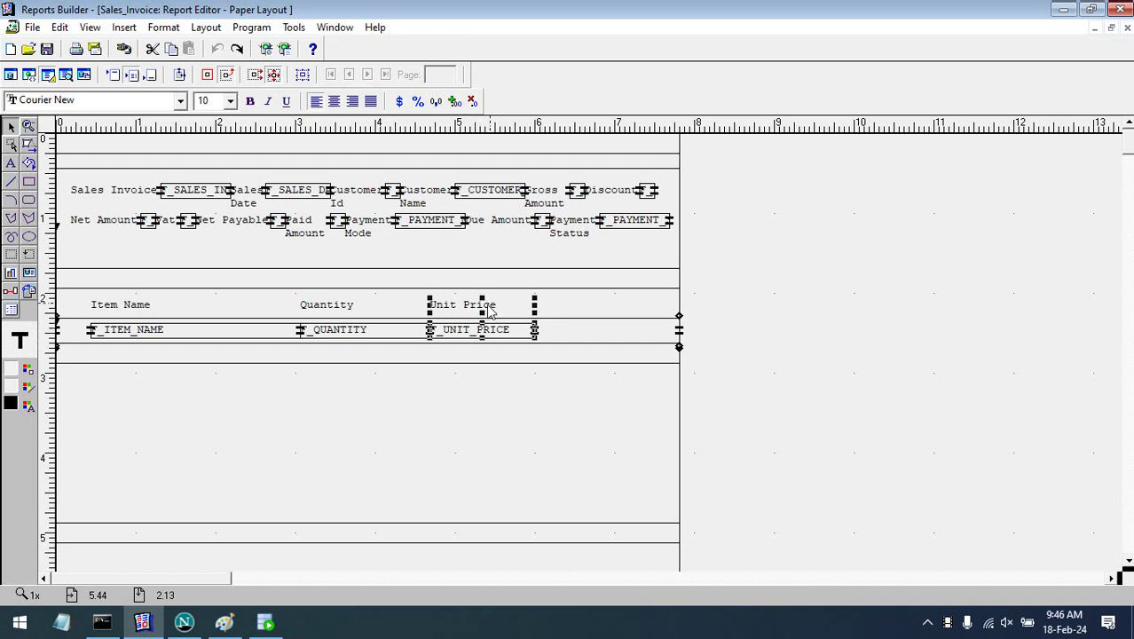
pyautogui.click(740, 360)
pyautogui.click(145, 304)
pyautogui.keyDown('shift'); pyautogui.click(297, 307); pyautogui.keyUp('shift')
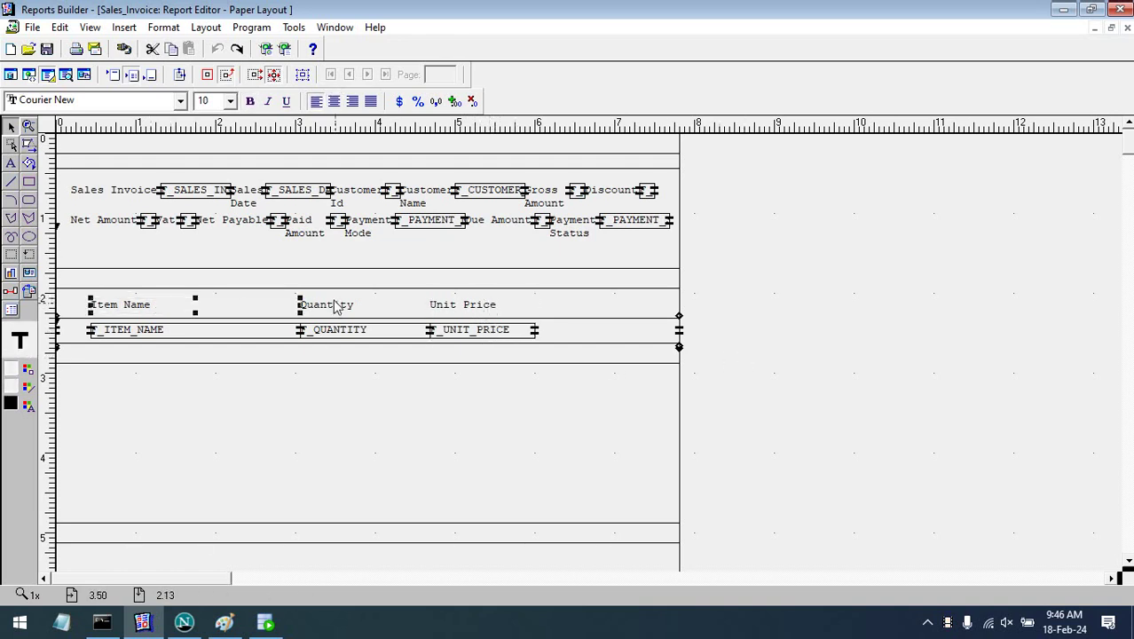
pyautogui.keyDown('shift'); pyautogui.click(481, 304); pyautogui.keyUp('shift')
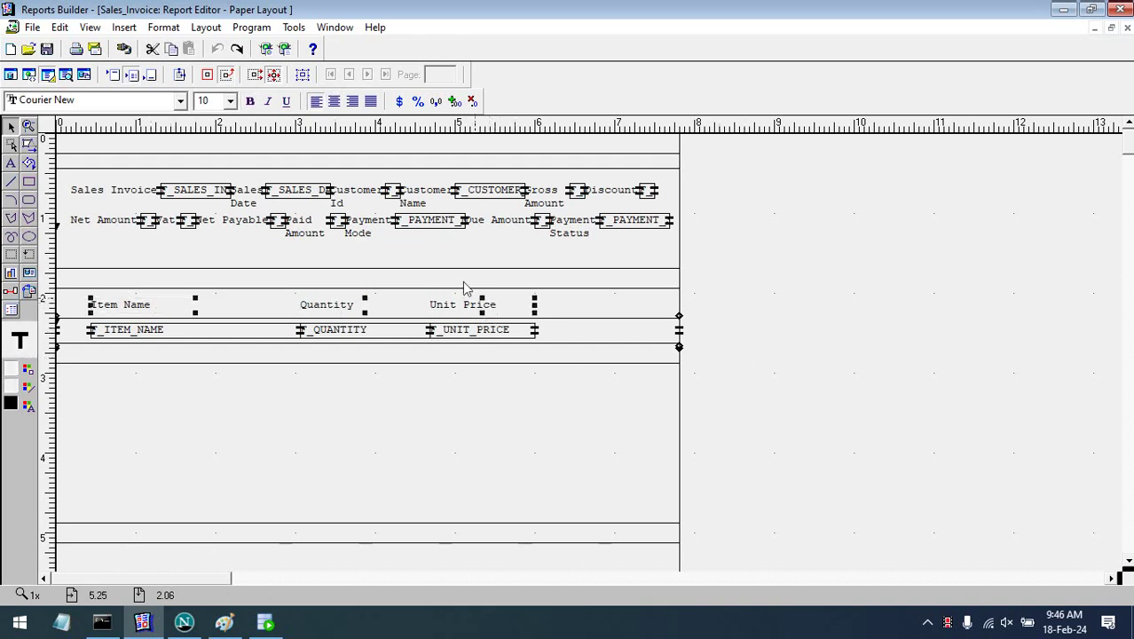
pyautogui.click(334, 102)
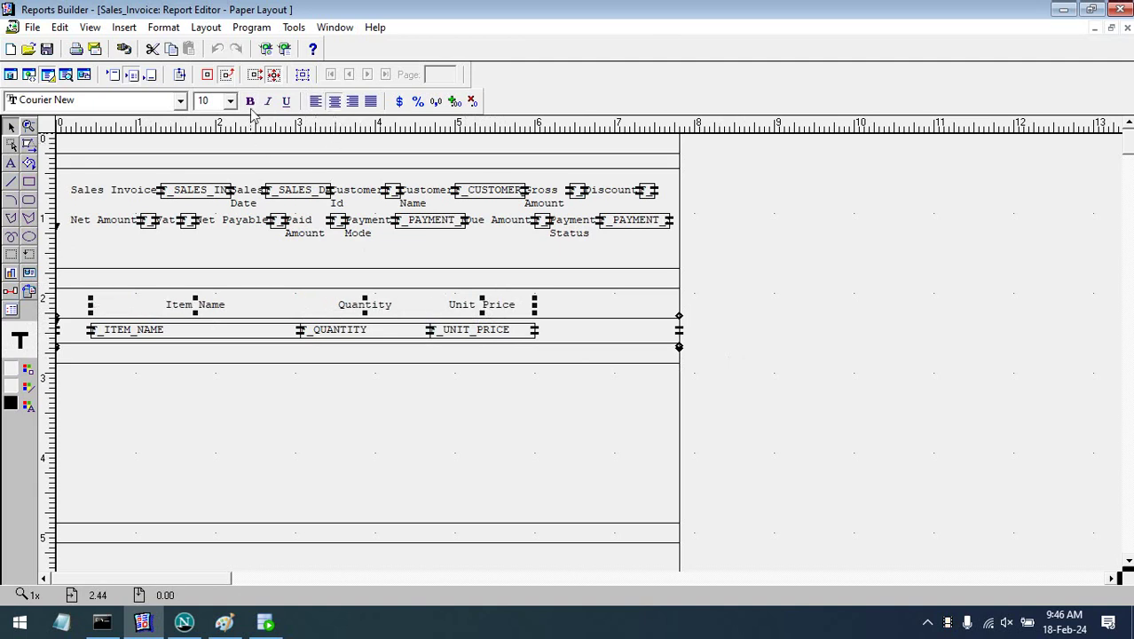
pyautogui.click(811, 372)
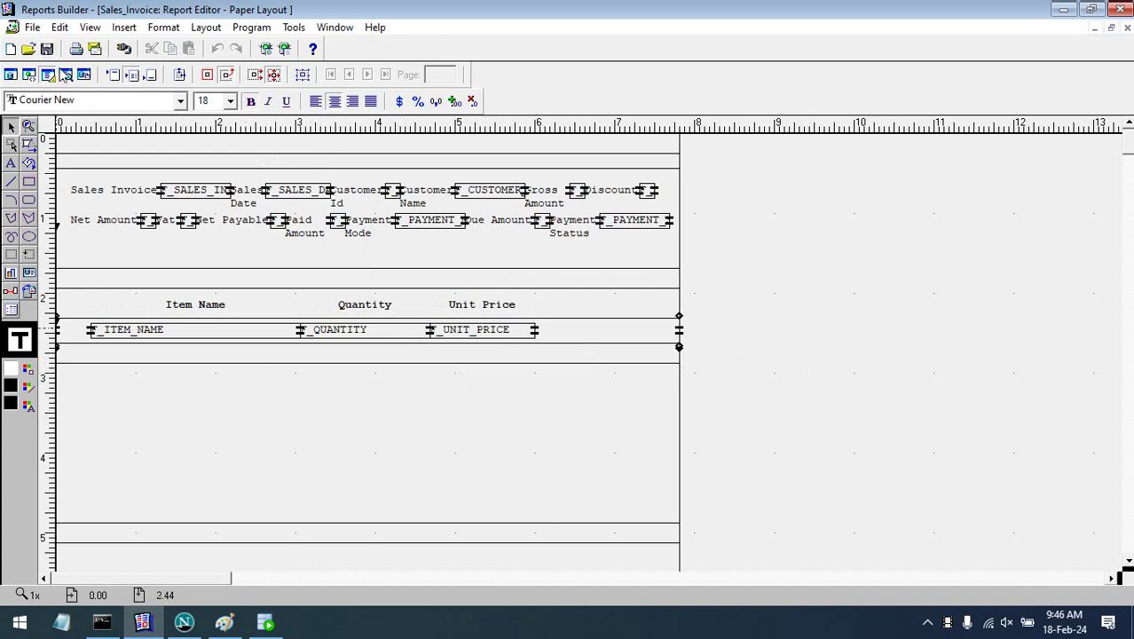
pyautogui.click(65, 74)
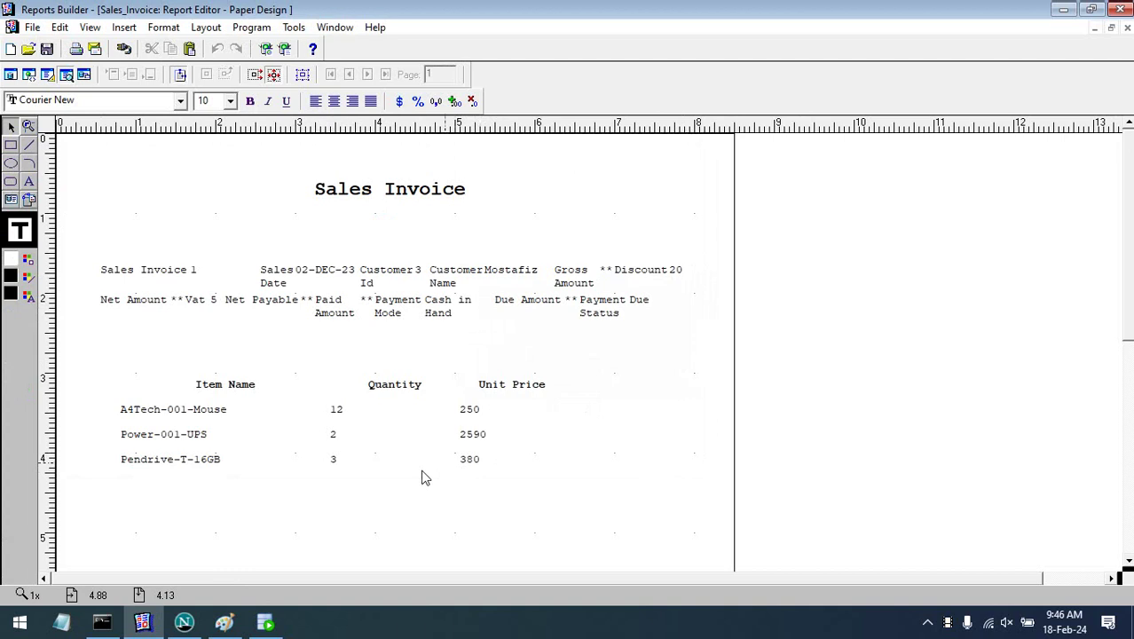
# - Right-align the Unit Price values in the preview, then return to the Paper Layout view
pyautogui.click(358, 433)
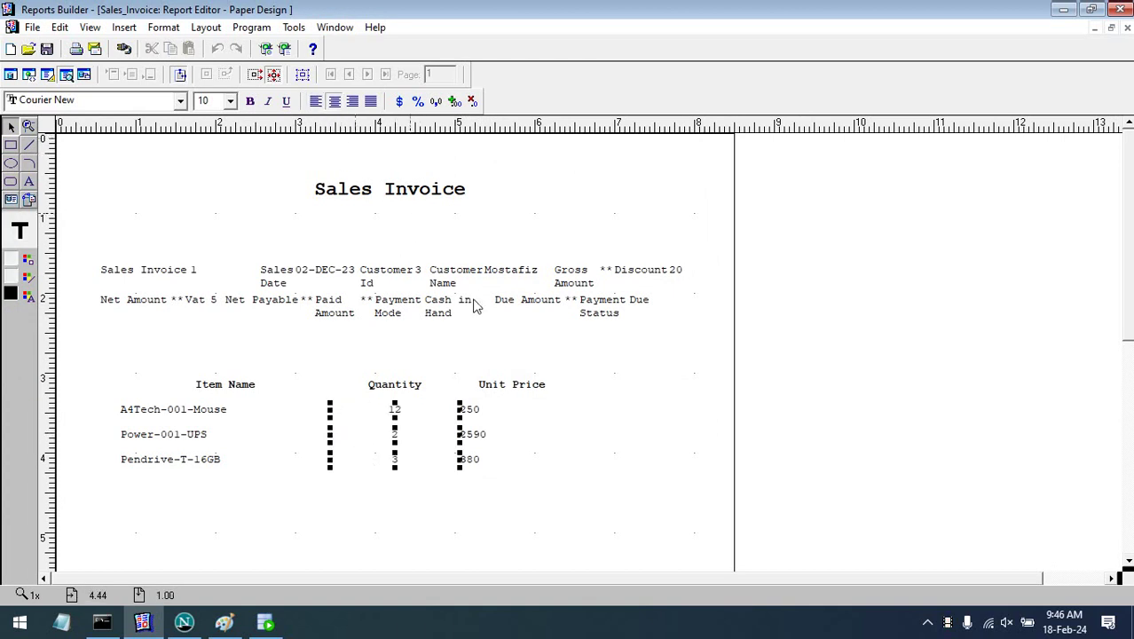
pyautogui.click(477, 434)
pyautogui.click(352, 100)
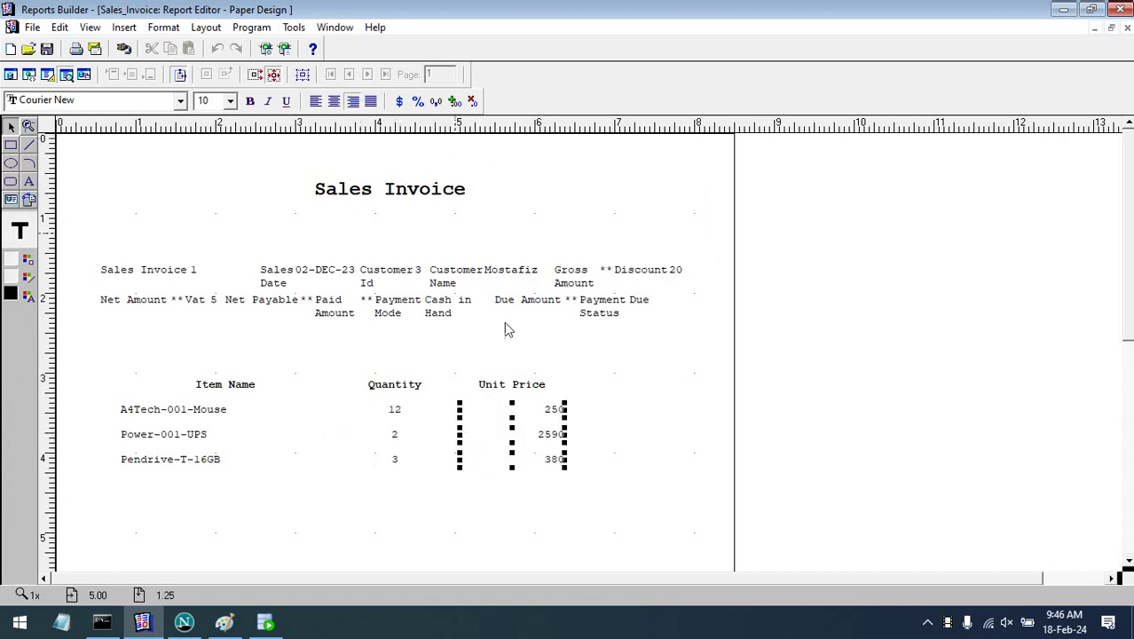
pyautogui.click(46, 75)
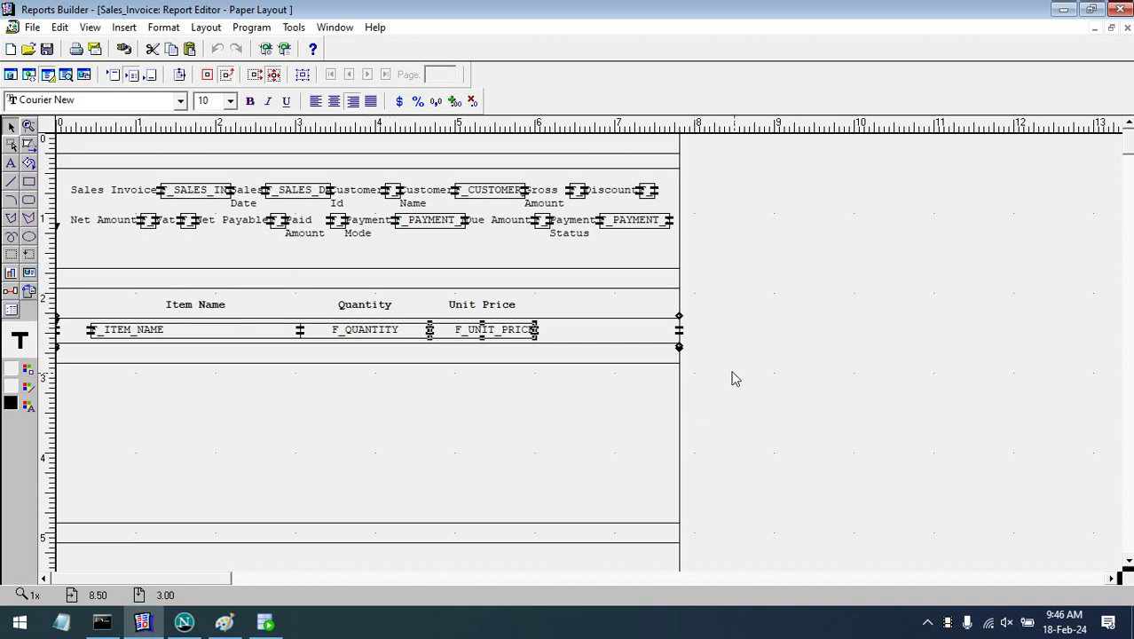
# - Stack the Payment Status, Due Amount and Payment Mode labels and fields at the lower right
pyautogui.moveTo(635, 233); pyautogui.dragTo(632, 500)
pyautogui.moveTo(571, 232); pyautogui.dragTo(562, 517)
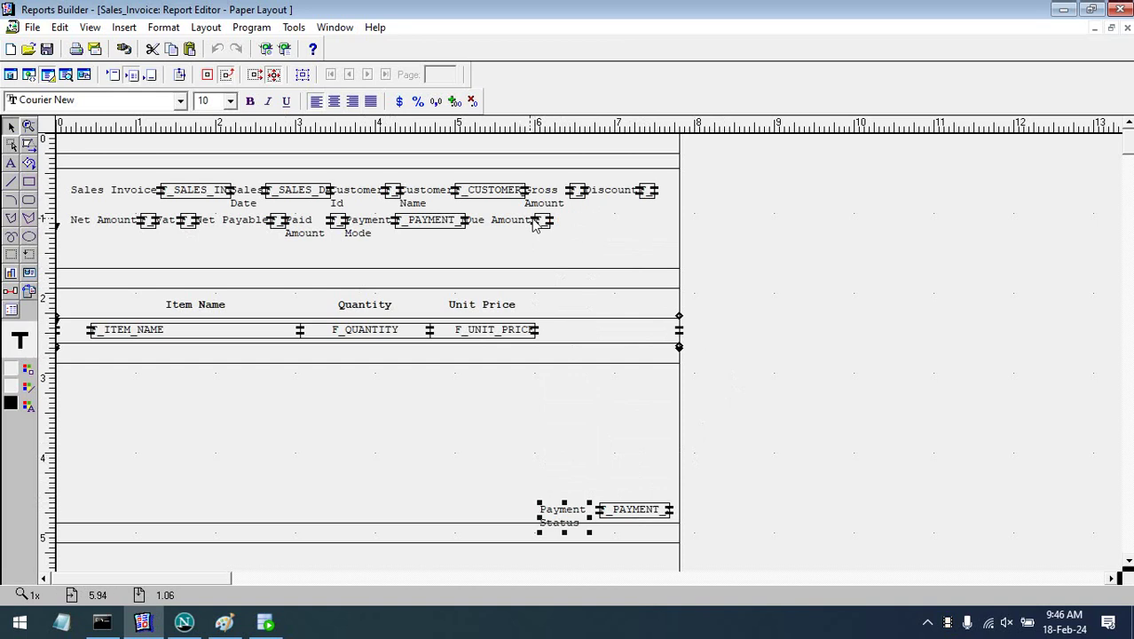
pyautogui.moveTo(535, 222); pyautogui.dragTo(612, 494)
pyautogui.moveTo(501, 228); pyautogui.dragTo(548, 495)
pyautogui.moveTo(413, 222); pyautogui.dragTo(544, 434)
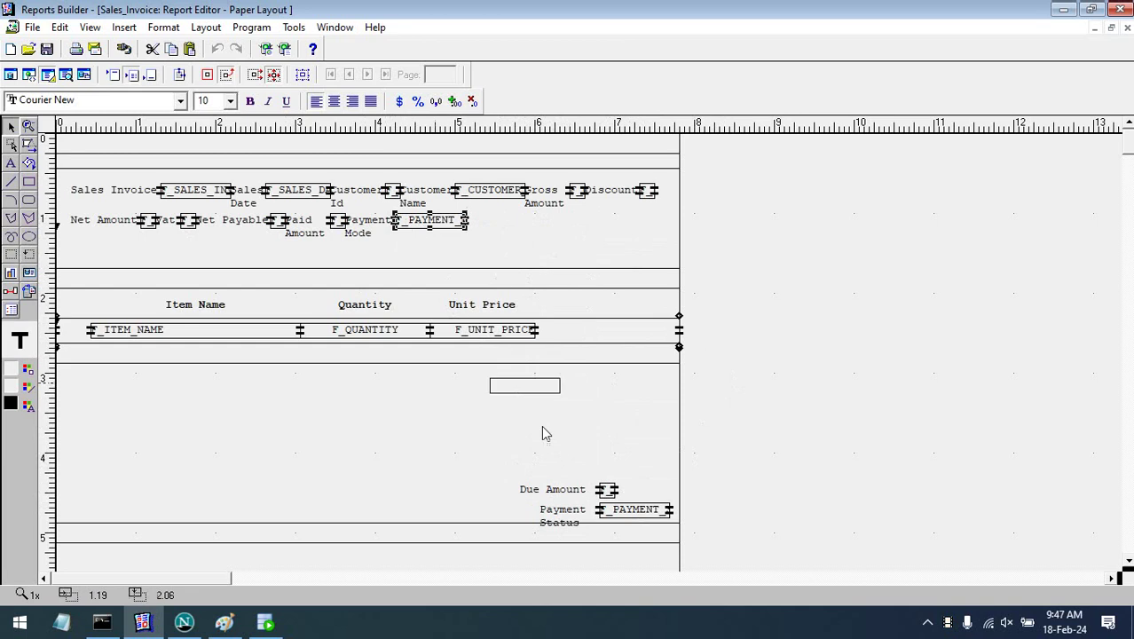
pyautogui.moveTo(607, 476); pyautogui.dragTo(619, 472)
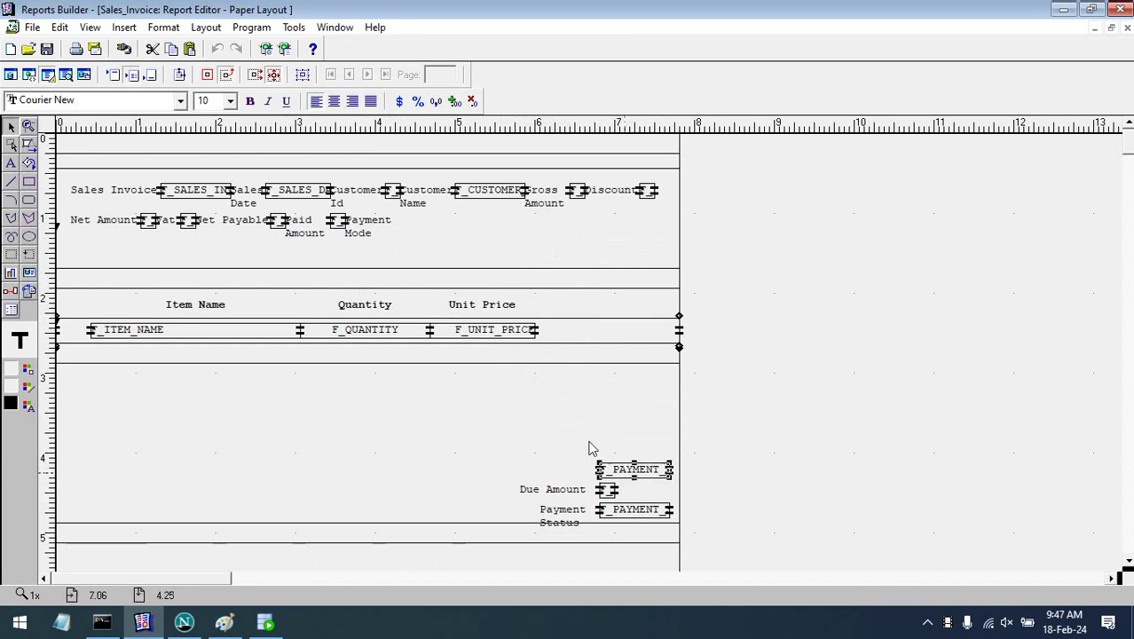
pyautogui.moveTo(359, 219); pyautogui.dragTo(546, 459)
# - Place the Paid Amount and Net Payable labels and fields above Payment Mode
pyautogui.moveTo(337, 222); pyautogui.dragTo(608, 449)
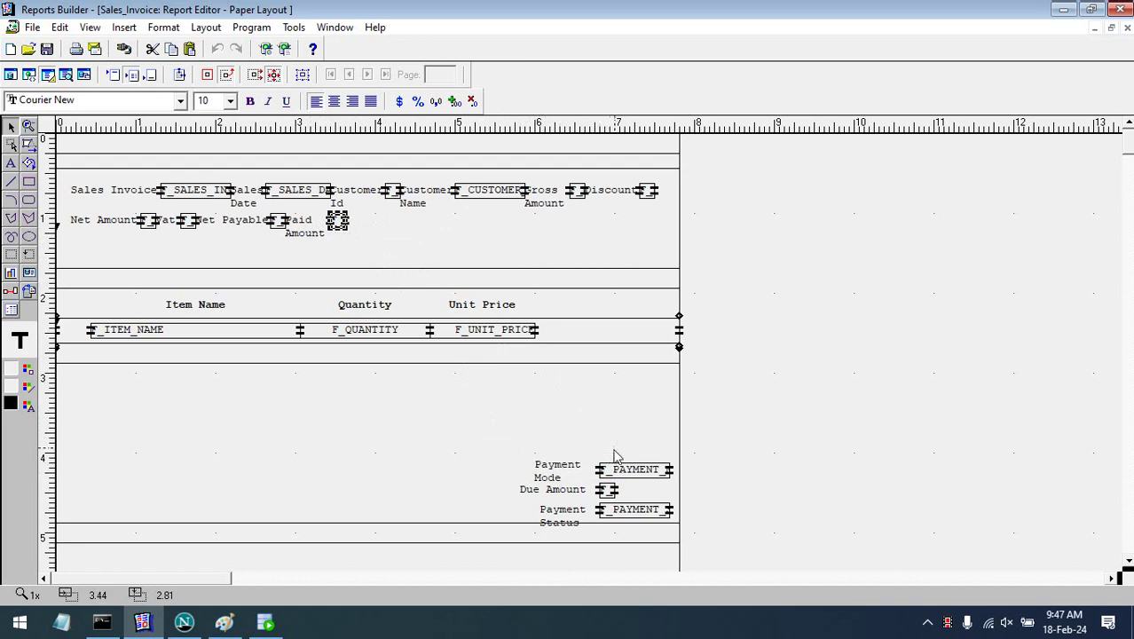
pyautogui.moveTo(608, 455); pyautogui.dragTo(608, 454)
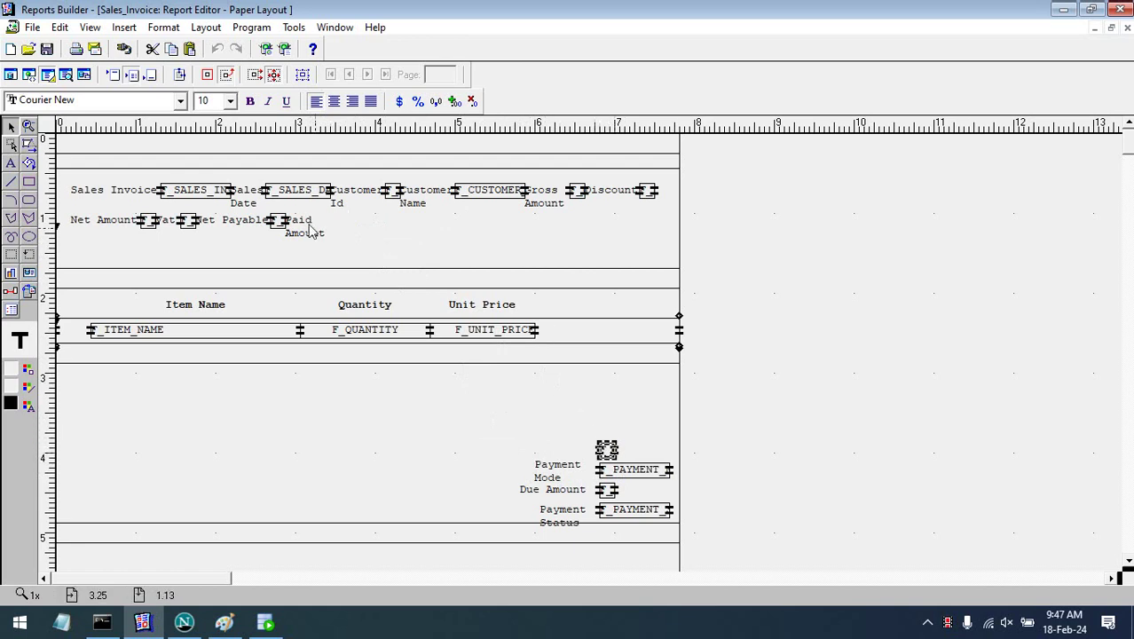
pyautogui.moveTo(310, 231); pyautogui.dragTo(568, 453)
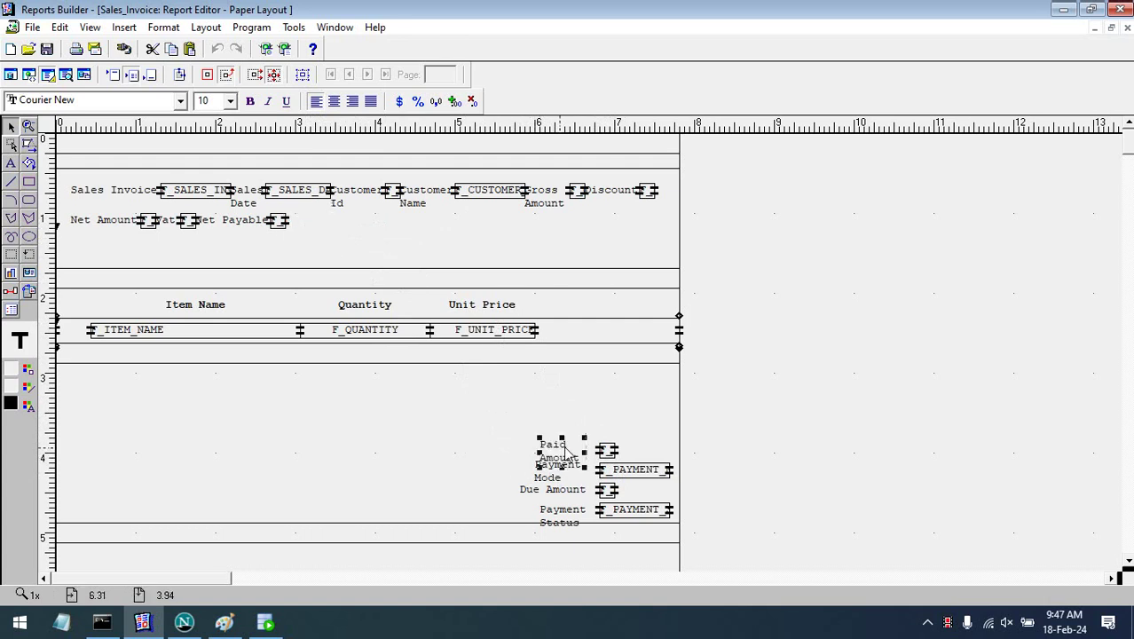
pyautogui.click(308, 243)
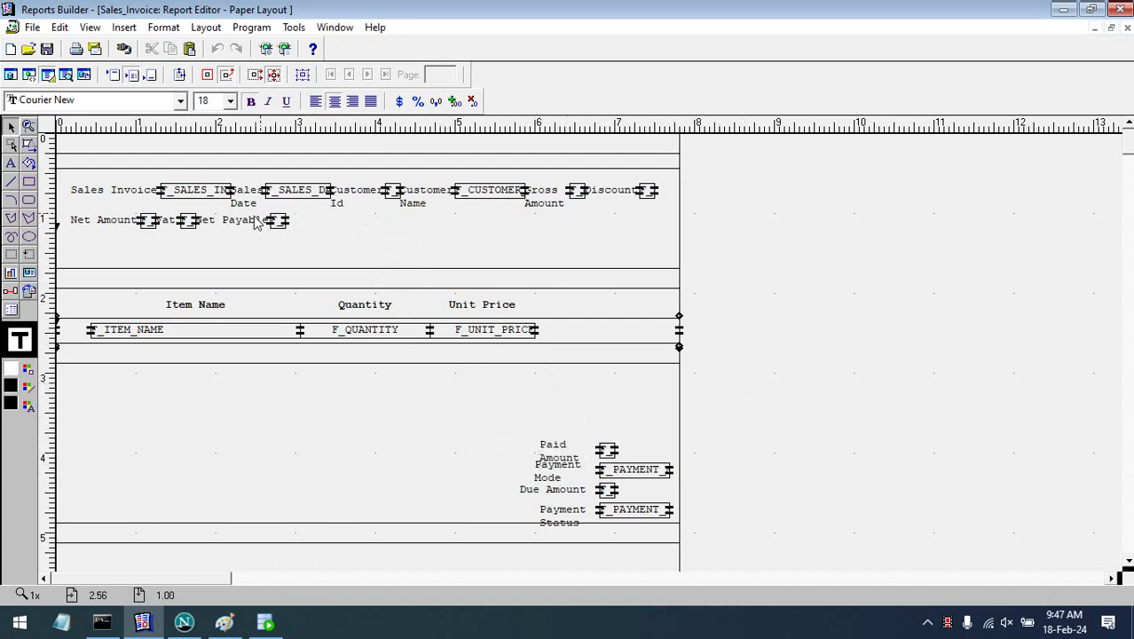
pyautogui.click(278, 223)
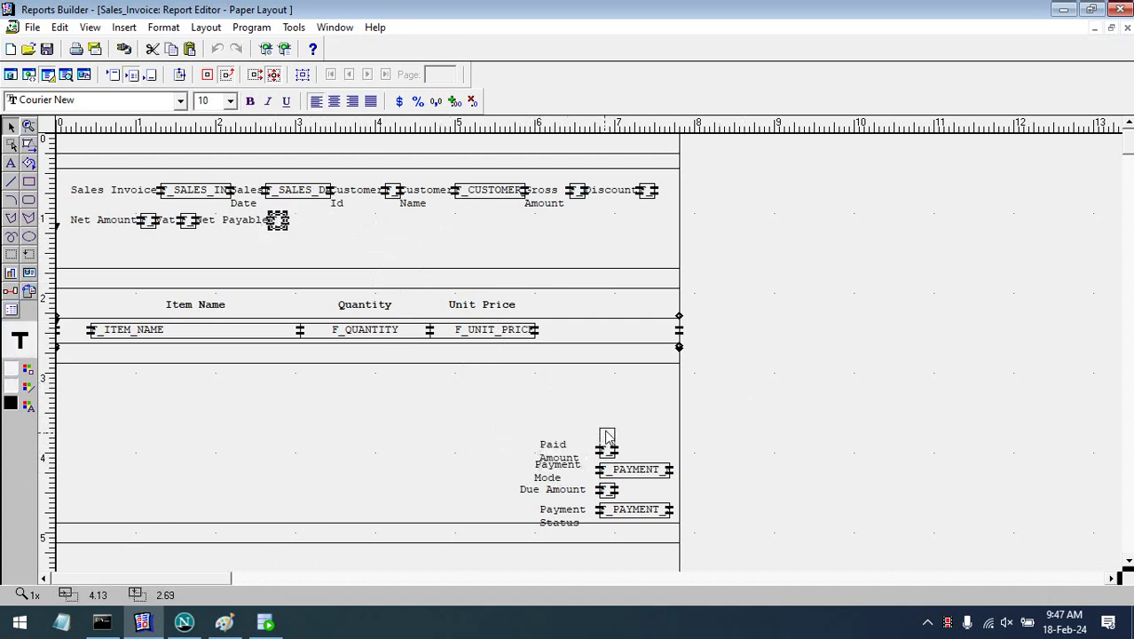
pyautogui.moveTo(606, 431); pyautogui.dragTo(606, 426)
pyautogui.moveTo(238, 222); pyautogui.dragTo(554, 432)
# - Stack the Vat and Net Amount labels and fields, plus the Discount field, higher in the column
pyautogui.click(195, 222)
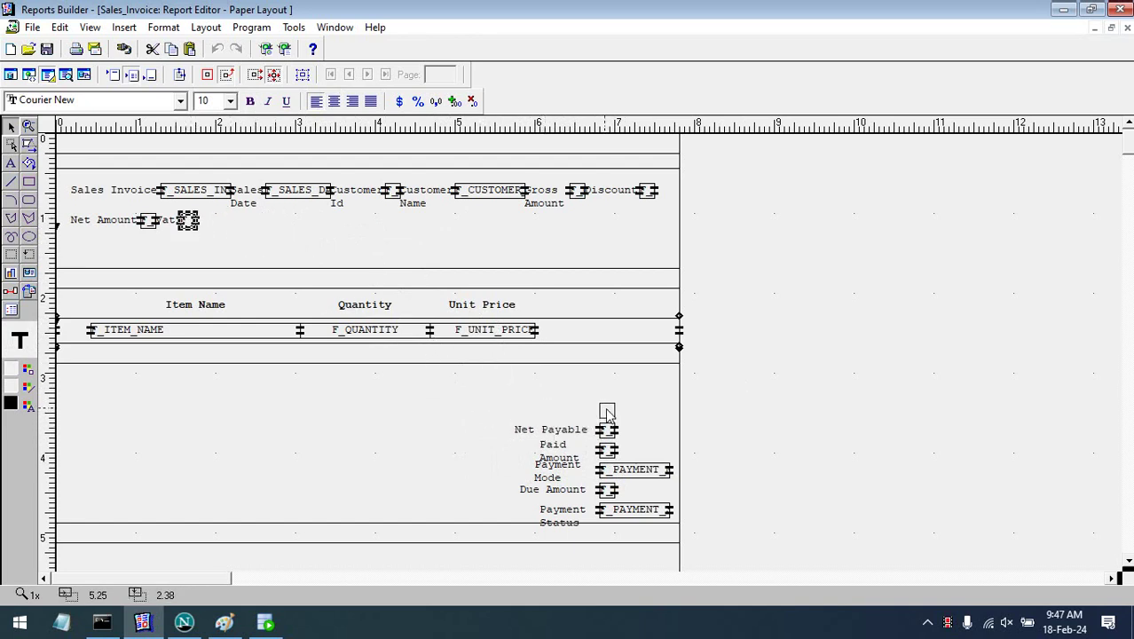
pyautogui.moveTo(607, 411); pyautogui.dragTo(607, 410)
pyautogui.moveTo(175, 229); pyautogui.dragTo(571, 414)
pyautogui.moveTo(154, 229); pyautogui.dragTo(610, 398)
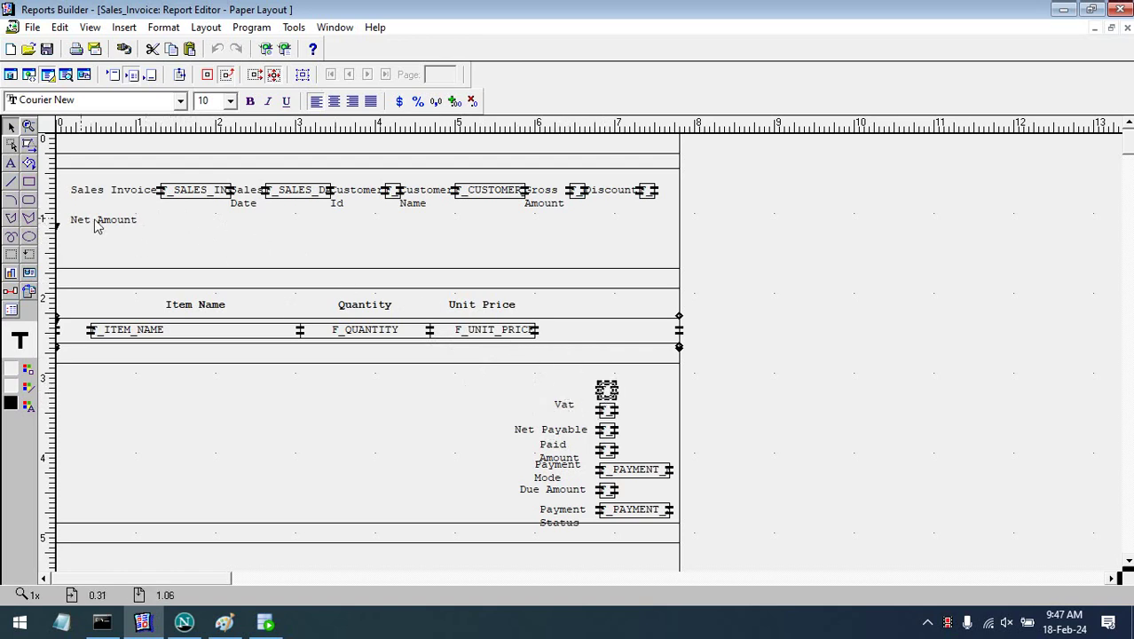
pyautogui.moveTo(116, 222); pyautogui.dragTo(519, 395)
pyautogui.moveTo(551, 395); pyautogui.dragTo(548, 393)
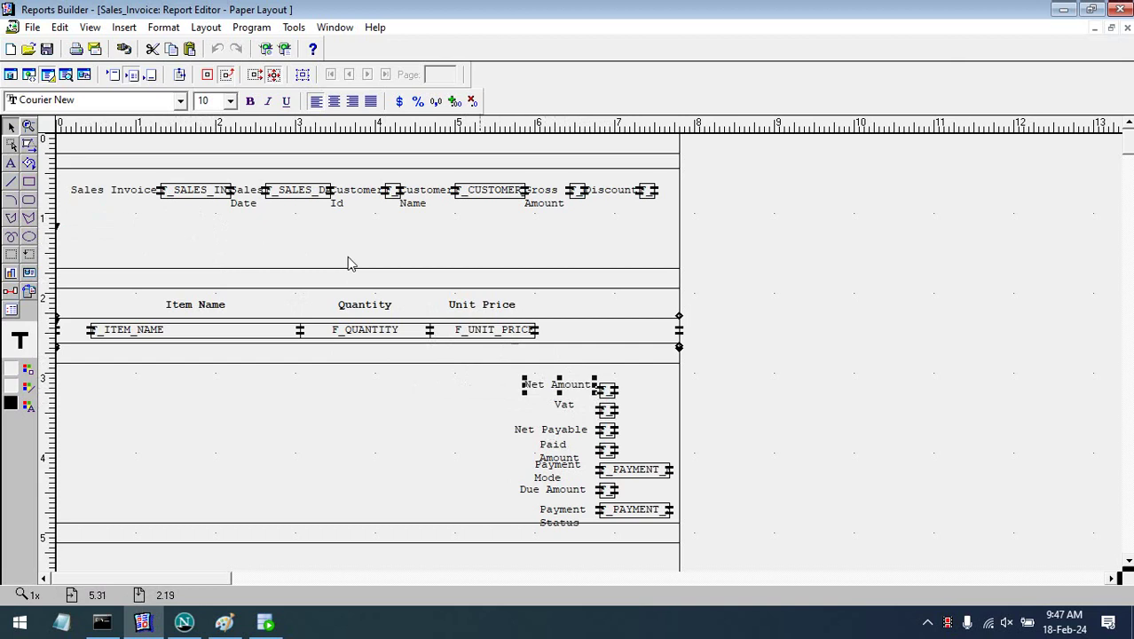
pyautogui.click(648, 191)
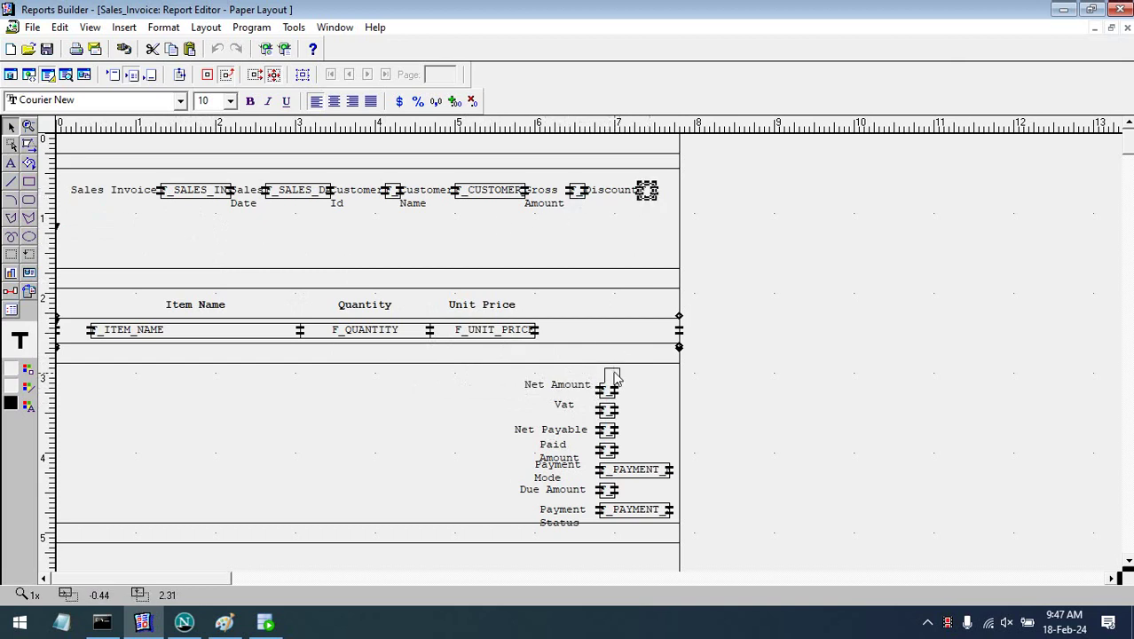
pyautogui.moveTo(619, 376); pyautogui.dragTo(619, 376)
pyautogui.click(769, 372)
# - Move the whole item rows band up to close the gap below the header
pyautogui.moveTo(832, 374); pyautogui.dragTo(62, 244)
pyautogui.moveTo(217, 304); pyautogui.dragTo(215, 280)
pyautogui.click(850, 304)
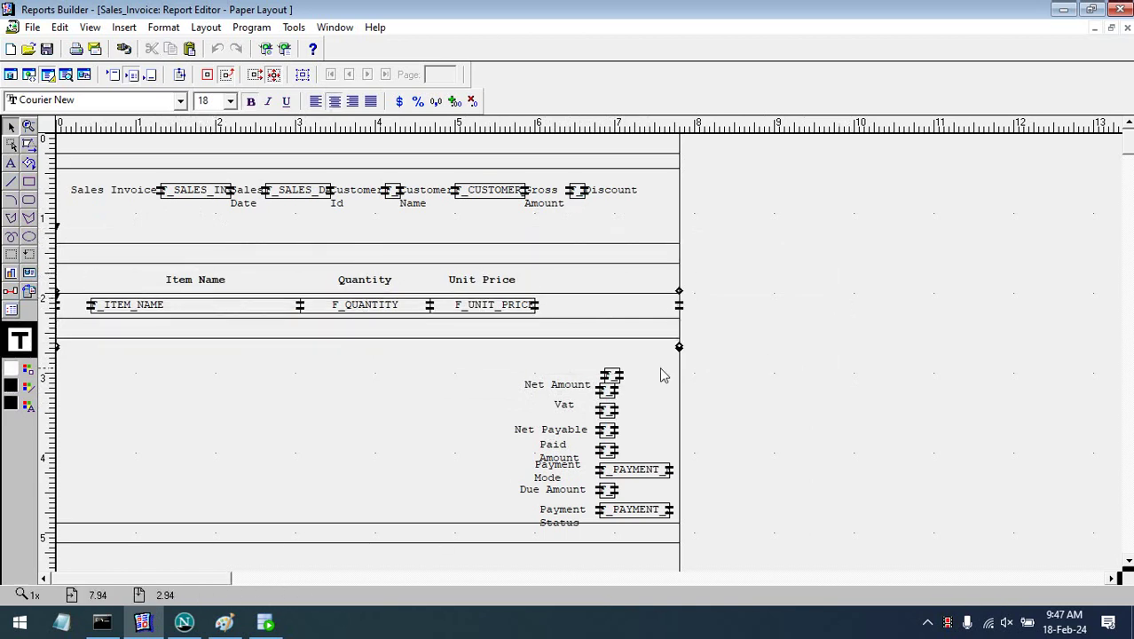
# - Align the Discount field and label, then place Gross Amount above Discount
pyautogui.click(613, 376)
pyautogui.moveTo(613, 377); pyautogui.dragTo(609, 376)
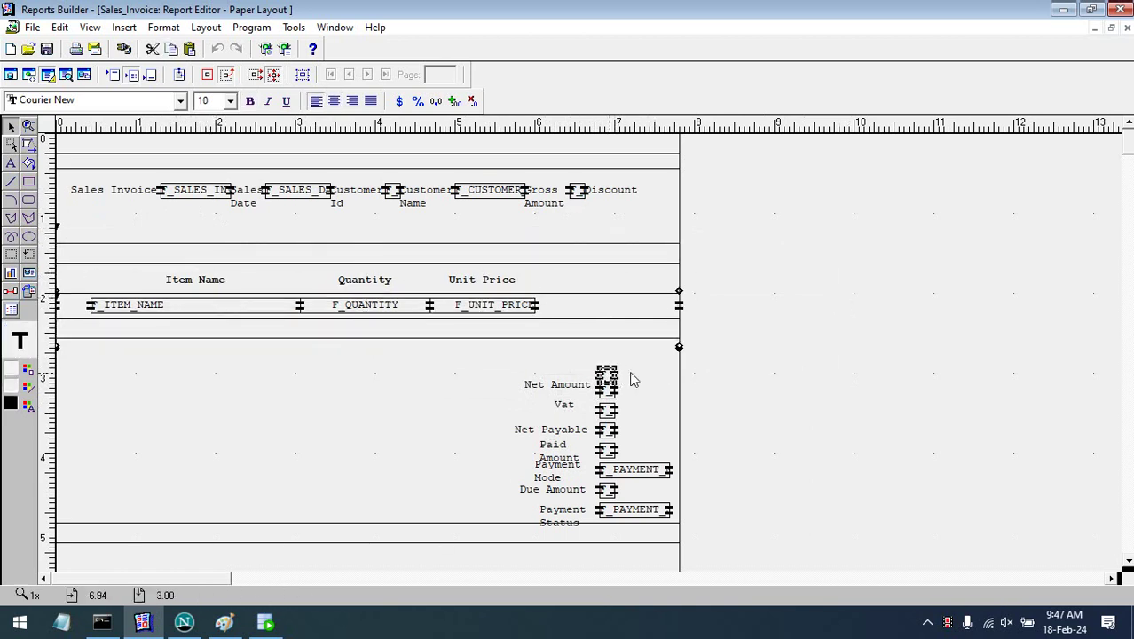
pyautogui.moveTo(603, 194); pyautogui.dragTo(605, 369)
pyautogui.click(578, 193)
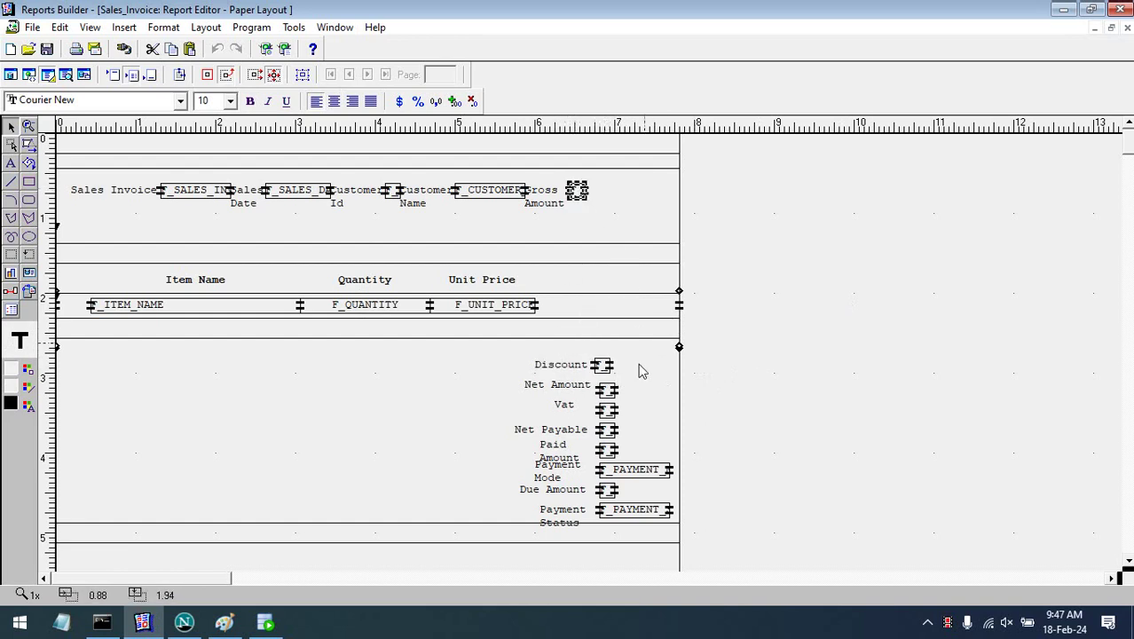
pyautogui.moveTo(603, 352); pyautogui.dragTo(604, 352)
pyautogui.click(548, 206)
pyautogui.moveTo(544, 268); pyautogui.dragTo(562, 362)
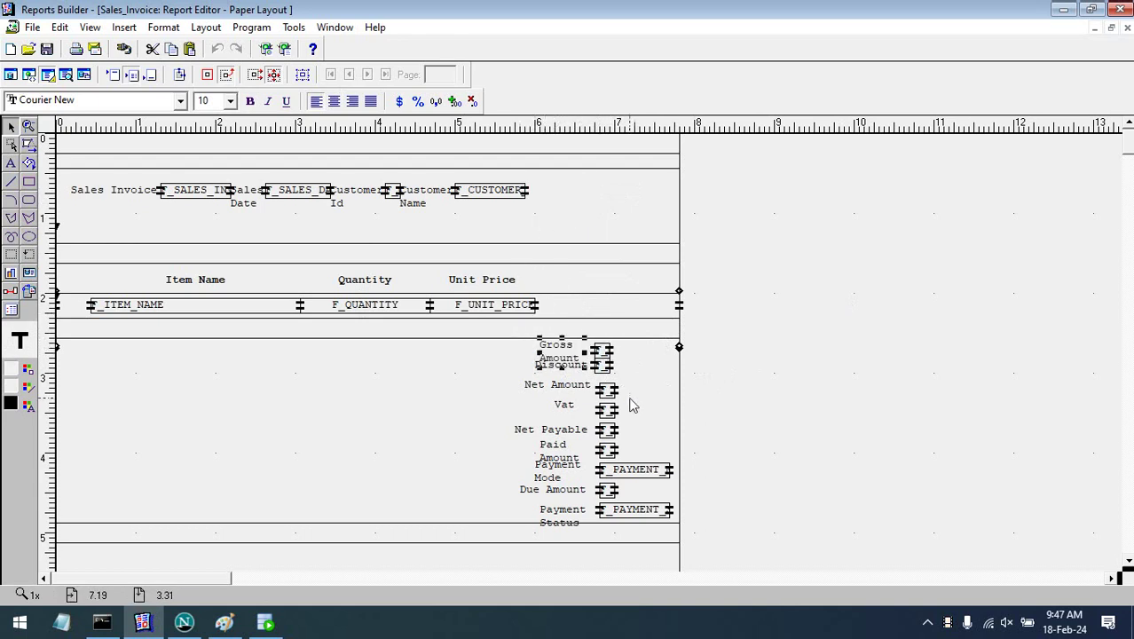
pyautogui.click(834, 322)
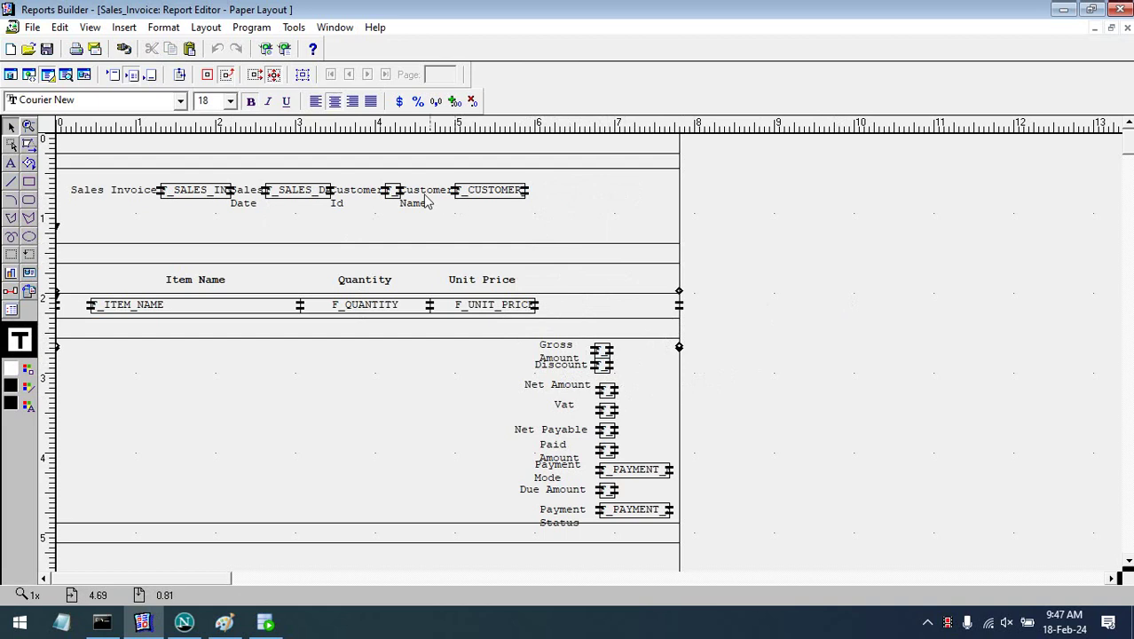
# - Move the Customer Id label and field into the row below Sales Invoice
pyautogui.moveTo(357, 198); pyautogui.dragTo(177, 223)
pyautogui.moveTo(392, 190); pyautogui.dragTo(113, 220)
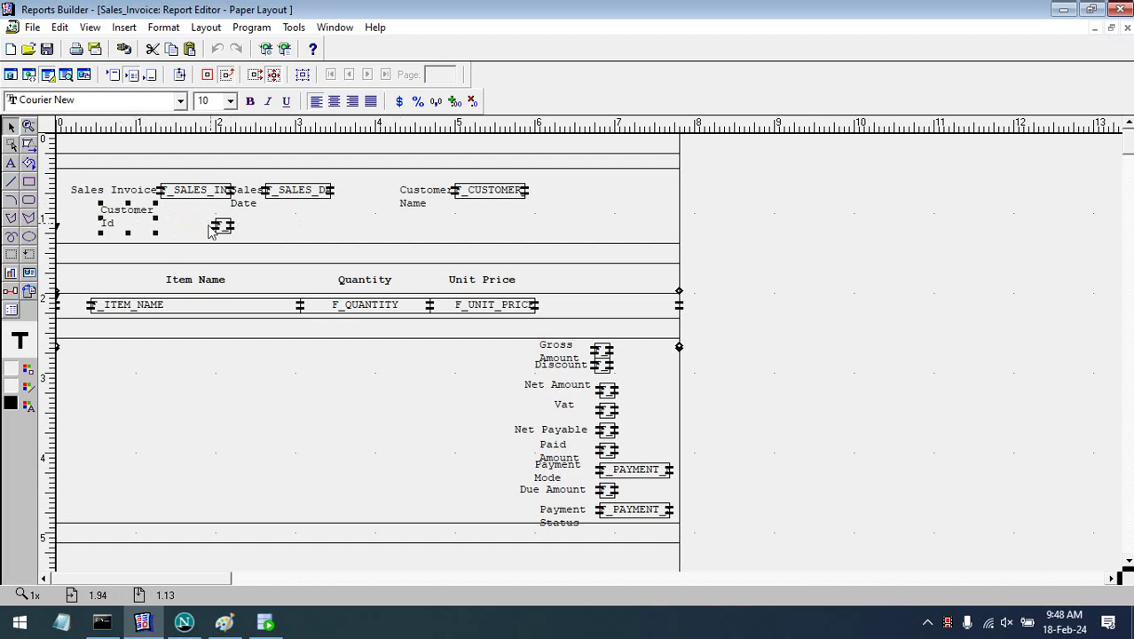
pyautogui.moveTo(223, 225); pyautogui.dragTo(203, 225)
pyautogui.moveTo(410, 213); pyautogui.dragTo(385, 232)
# - Stack Sales Date above Customer Name on the right side of the header
pyautogui.moveTo(493, 197); pyautogui.dragTo(497, 222)
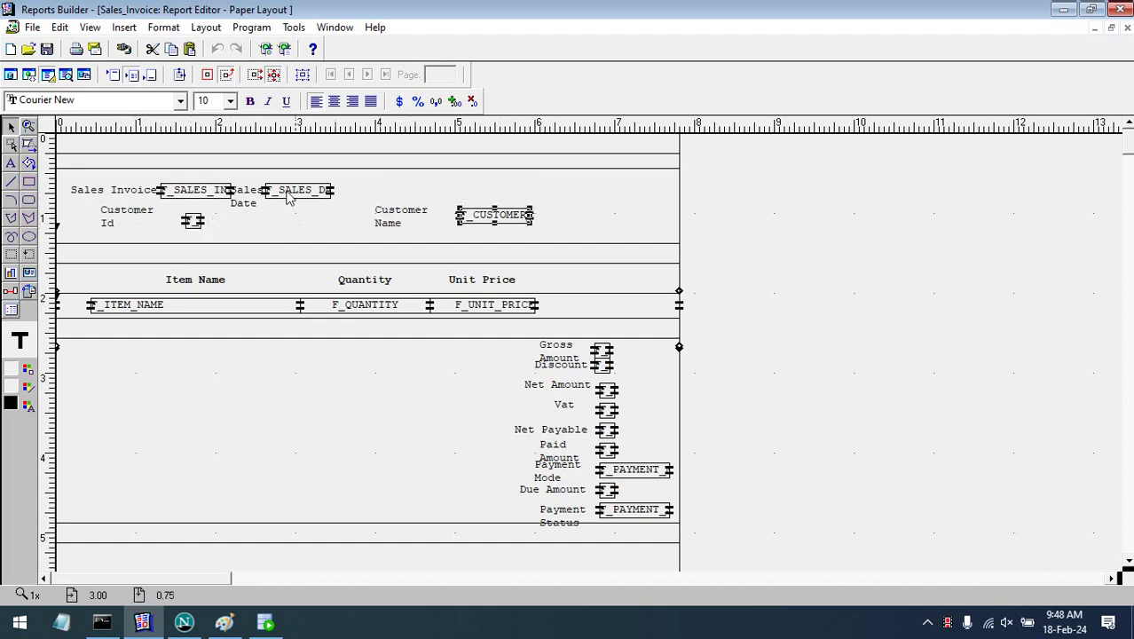
pyautogui.moveTo(290, 197); pyautogui.dragTo(484, 197)
pyautogui.moveTo(277, 197); pyautogui.dragTo(412, 197)
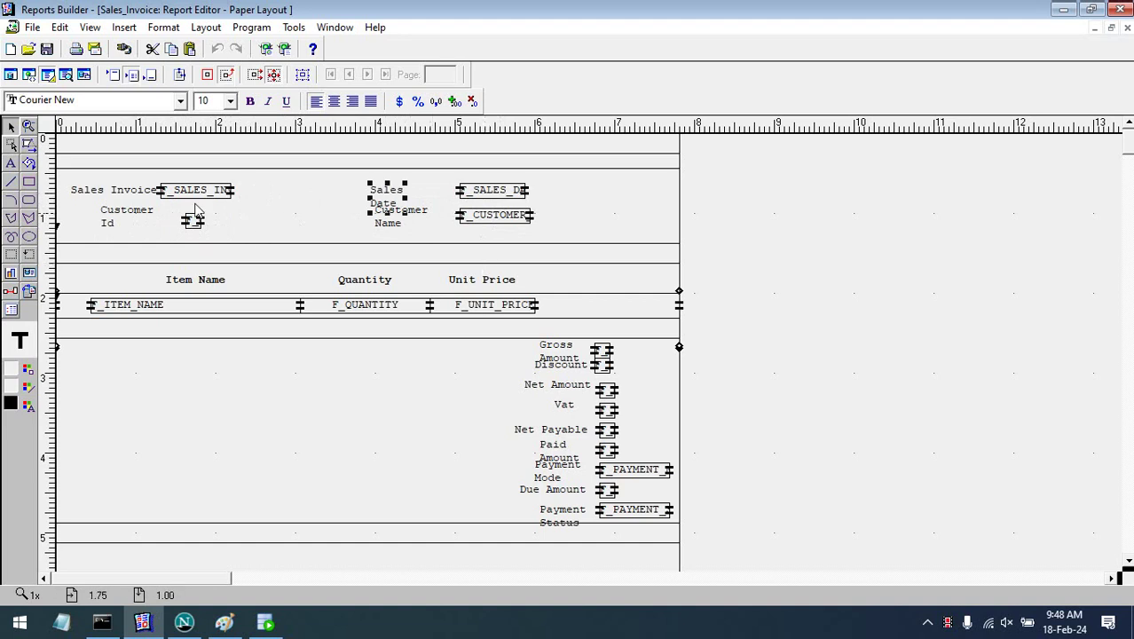
# - Widen the F_SALES_INVOICE field and select all the header labels and fields
pyautogui.click(227, 194)
pyautogui.moveTo(231, 194); pyautogui.dragTo(285, 195)
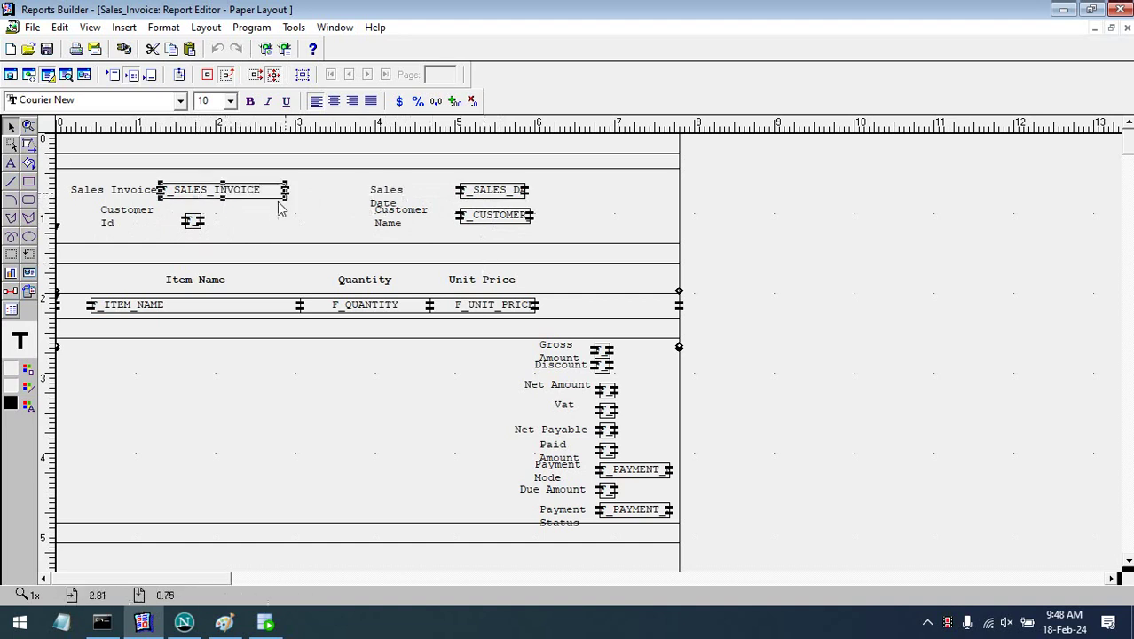
pyautogui.click(874, 243)
pyautogui.moveTo(849, 235); pyautogui.dragTo(53, 153)
# - Make the header items, including the Customer Id label, 12-point bold
pyautogui.write('12')
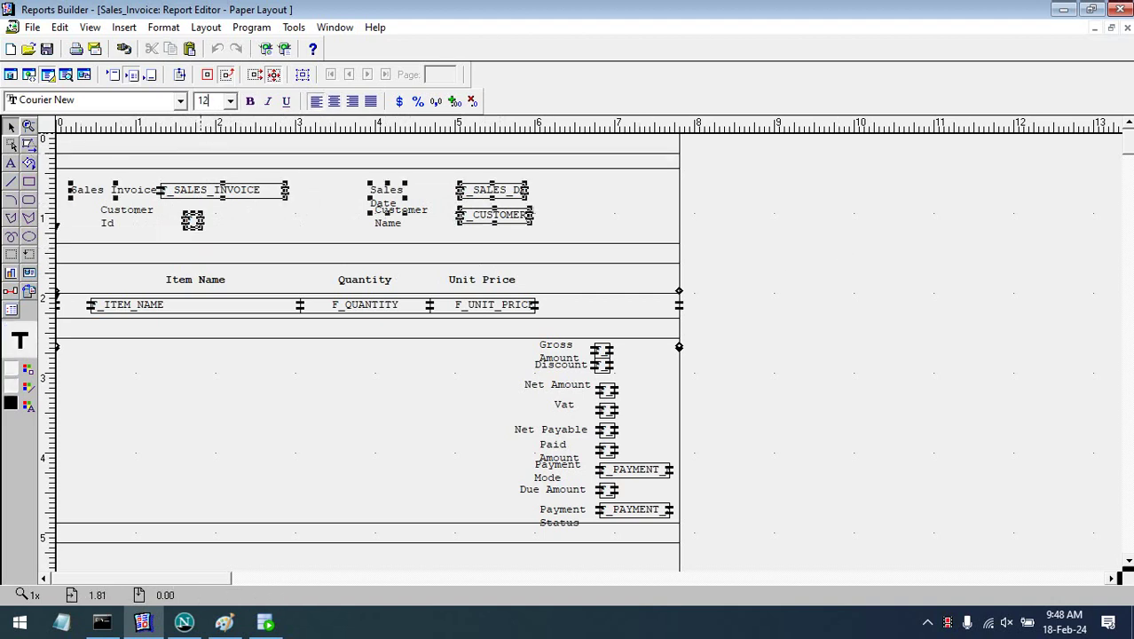
pyautogui.press('Return')
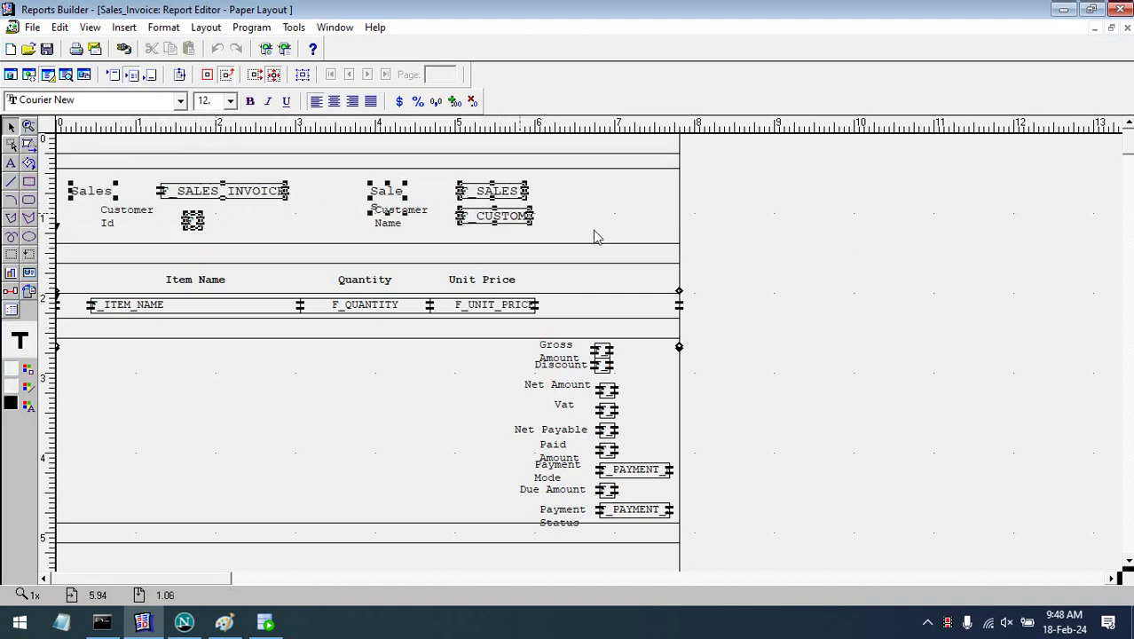
pyautogui.keyDown('shift'); pyautogui.click(125, 218); pyautogui.keyUp('shift')
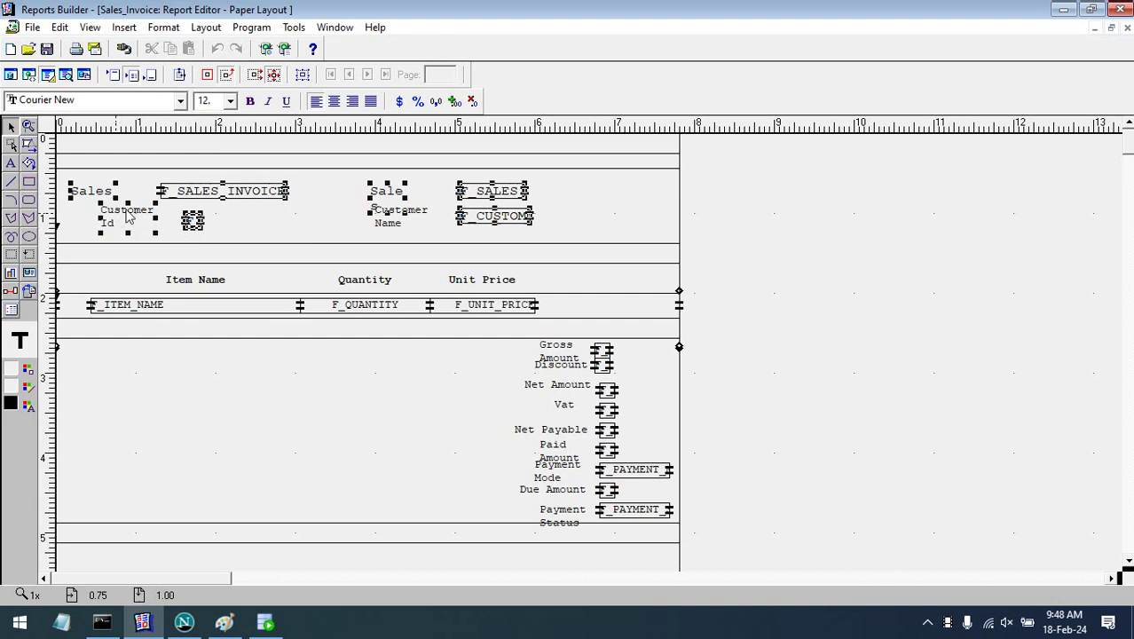
pyautogui.click(213, 100)
pyautogui.write('12')
pyautogui.press('Return')
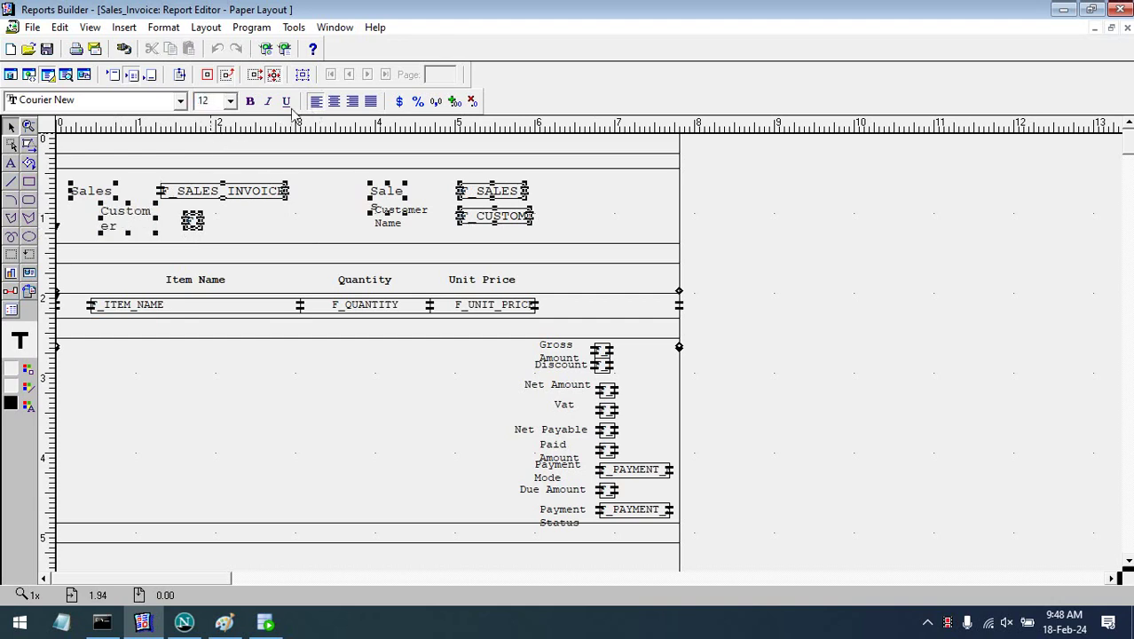
pyautogui.click(250, 101)
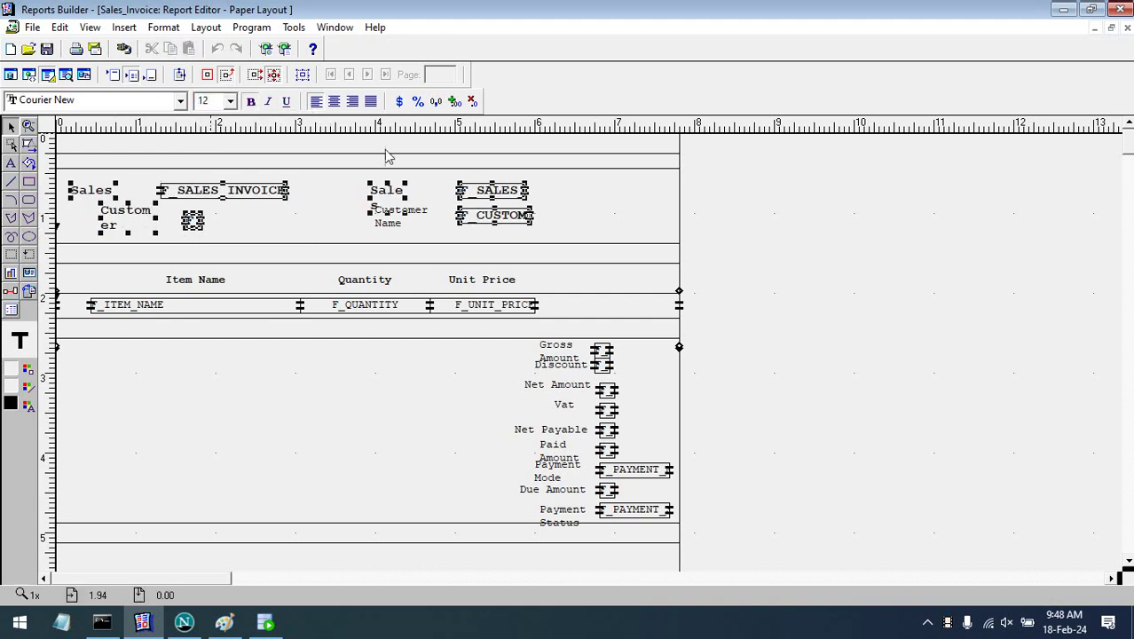
# - Set the Customer Name label to 12 point
pyautogui.click(752, 246)
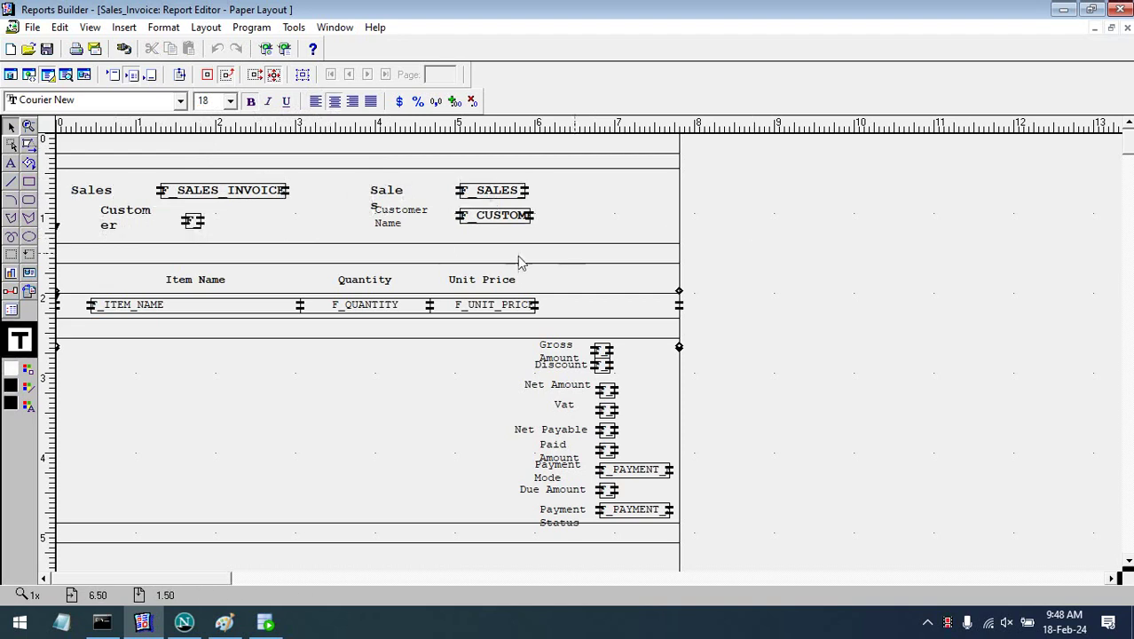
pyautogui.click(417, 223)
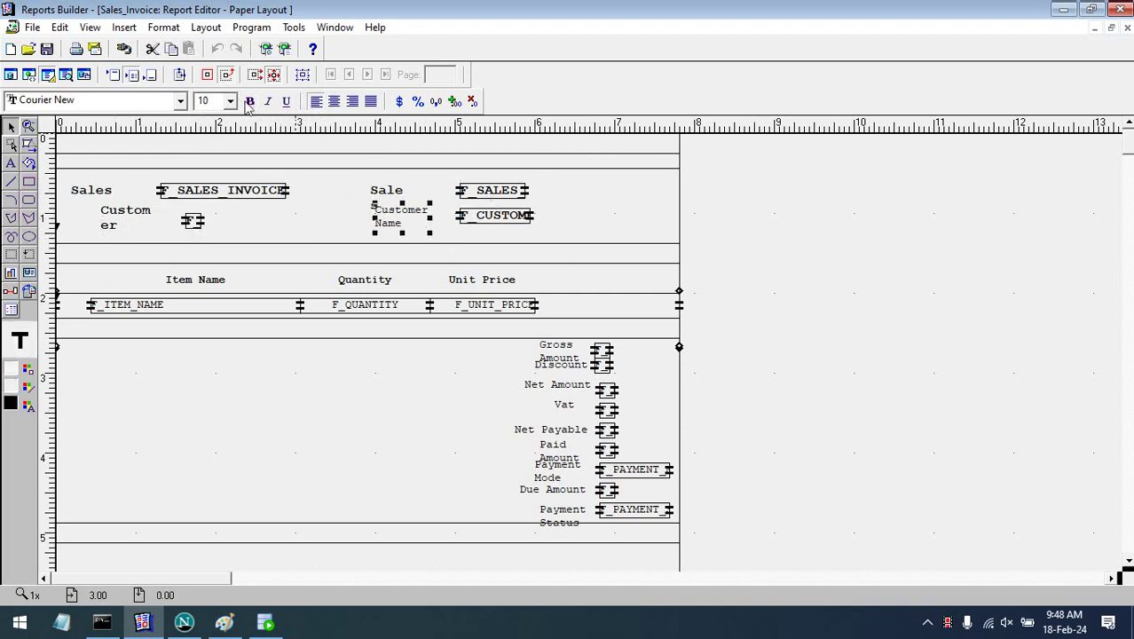
pyautogui.click(230, 101)
pyautogui.click(213, 162)
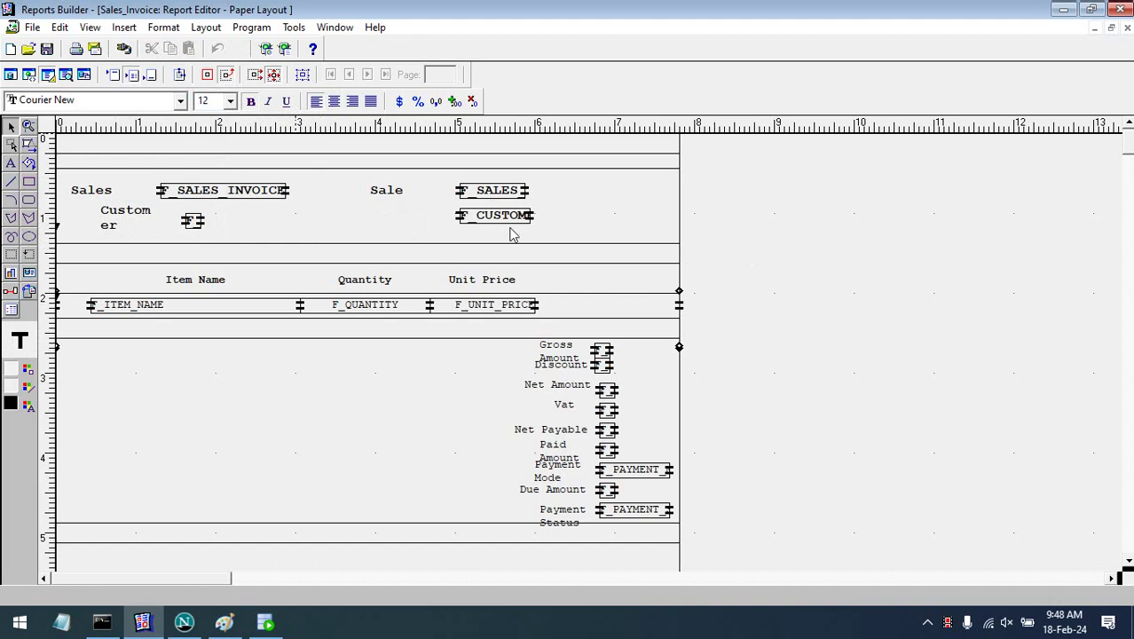
# - Widen the label to read 'Sales Invoice :', nudge F_SALES_INVOICE right, and widen the Sales Date label
pyautogui.click(110, 190)
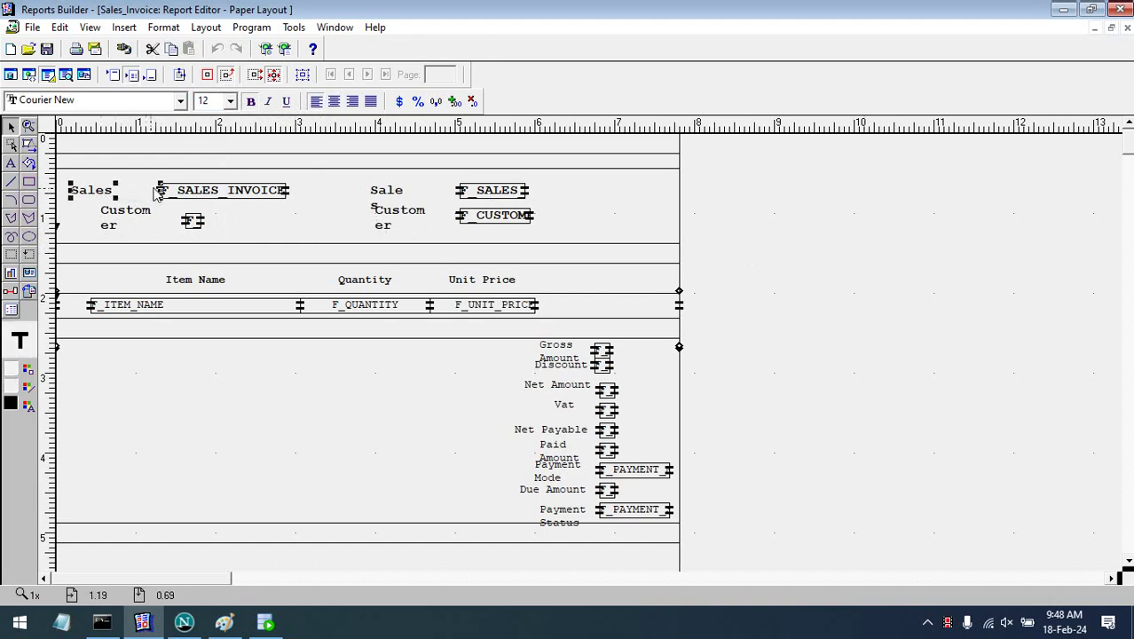
pyautogui.moveTo(162, 194); pyautogui.dragTo(182, 197)
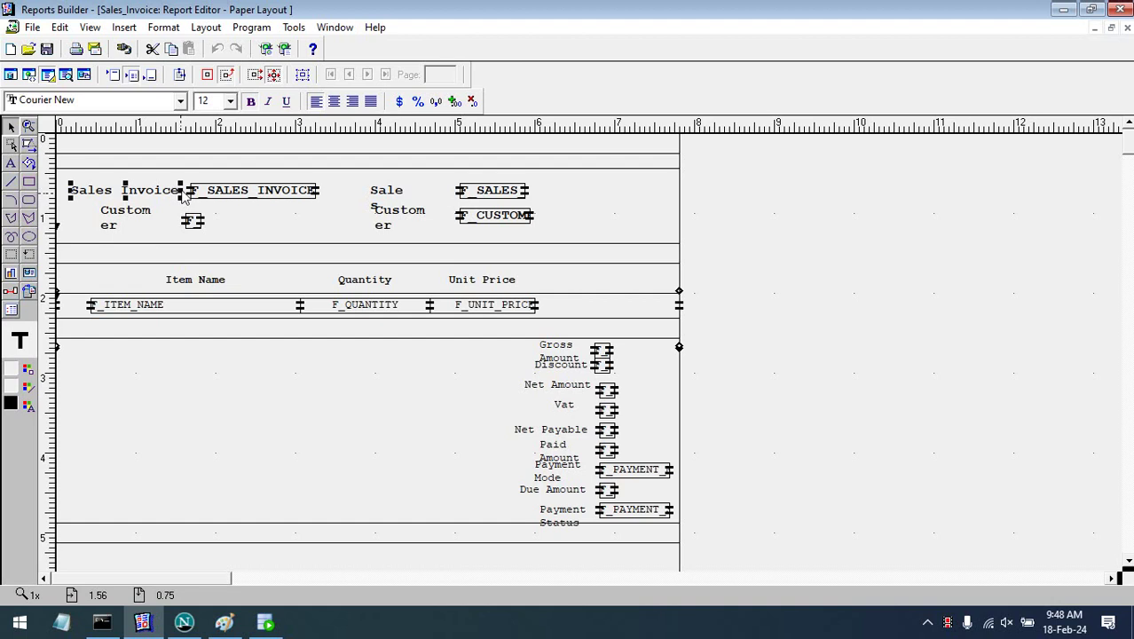
pyautogui.click(221, 195)
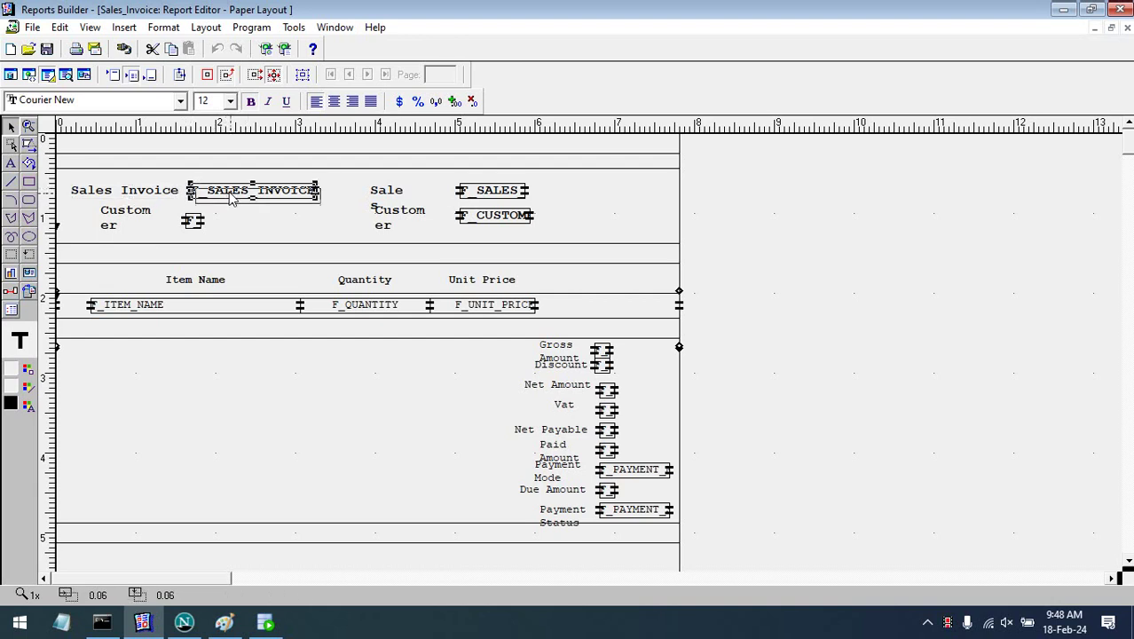
pyautogui.click(149, 194)
pyautogui.moveTo(222, 194); pyautogui.dragTo(226, 193)
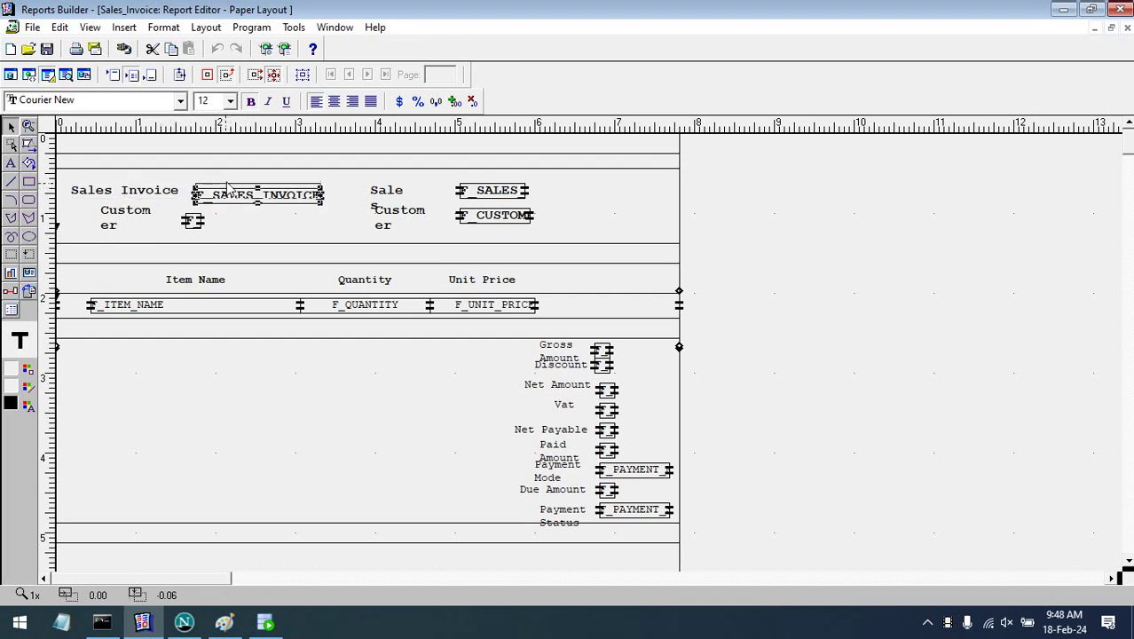
pyautogui.click(149, 197)
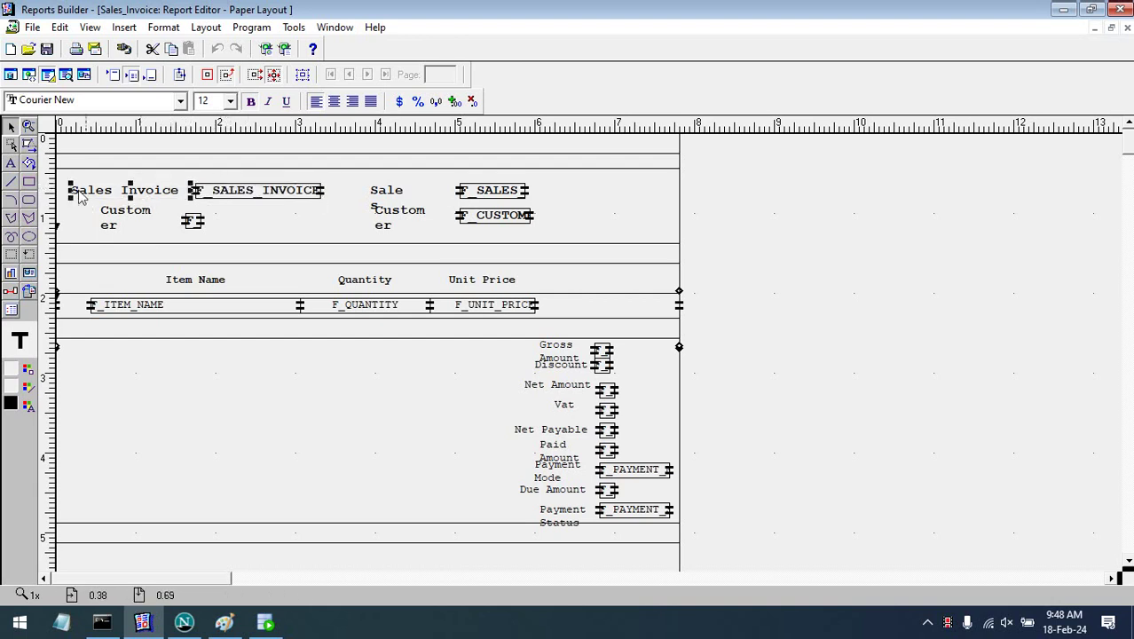
pyautogui.click(187, 189)
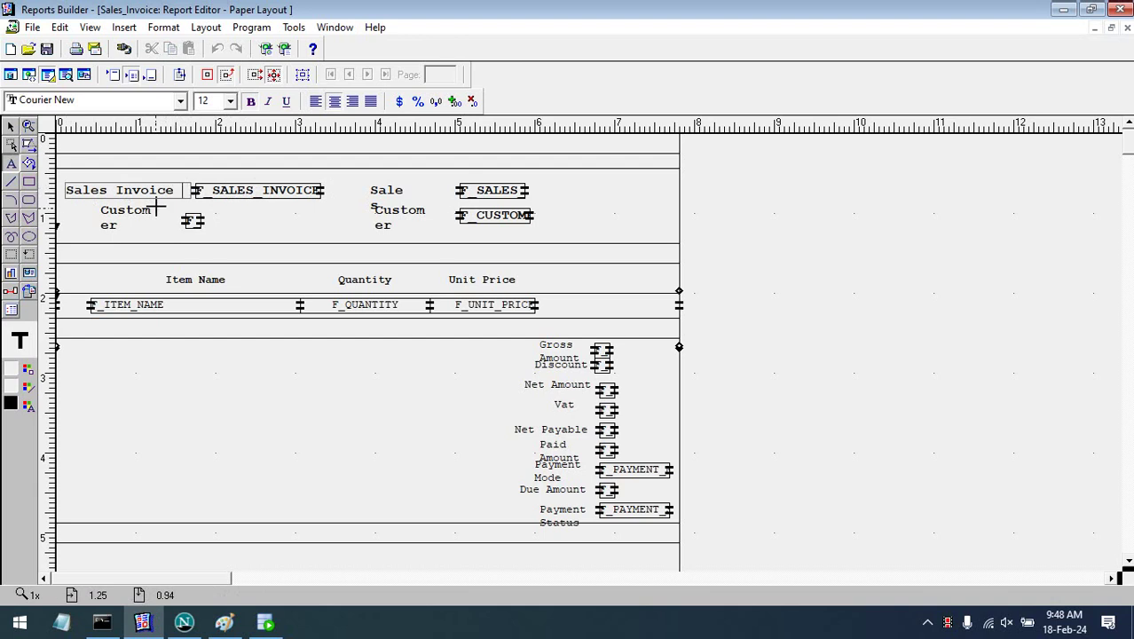
pyautogui.click(312, 251)
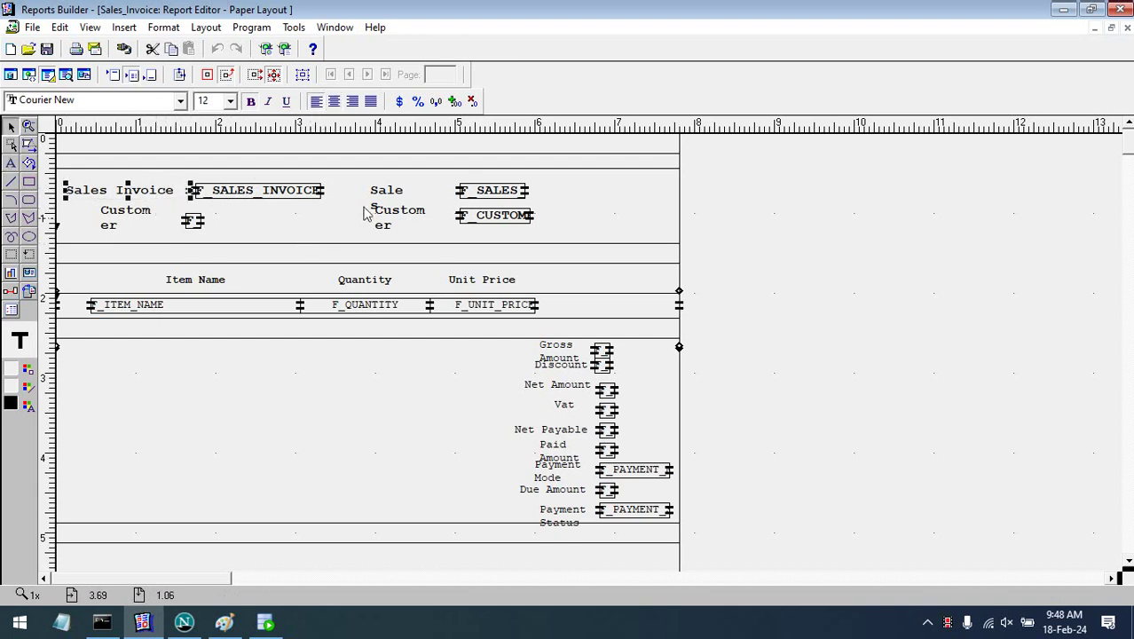
pyautogui.click(396, 204)
pyautogui.moveTo(405, 203); pyautogui.dragTo(348, 206)
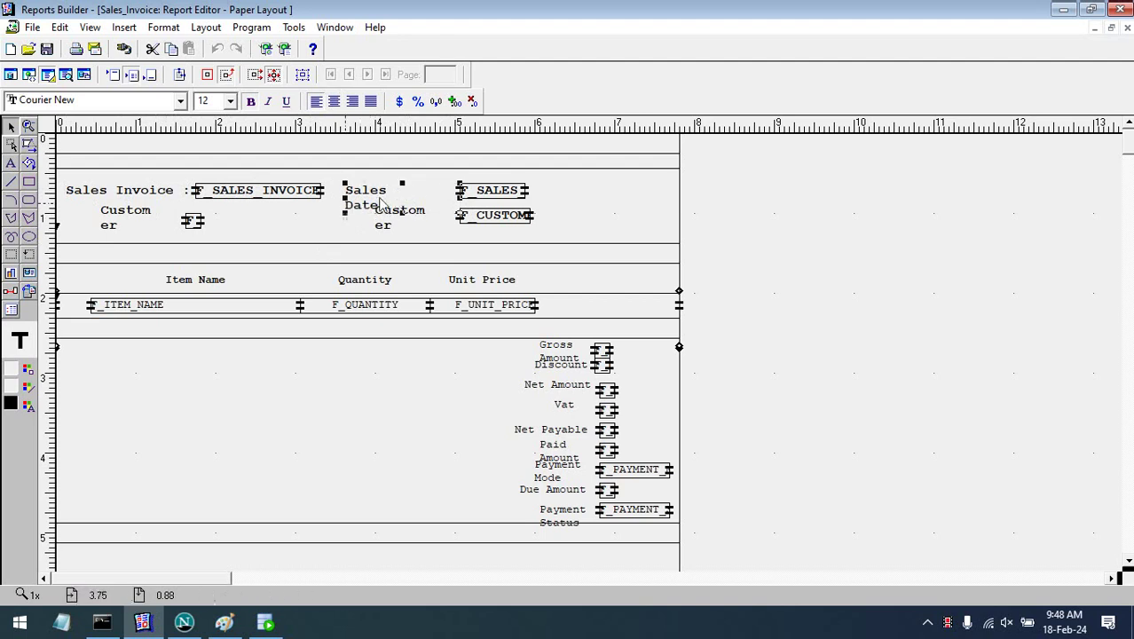
# - Join the label into one-line 'Sales Date:' and place F_SALES_DATE beside it
pyautogui.doubleClick(388, 195)
pyautogui.press('Delete')
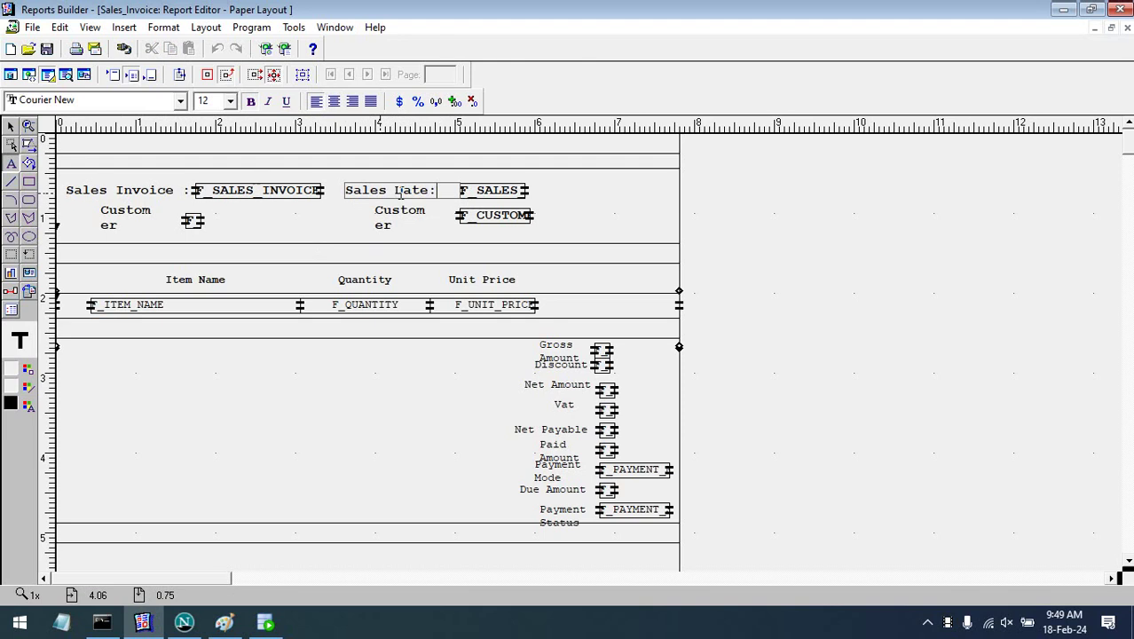
pyautogui.click(498, 321)
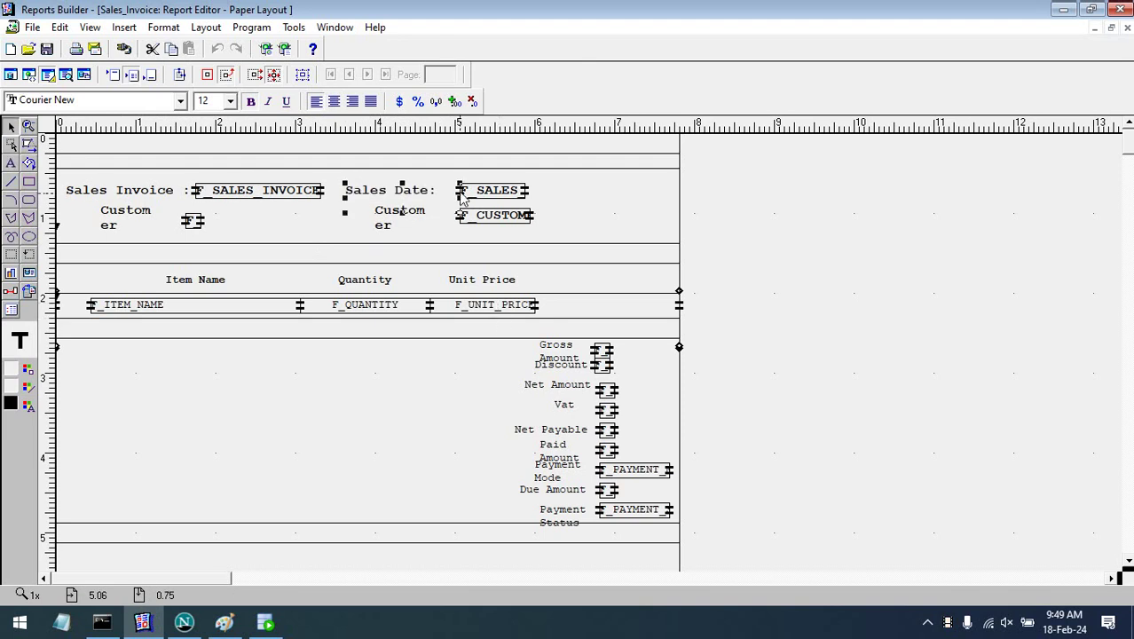
pyautogui.moveTo(400, 218); pyautogui.dragTo(406, 202)
pyautogui.click(522, 199)
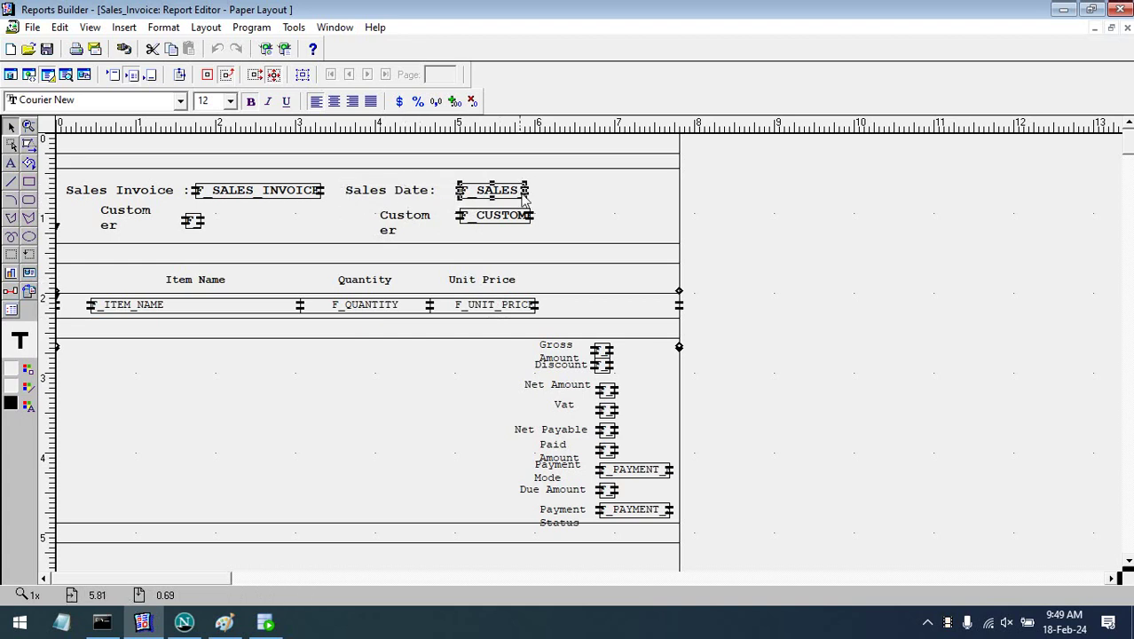
pyautogui.moveTo(527, 193)
pyautogui.mouseDown()
pyautogui.moveTo(590, 193)
pyautogui.moveTo(508, 199)
pyautogui.mouseUp()
# - Widen F_CUSTOMER_NAME, make the label one-line 'Customer Name:', and move the field beside it
pyautogui.click(495, 219)
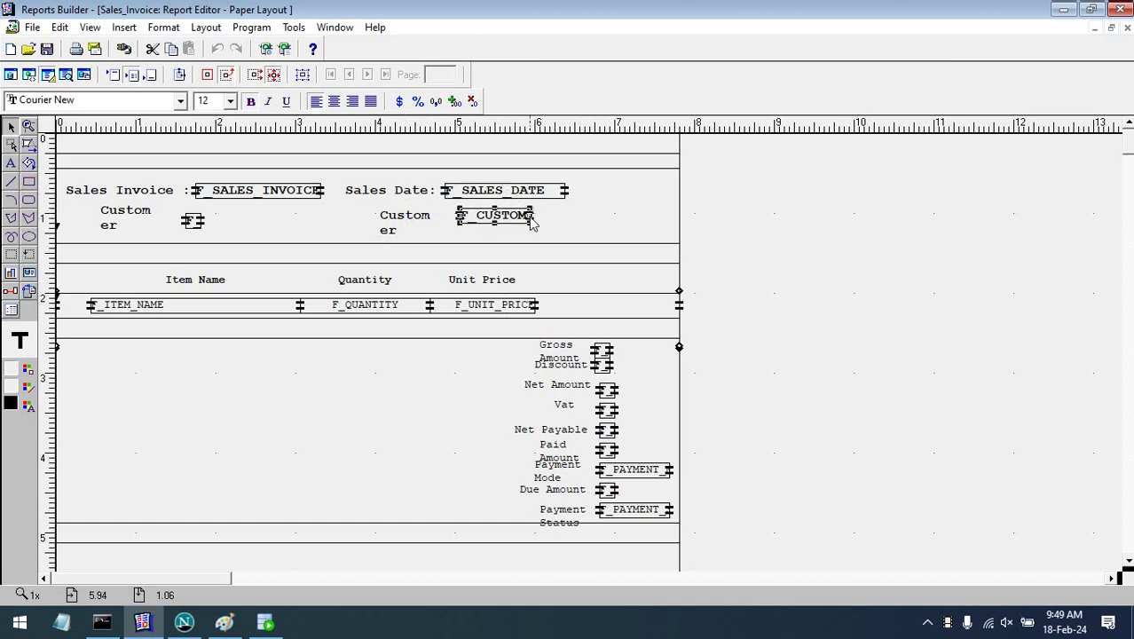
pyautogui.moveTo(636, 229); pyautogui.dragTo(656, 222)
pyautogui.click(405, 222)
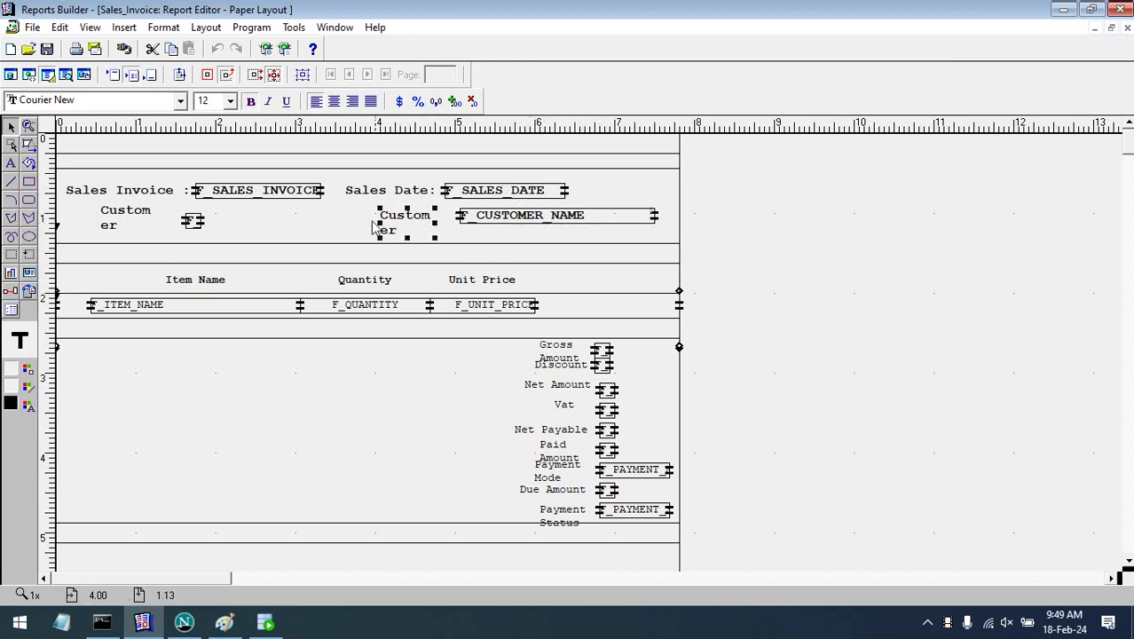
pyautogui.moveTo(381, 225); pyautogui.dragTo(309, 225)
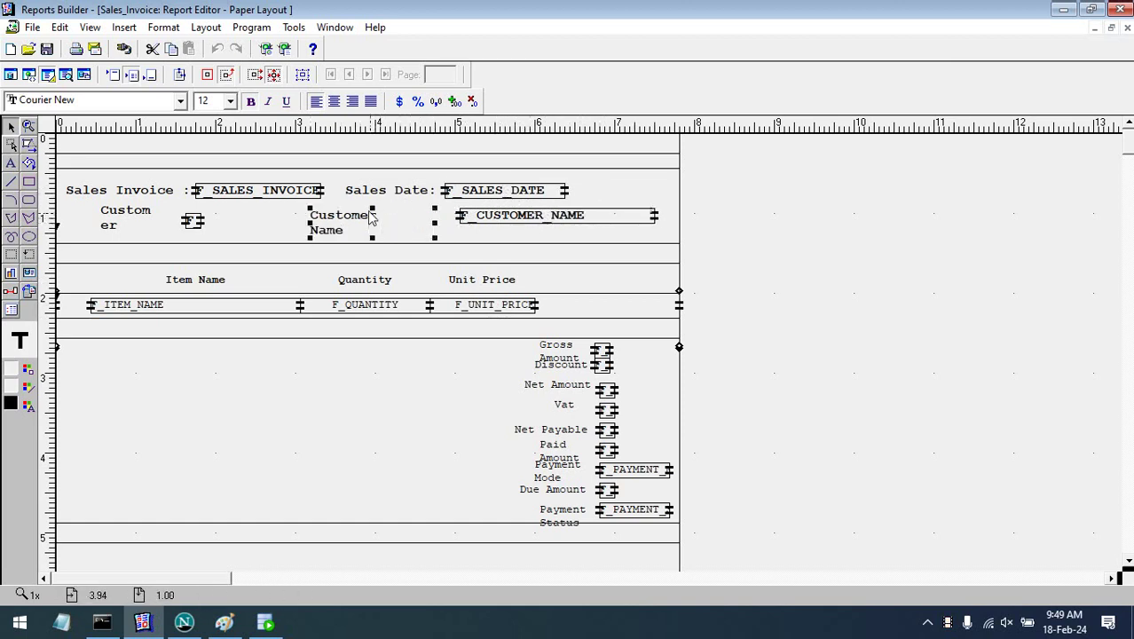
pyautogui.click(384, 218)
pyautogui.press('Delete')
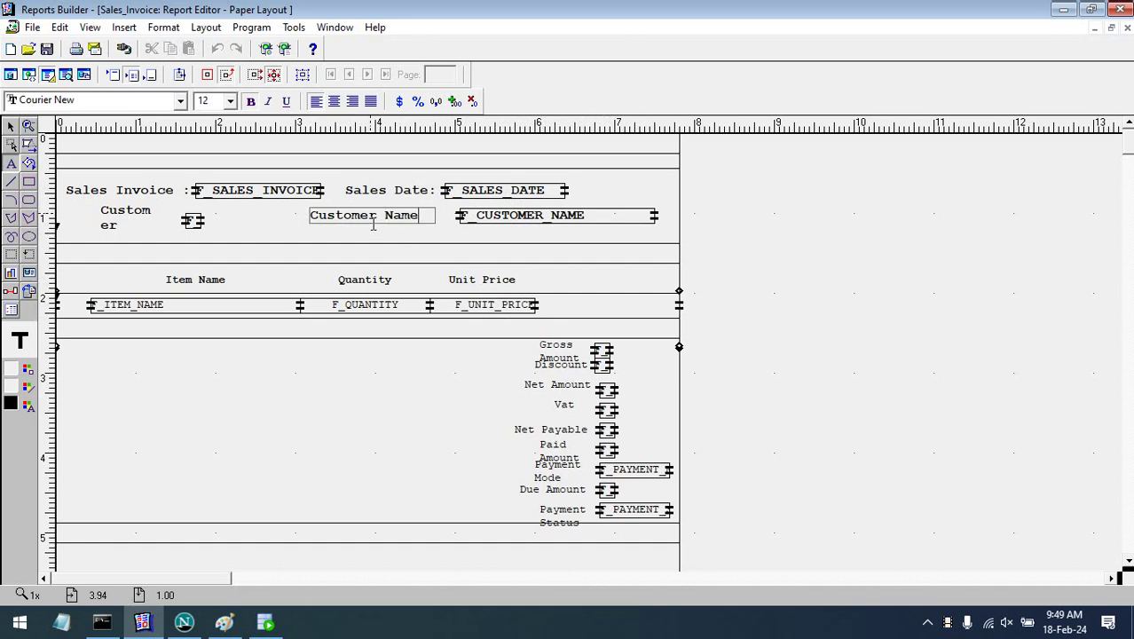
pyautogui.click(397, 238)
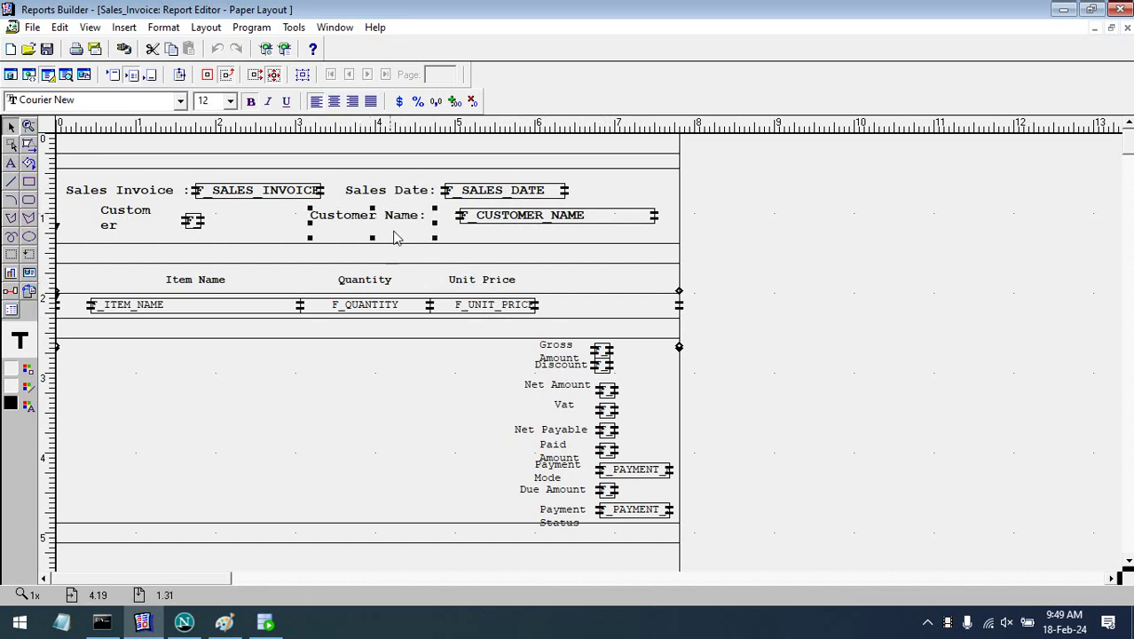
pyautogui.moveTo(372, 238)
pyautogui.mouseDown()
pyautogui.moveTo(374, 251)
pyautogui.moveTo(384, 228)
pyautogui.mouseUp()
pyautogui.moveTo(483, 216); pyautogui.dragTo(472, 217)
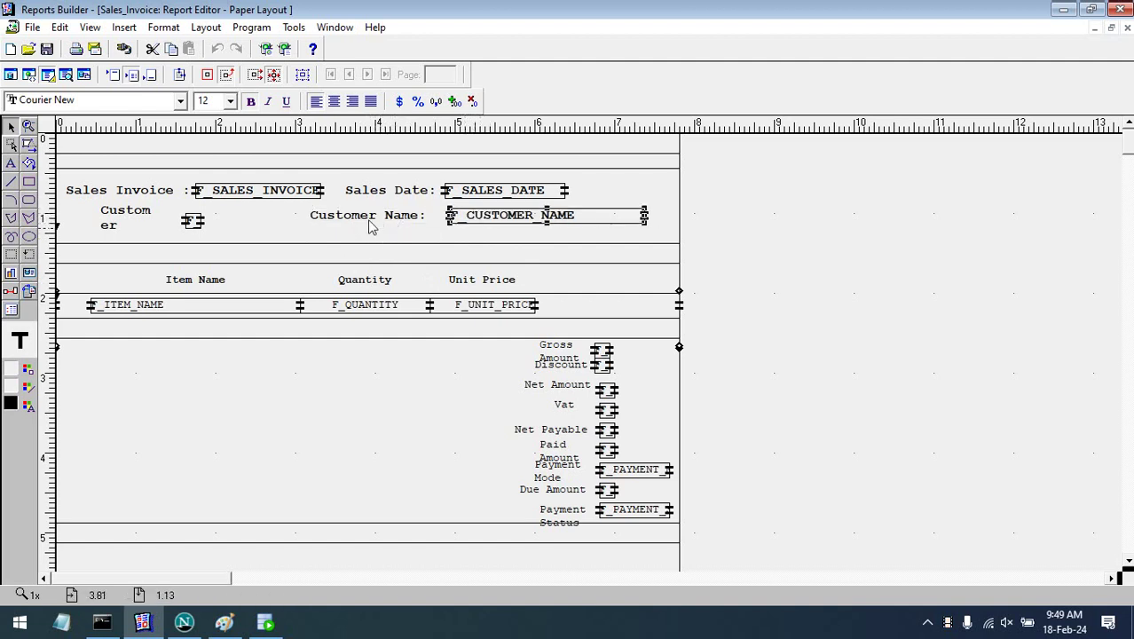
# - Widen the Customer Id label and edit its text to read 'Customer Id :' on one line
pyautogui.click(142, 226)
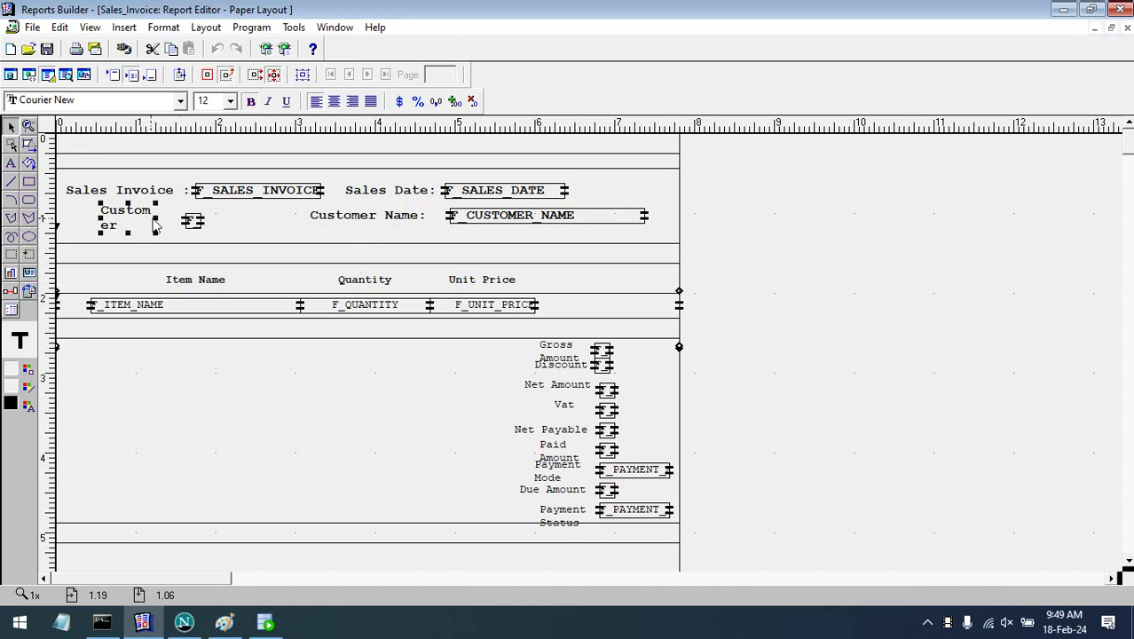
pyautogui.moveTo(157, 220); pyautogui.dragTo(181, 220)
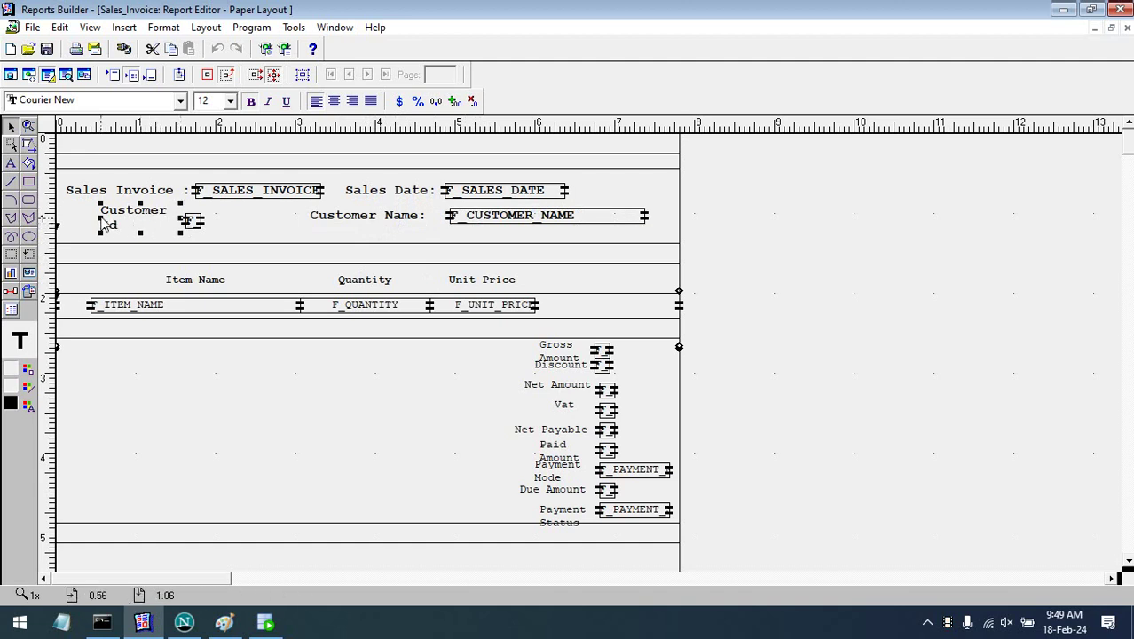
pyautogui.moveTo(102, 219); pyautogui.dragTo(85, 220)
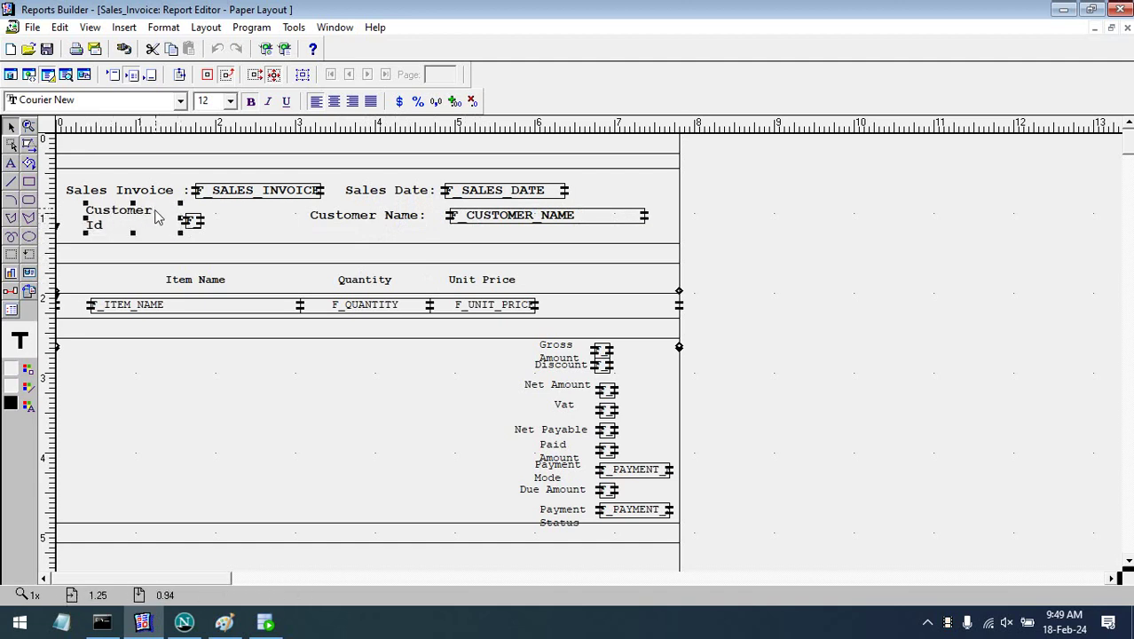
pyautogui.doubleClick(151, 215)
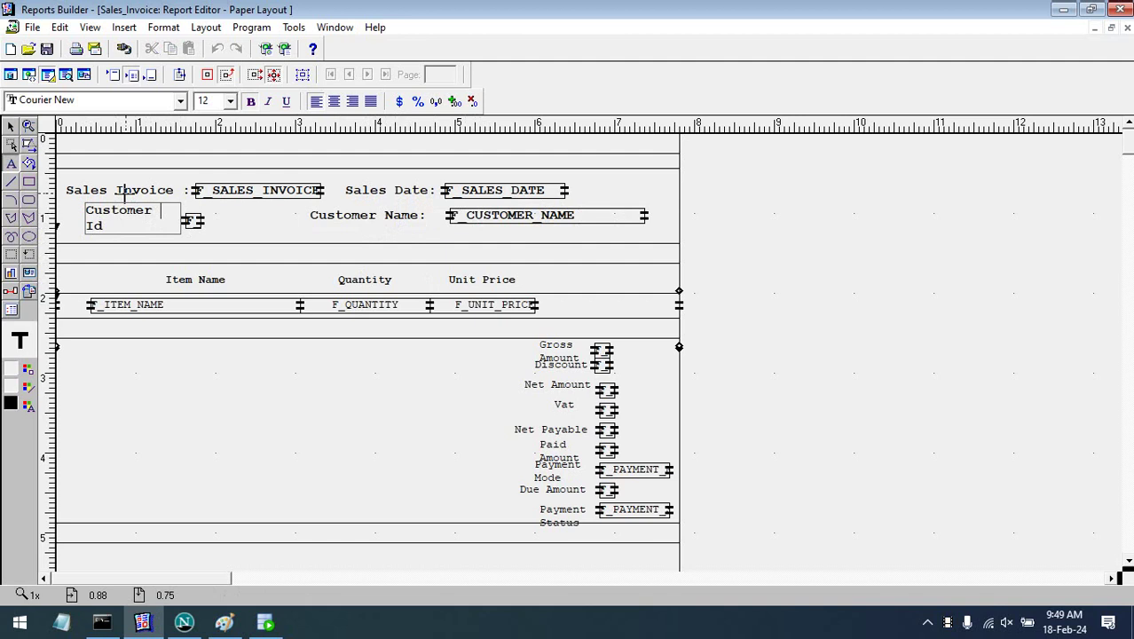
pyautogui.press('Delete')
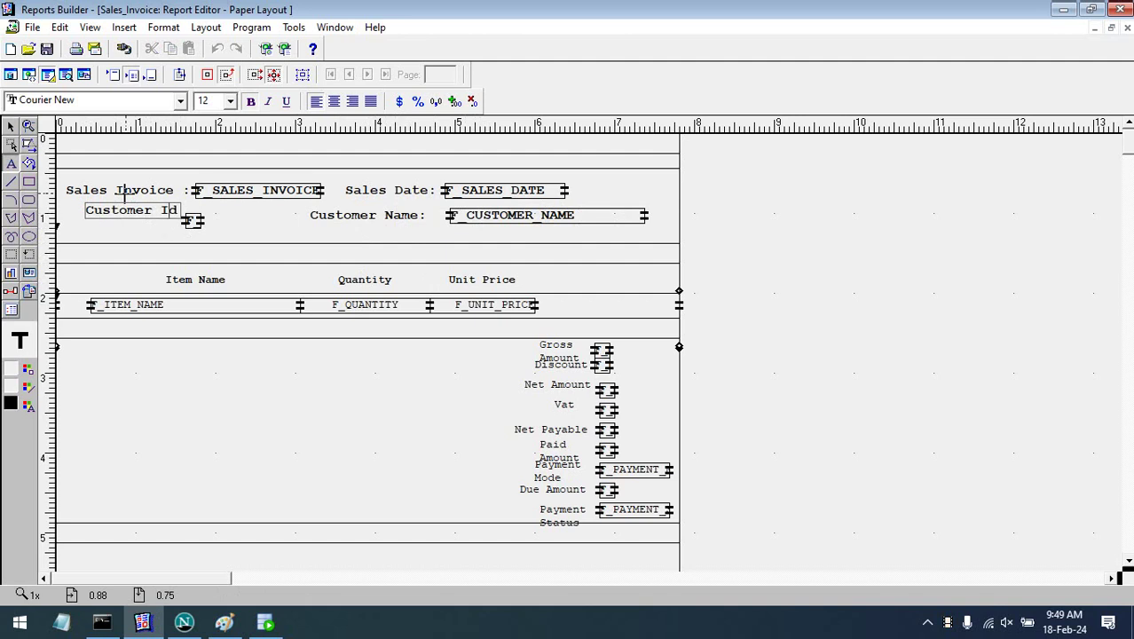
pyautogui.write(':')
pyautogui.click(93, 236)
# - Reposition the Customer Id label and nudge the header frame left against the page margin
pyautogui.moveTo(85, 219); pyautogui.dragTo(204, 220)
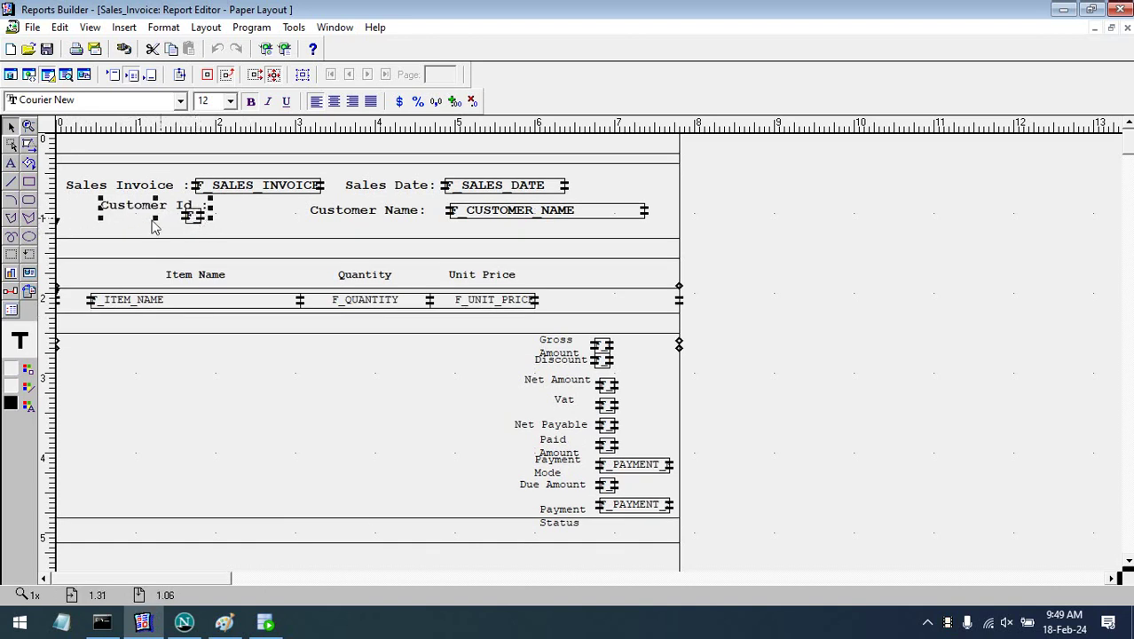
pyautogui.hotkey('ctrl', 'z')
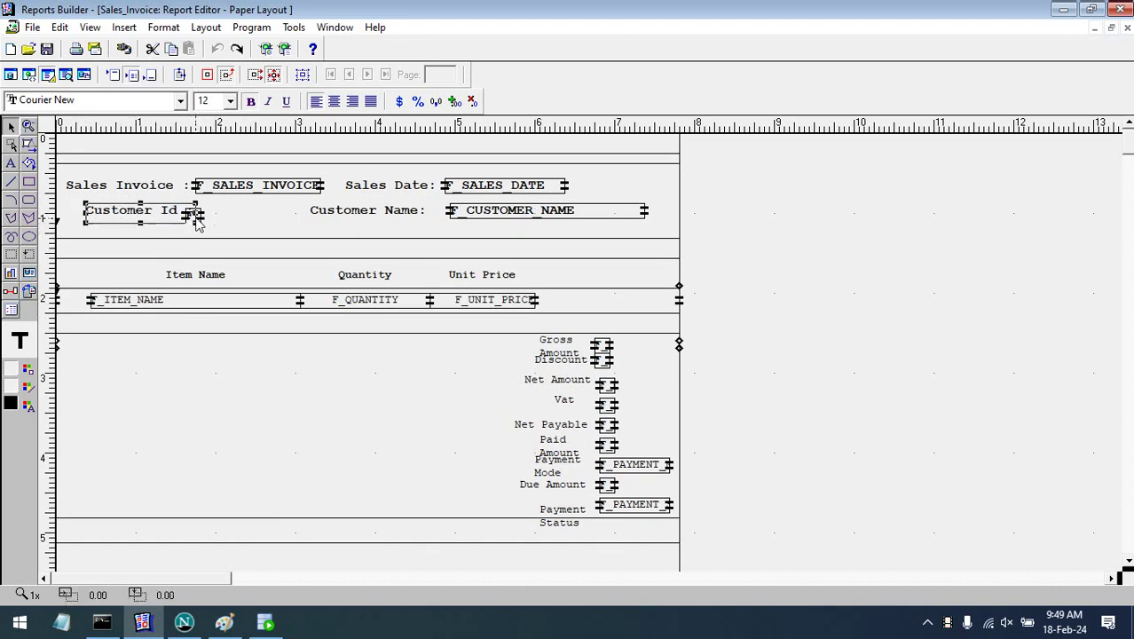
pyautogui.moveTo(197, 224)
pyautogui.mouseDown()
pyautogui.moveTo(178, 222)
pyautogui.moveTo(215, 220)
pyautogui.mouseUp()
pyautogui.click(193, 215)
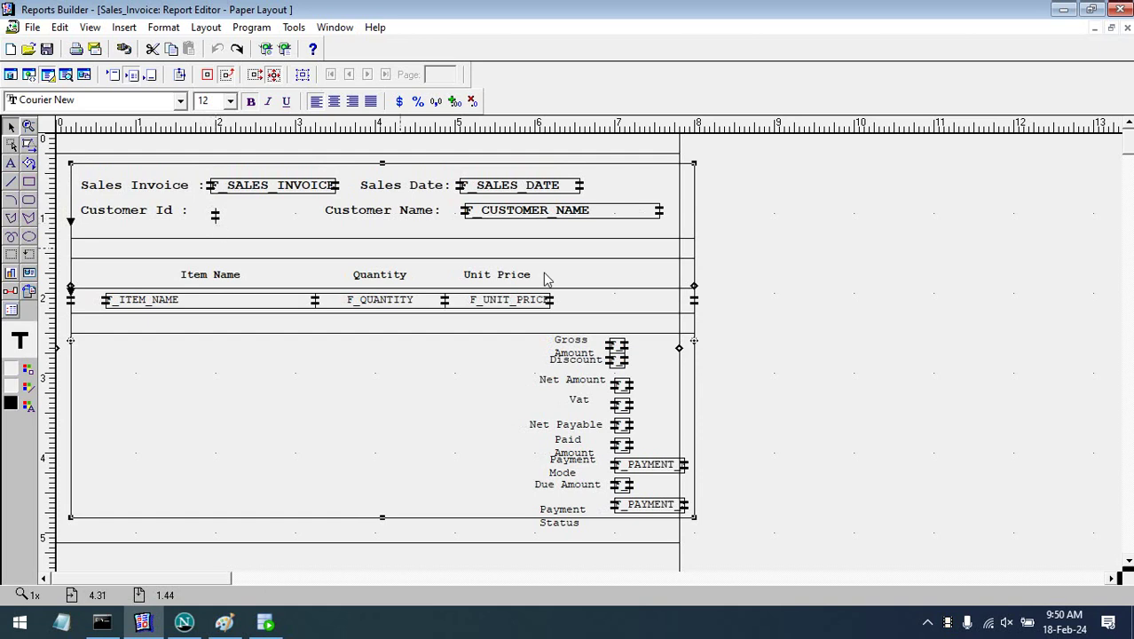
pyautogui.press('Left')
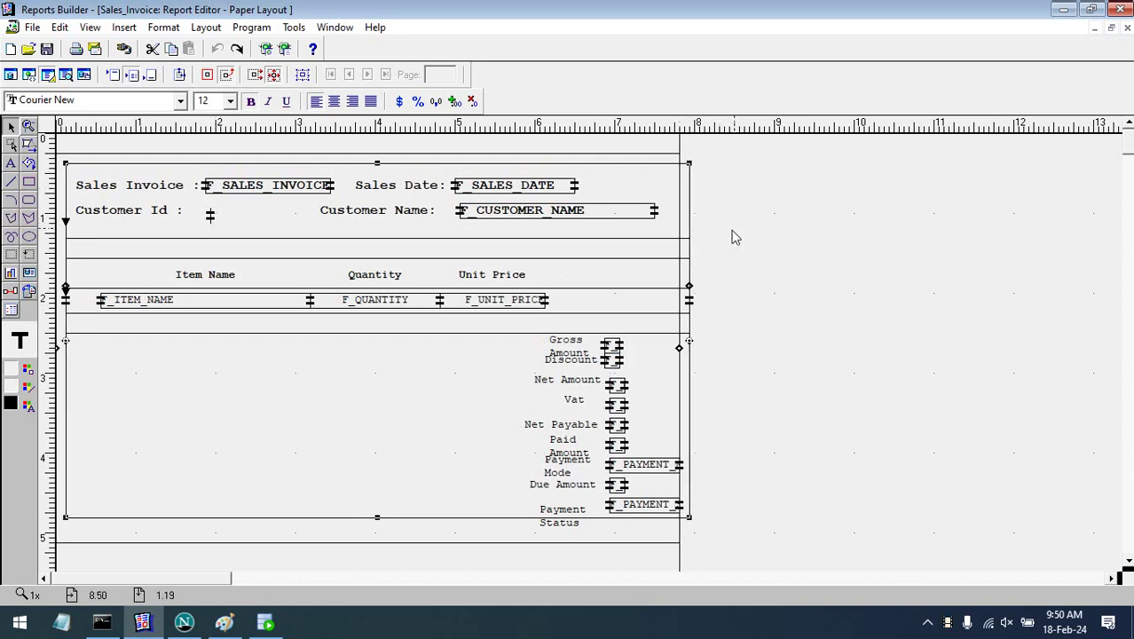
pyautogui.press('Left')
pyautogui.press('Left')
pyautogui.click(301, 233)
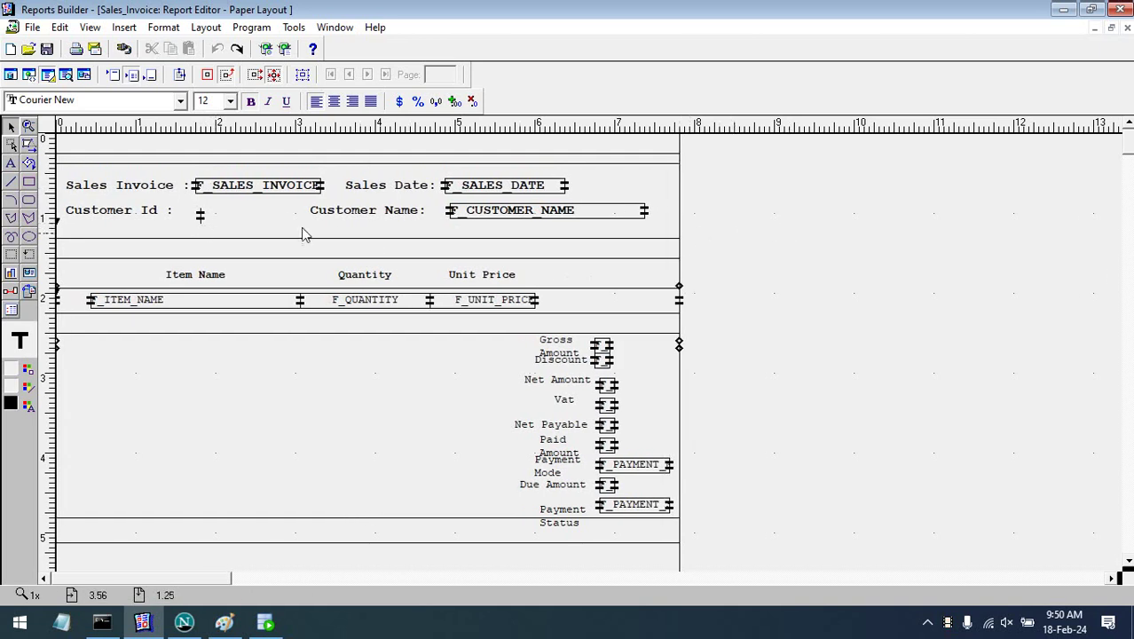
# - Shift the report frame slightly and resize the Customer Id label so F_CUSTOMER follows it
pyautogui.click(210, 223)
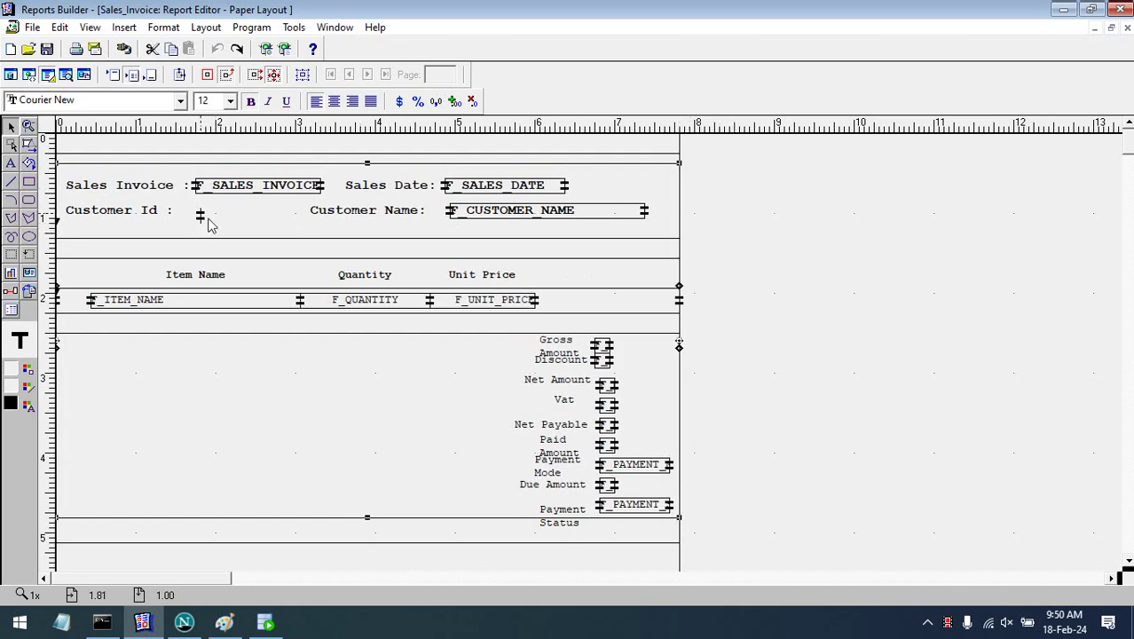
pyautogui.click(161, 221)
pyautogui.click(204, 225)
pyautogui.moveTo(202, 222); pyautogui.dragTo(225, 215)
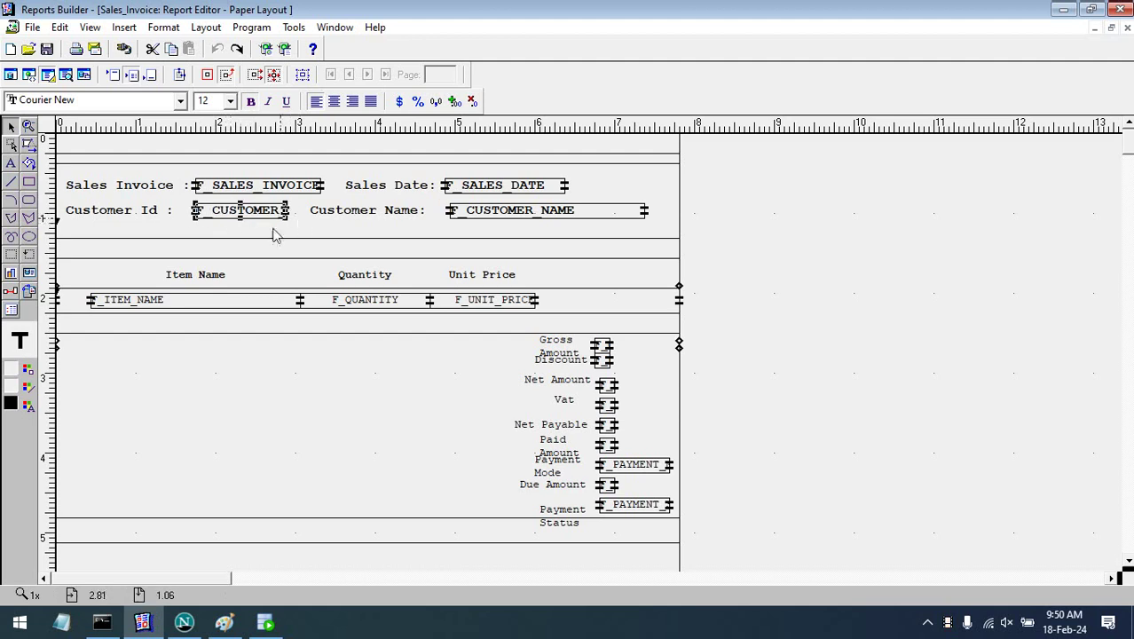
pyautogui.click(163, 220)
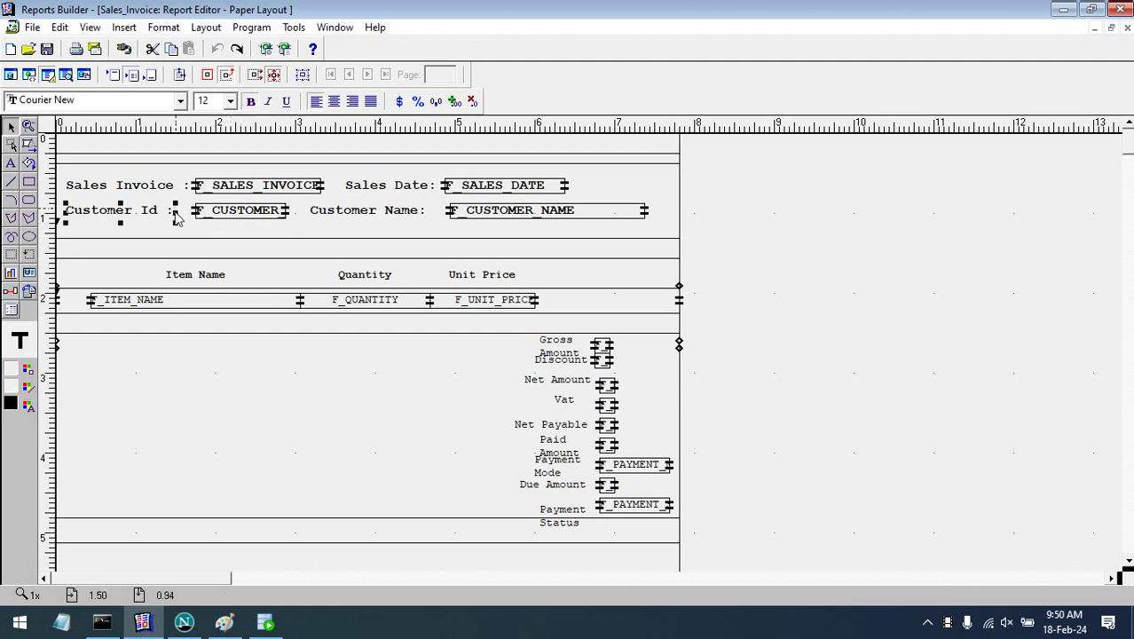
pyautogui.moveTo(176, 219); pyautogui.dragTo(190, 220)
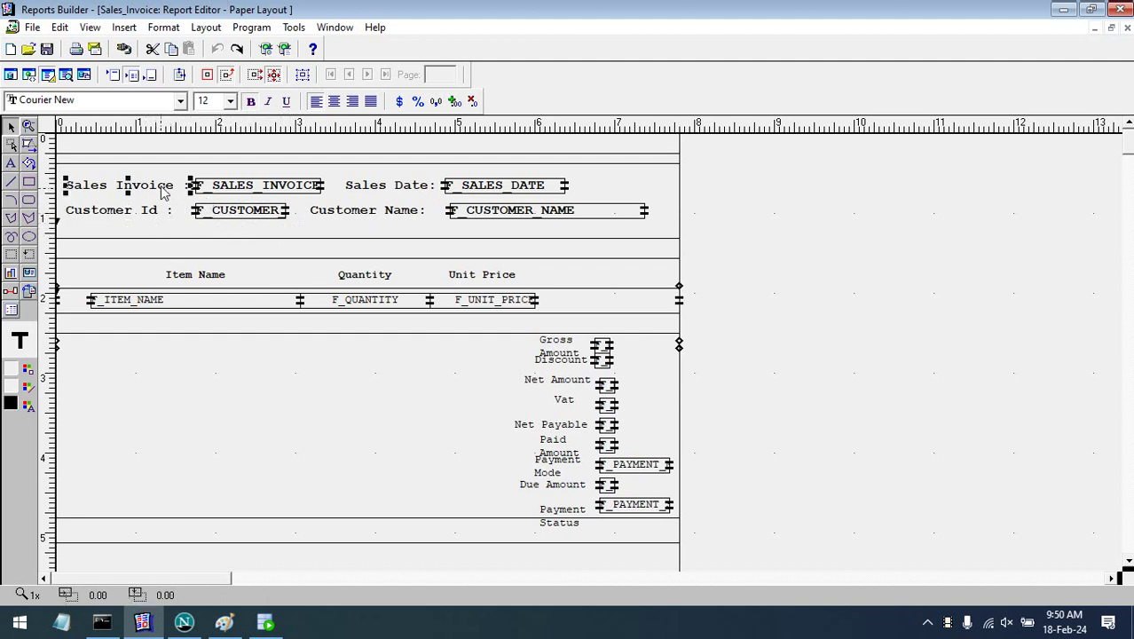
# - Move the Customer Name label slightly right and widen F_CUSTOMER_NAME to the band's right edge
pyautogui.click(219, 214)
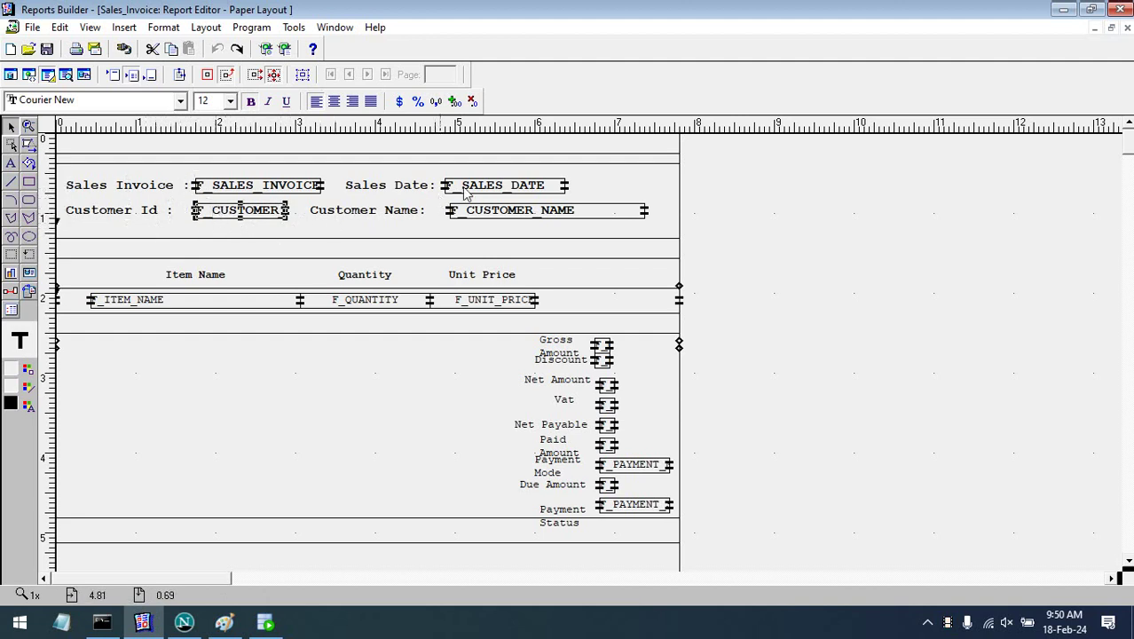
pyautogui.click(495, 190)
pyautogui.click(374, 217)
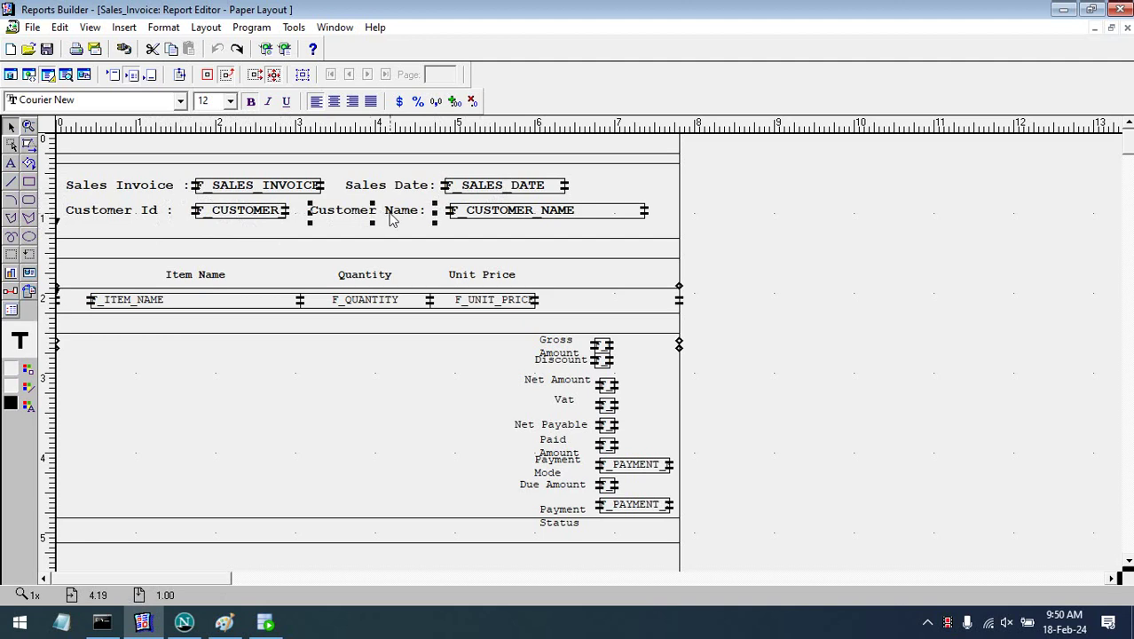
pyautogui.moveTo(391, 217); pyautogui.dragTo(396, 218)
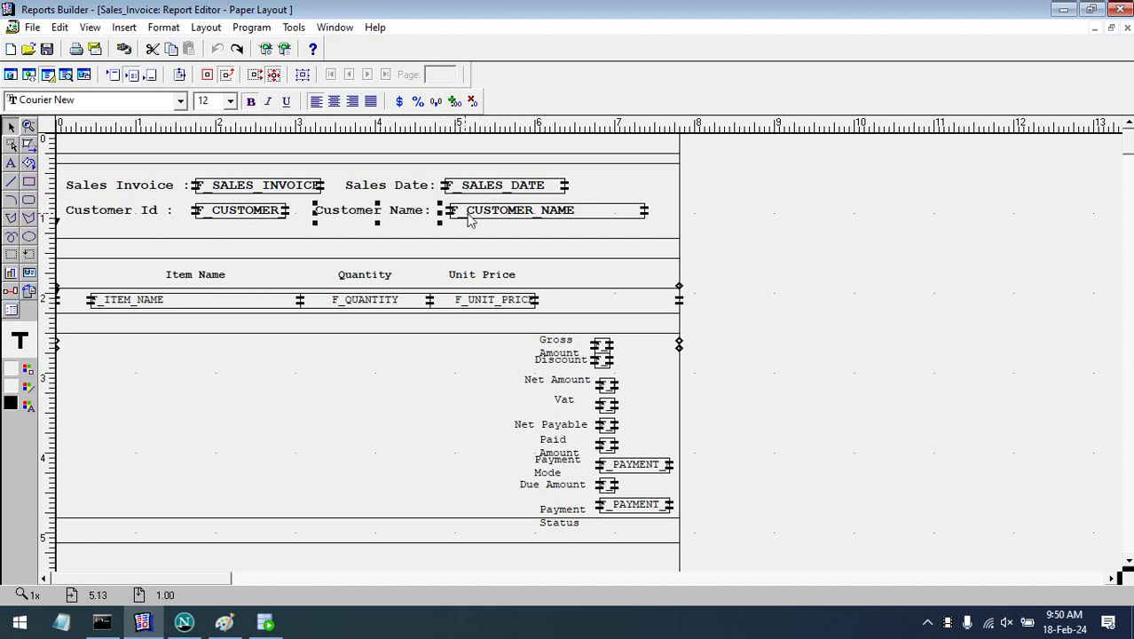
pyautogui.click(543, 218)
pyautogui.moveTo(647, 218); pyautogui.dragTo(676, 218)
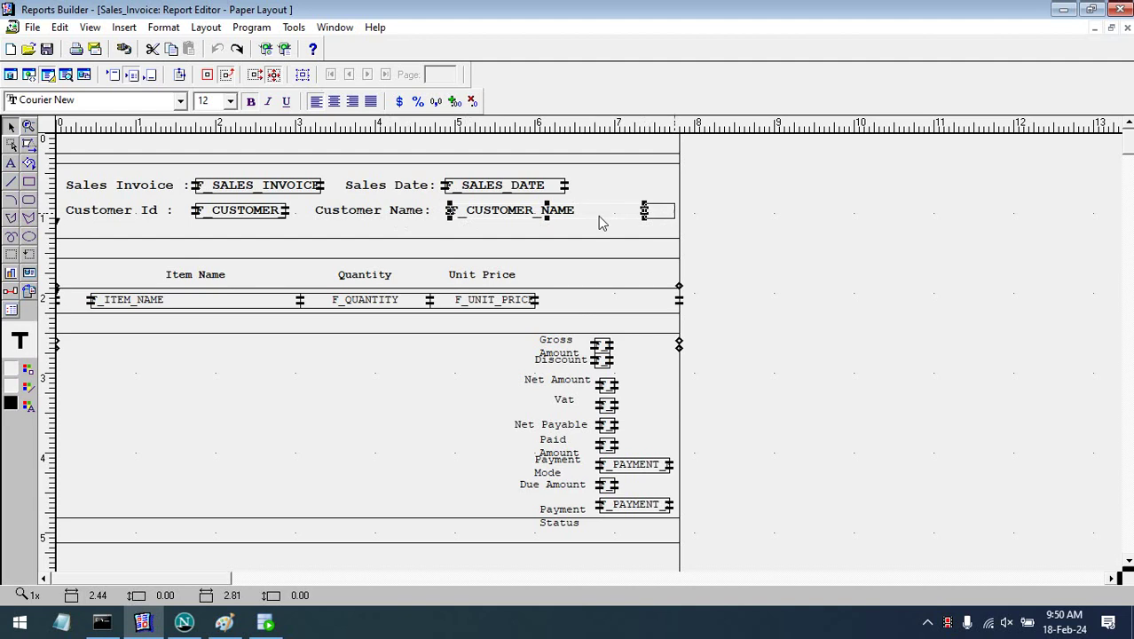
# - Align the Sales Date label, widen F_SALES_DATE, and line F_CUSTOMER_NAME up beneath it
pyautogui.click(408, 191)
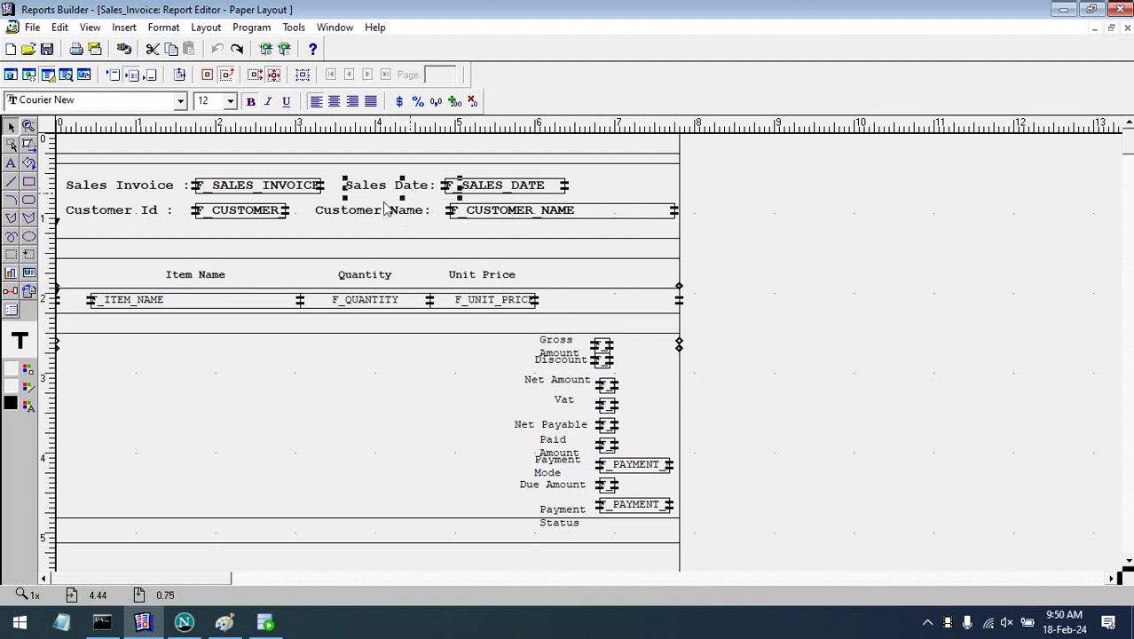
pyautogui.click(435, 220)
pyautogui.moveTo(436, 220); pyautogui.dragTo(422, 202)
pyautogui.click(441, 188)
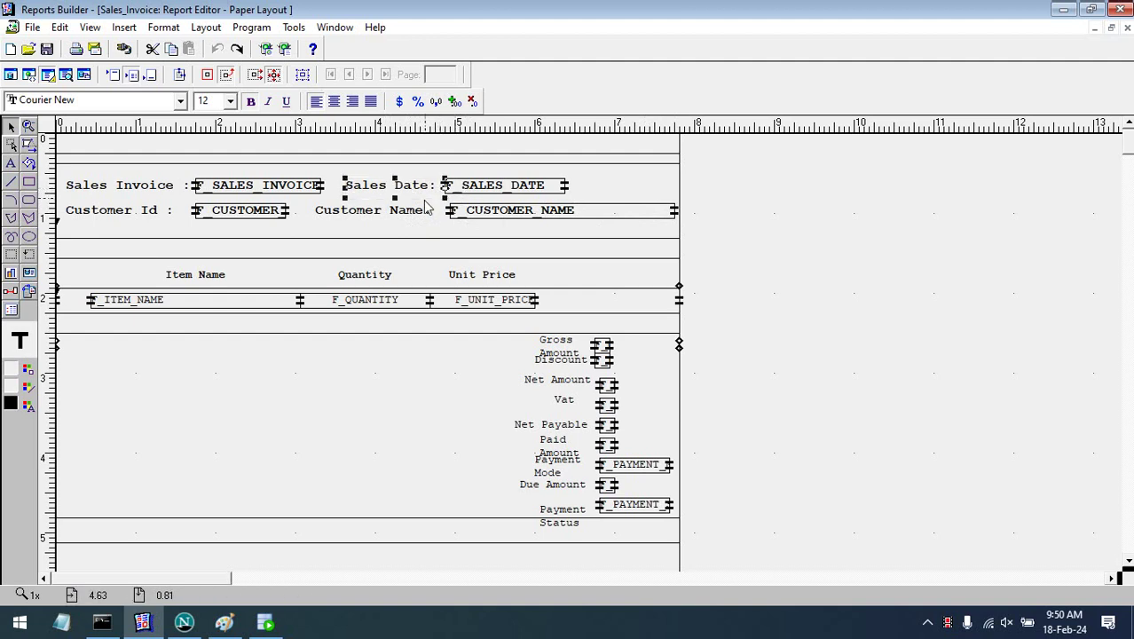
pyautogui.press('Left')
pyautogui.press('Left')
pyautogui.press('Left')
pyautogui.press('Left')
pyautogui.press('Left')
pyautogui.press('Left')
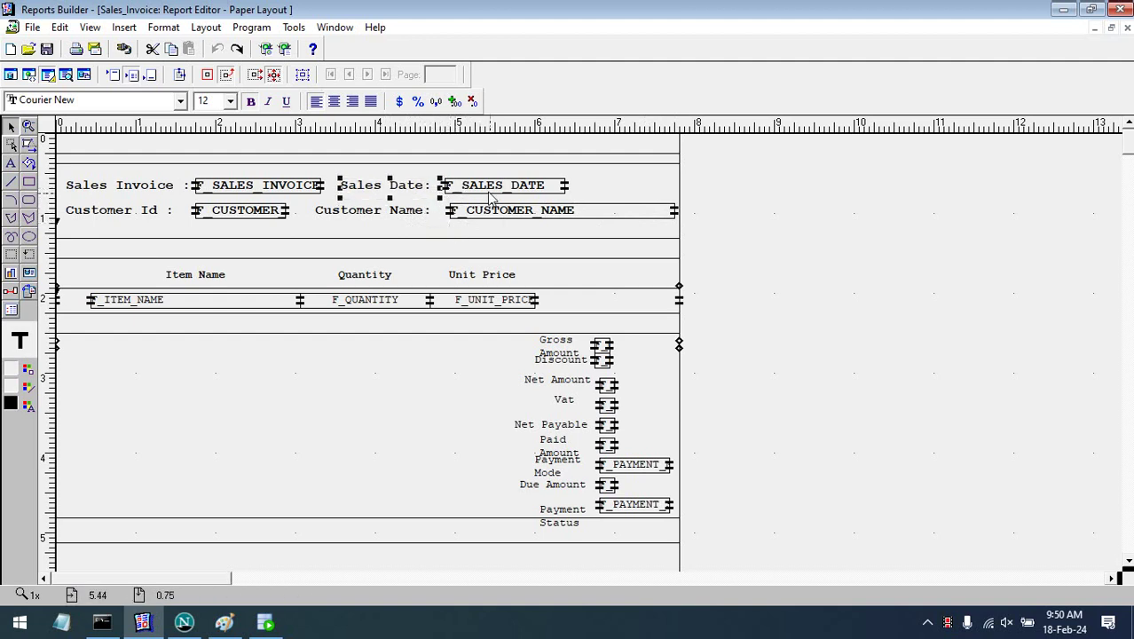
pyautogui.click(492, 196)
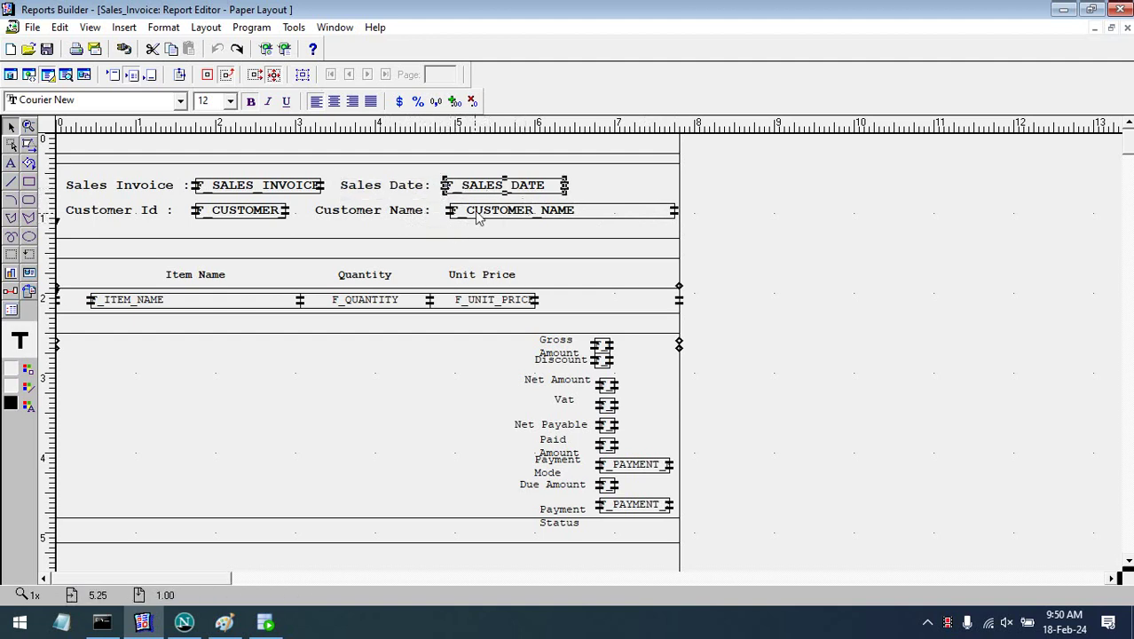
pyautogui.moveTo(473, 222); pyautogui.dragTo(469, 221)
pyautogui.click(532, 193)
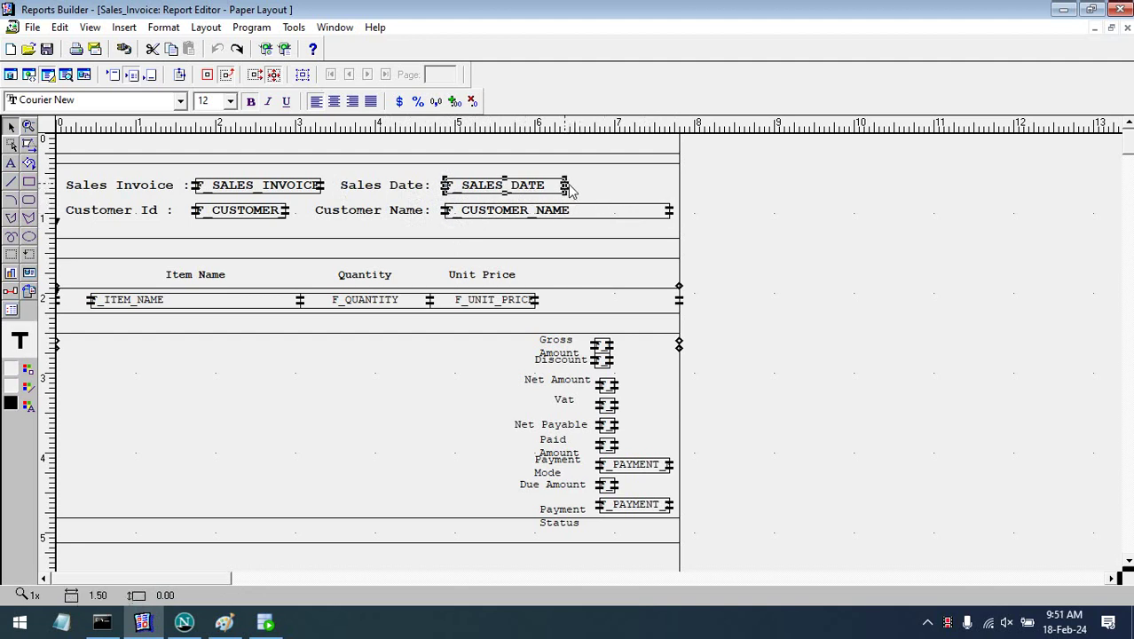
pyautogui.moveTo(568, 186); pyautogui.dragTo(623, 186)
pyautogui.click(697, 225)
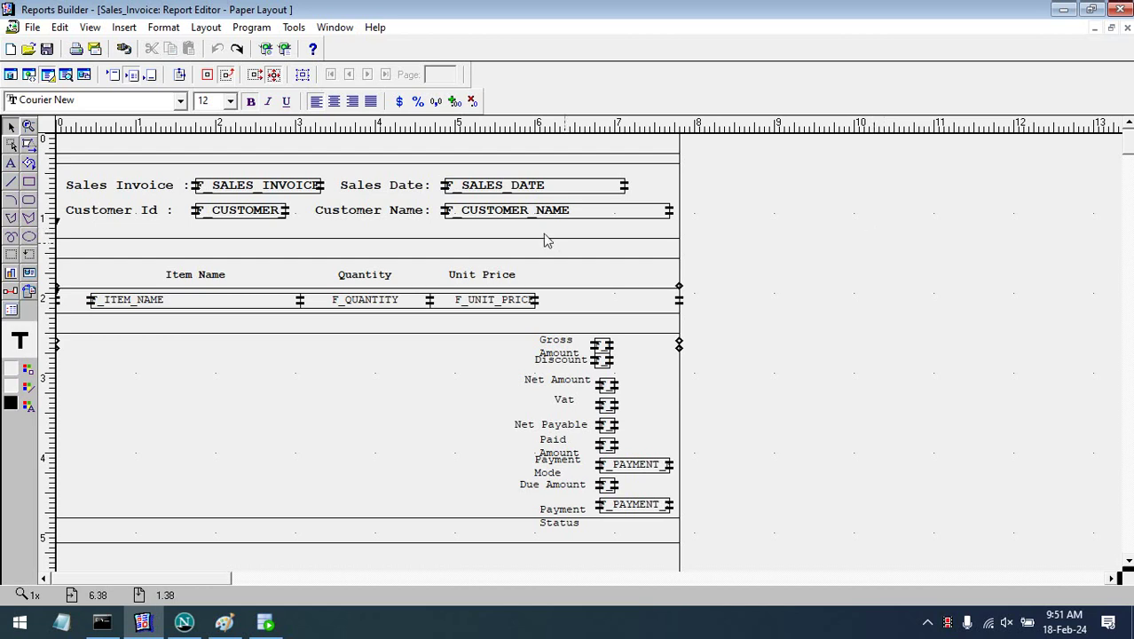
# - Move the header fields down and tighten the item rows frame's top and bottom edges
pyautogui.moveTo(790, 221); pyautogui.dragTo(37, 169)
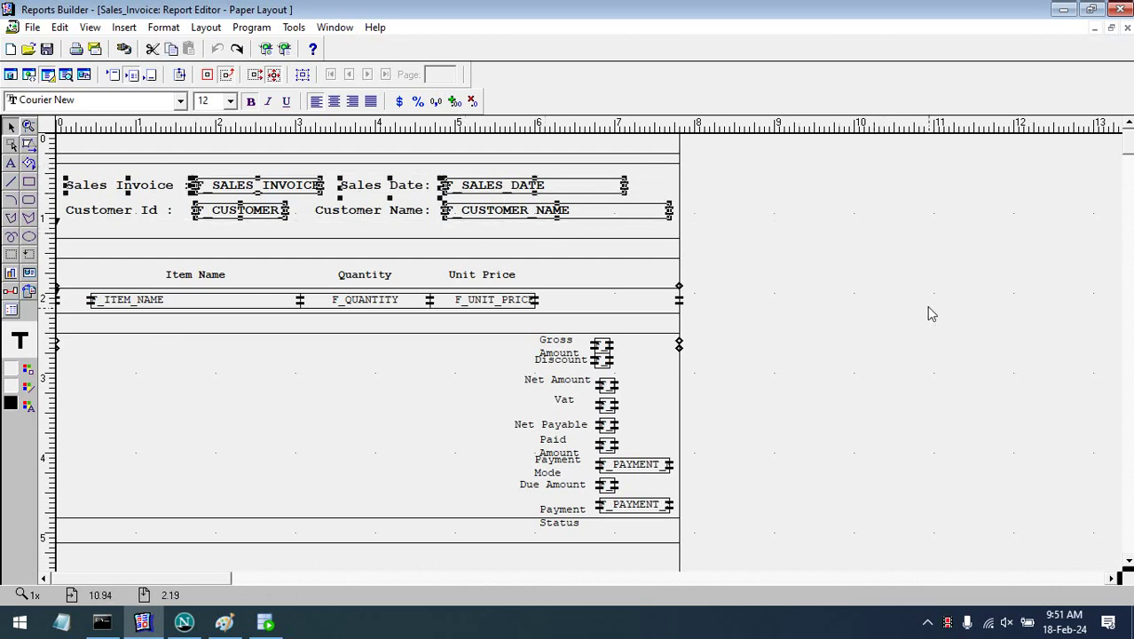
pyautogui.press('Down')
pyautogui.press('Down')
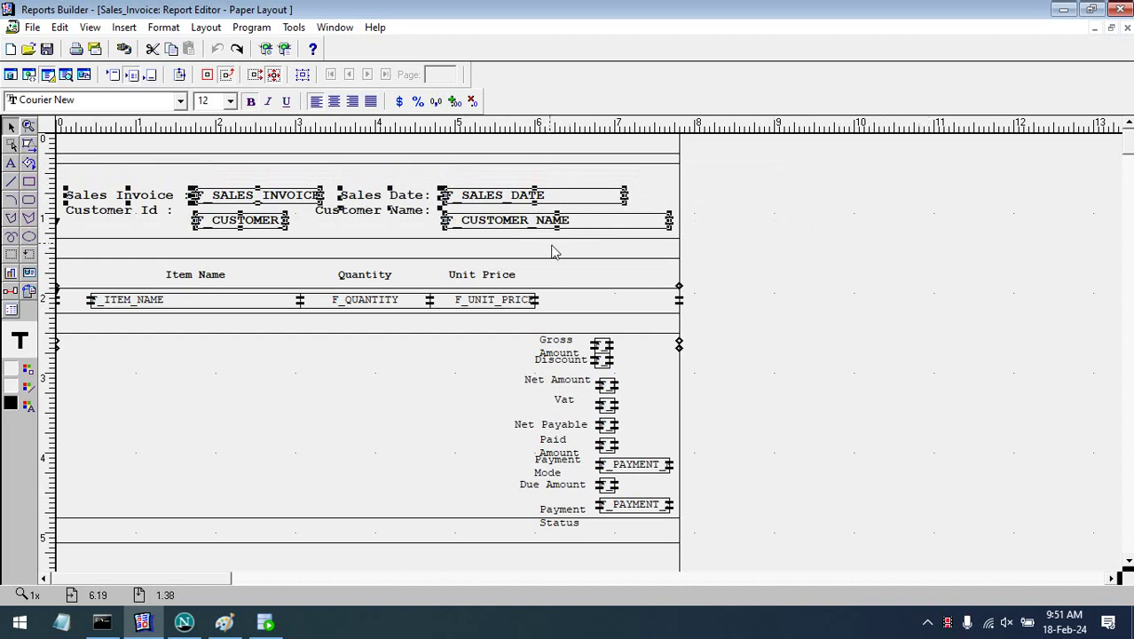
pyautogui.click(371, 240)
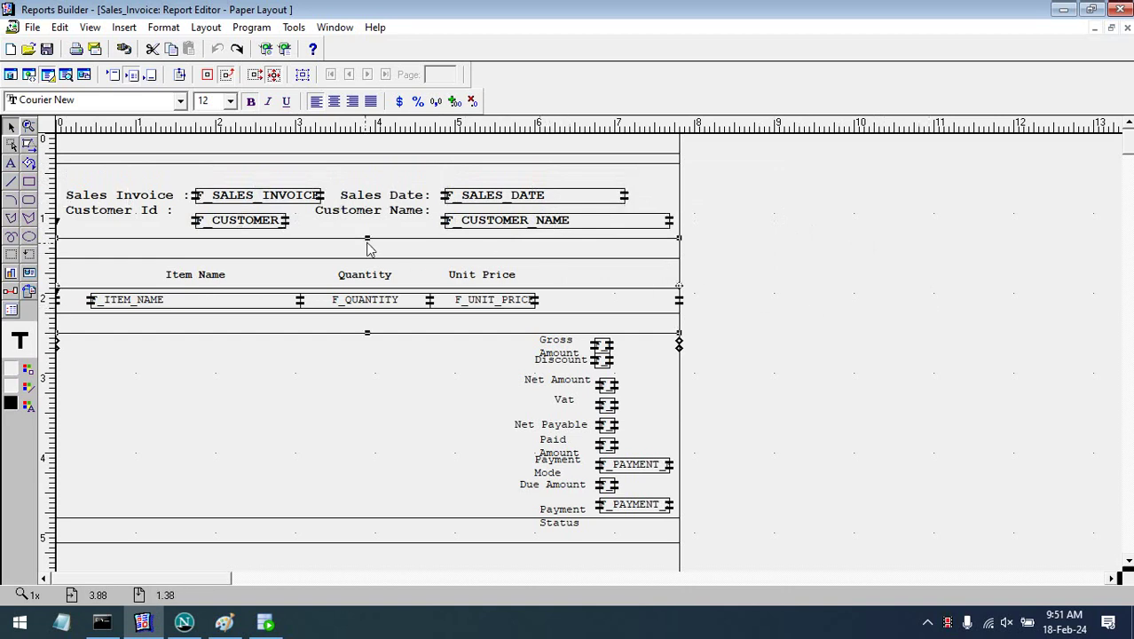
pyautogui.moveTo(368, 240); pyautogui.dragTo(368, 257)
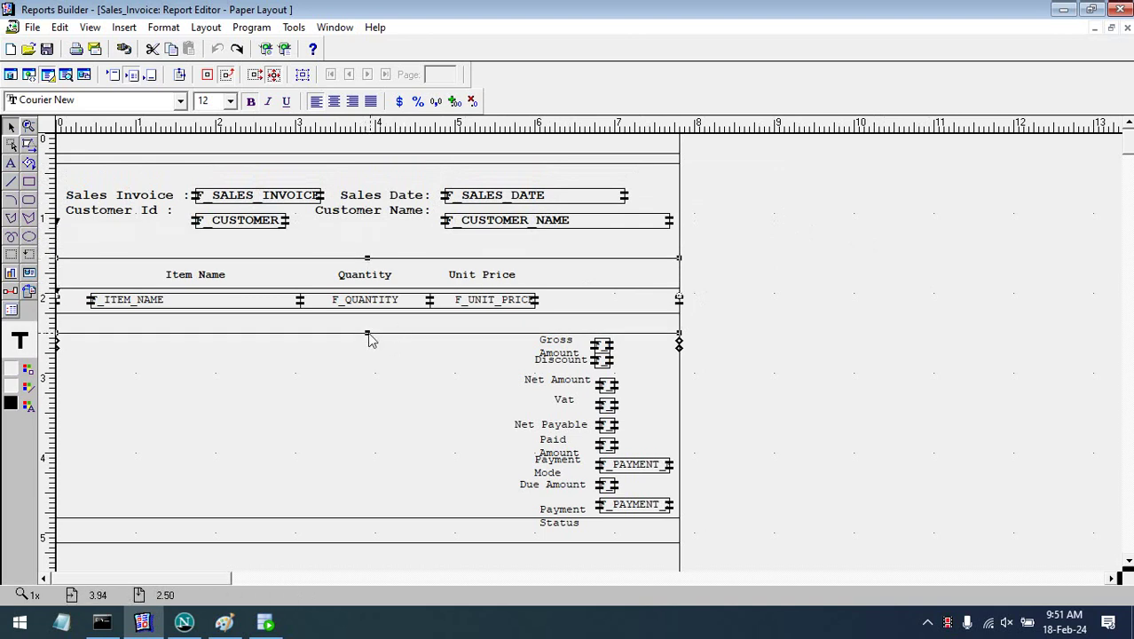
pyautogui.moveTo(369, 334)
pyautogui.mouseDown()
pyautogui.moveTo(368, 315)
pyautogui.moveTo(377, 322)
pyautogui.mouseUp()
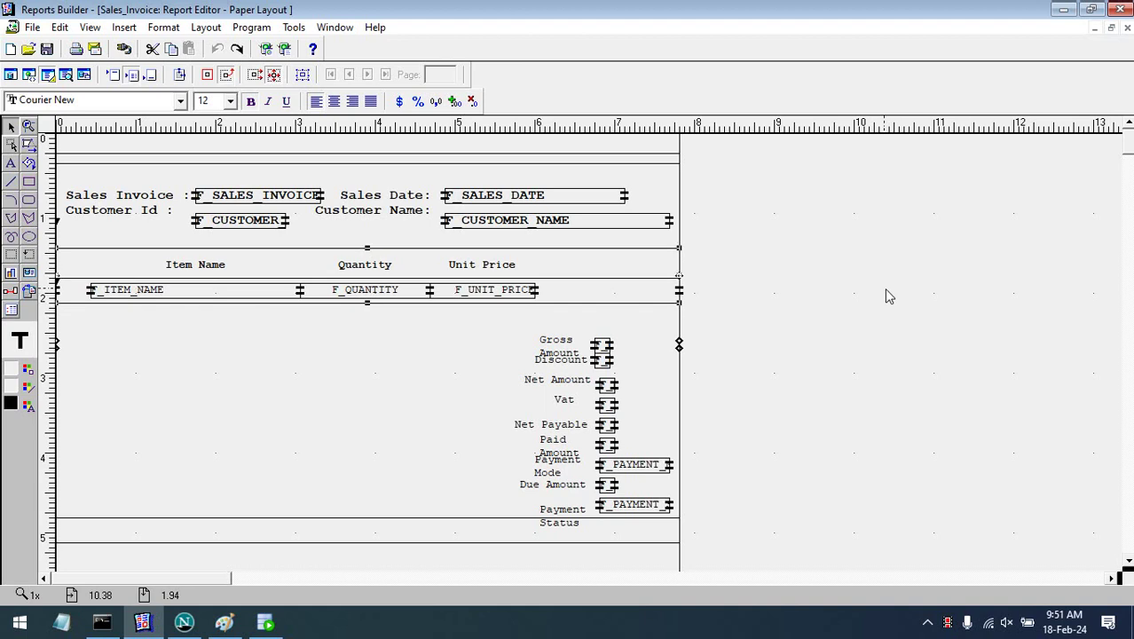
pyautogui.press('Up')
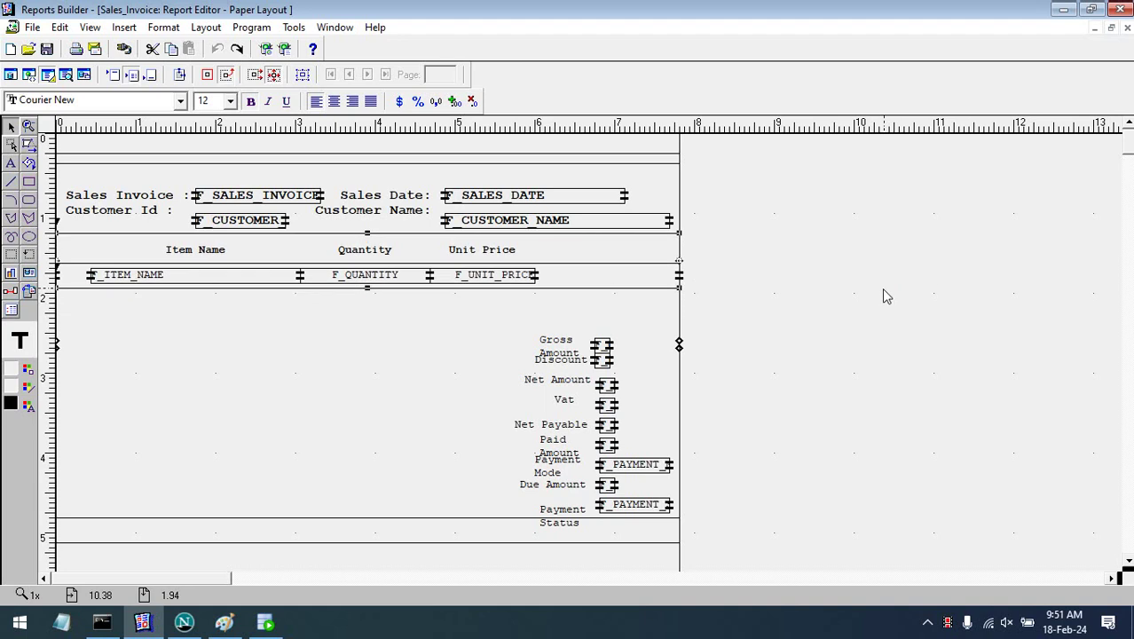
# - Line up the Customer Id and Customer Name labels with their fields, then preview invoice 1
pyautogui.click(101, 221)
pyautogui.press('Down')
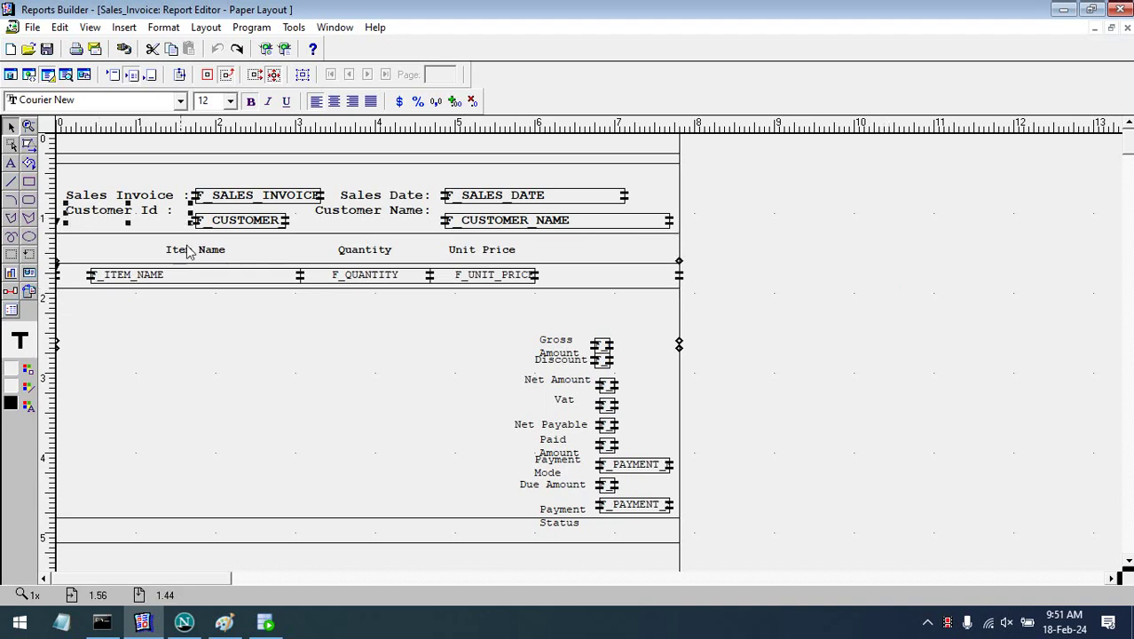
pyautogui.click(223, 224)
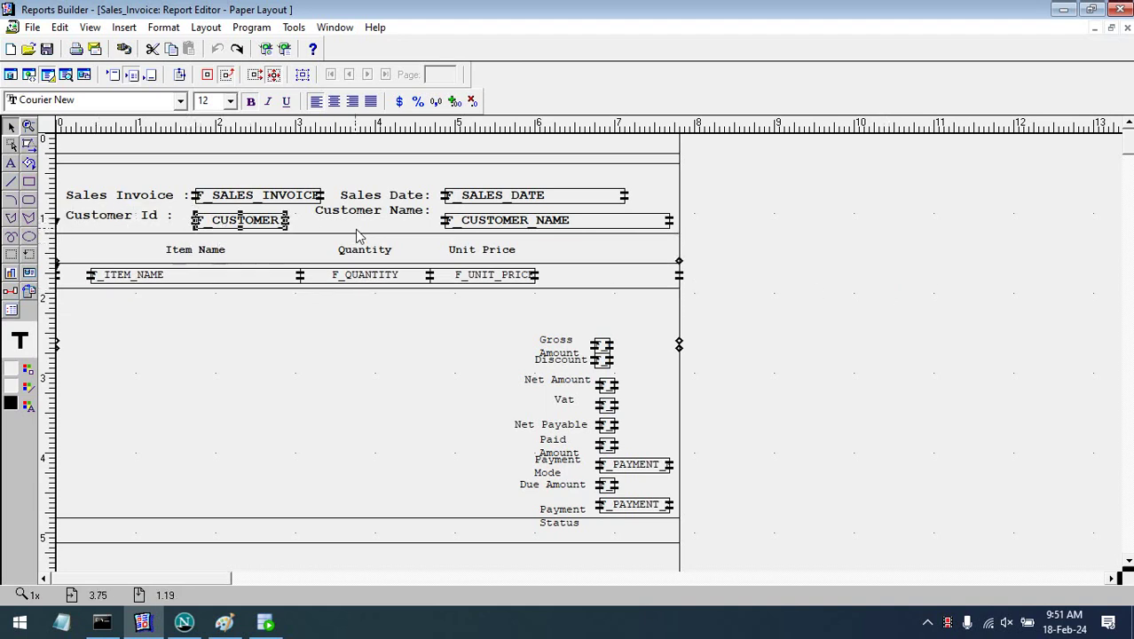
pyautogui.press('Up')
pyautogui.click(436, 221)
pyautogui.press('Down')
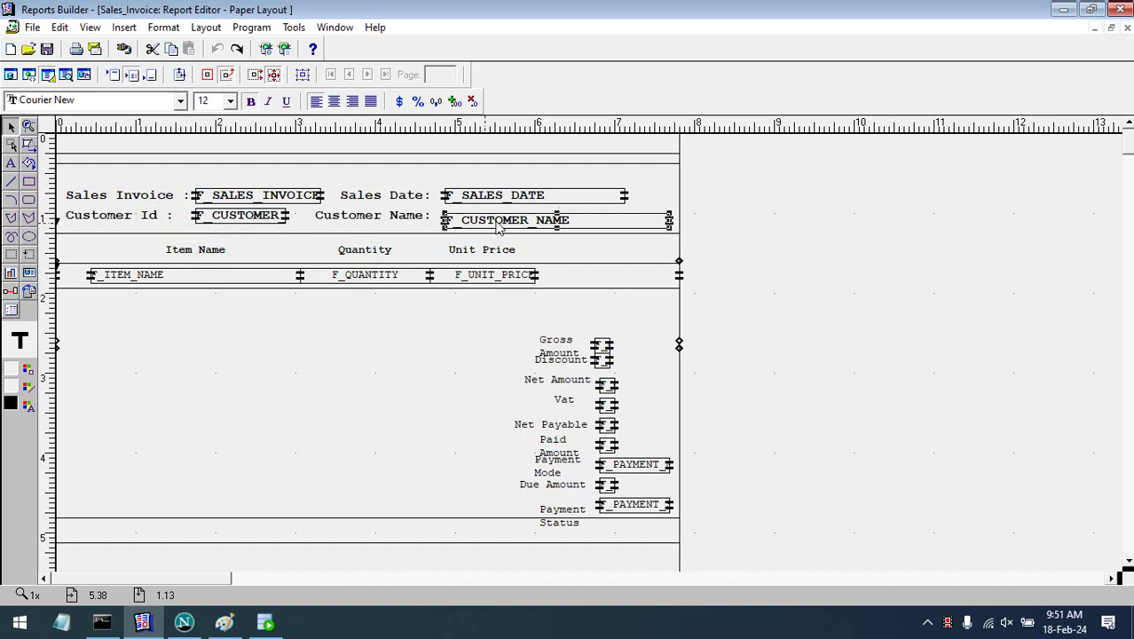
pyautogui.click(519, 226)
pyautogui.press('Up')
pyautogui.click(854, 234)
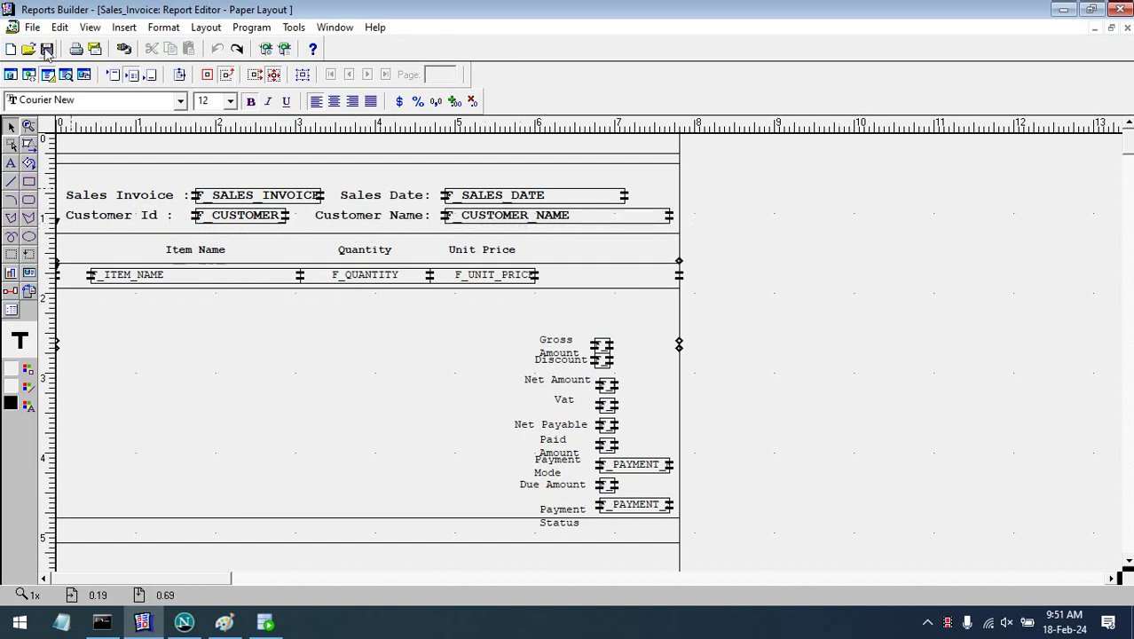
pyautogui.click(66, 75)
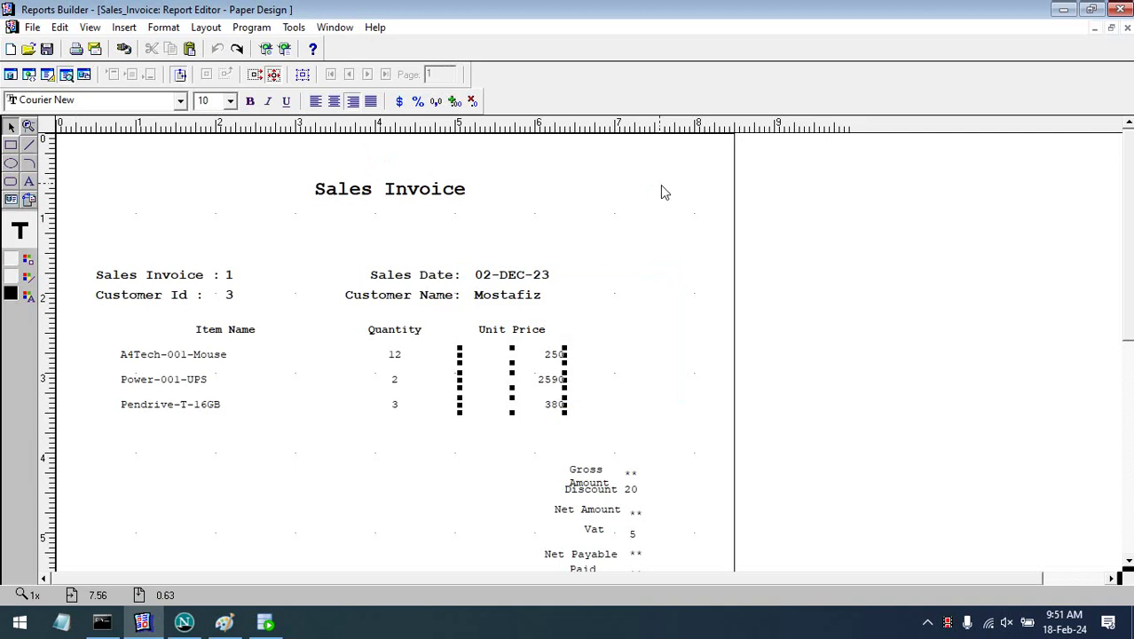
# - Color the Sales Invoice, Customer Id, Sales Date and Customer Name header values blue
pyautogui.click(230, 293)
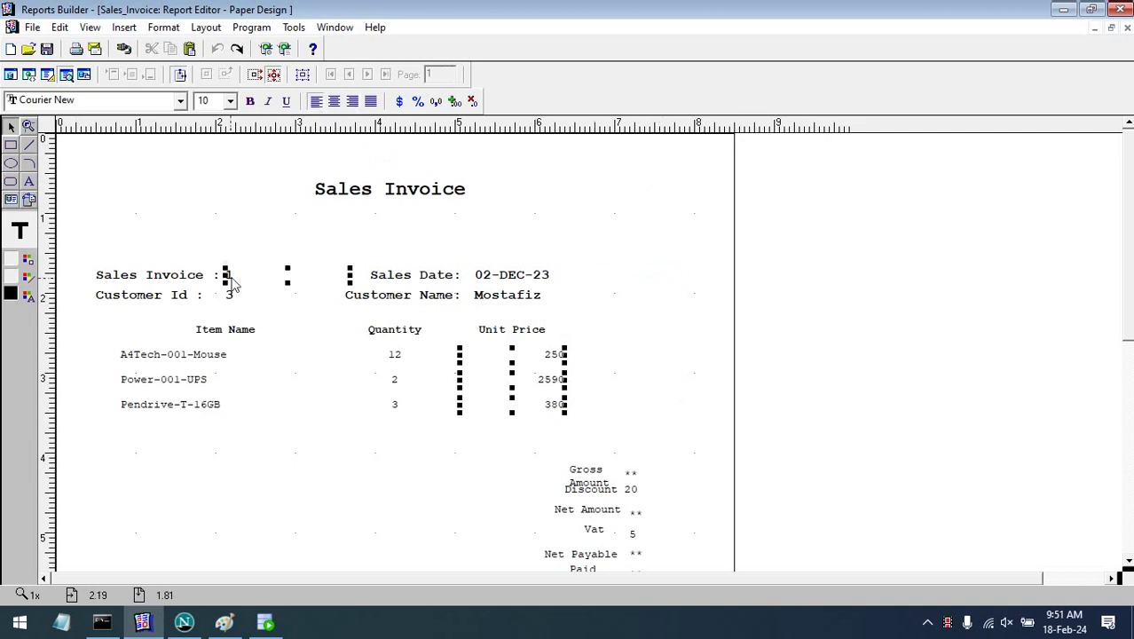
pyautogui.keyDown('shift'); pyautogui.click(517, 295); pyautogui.keyUp('shift')
pyautogui.keyDown('shift'); pyautogui.click(519, 275); pyautogui.keyUp('shift')
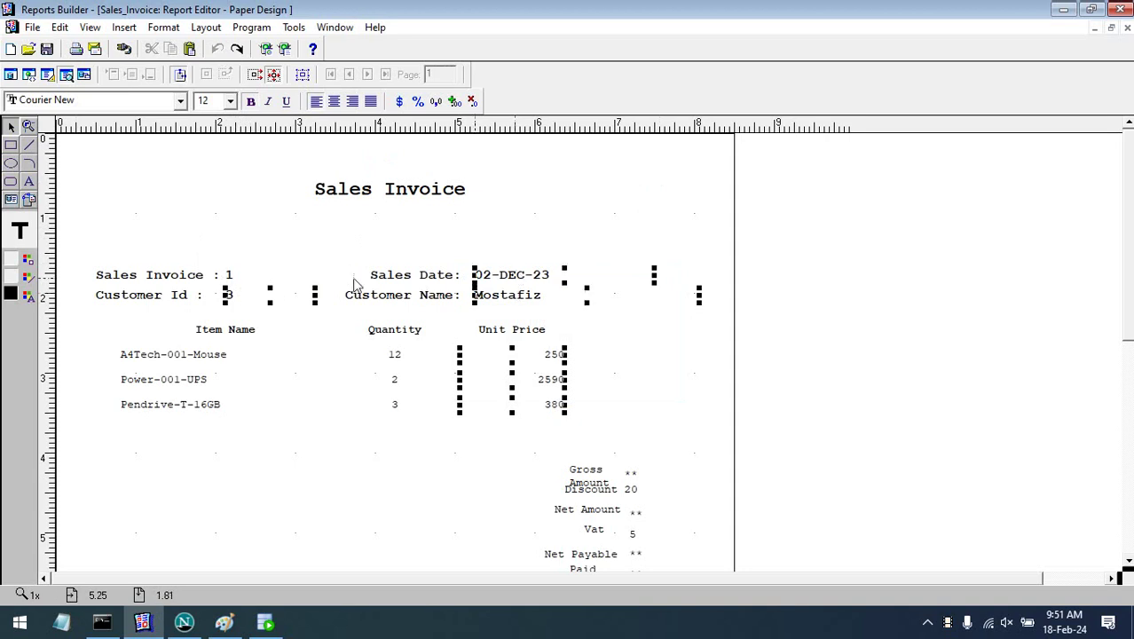
pyautogui.keyDown('shift'); pyautogui.click(232, 275); pyautogui.keyUp('shift')
pyautogui.click(29, 296)
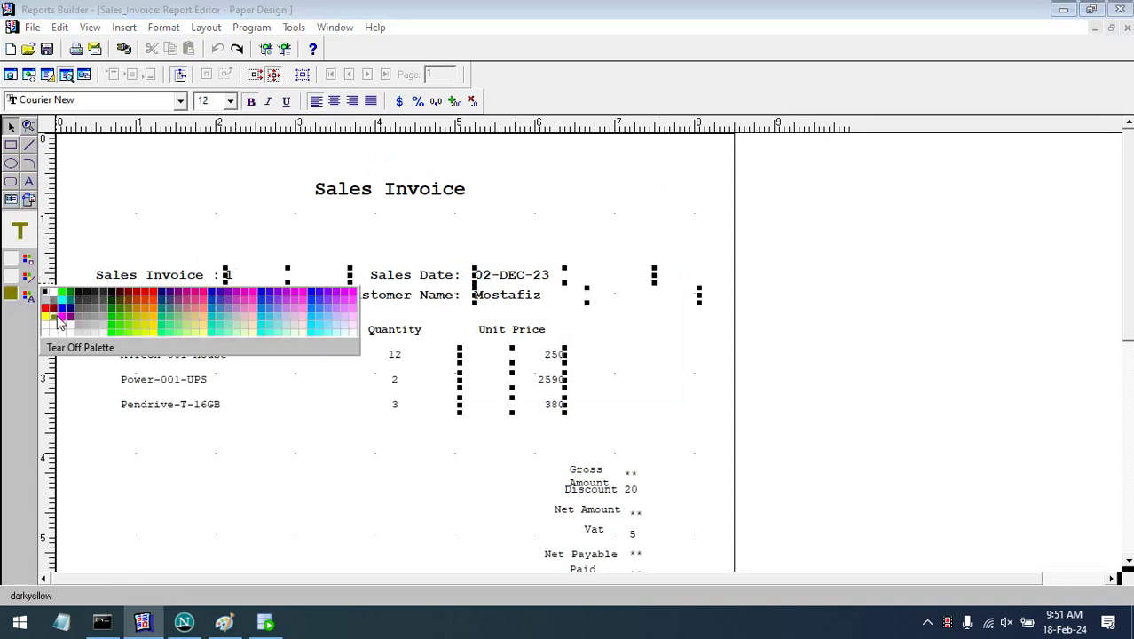
pyautogui.click(62, 310)
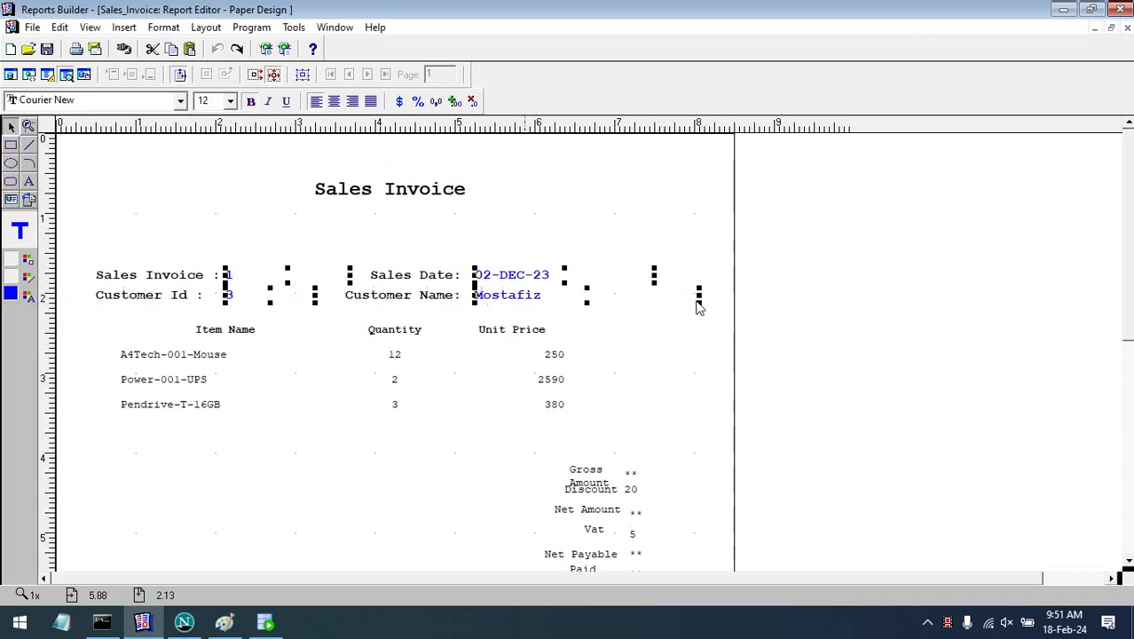
pyautogui.click(881, 303)
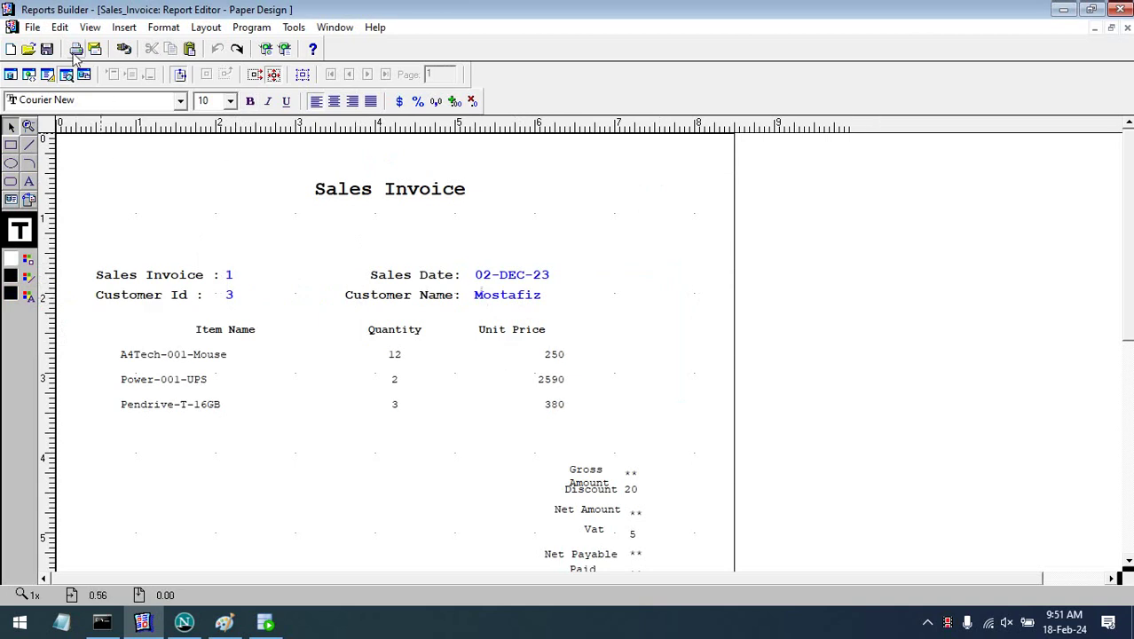
# - In the paper layout, drag the frame holding the header and item rows slightly lower
pyautogui.click(48, 74)
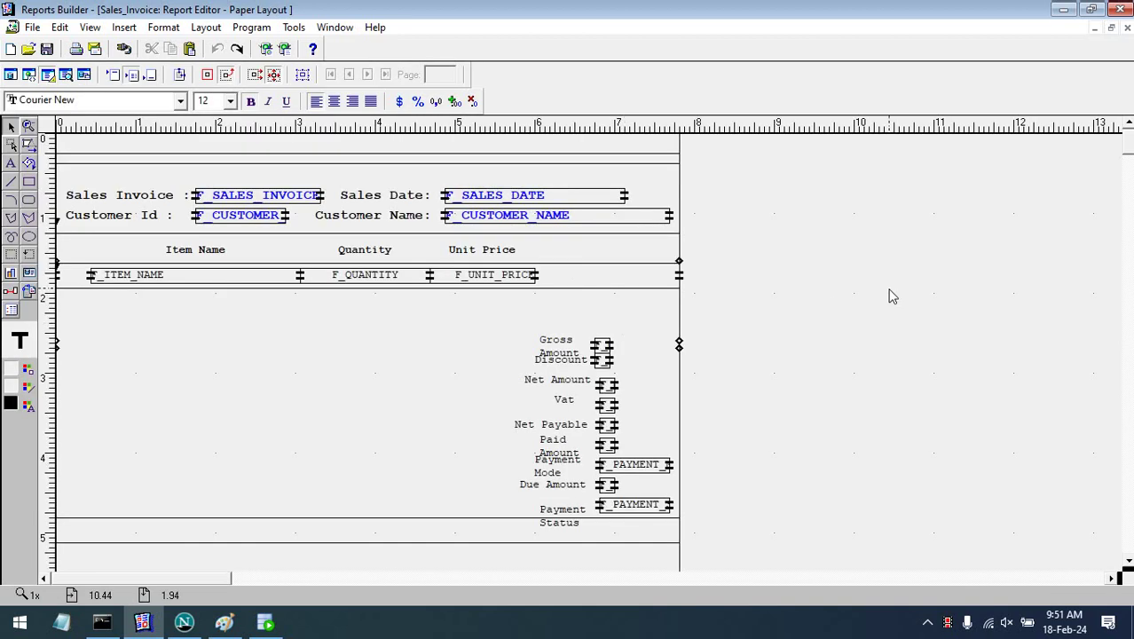
pyautogui.click(460, 262)
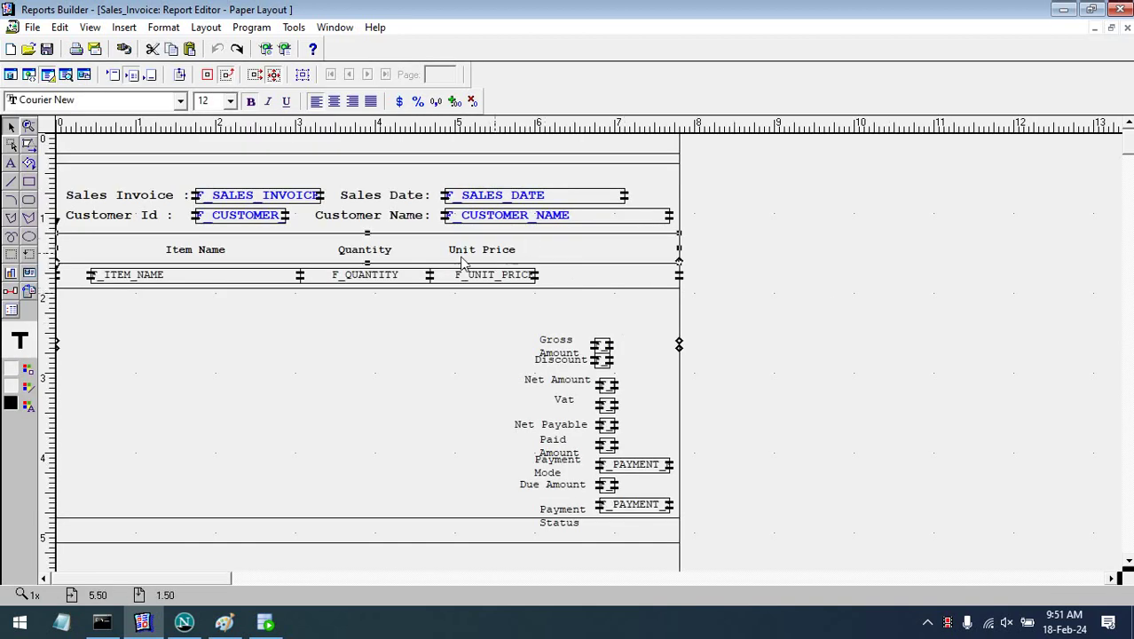
pyautogui.click(364, 252)
pyautogui.click(374, 240)
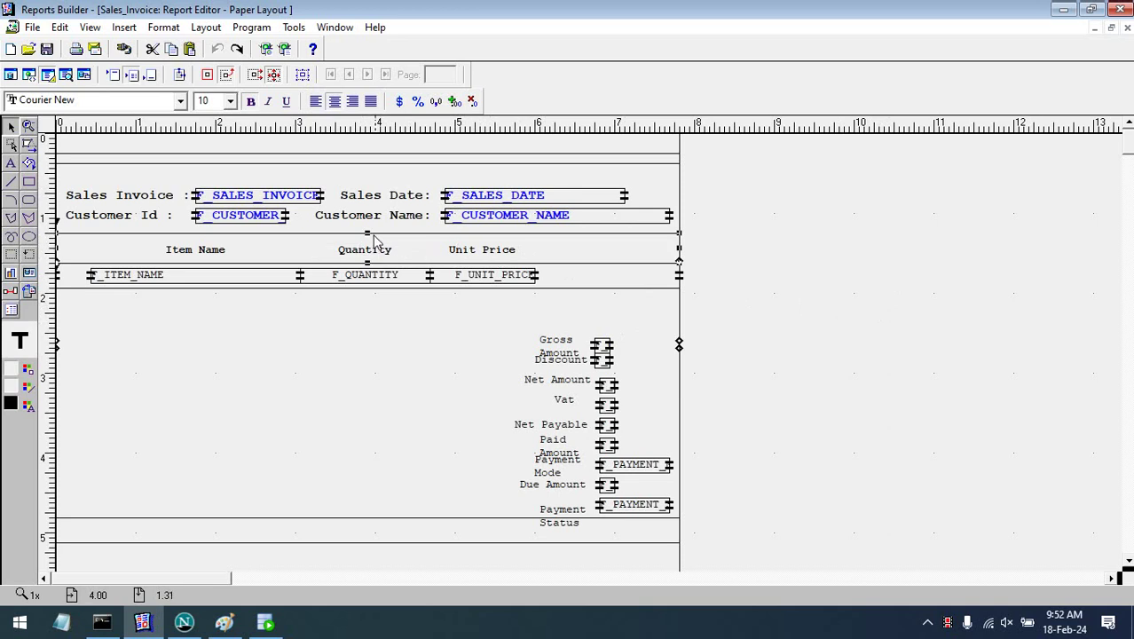
pyautogui.click(369, 237)
pyautogui.click(369, 237)
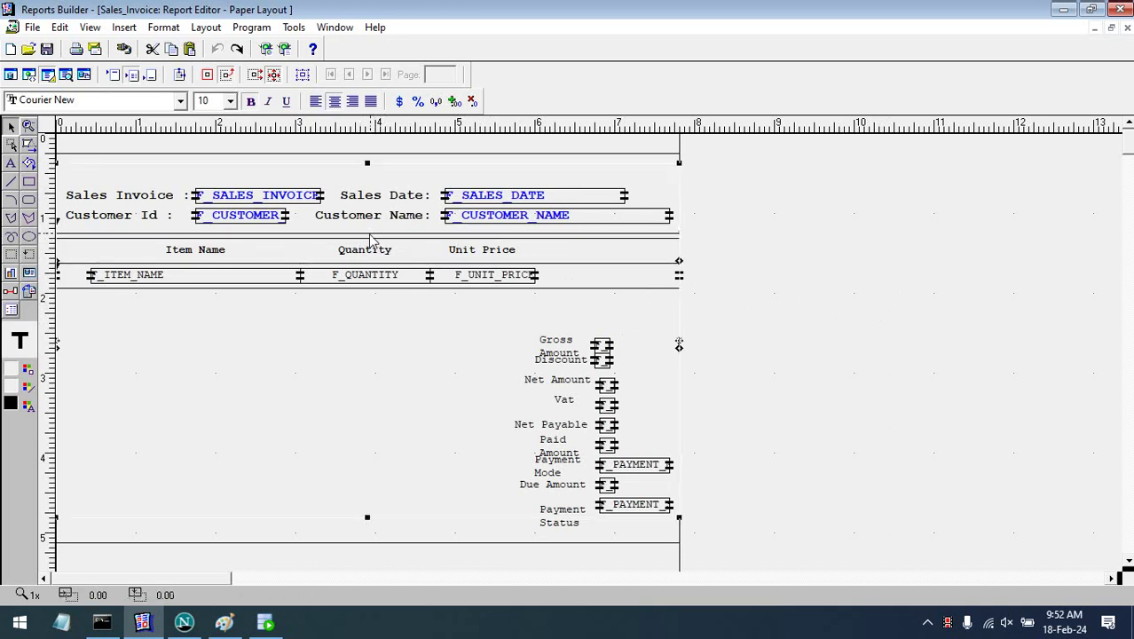
pyautogui.moveTo(371, 238); pyautogui.dragTo(369, 243)
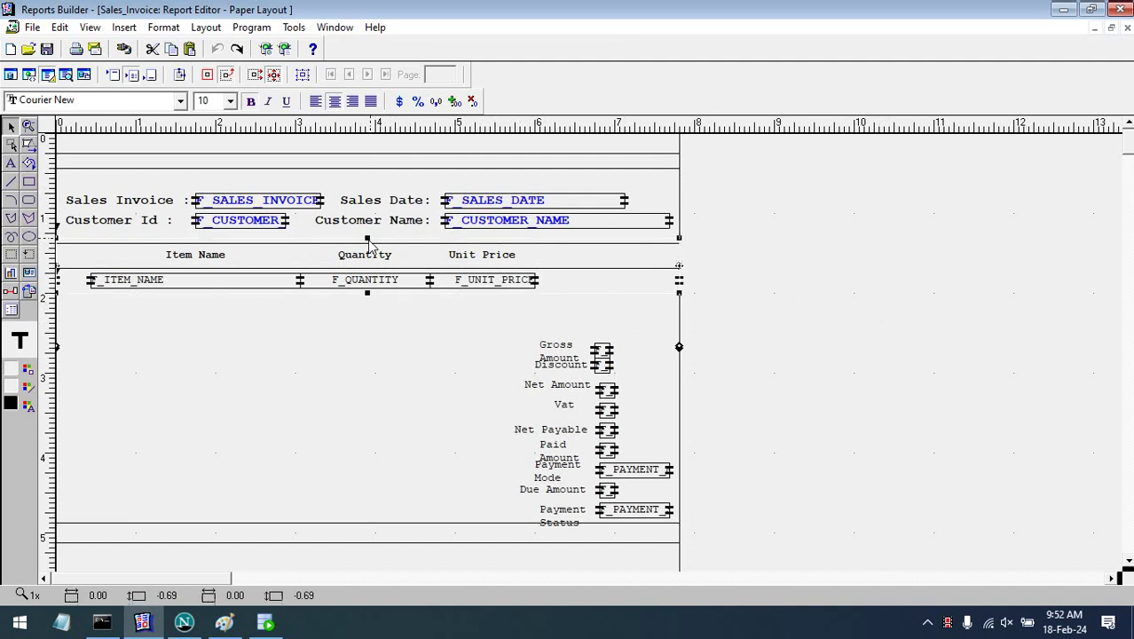
pyautogui.click(792, 281)
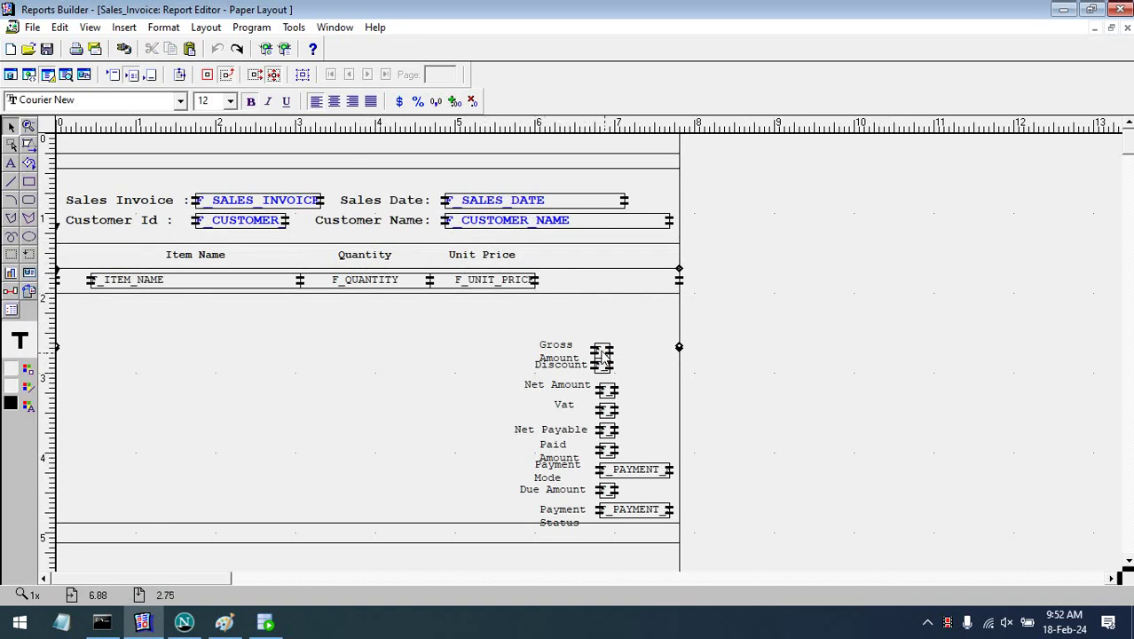
pyautogui.click(602, 352)
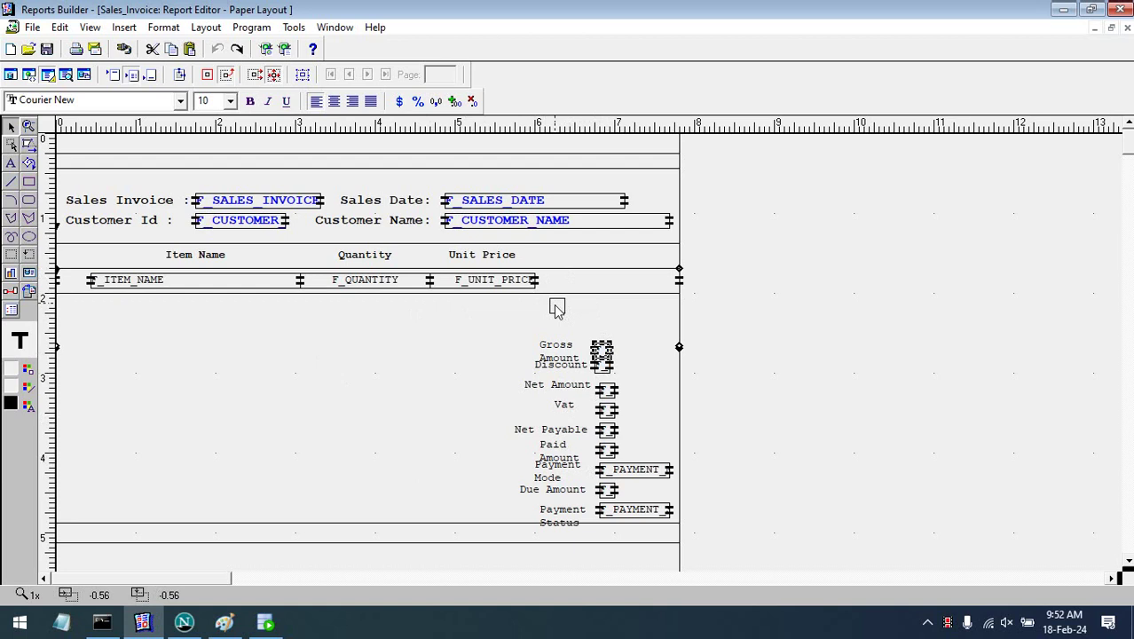
# - Move the Gross Amount field below the item rows and widen the field and its label leftward
pyautogui.moveTo(557, 306); pyautogui.dragTo(676, 309)
pyautogui.moveTo(550, 312); pyautogui.dragTo(501, 323)
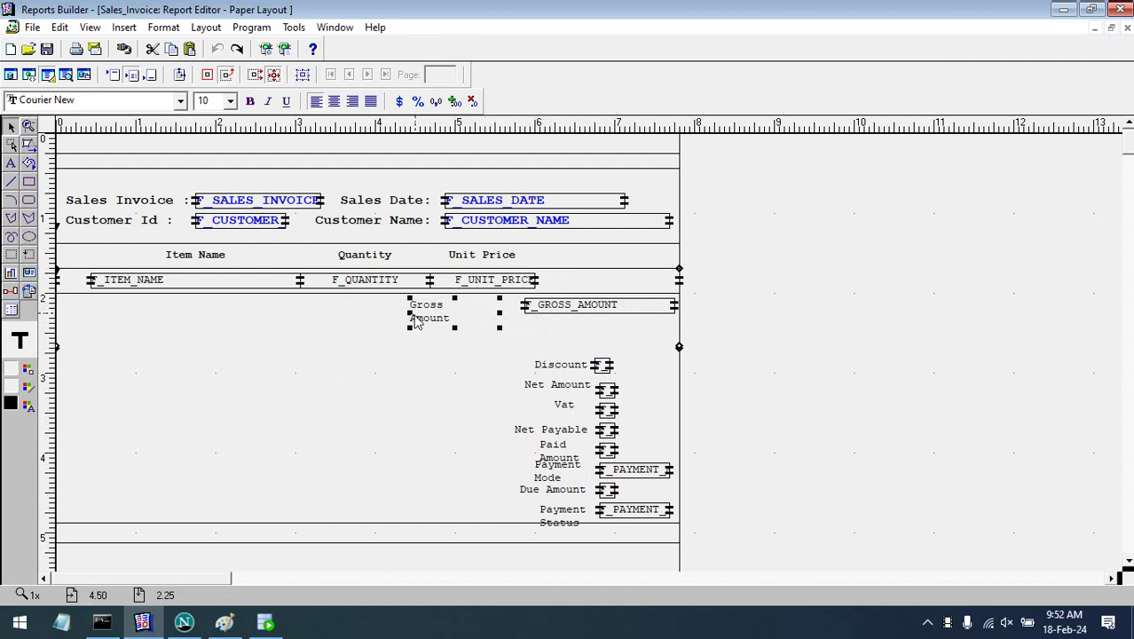
pyautogui.moveTo(410, 316); pyautogui.dragTo(351, 317)
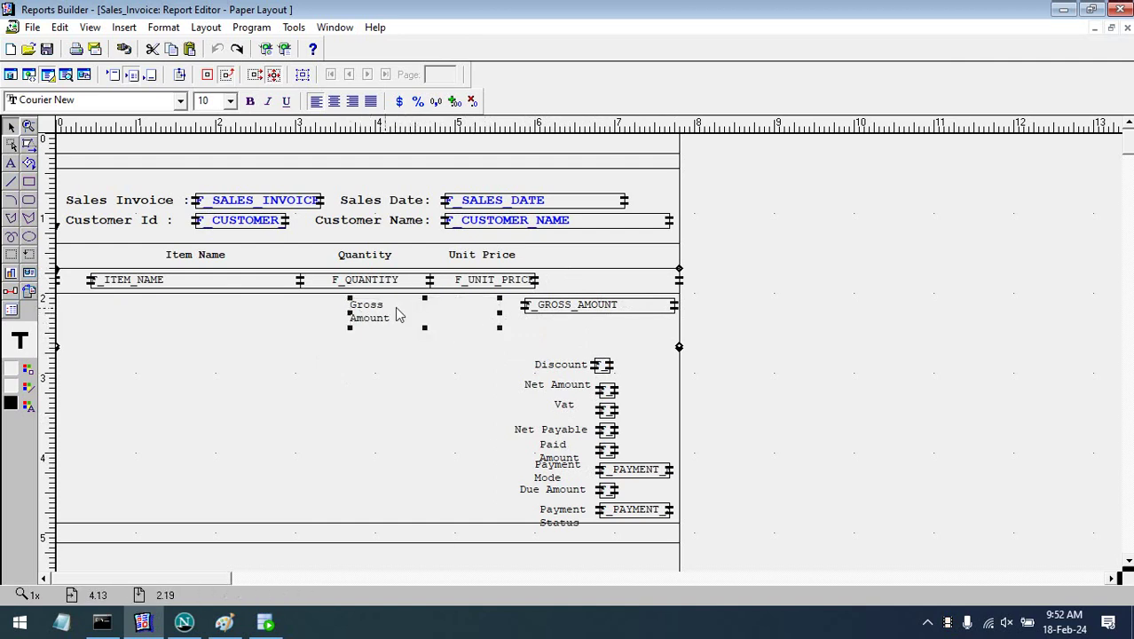
# - Join the Gross Amount label onto one line and shorten its box
pyautogui.click(380, 311)
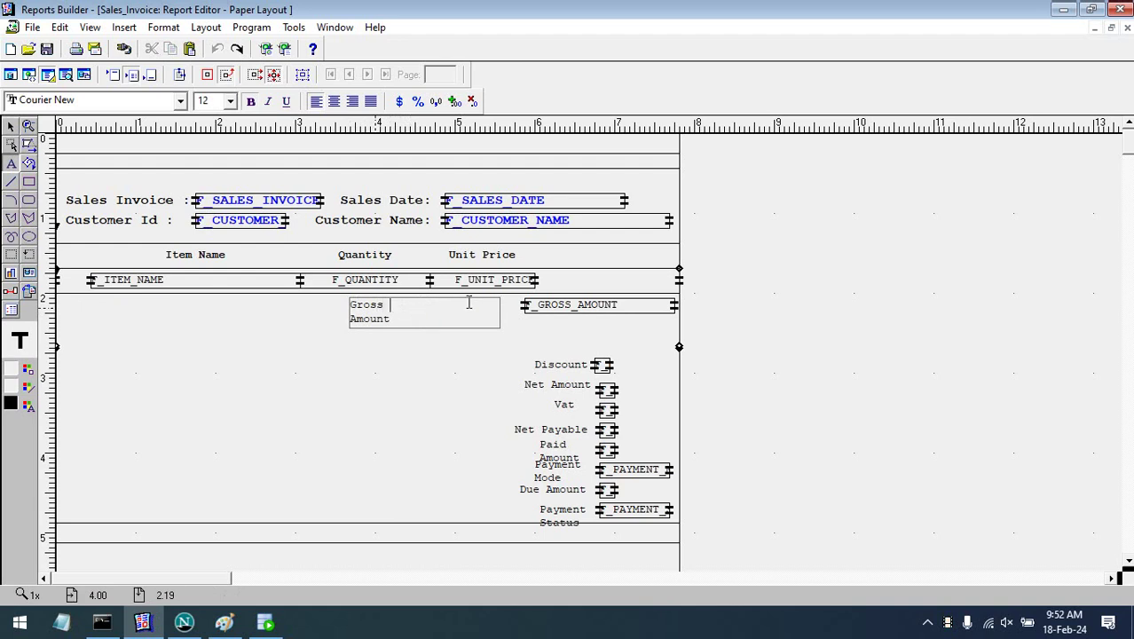
pyautogui.press('Delete')
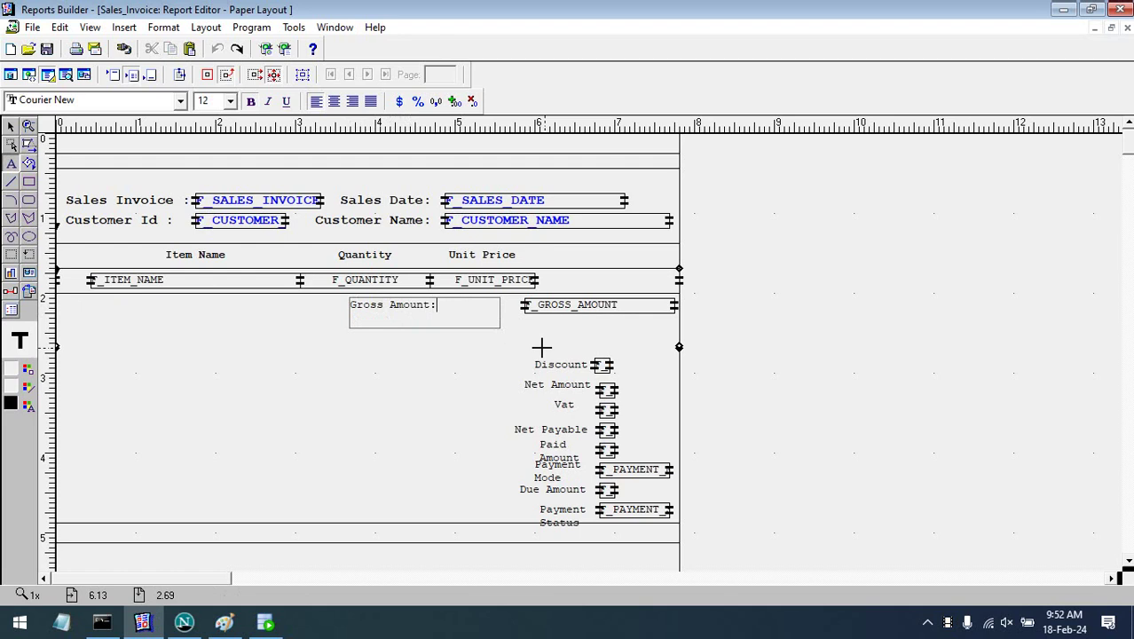
pyautogui.press('Escape')
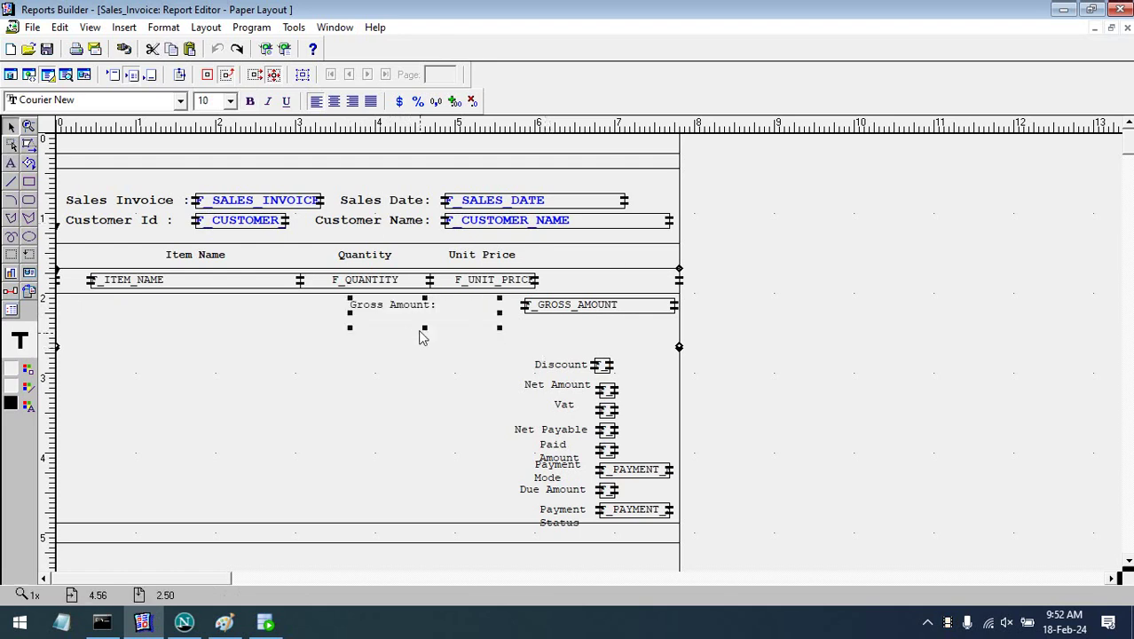
pyautogui.moveTo(425, 327); pyautogui.dragTo(430, 319)
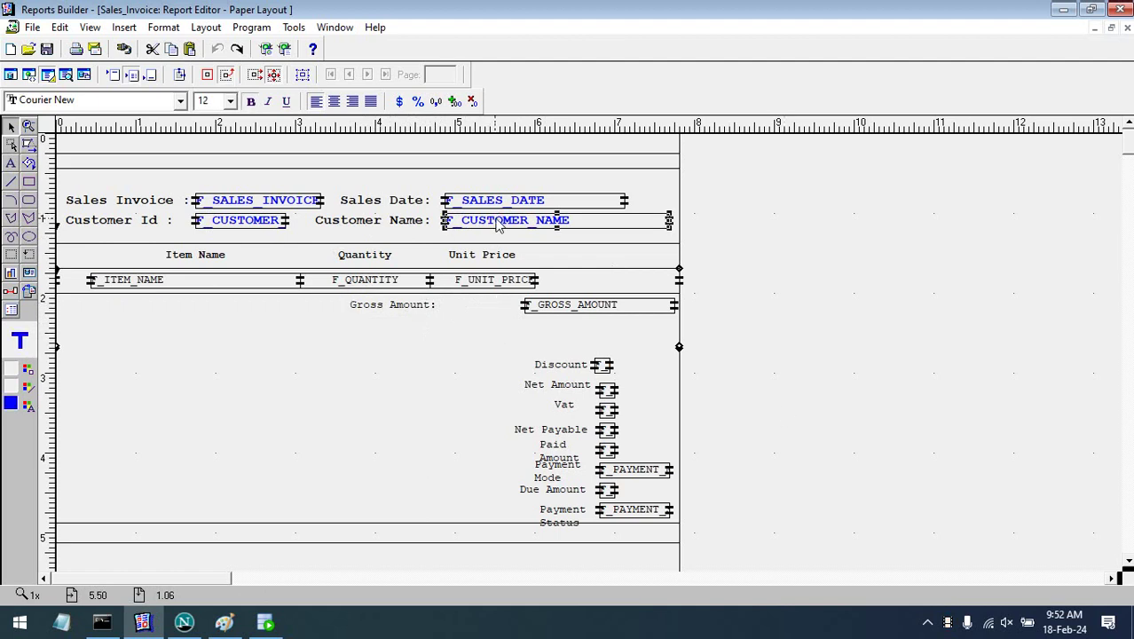
pyautogui.click(798, 526)
pyautogui.moveTo(772, 560); pyautogui.dragTo(185, 294)
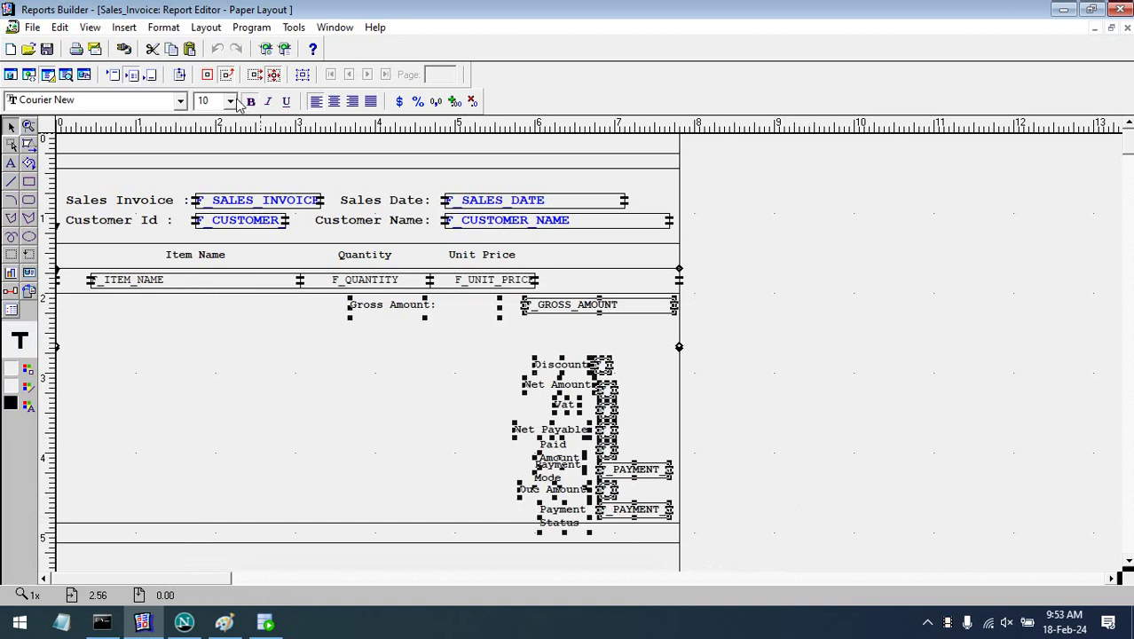
# - Set the selected summary labels and fields to font size 12
pyautogui.click(230, 100)
pyautogui.click(206, 166)
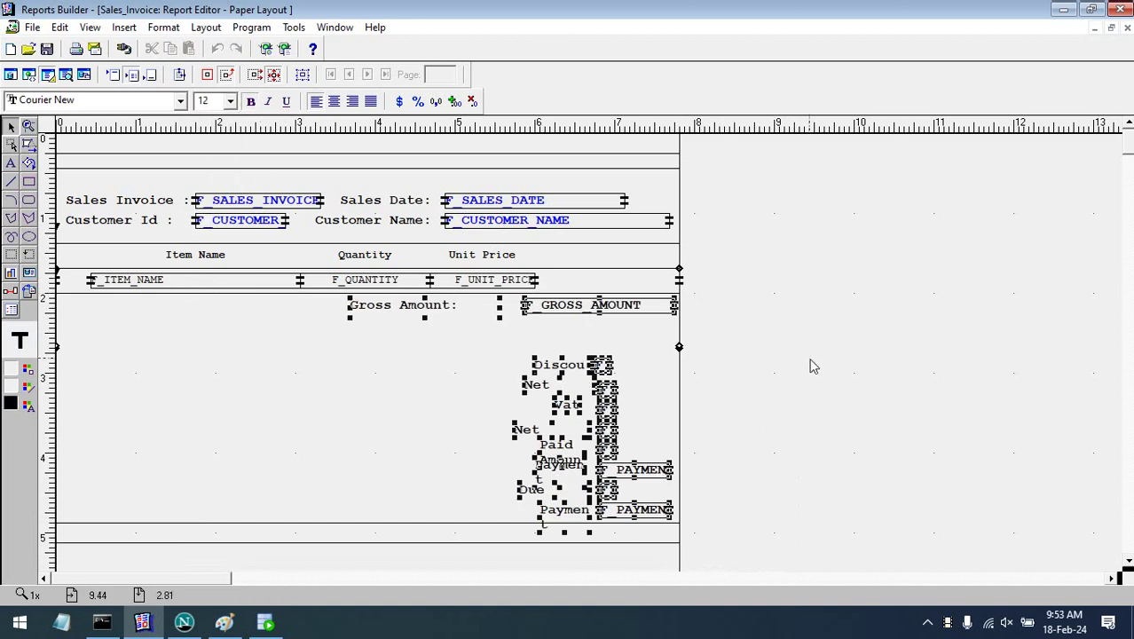
pyautogui.click(815, 367)
# - Widen the Gross Amount: label and place the widened discount field beneath F_GROSS_AMOUNT
pyautogui.click(466, 306)
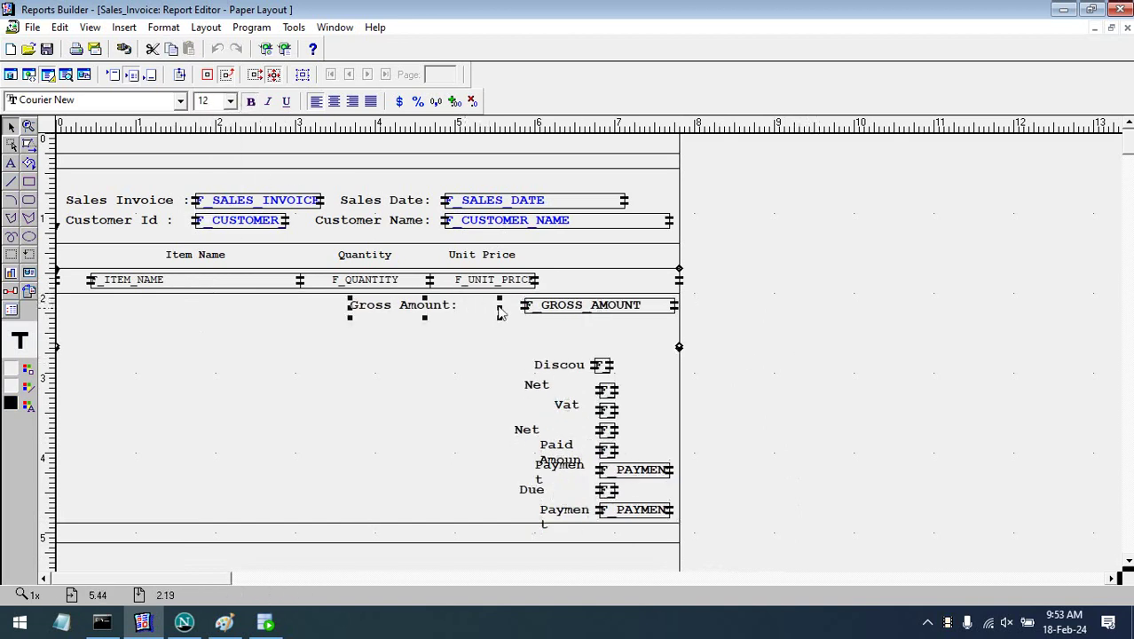
pyautogui.moveTo(500, 310); pyautogui.dragTo(515, 313)
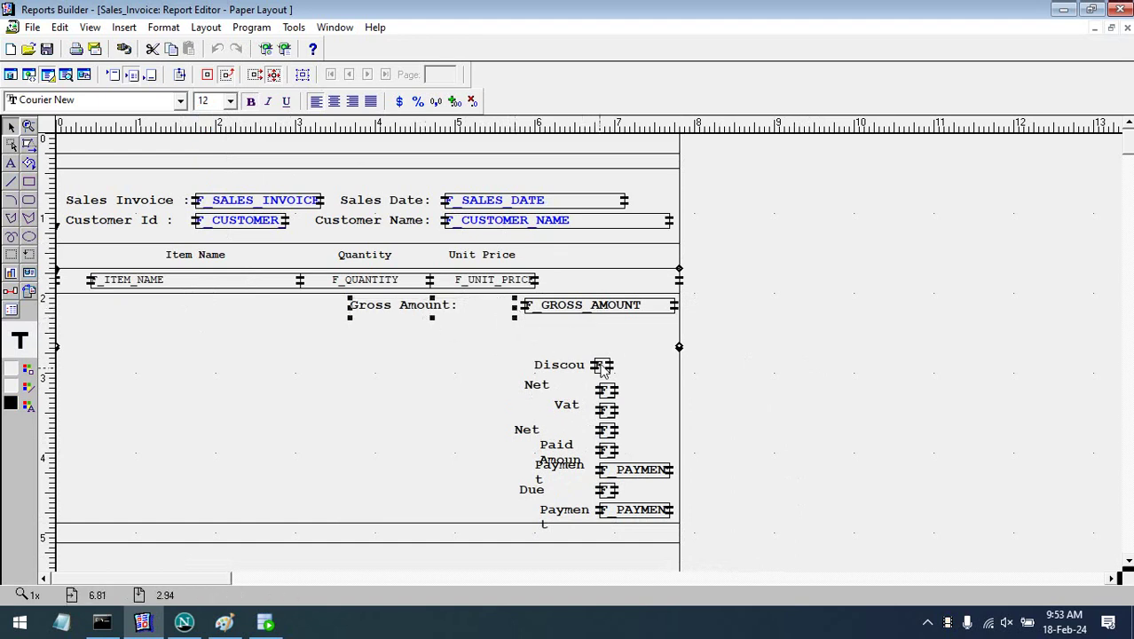
pyautogui.click(601, 364)
pyautogui.moveTo(545, 343); pyautogui.dragTo(529, 323)
pyautogui.click(534, 330)
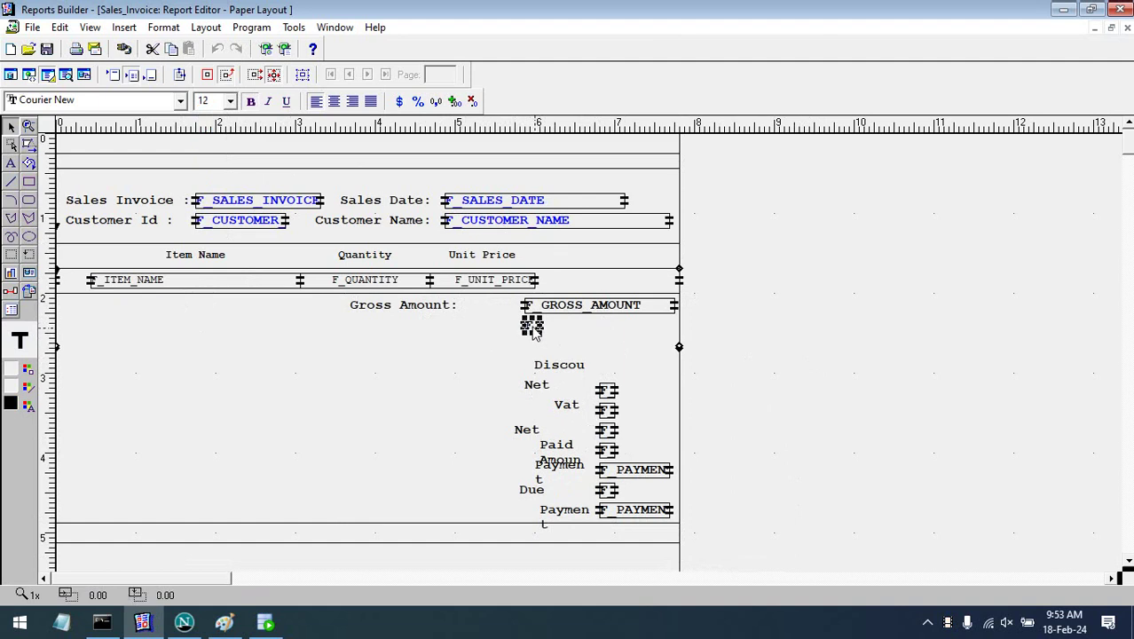
pyautogui.moveTo(534, 335); pyautogui.dragTo(674, 338)
pyautogui.moveTo(567, 369); pyautogui.dragTo(514, 333)
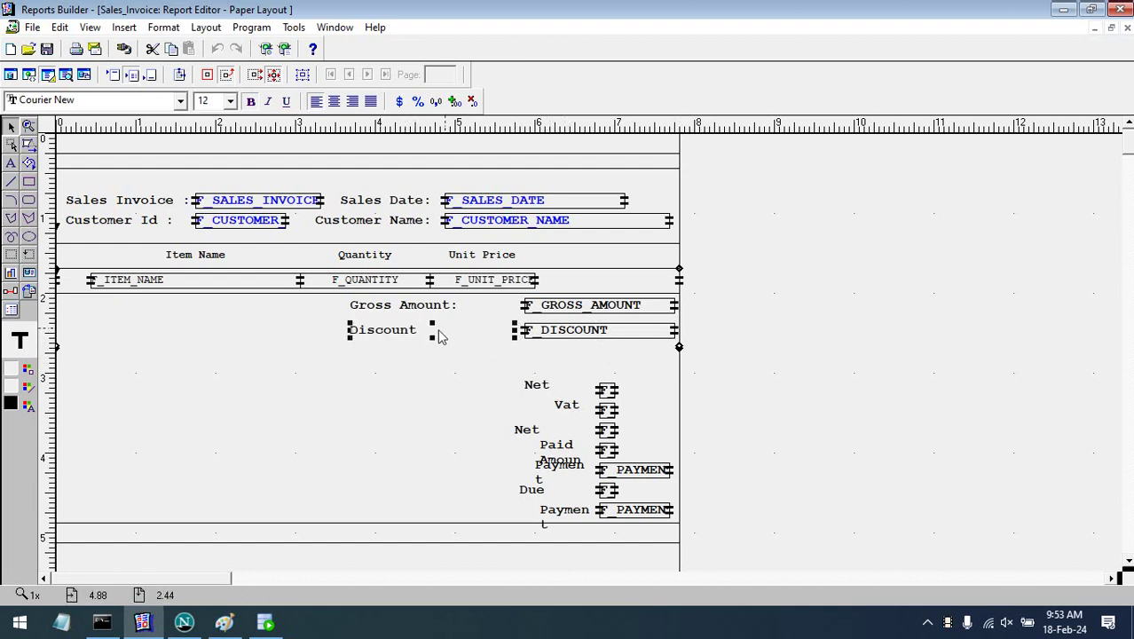
# - Line up the Net Amount label and its widened field under Discount
pyautogui.moveTo(526, 383); pyautogui.dragTo(519, 352)
pyautogui.moveTo(608, 391); pyautogui.dragTo(529, 355)
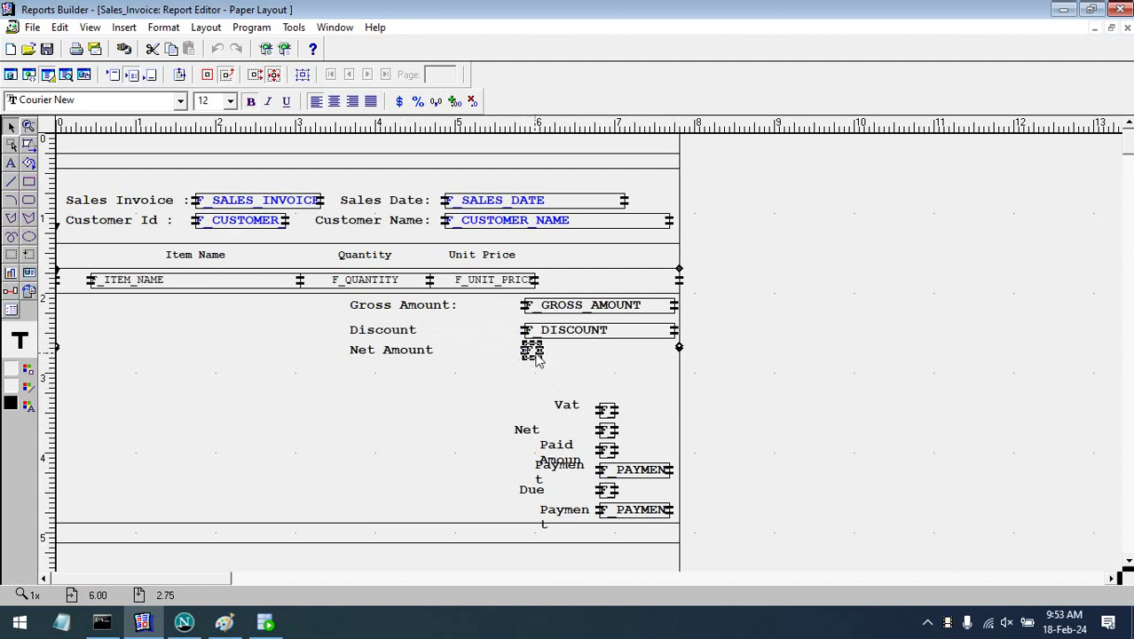
pyautogui.moveTo(543, 354); pyautogui.dragTo(678, 355)
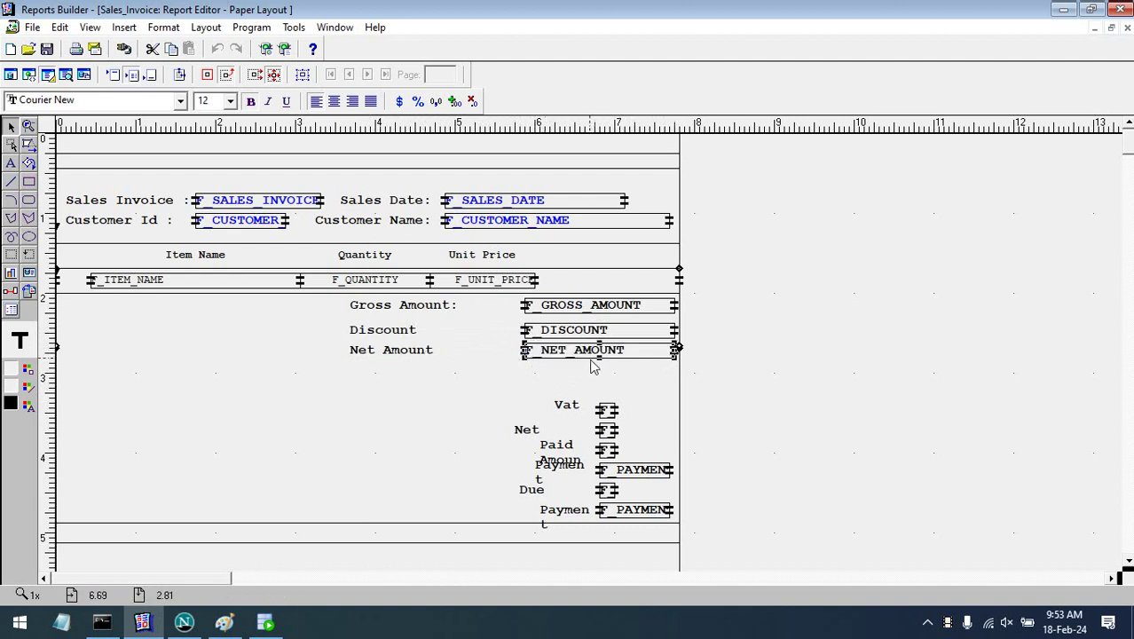
pyautogui.press('Down')
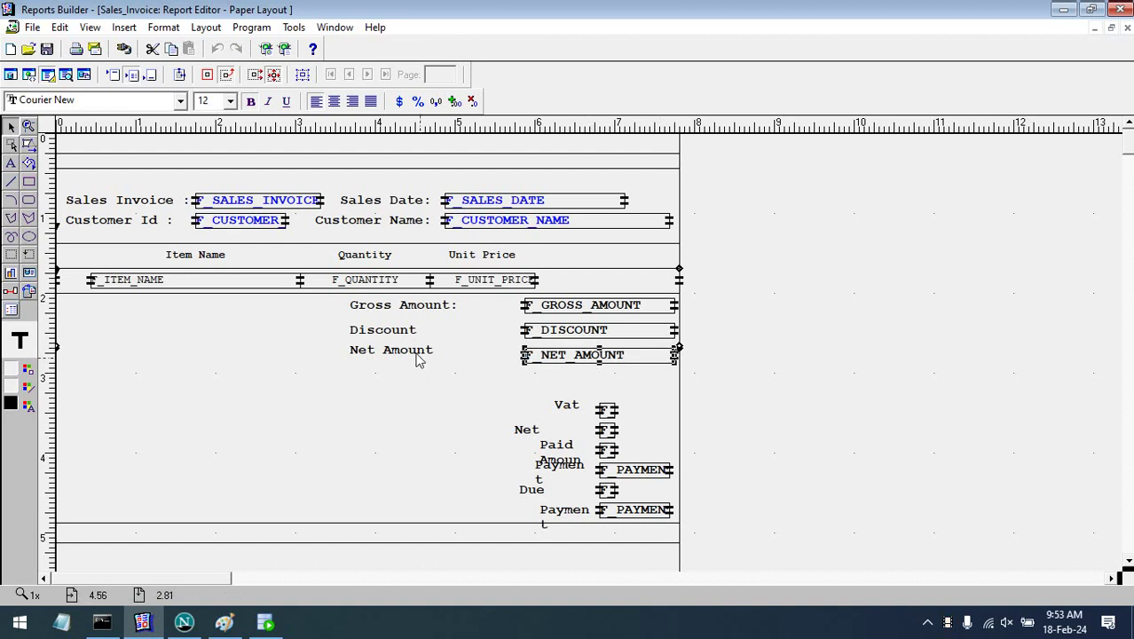
pyautogui.keyDown('shift'); pyautogui.click(418, 357); pyautogui.keyUp('shift')
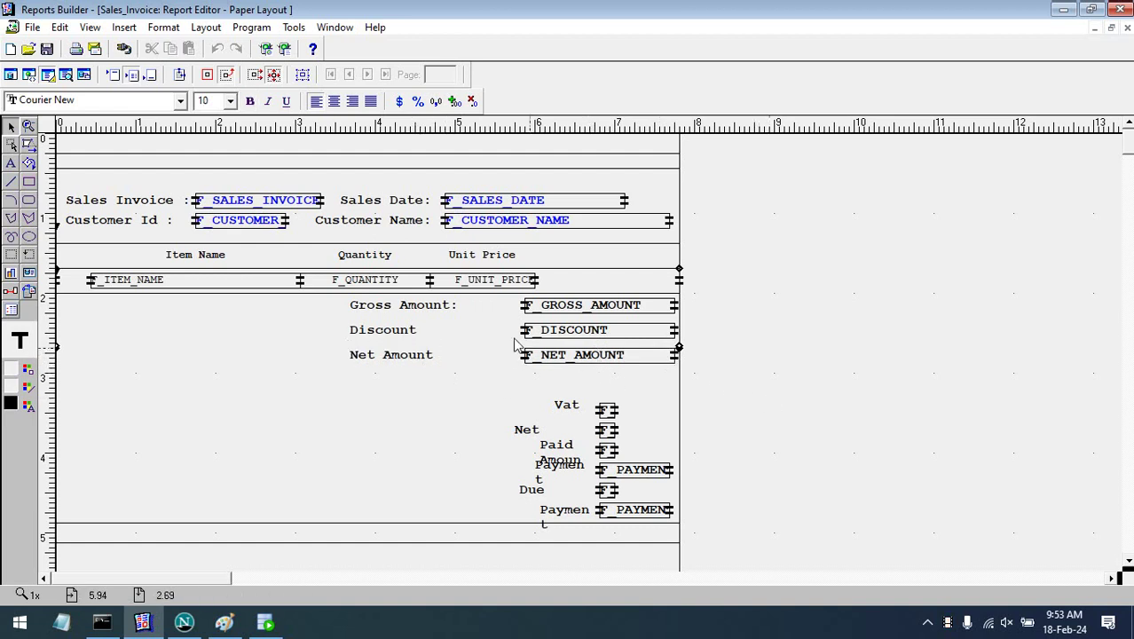
# - Select the Gross Amount, Discount, Net Amount, Vat, Net, Due and Payment labels together
pyautogui.click(455, 313)
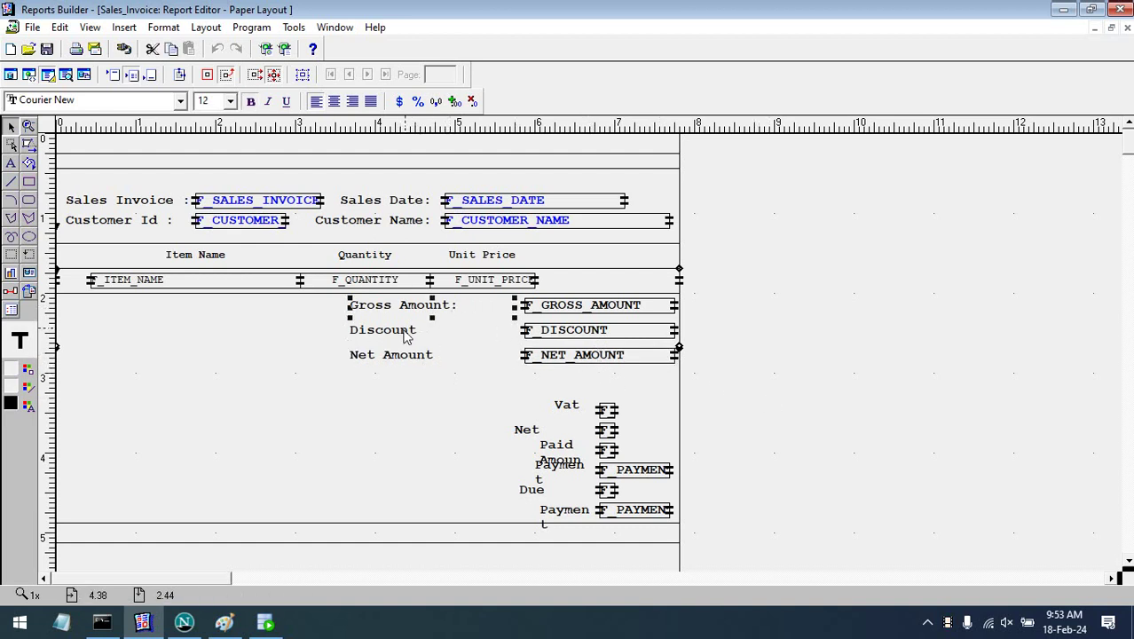
pyautogui.click(403, 331)
pyautogui.keyDown('shift'); pyautogui.click(408, 356); pyautogui.keyUp('shift')
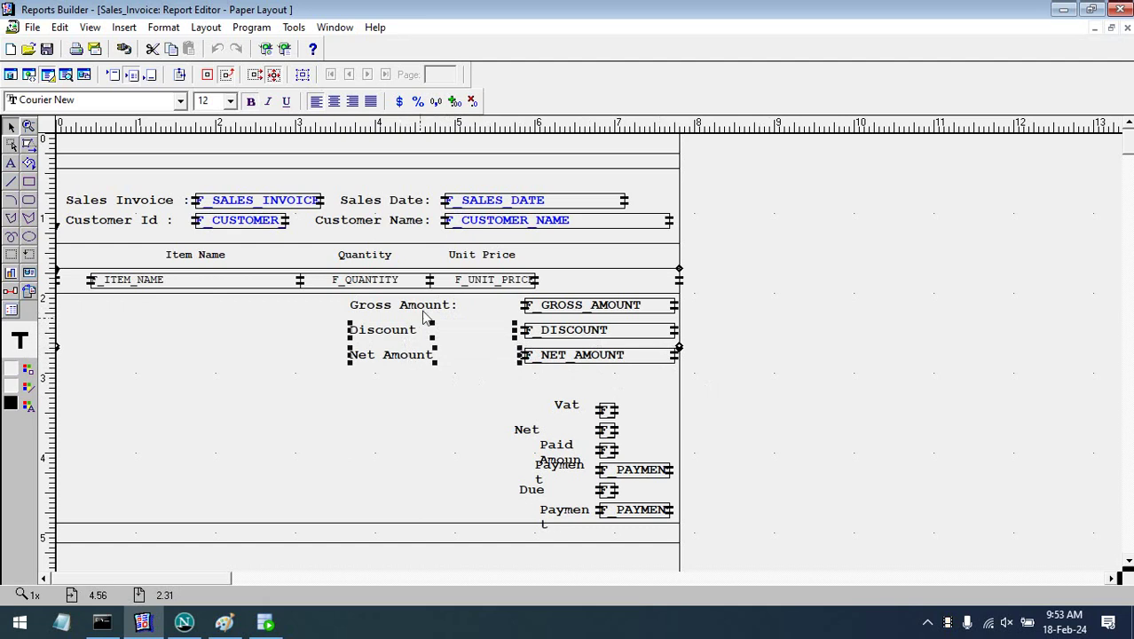
pyautogui.keyDown('shift'); pyautogui.click(424, 311); pyautogui.keyUp('shift')
pyautogui.keyDown('shift'); pyautogui.click(561, 407); pyautogui.keyUp('shift')
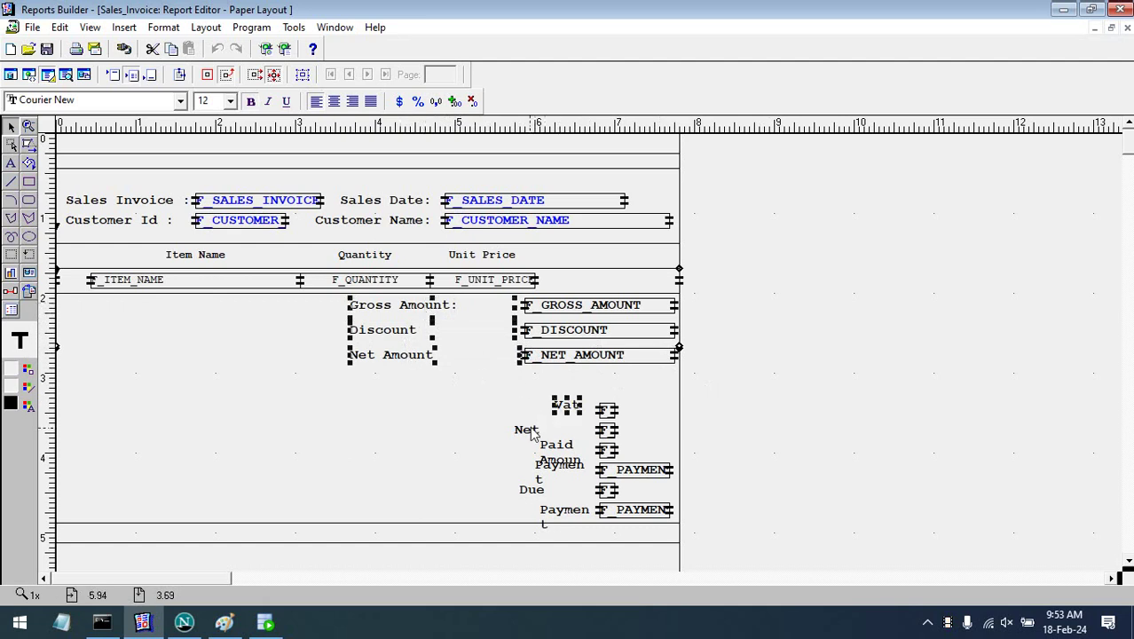
pyautogui.keyDown('shift'); pyautogui.click(533, 432); pyautogui.keyUp('shift')
pyautogui.keyDown('shift'); pyautogui.click(539, 491); pyautogui.keyUp('shift')
pyautogui.keyDown('shift'); pyautogui.click(543, 517); pyautogui.keyUp('shift')
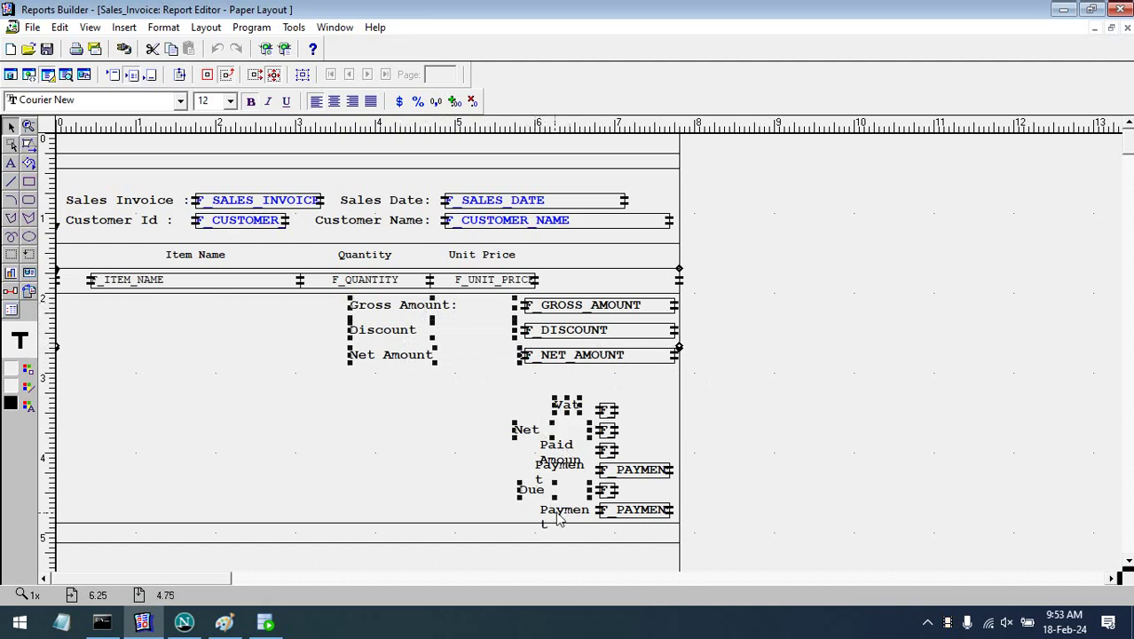
# - Give the selected summary labels, including the upper Payment label, black borders
pyautogui.keyDown('shift'); pyautogui.click(573, 468); pyautogui.keyUp('shift')
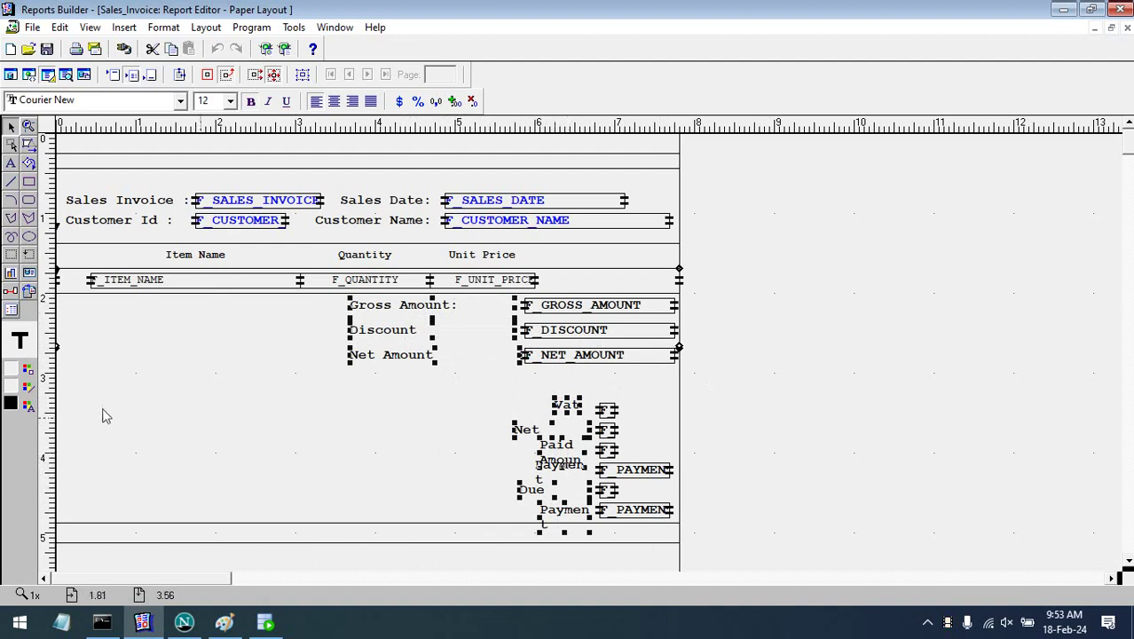
pyautogui.click(27, 386)
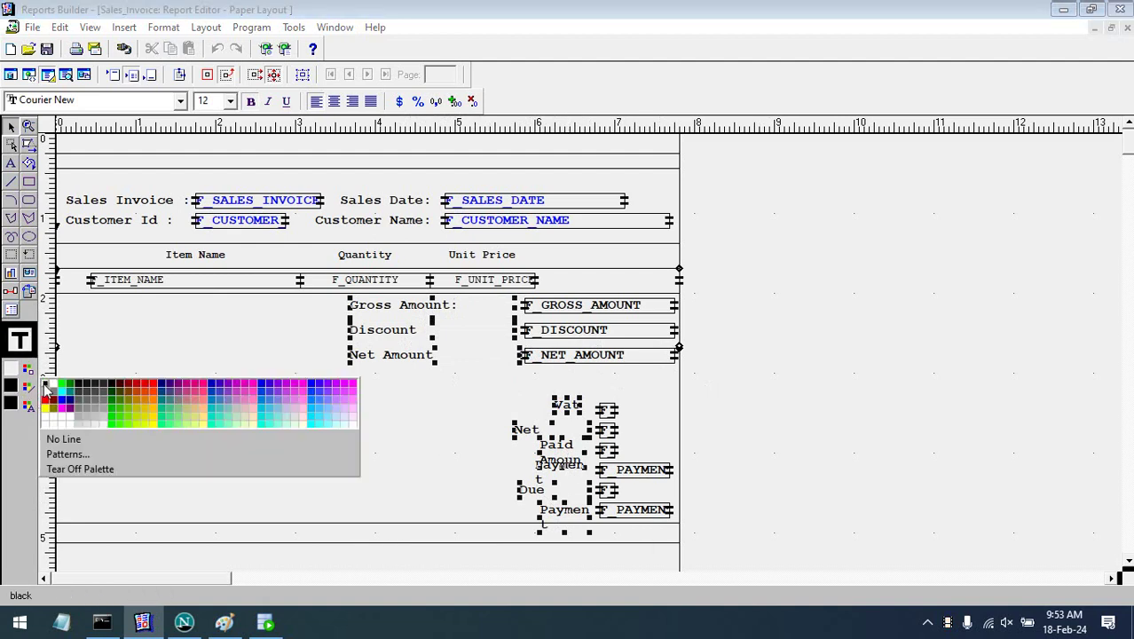
pyautogui.click(46, 388)
pyautogui.click(789, 392)
pyautogui.click(497, 358)
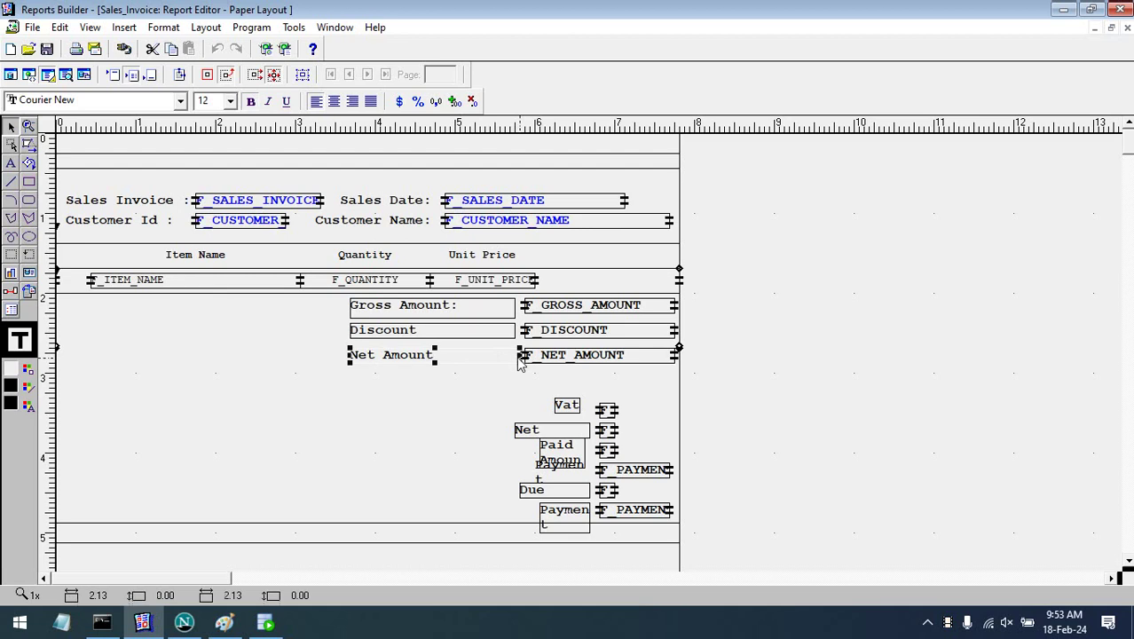
pyautogui.click(533, 369)
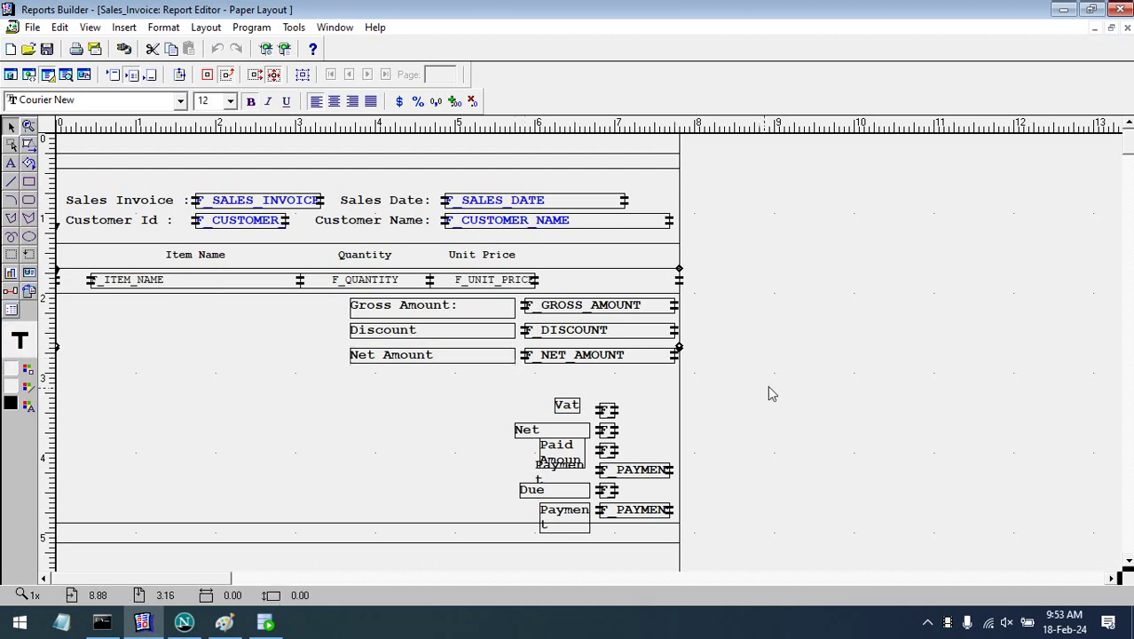
# - Place the Vat and Net Payable labels under Net Amount with their fields beside them
pyautogui.moveTo(574, 406); pyautogui.dragTo(517, 383)
pyautogui.moveTo(609, 412); pyautogui.dragTo(673, 381)
pyautogui.moveTo(563, 432); pyautogui.dragTo(516, 408)
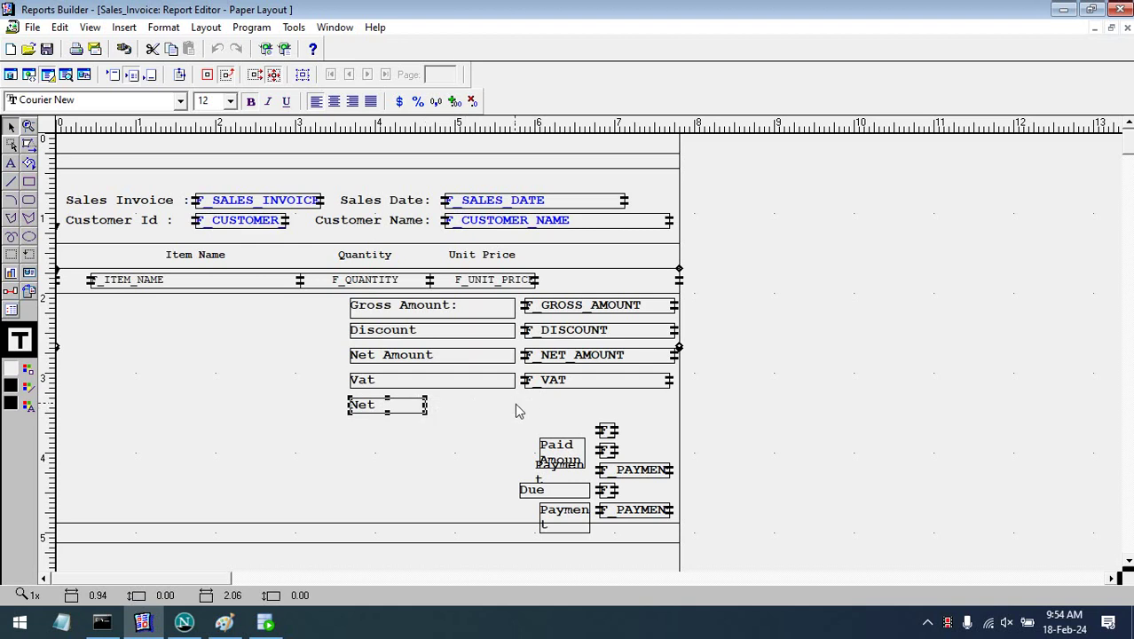
pyautogui.moveTo(606, 433); pyautogui.dragTo(676, 406)
# - Place a one-line Paid Amount: label under Net Payable with its field beside it
pyautogui.click(718, 421)
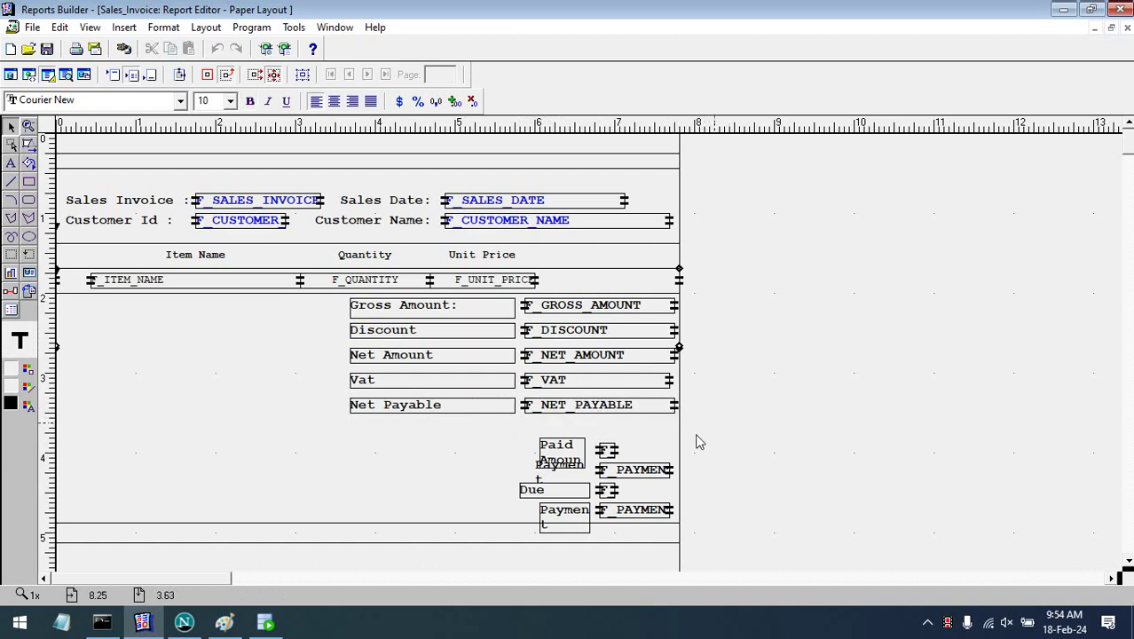
pyautogui.moveTo(557, 443); pyautogui.dragTo(521, 444)
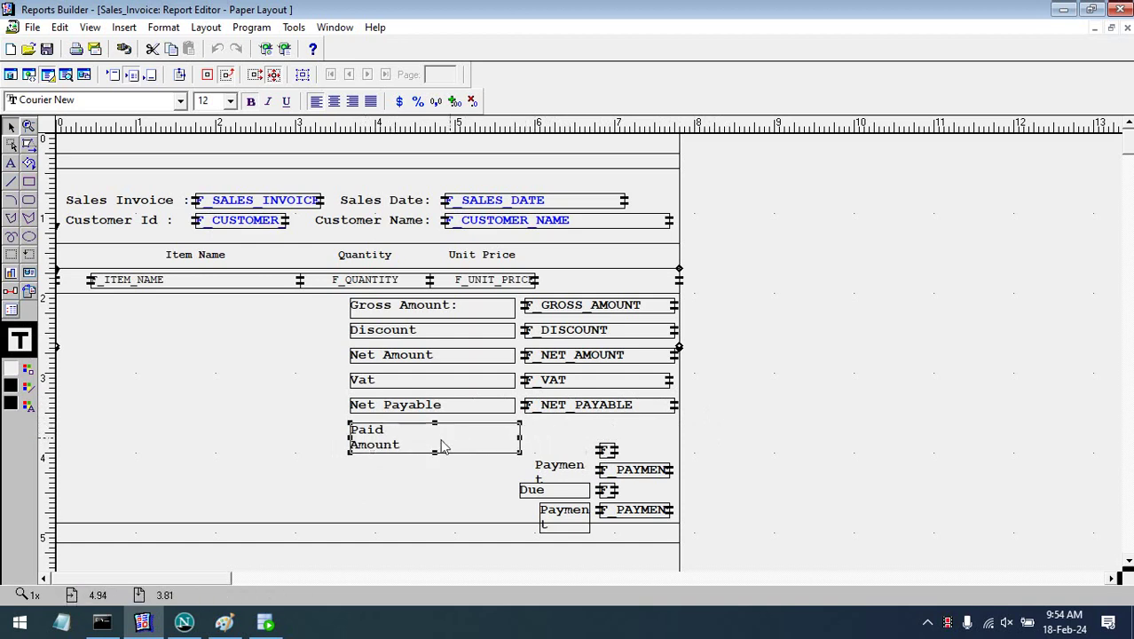
pyautogui.doubleClick(382, 437)
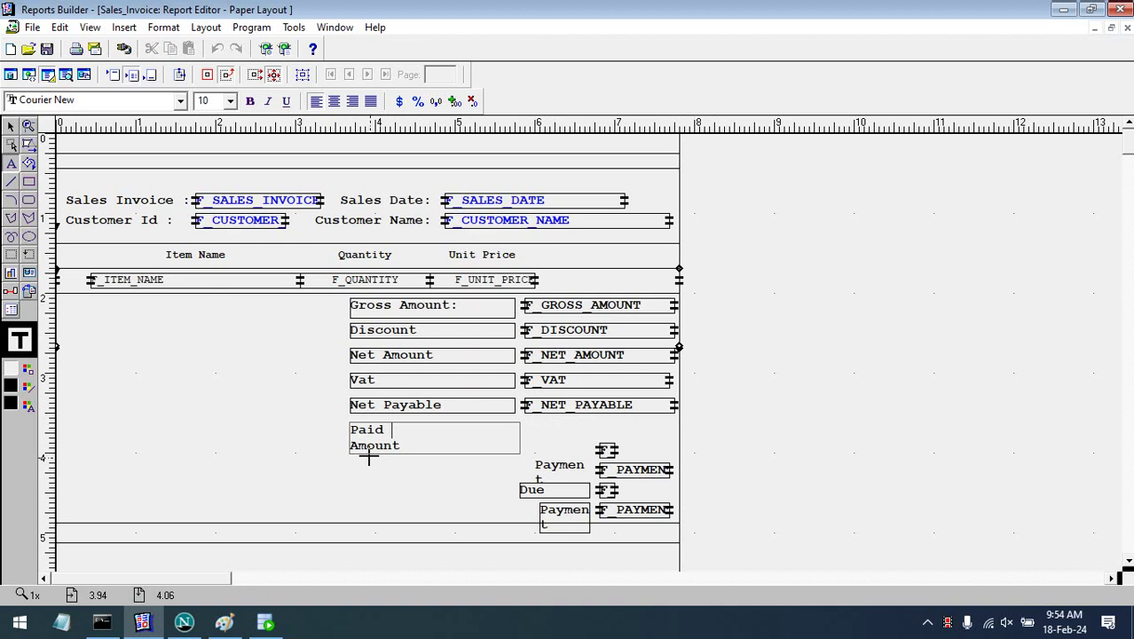
pyautogui.press('Delete')
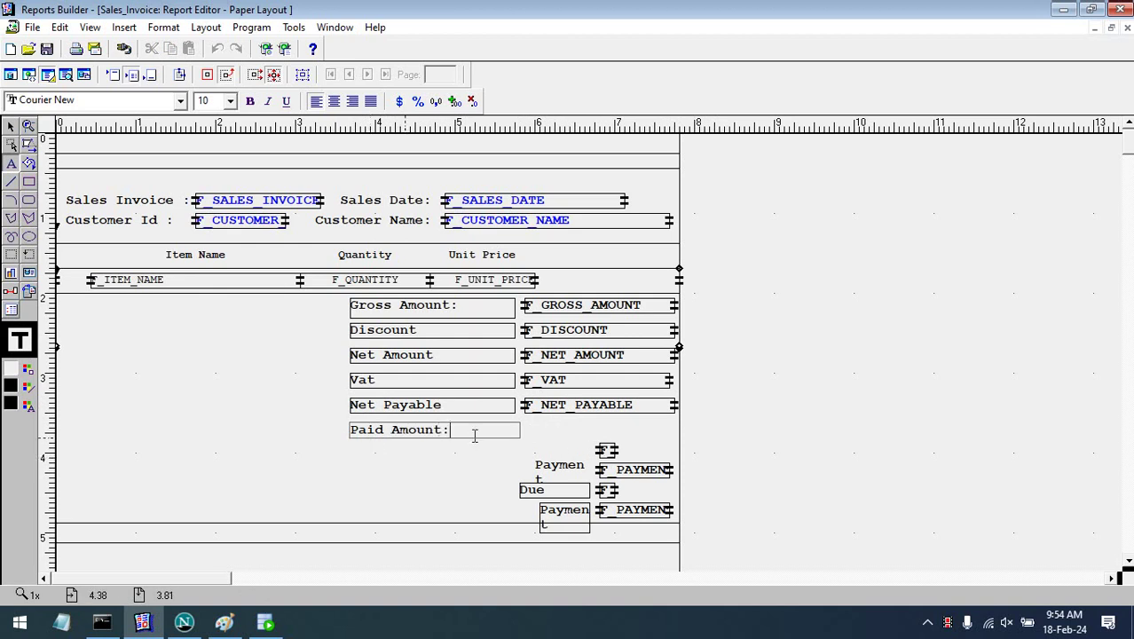
pyautogui.click(481, 474)
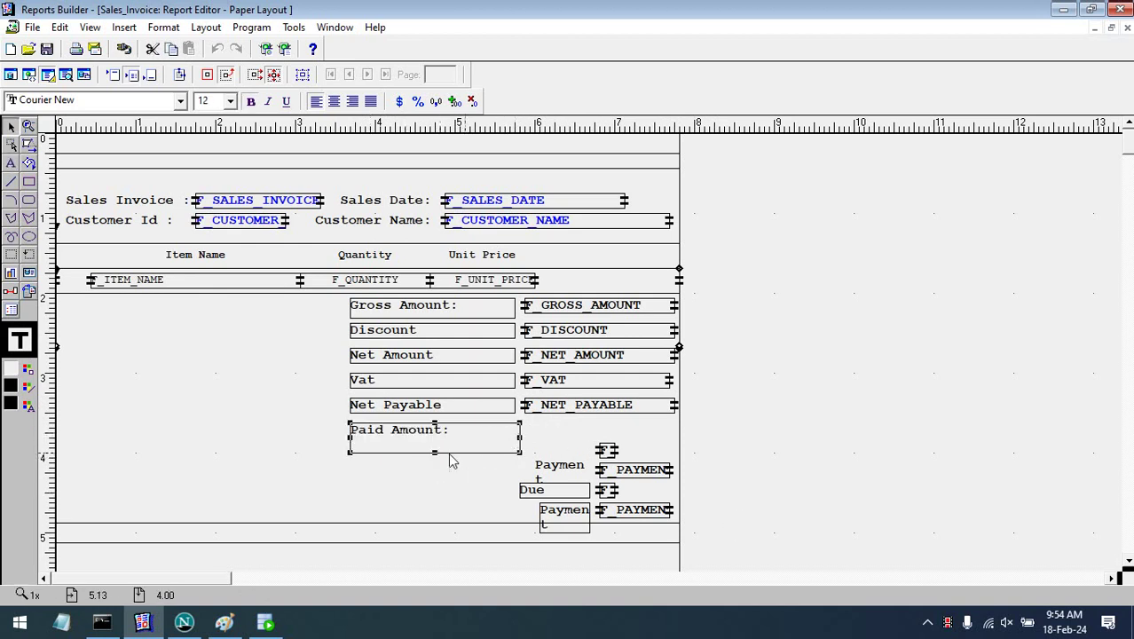
pyautogui.moveTo(435, 453); pyautogui.dragTo(436, 442)
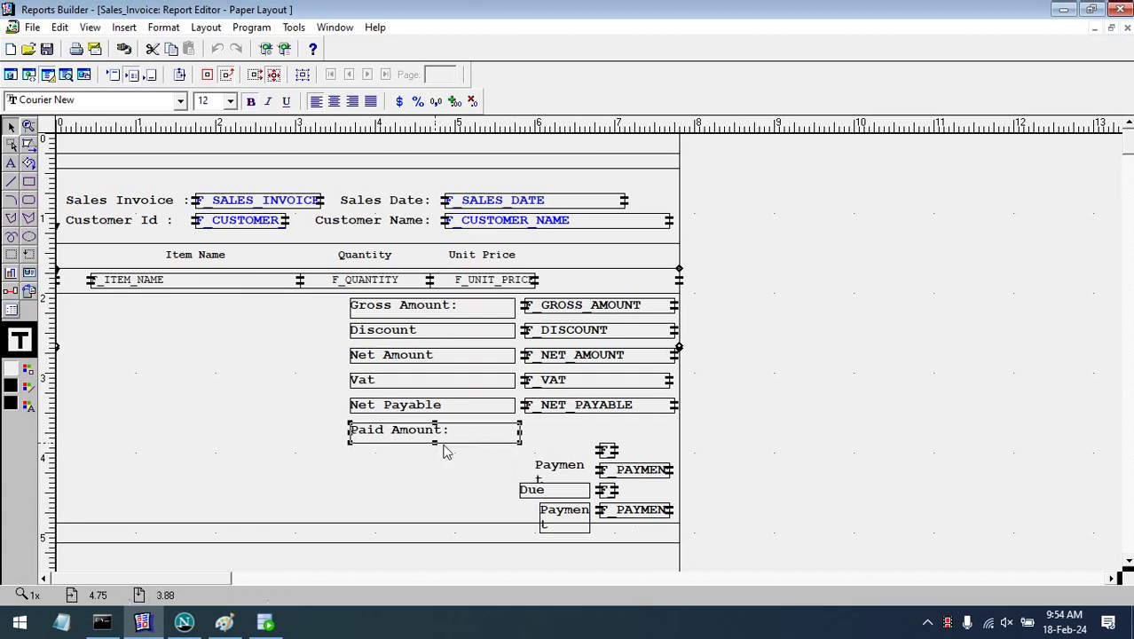
pyautogui.moveTo(521, 440); pyautogui.dragTo(514, 440)
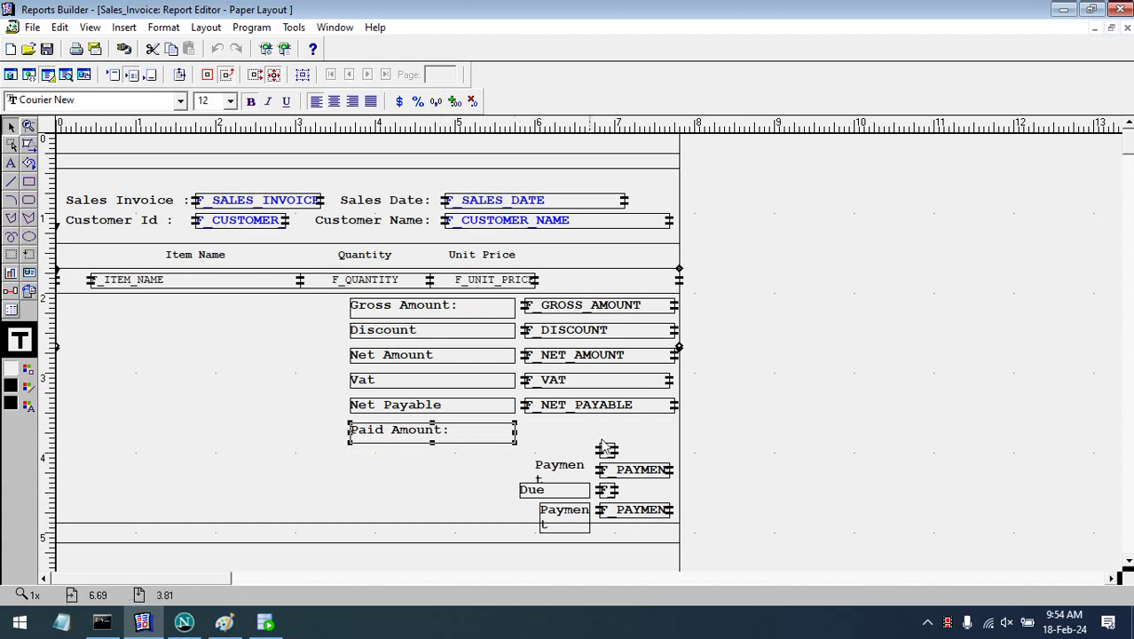
pyautogui.moveTo(609, 454); pyautogui.dragTo(678, 438)
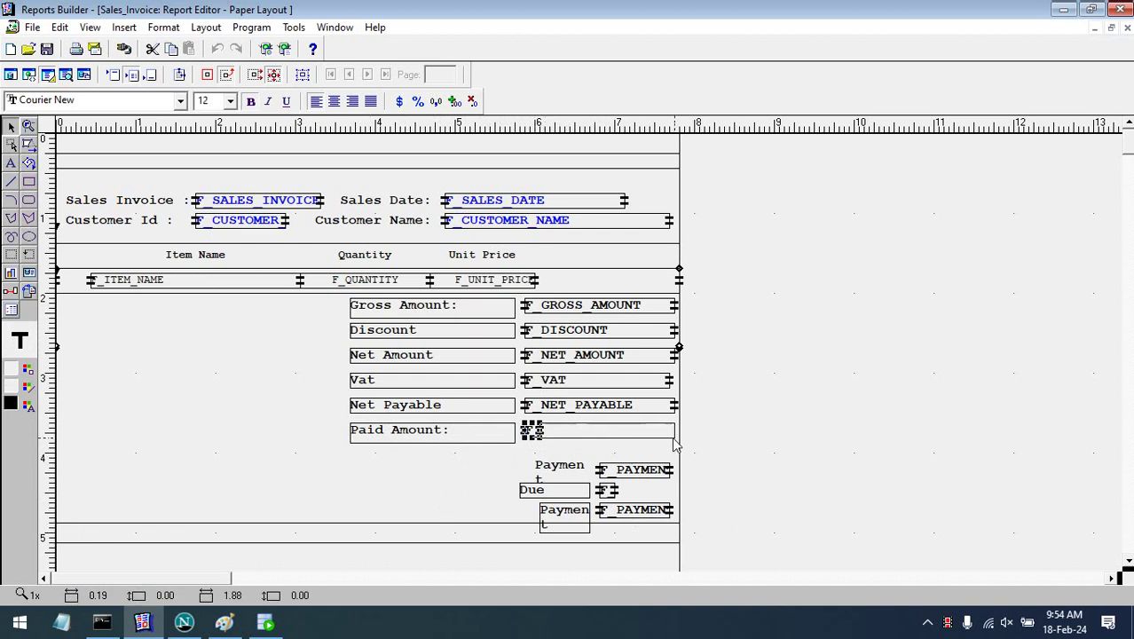
# - Put a one-line, black-bordered Payment Mode: label below Paid Amount: and adjust its width
pyautogui.moveTo(581, 477); pyautogui.dragTo(519, 464)
pyautogui.click(404, 462)
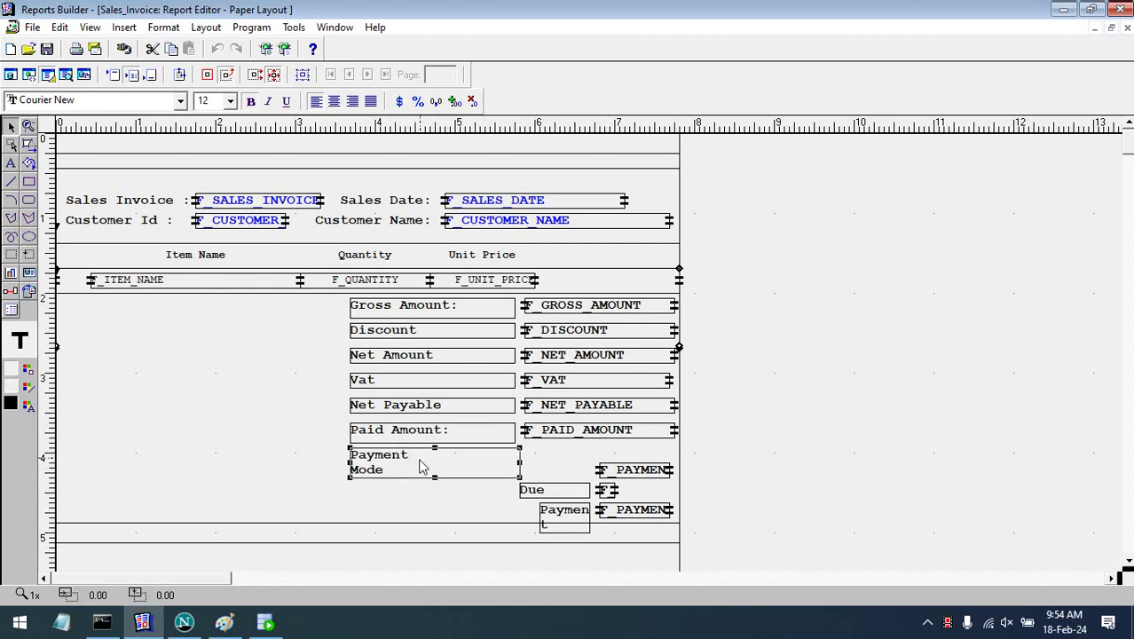
pyautogui.click(412, 454)
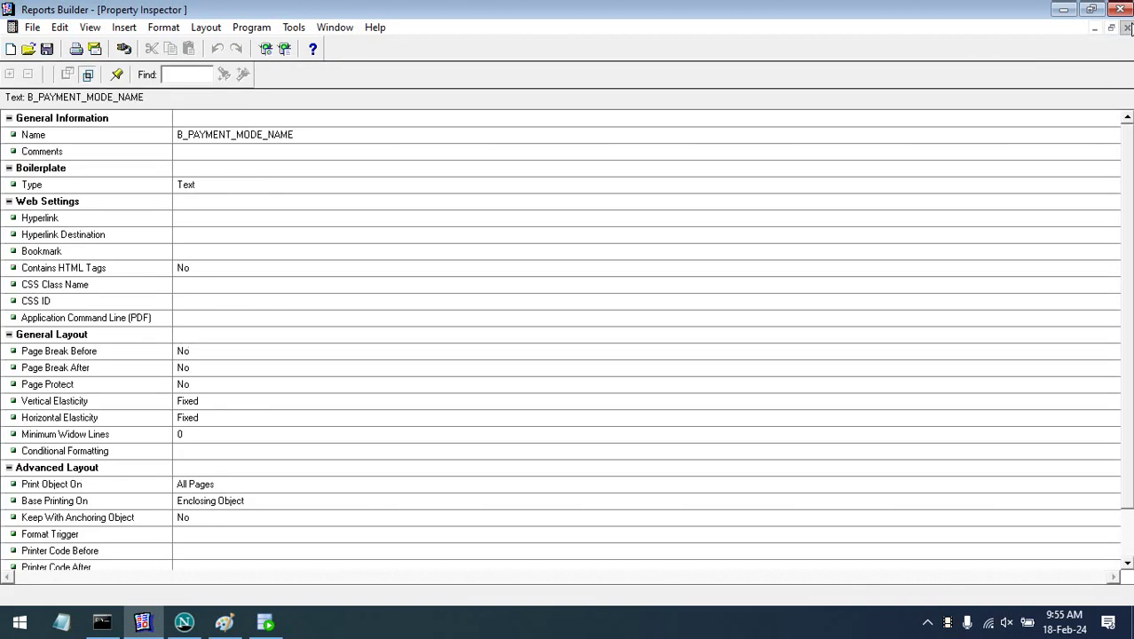
pyautogui.click(1127, 28)
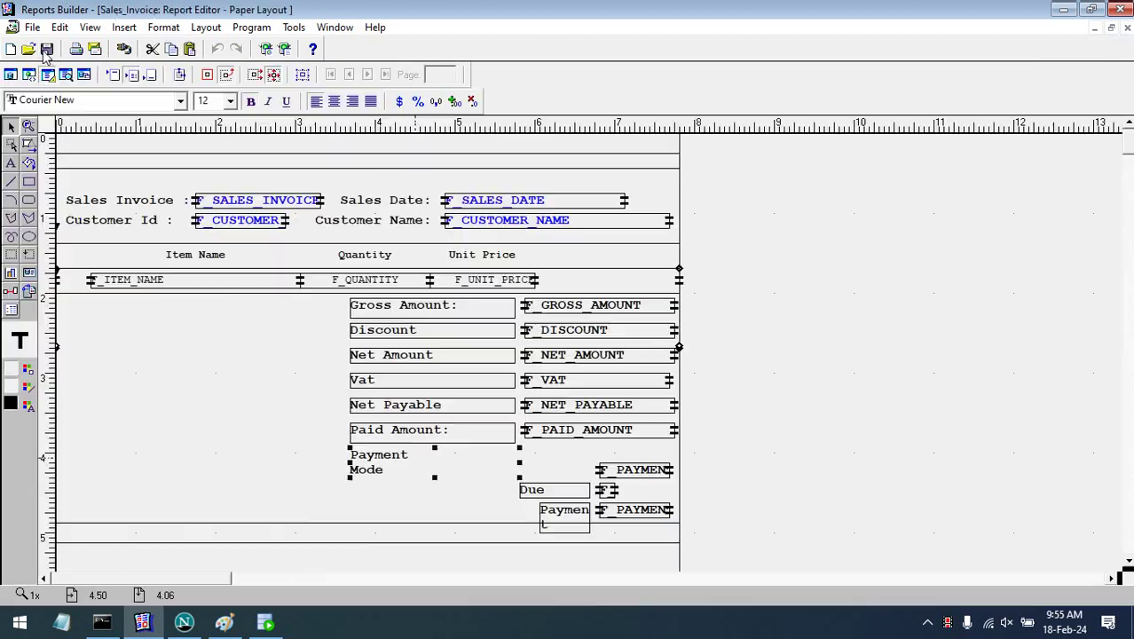
pyautogui.click(435, 462)
pyautogui.press('Delete')
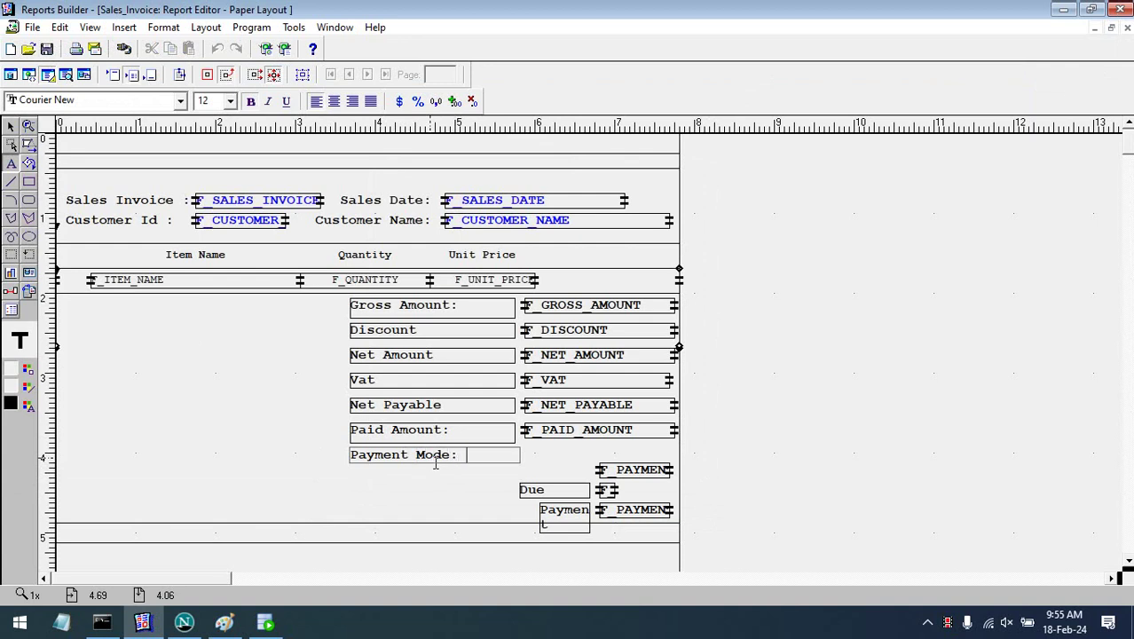
pyautogui.click(438, 484)
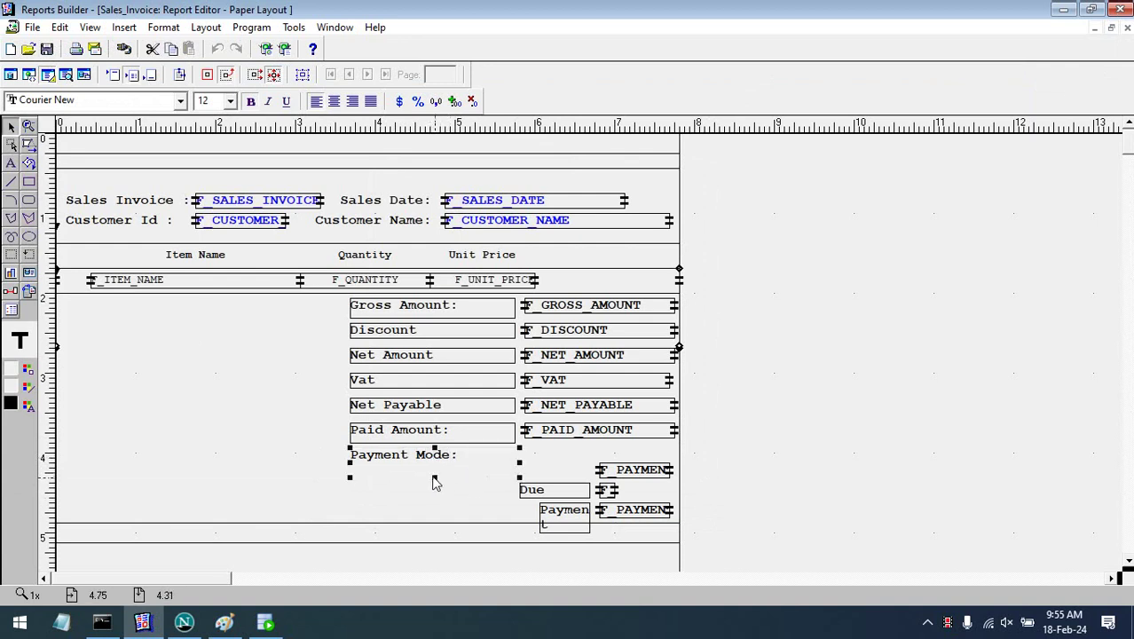
pyautogui.moveTo(437, 477); pyautogui.dragTo(437, 468)
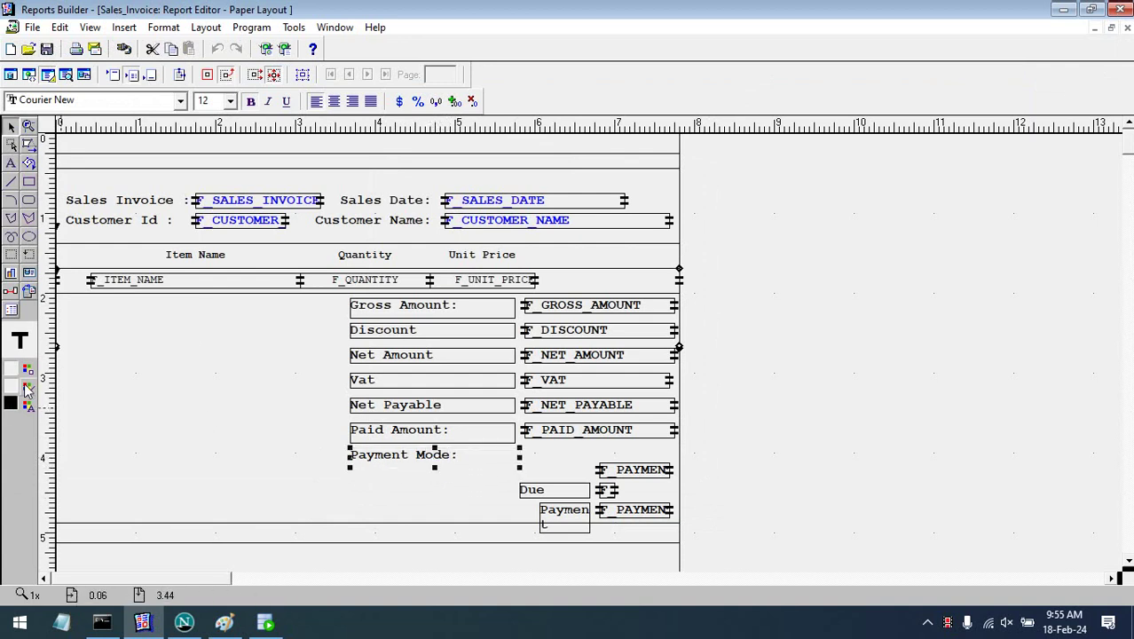
pyautogui.click(27, 391)
pyautogui.click(49, 390)
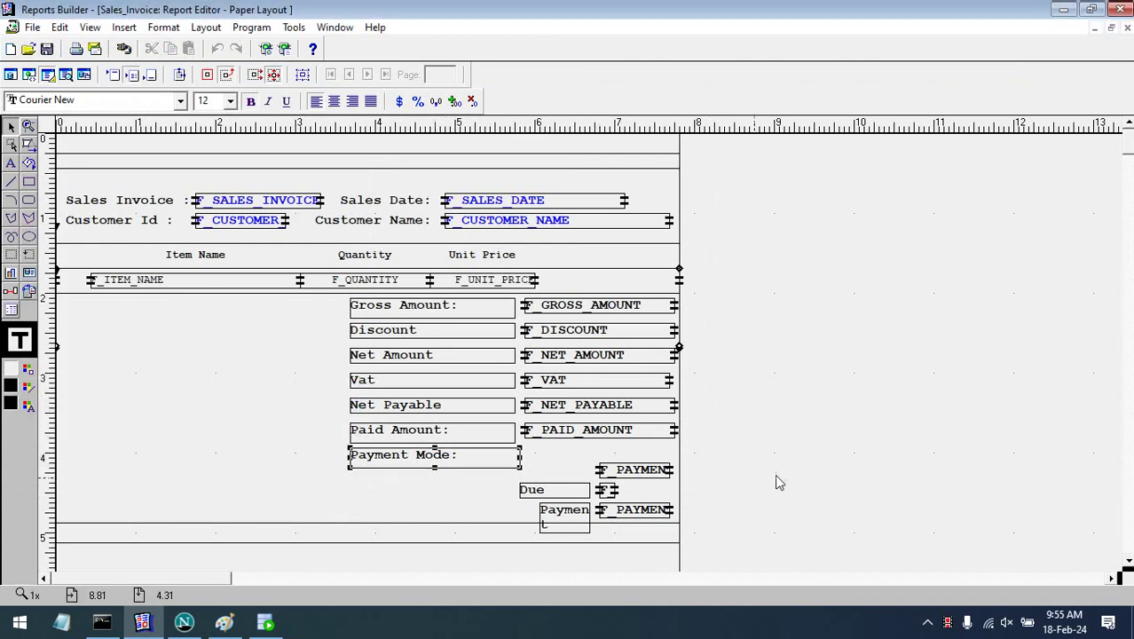
pyautogui.click(483, 457)
pyautogui.moveTo(521, 458); pyautogui.dragTo(678, 461)
# - Line up the due amount field beside Due Amount and move the Payment label below it
pyautogui.moveTo(611, 492); pyautogui.dragTo(678, 476)
pyautogui.moveTo(610, 480); pyautogui.dragTo(611, 484)
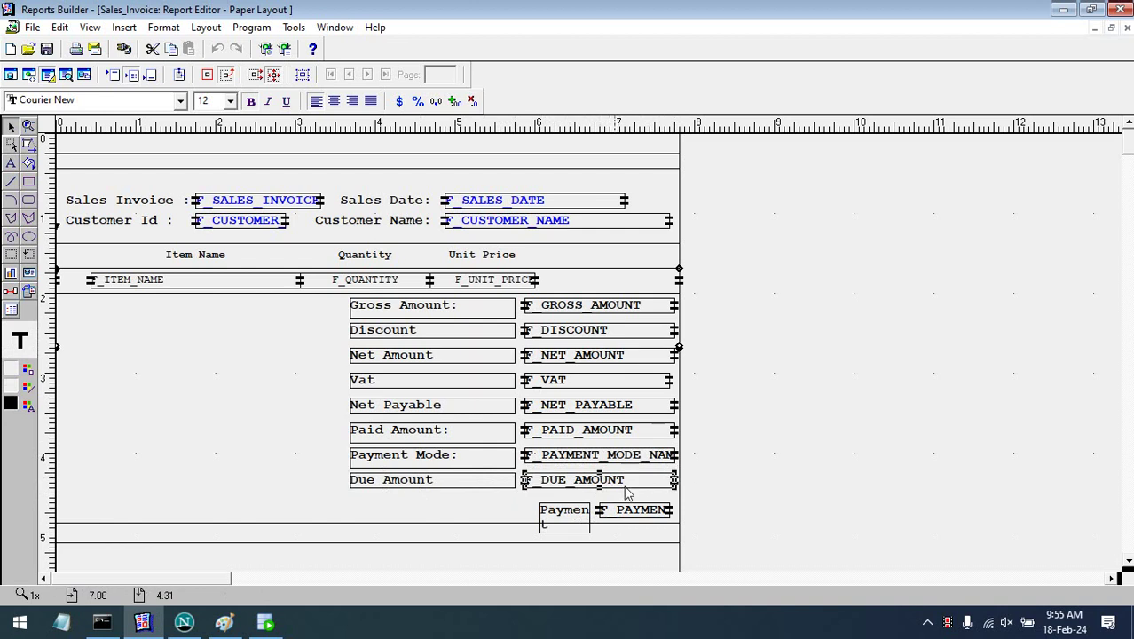
pyautogui.moveTo(563, 515); pyautogui.dragTo(514, 507)
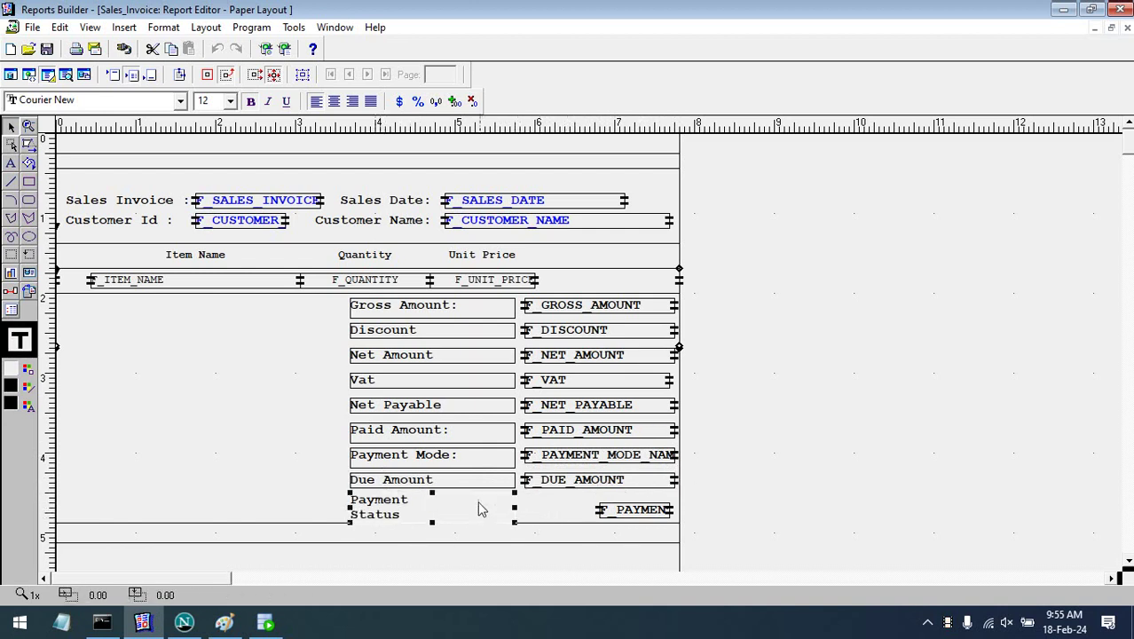
# - Join the Payment Status: label onto one line and widen the payment status field
pyautogui.click(422, 503)
pyautogui.press('Delete')
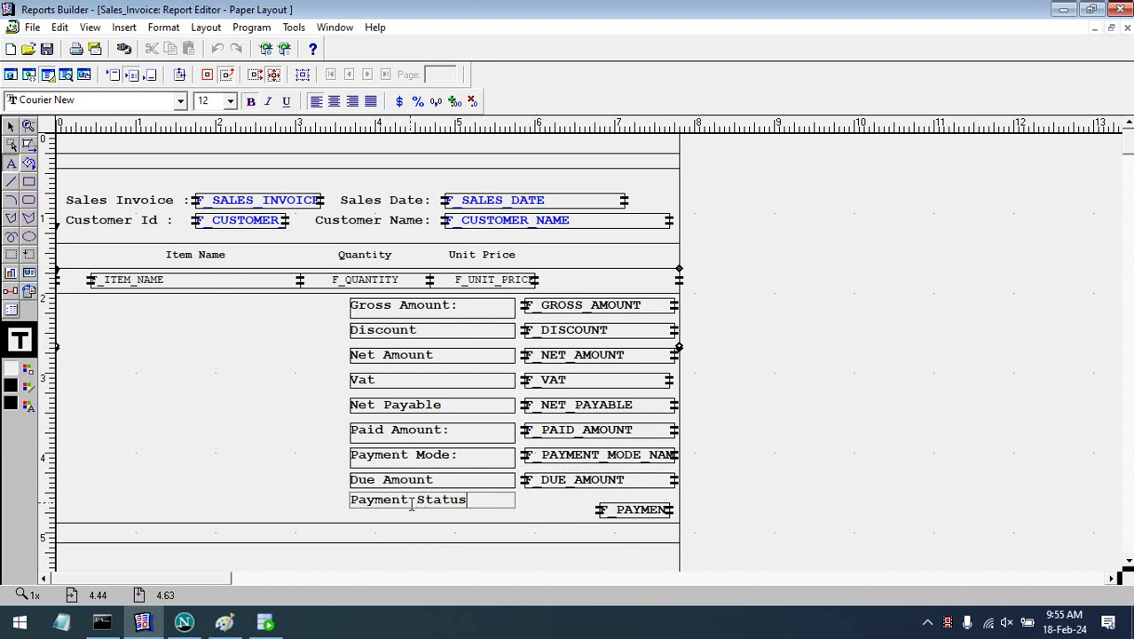
pyautogui.click(709, 485)
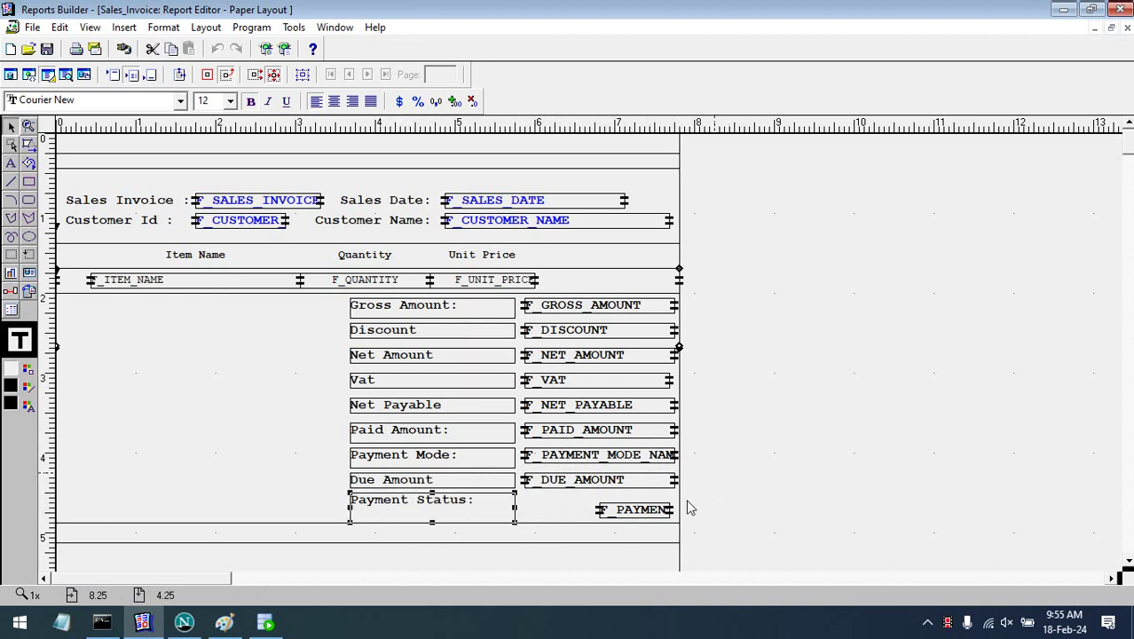
pyautogui.click(596, 514)
pyautogui.moveTo(586, 517); pyautogui.dragTo(679, 514)
# - Undo an accidental report frame move and shorten the Payment Status: label box
pyautogui.click(435, 526)
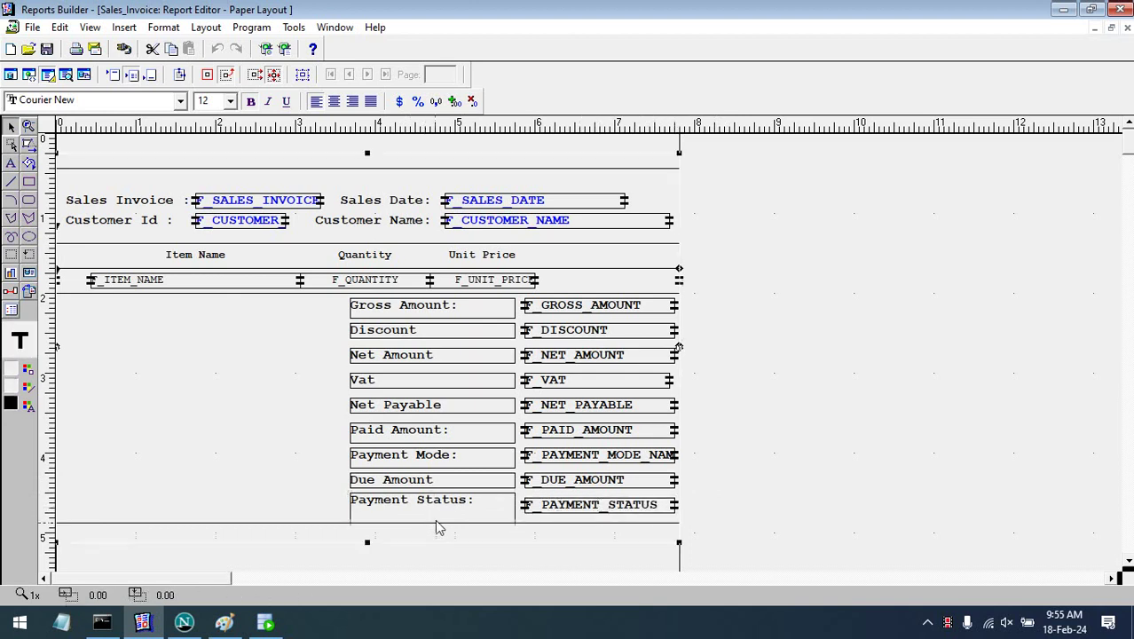
pyautogui.moveTo(441, 522); pyautogui.dragTo(440, 522)
pyautogui.hotkey('ctrl', 'z')
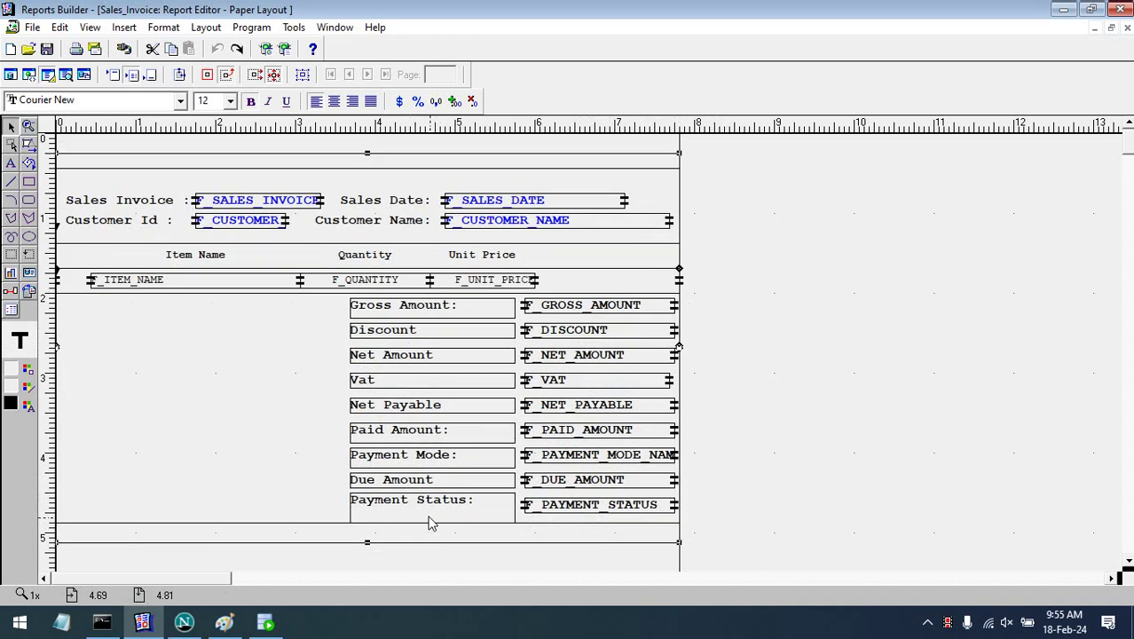
pyautogui.click(427, 523)
pyautogui.moveTo(433, 522); pyautogui.dragTo(433, 513)
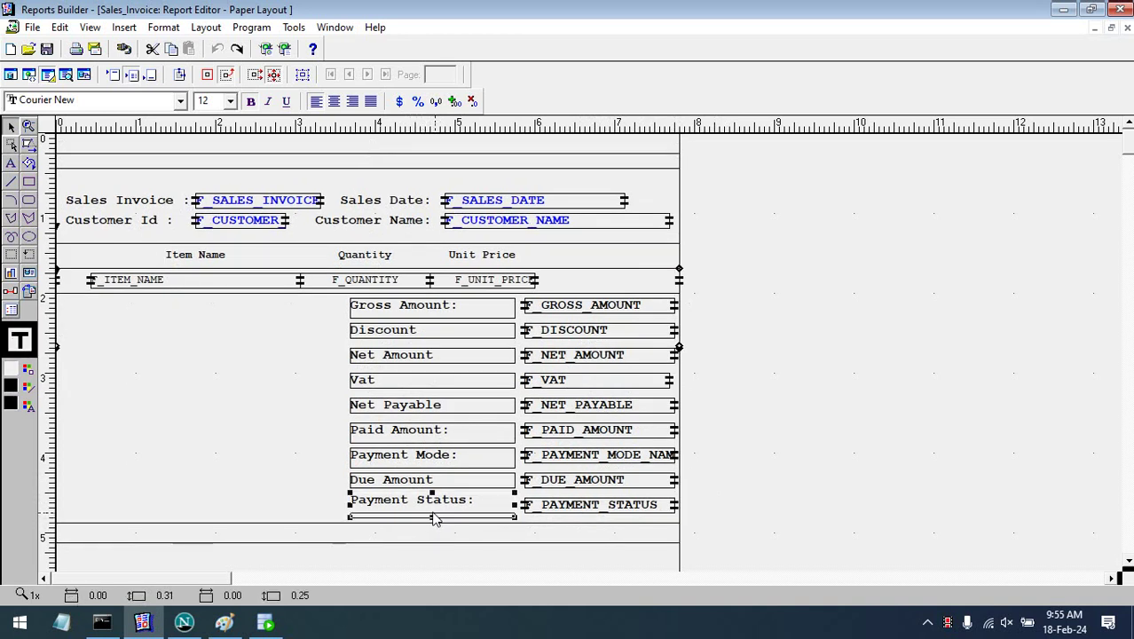
pyautogui.click(905, 462)
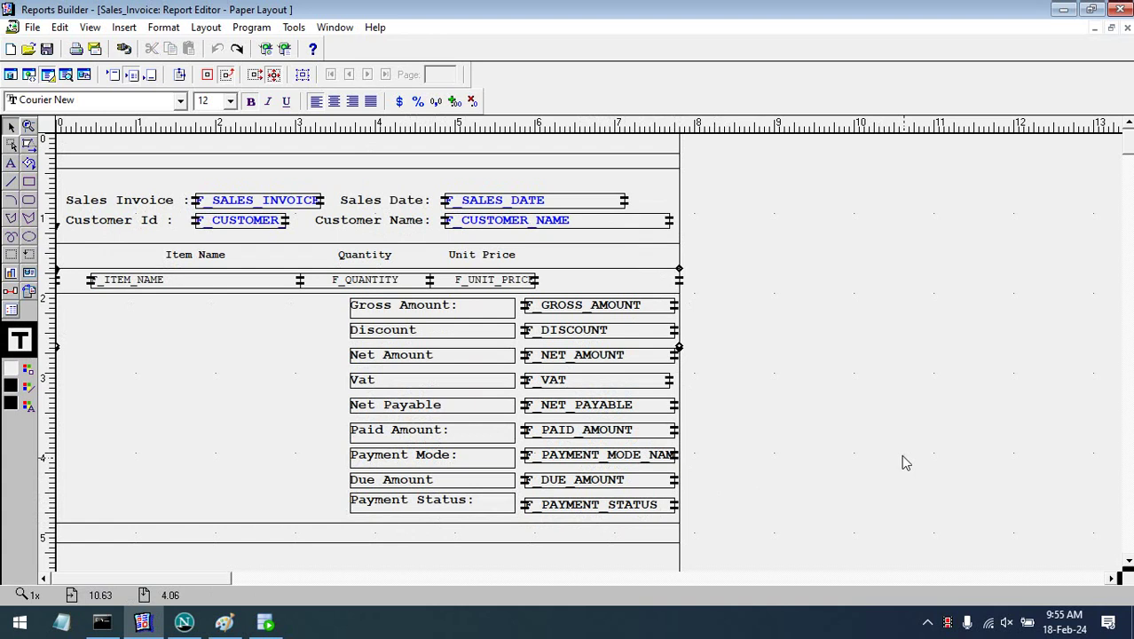
# - Edit the Discount and Net Amount label texts, undoing an accidental deletion
pyautogui.click(424, 331)
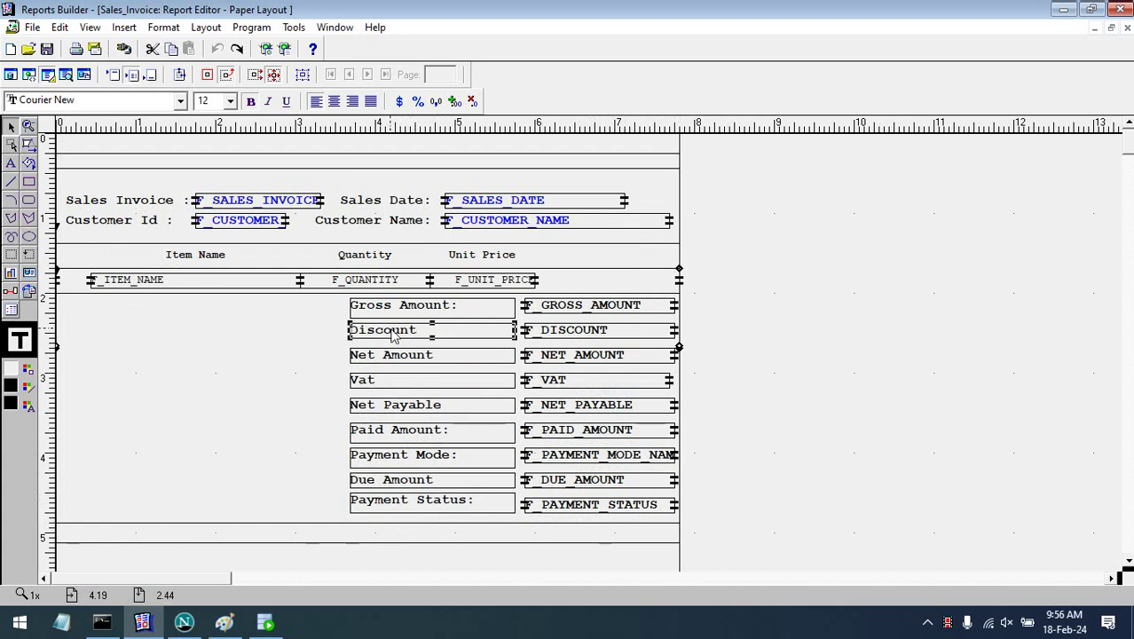
pyautogui.click(425, 330)
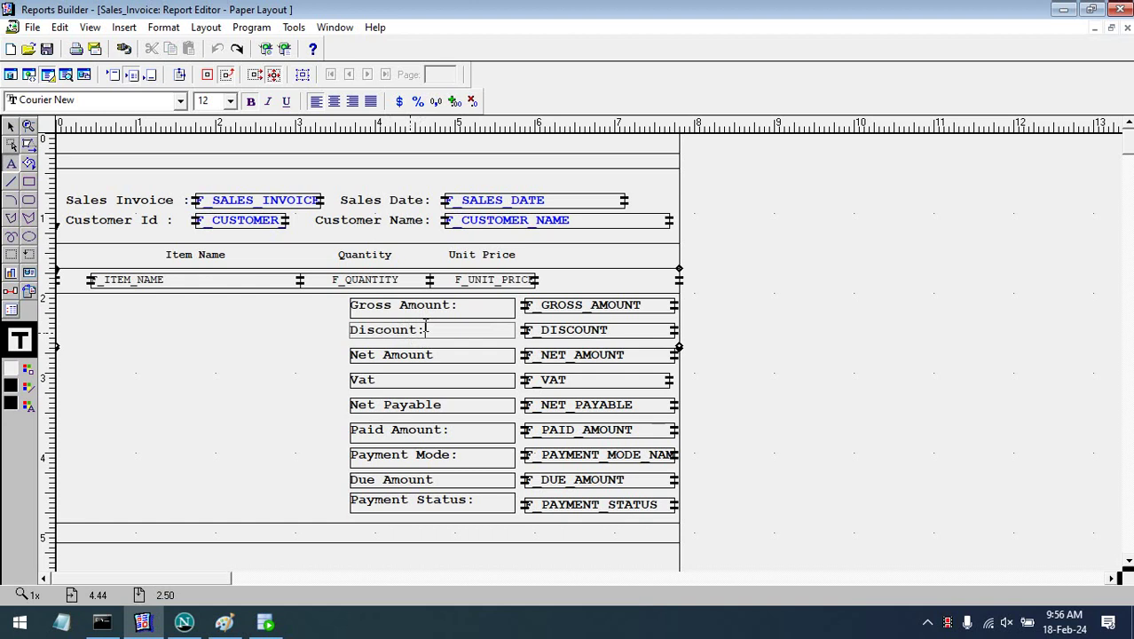
pyautogui.click(435, 354)
pyautogui.click(435, 354)
pyautogui.hotkey('ctrl', 'a')
pyautogui.press('Delete')
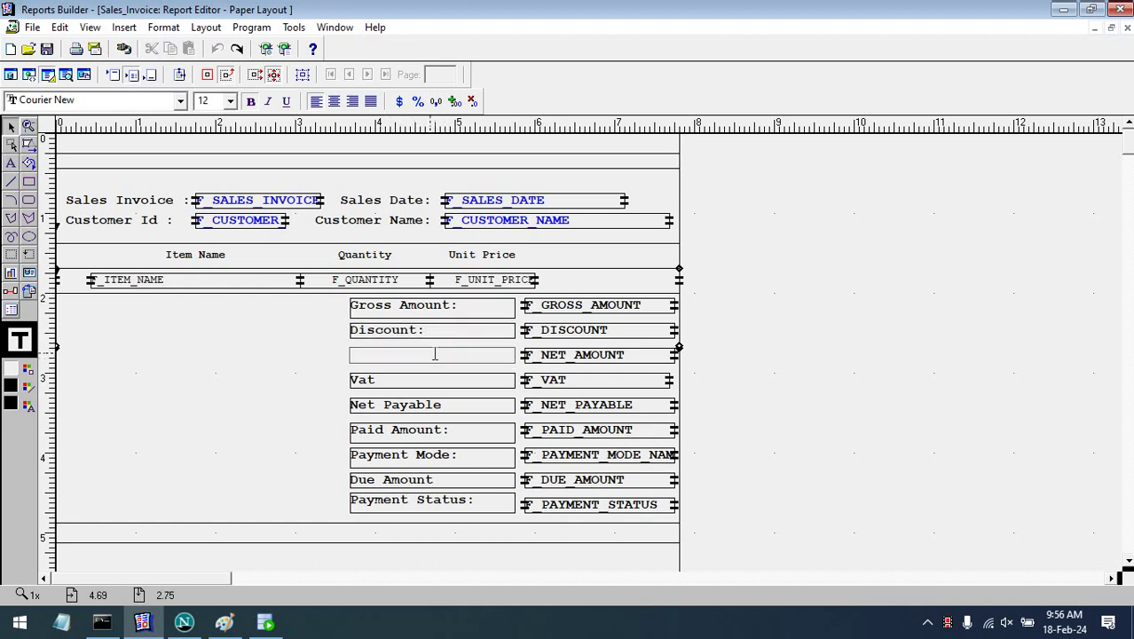
pyautogui.hotkey('ctrl', 'z')
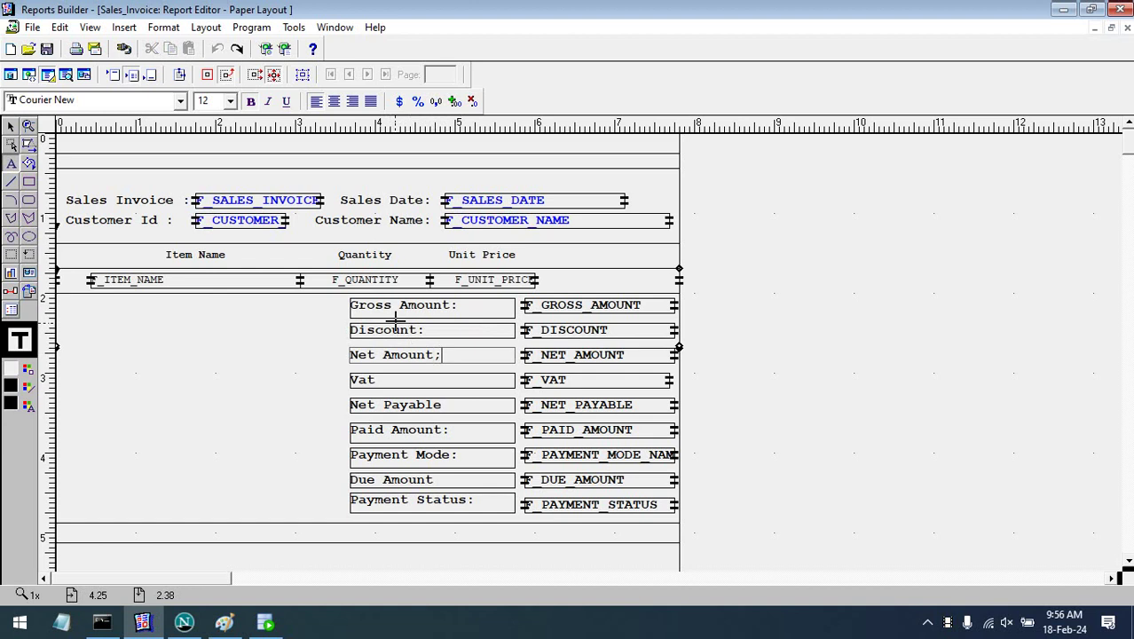
# - Add a colon to the Vat, Net Payable and Due Amount labels
pyautogui.click(387, 381)
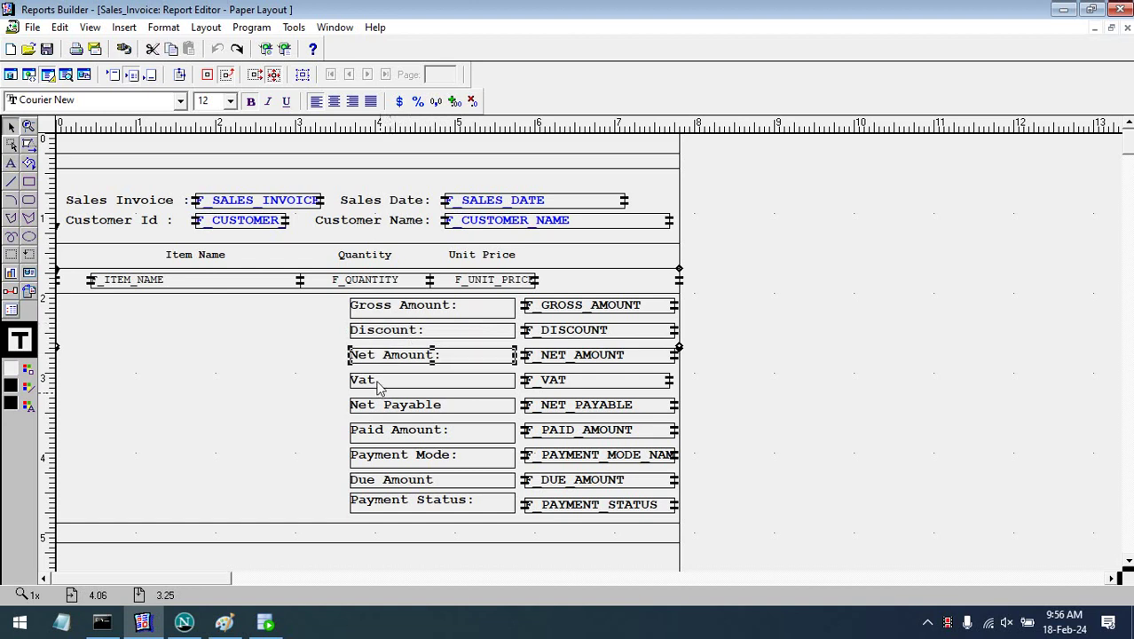
pyautogui.click(386, 381)
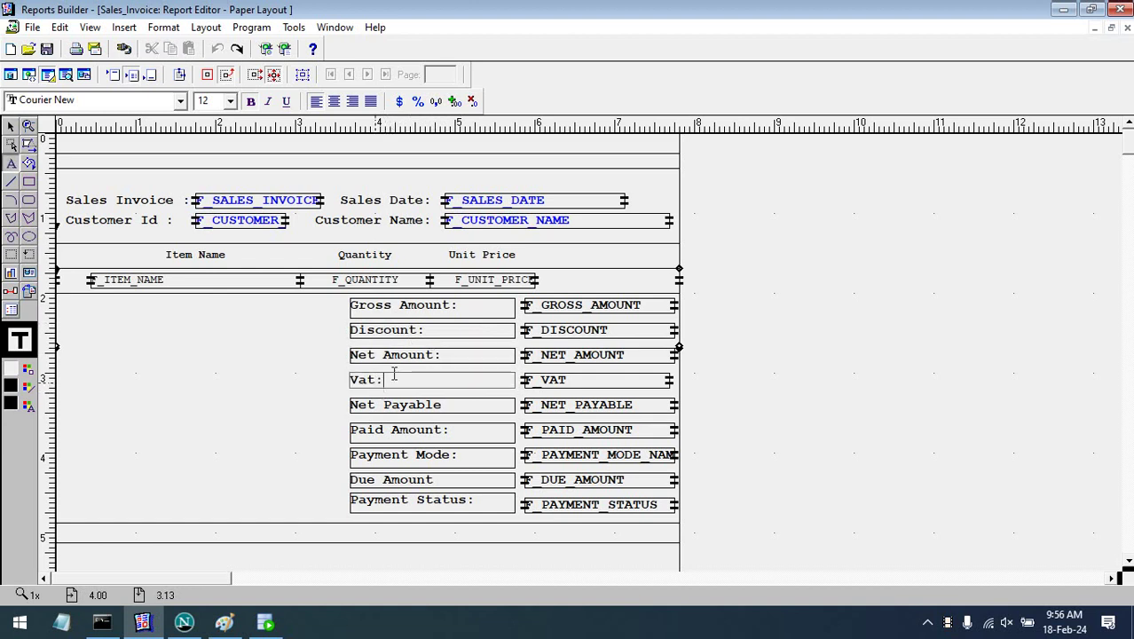
pyautogui.click(451, 405)
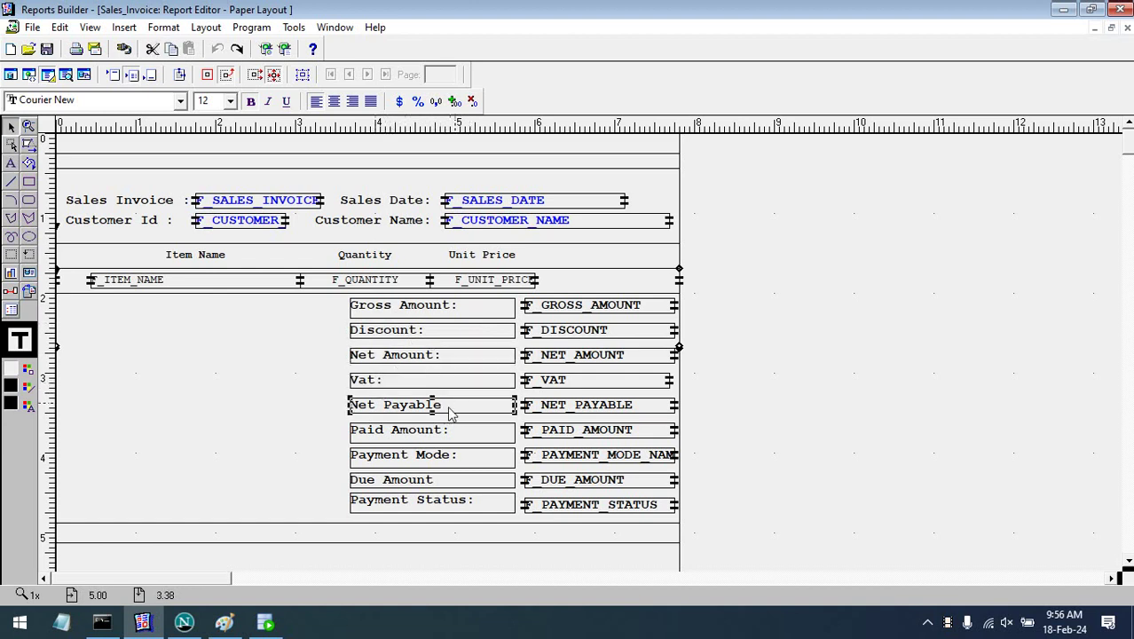
pyautogui.click(455, 413)
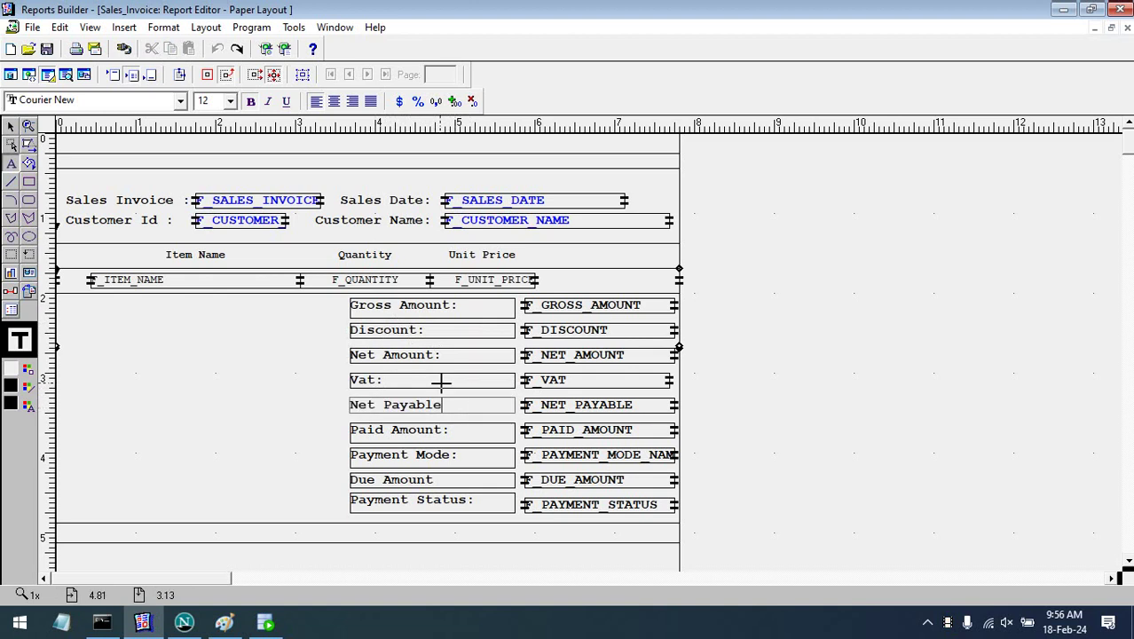
pyautogui.click(811, 410)
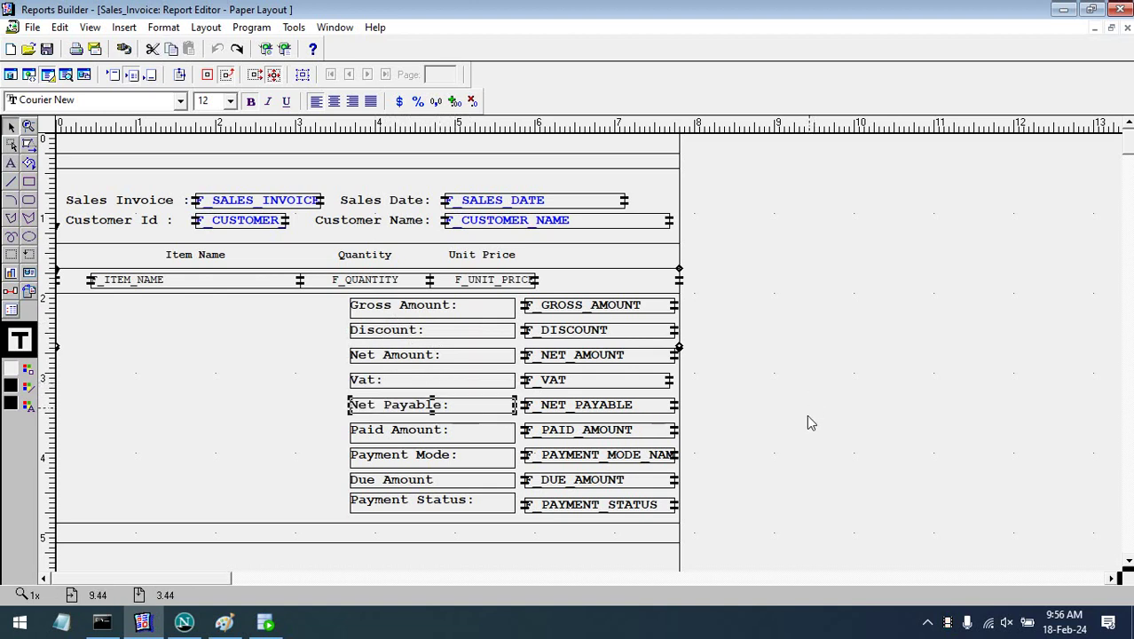
pyautogui.click(444, 487)
pyautogui.click(439, 479)
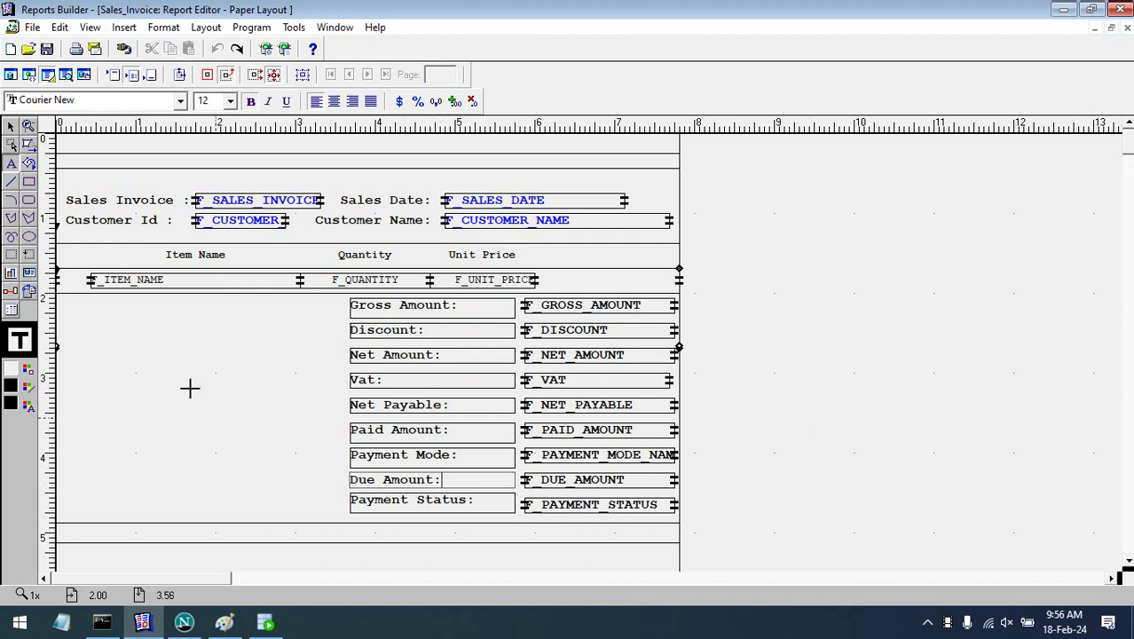
pyautogui.click(103, 149)
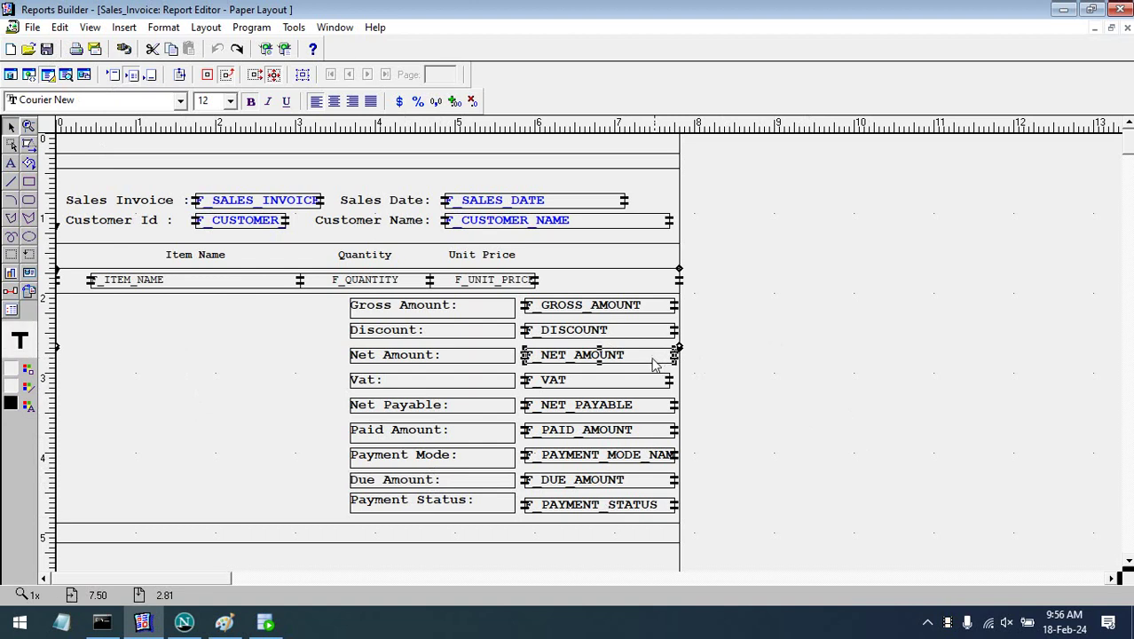
# - Select all summary value fields from F_PAYMENT_STATUS up to F_GROSS_AMOUNT
pyautogui.click(670, 463)
pyautogui.click(700, 483)
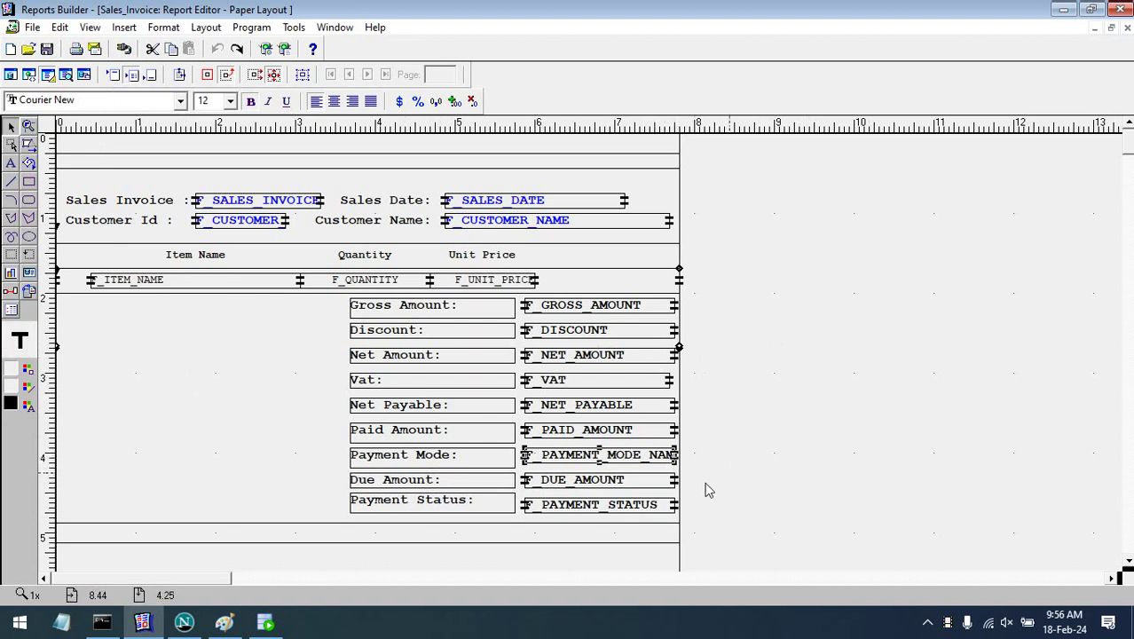
pyautogui.click(667, 384)
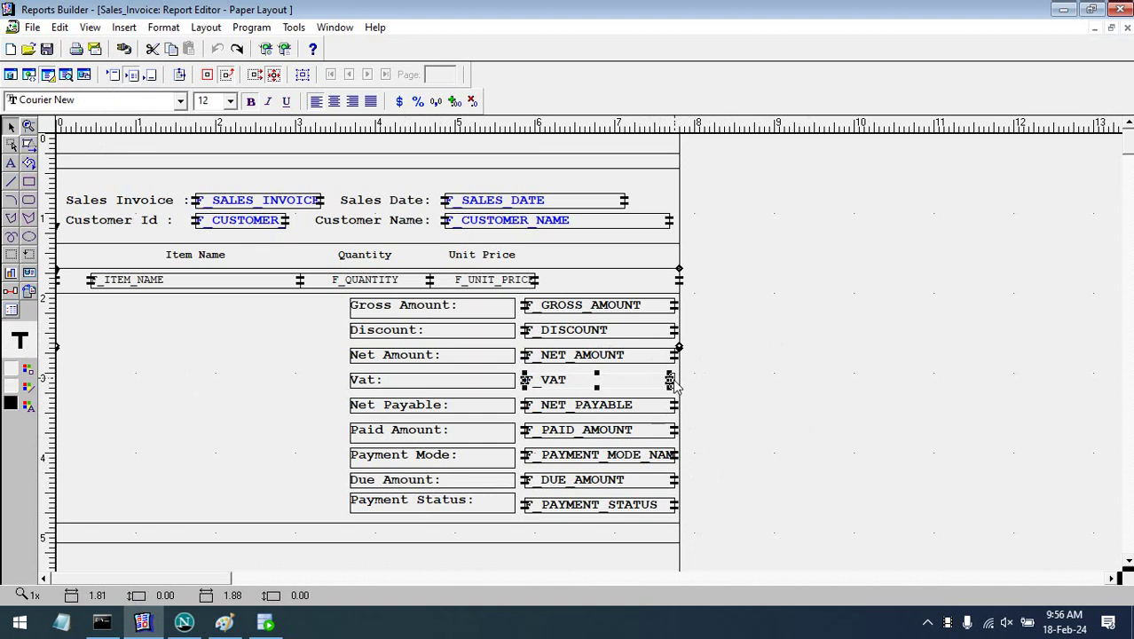
pyautogui.click(724, 382)
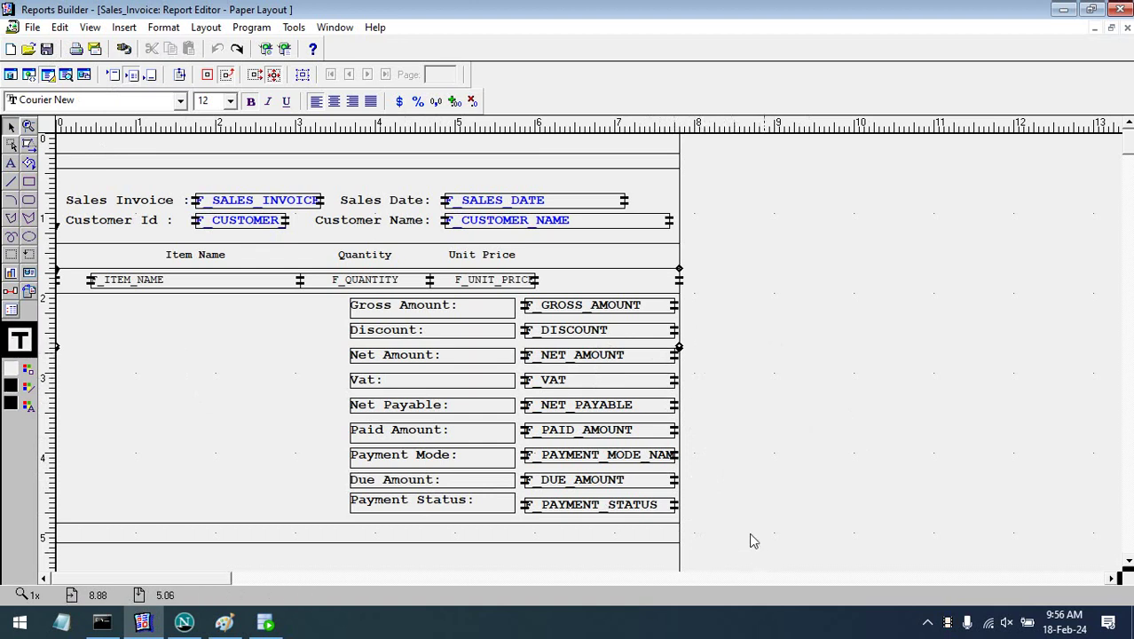
pyautogui.click(656, 504)
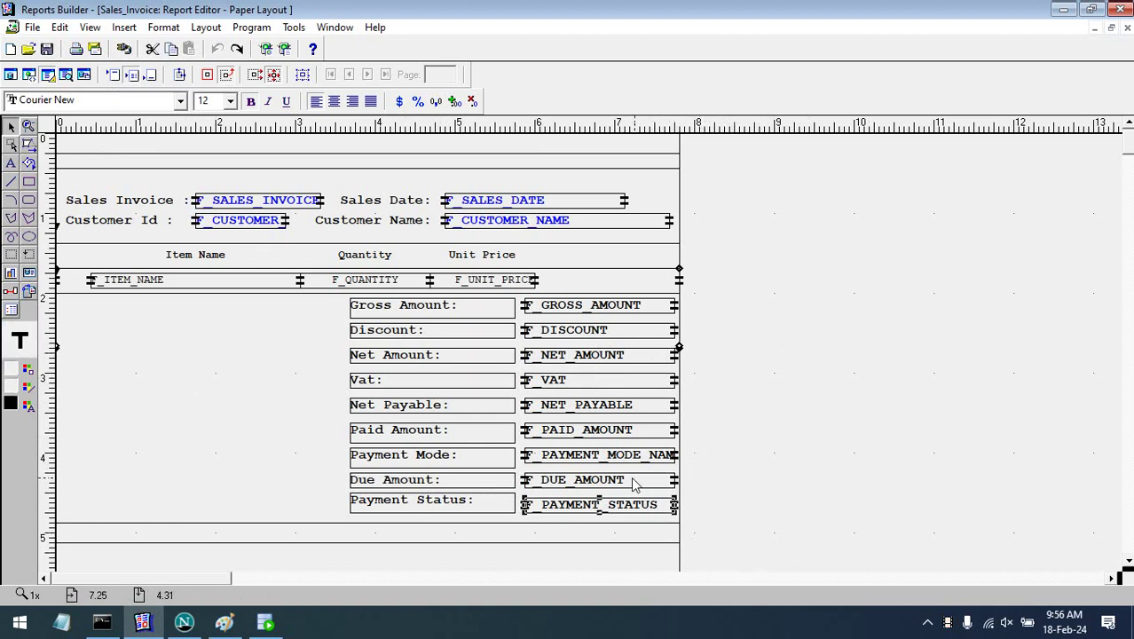
pyautogui.keyDown('shift'); pyautogui.click(633, 481); pyautogui.keyUp('shift')
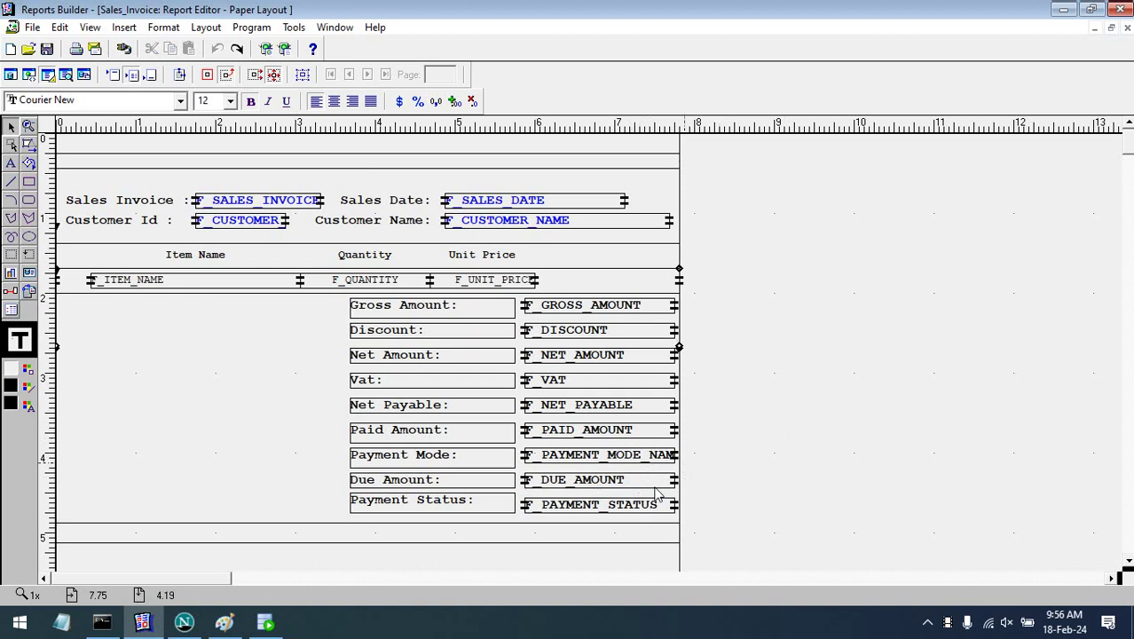
pyautogui.keyDown('shift'); pyautogui.click(626, 455); pyautogui.keyUp('shift')
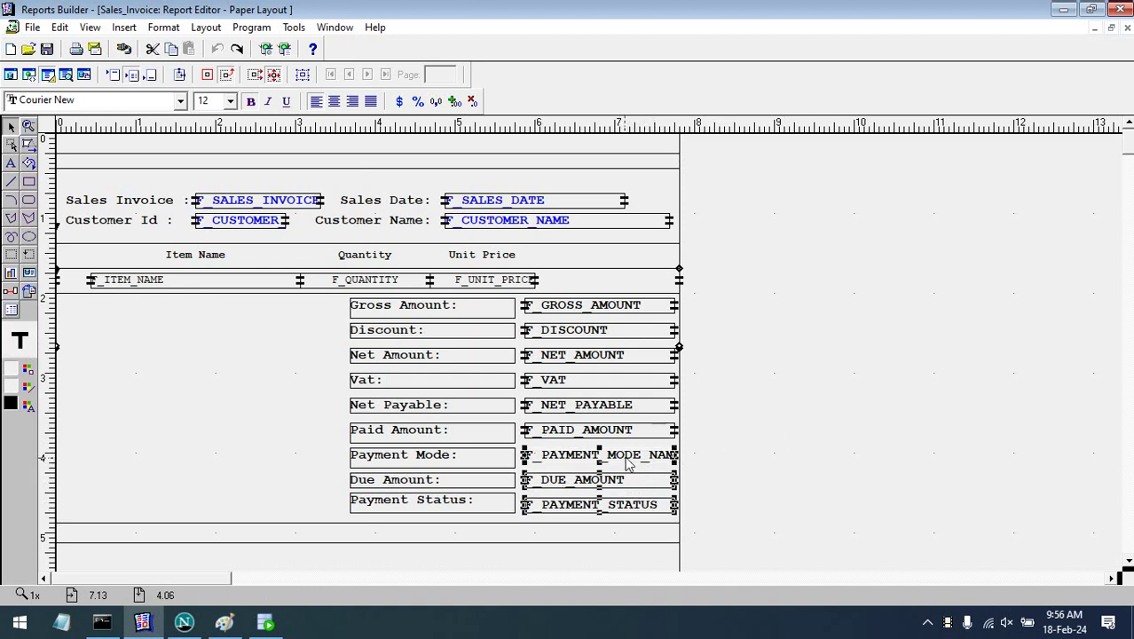
pyautogui.keyDown('shift'); pyautogui.click(631, 430); pyautogui.keyUp('shift')
pyautogui.keyDown('shift'); pyautogui.click(644, 407); pyautogui.keyUp('shift')
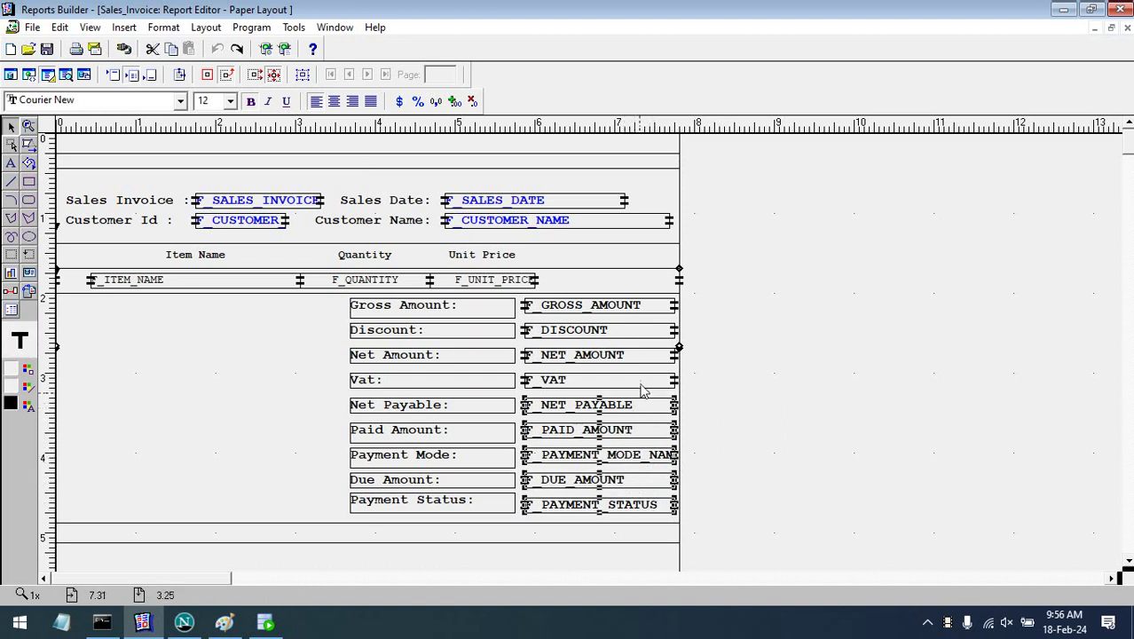
pyautogui.keyDown('shift'); pyautogui.click(644, 381); pyautogui.keyUp('shift')
pyautogui.keyDown('shift'); pyautogui.click(644, 356); pyautogui.keyUp('shift')
pyautogui.keyDown('shift'); pyautogui.click(659, 333); pyautogui.keyUp('shift')
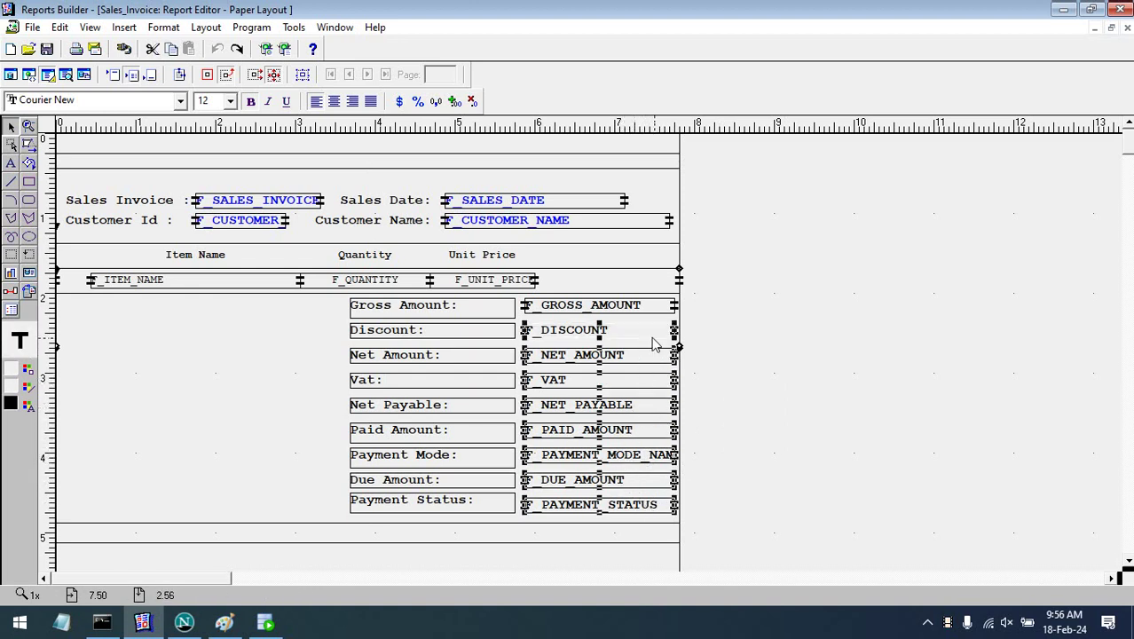
pyautogui.keyDown('shift'); pyautogui.click(660, 309); pyautogui.keyUp('shift')
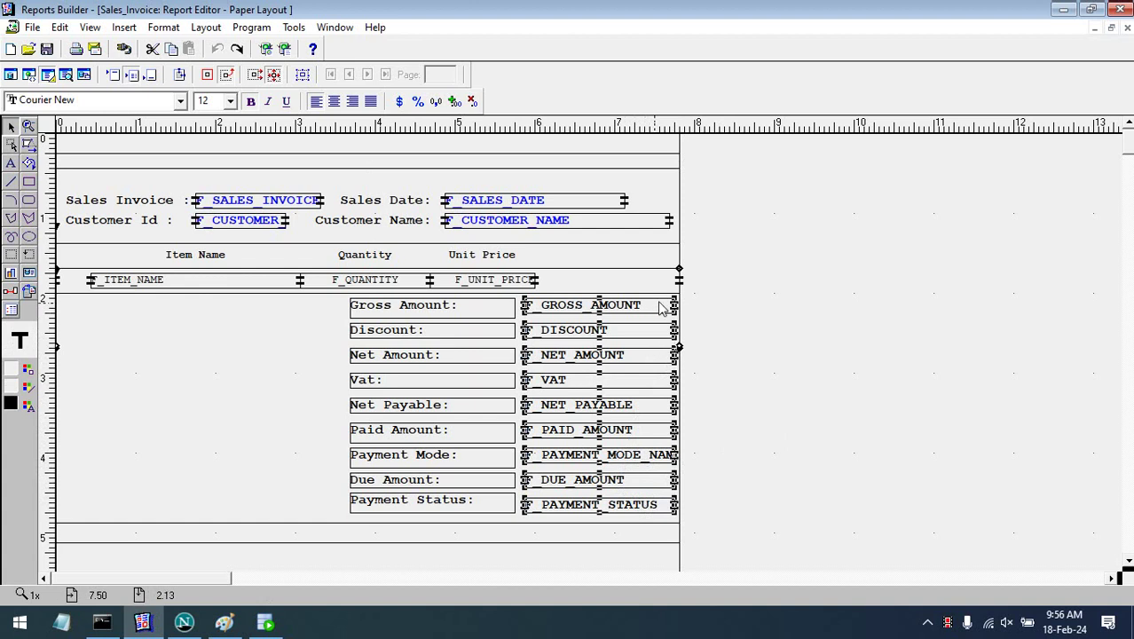
# - Add F_QUANTITY and F_UNIT_PRICE to the selection and right-align all selected fields
pyautogui.keyDown('shift'); pyautogui.click(379, 282); pyautogui.keyUp('shift')
pyautogui.keyDown('shift'); pyautogui.click(488, 280); pyautogui.keyUp('shift')
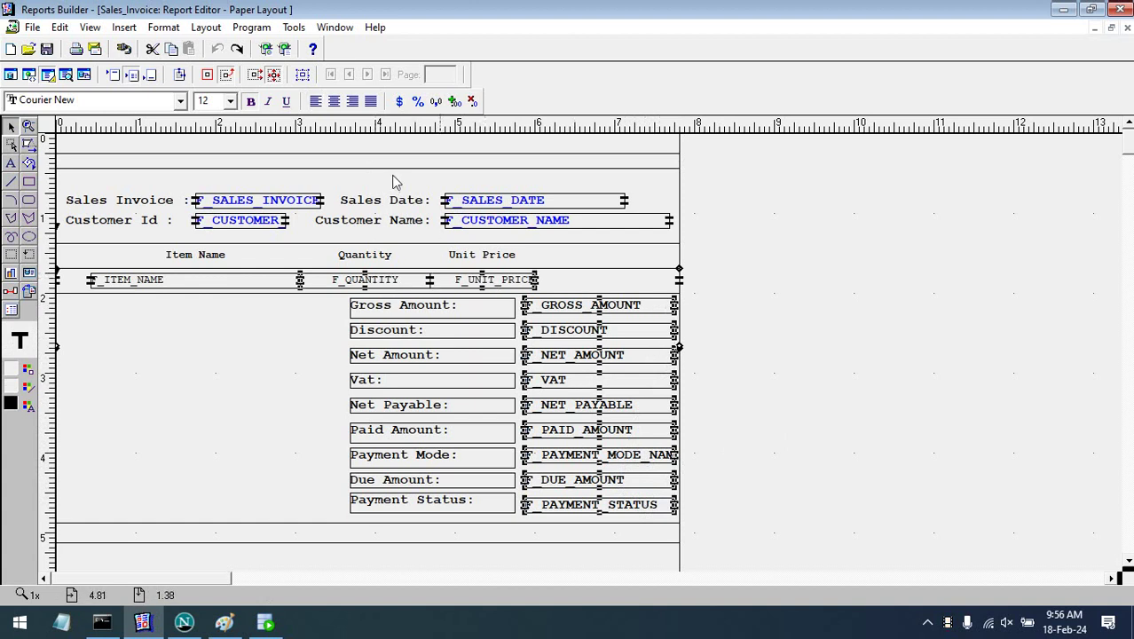
pyautogui.click(353, 101)
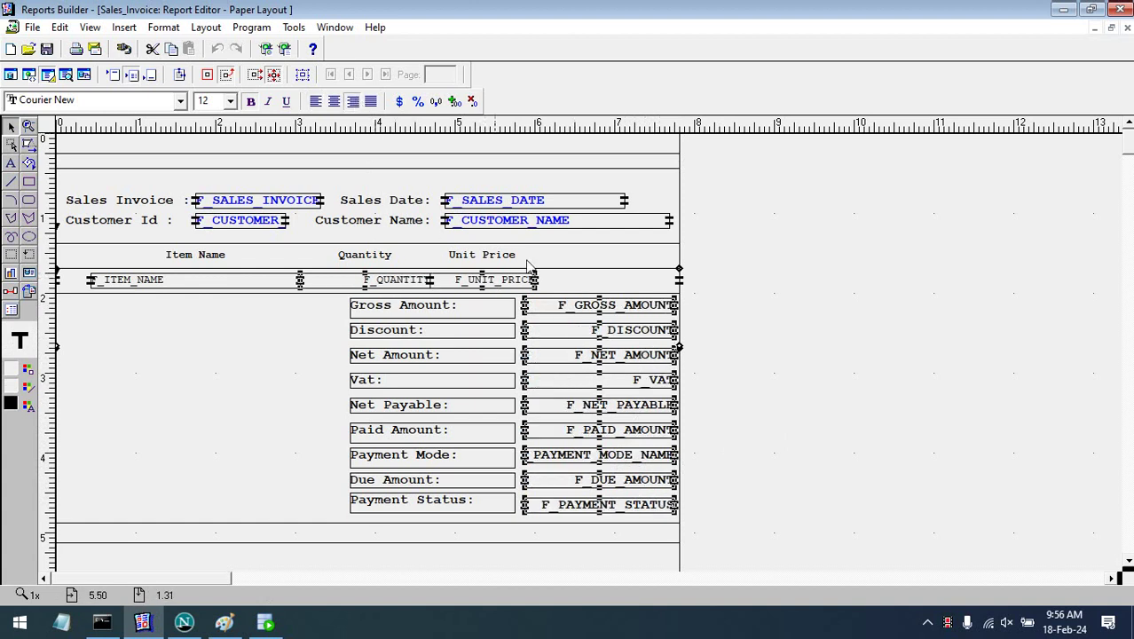
pyautogui.doubleClick(574, 334)
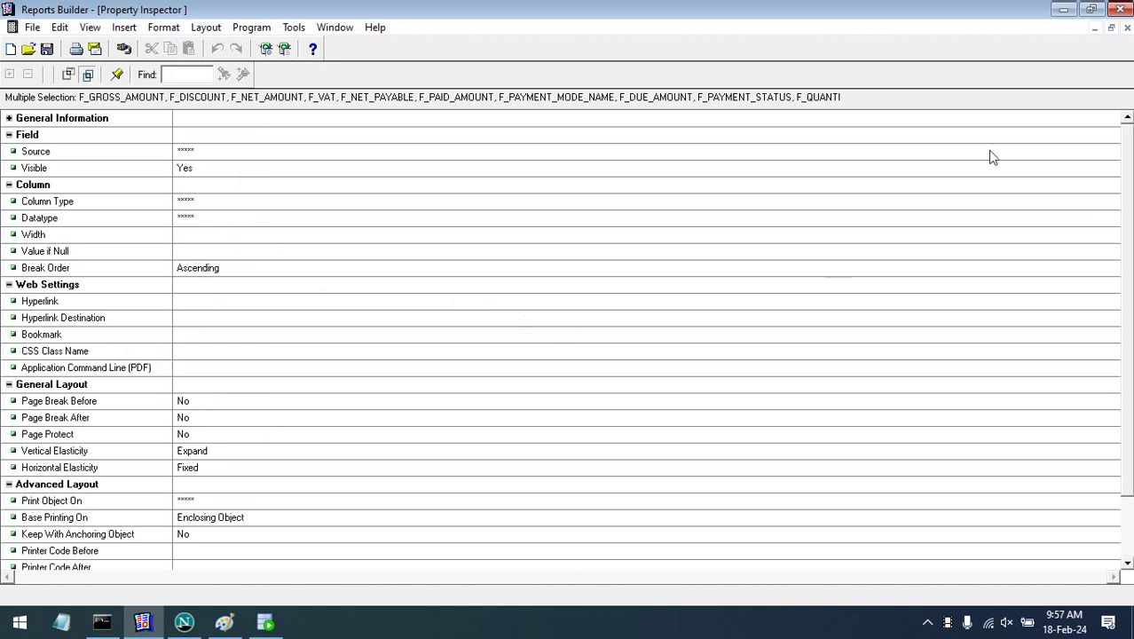
# - Give the numeric fields, excluding F_PAYMENT_STATUS, the format mask fm99,99,99,999.00
pyautogui.click(1128, 28)
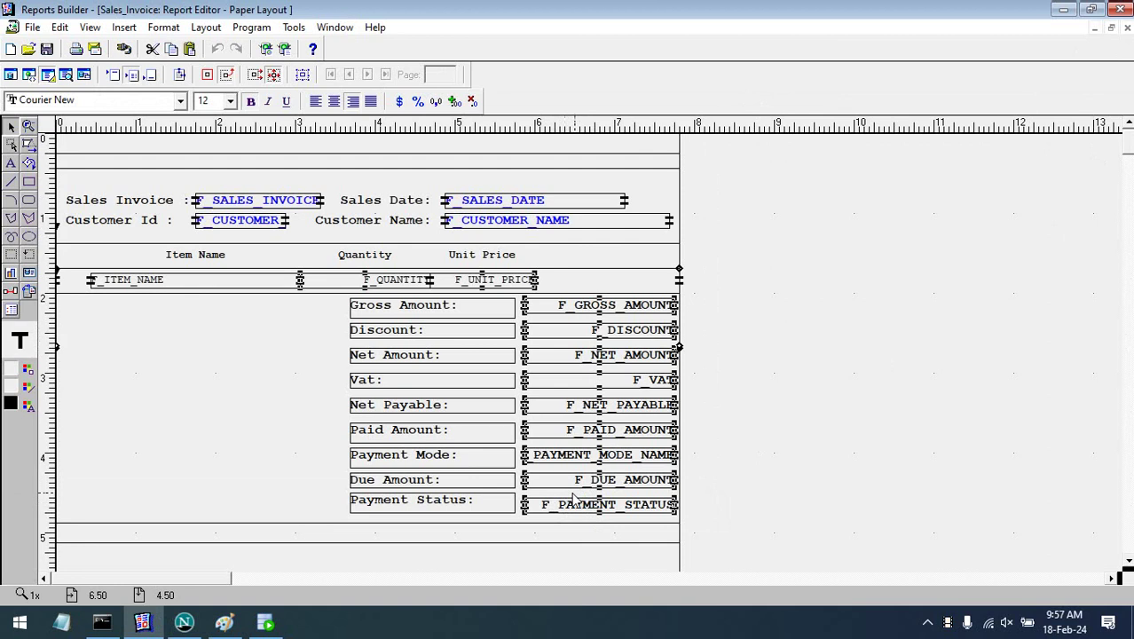
pyautogui.click(613, 516)
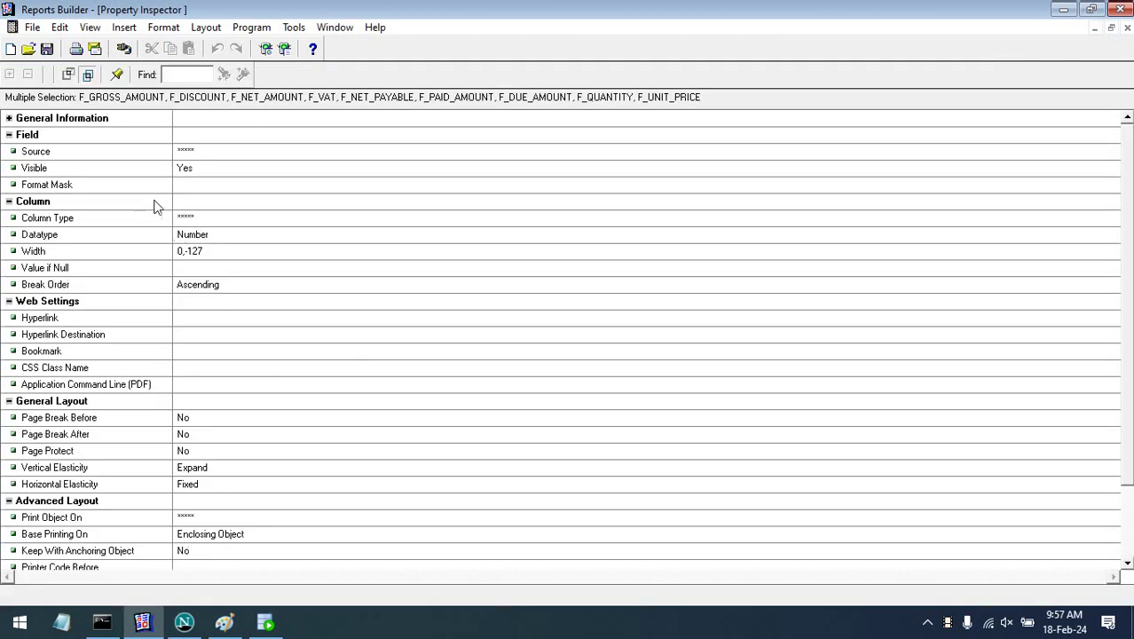
pyautogui.click(186, 187)
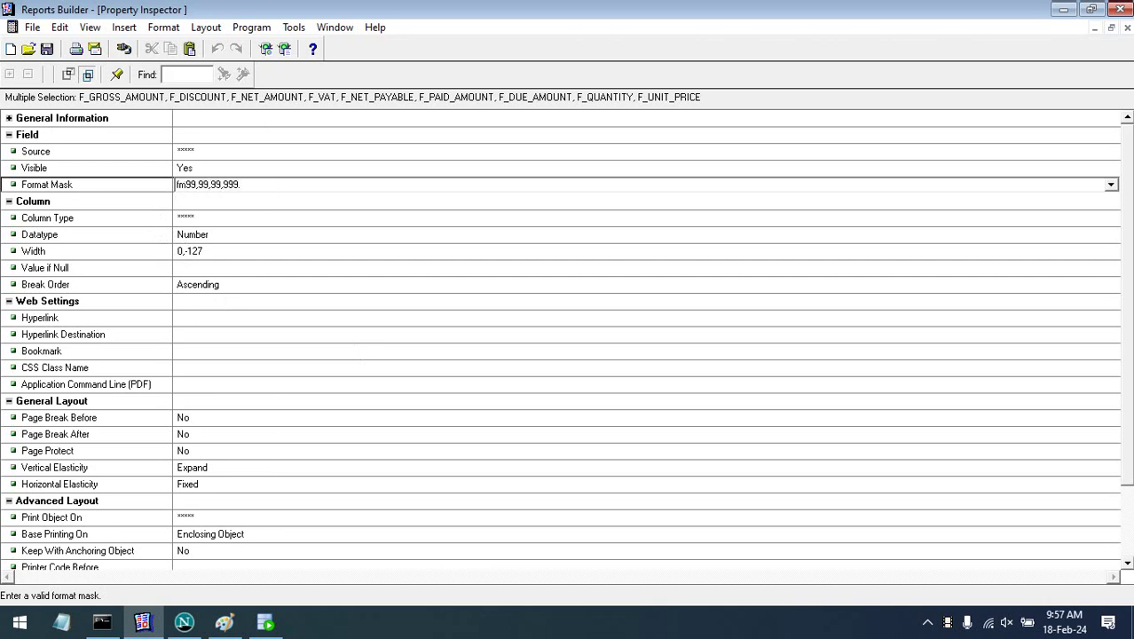
pyautogui.click(235, 255)
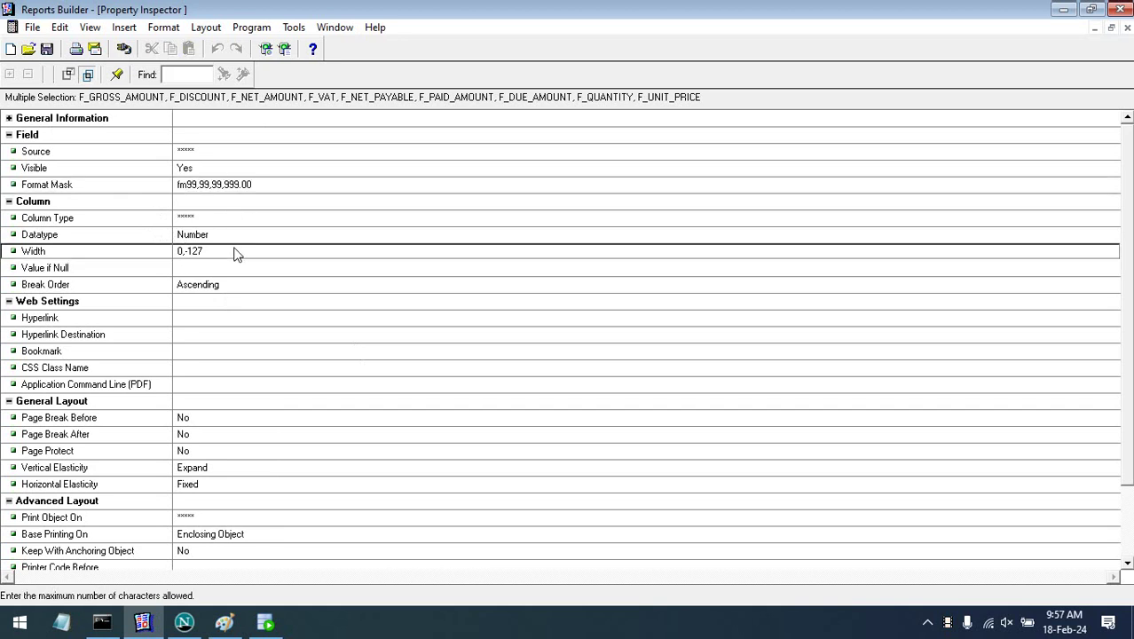
pyautogui.click(1126, 29)
pyautogui.click(994, 289)
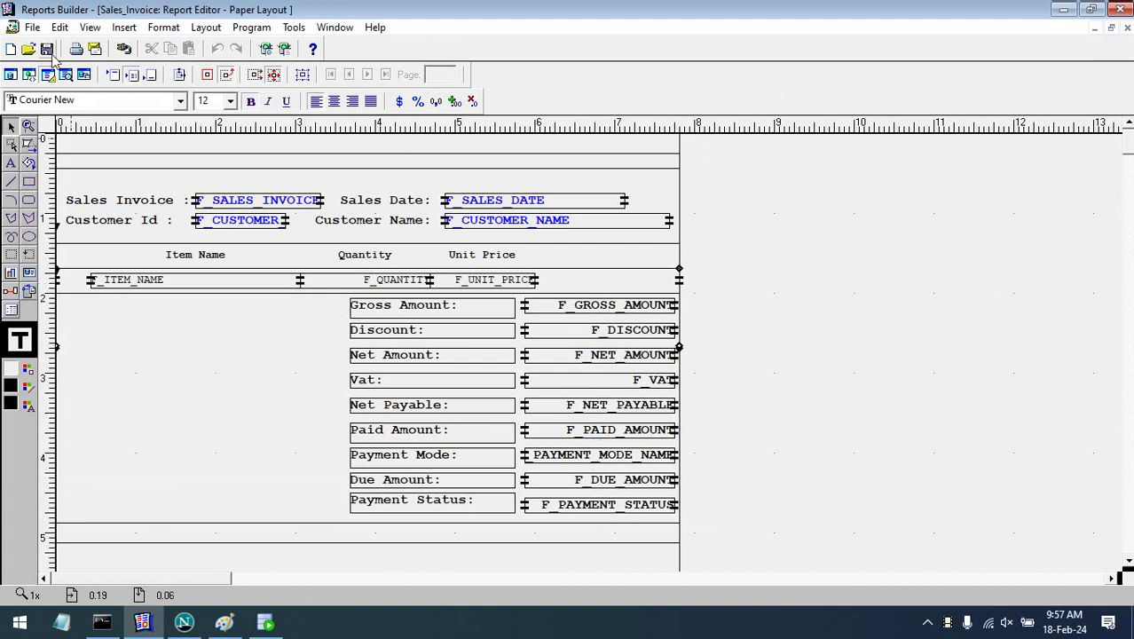
pyautogui.click(66, 74)
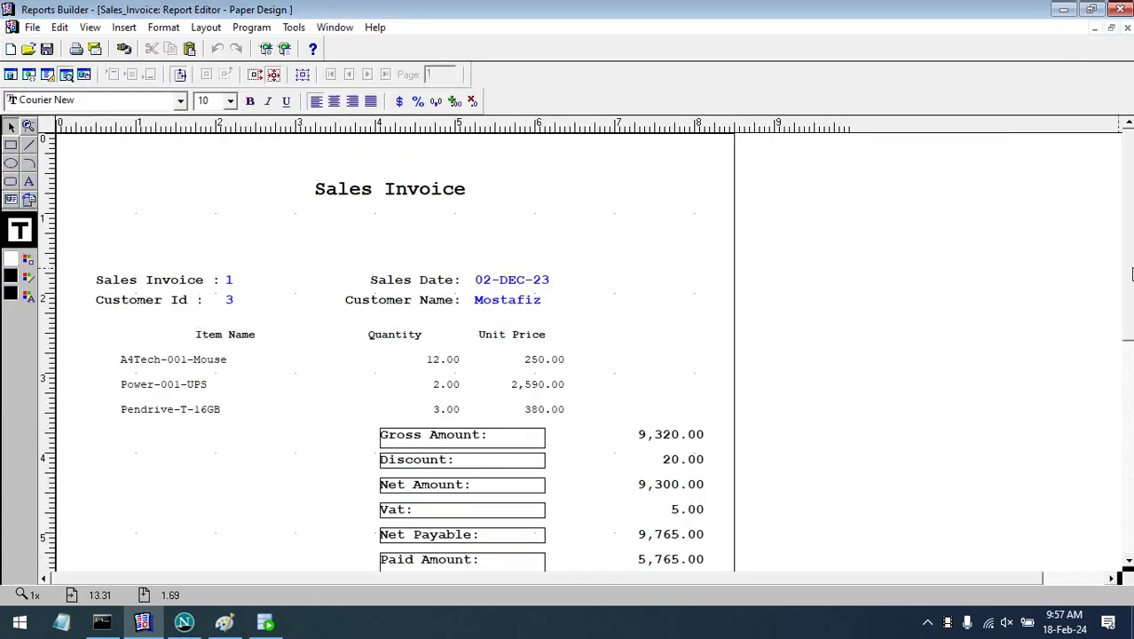
pyautogui.moveTo(1128, 223); pyautogui.dragTo(1128, 316)
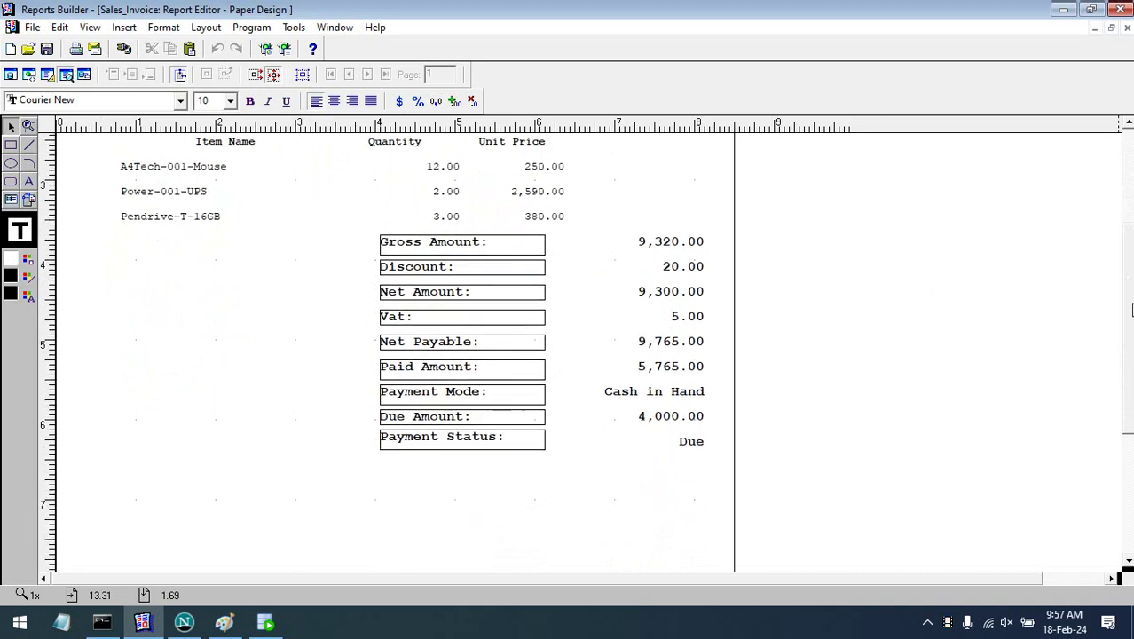
pyautogui.moveTo(1127, 316); pyautogui.dragTo(1128, 258)
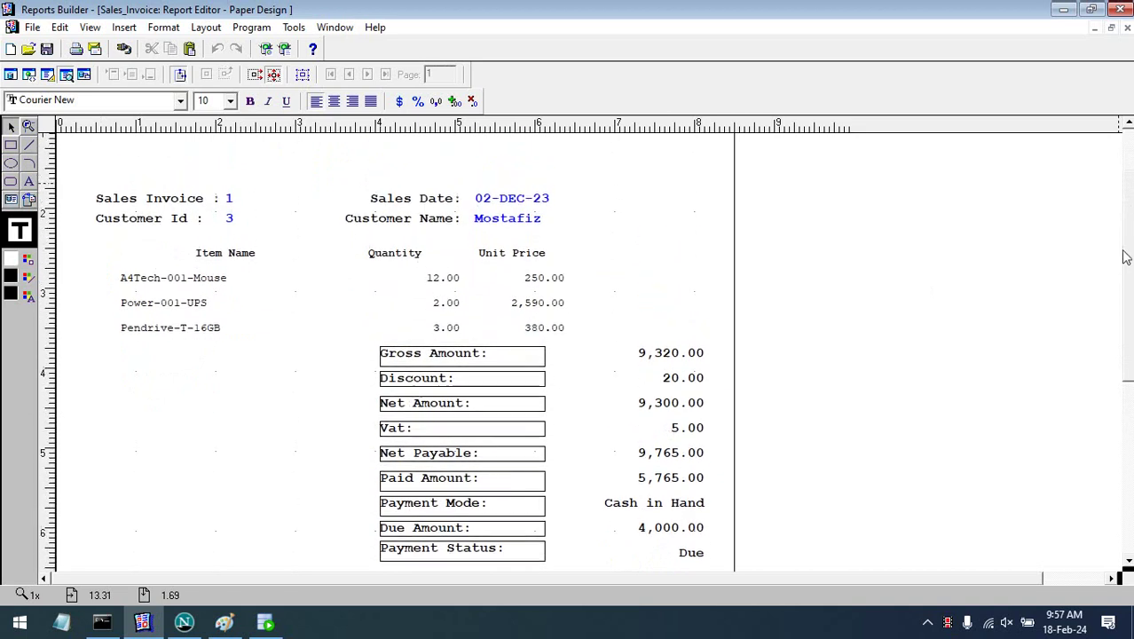
pyautogui.click(48, 74)
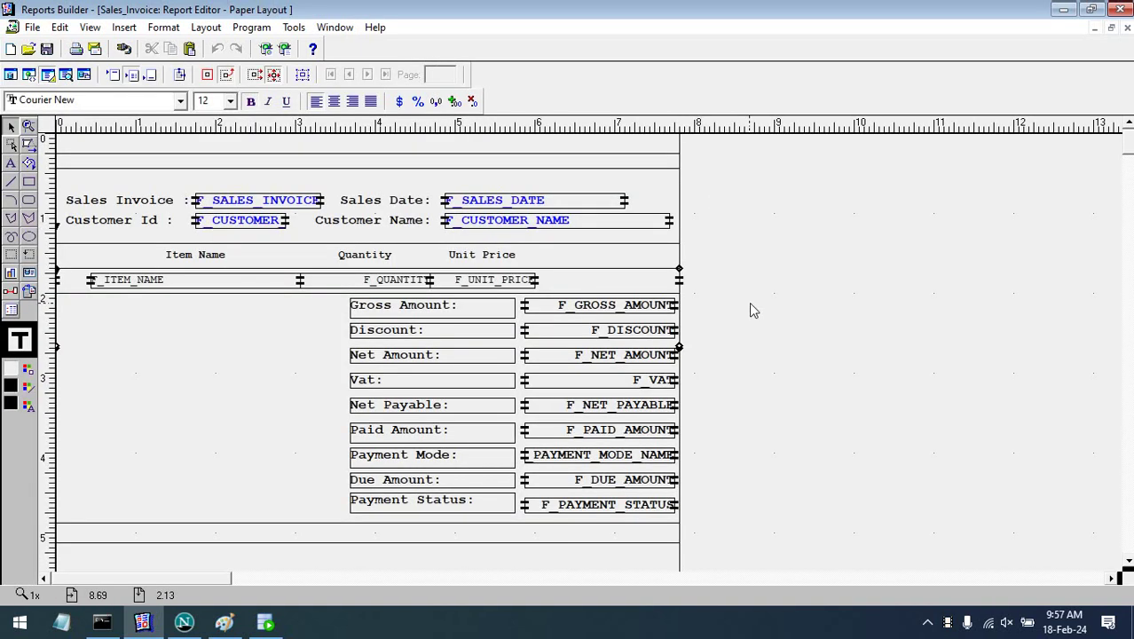
pyautogui.click(458, 315)
pyautogui.keyDown('shift'); pyautogui.click(448, 335); pyautogui.keyUp('shift')
pyautogui.keyDown('shift'); pyautogui.click(437, 360); pyautogui.keyUp('shift')
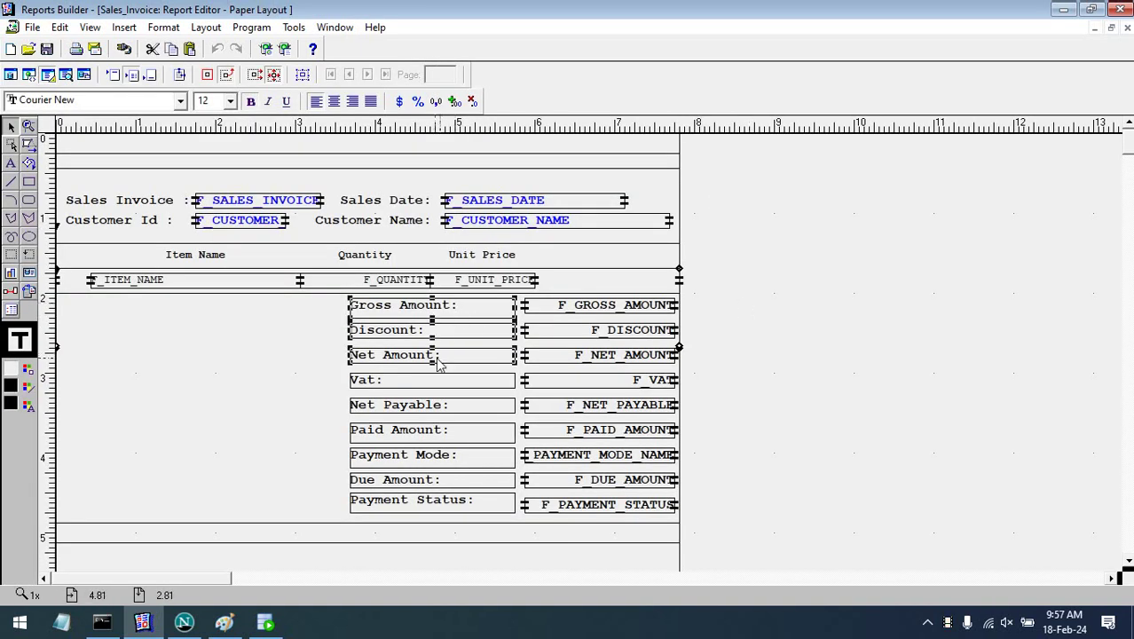
pyautogui.keyDown('shift'); pyautogui.click(437, 383); pyautogui.keyUp('shift')
pyautogui.keyDown('shift'); pyautogui.click(454, 412); pyautogui.keyUp('shift')
# - Right-align the Paid Amount, Payment Mode, Due Amount and Payment Status summary labels
pyautogui.keyDown('shift'); pyautogui.click(457, 433); pyautogui.keyUp('shift')
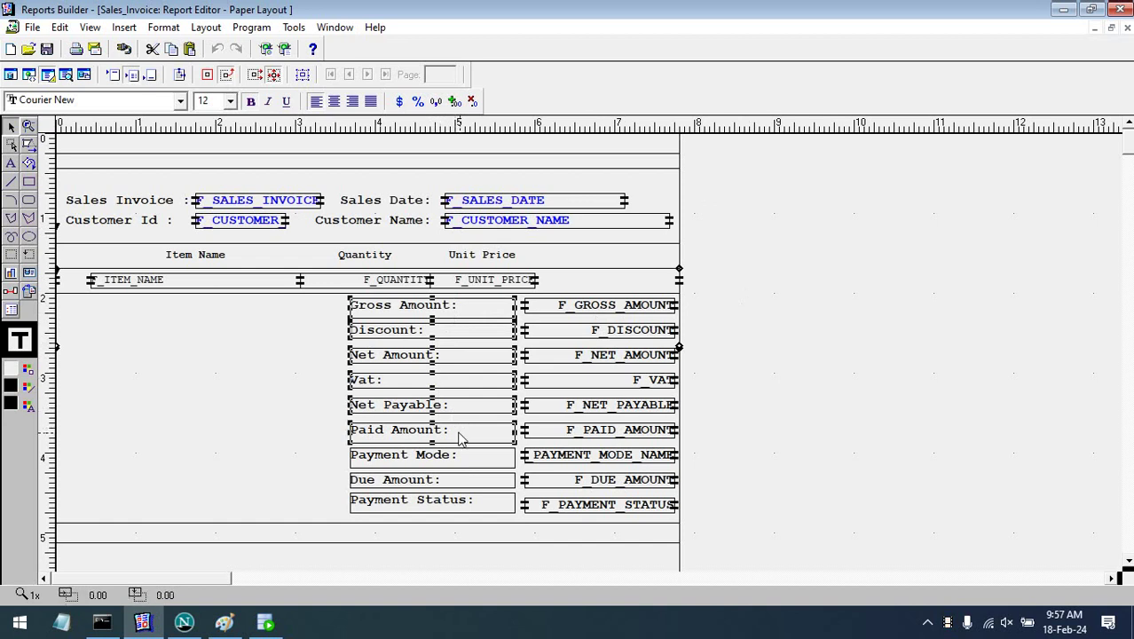
pyautogui.keyDown('shift'); pyautogui.click(458, 463); pyautogui.keyUp('shift')
pyautogui.keyDown('shift'); pyautogui.click(458, 481); pyautogui.keyUp('shift')
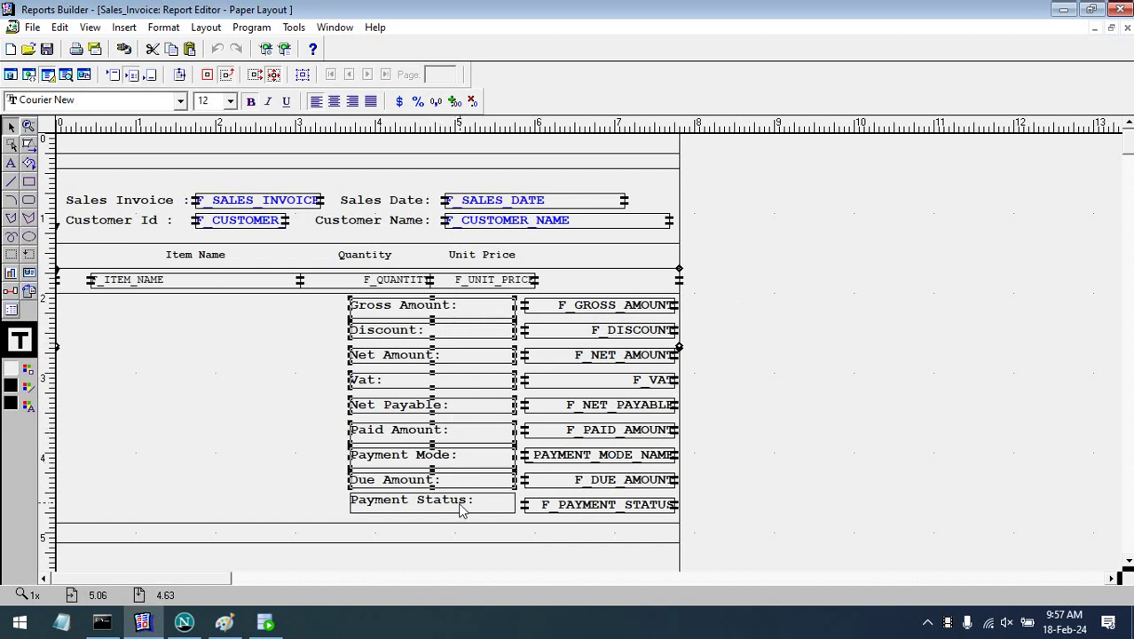
pyautogui.keyDown('shift'); pyautogui.click(460, 505); pyautogui.keyUp('shift')
pyautogui.click(353, 102)
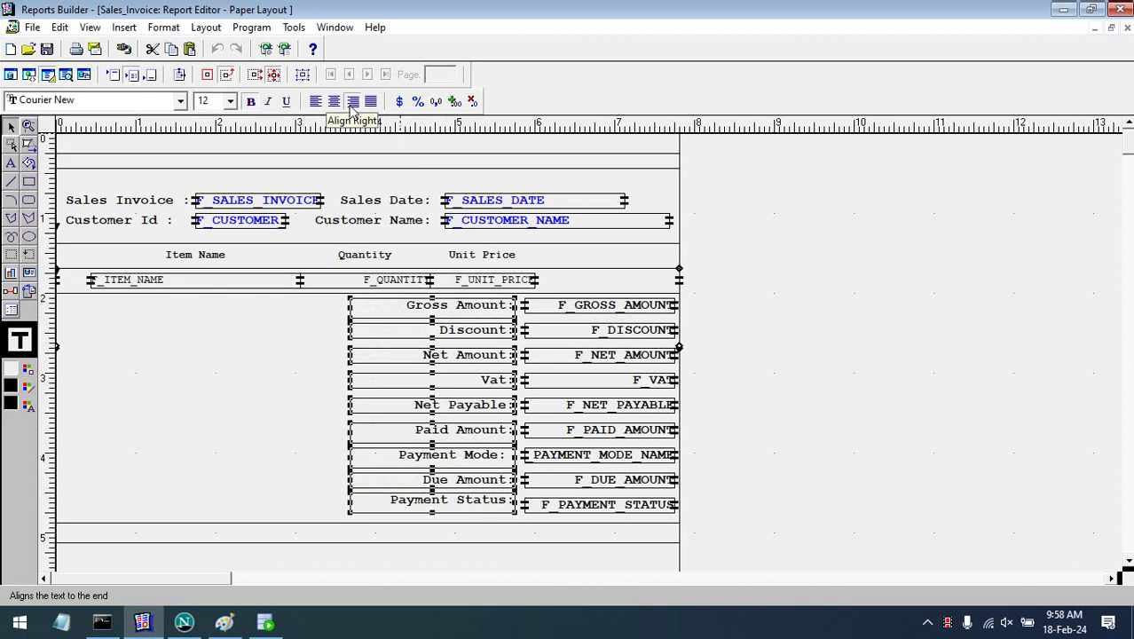
# - Set the selected summary boxes' line colour to No Line to remove their borders
pyautogui.click(31, 397)
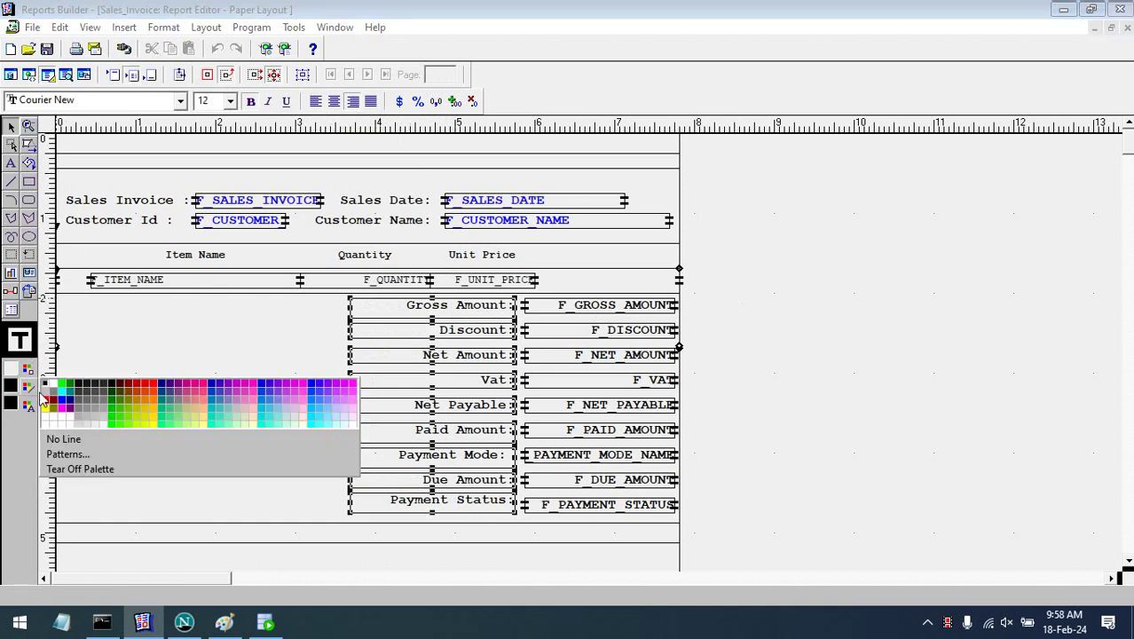
pyautogui.click(102, 436)
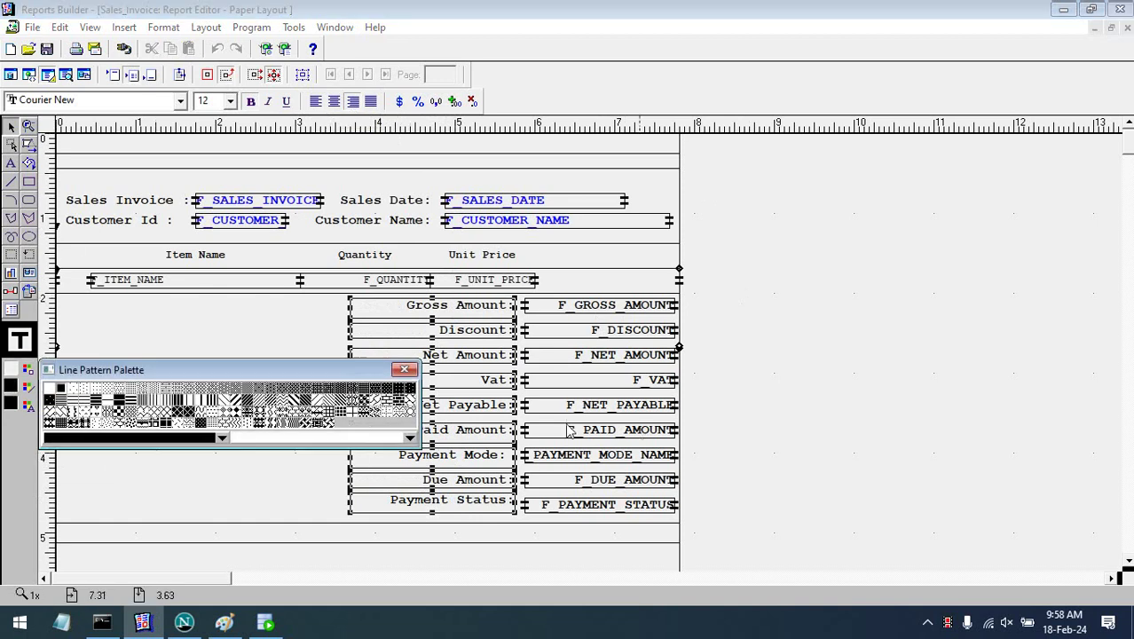
pyautogui.click(71, 402)
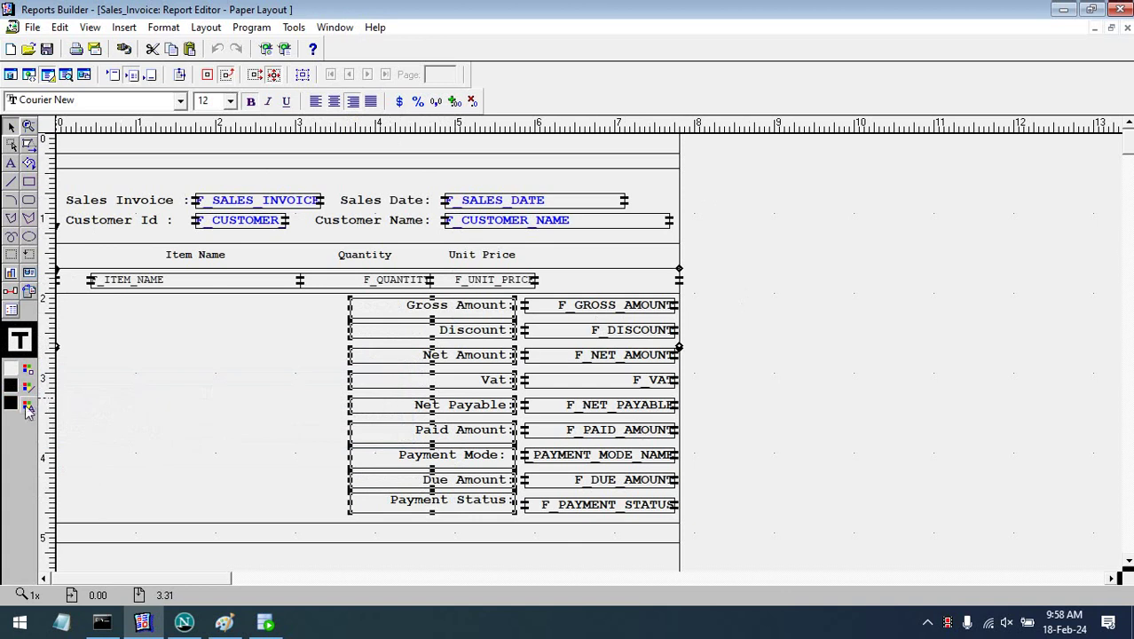
pyautogui.click(30, 399)
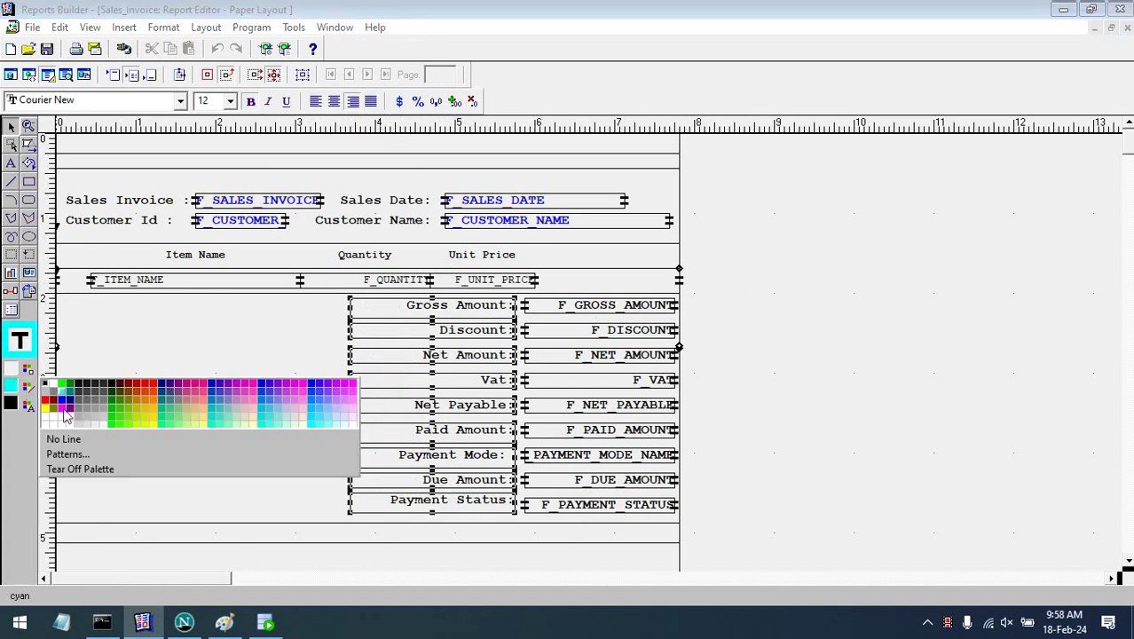
pyautogui.click(71, 439)
pyautogui.click(119, 409)
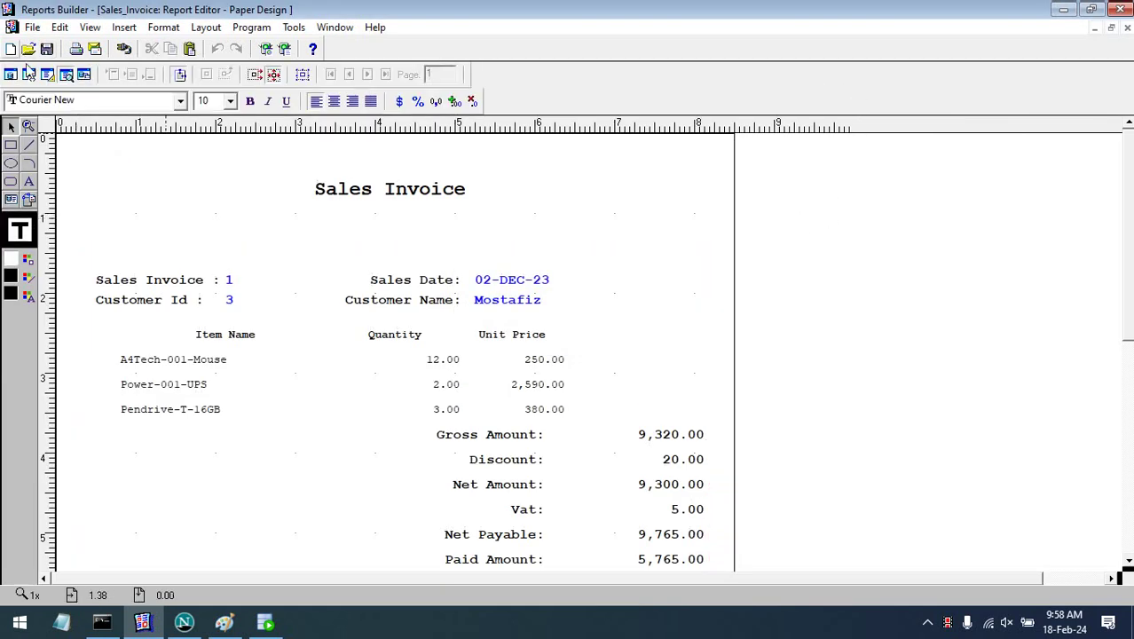
# - Select only the summary value fields in the layout and colour their text red
pyautogui.click(48, 73)
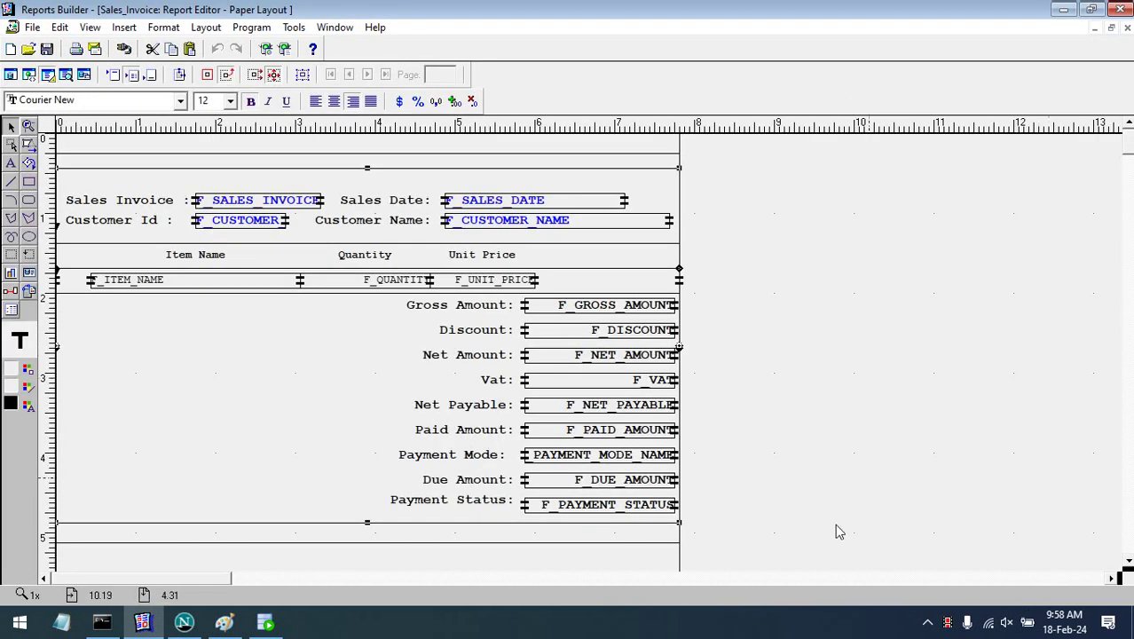
pyautogui.moveTo(275, 330); pyautogui.dragTo(267, 288)
pyautogui.click(851, 542)
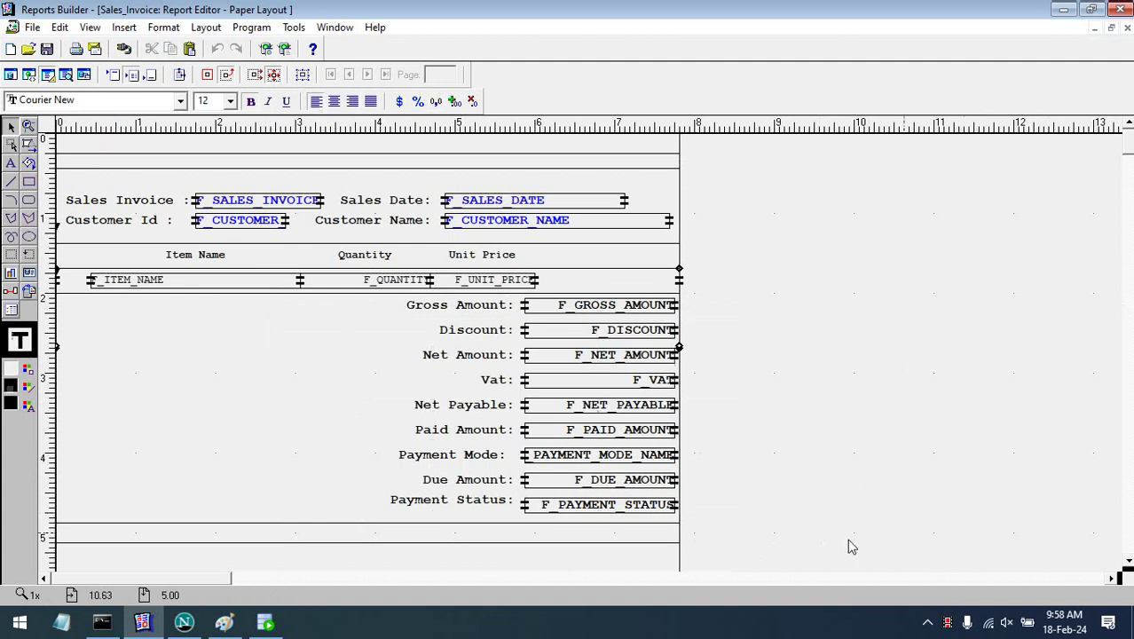
pyautogui.moveTo(822, 540); pyautogui.dragTo(503, 271)
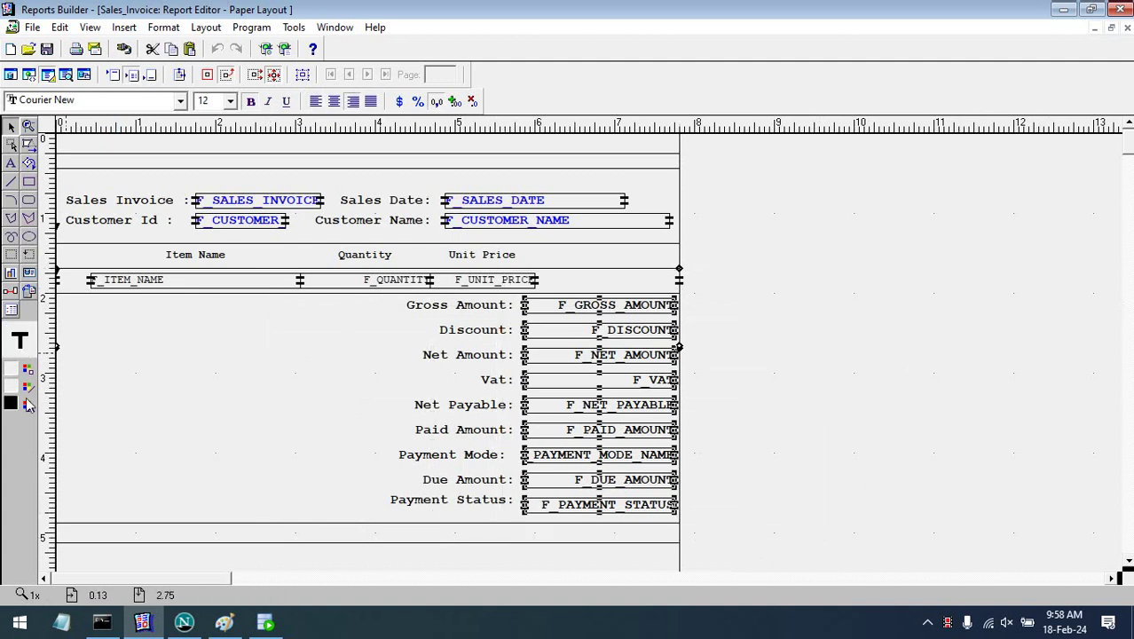
pyautogui.click(30, 407)
pyautogui.click(48, 424)
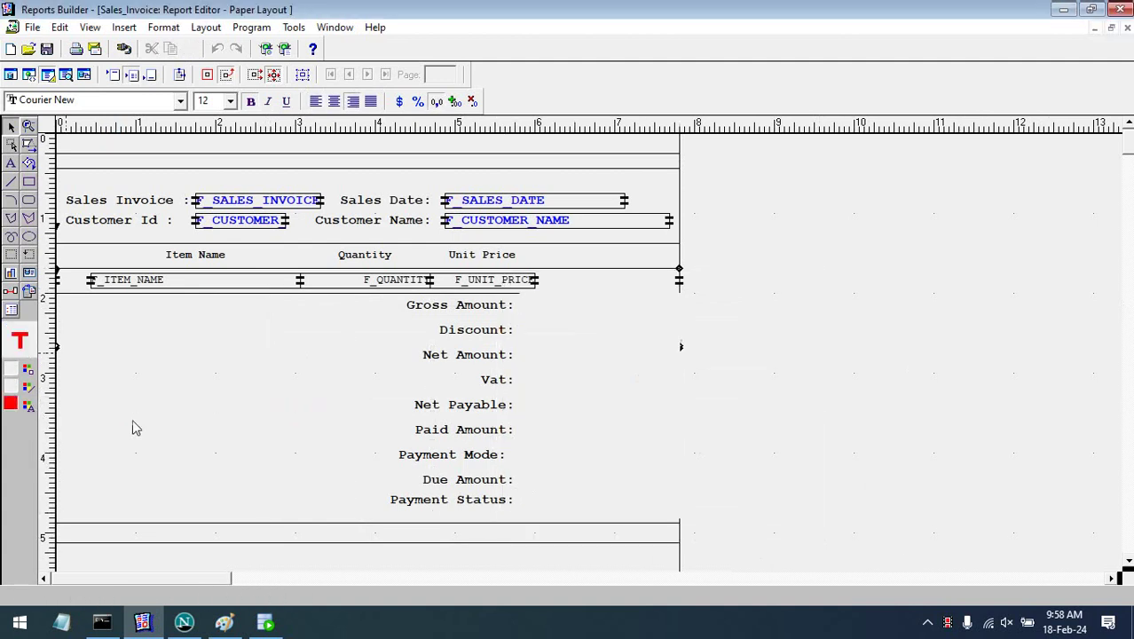
# - Preview the invoice and give the frame containing all report objects black lines
pyautogui.click(68, 78)
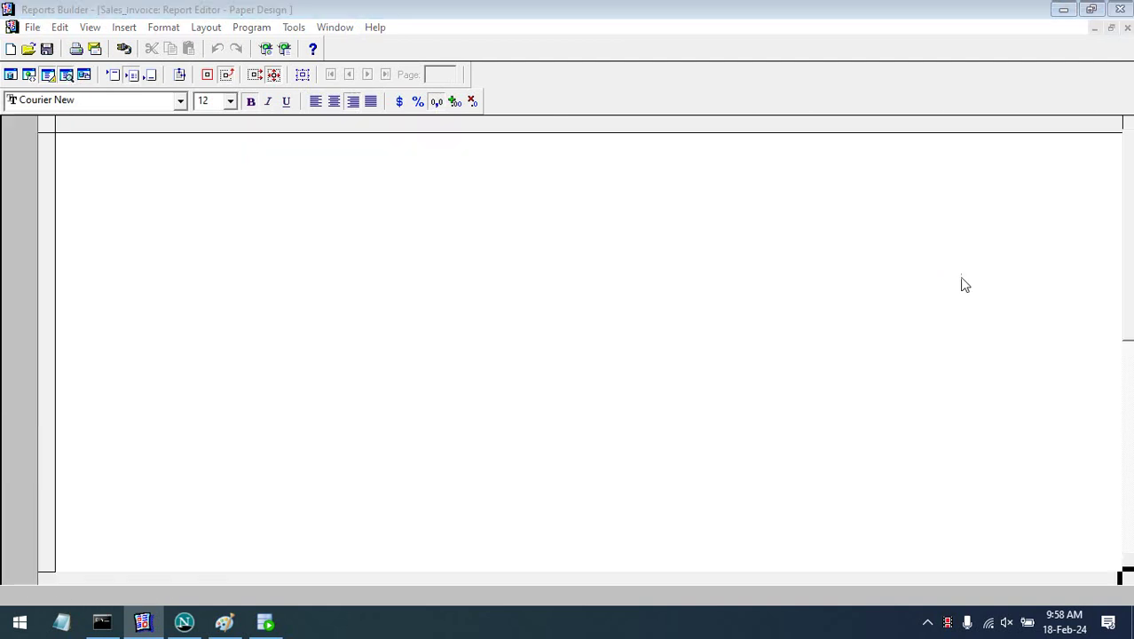
pyautogui.scroll(-3, 1129, 313)
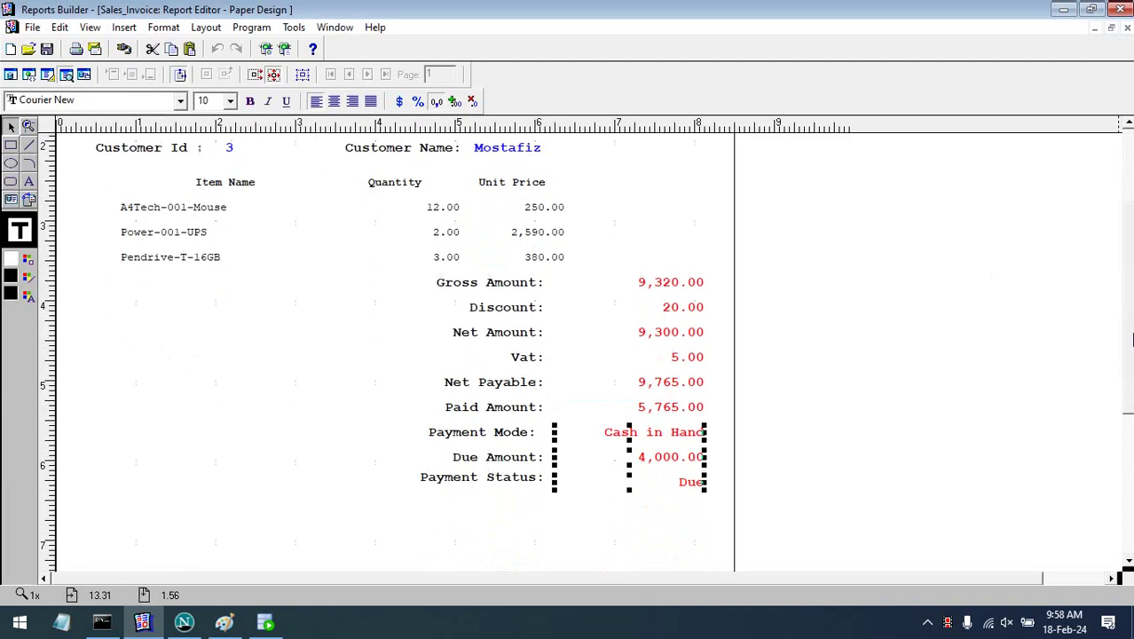
pyautogui.scroll(3, 451, 271)
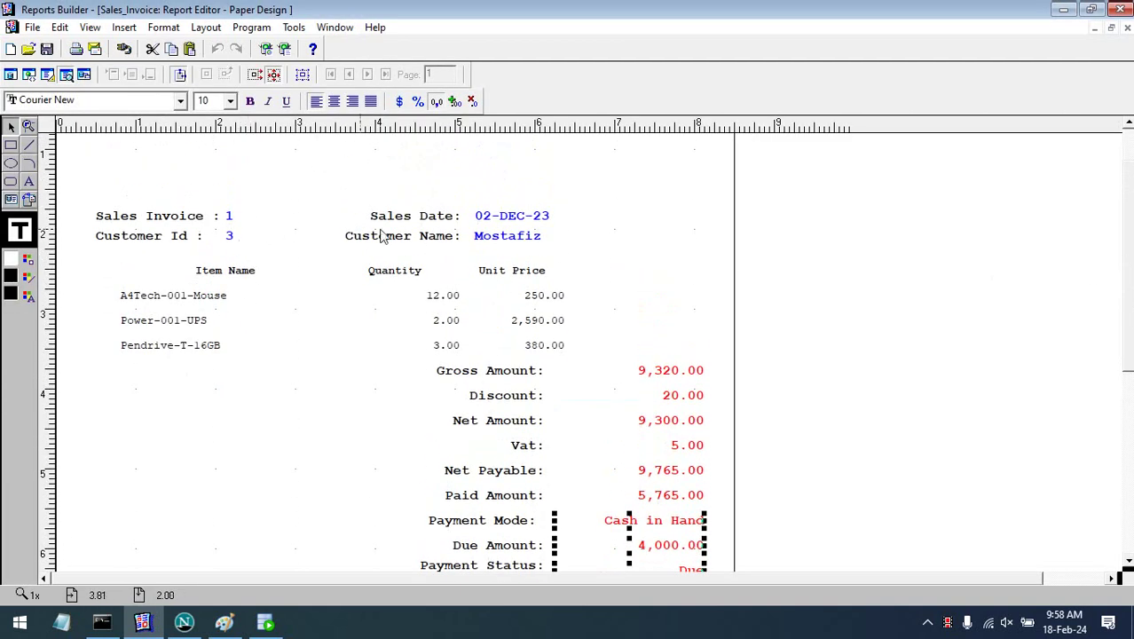
pyautogui.click(380, 234)
pyautogui.click(303, 75)
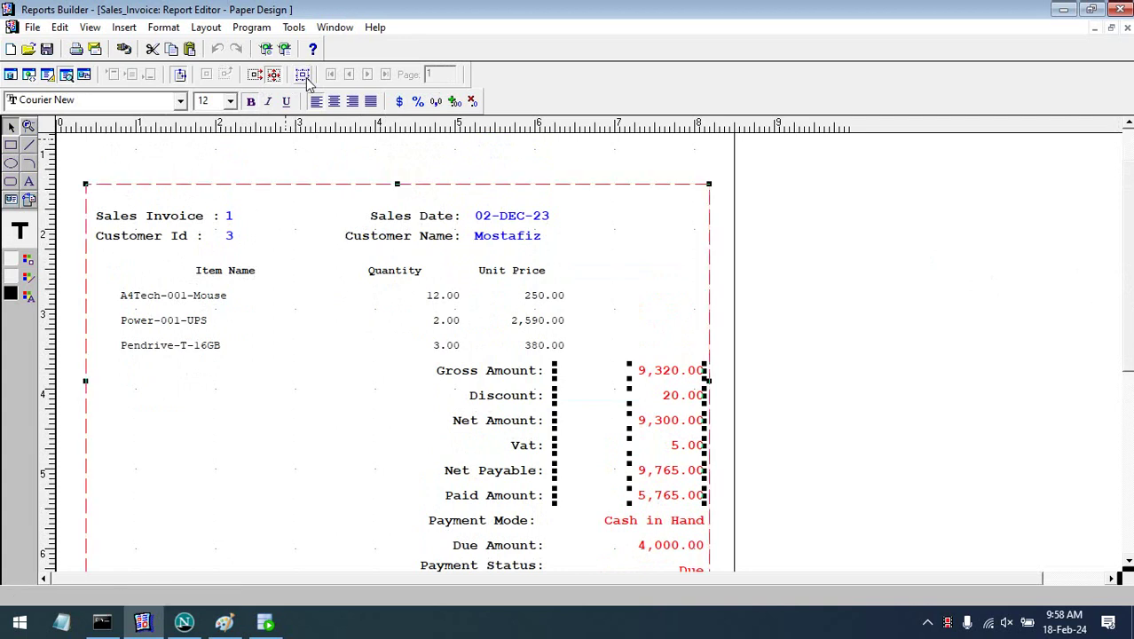
pyautogui.click(28, 281)
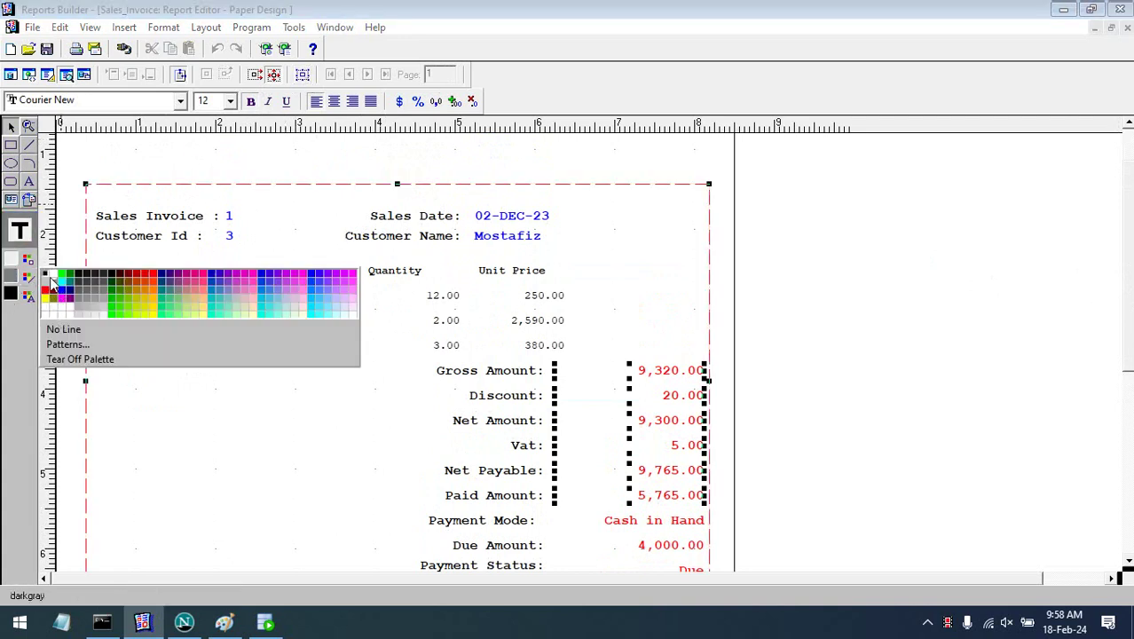
pyautogui.click(50, 275)
# - Give the frame enclosing the item rows black borders
pyautogui.click(950, 282)
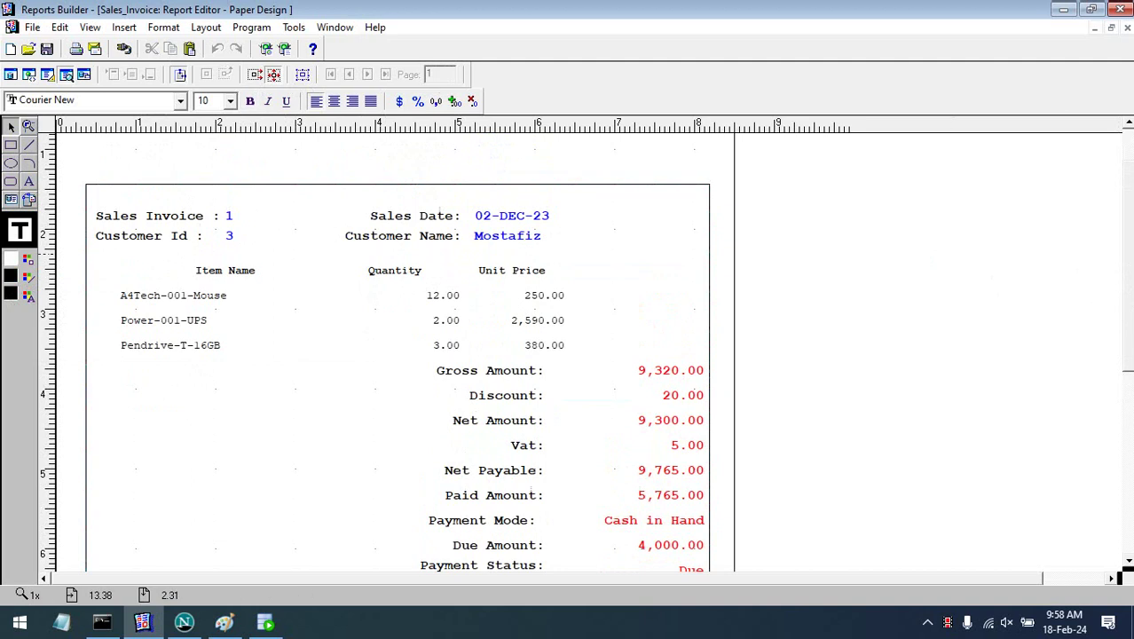
pyautogui.scroll(-3, 1130, 245)
pyautogui.scroll(4, 1130, 245)
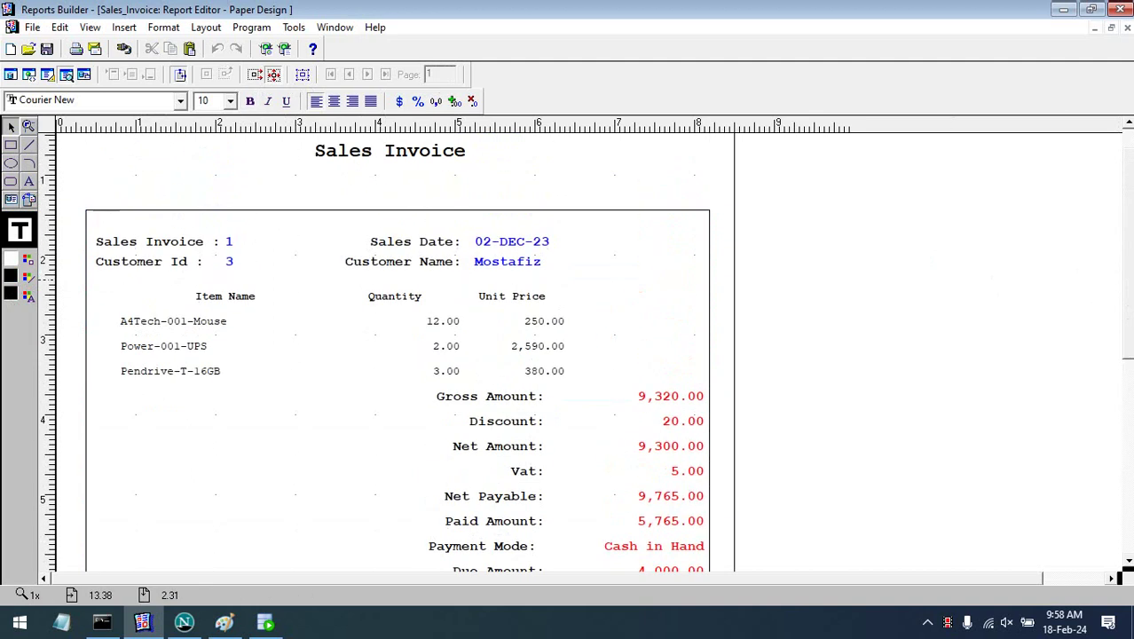
pyautogui.click(460, 335)
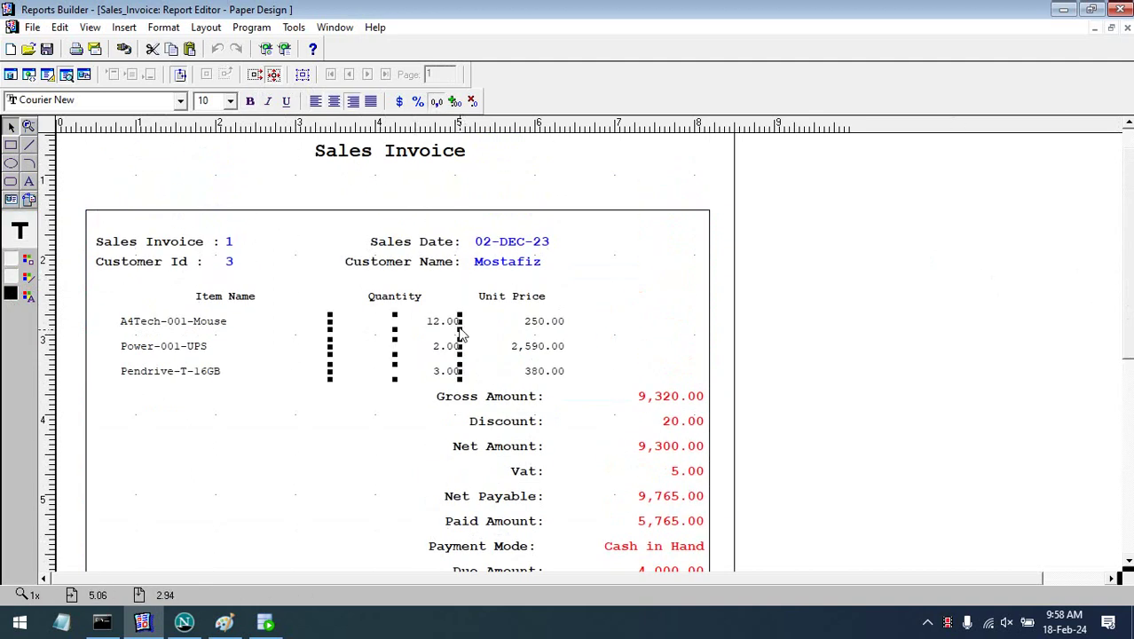
pyautogui.click(311, 75)
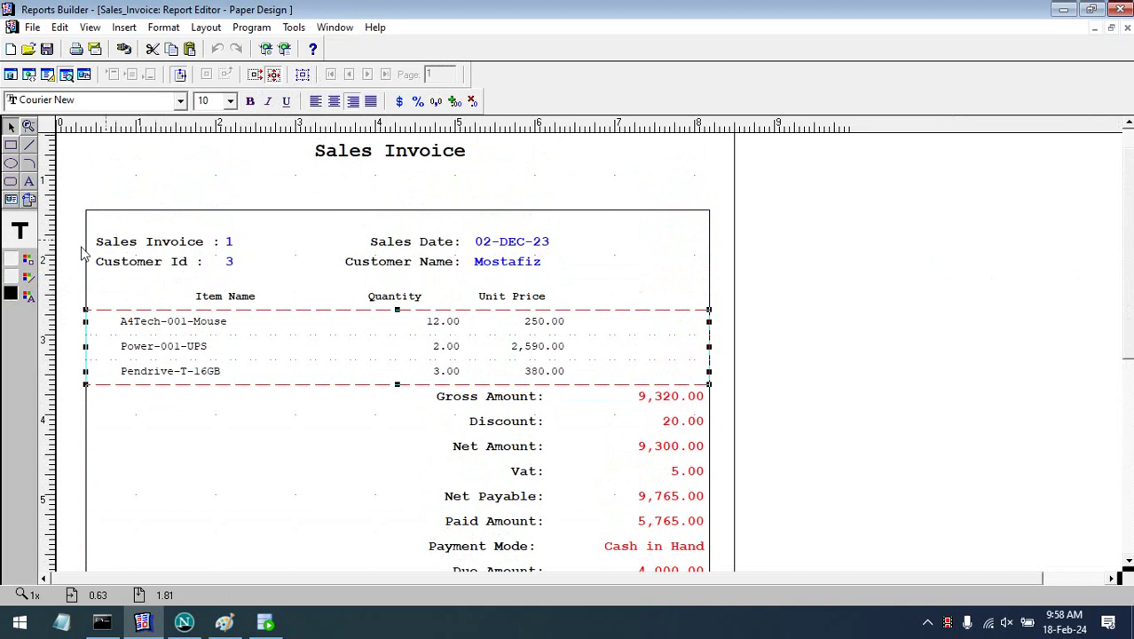
pyautogui.click(31, 280)
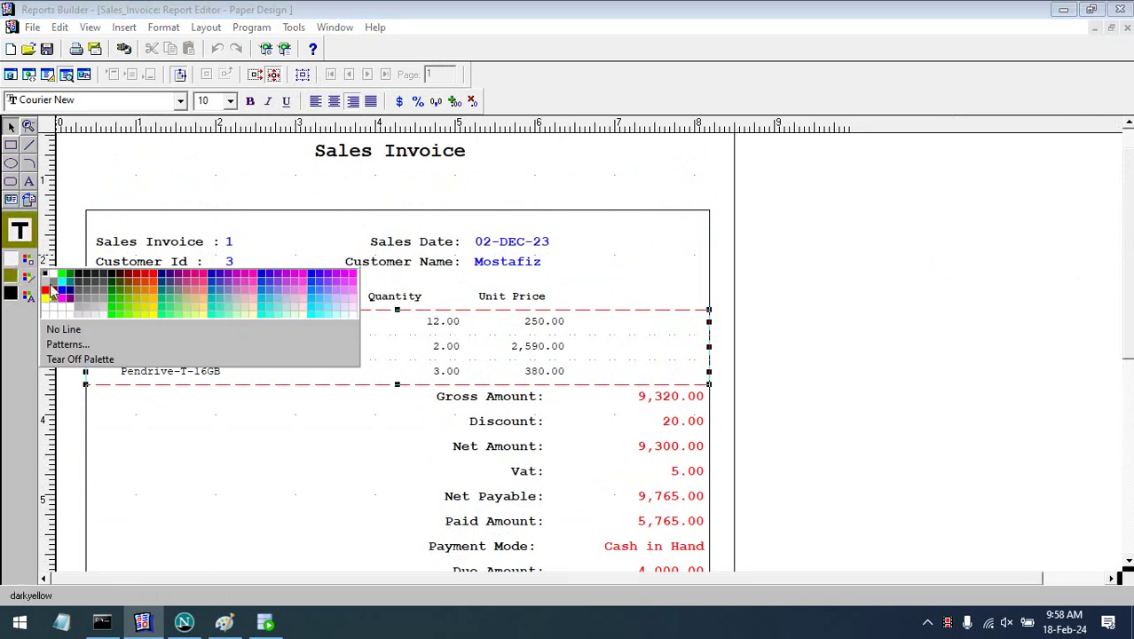
pyautogui.click(55, 290)
# - Give the column heading row around Item Name black borders
pyautogui.click(799, 300)
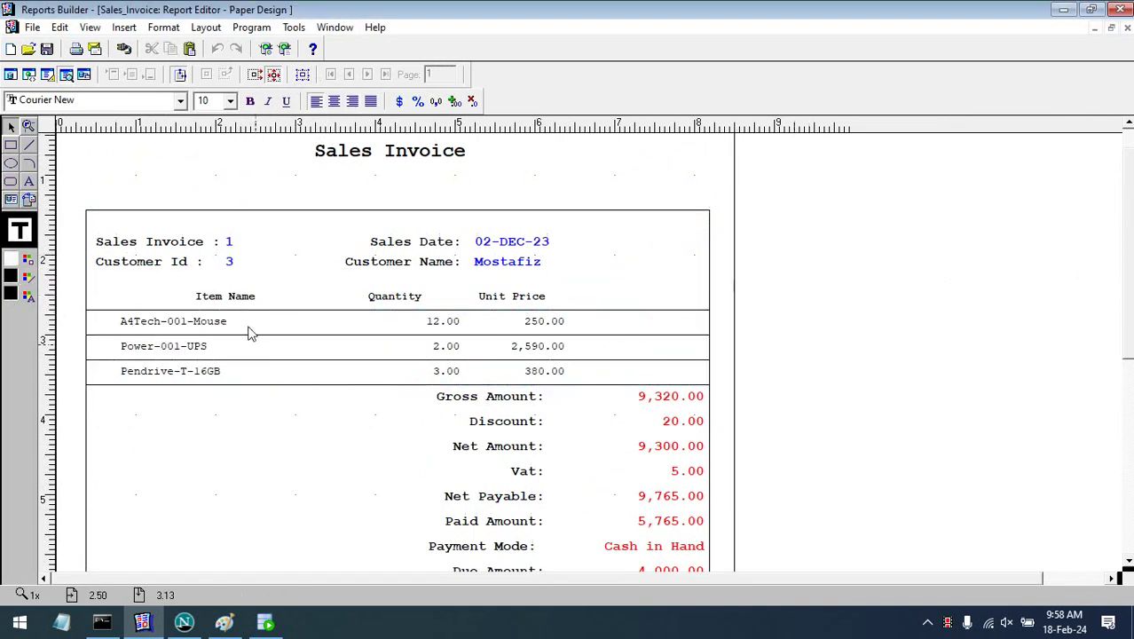
pyautogui.click(241, 301)
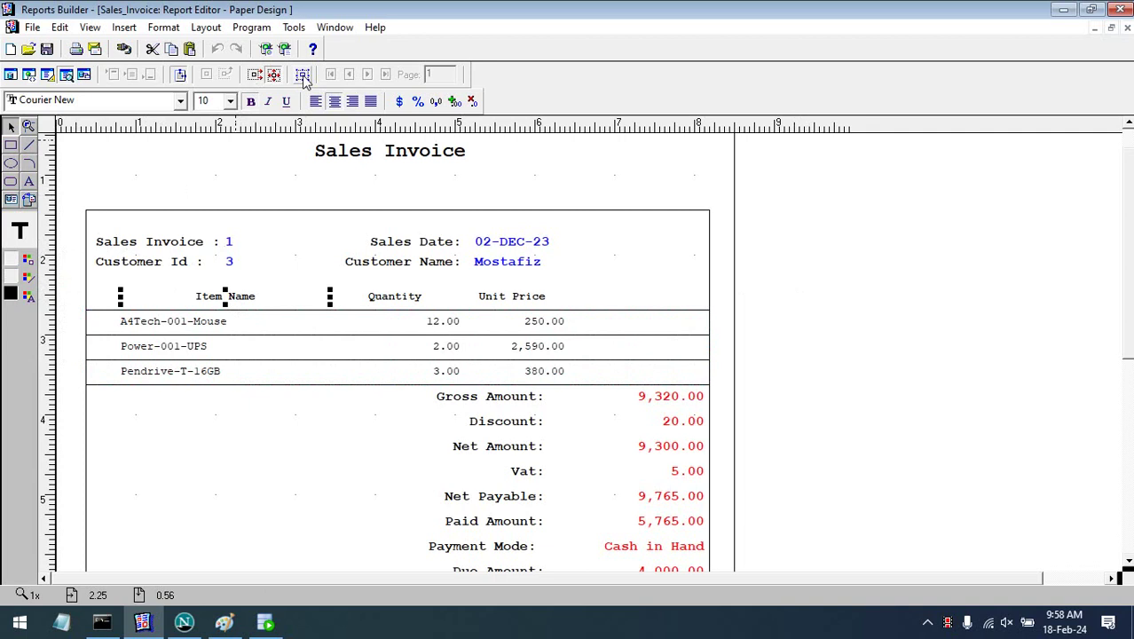
pyautogui.click(302, 76)
pyautogui.click(33, 280)
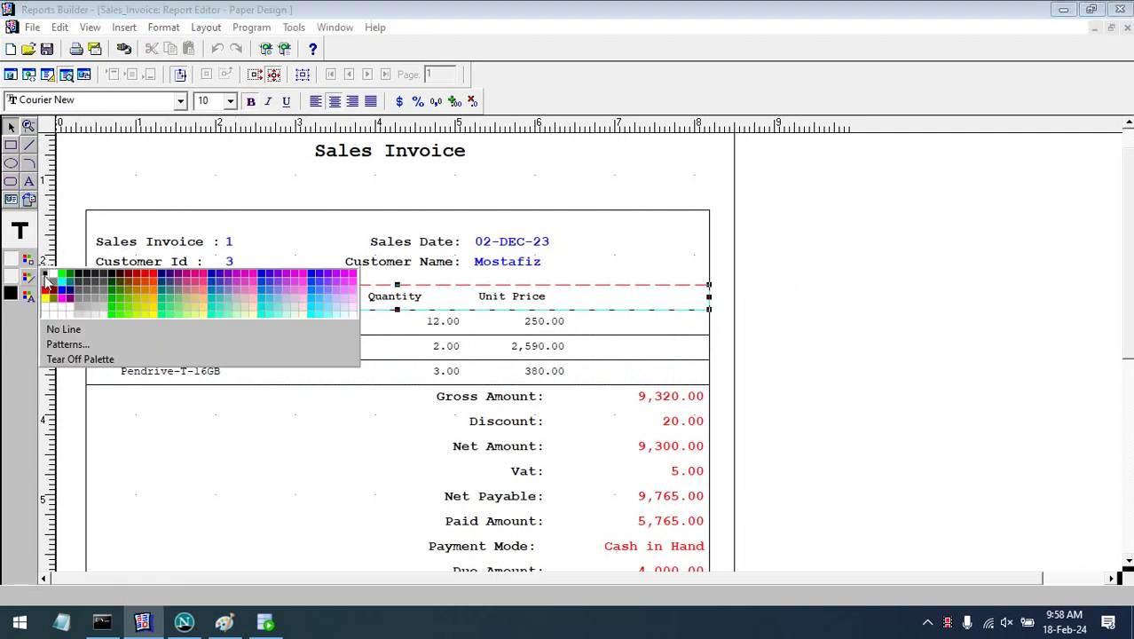
pyautogui.click(48, 275)
pyautogui.click(869, 324)
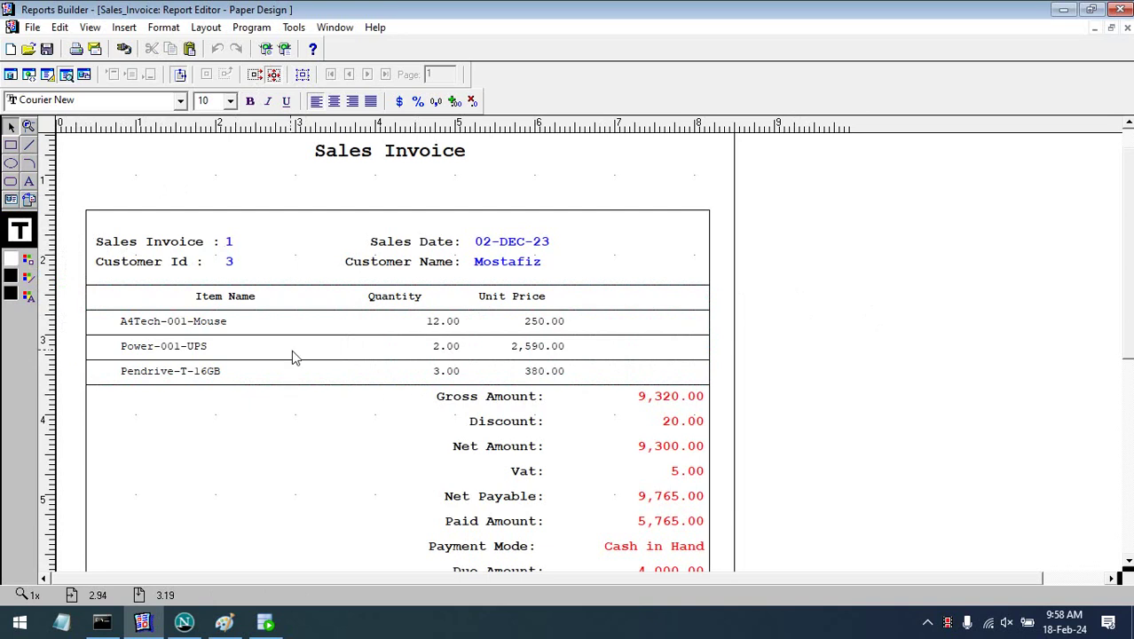
# - Set the outer report frame's line colour to No Line
pyautogui.click(342, 213)
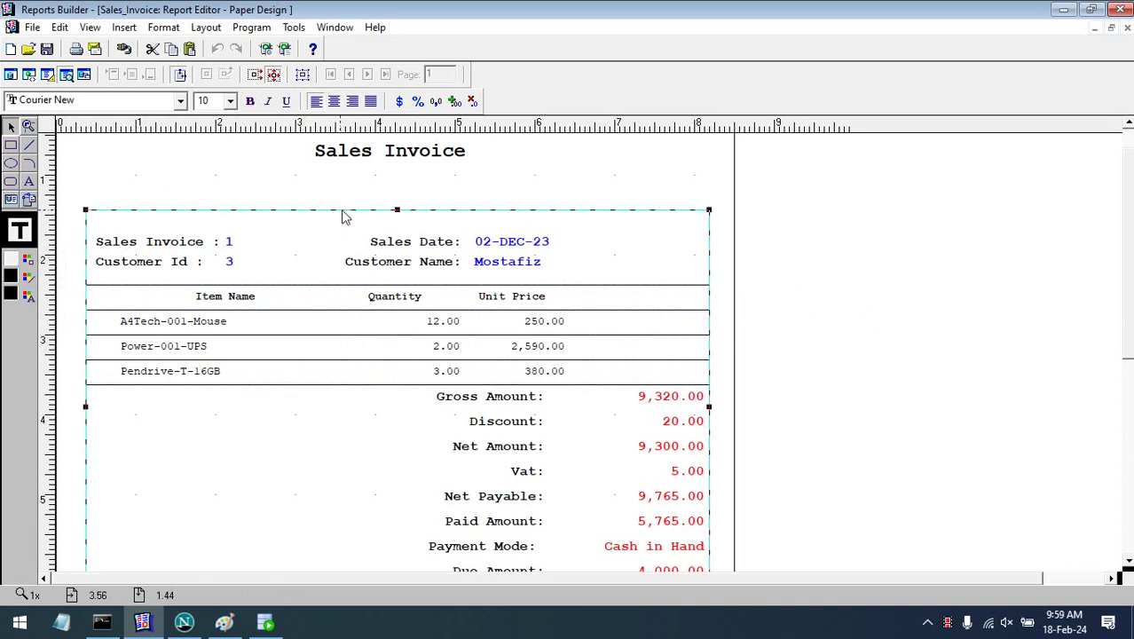
pyautogui.click(31, 277)
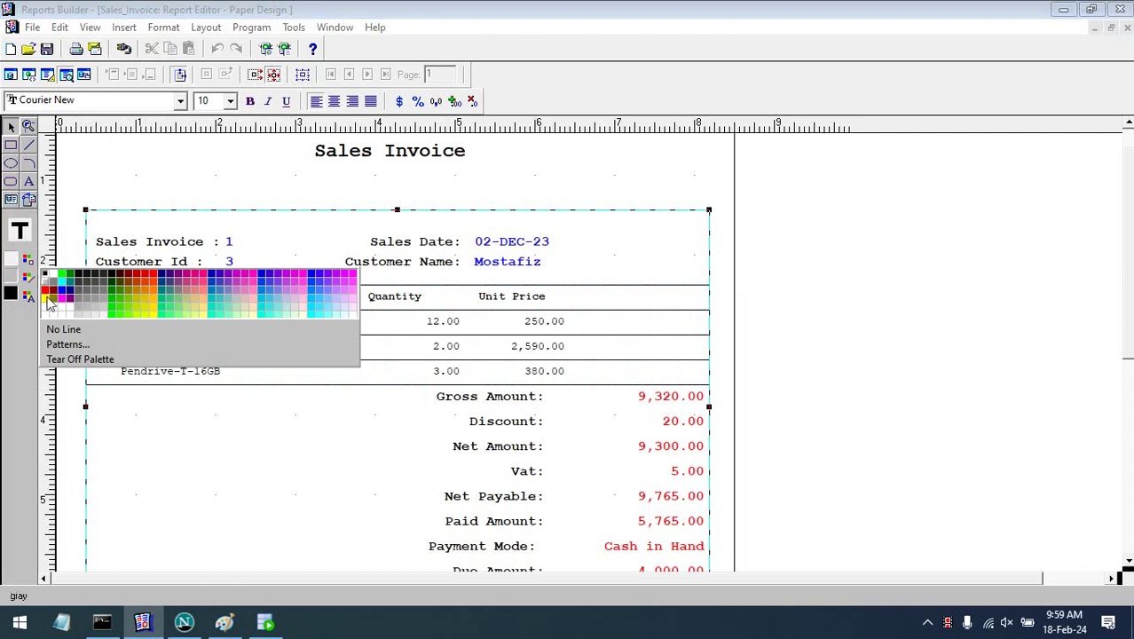
pyautogui.click(53, 328)
pyautogui.click(162, 206)
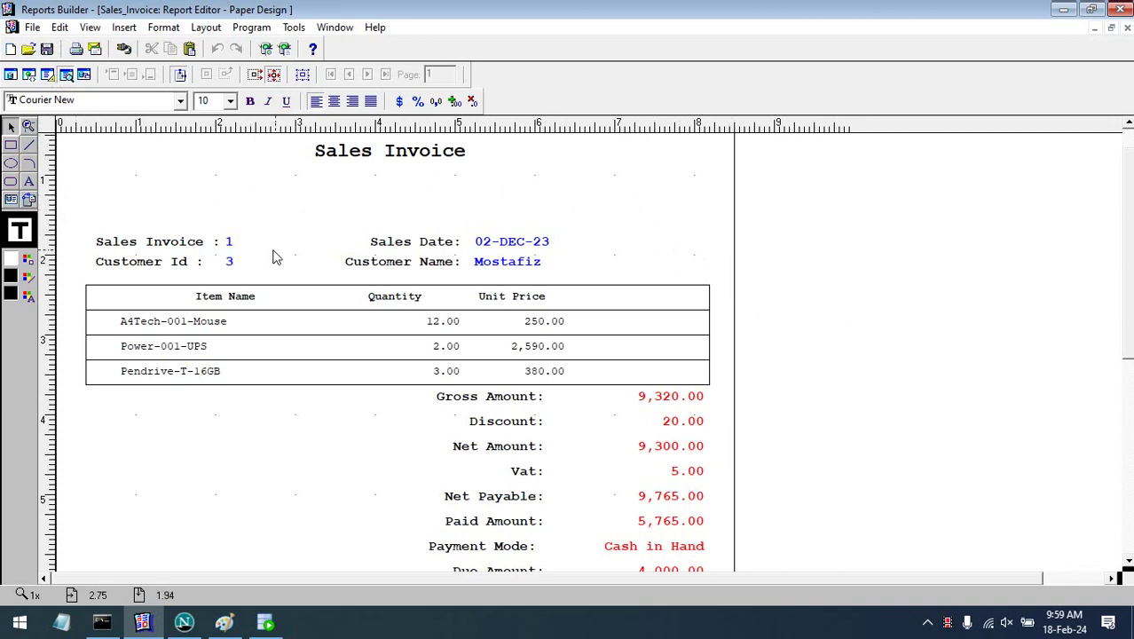
pyautogui.click(47, 75)
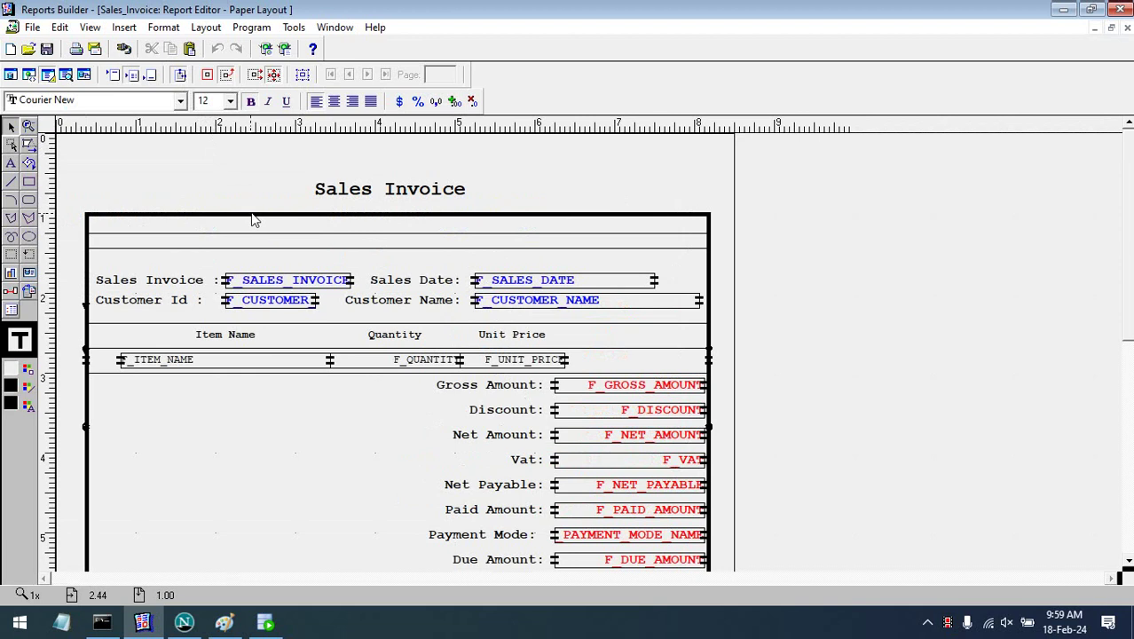
# - Check the outer report frame's line colour and preview the report body with data
pyautogui.click(252, 215)
pyautogui.click(28, 383)
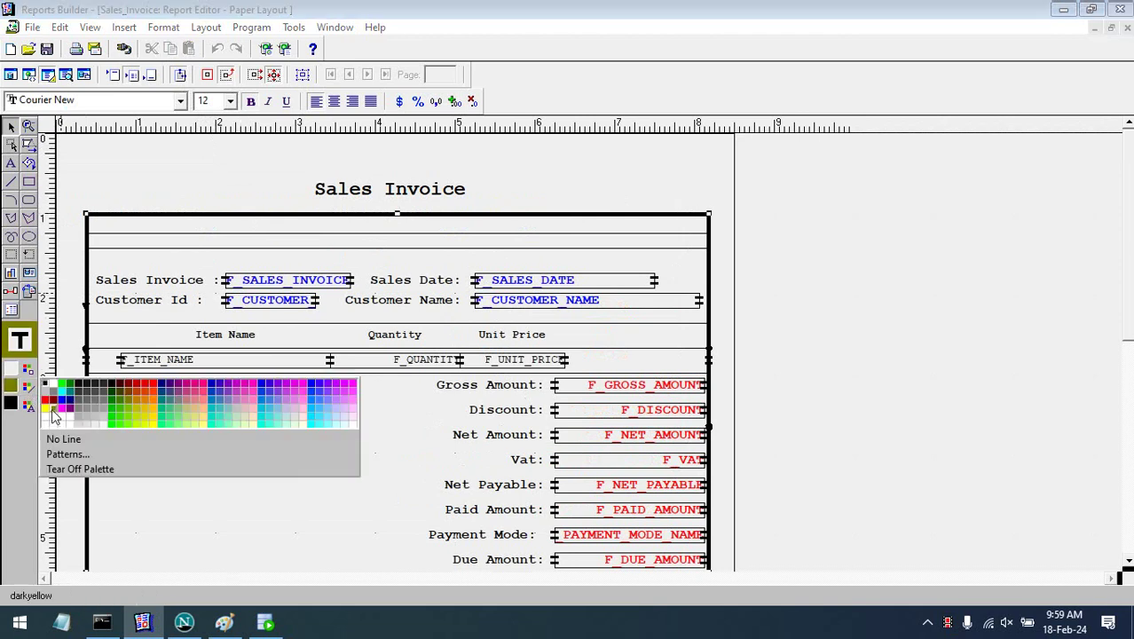
pyautogui.click(46, 389)
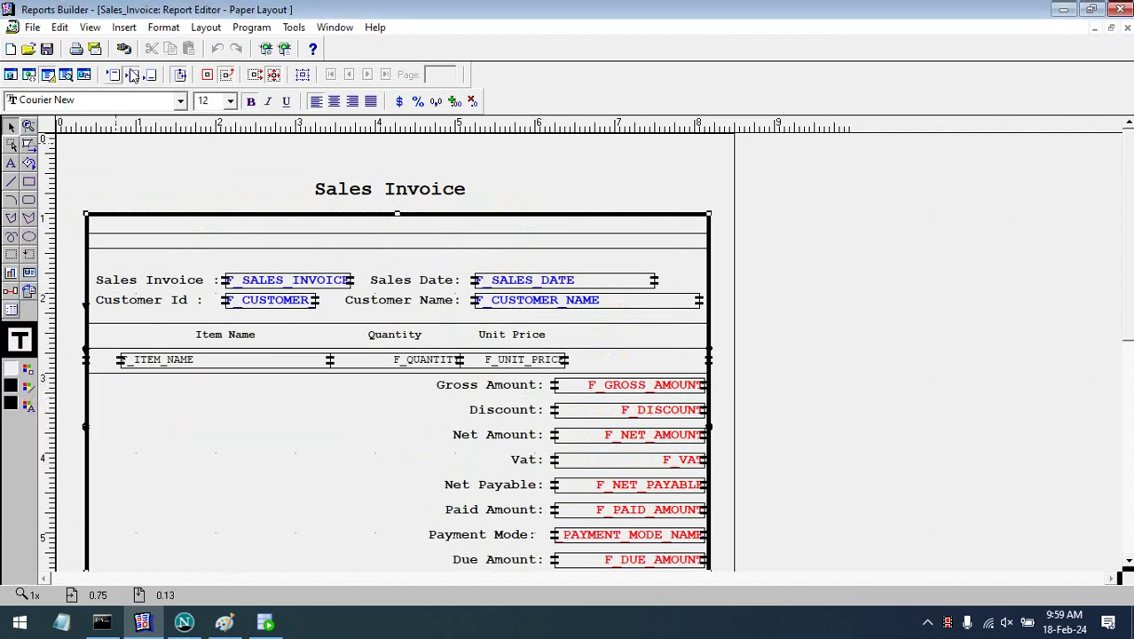
pyautogui.click(179, 75)
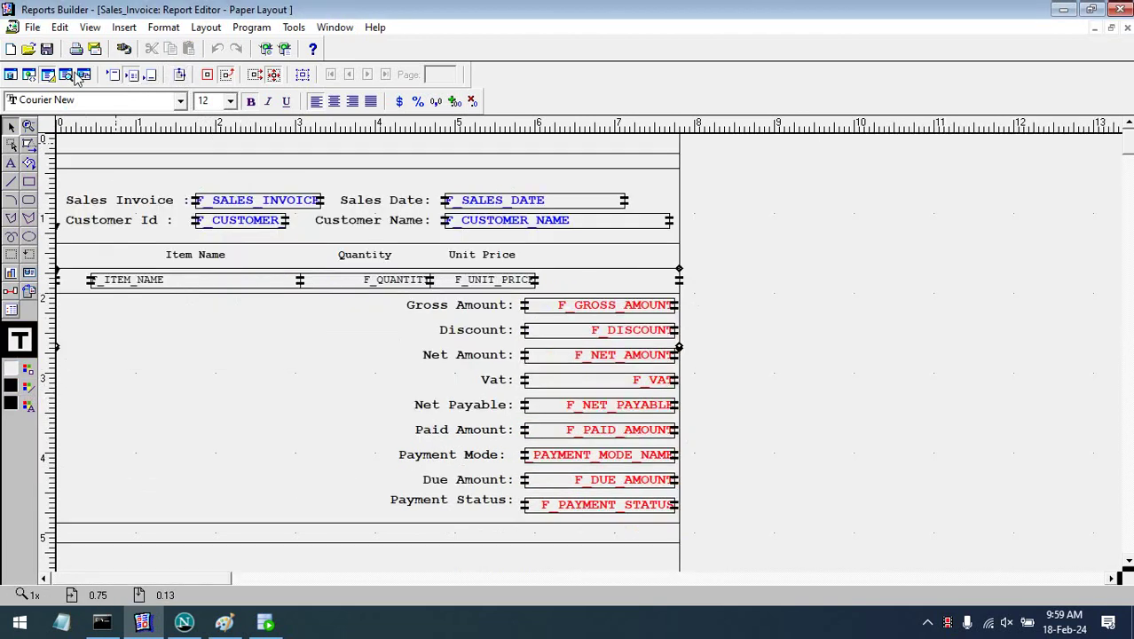
pyautogui.click(75, 76)
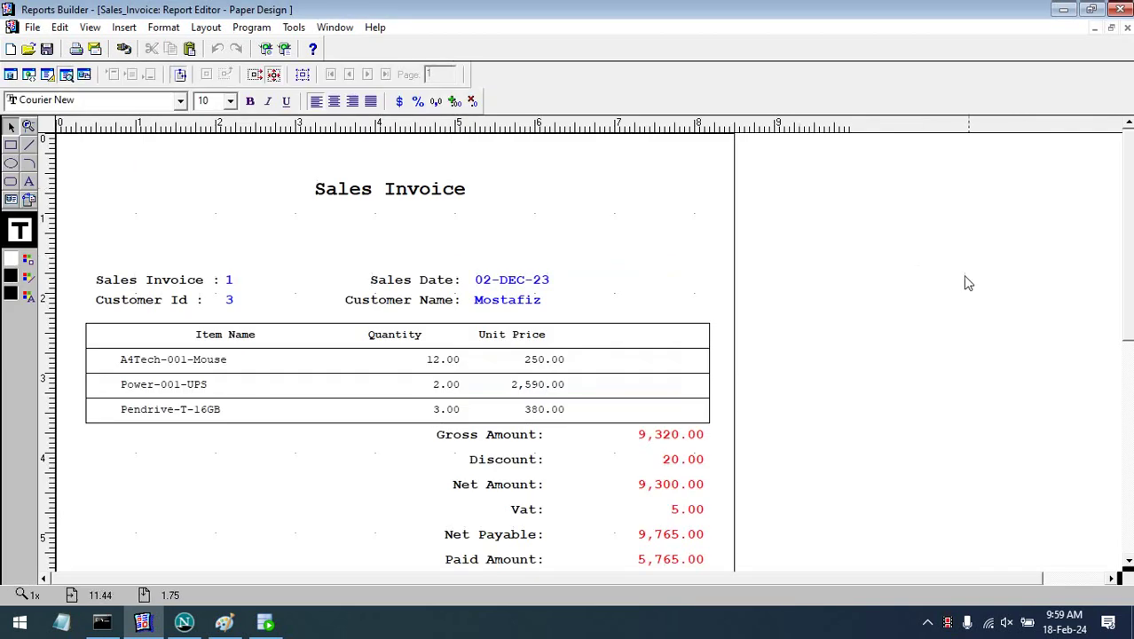
pyautogui.click(46, 77)
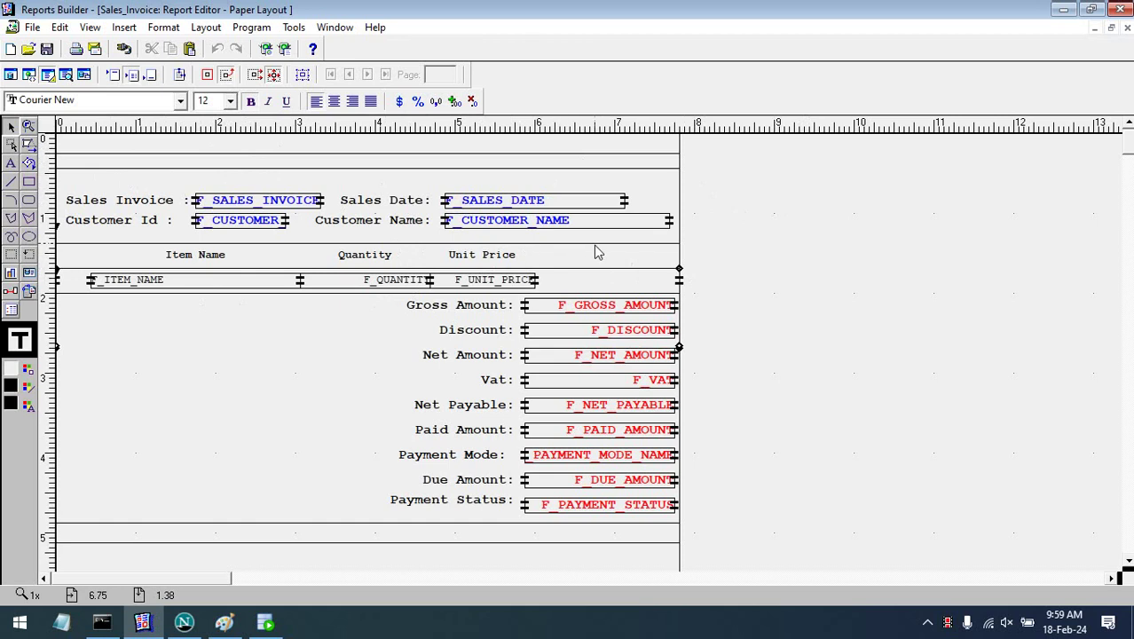
# - Give the report body frame around F_ITEM_NAME a line colour and preview the invoice
pyautogui.click(252, 284)
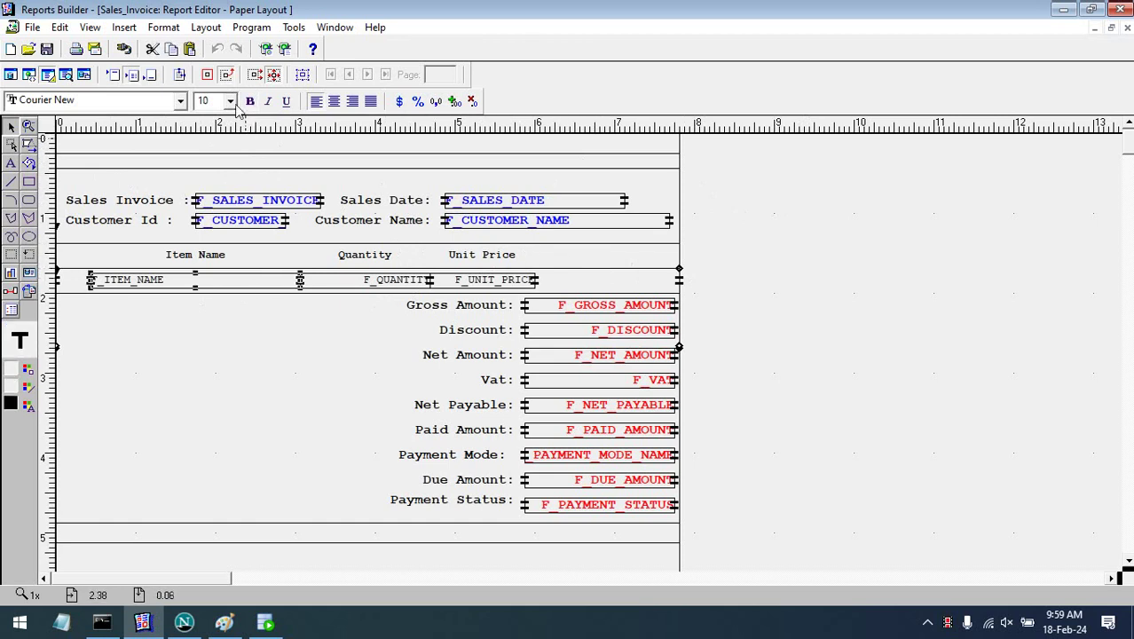
pyautogui.click(250, 177)
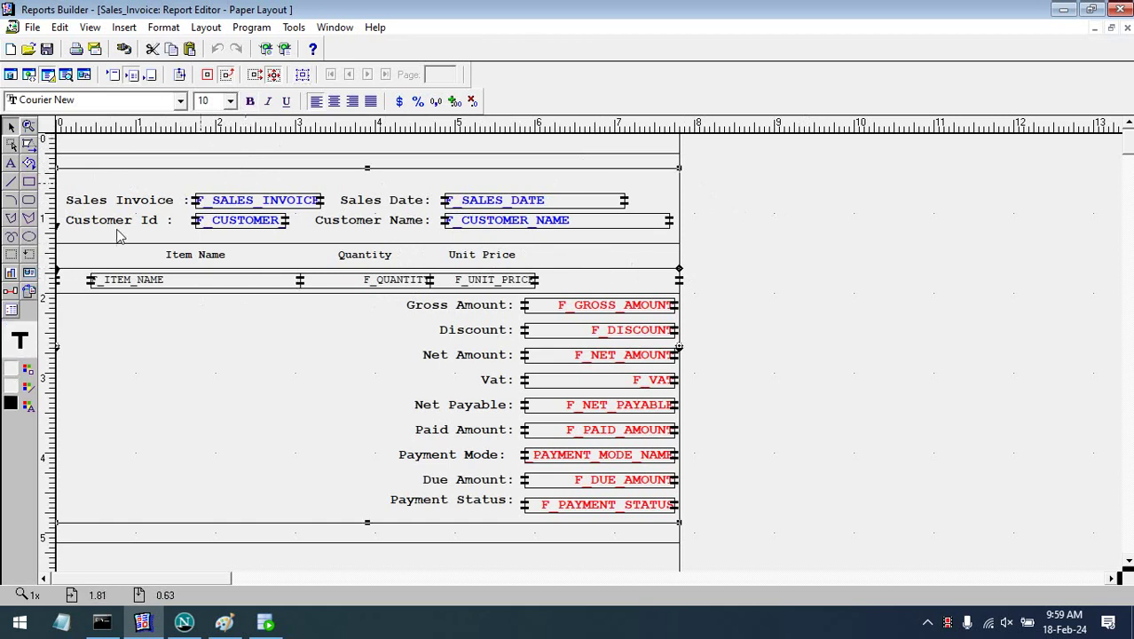
pyautogui.click(29, 395)
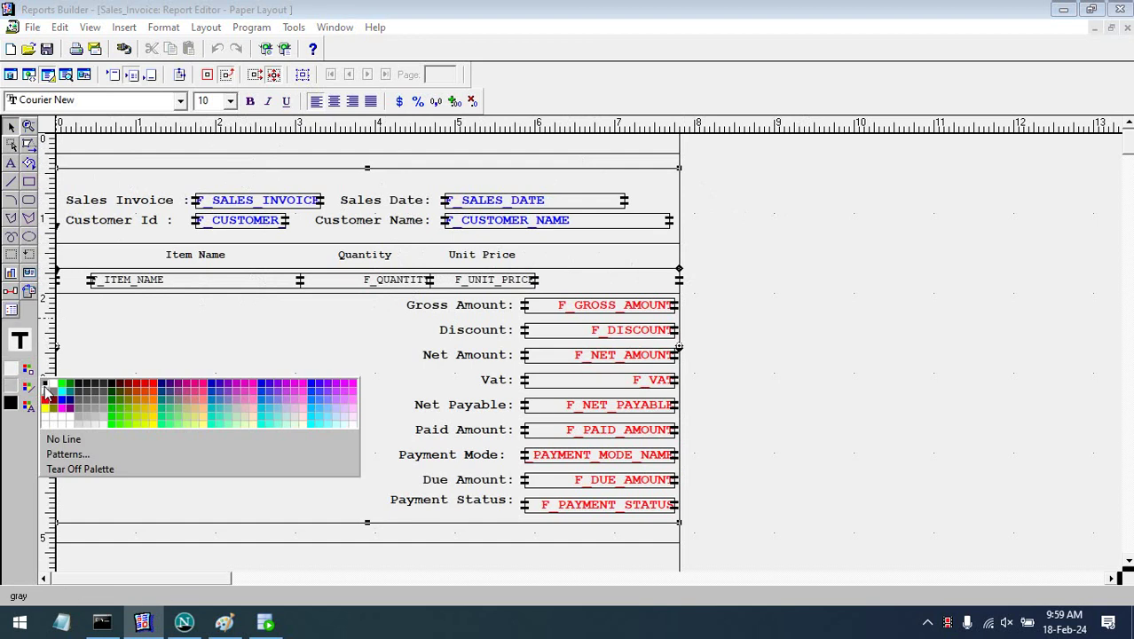
pyautogui.click(20, 340)
pyautogui.click(65, 74)
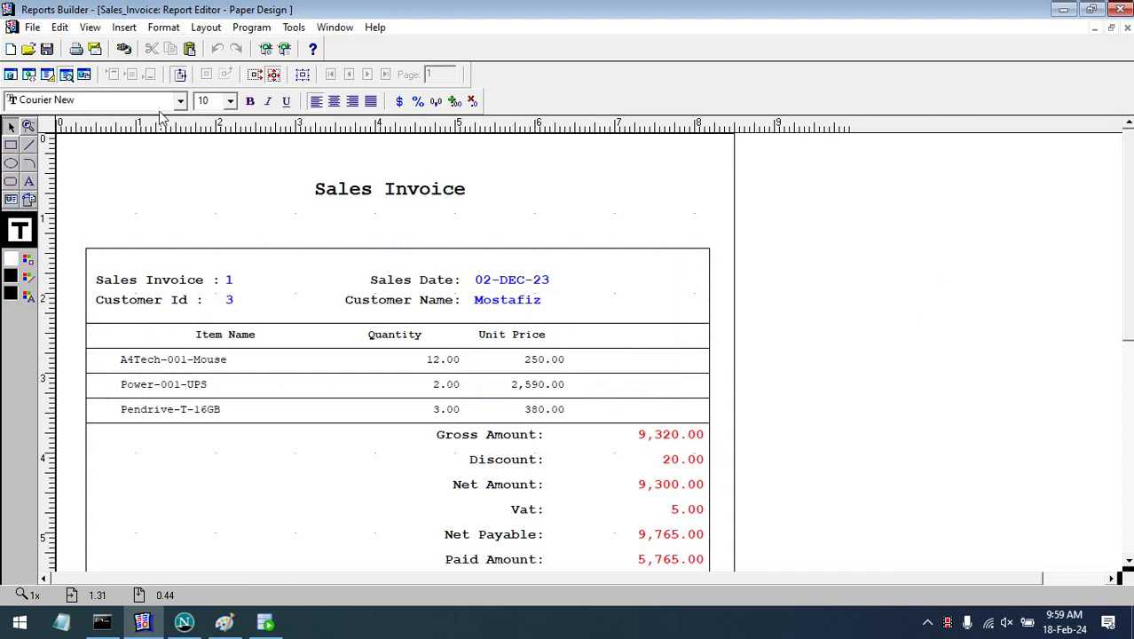
# - Select the frame enclosing the item rows and nudge it slightly left
pyautogui.click(47, 74)
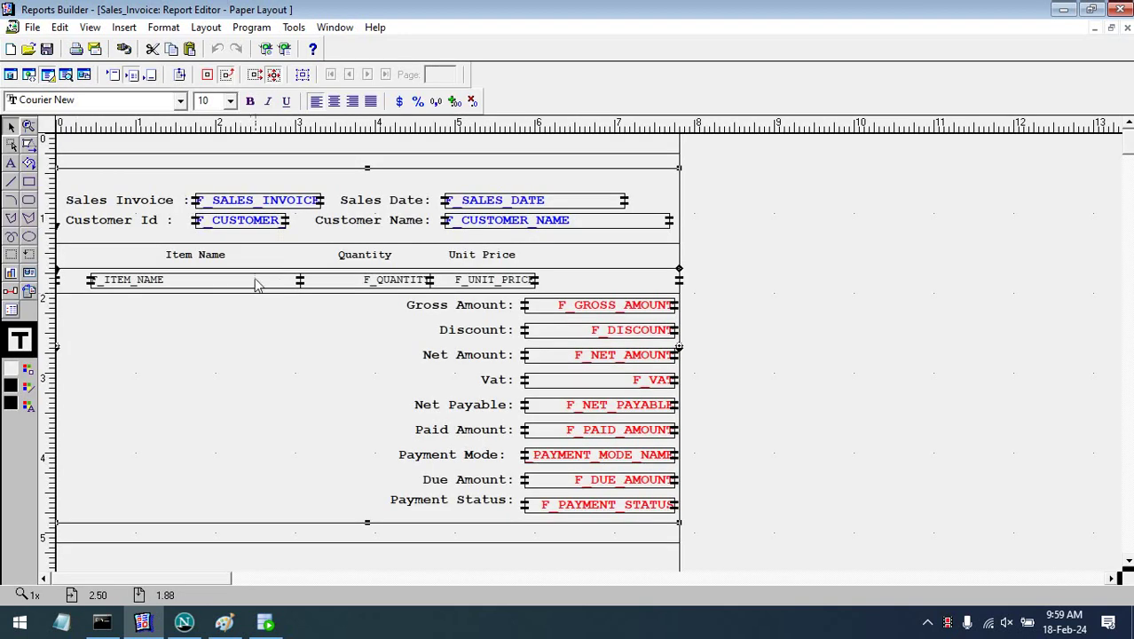
pyautogui.click(256, 284)
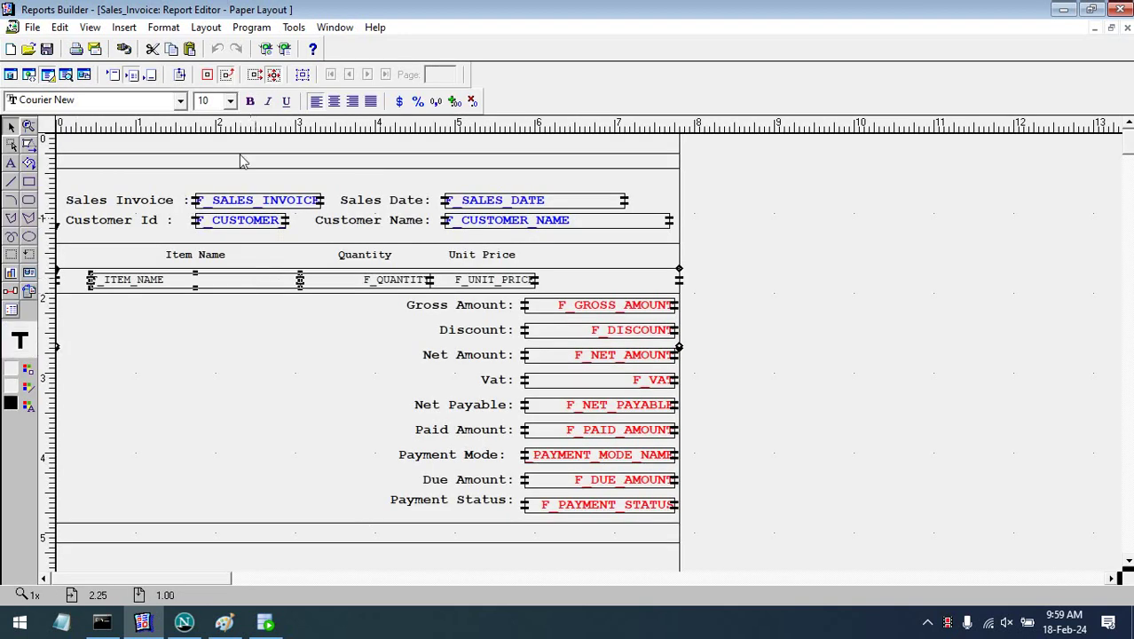
pyautogui.click(304, 75)
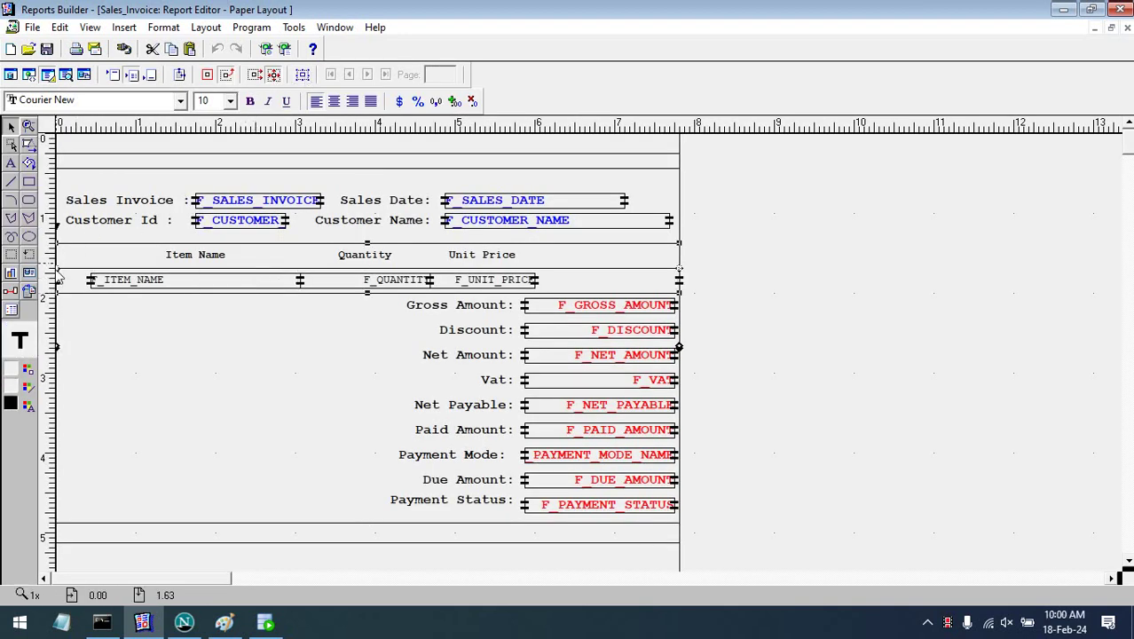
pyautogui.moveTo(59, 276); pyautogui.dragTo(67, 274)
pyautogui.press('Left')
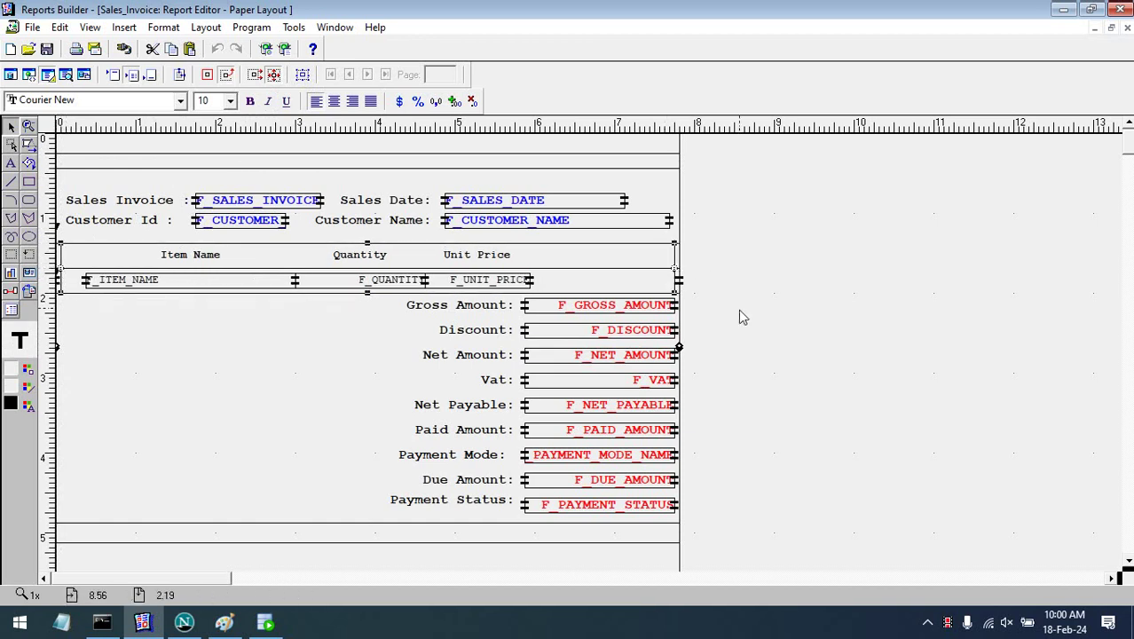
# - Pull in the right edge of the frame enclosing headers and item rows, then preview
pyautogui.click(738, 306)
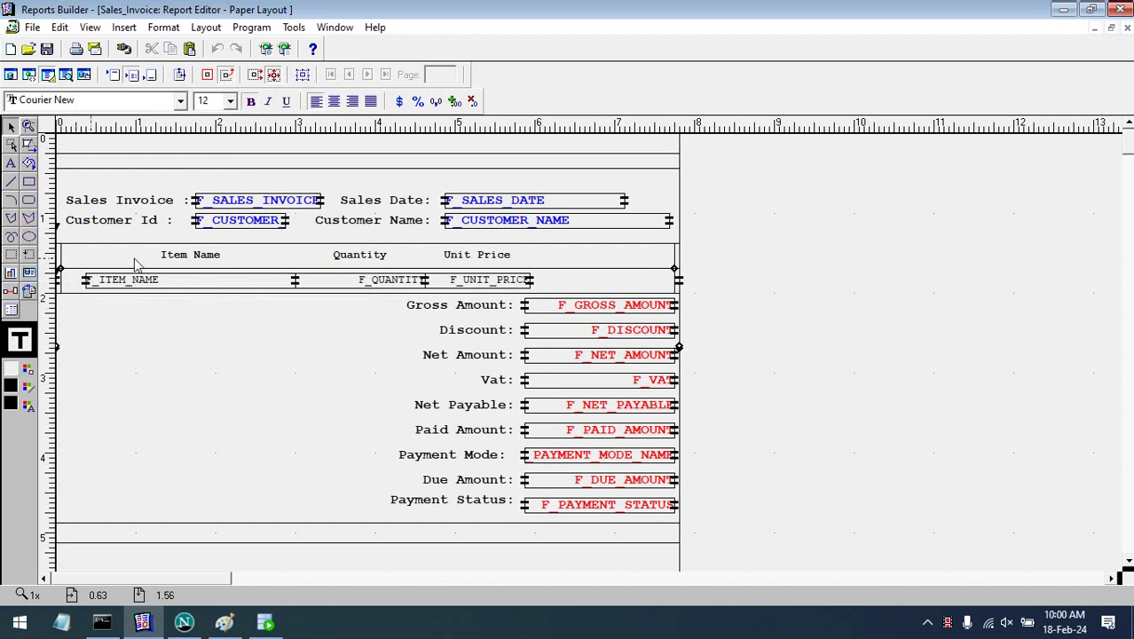
pyautogui.click(173, 259)
pyautogui.click(302, 74)
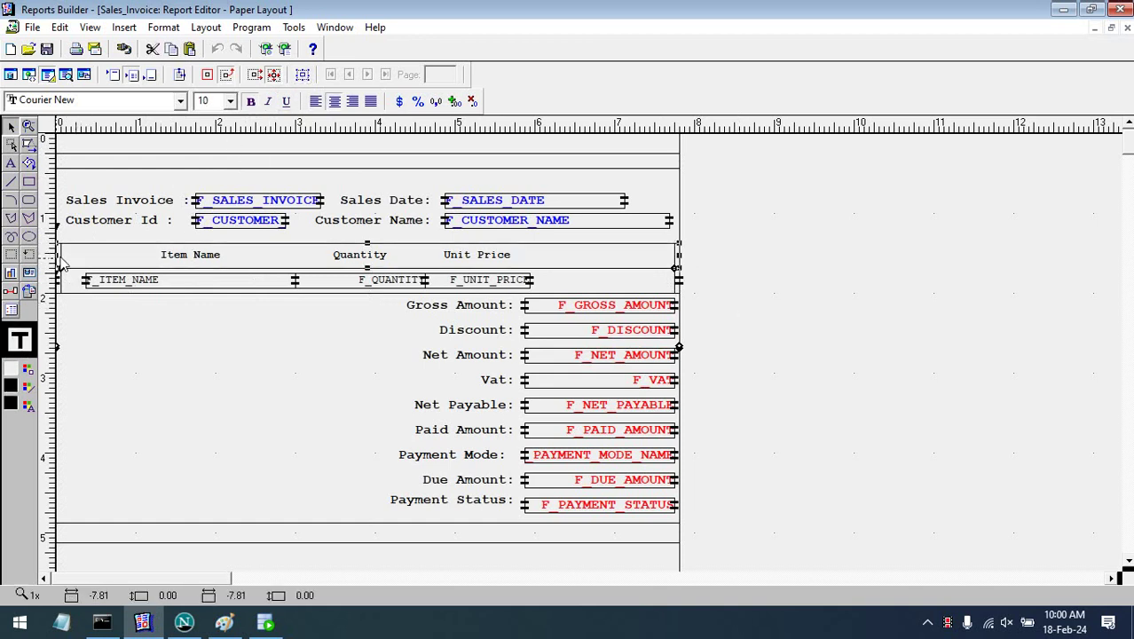
pyautogui.click(92, 259)
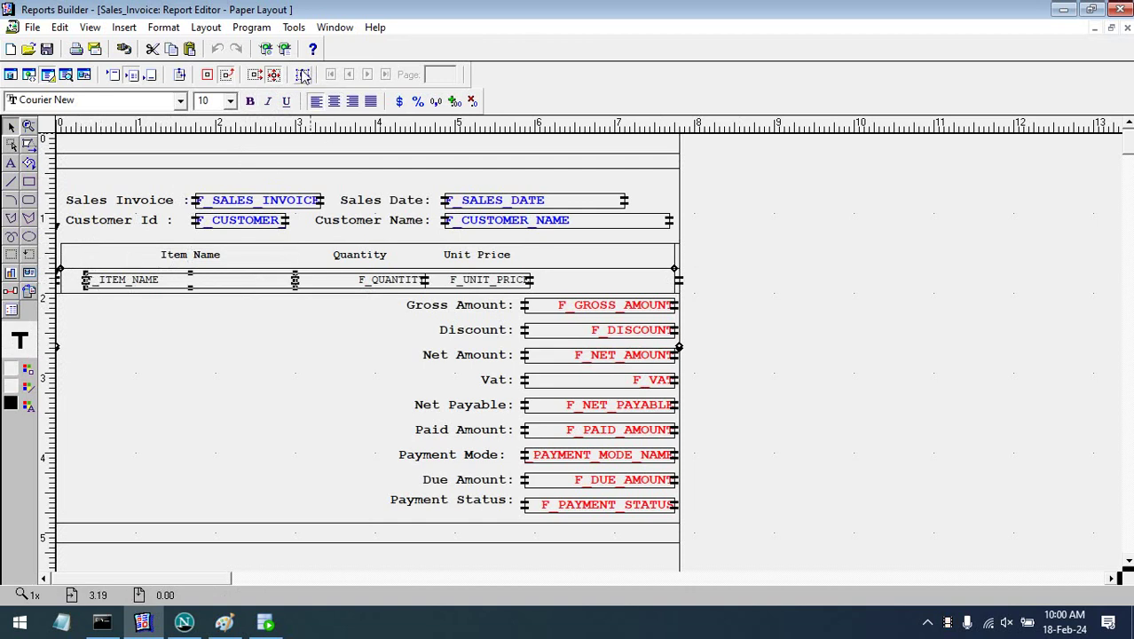
pyautogui.click(301, 74)
pyautogui.click(60, 283)
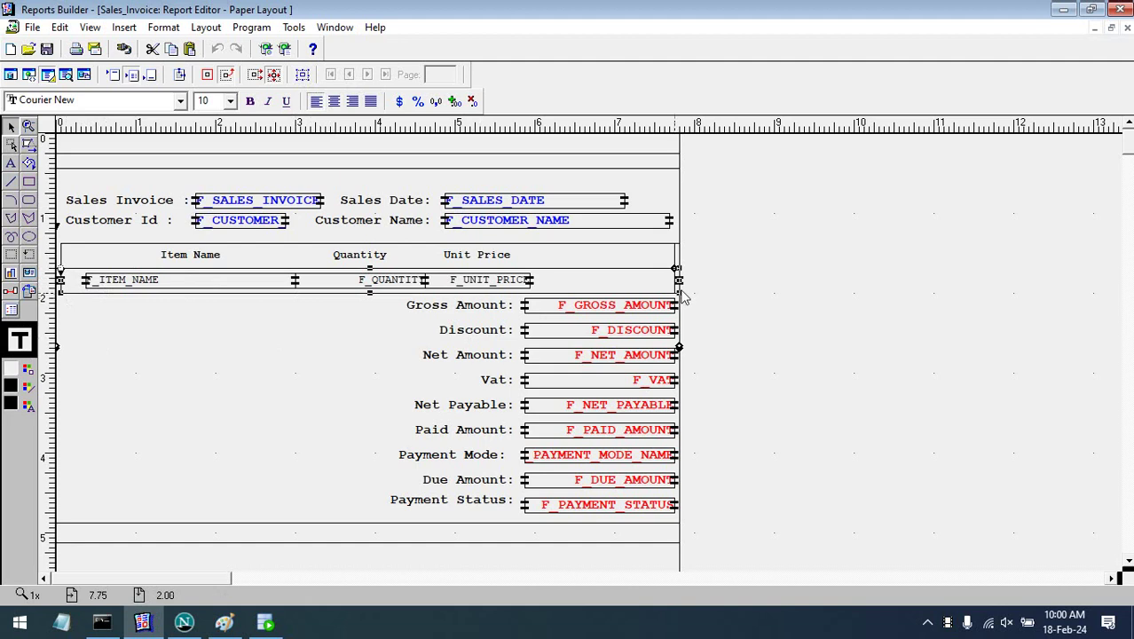
pyautogui.click(680, 285)
pyautogui.moveTo(679, 261); pyautogui.dragTo(707, 266)
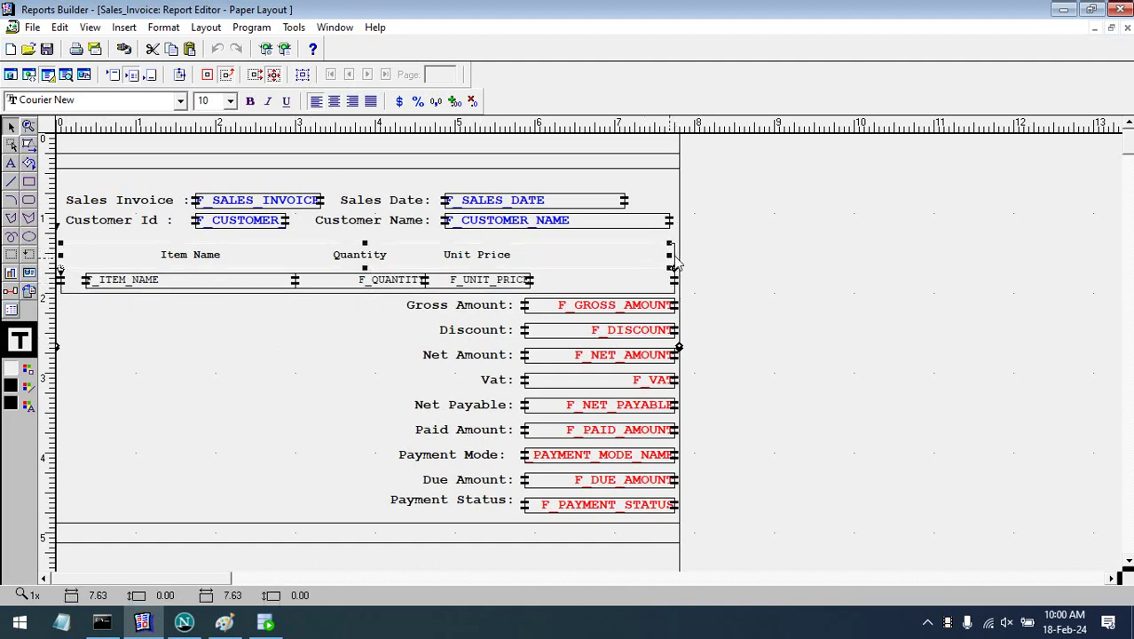
pyautogui.click(674, 268)
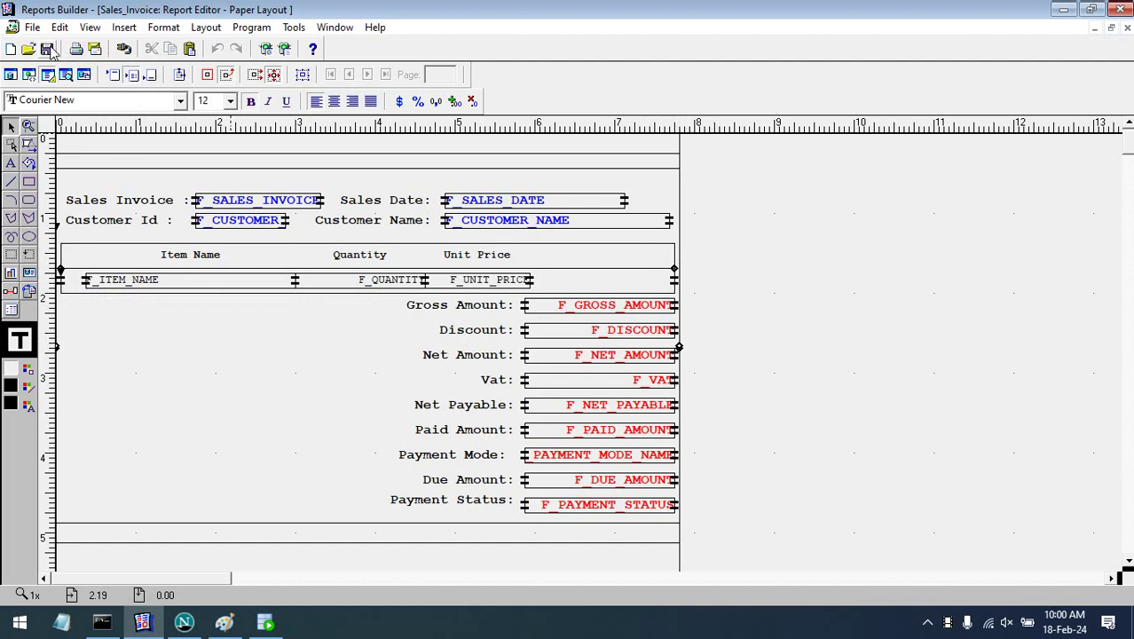
pyautogui.click(66, 74)
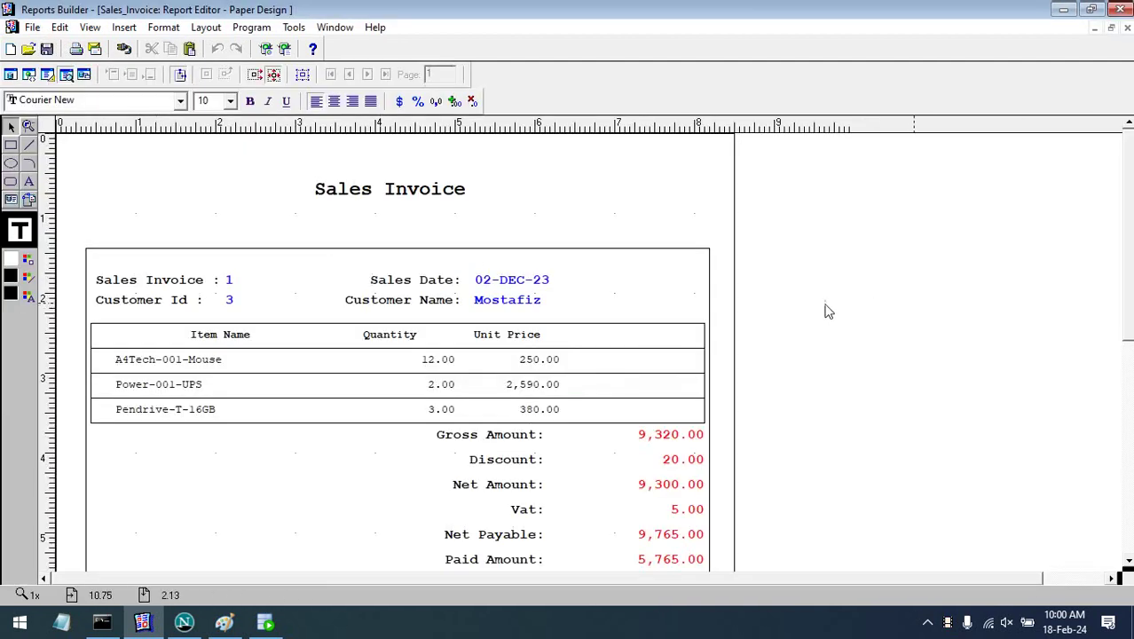
# - Give the invoice body frame a new text colour and a blue line colour
pyautogui.click(491, 250)
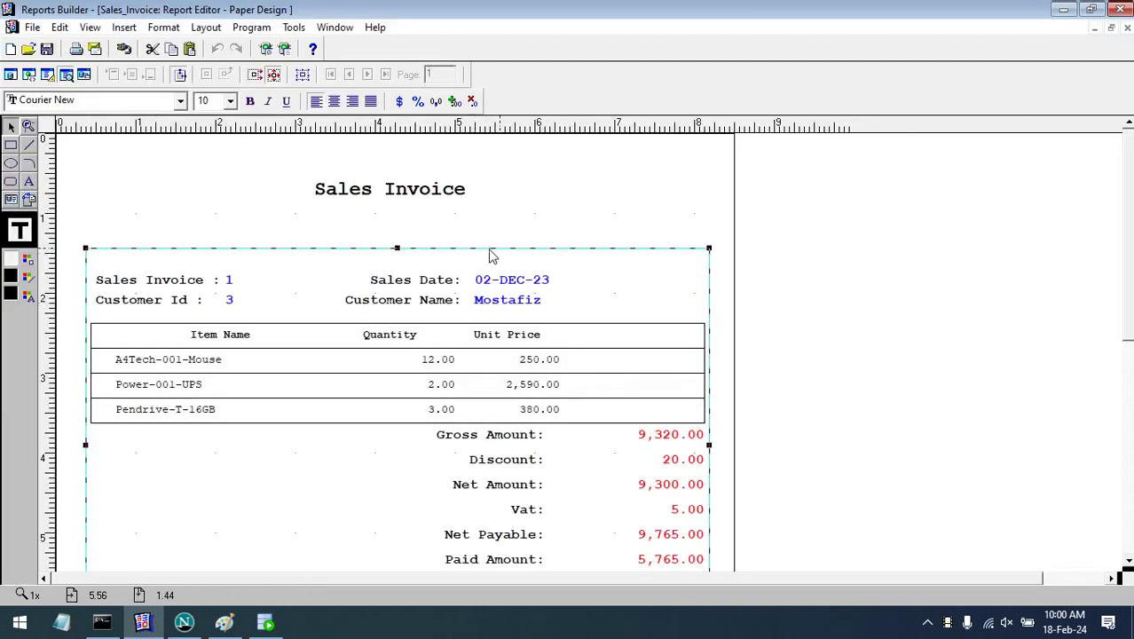
pyautogui.click(28, 296)
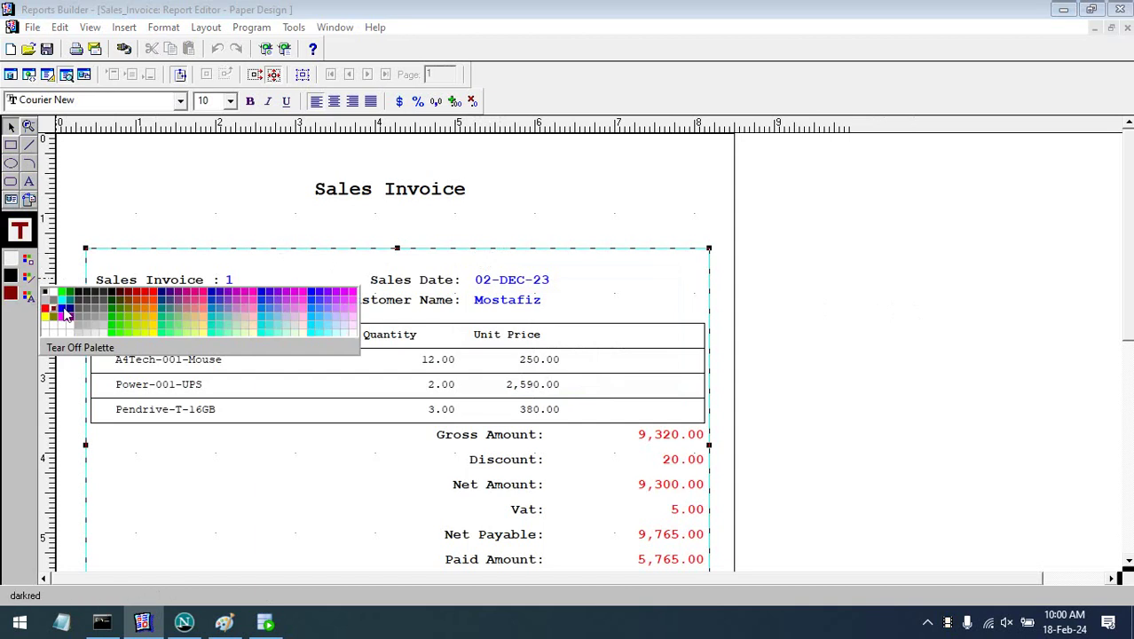
pyautogui.click(63, 314)
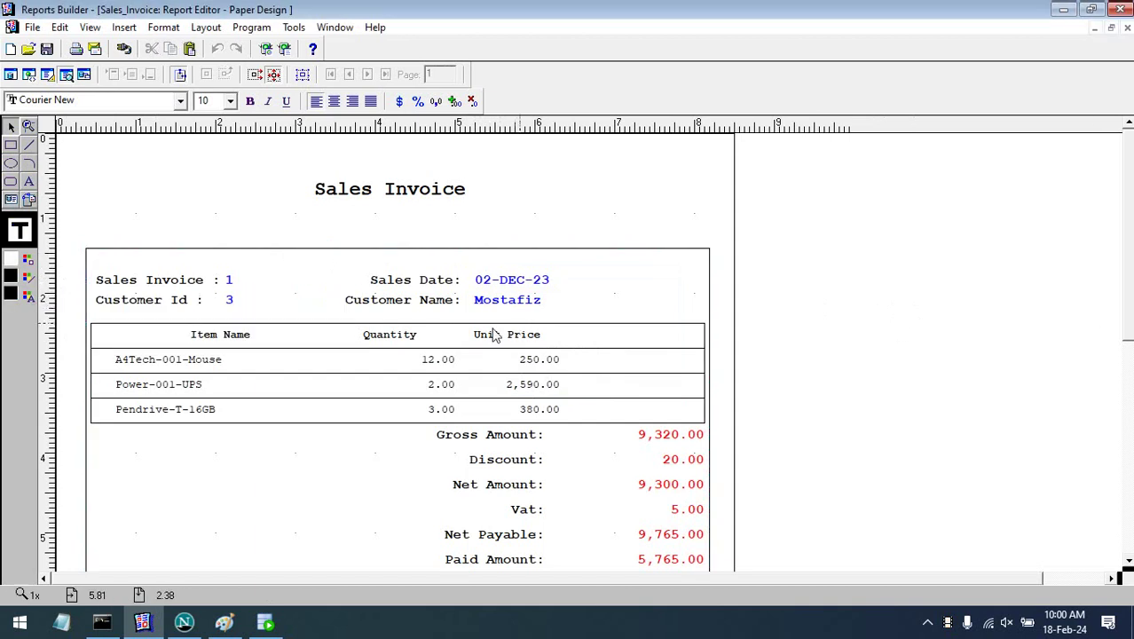
pyautogui.click(28, 278)
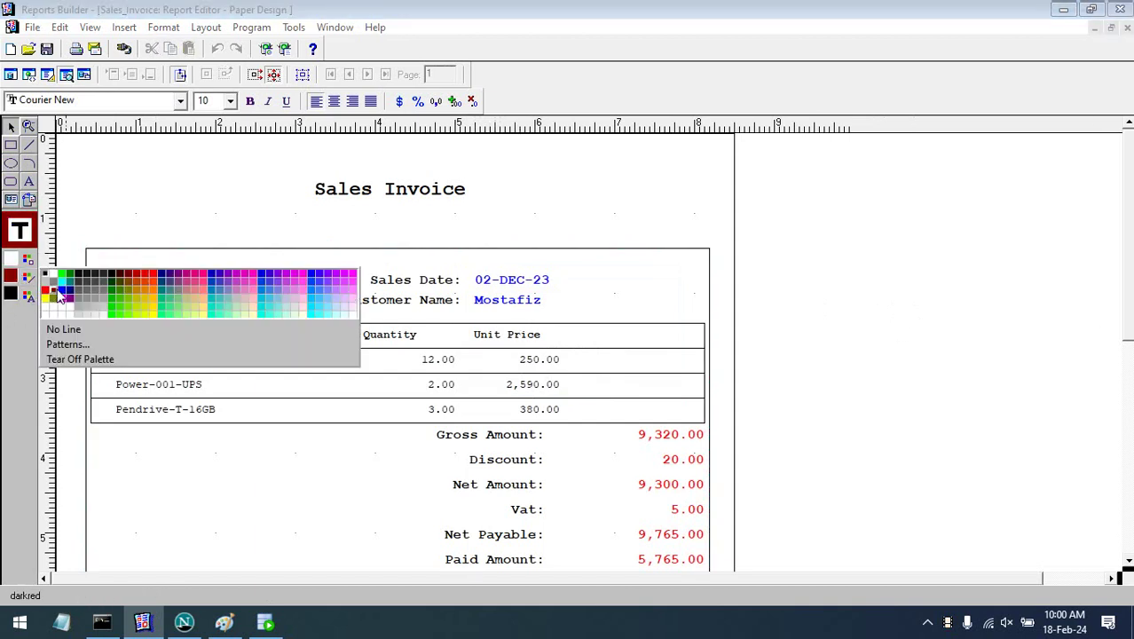
pyautogui.click(65, 290)
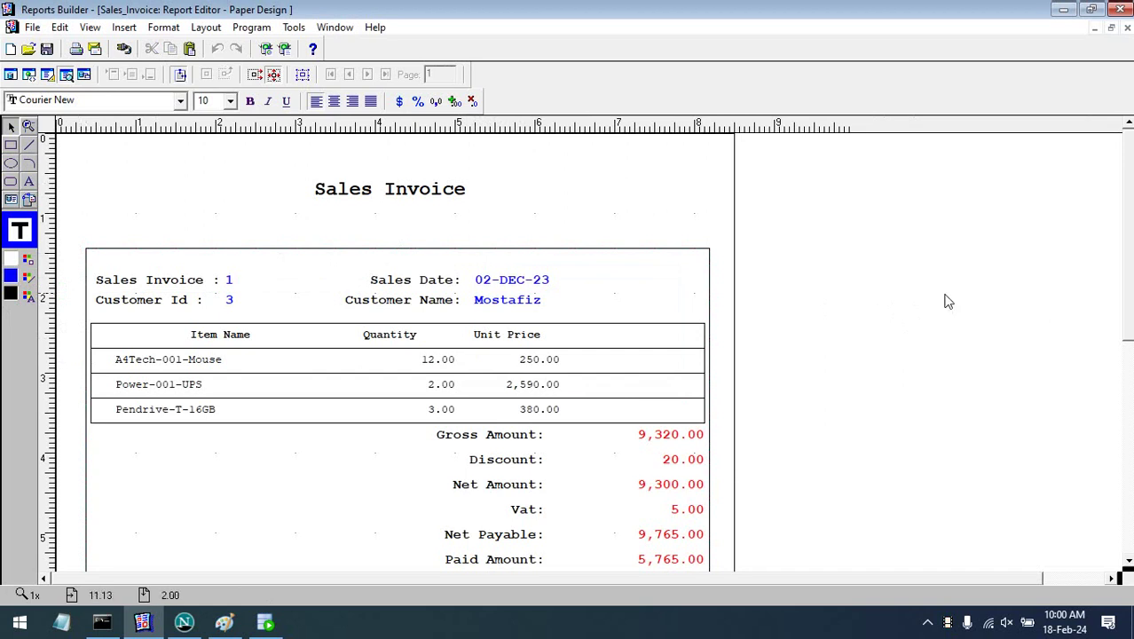
pyautogui.click(49, 76)
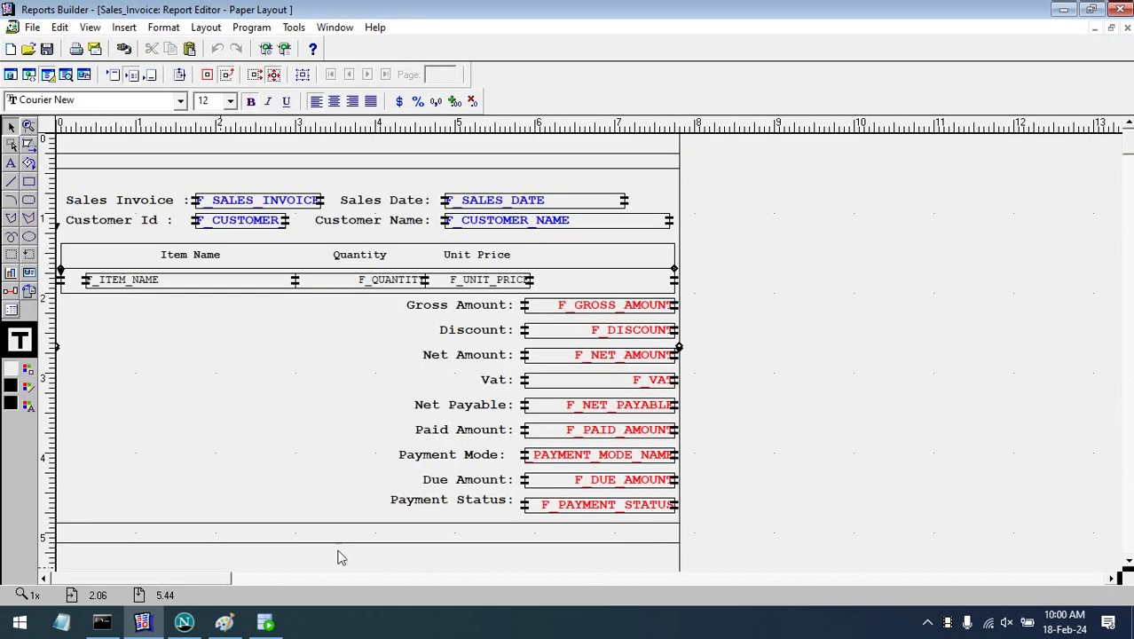
# - Draw a vertical divider left of Item Name that stretches with the R_G_ITEM_NAME frame
pyautogui.click(10, 182)
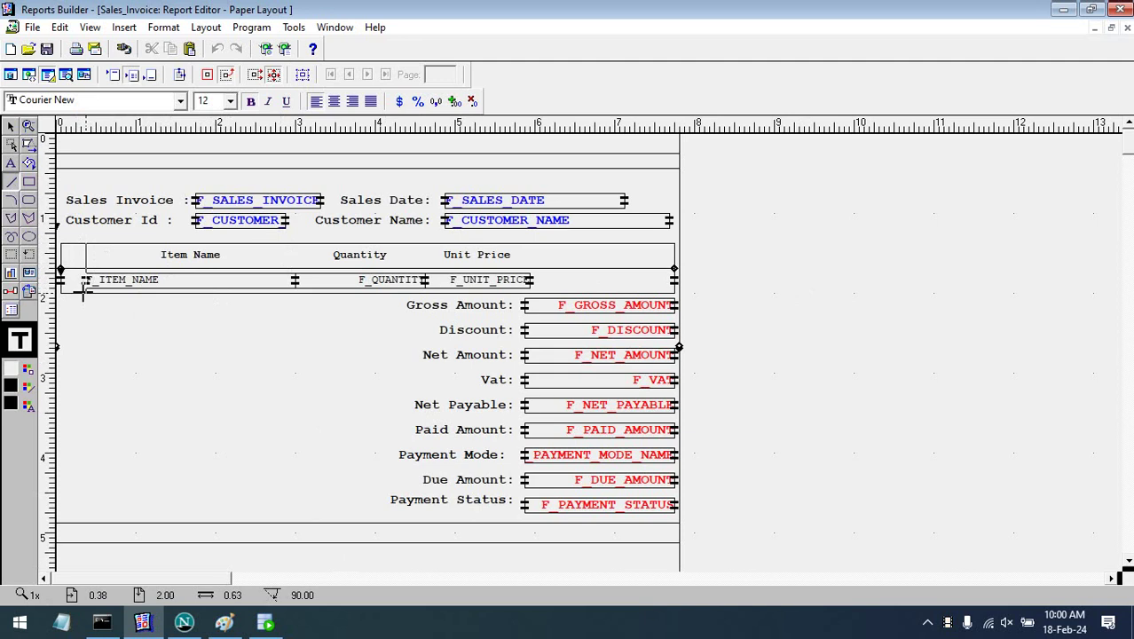
pyautogui.moveTo(83, 293); pyautogui.dragTo(85, 294)
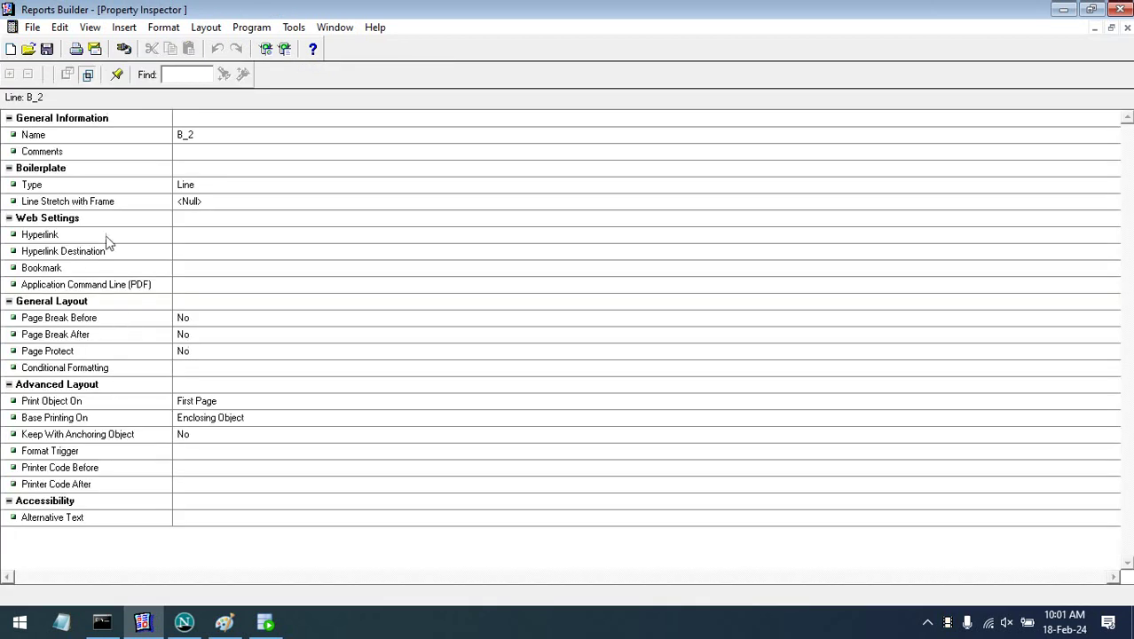
pyautogui.click(216, 202)
pyautogui.click(216, 201)
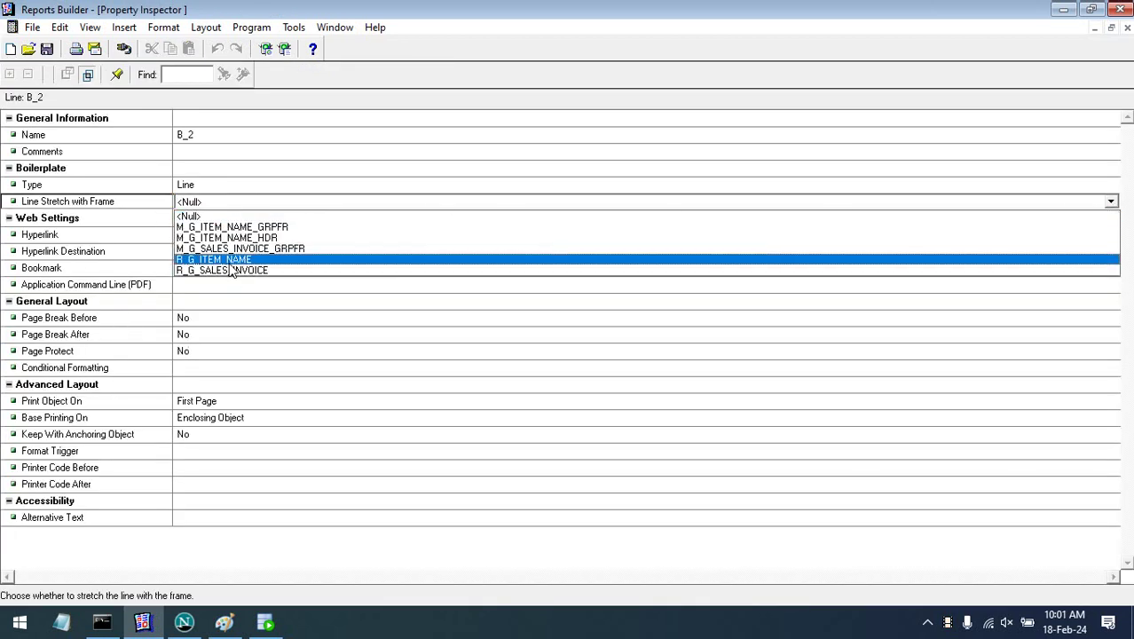
pyautogui.click(230, 261)
pyautogui.click(772, 255)
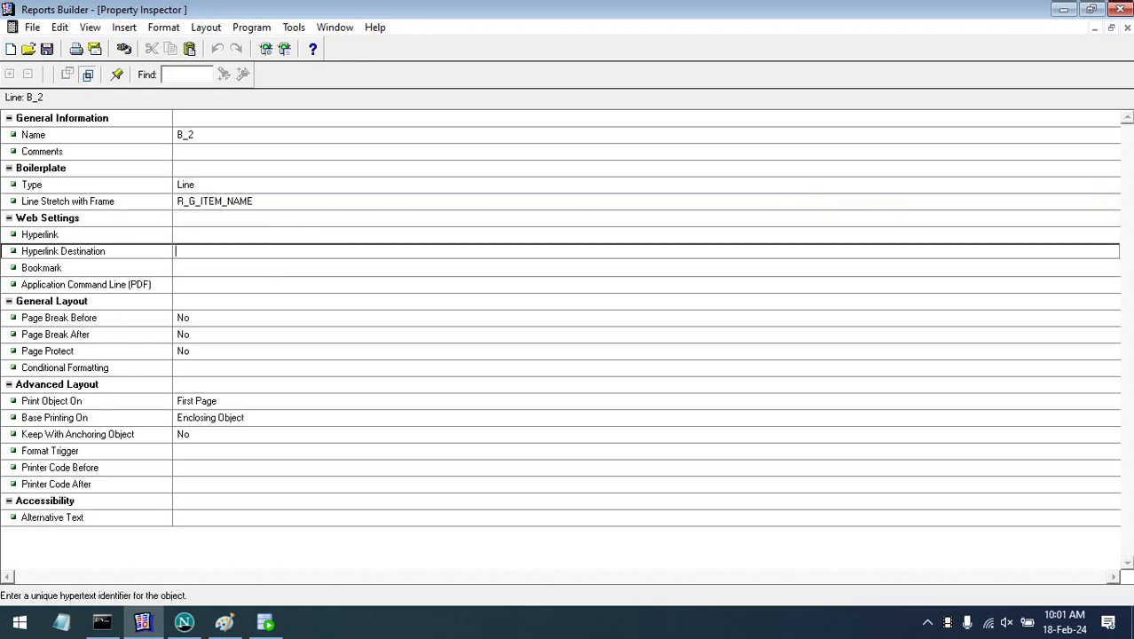
pyautogui.click(1127, 26)
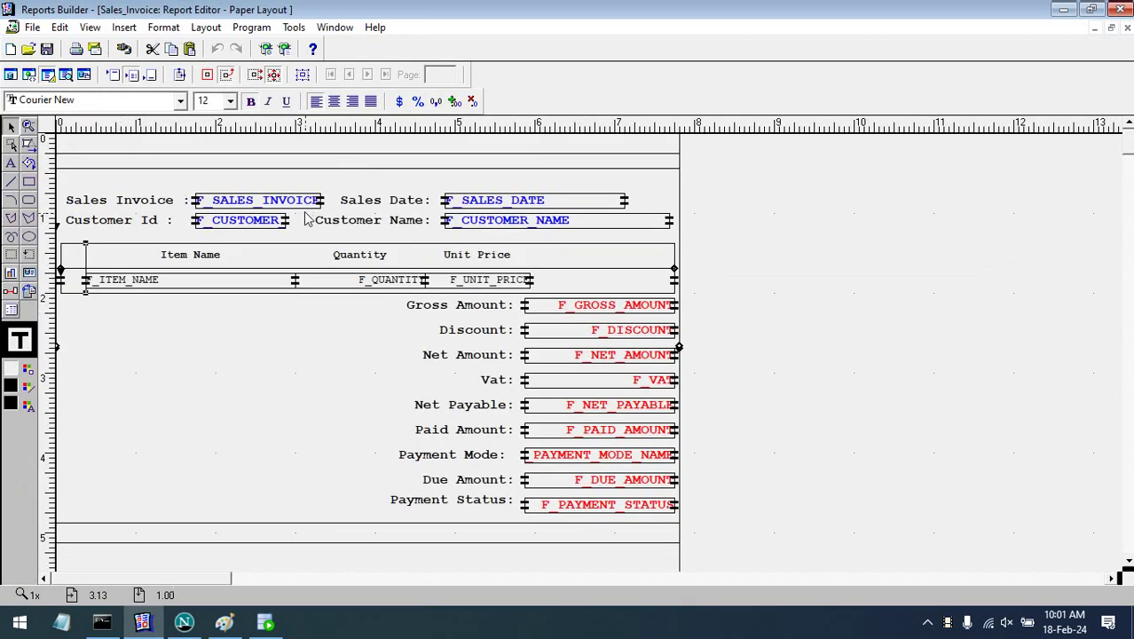
pyautogui.click(798, 355)
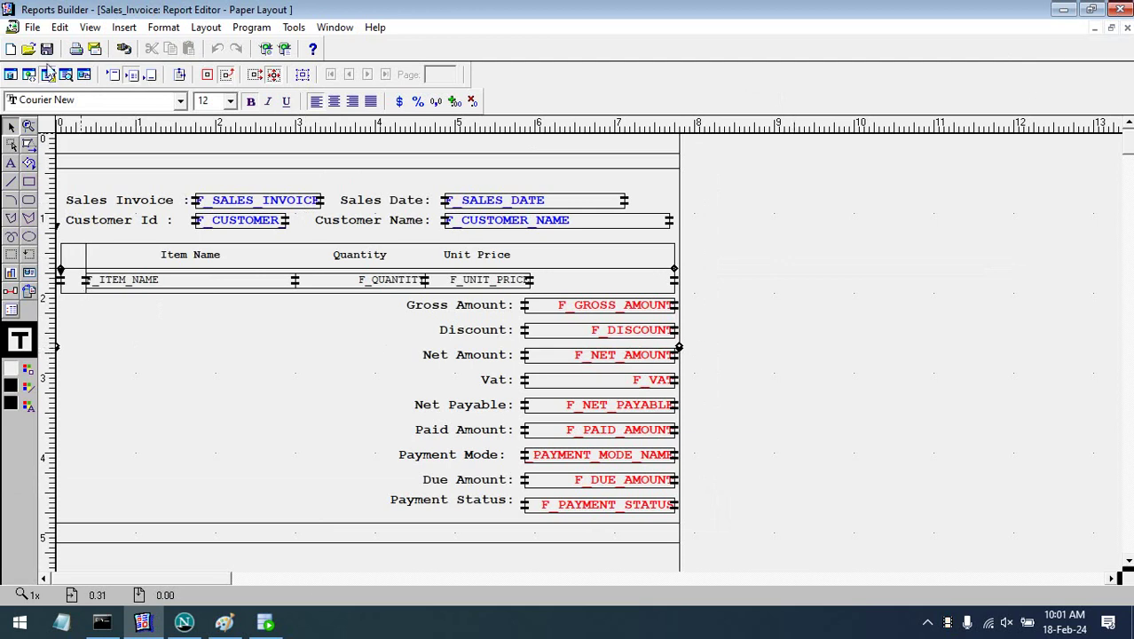
# - Preview the report and shift the item names slightly right of the divider
pyautogui.click(66, 75)
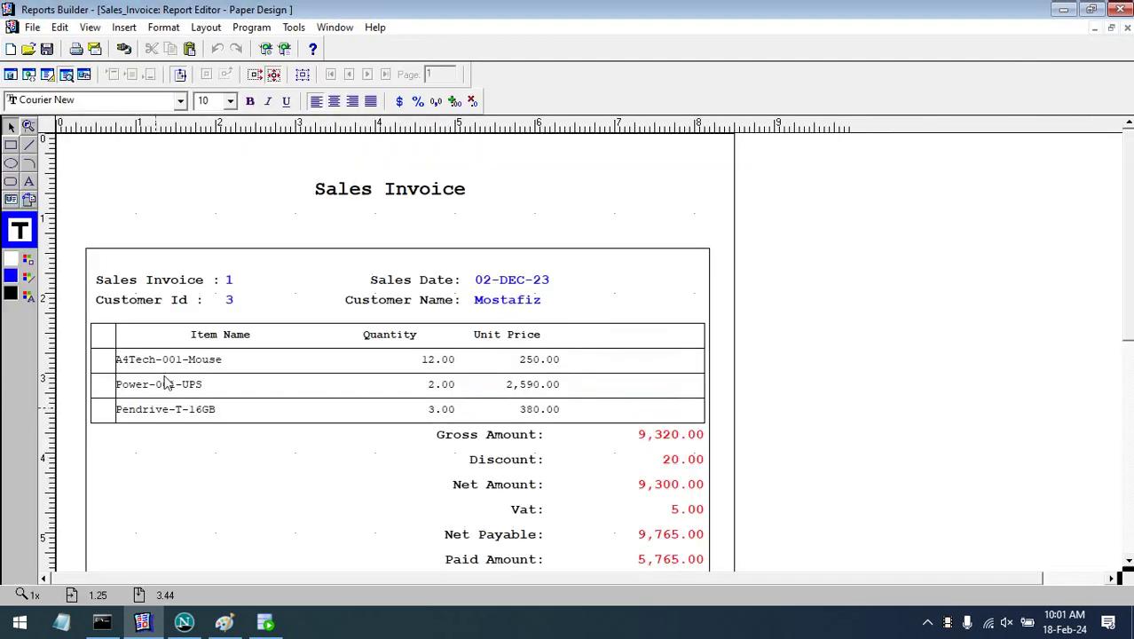
pyautogui.click(165, 366)
pyautogui.moveTo(118, 367); pyautogui.dragTo(123, 368)
pyautogui.click(221, 174)
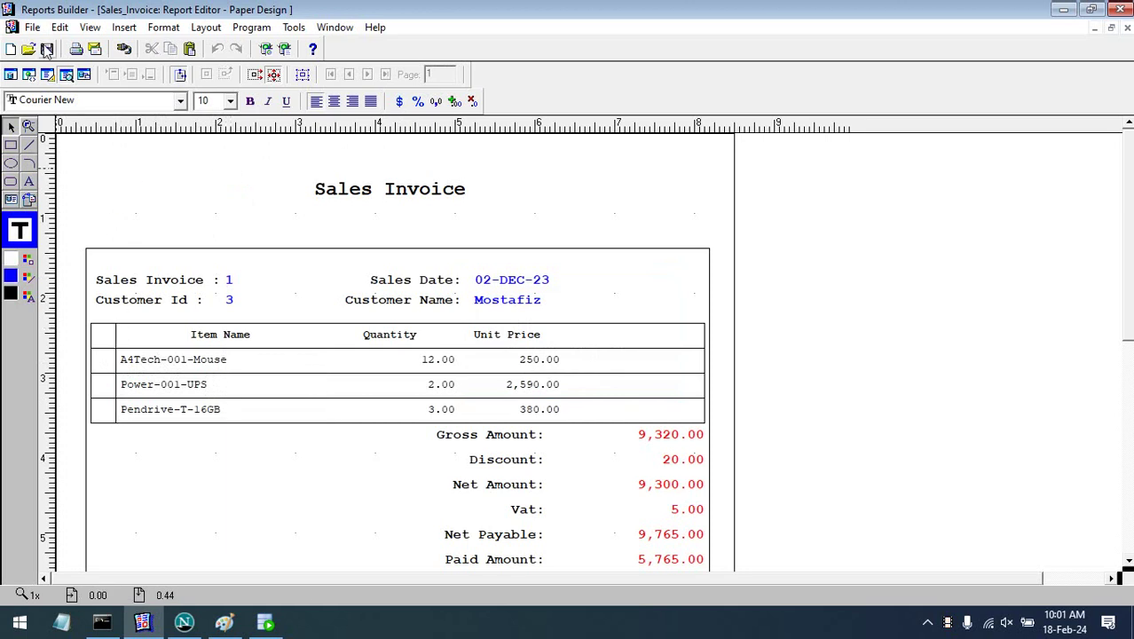
pyautogui.click(47, 73)
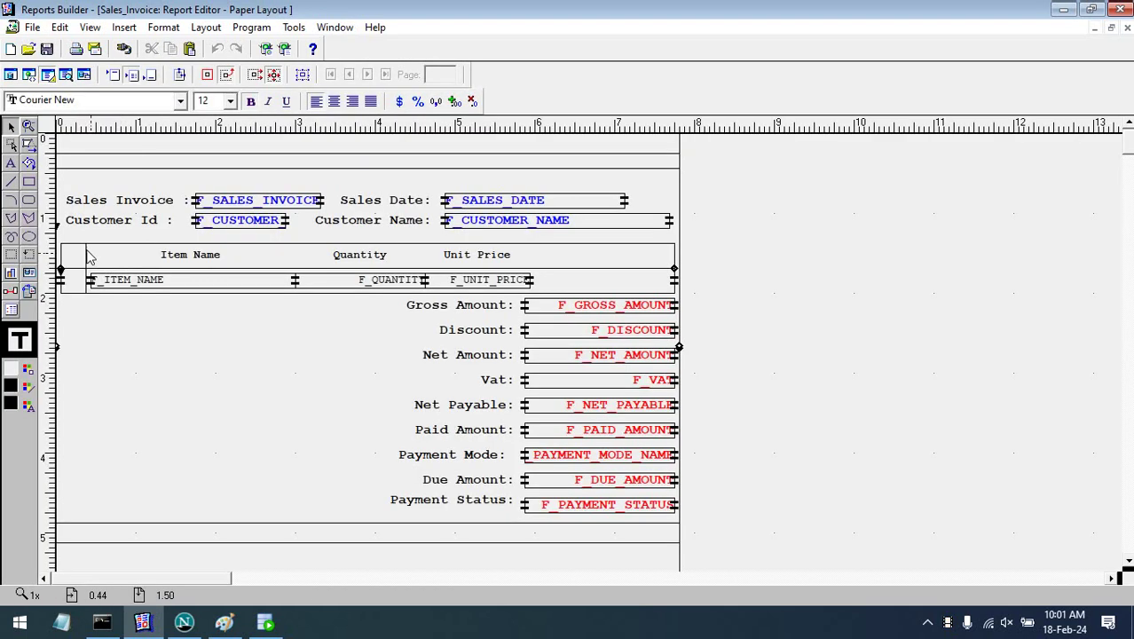
# - Nudge the divider line right and check the F_QUANTITY, F_UNIT_PRICE and F_GROSS_AMOUNT fonts
pyautogui.click(95, 259)
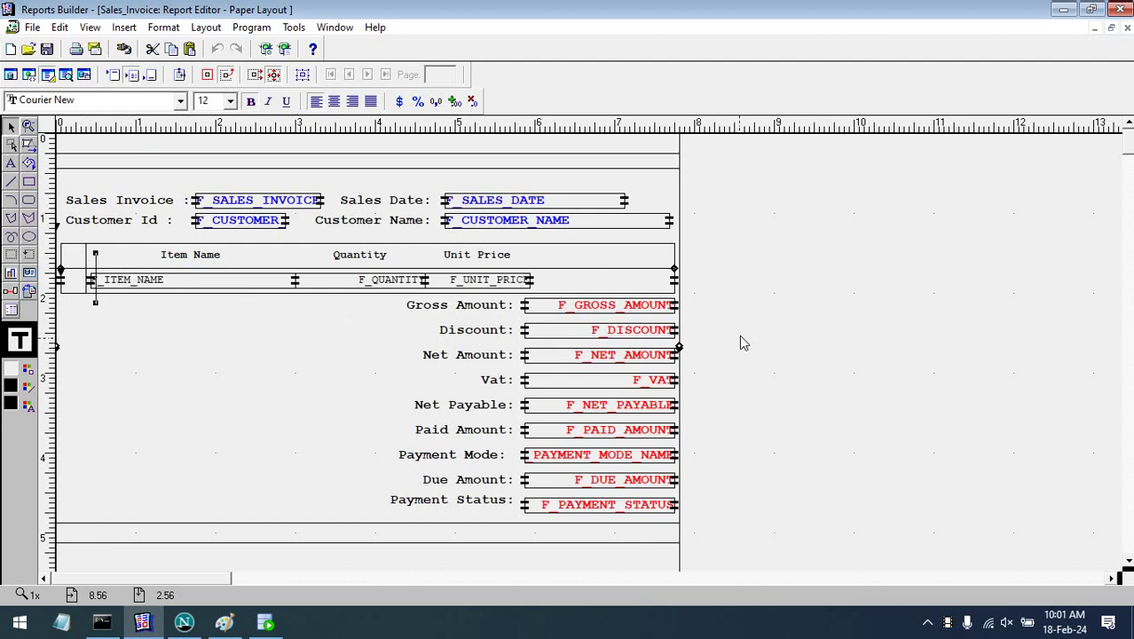
pyautogui.press('Right')
pyautogui.press('Right')
pyautogui.press('Right')
pyautogui.press('Right')
pyautogui.press('Right')
pyautogui.press('Right')
pyautogui.press('Right')
pyautogui.press('Right')
pyautogui.press('Right')
pyautogui.press('Right')
pyautogui.press('Right')
pyautogui.press('Right')
pyautogui.press('Right')
pyautogui.press('Right')
pyautogui.press('Right')
pyautogui.press('Right')
pyautogui.press('Right')
pyautogui.press('Right')
pyautogui.press('Right')
pyautogui.press('Right')
pyautogui.press('Right')
pyautogui.press('Right')
pyautogui.press('Right')
pyautogui.press('Right')
pyautogui.press('Right')
pyautogui.press('Right')
pyautogui.press('Right')
pyautogui.press('Right')
pyautogui.press('Right')
pyautogui.press('Right')
pyautogui.press('Right')
pyautogui.press('Right')
pyautogui.press('Right')
pyautogui.press('Right')
pyautogui.press('Right')
pyautogui.press('Right')
pyautogui.press('Right')
pyautogui.press('Right')
pyautogui.press('Right')
pyautogui.press('Right')
pyautogui.press('Right')
pyautogui.press('Right')
pyautogui.press('Right')
pyautogui.press('Right')
pyautogui.press('Right')
pyautogui.press('Right')
pyautogui.press('Right')
pyautogui.press('Right')
pyautogui.press('Right')
pyautogui.press('Right')
pyautogui.press('Right')
pyautogui.press('Right')
pyautogui.press('Right')
pyautogui.press('Right')
pyautogui.press('Right')
pyautogui.press('Right')
pyautogui.press('Right')
pyautogui.press('Right')
pyautogui.press('Right')
pyautogui.press('Right')
pyautogui.press('Right')
pyautogui.press('Right')
pyautogui.press('Right')
pyautogui.press('Right')
pyautogui.press('Right')
pyautogui.press('Right')
pyautogui.press('Right')
pyautogui.press('Right')
pyautogui.press('Right')
pyautogui.press('Right')
pyautogui.press('Right')
pyautogui.press('Right')
pyautogui.press('Right')
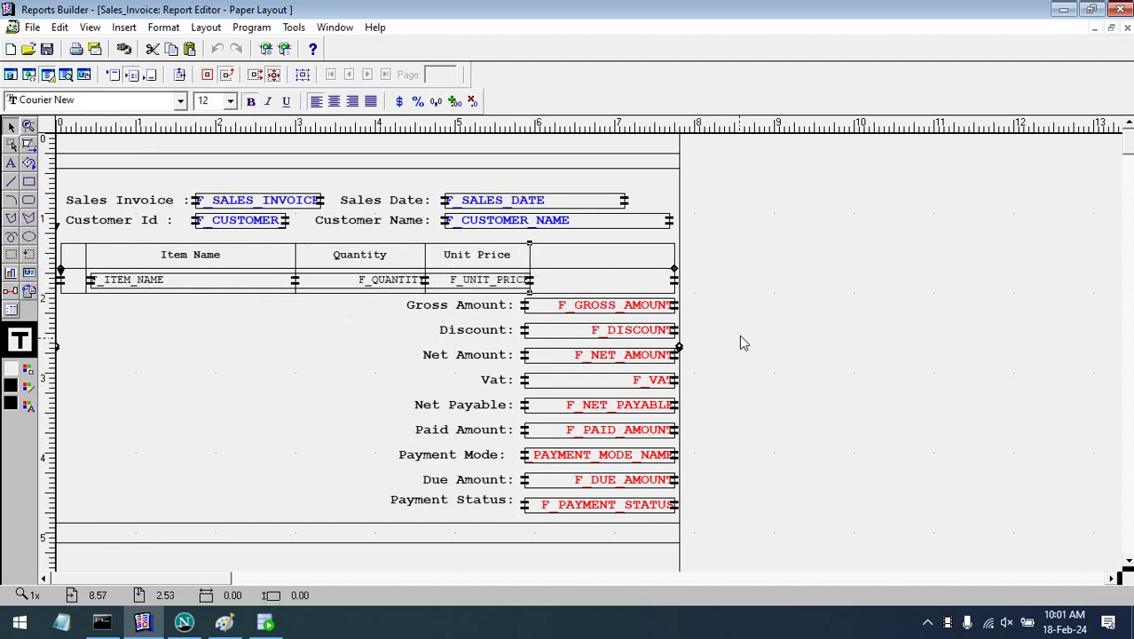
pyautogui.click(424, 284)
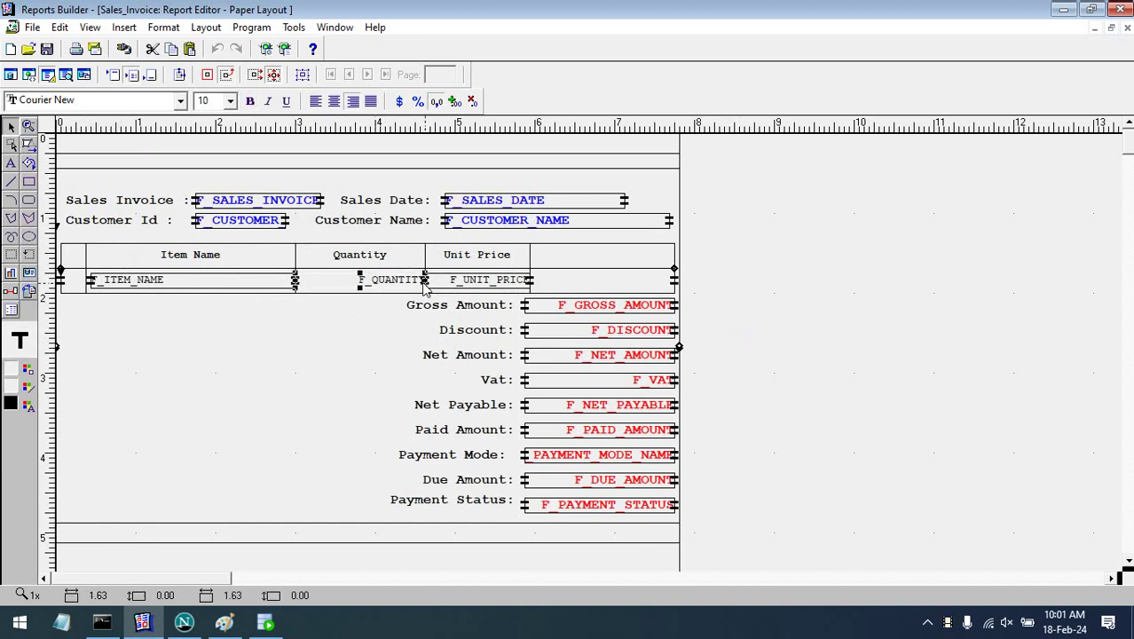
pyautogui.click(497, 282)
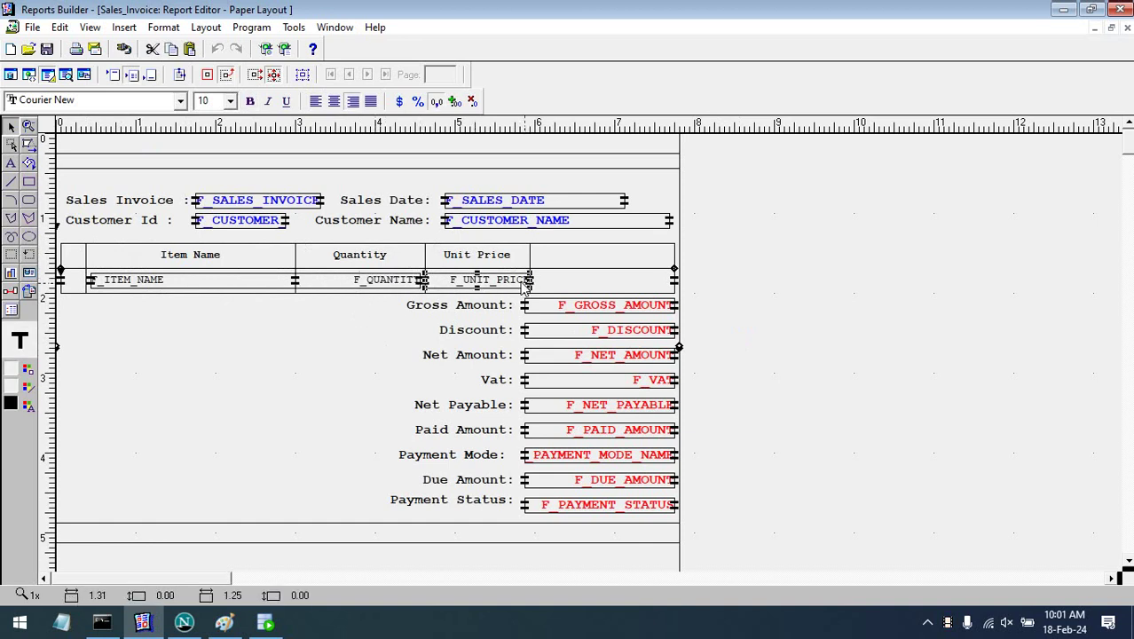
pyautogui.click(652, 306)
pyautogui.click(777, 309)
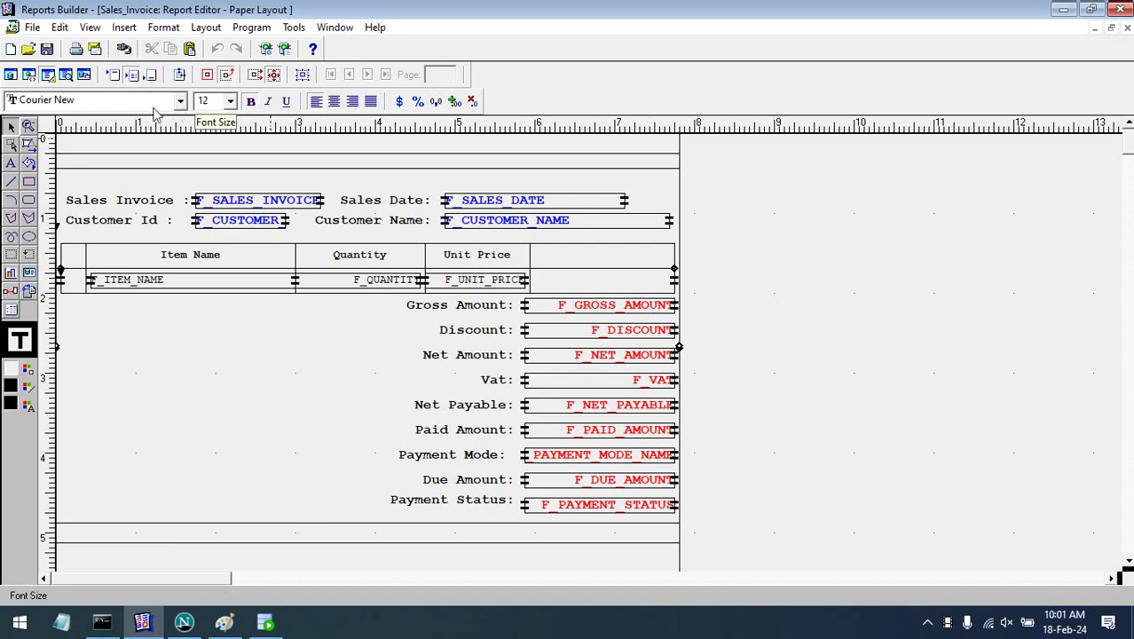
pyautogui.click(64, 76)
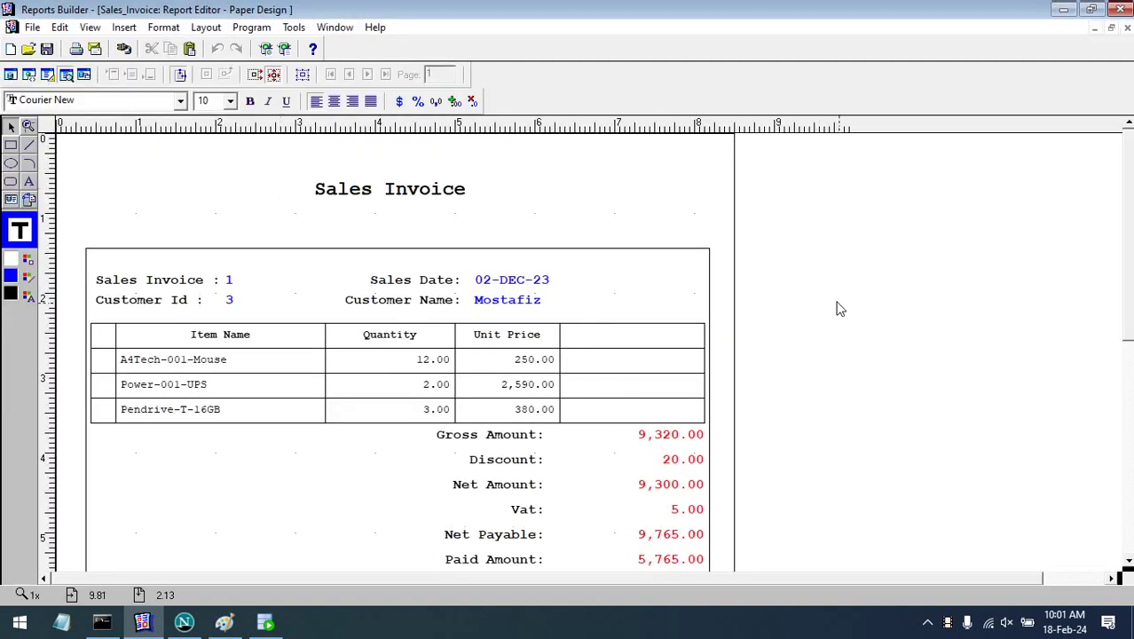
# - Fill the Item Name, Quantity and Unit Price header row with light grey
pyautogui.click(222, 335)
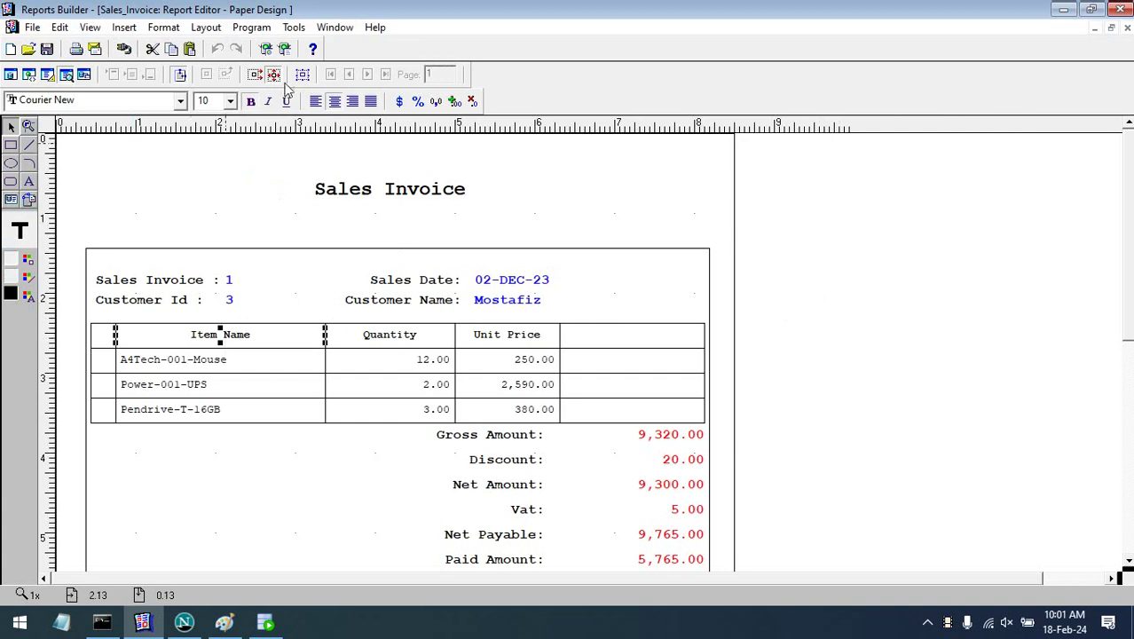
pyautogui.click(302, 73)
pyautogui.click(28, 265)
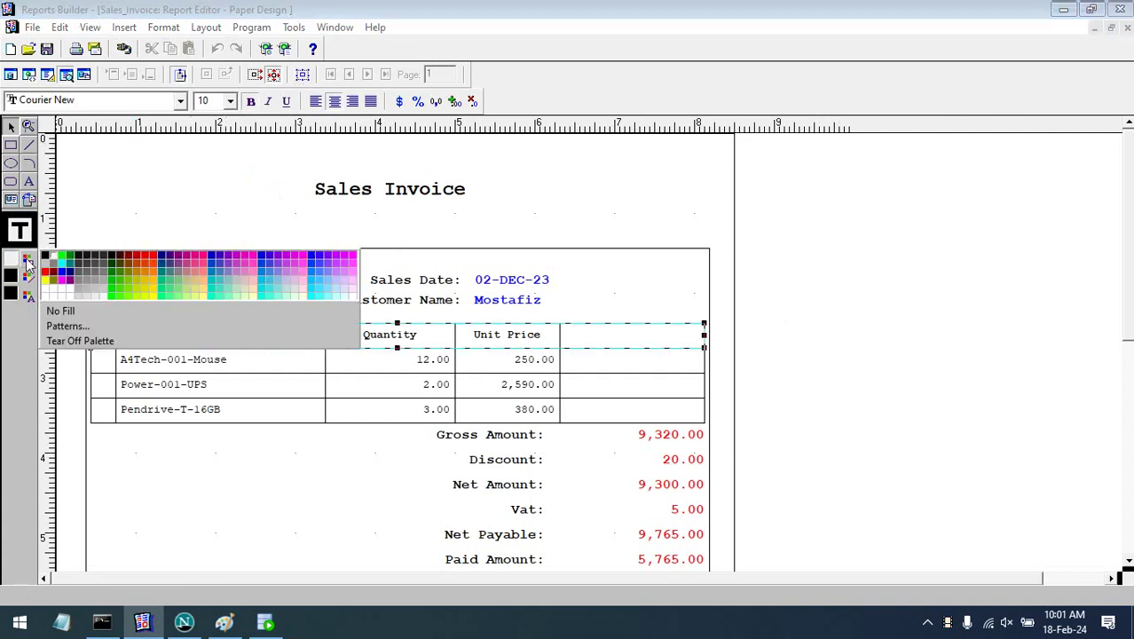
pyautogui.click(95, 296)
pyautogui.click(1035, 299)
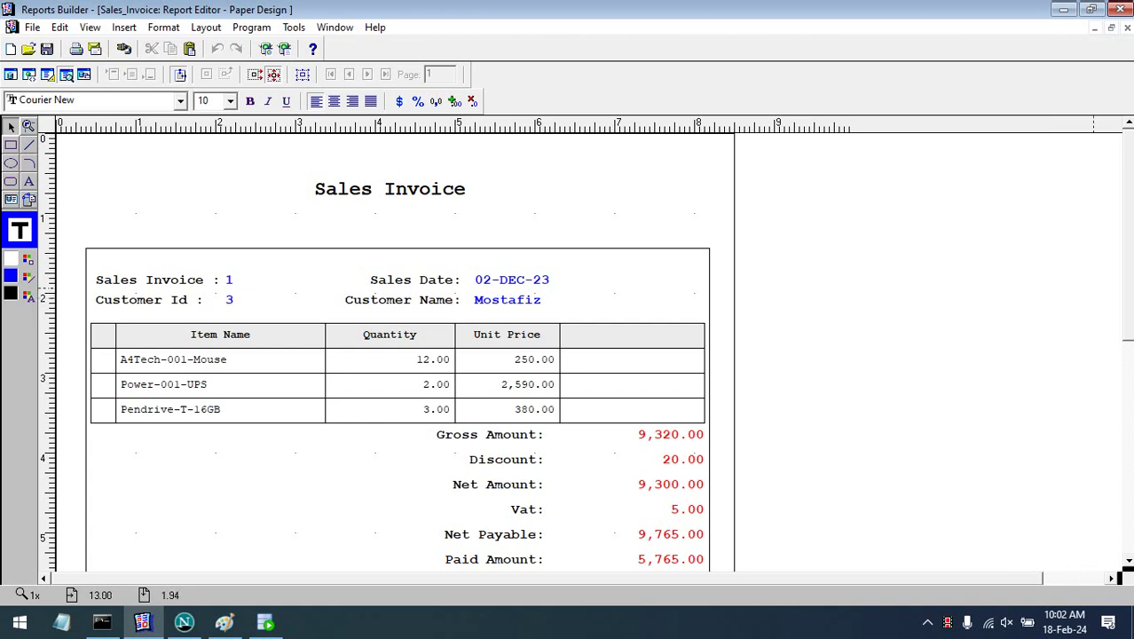
pyautogui.scroll(-3, 1131, 257)
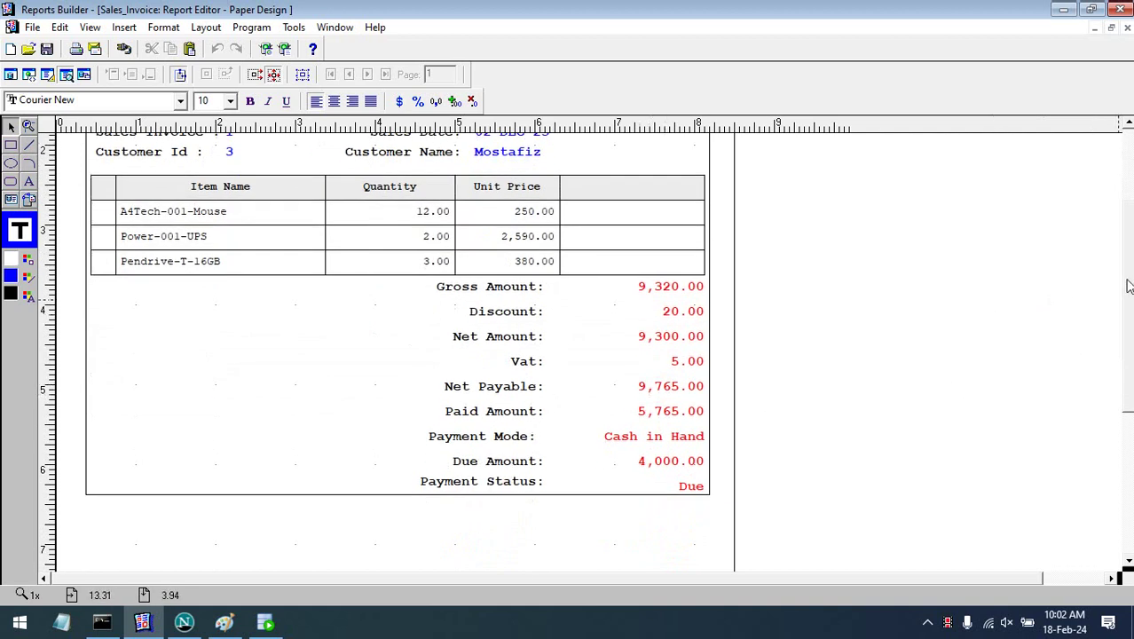
pyautogui.scroll(2, 1127, 257)
pyautogui.scroll(1, 1127, 219)
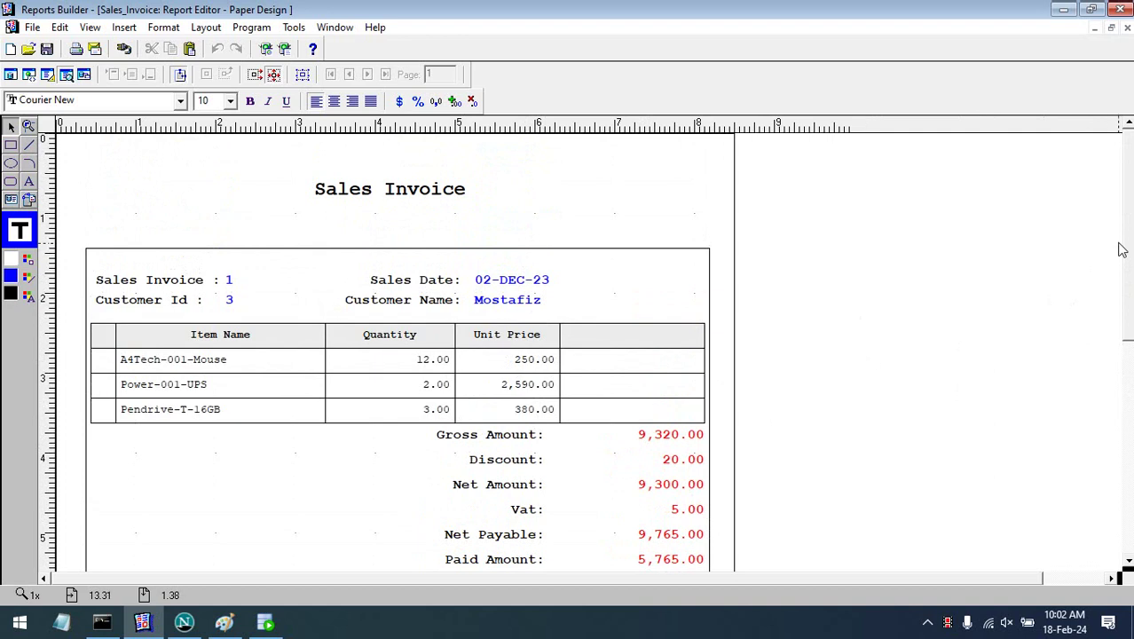
pyautogui.scroll(-1, 1131, 266)
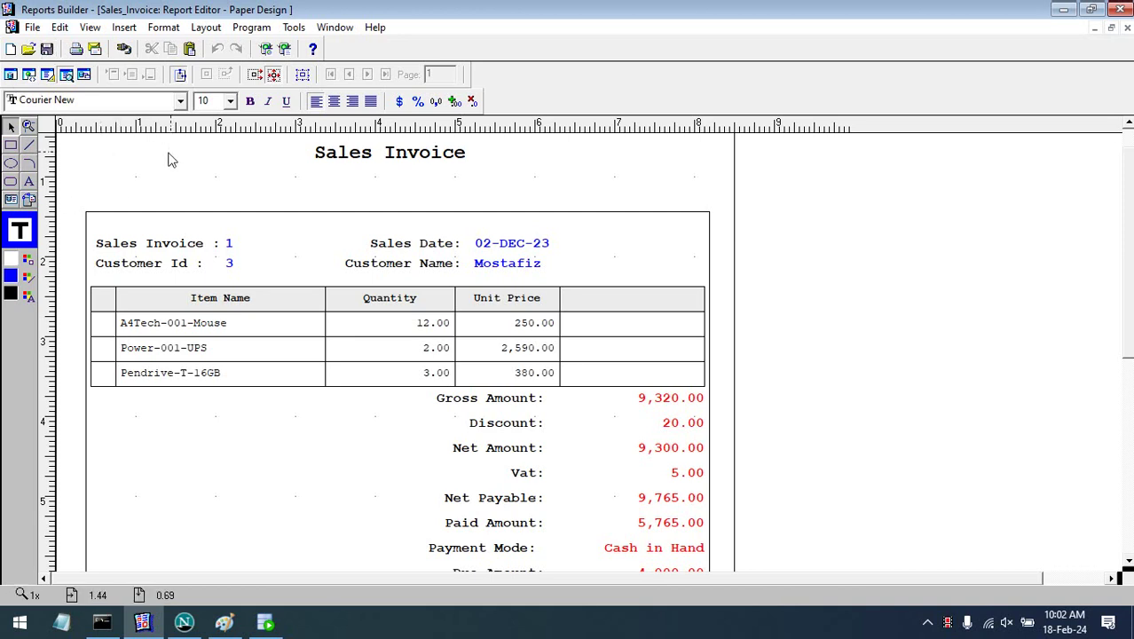
pyautogui.click(479, 250)
pyautogui.click(874, 237)
pyautogui.scroll(-5, 530, 267)
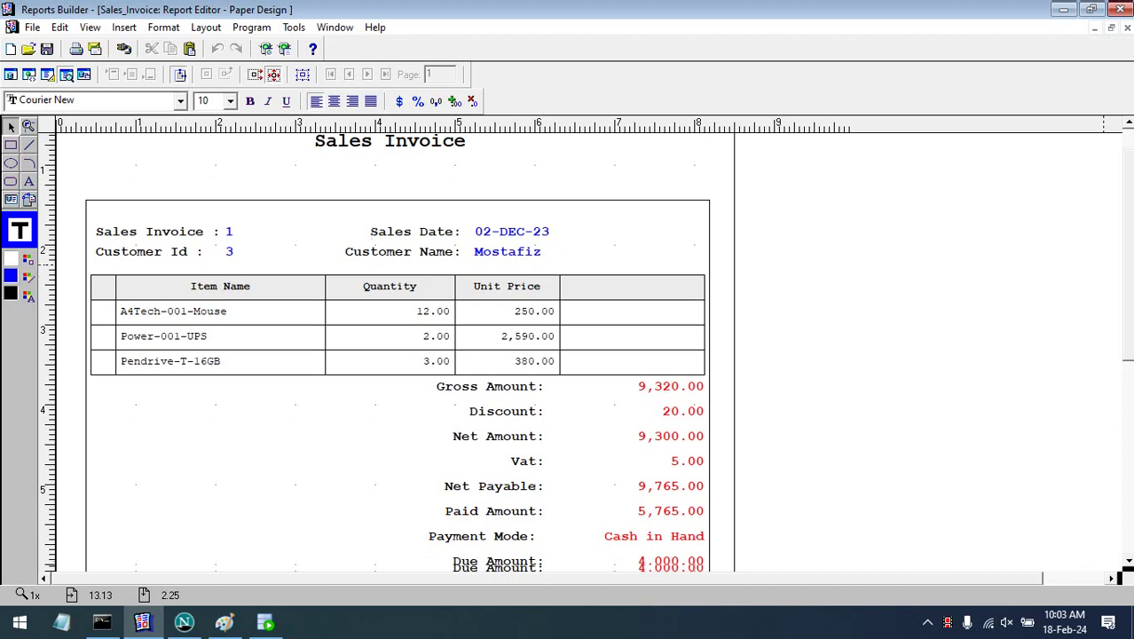
pyautogui.scroll(5, 531, 209)
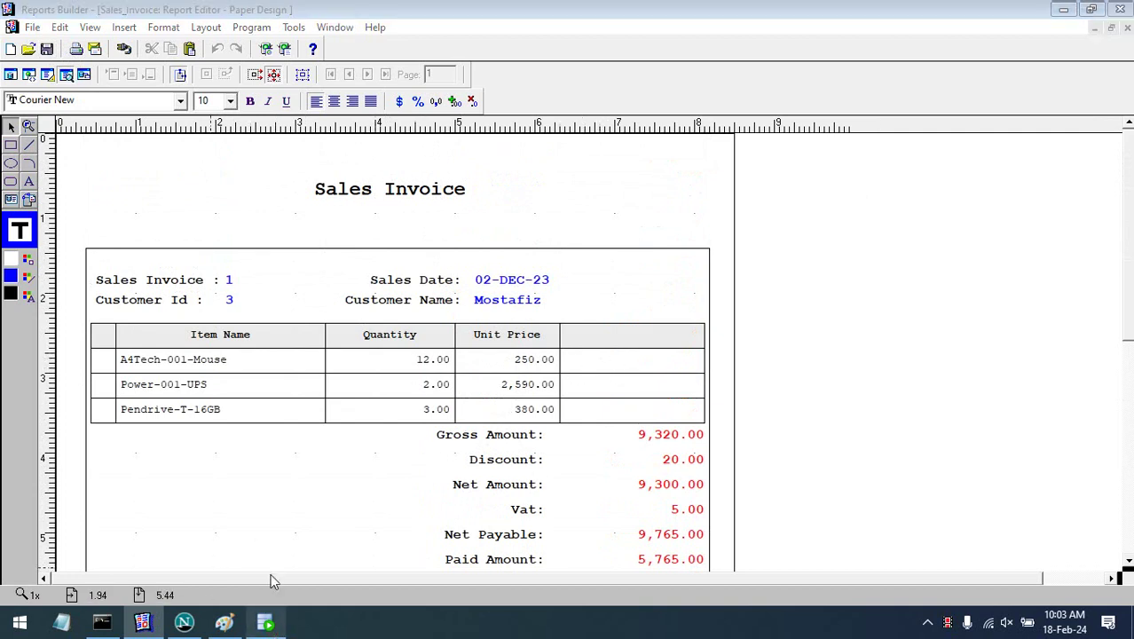
pyautogui.click(266, 623)
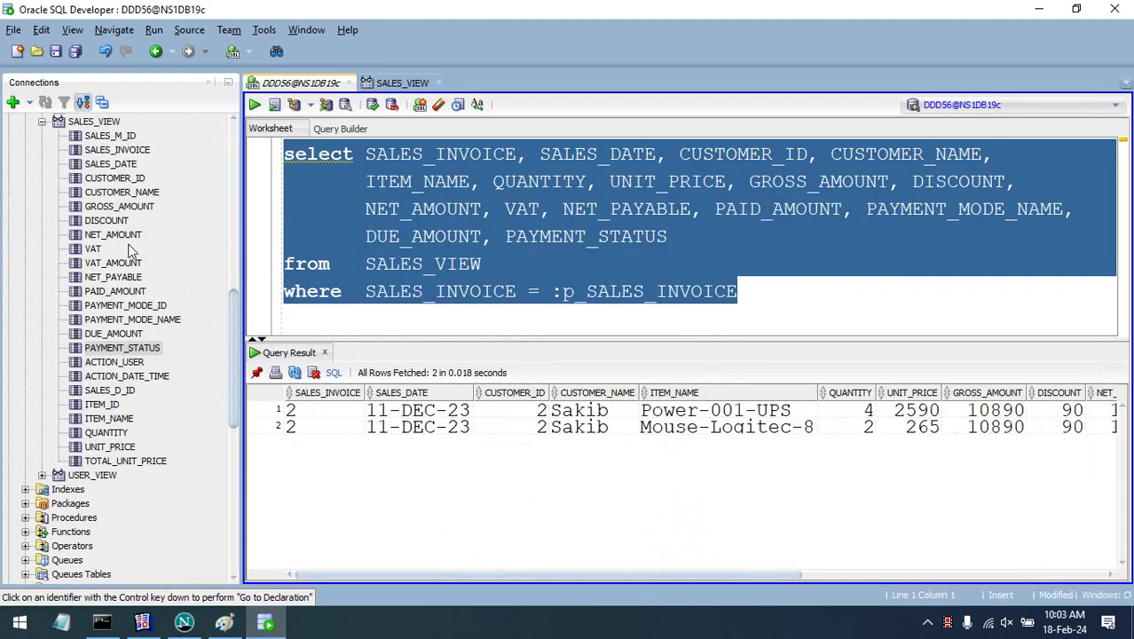
pyautogui.click(102, 462)
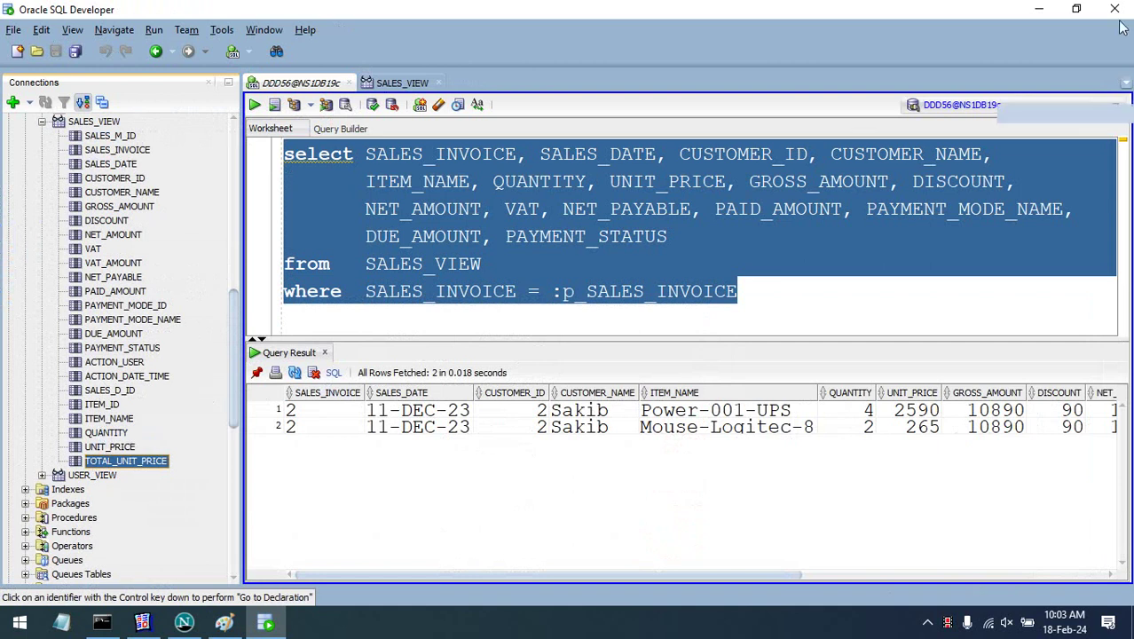
pyautogui.click(1032, 11)
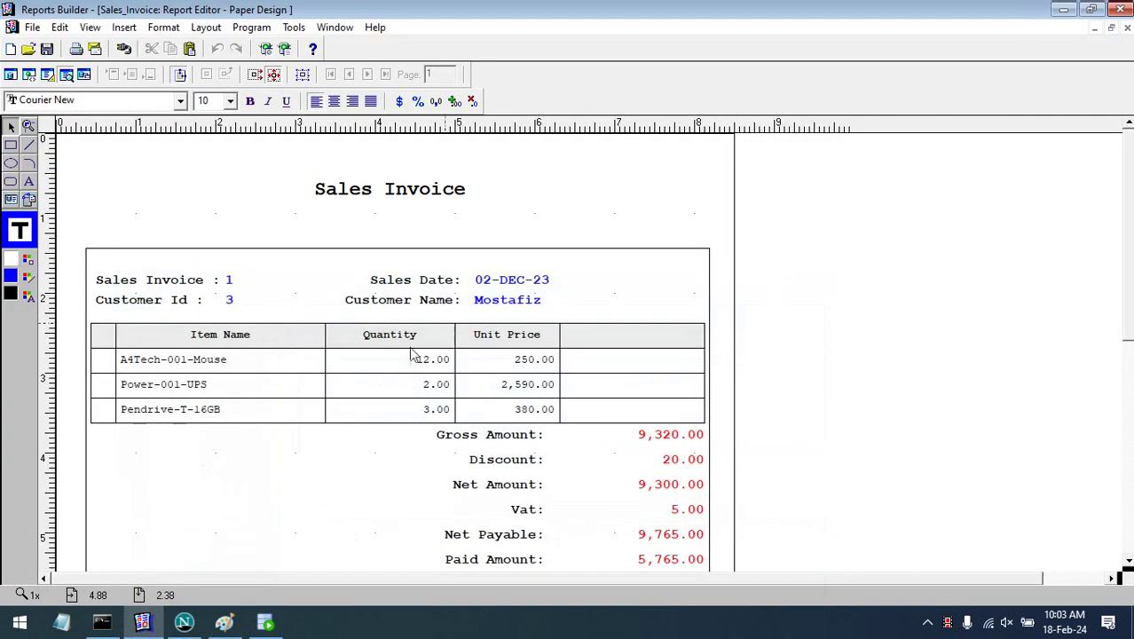
pyautogui.click(403, 365)
# - Add a new summary column to the G_ITEM_NAME group in the data model
pyautogui.click(241, 474)
pyautogui.click(11, 74)
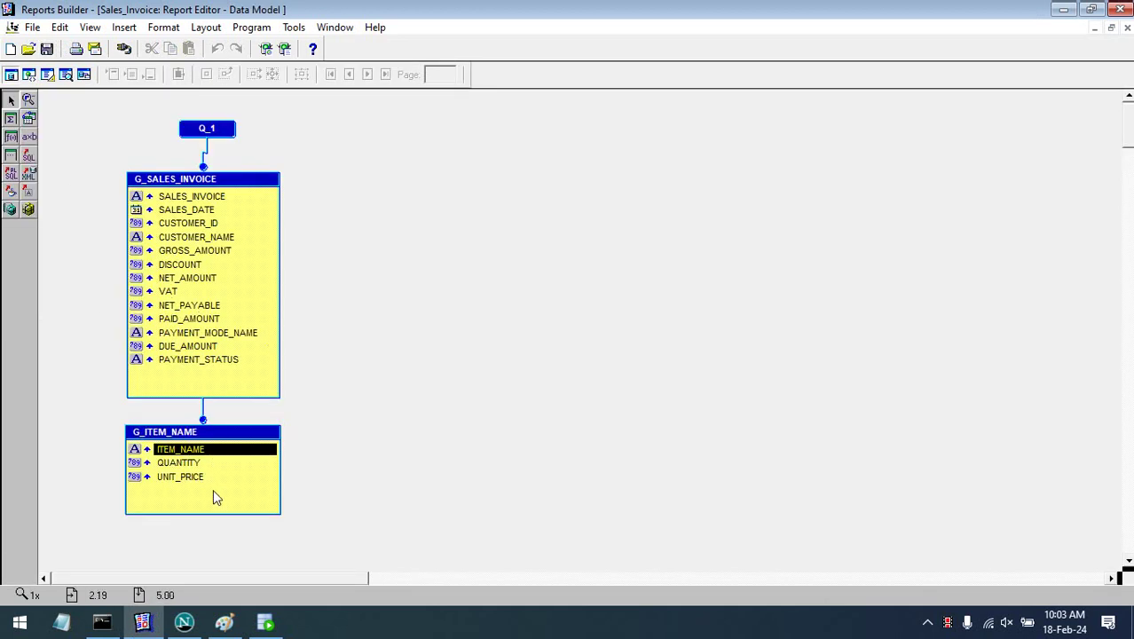
pyautogui.click(214, 491)
pyautogui.click(10, 119)
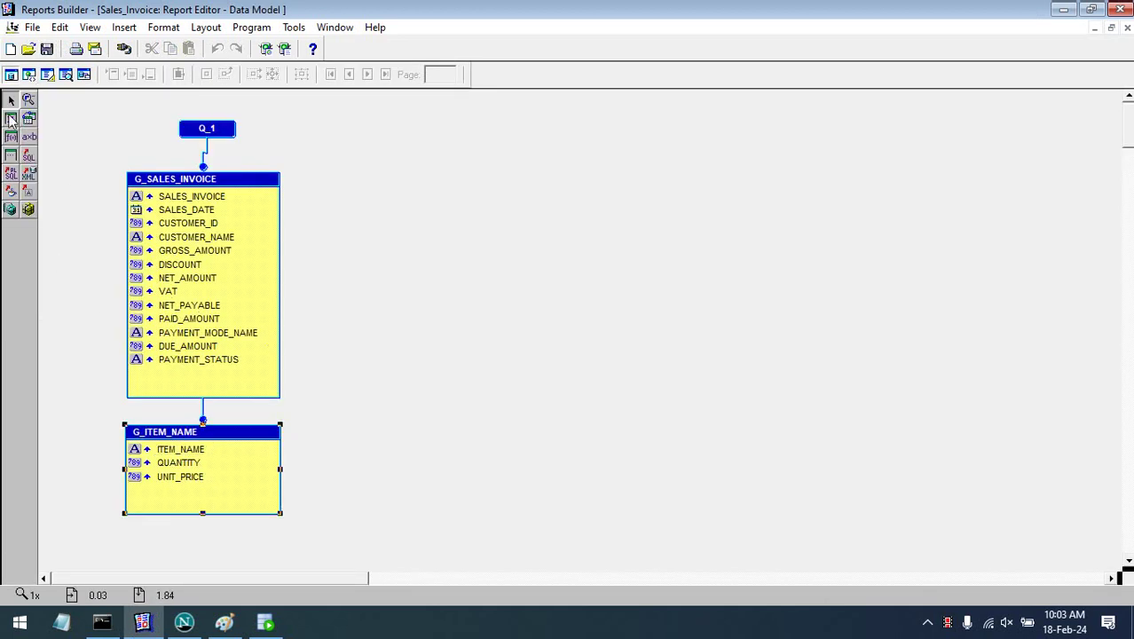
pyautogui.click(186, 501)
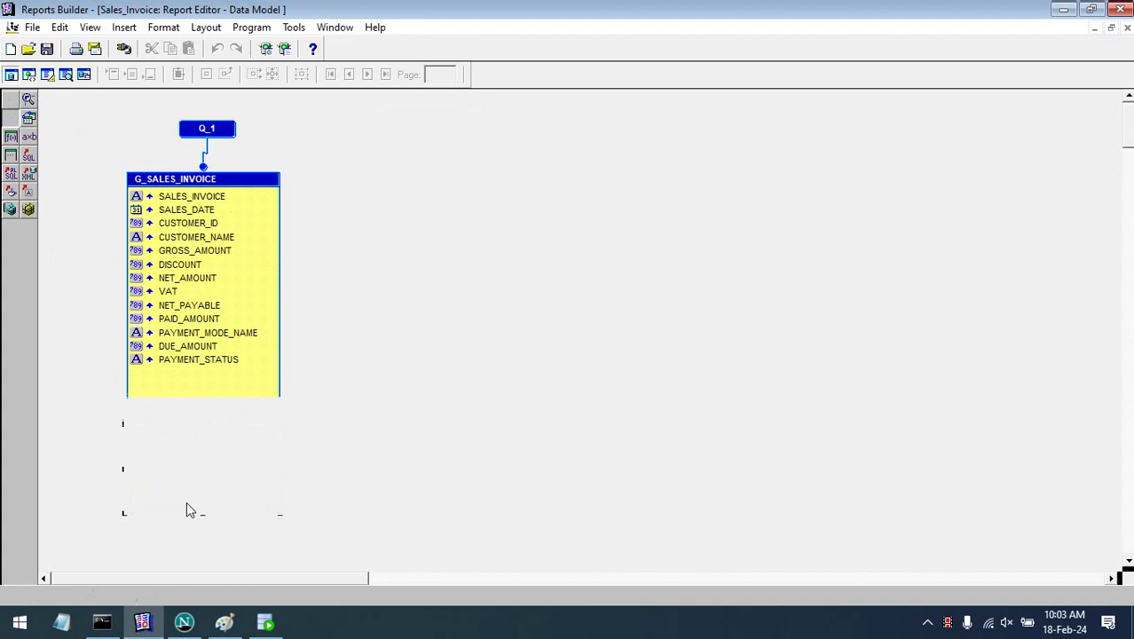
# - Rename the new CS_1 summary column to SL#
pyautogui.doubleClick(200, 493)
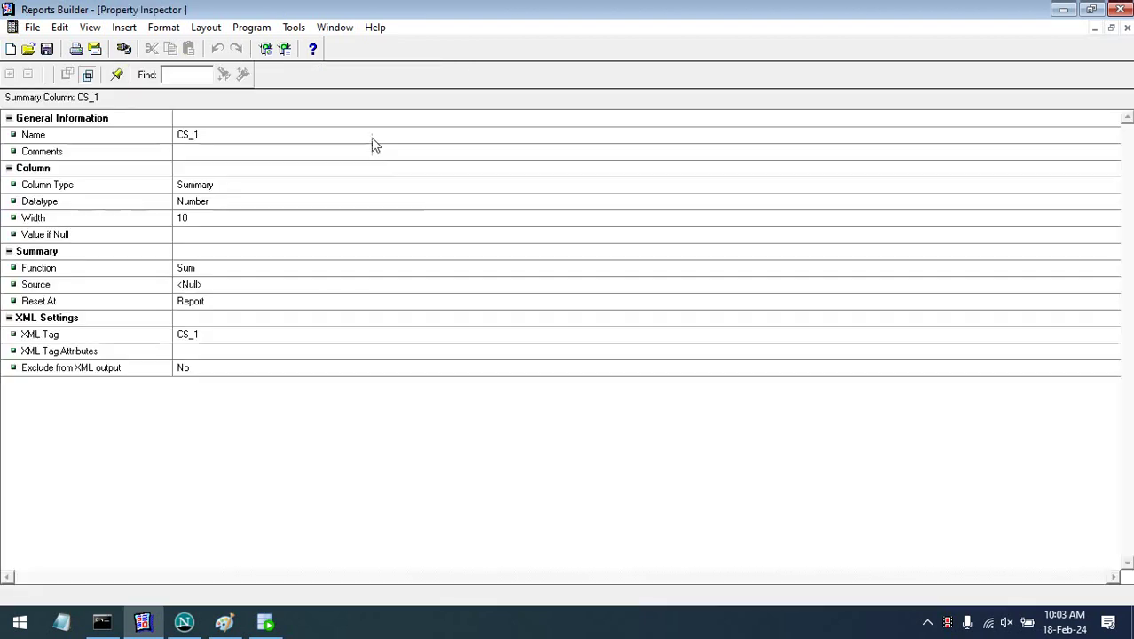
pyautogui.write('SL#')
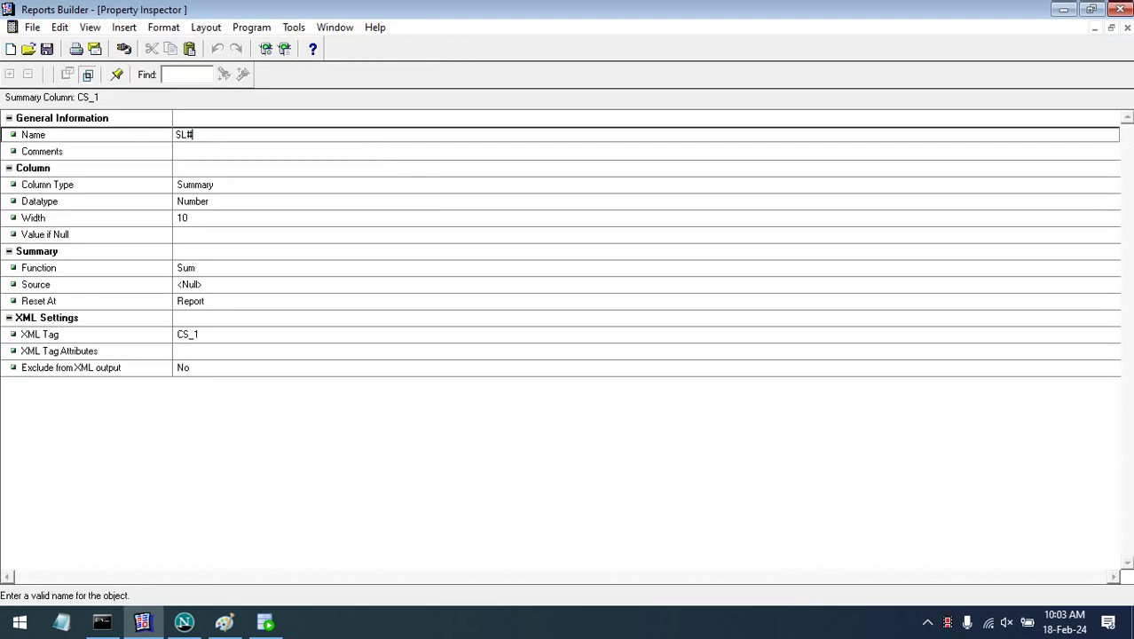
pyautogui.press('Return')
pyautogui.click(224, 144)
pyautogui.click(222, 135)
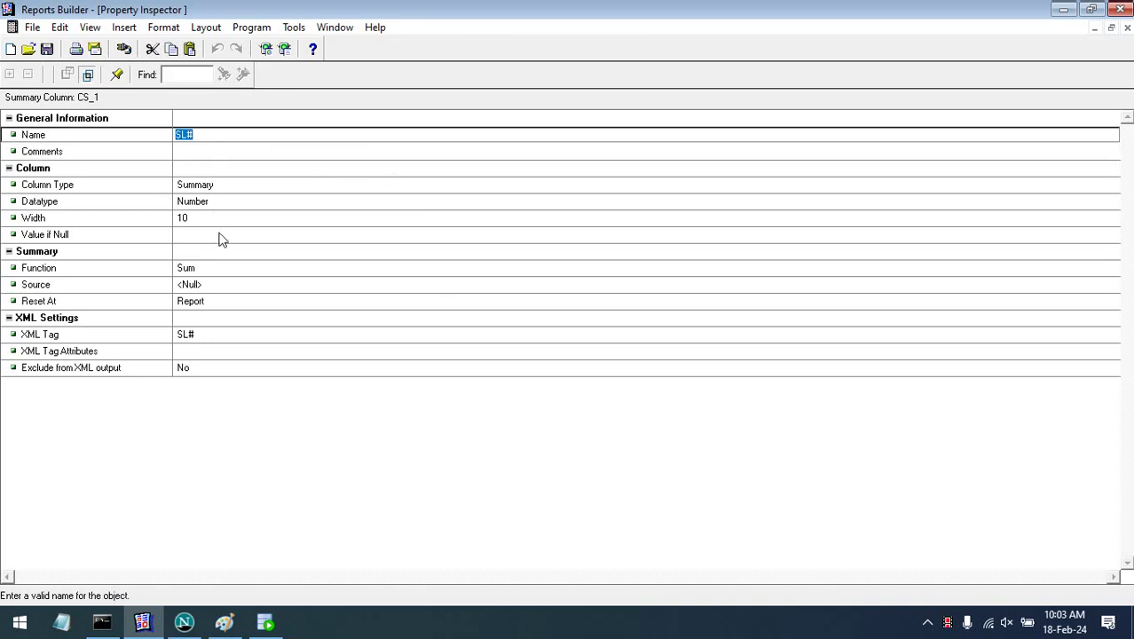
# - Make SL# count ITEM_NAME, resetting at G_SALES_INVOICE
pyautogui.click(220, 271)
pyautogui.press('c')
pyautogui.click(236, 286)
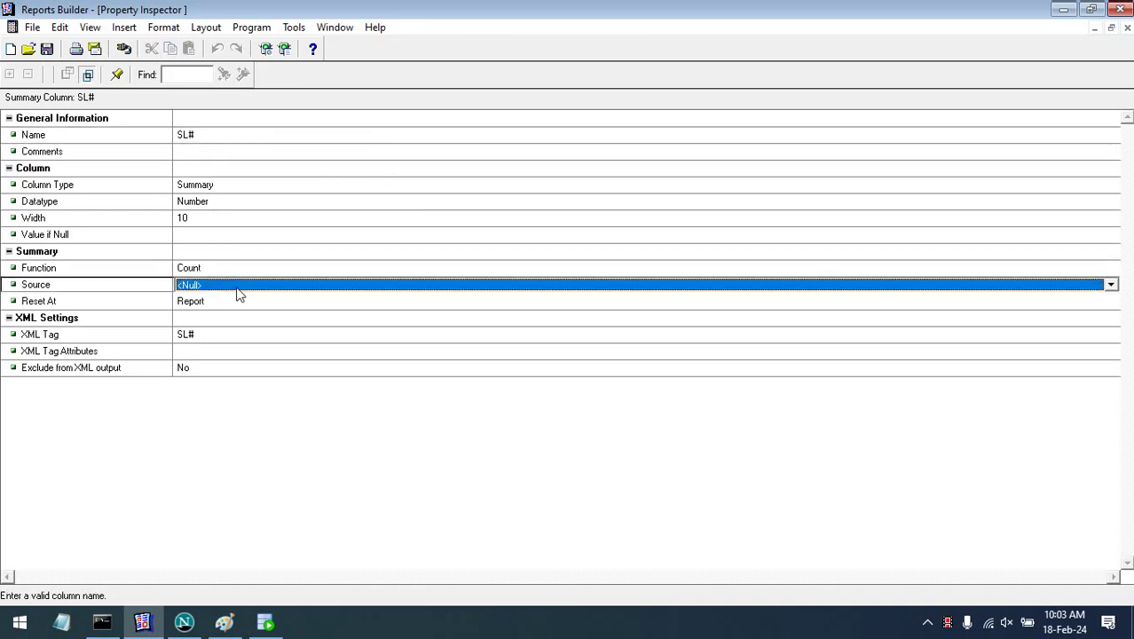
pyautogui.click(242, 288)
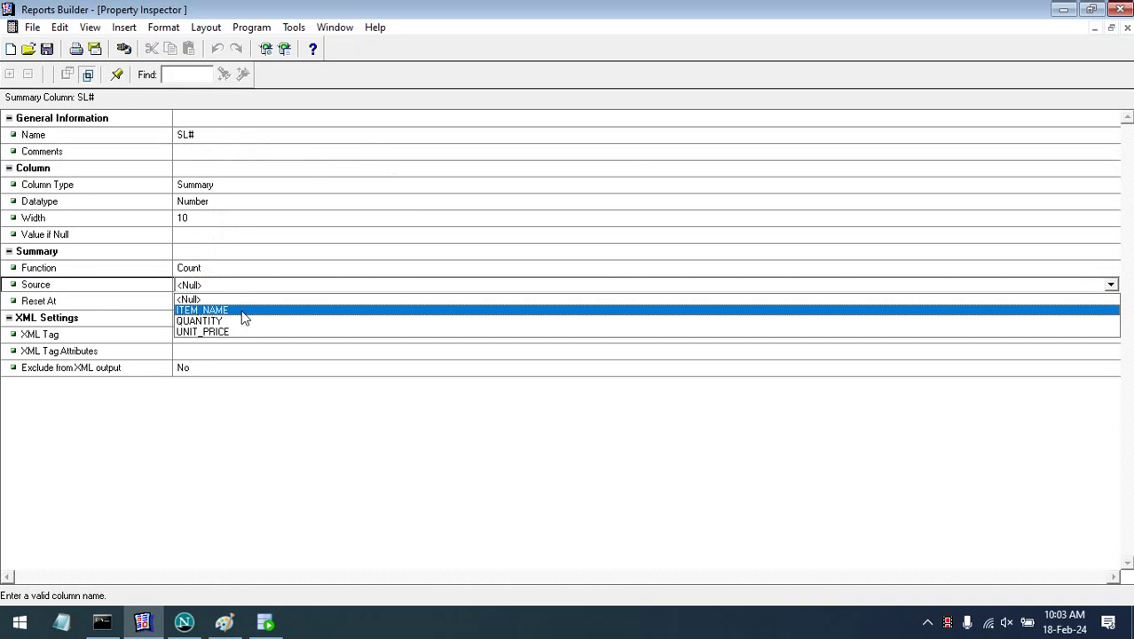
pyautogui.click(243, 312)
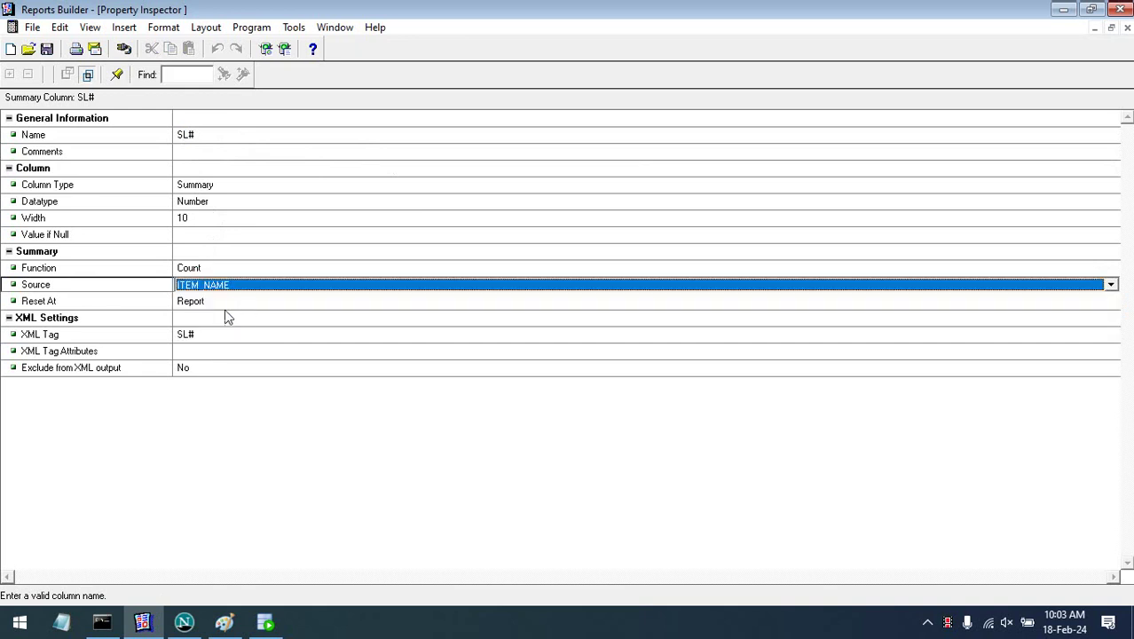
pyautogui.click(243, 304)
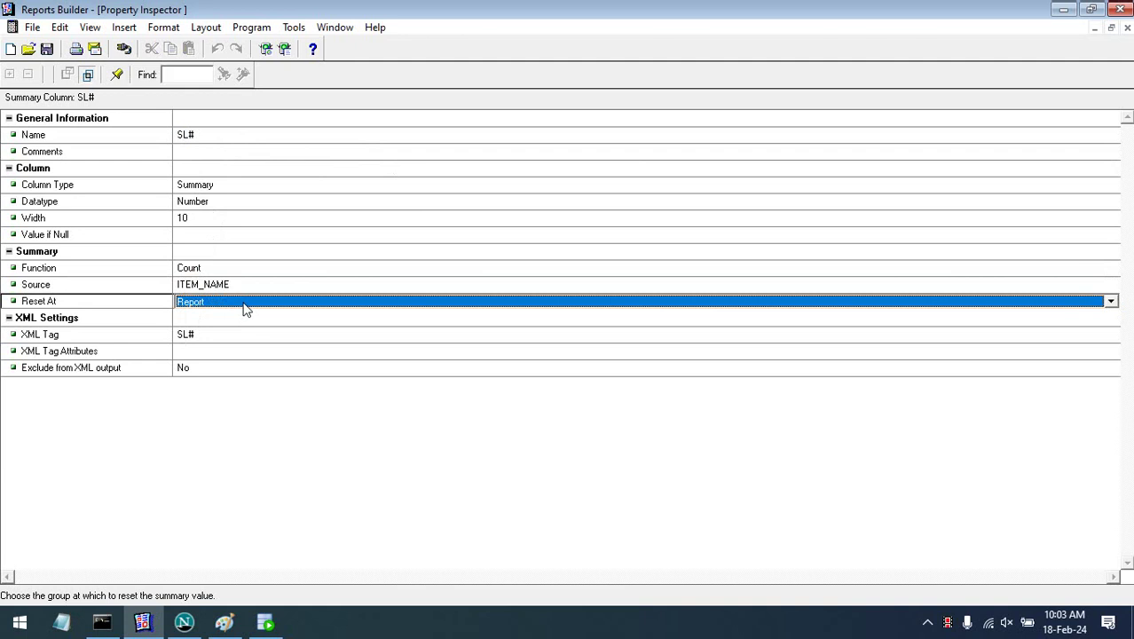
pyautogui.click(246, 306)
pyautogui.click(247, 305)
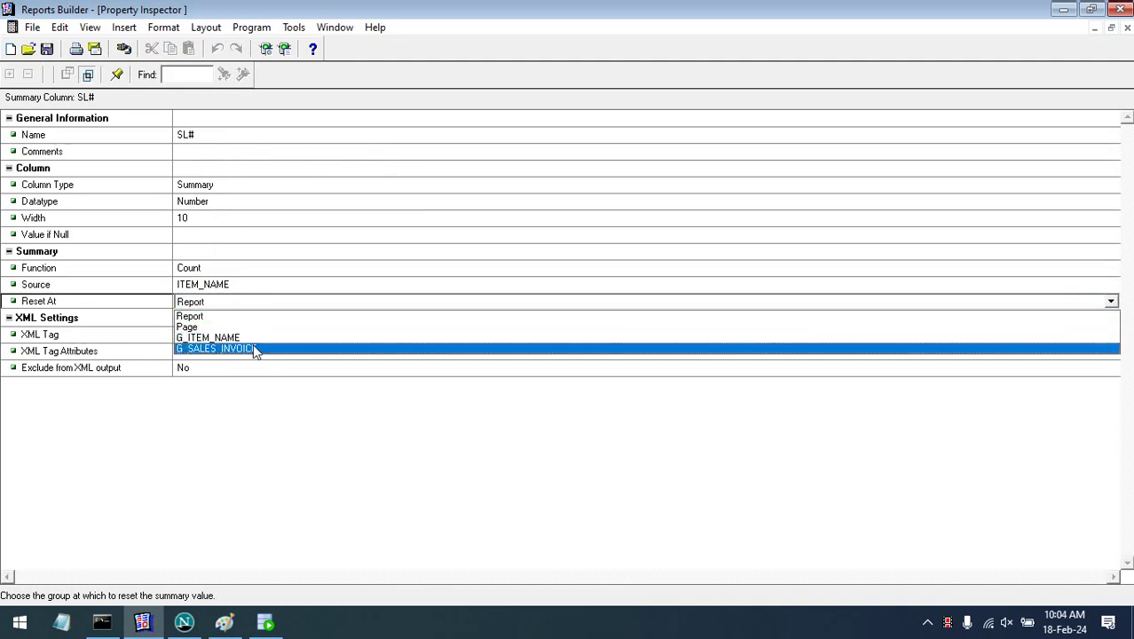
pyautogui.click(253, 348)
pyautogui.click(318, 333)
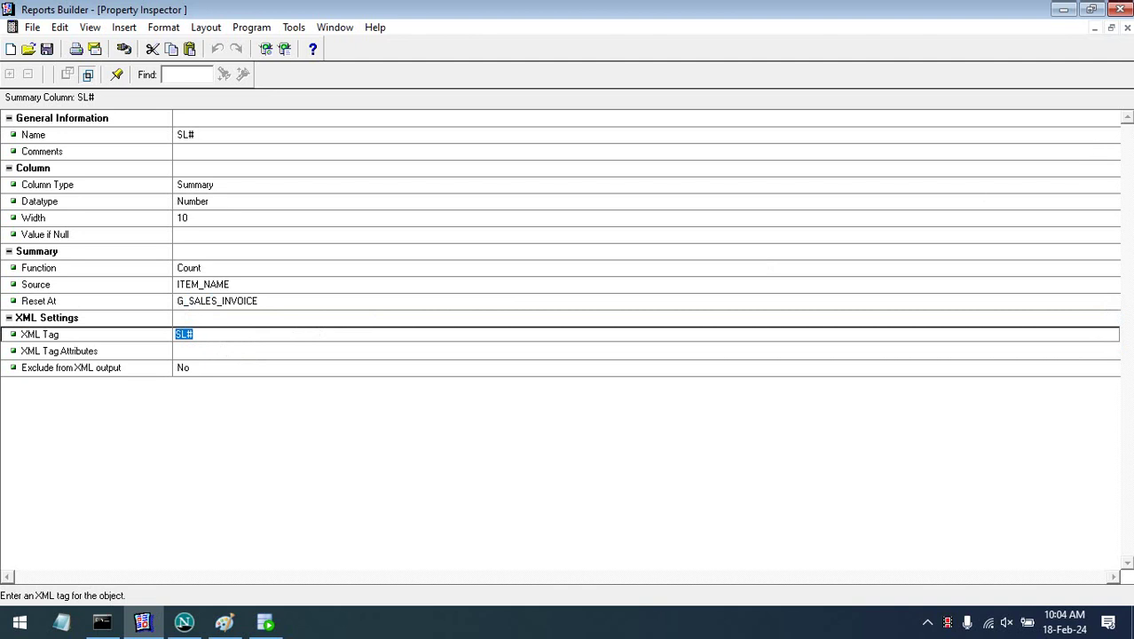
pyautogui.click(1126, 28)
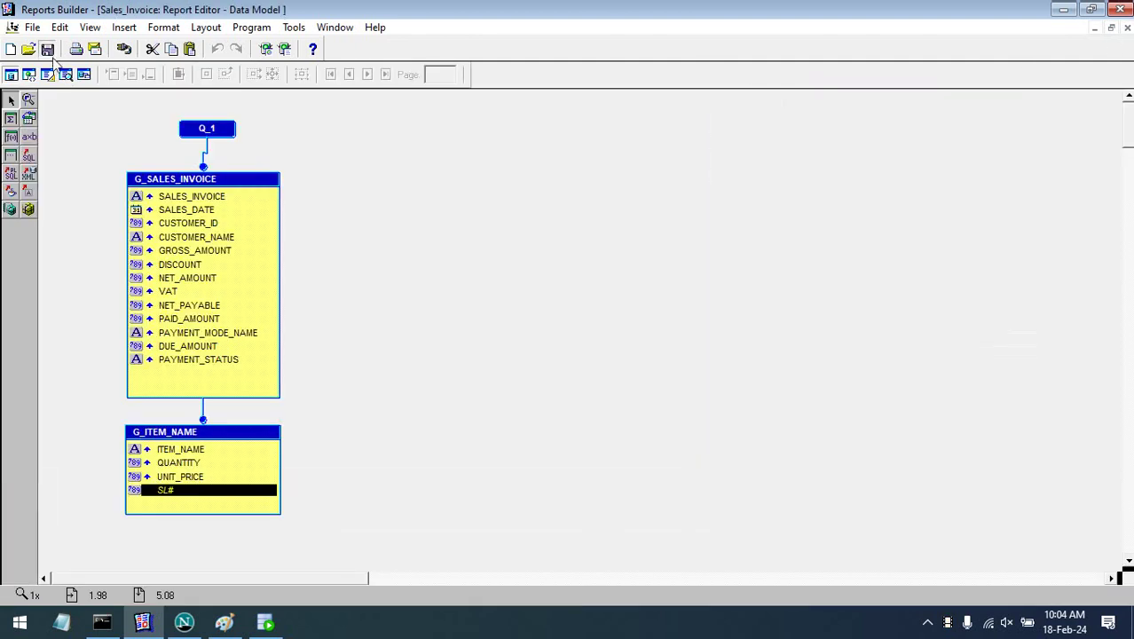
pyautogui.click(48, 74)
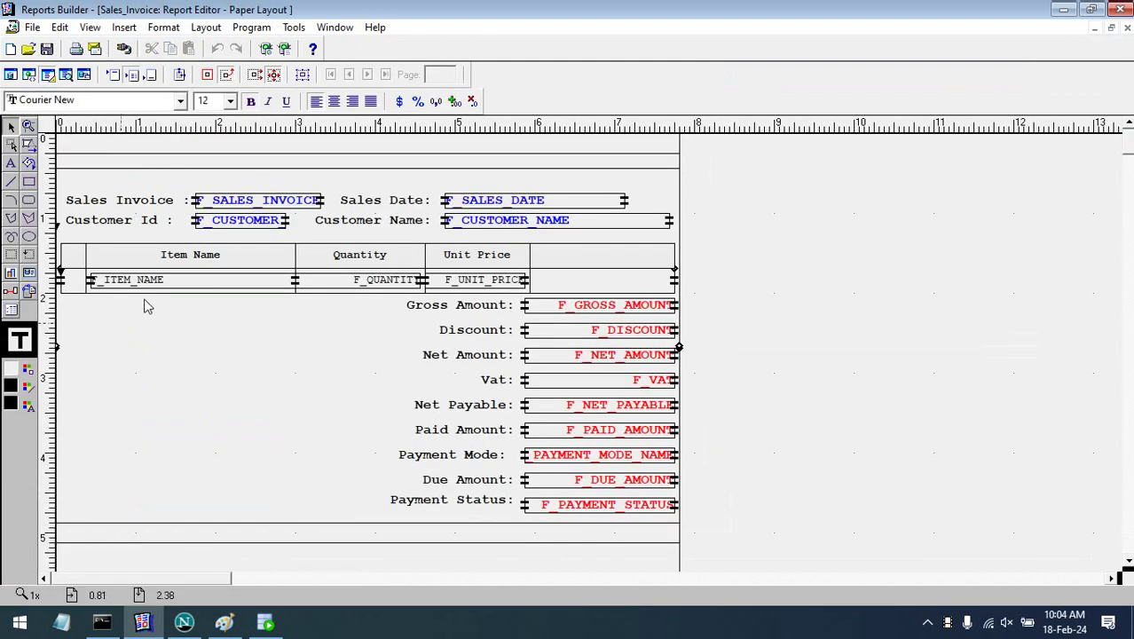
# - Duplicate the Item Name header and field, move the copy to the table's left edge and narrow it
pyautogui.click(165, 282)
pyautogui.keyDown('shift'); pyautogui.click(205, 264); pyautogui.keyUp('shift')
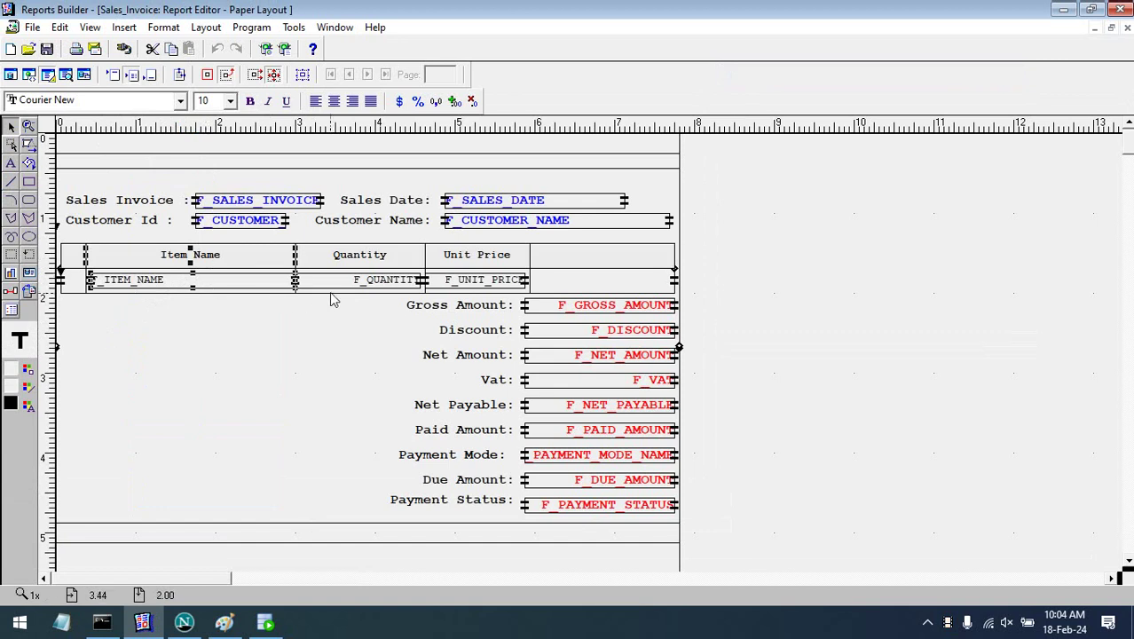
pyautogui.hotkey('ctrl', 'c')
pyautogui.hotkey('ctrl', 'v')
pyautogui.press('Up')
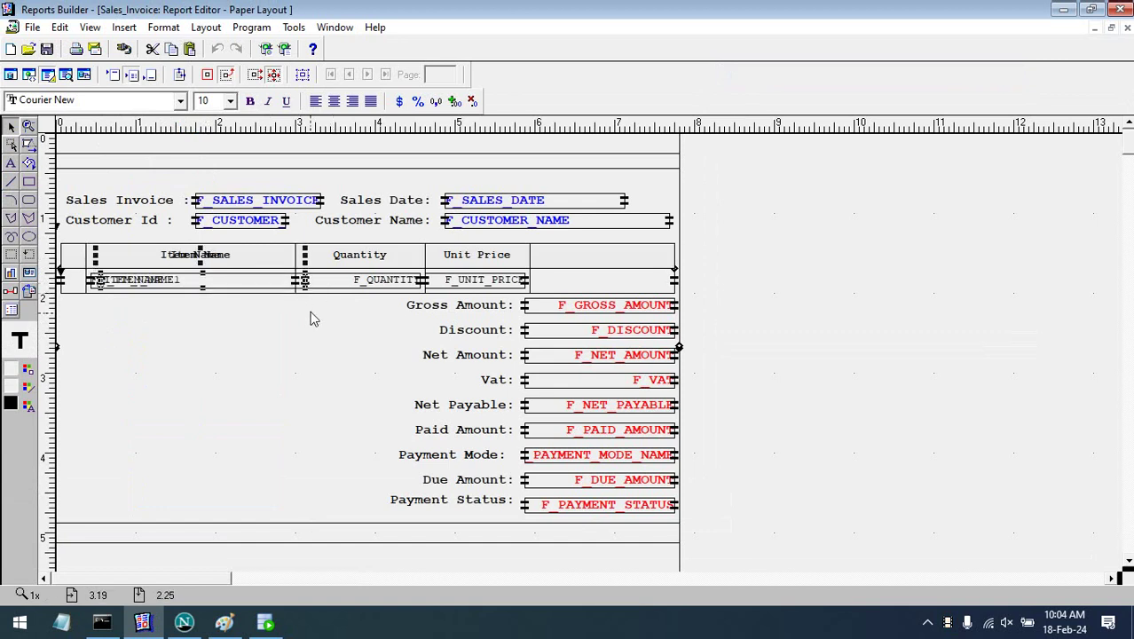
pyautogui.press('Left')
pyautogui.press('Left')
pyautogui.press('Left')
pyautogui.press('Left')
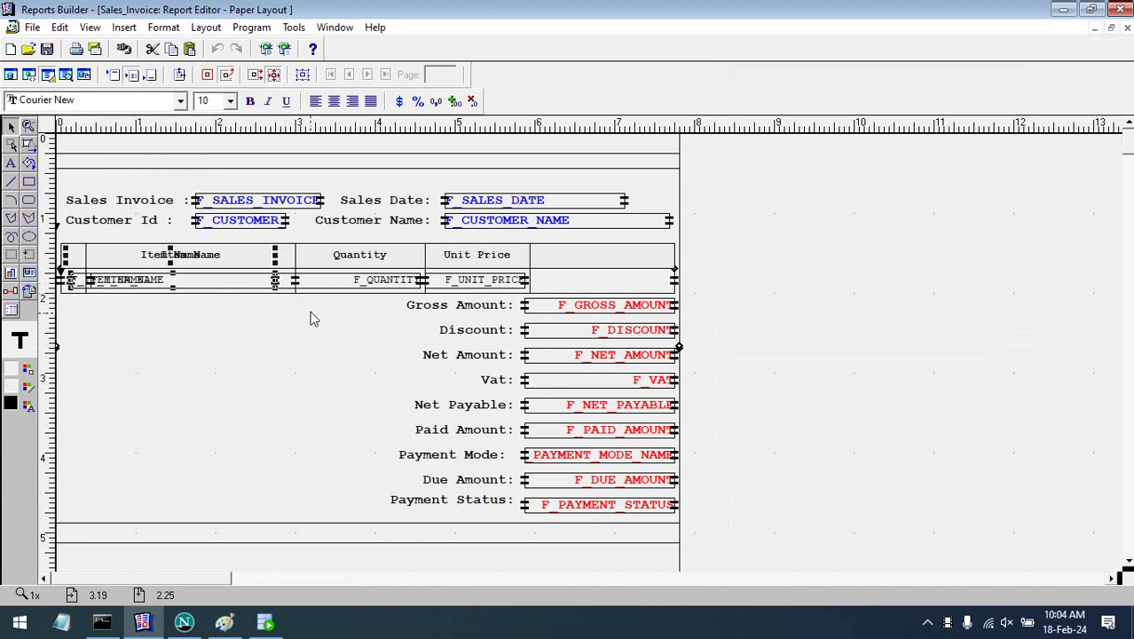
pyautogui.moveTo(276, 282); pyautogui.dragTo(89, 280)
pyautogui.click(106, 352)
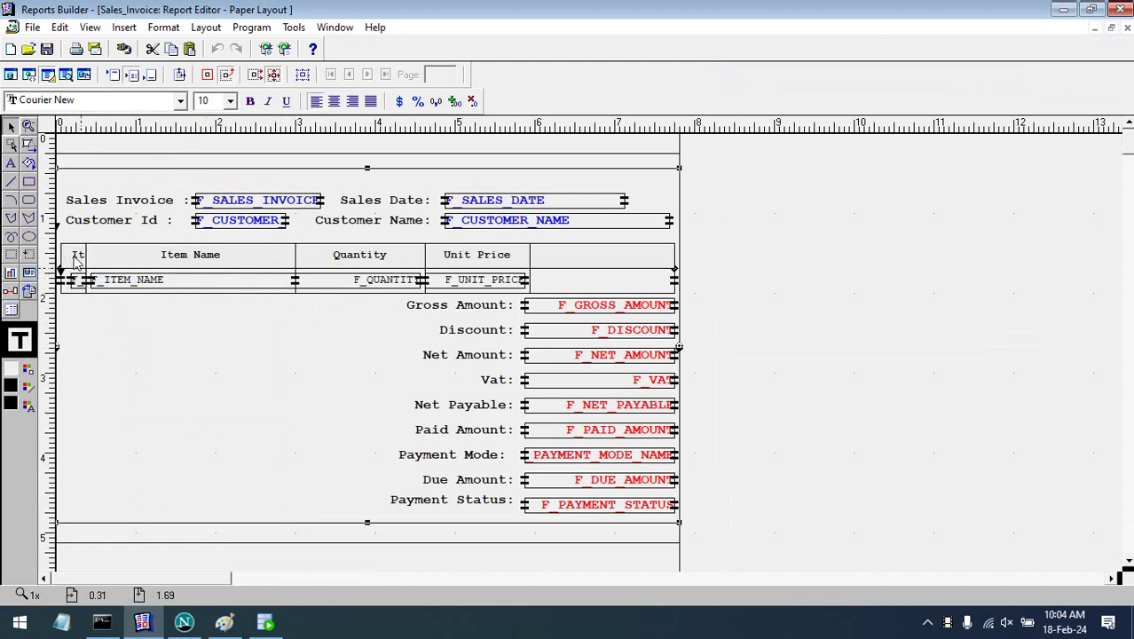
# - Relabel the copied header SL# and align its data field to the column's left edge
pyautogui.click(76, 257)
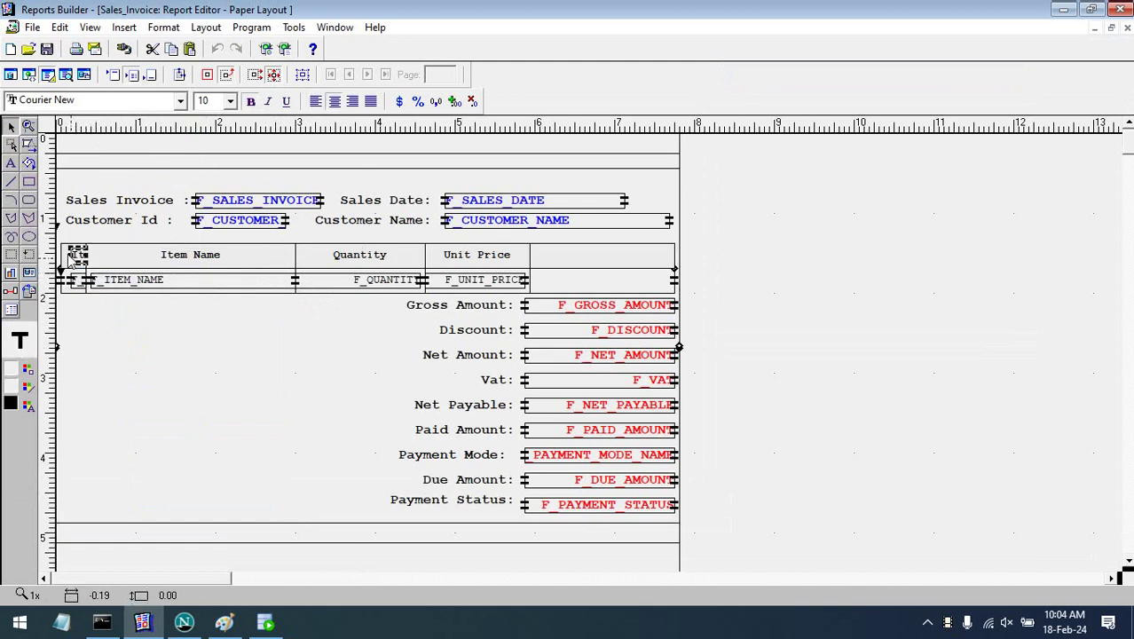
pyautogui.click(65, 257)
pyautogui.doubleClick(75, 257)
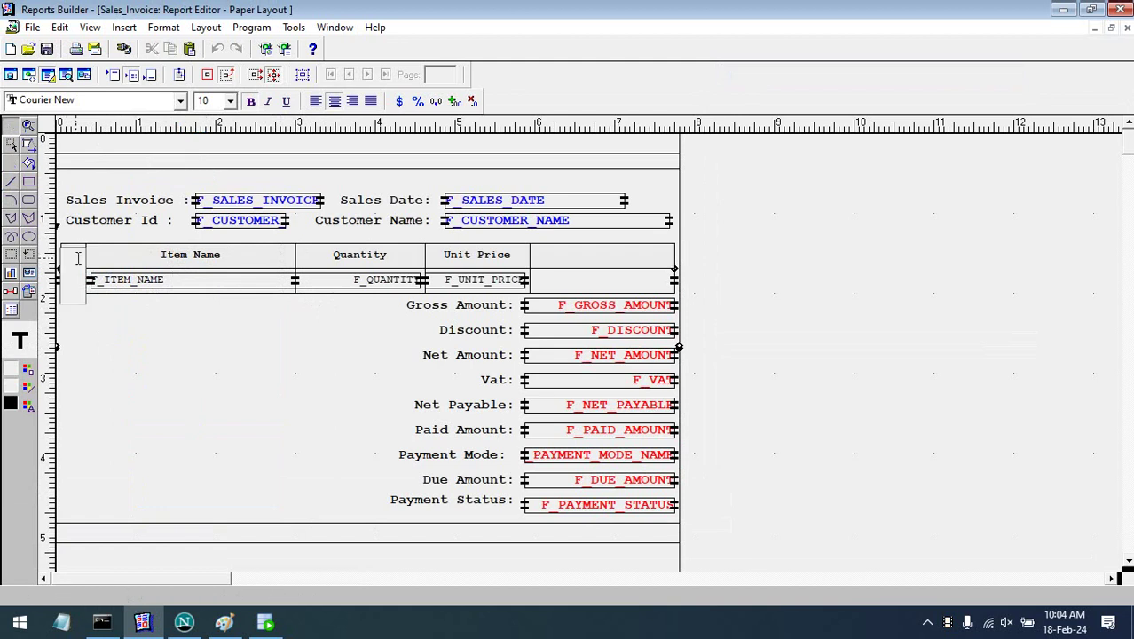
pyautogui.moveTo(82, 298); pyautogui.dragTo(60, 251)
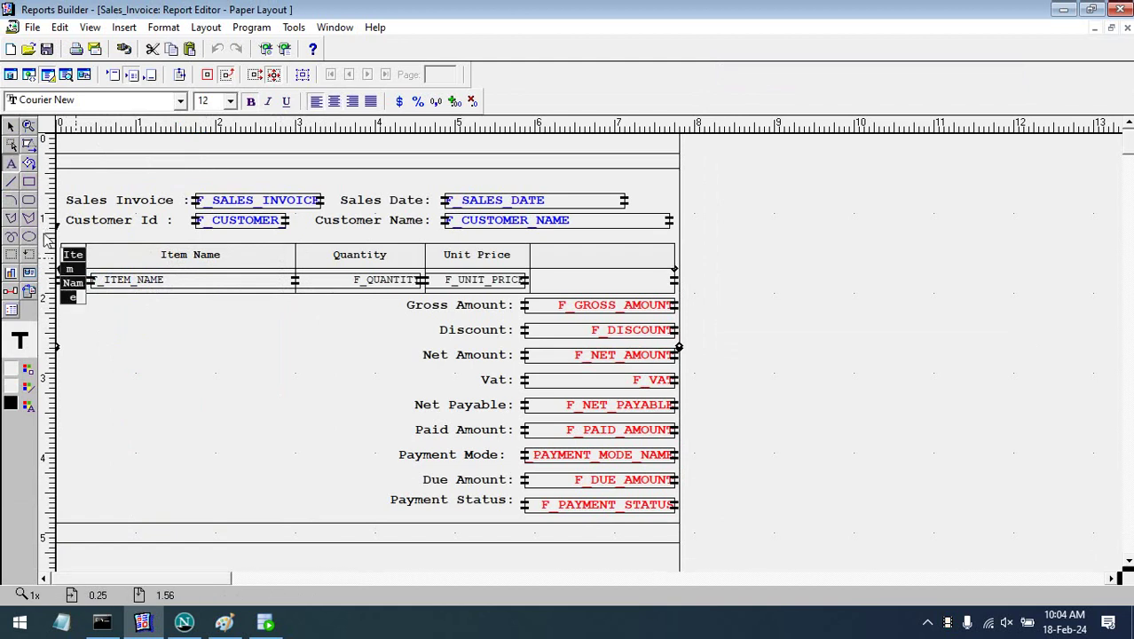
pyautogui.write('SL#')
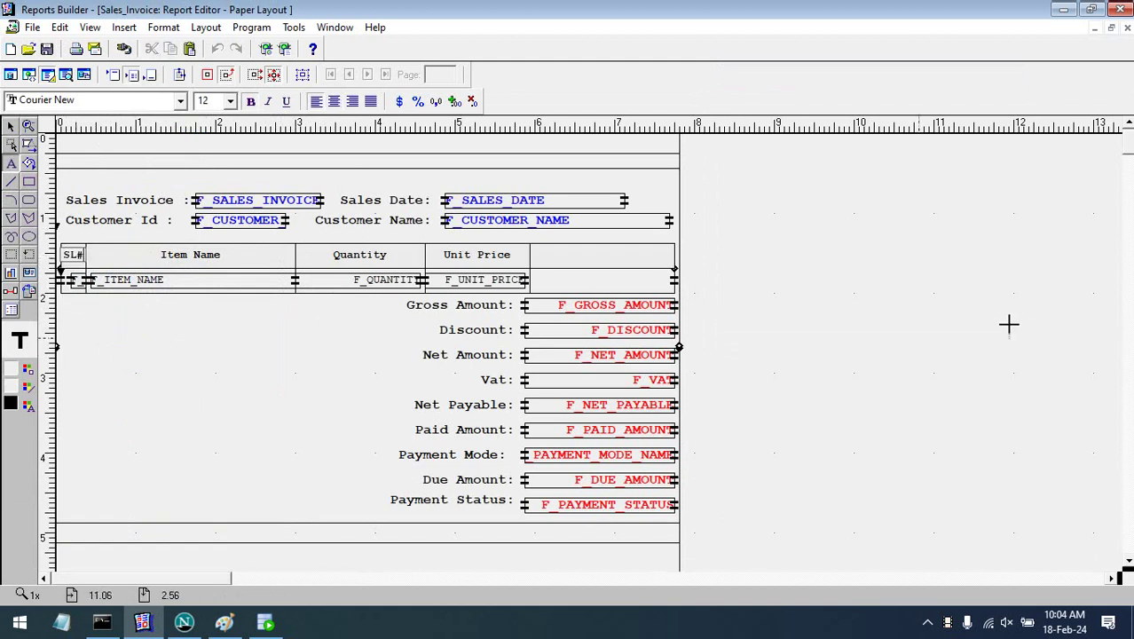
pyautogui.click(1007, 319)
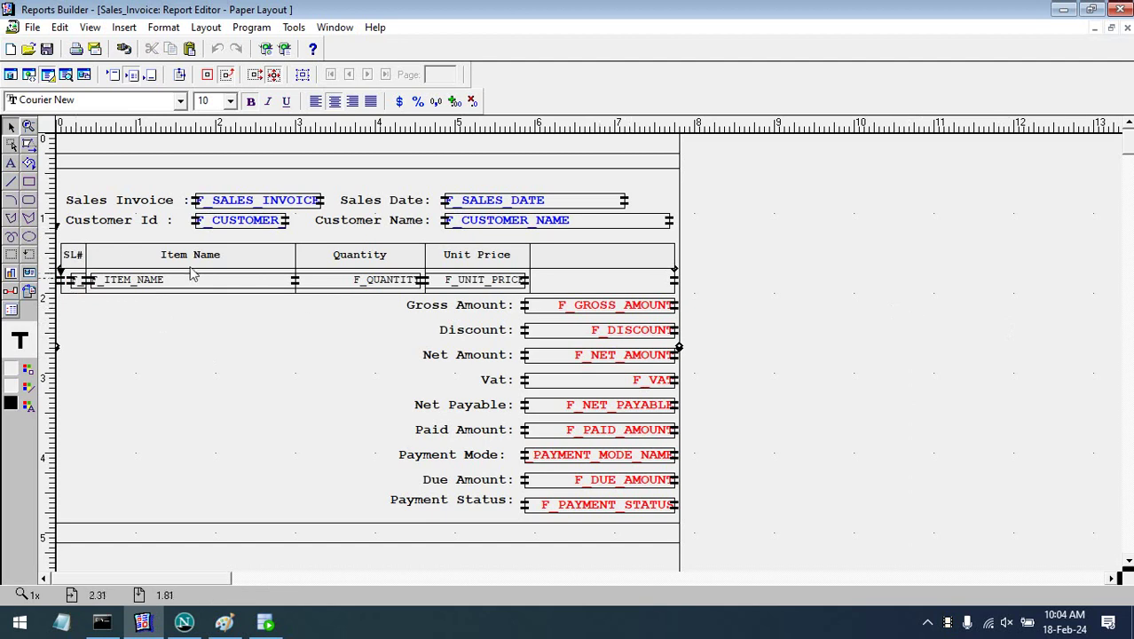
pyautogui.click(75, 280)
pyautogui.moveTo(75, 284); pyautogui.dragTo(59, 280)
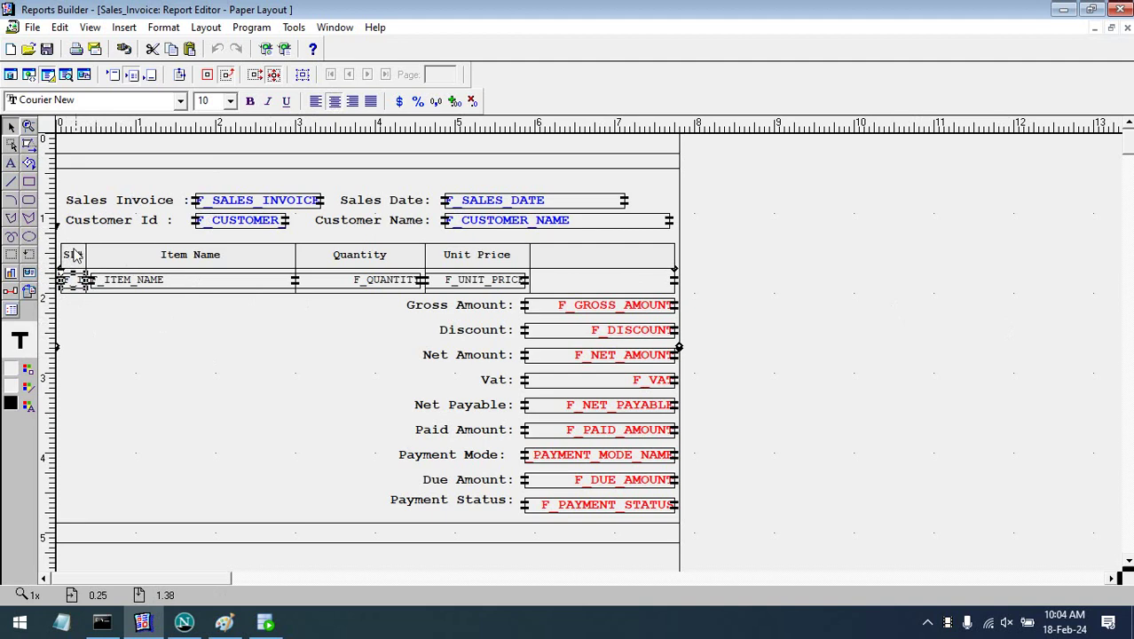
pyautogui.click(77, 257)
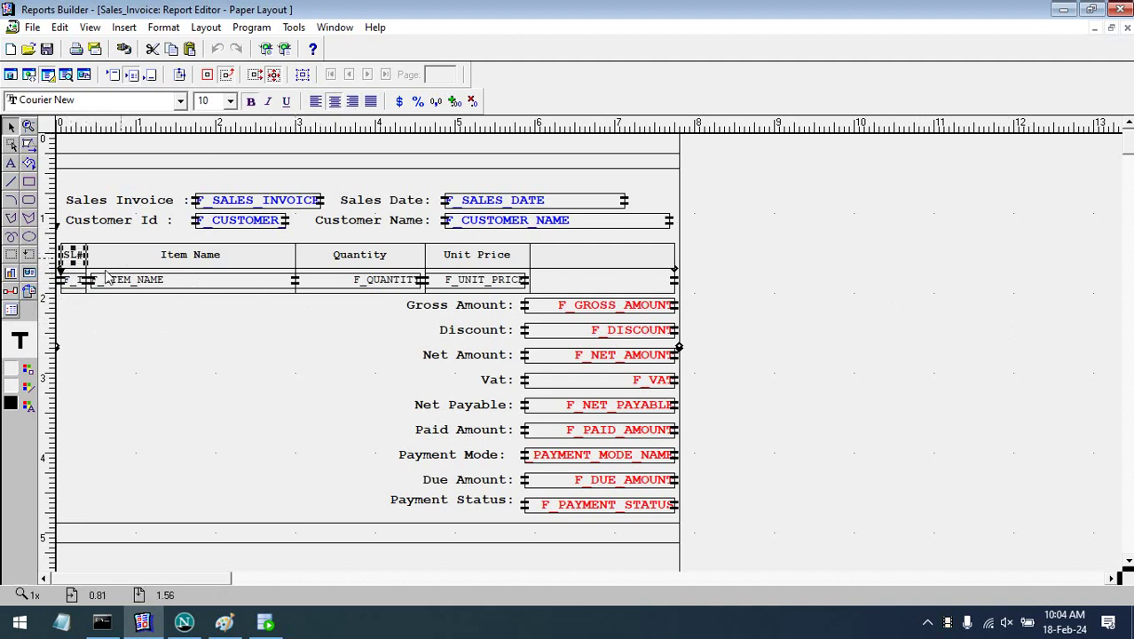
# - Set the narrow field's Source to SL# and preview the invoice report
pyautogui.click(77, 281)
pyautogui.doubleClick(77, 281)
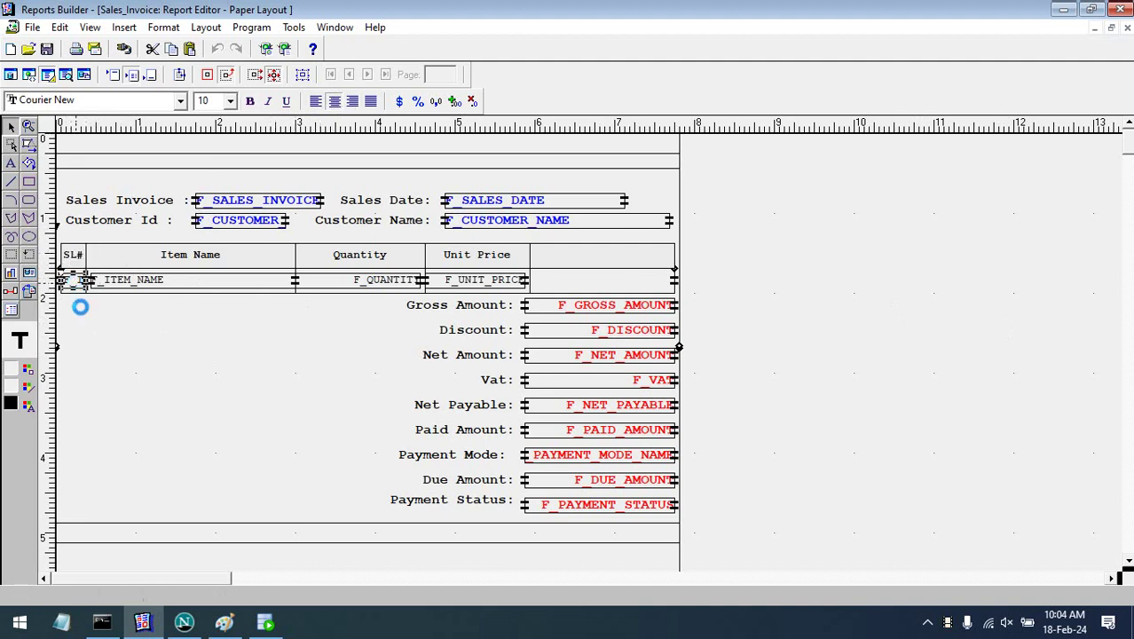
pyautogui.click(246, 188)
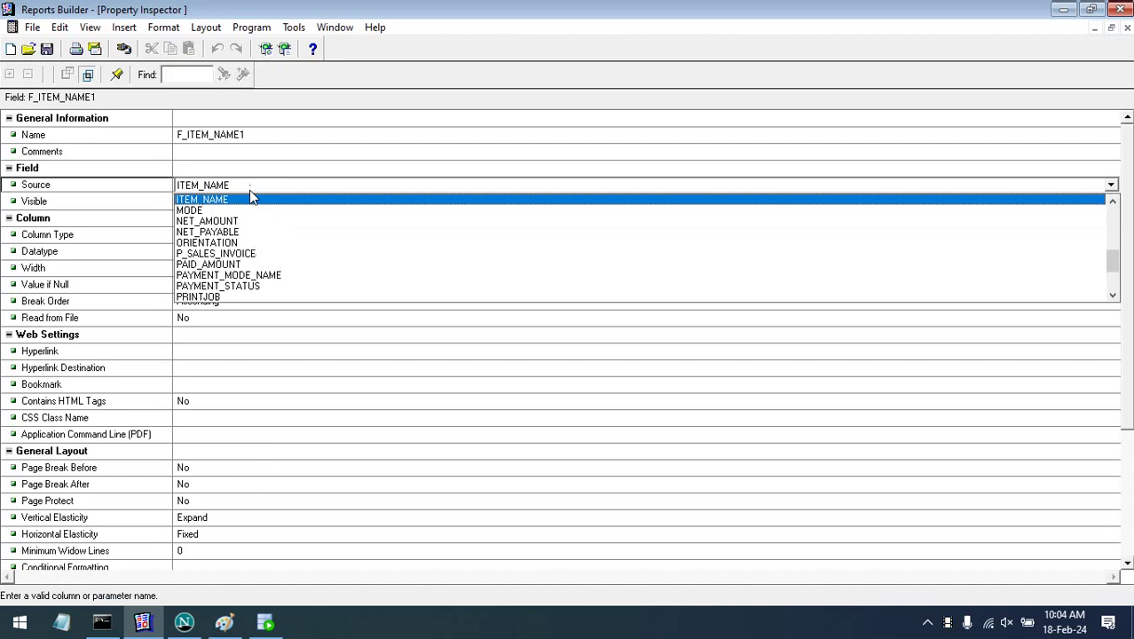
pyautogui.scroll(-2, 240, 264)
pyautogui.click(239, 264)
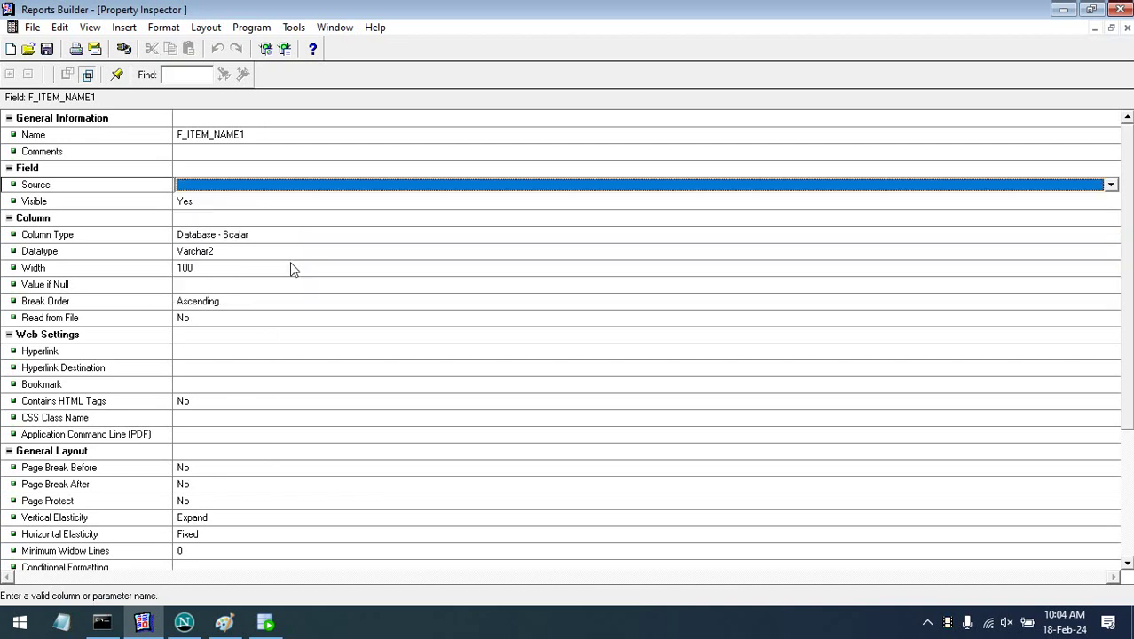
pyautogui.click(522, 251)
pyautogui.click(1127, 27)
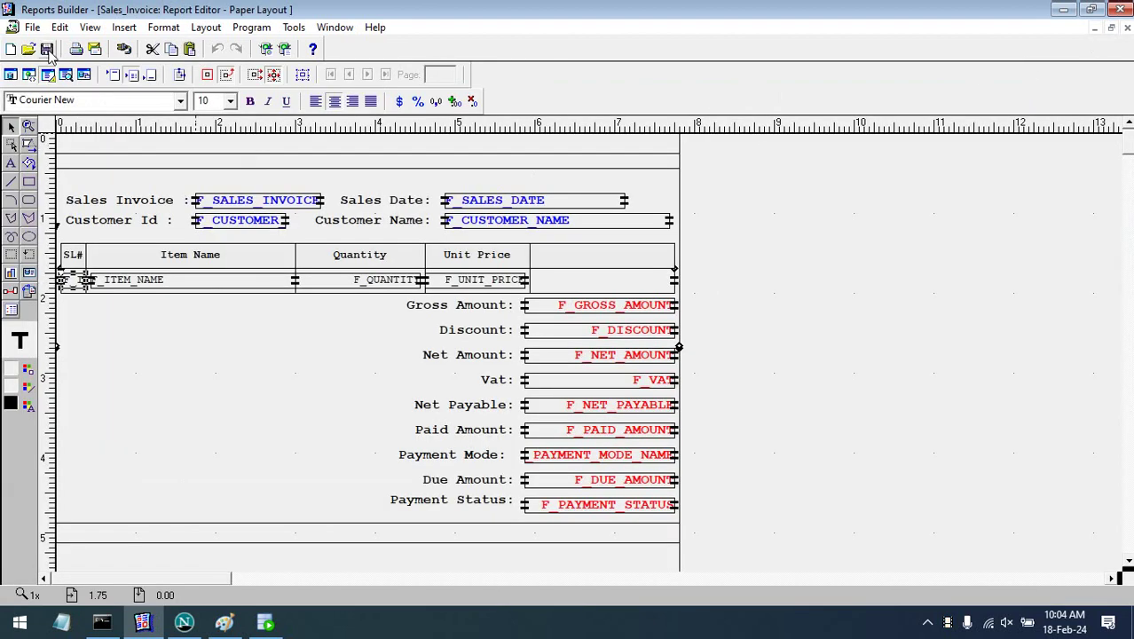
pyautogui.click(71, 75)
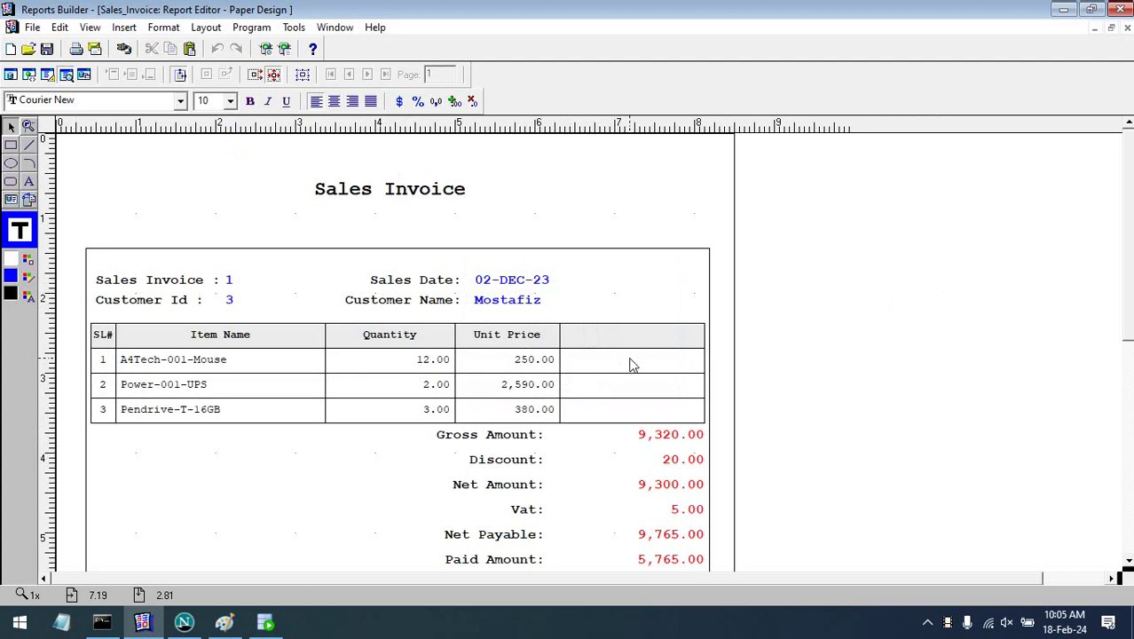
# - Load invoice 1 in the Sales Entry Form with Execute Query, then minimize the browser
pyautogui.click(184, 622)
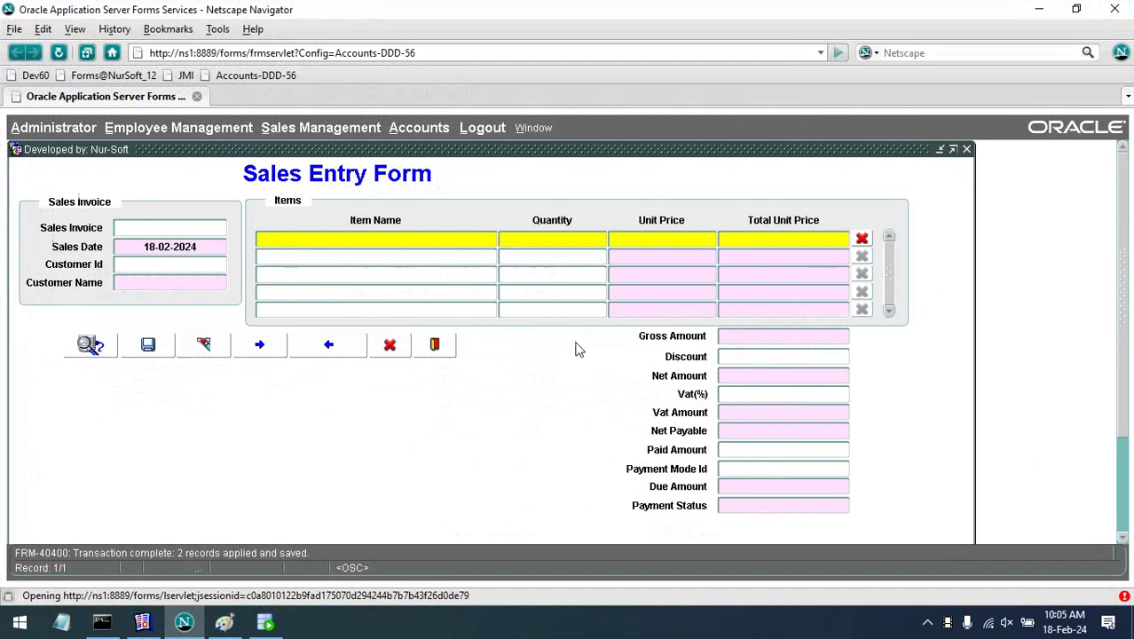
pyautogui.click(84, 344)
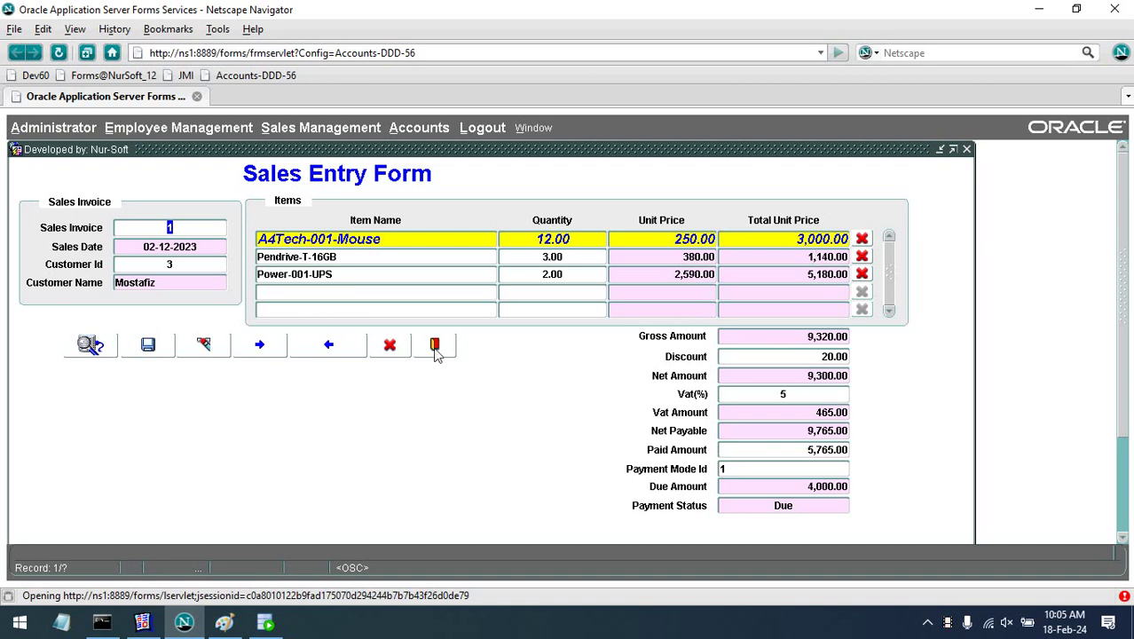
pyautogui.click(1038, 9)
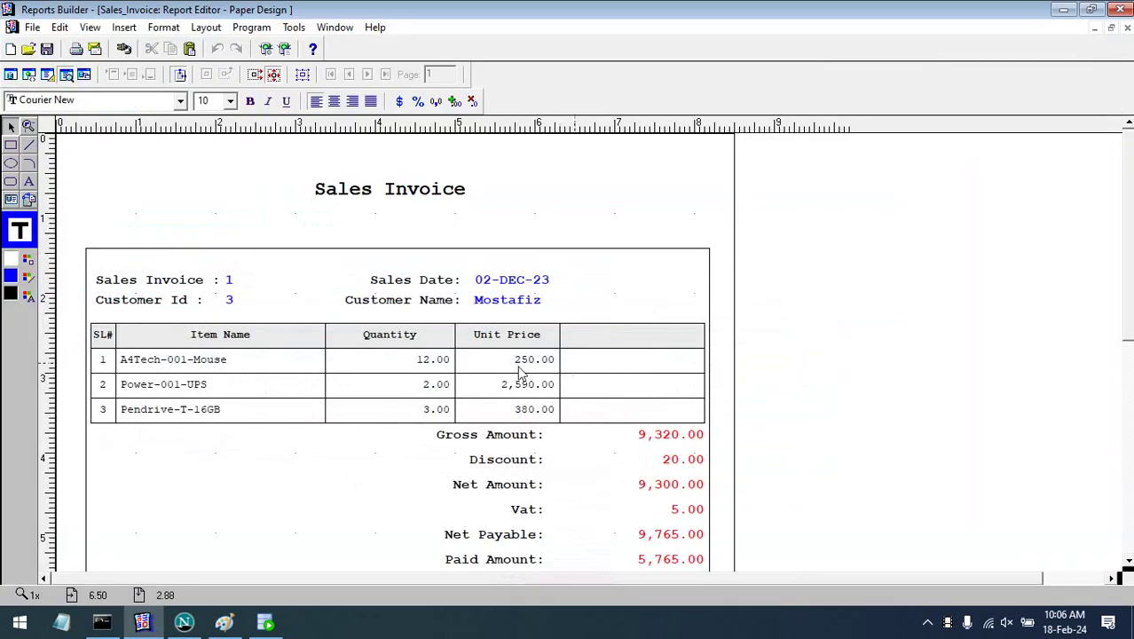
# - Cycle through the Data Model, Paper Layout and Paper Design views, ending on the Data Model
pyautogui.click(10, 74)
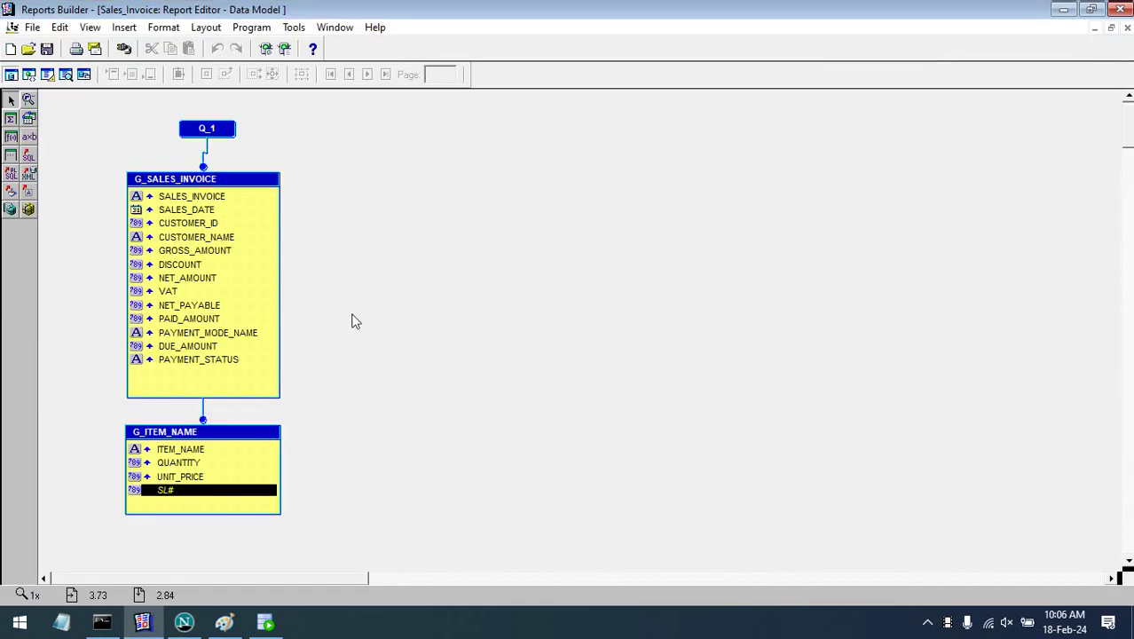
pyautogui.click(271, 394)
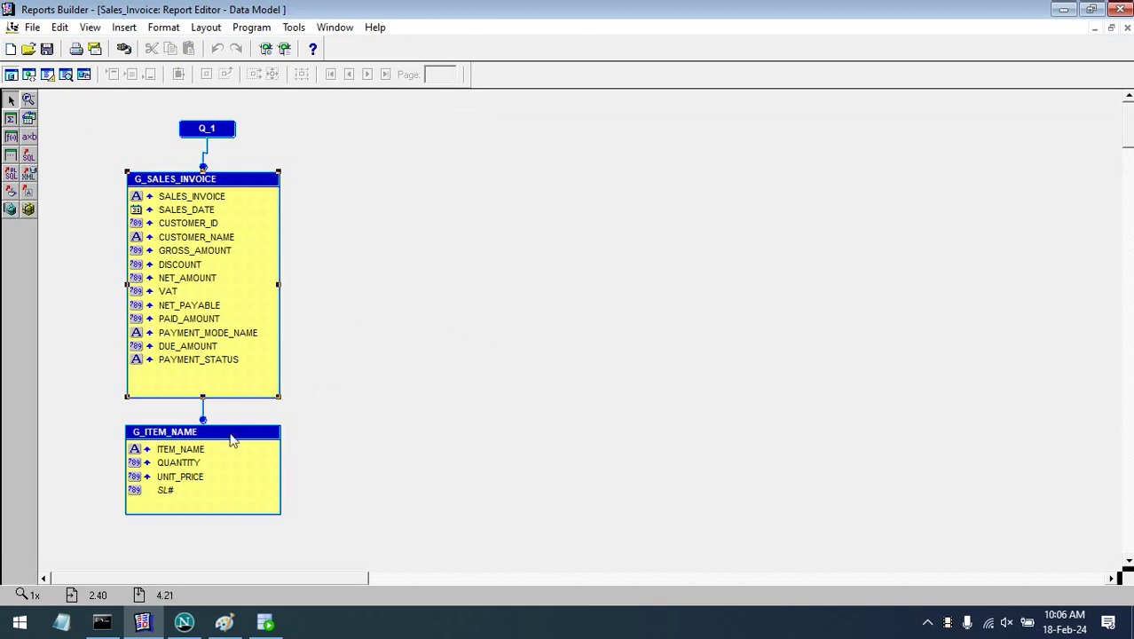
pyautogui.click(47, 73)
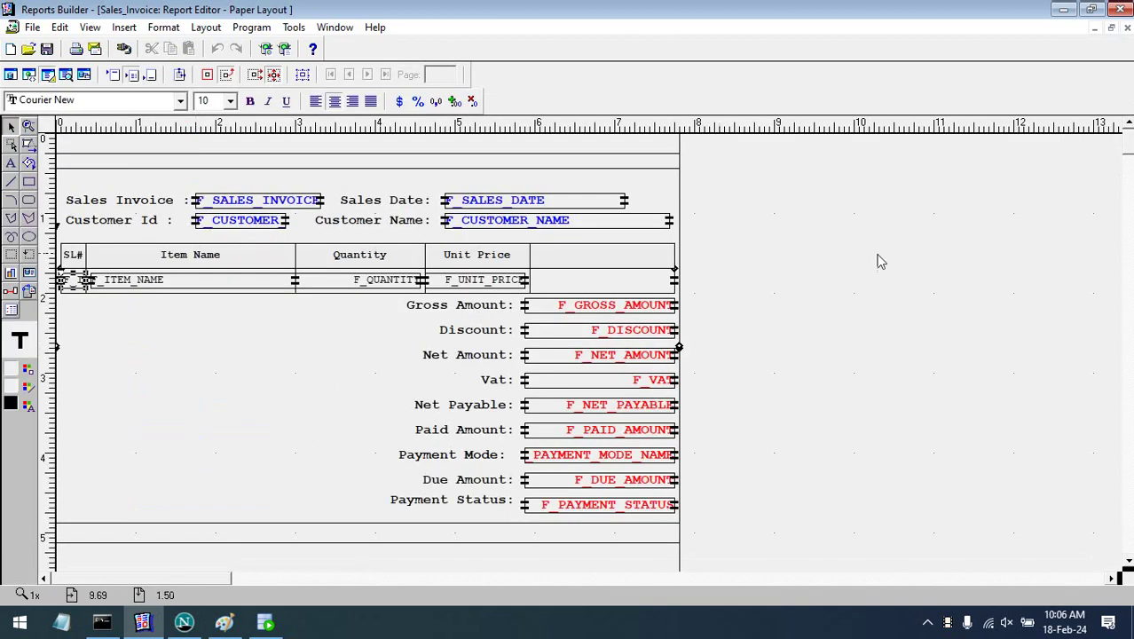
pyautogui.click(66, 74)
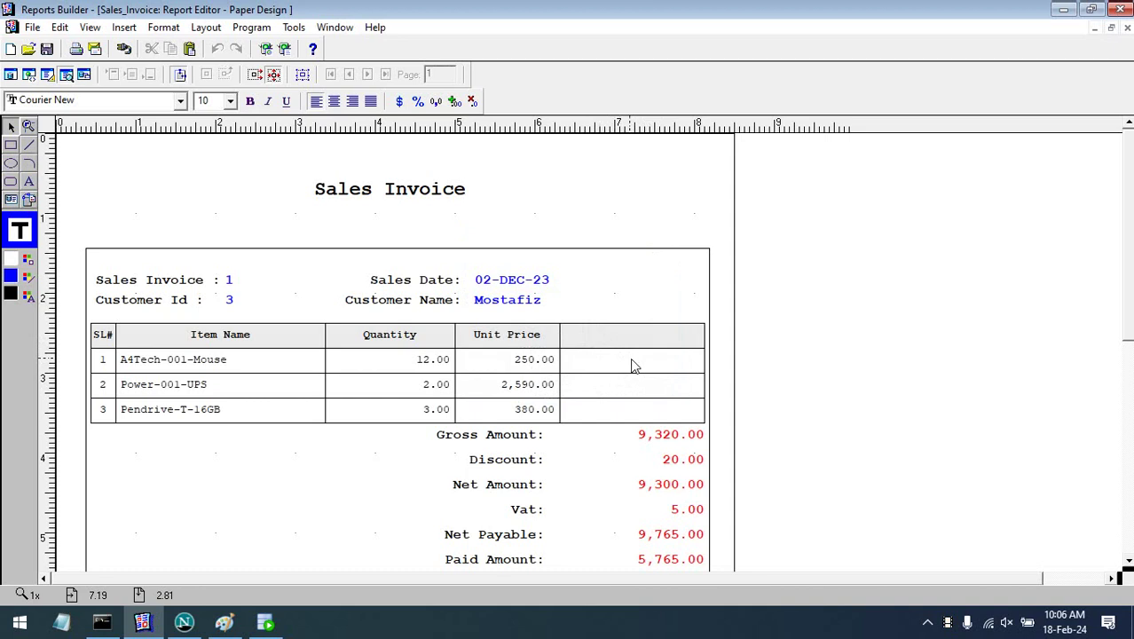
pyautogui.click(10, 75)
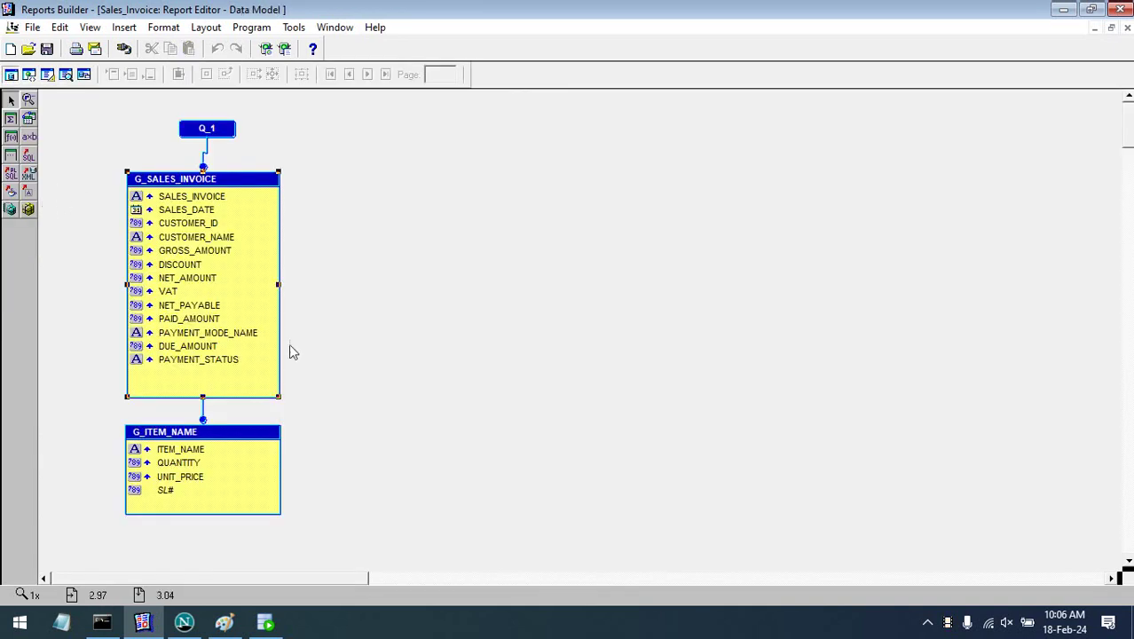
# - Add a new formula column to the G_ITEM_NAME group beside QUANTITY and UNIT_PRICE
pyautogui.click(180, 464)
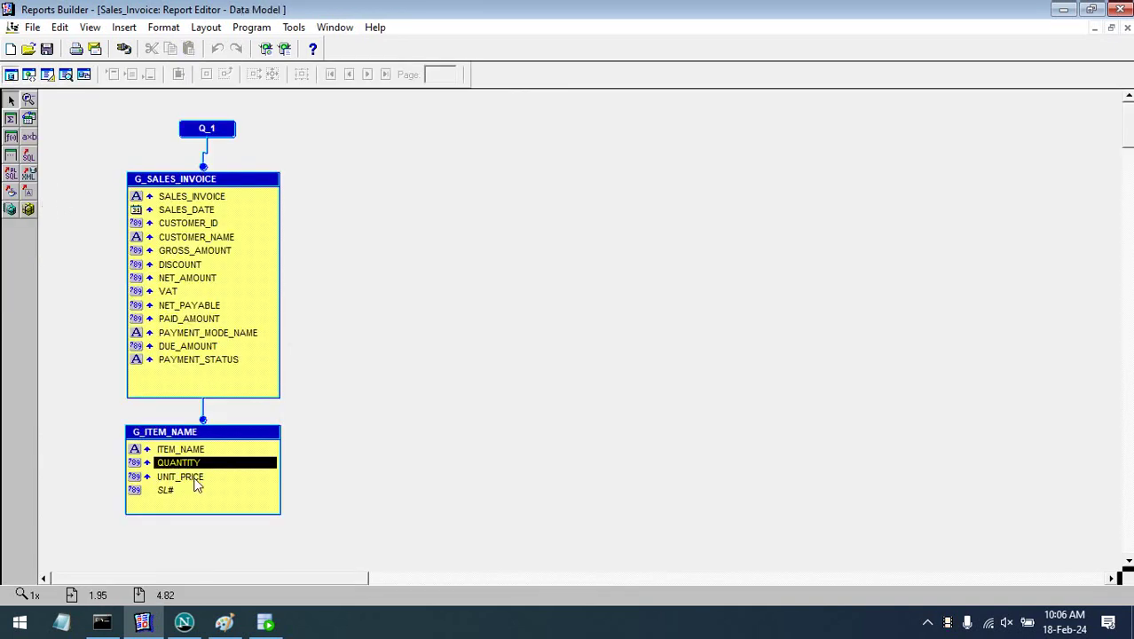
pyautogui.click(185, 476)
pyautogui.click(189, 463)
pyautogui.click(189, 479)
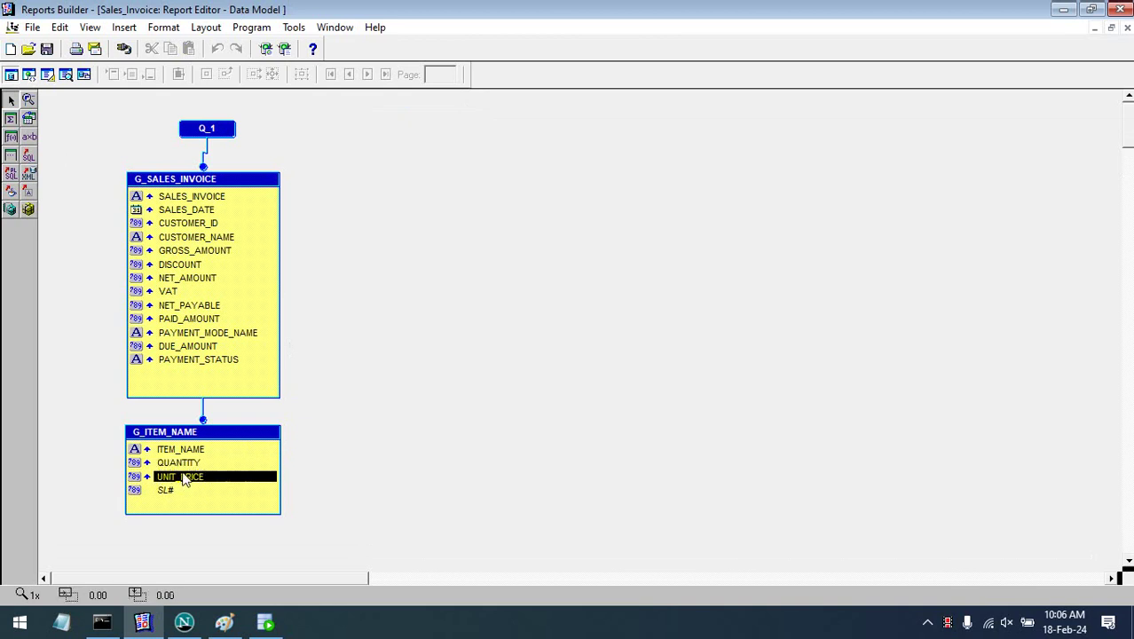
pyautogui.click(192, 487)
pyautogui.click(191, 476)
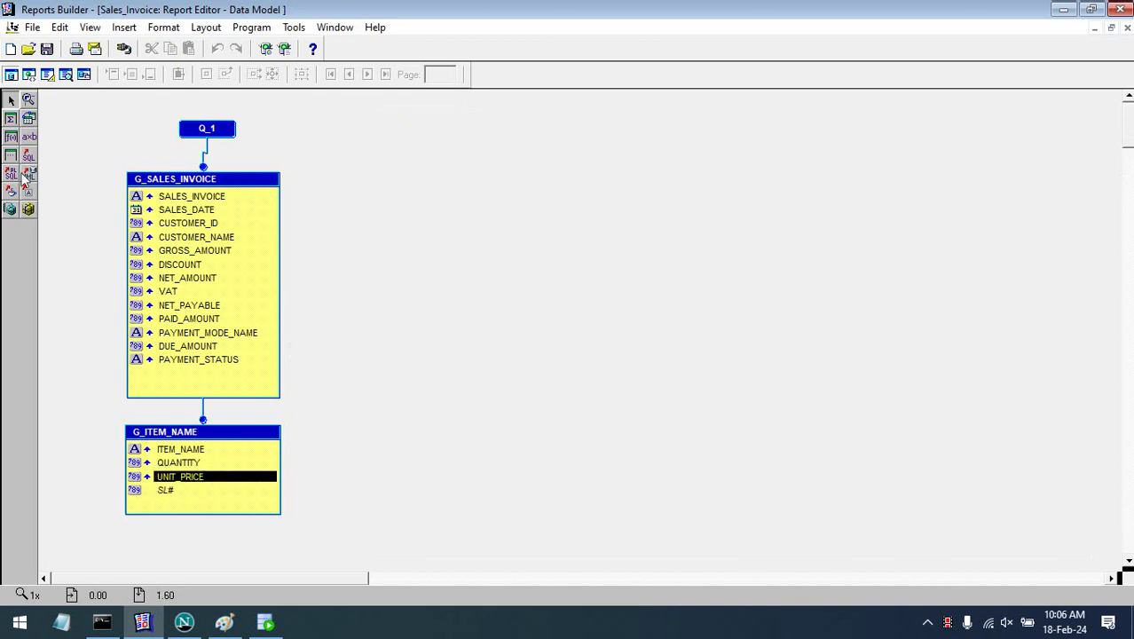
pyautogui.click(11, 137)
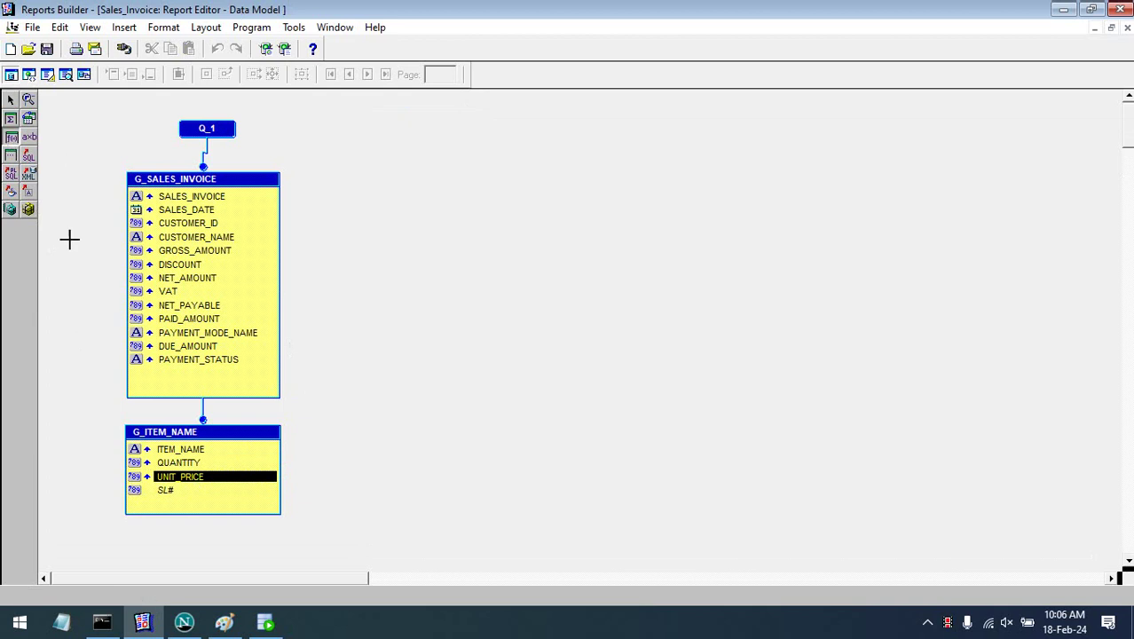
pyautogui.click(213, 503)
# - Name the formula column TOTAL_UNIT_PRICE, keep datatype Number, and open its PL/SQL formula
pyautogui.doubleClick(216, 503)
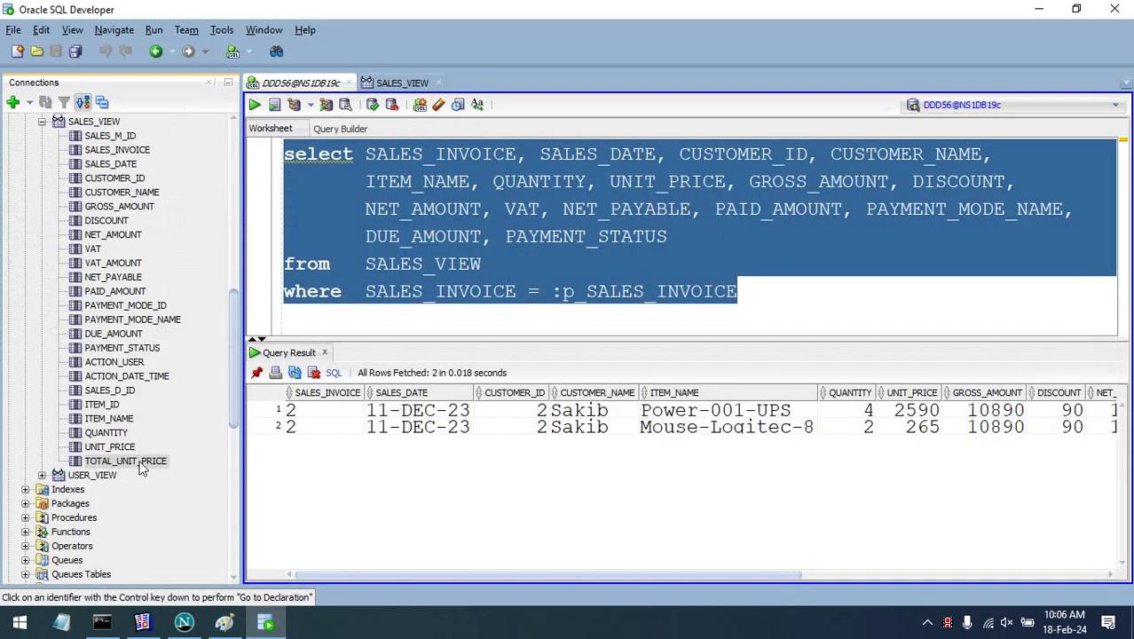
pyautogui.click(137, 461)
pyautogui.click(1038, 10)
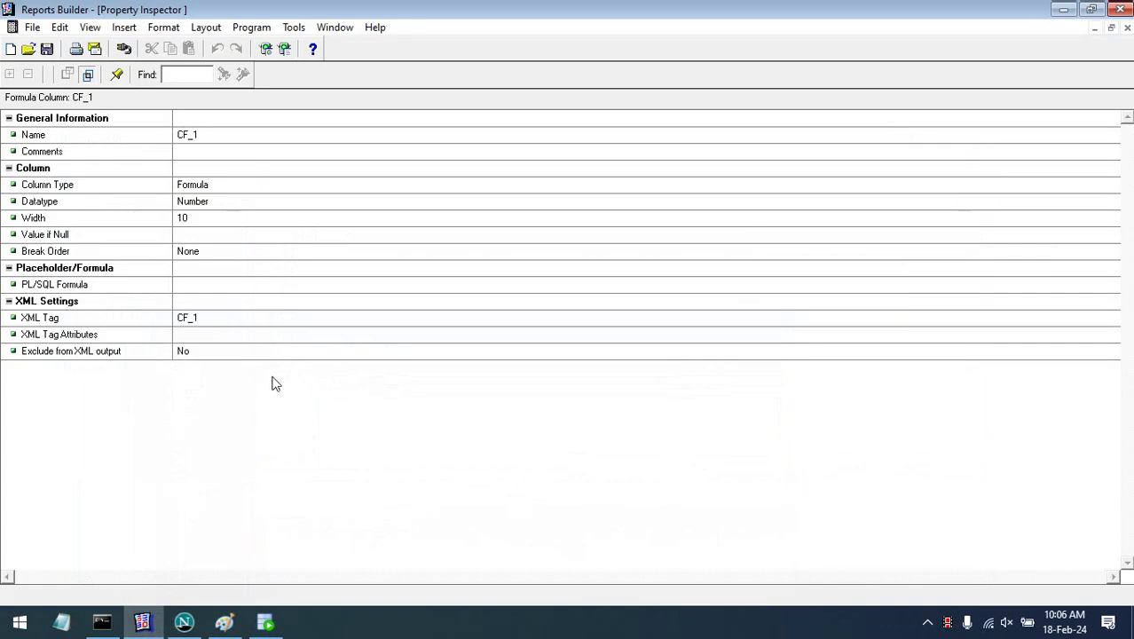
pyautogui.click(244, 138)
pyautogui.write('TOTAL_UNIT_PRICE')
pyautogui.click(278, 169)
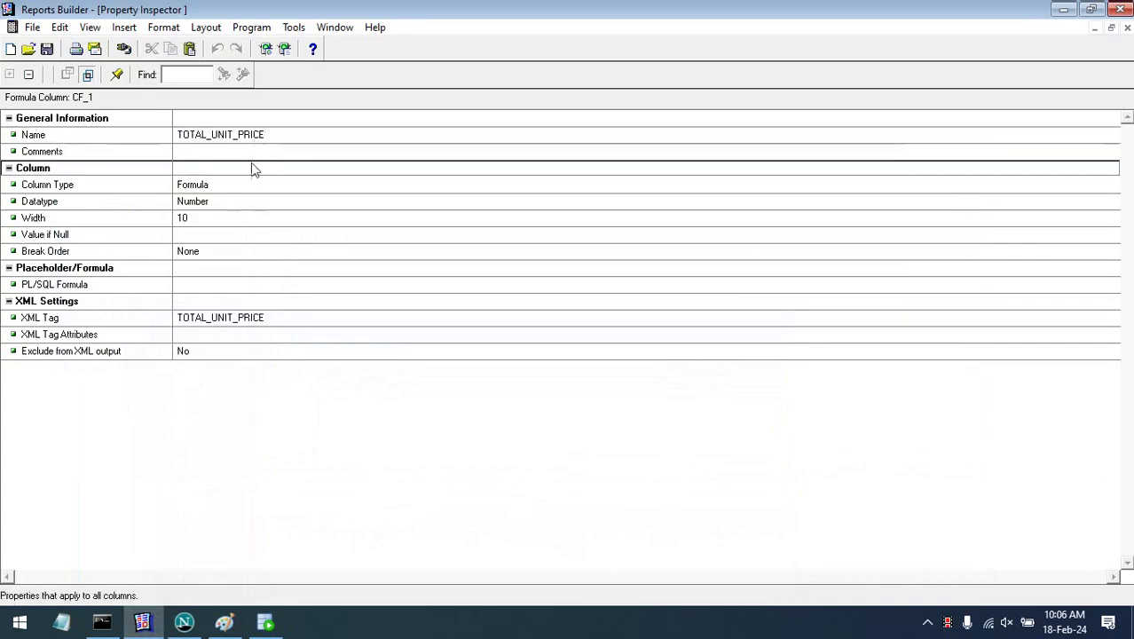
pyautogui.click(224, 201)
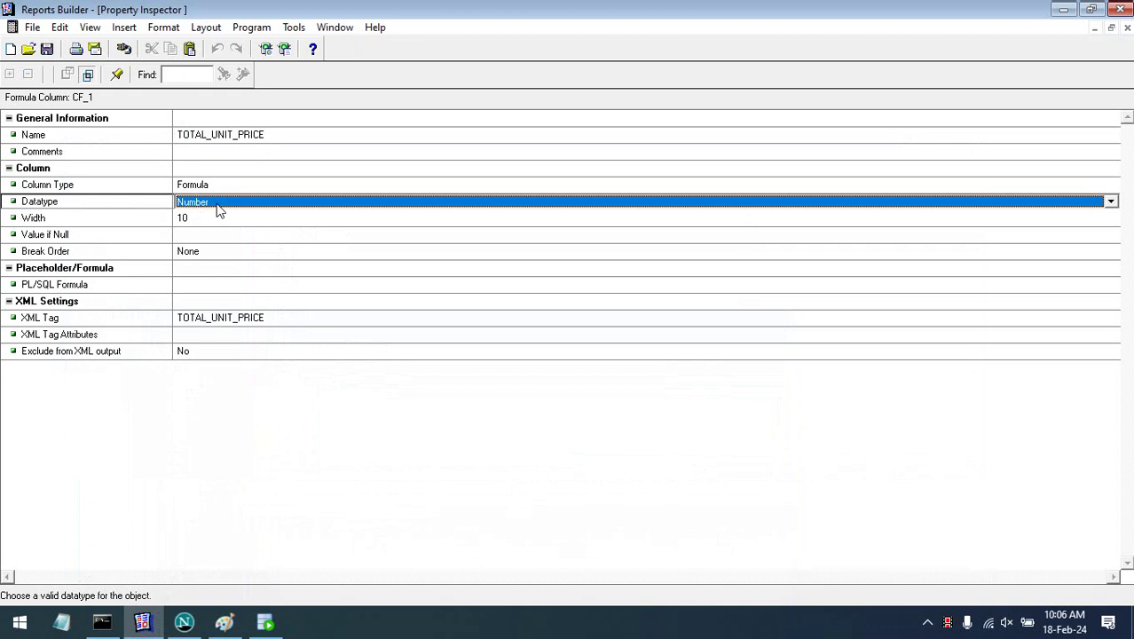
pyautogui.click(232, 286)
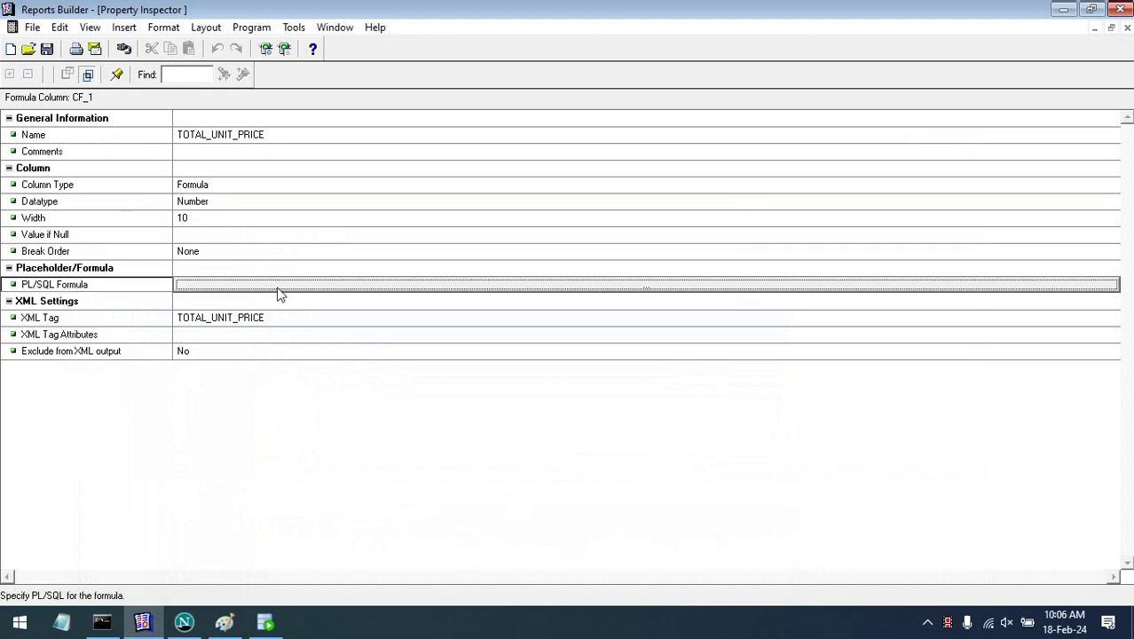
pyautogui.doubleClick(278, 294)
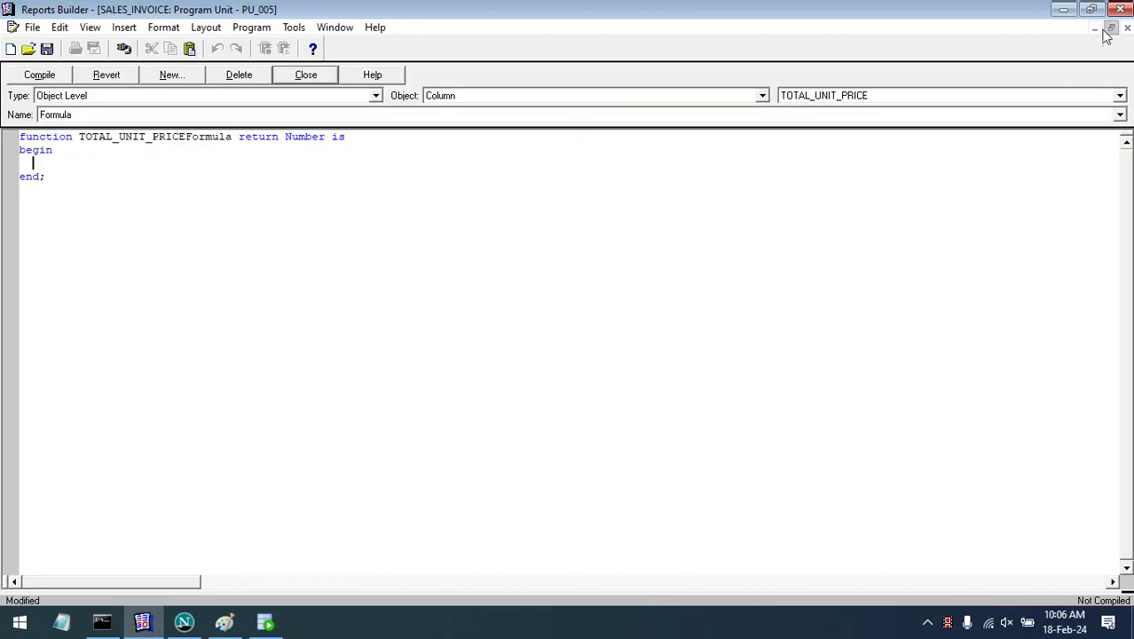
# - Split the function header onto separate lines and enter 'return () ;' in the body
pyautogui.click(1109, 30)
pyautogui.moveTo(429, 170); pyautogui.dragTo(958, 189)
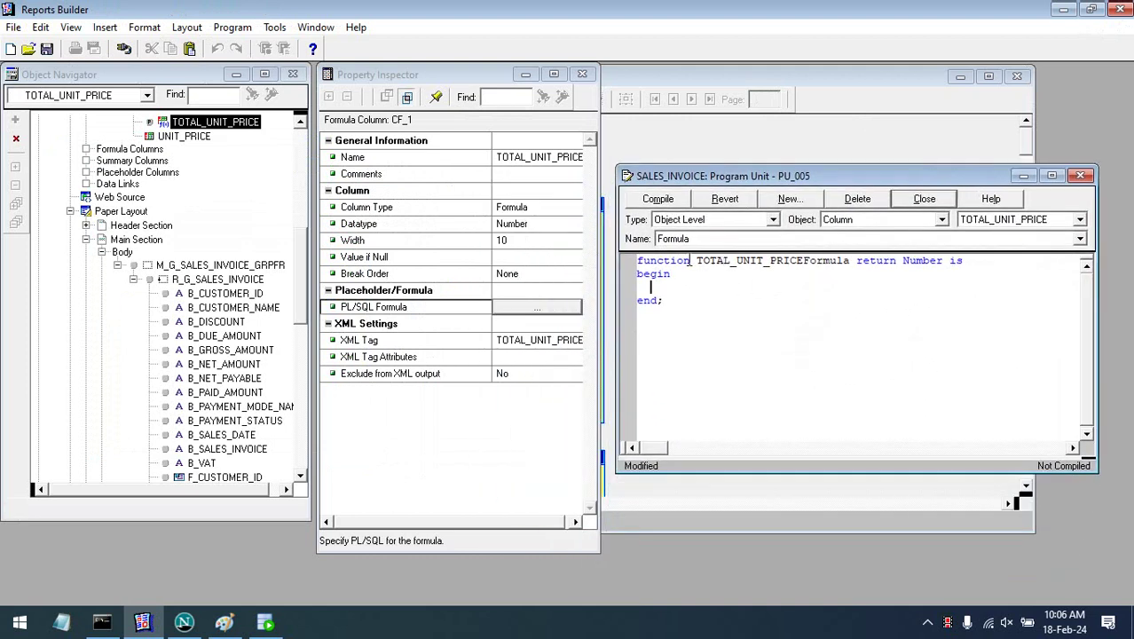
pyautogui.click(856, 261)
pyautogui.press('Return')
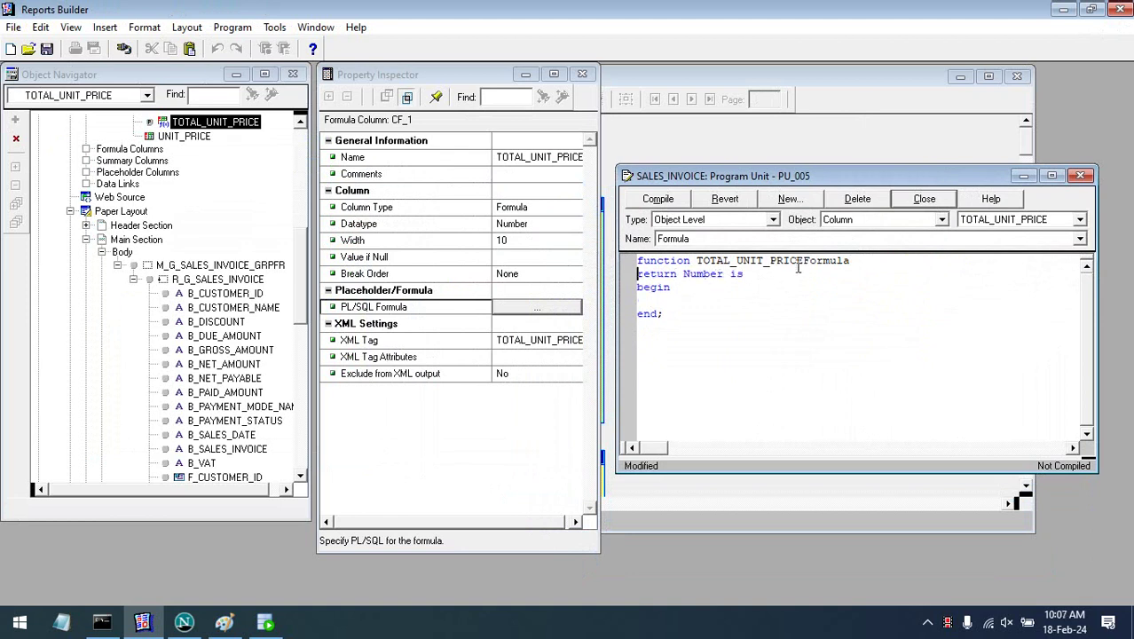
pyautogui.click(730, 274)
pyautogui.press('Return')
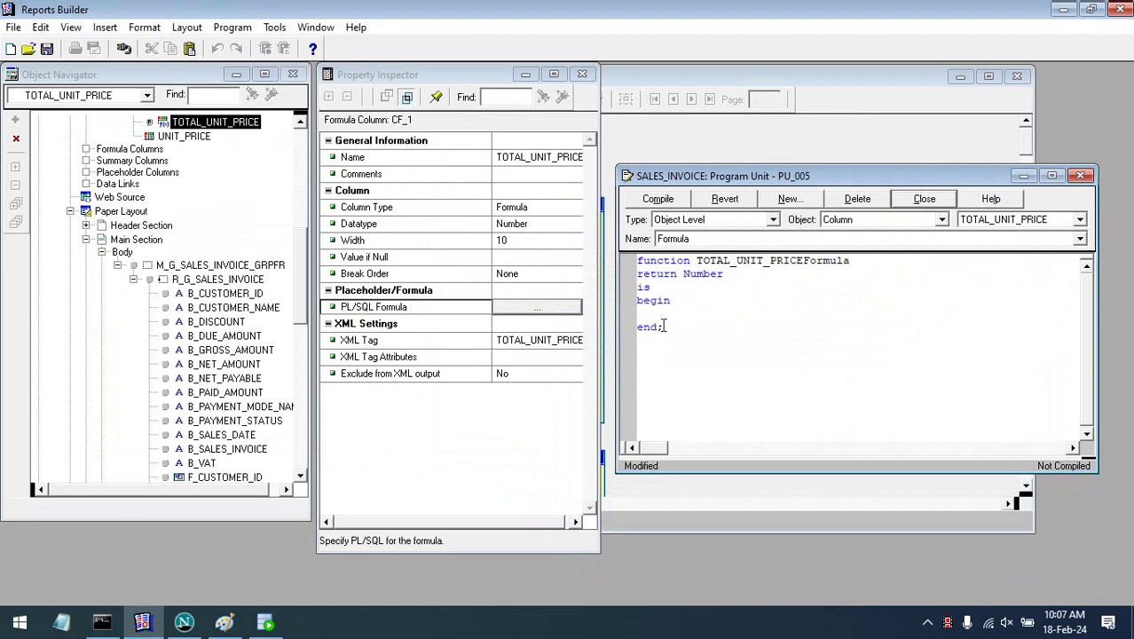
pyautogui.click(661, 327)
pyautogui.write('return () ;')
# - Close the Property Inspector and fill the return parentheses with :quantity, checking the QUANTITY column name
pyautogui.click(581, 74)
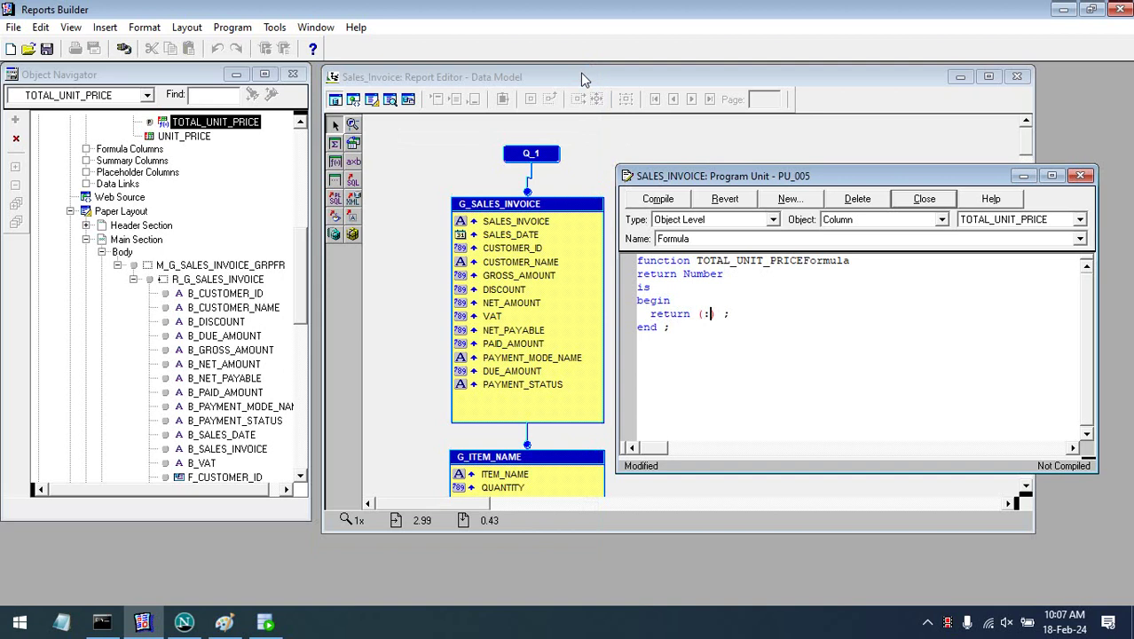
pyautogui.moveTo(733, 181); pyautogui.dragTo(753, 184)
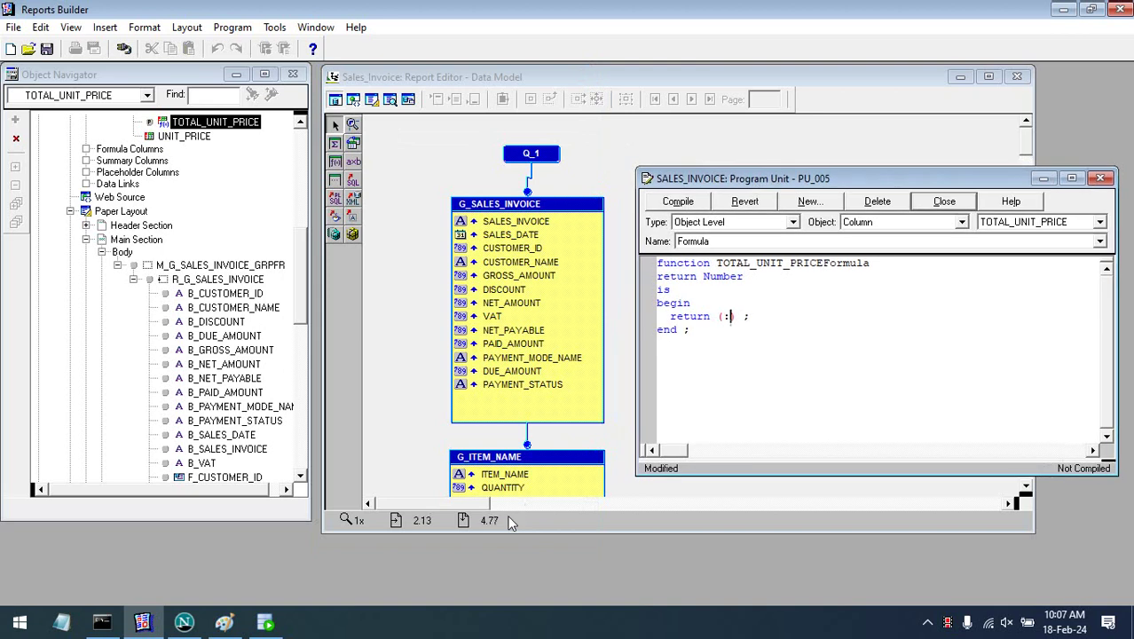
pyautogui.moveTo(513, 535); pyautogui.dragTo(513, 606)
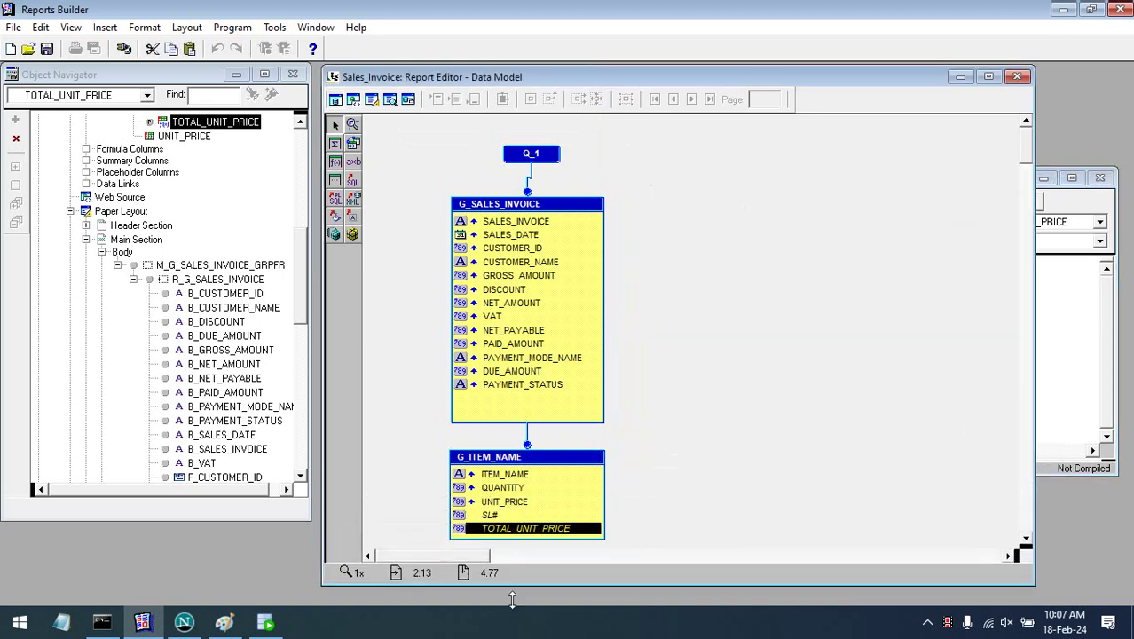
pyautogui.click(1051, 357)
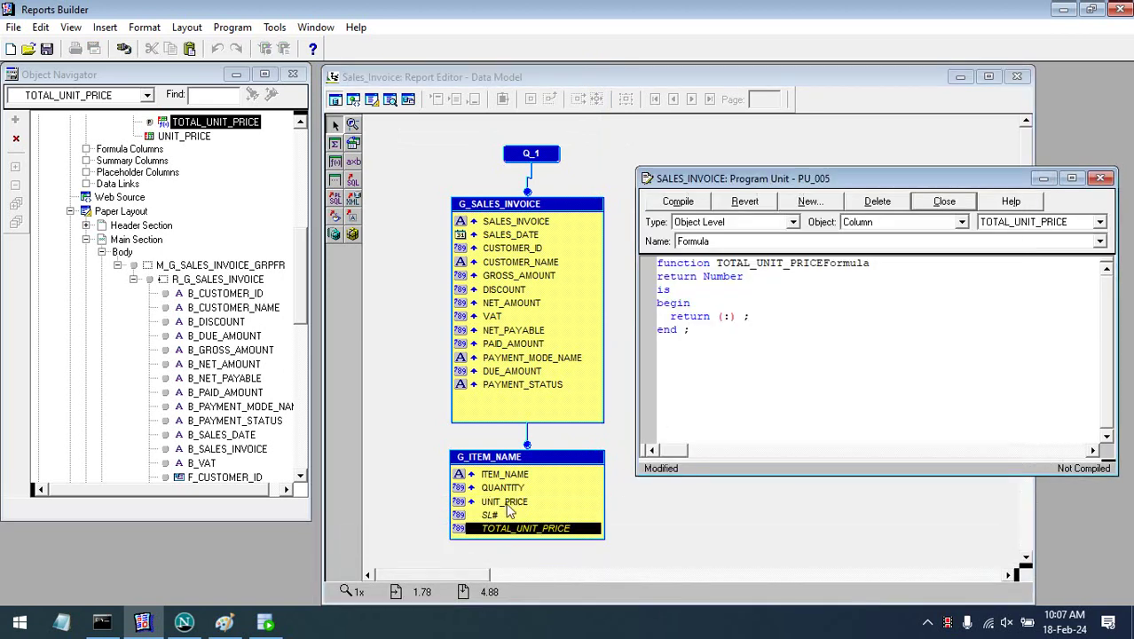
pyautogui.click(728, 316)
pyautogui.write('quantity')
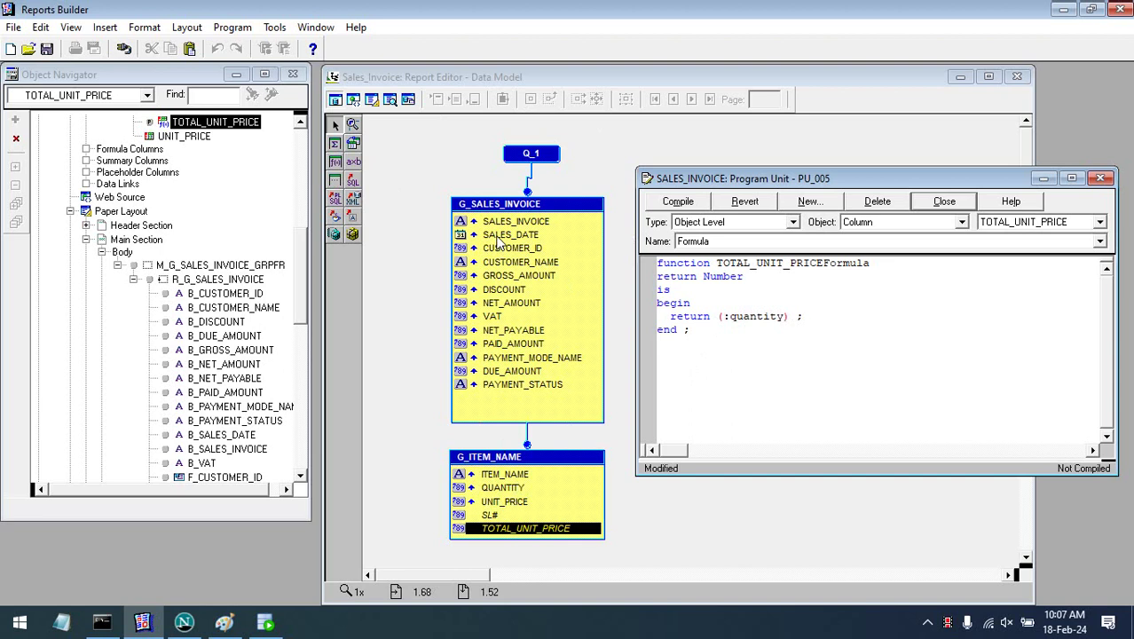
pyautogui.click(265, 623)
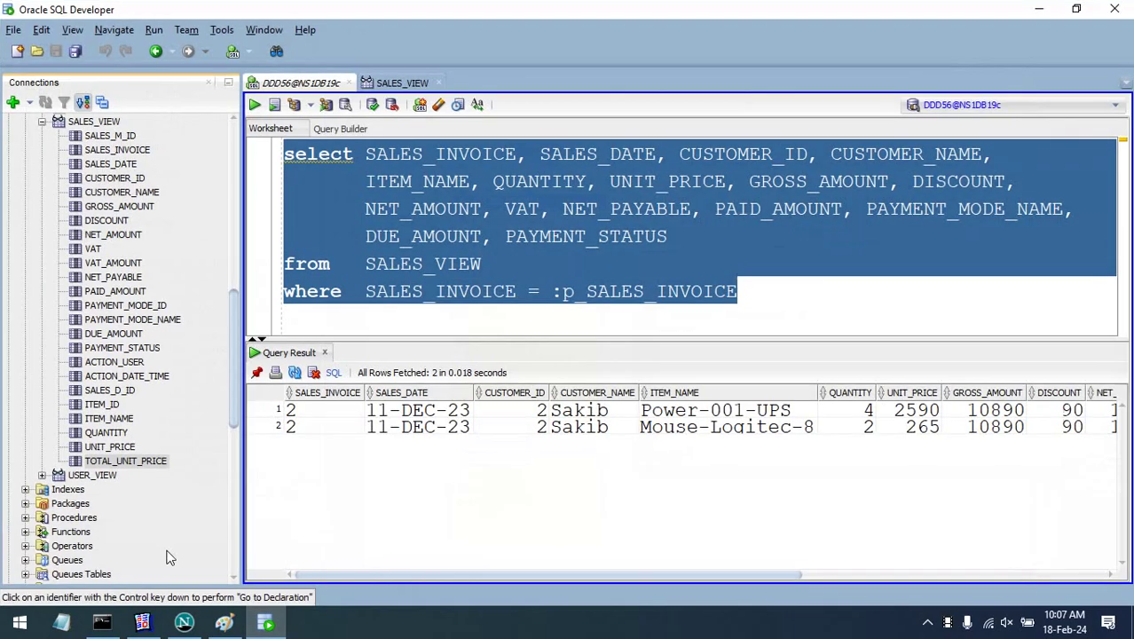
pyautogui.click(108, 434)
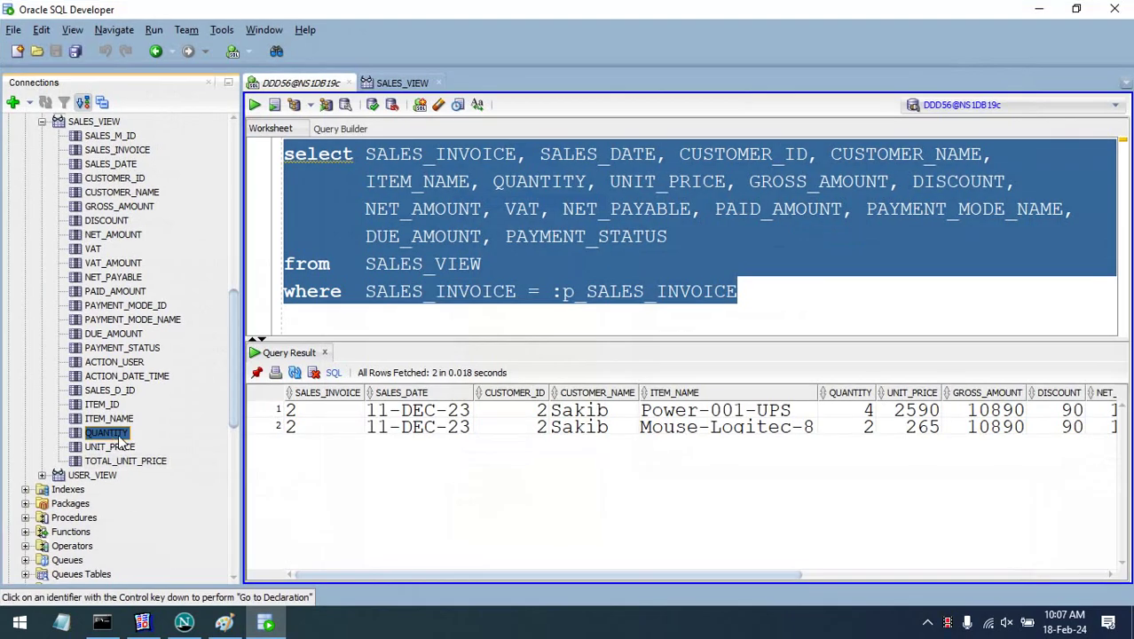
pyautogui.click(143, 622)
# - Make the formula read return (:QUANTITY * :UNIT_PRICE); and compile it
pyautogui.doubleClick(752, 317)
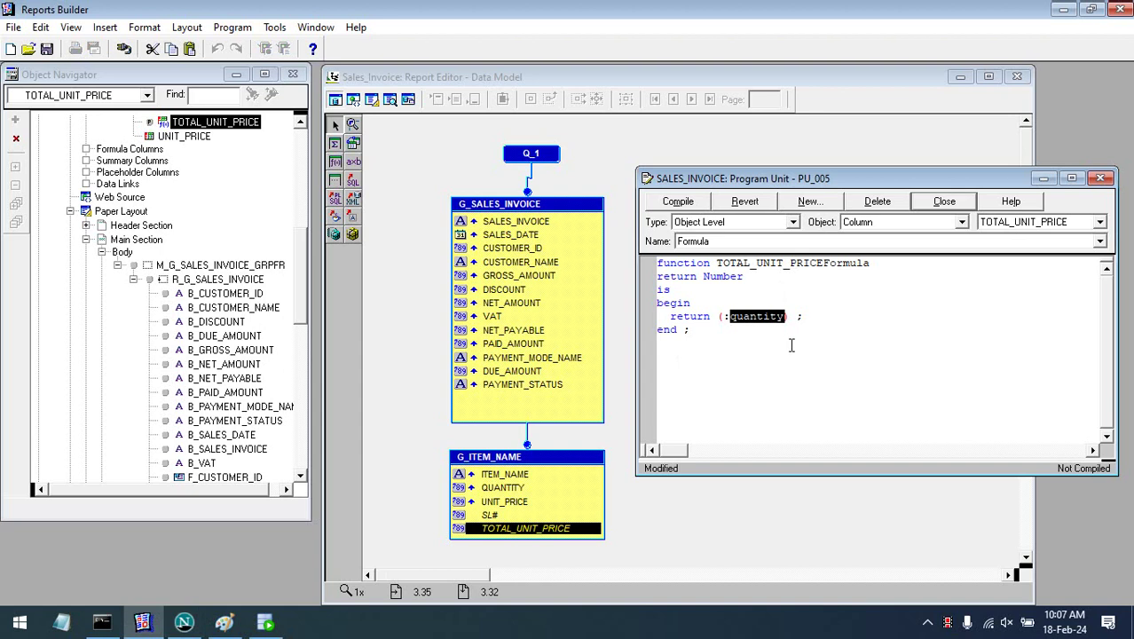
pyautogui.write('QUANTITY')
pyautogui.write('*')
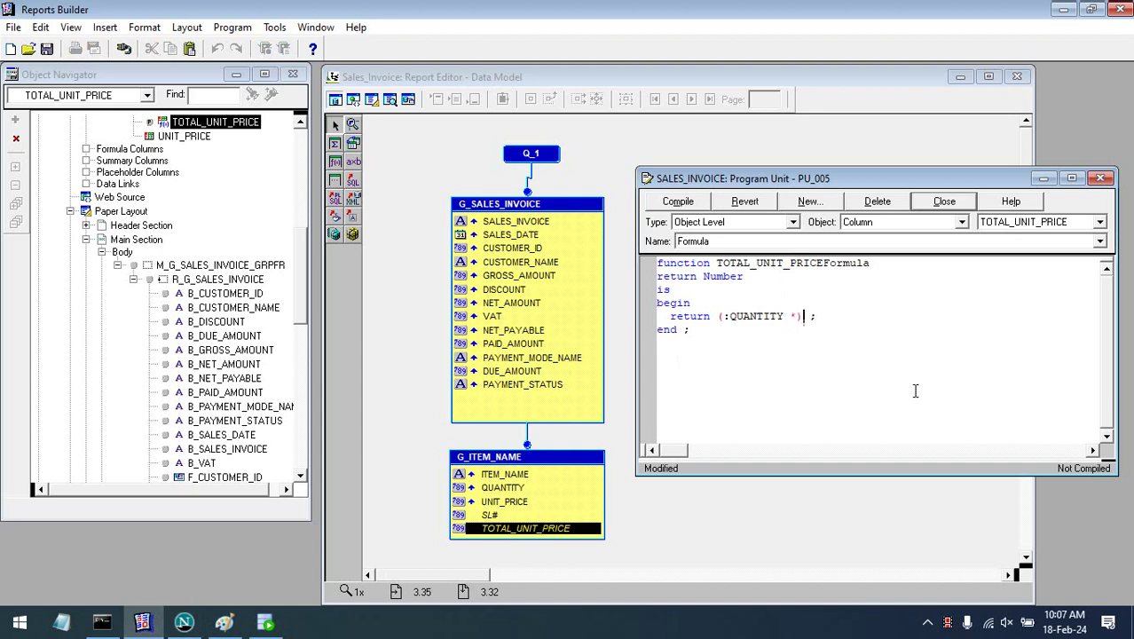
pyautogui.write(' :')
pyautogui.click(266, 623)
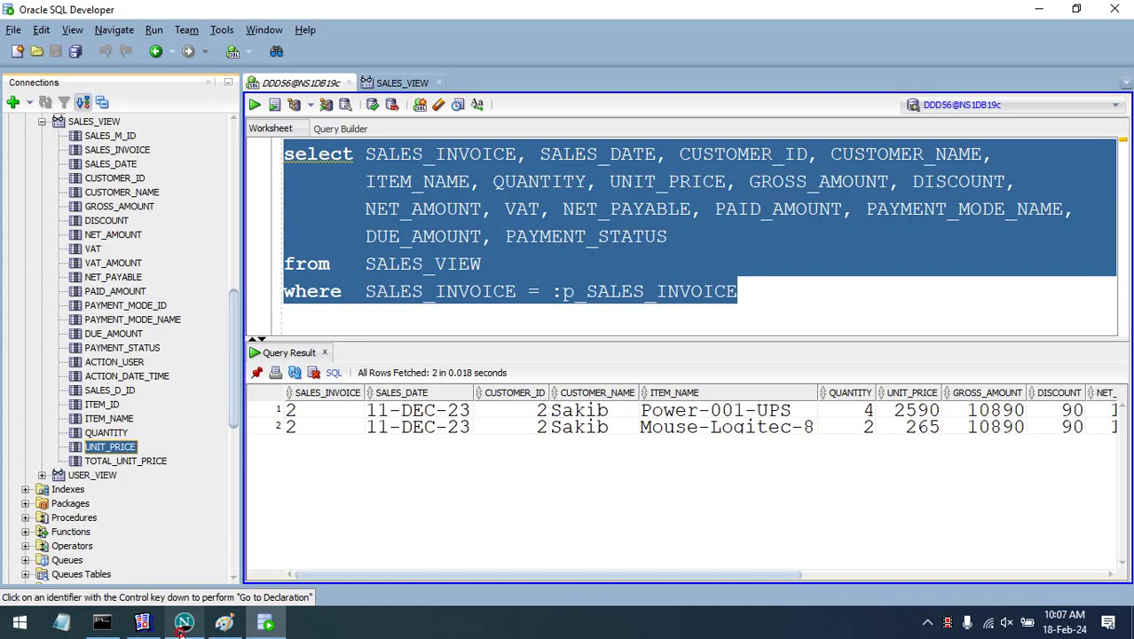
pyautogui.click(185, 623)
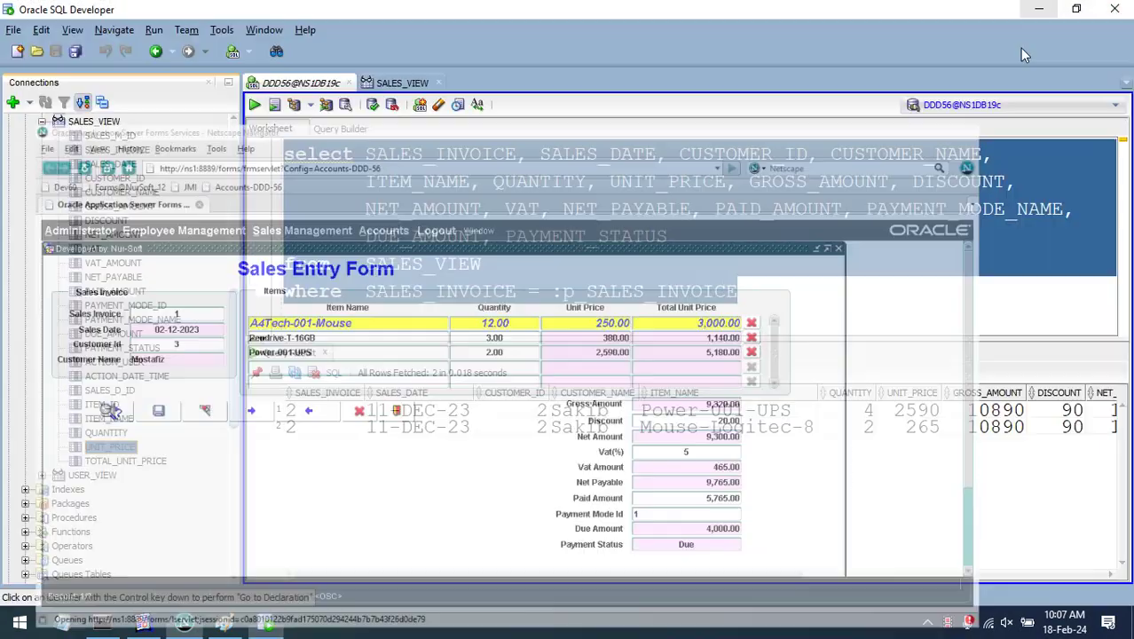
pyautogui.click(1039, 9)
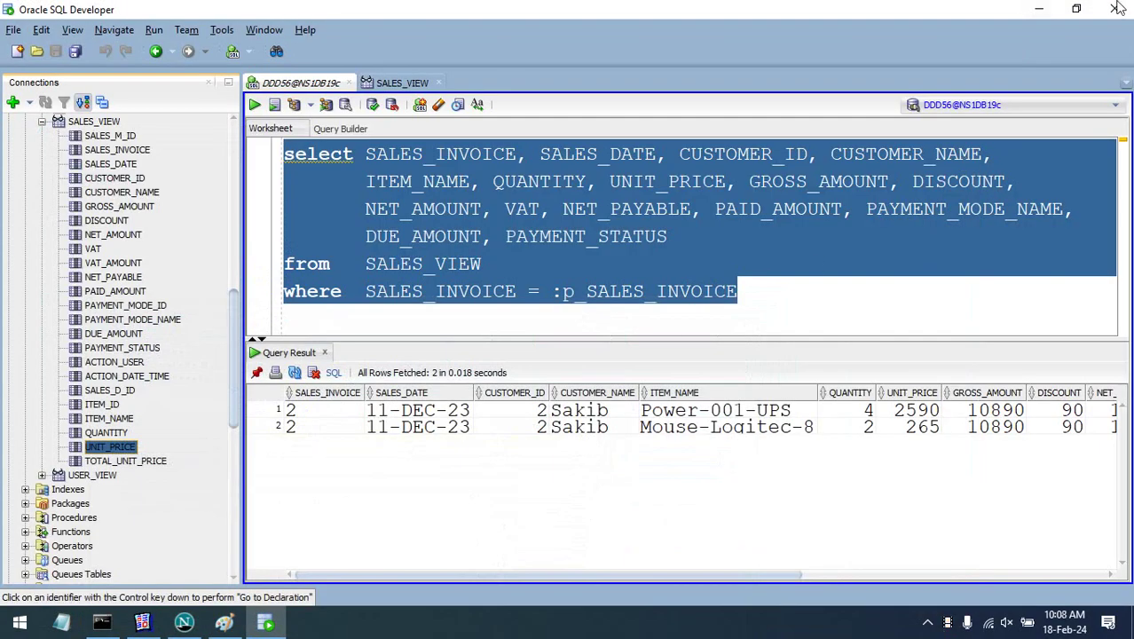
pyautogui.click(1038, 9)
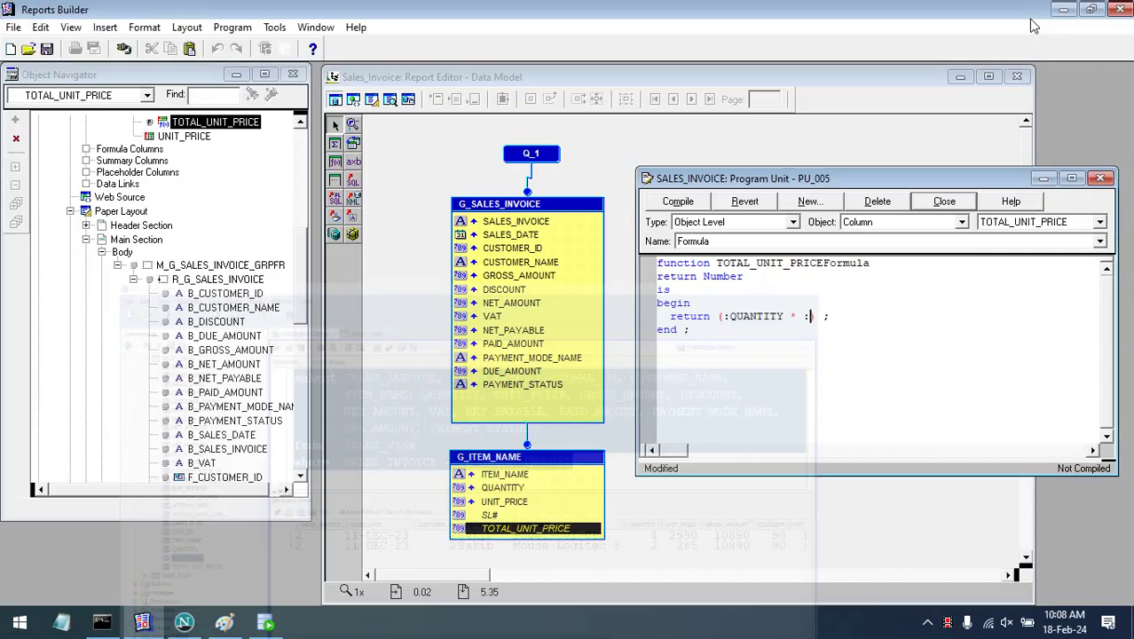
pyautogui.write('UNIT_PRICE')
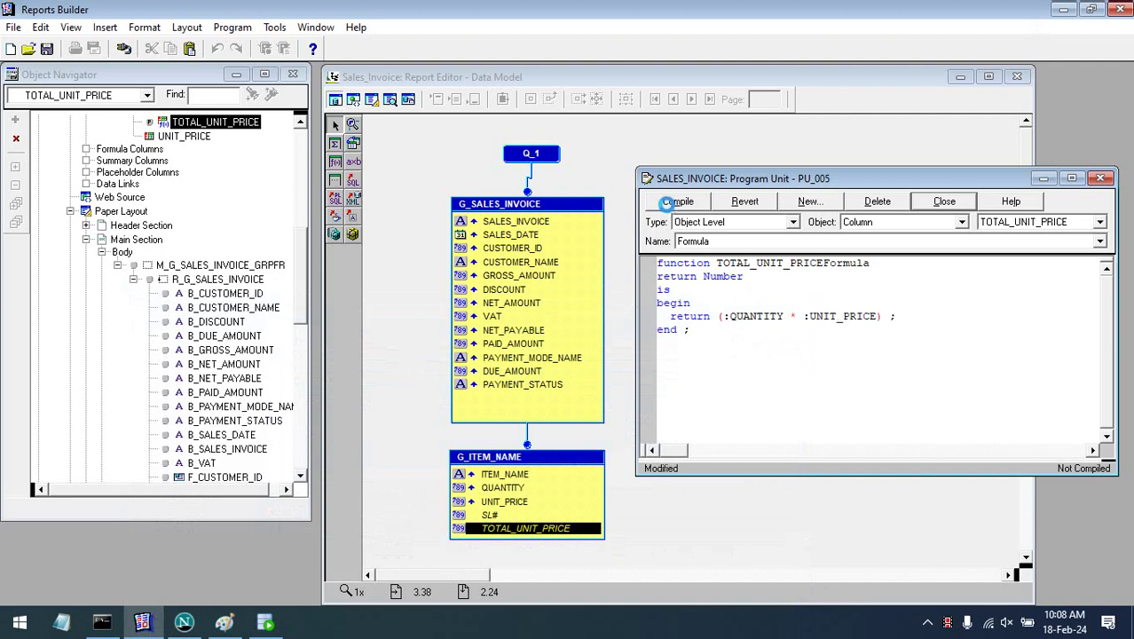
pyautogui.click(667, 201)
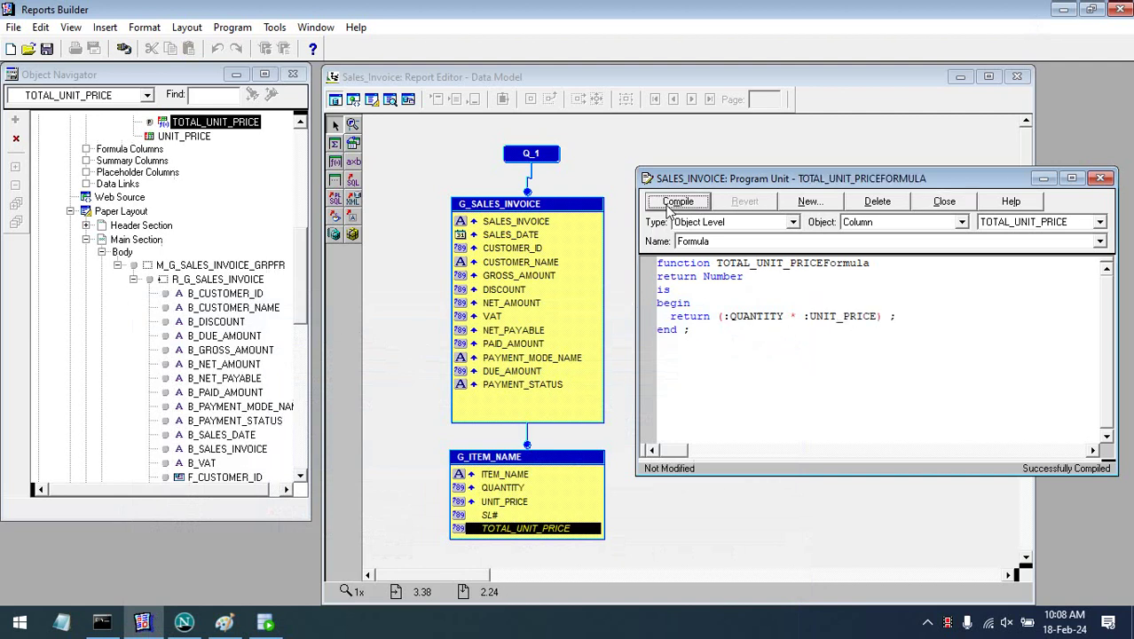
# - Rewrite the formula as nvl(:QUANTITY, 1) * nvl(:UNIT_PRICE, 0) and compile it
pyautogui.click(726, 316)
pyautogui.write('nvl')
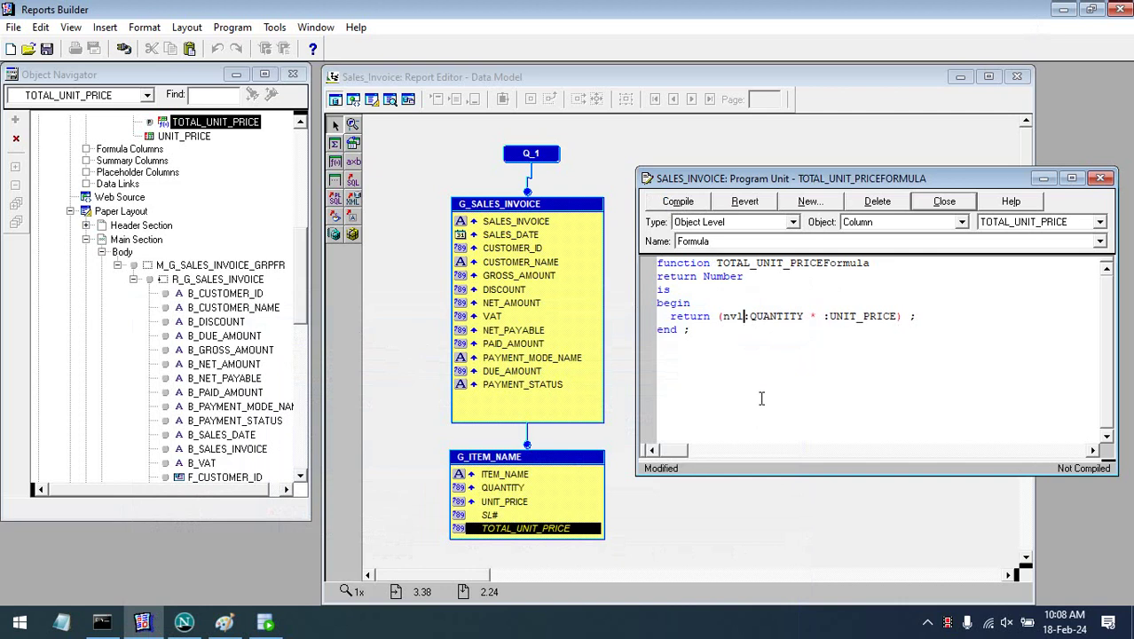
pyautogui.write('(')
pyautogui.click(809, 317)
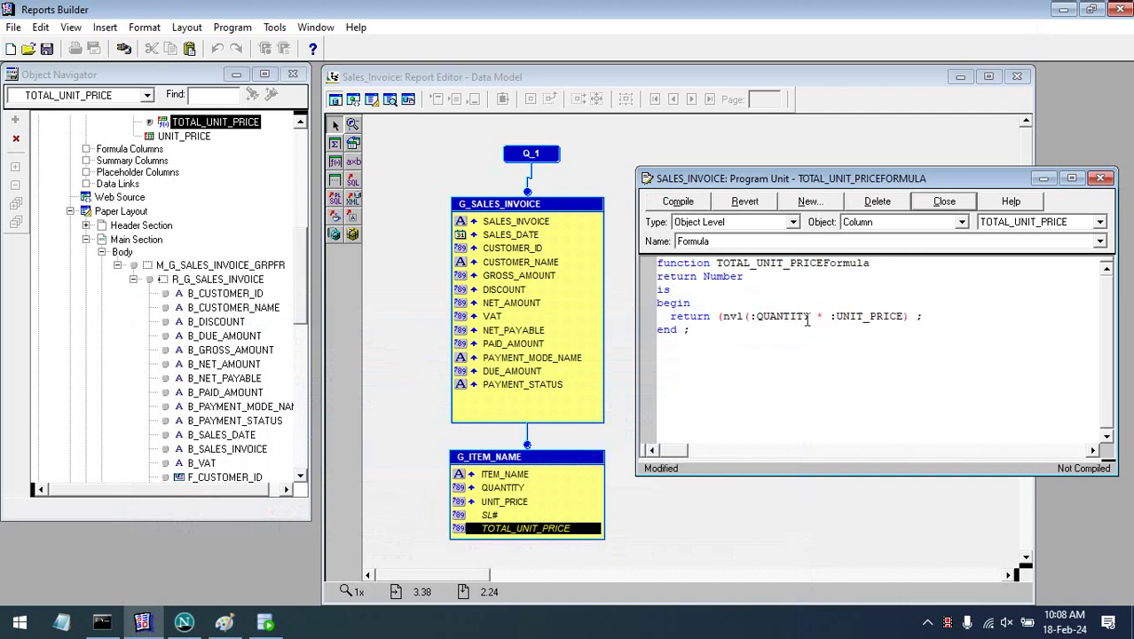
pyautogui.write(', 1')
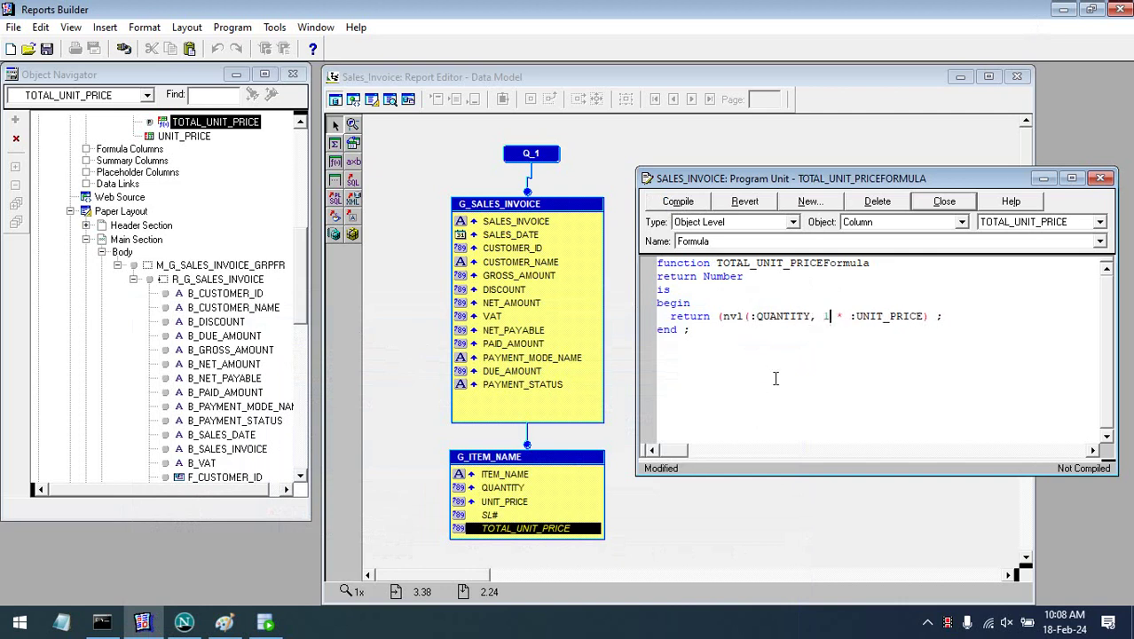
pyautogui.write(')')
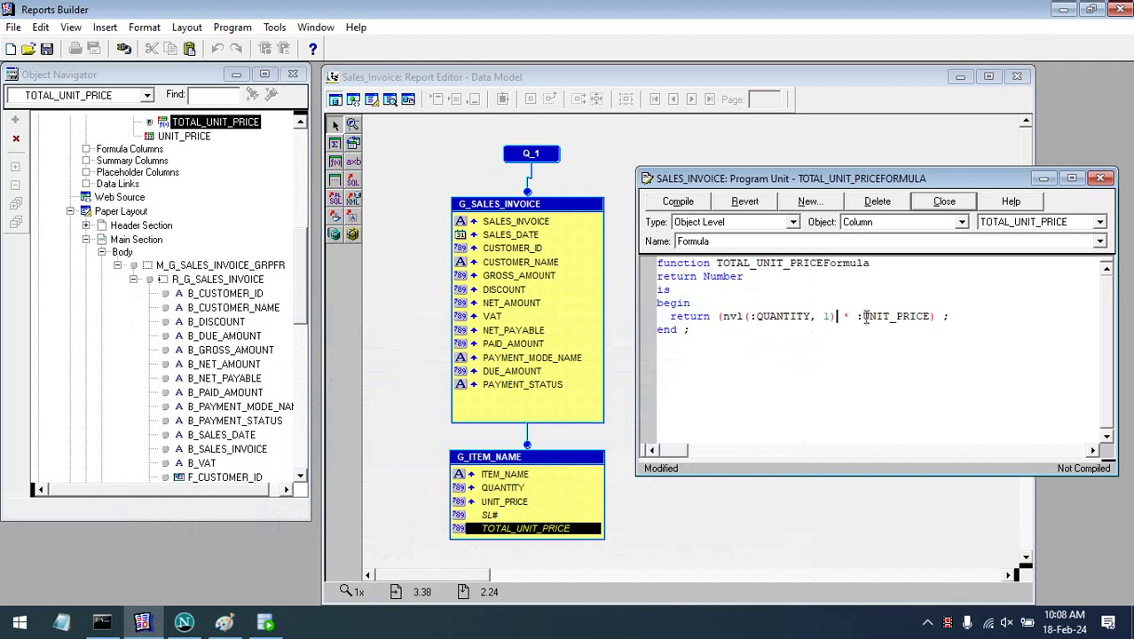
pyautogui.click(858, 316)
pyautogui.write('nvl(')
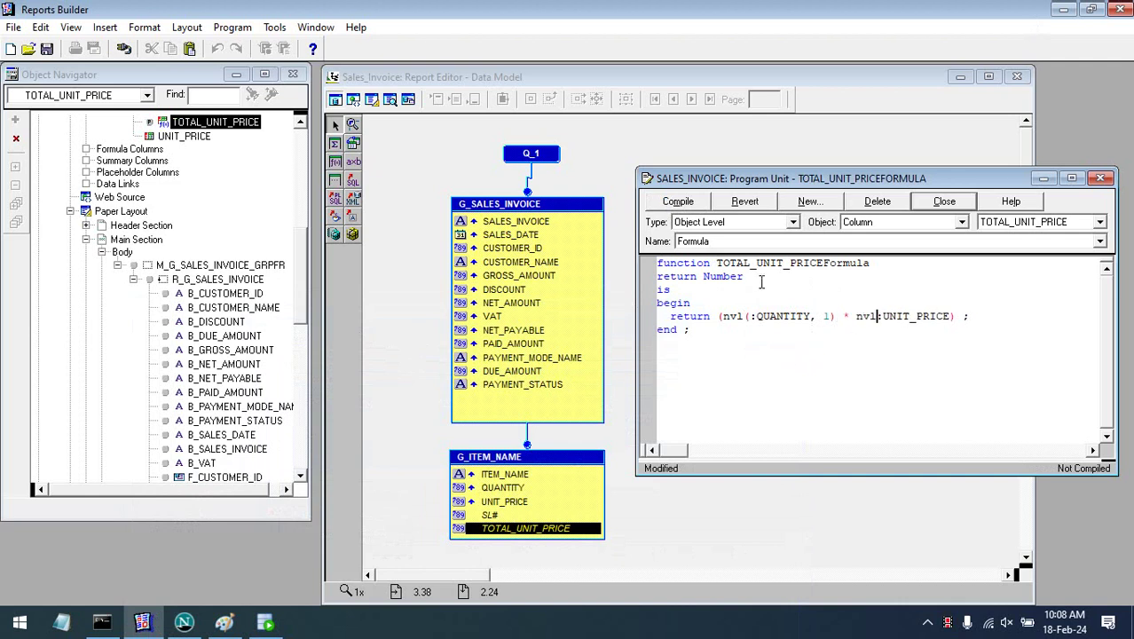
pyautogui.press('Right')
pyautogui.press('Right')
pyautogui.press('Right')
pyautogui.press('Right')
pyautogui.press('Right')
pyautogui.press('Right')
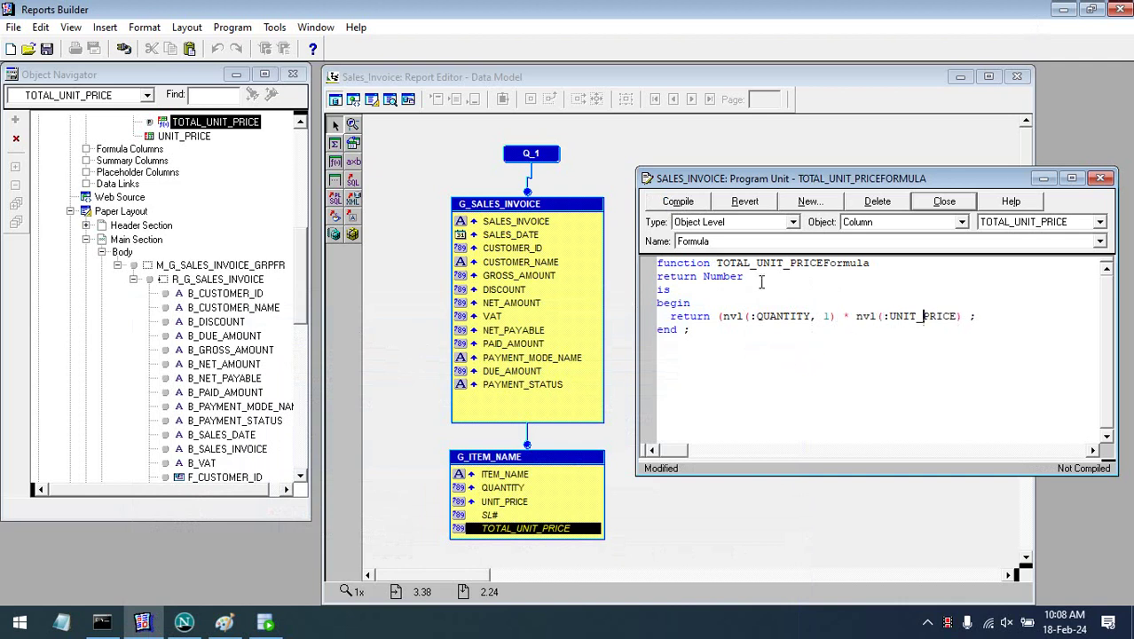
pyautogui.press('Right')
pyautogui.press('Right')
pyautogui.write(', 0)')
pyautogui.click(674, 204)
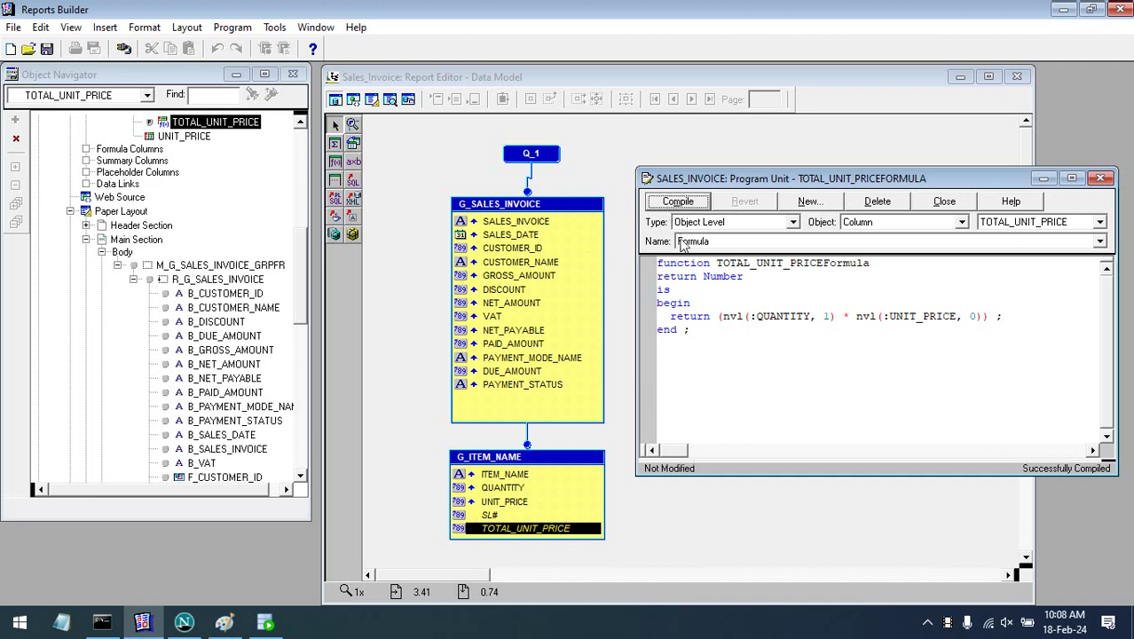
pyautogui.click(676, 203)
# - Close the formula editor and copy the Unit Price header and field into the empty rightmost column
pyautogui.click(1100, 178)
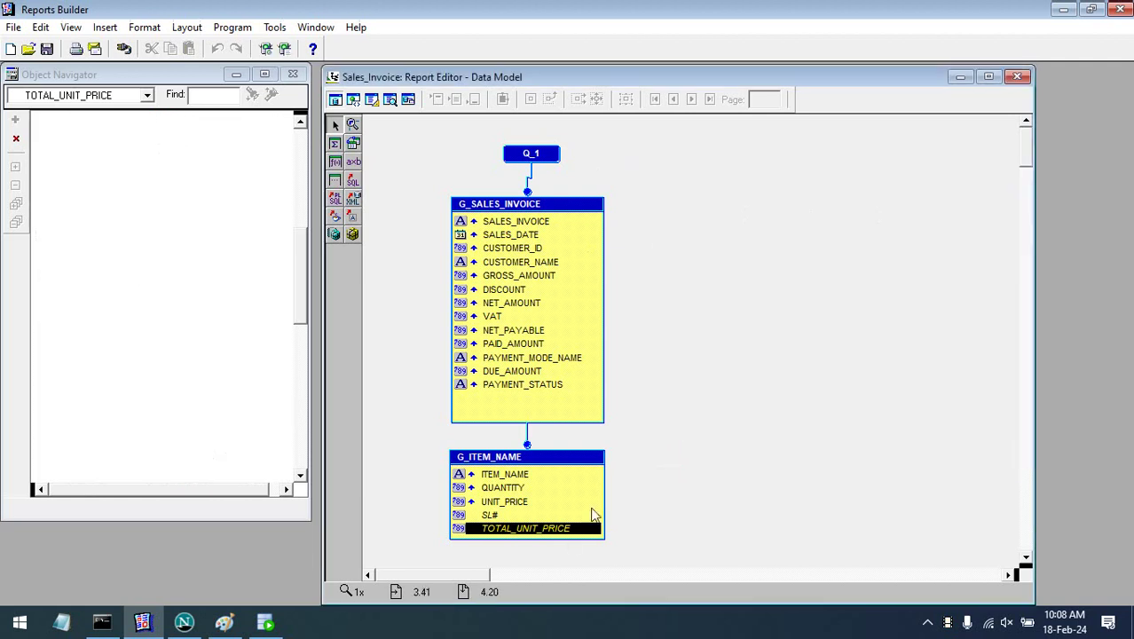
pyautogui.click(568, 535)
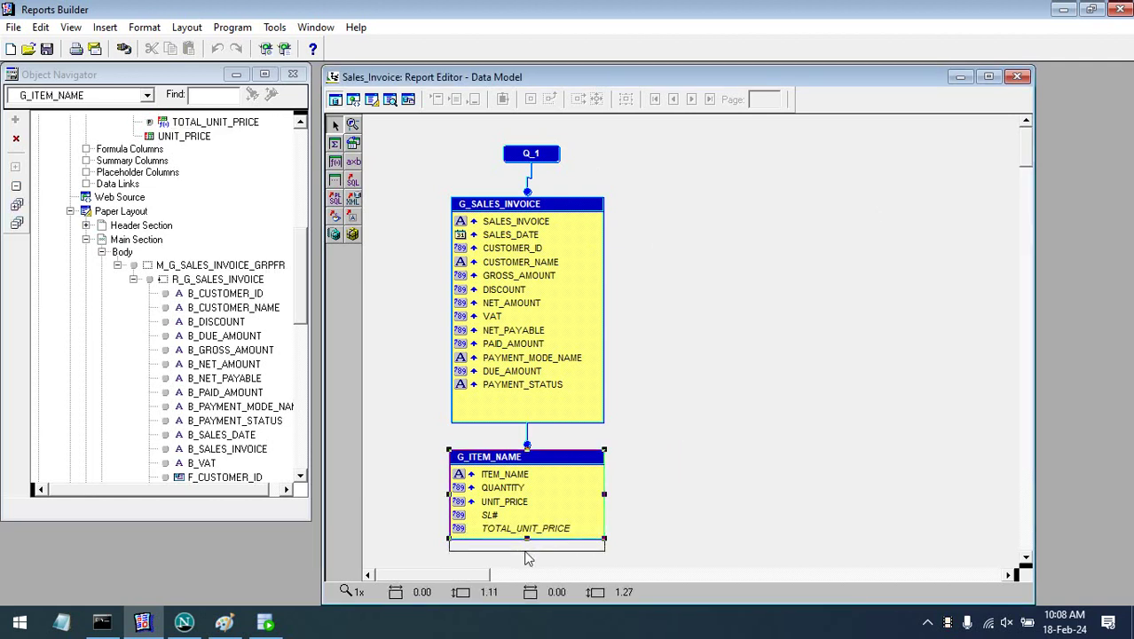
pyautogui.click(396, 283)
pyautogui.doubleClick(388, 78)
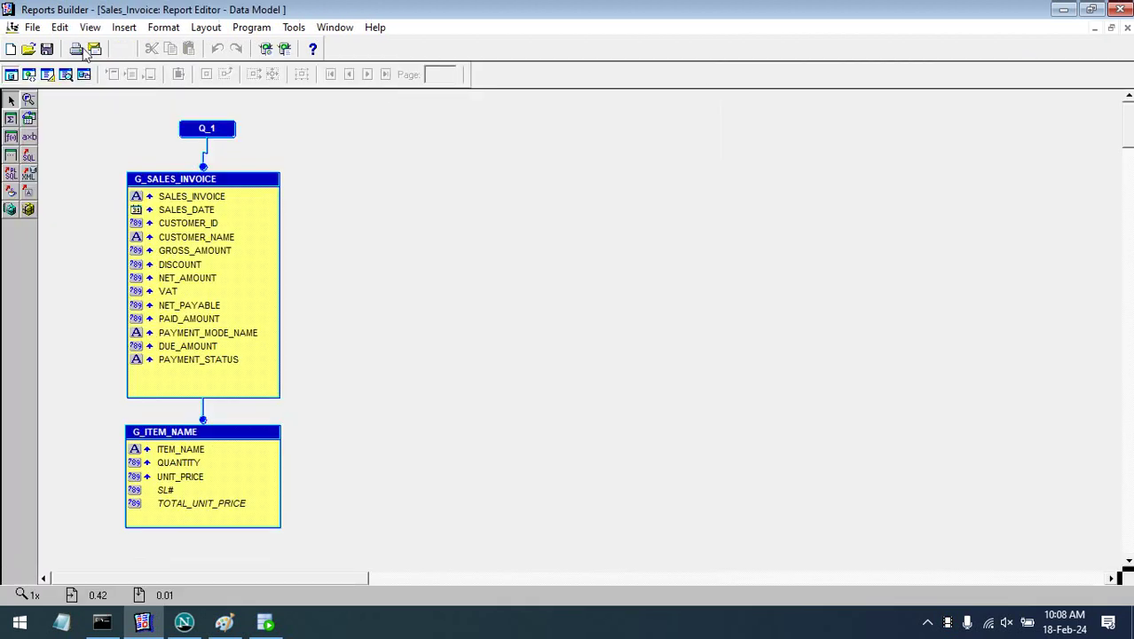
pyautogui.click(47, 73)
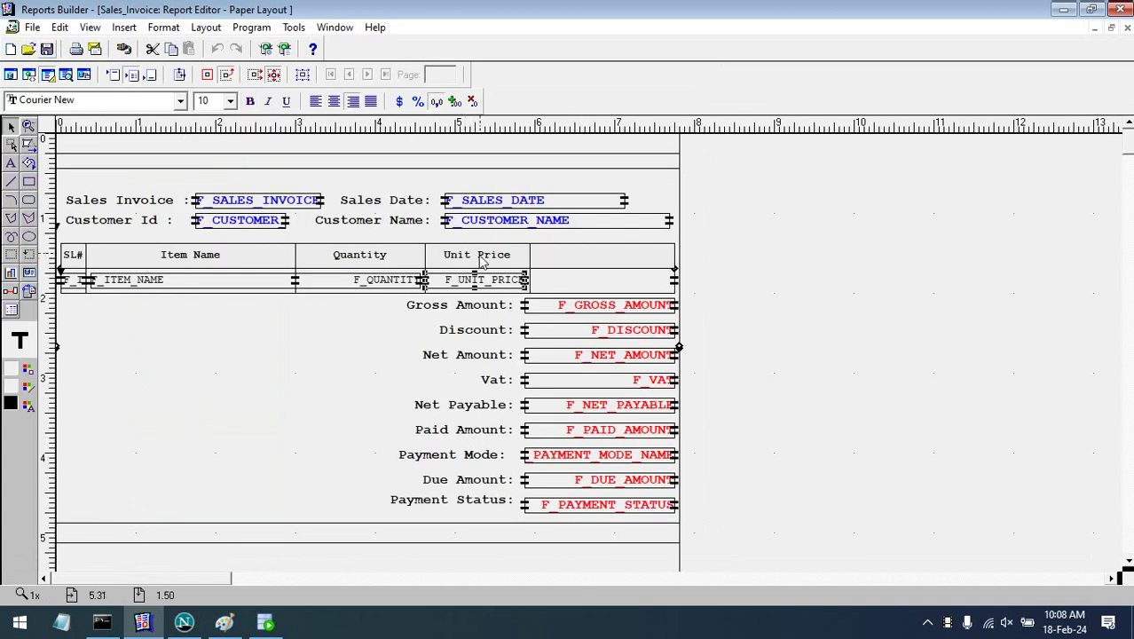
pyautogui.moveTo(480, 261); pyautogui.dragTo(645, 302)
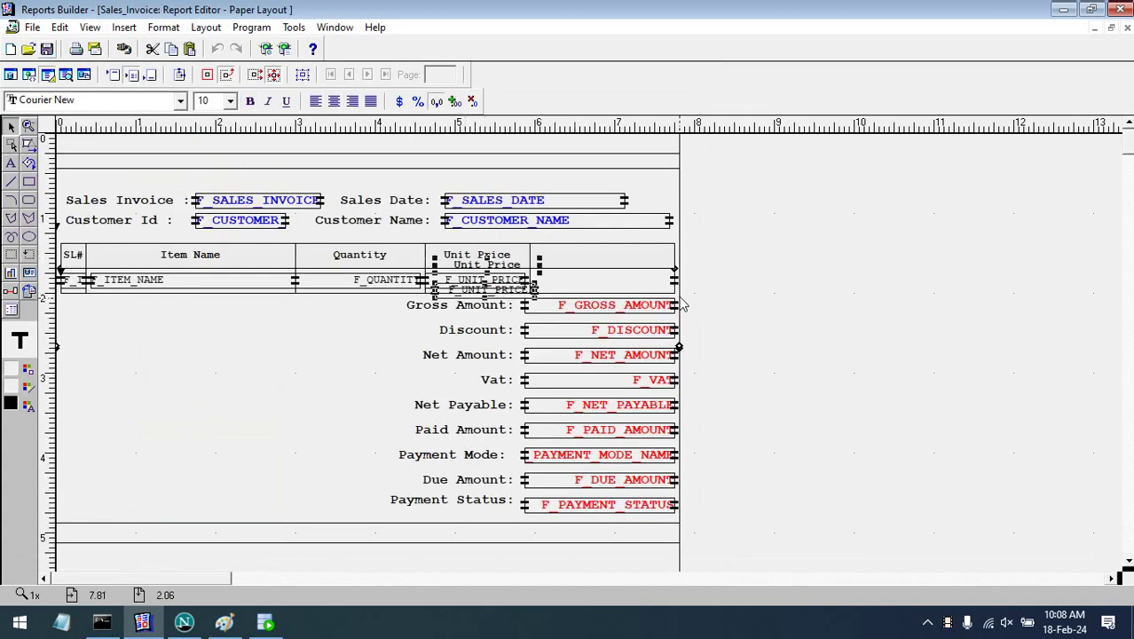
pyautogui.press('Up')
pyautogui.press('Up')
pyautogui.press('Up')
pyautogui.press('Right')
pyautogui.press('Right')
pyautogui.press('Right')
pyautogui.press('Right')
pyautogui.press('Right')
pyautogui.press('Right')
pyautogui.press('Right')
pyautogui.press('Right')
pyautogui.press('Right')
pyautogui.press('Right')
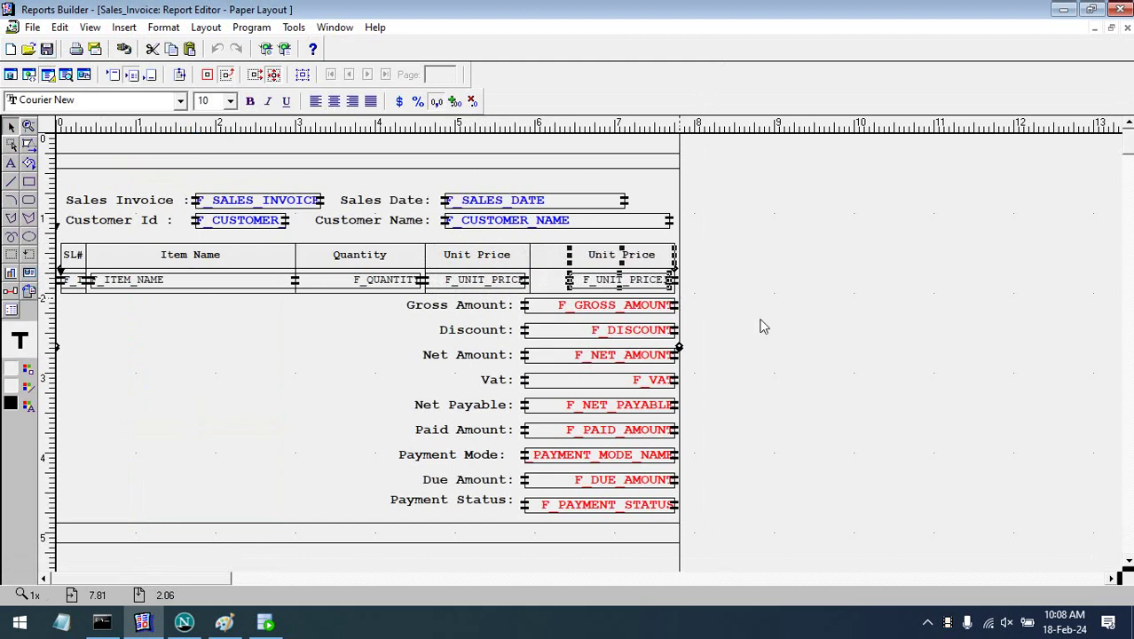
# - Right-align the copied F_UNIT_PRICE field and widen the new header and field leftward
pyautogui.click(714, 296)
pyautogui.click(644, 284)
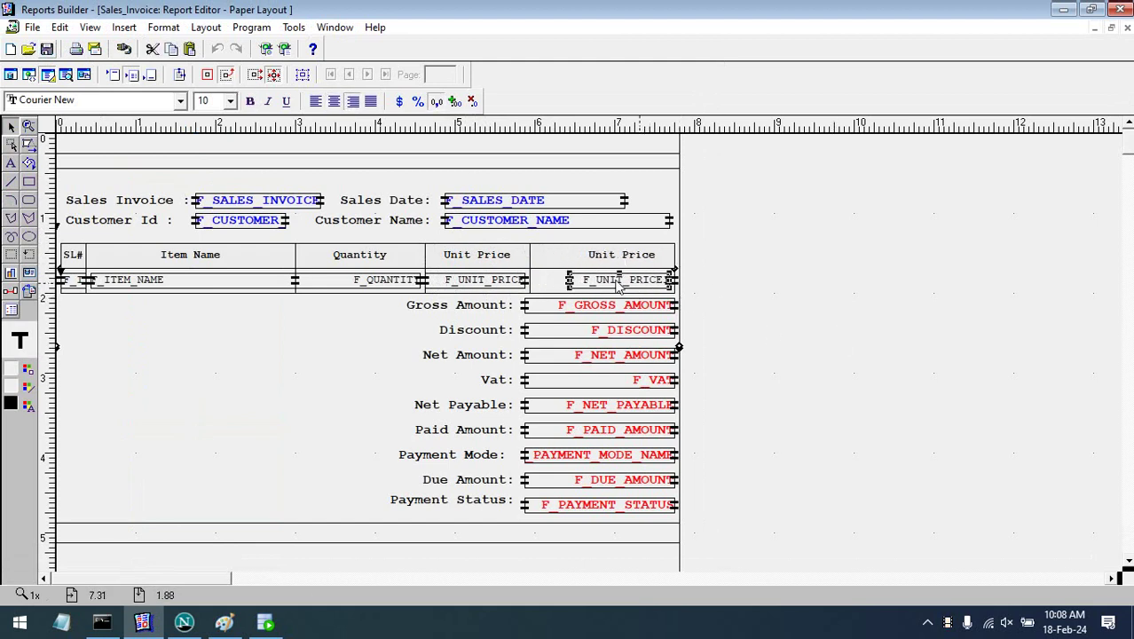
pyautogui.keyDown('shift'); pyautogui.click(615, 257); pyautogui.keyUp('shift')
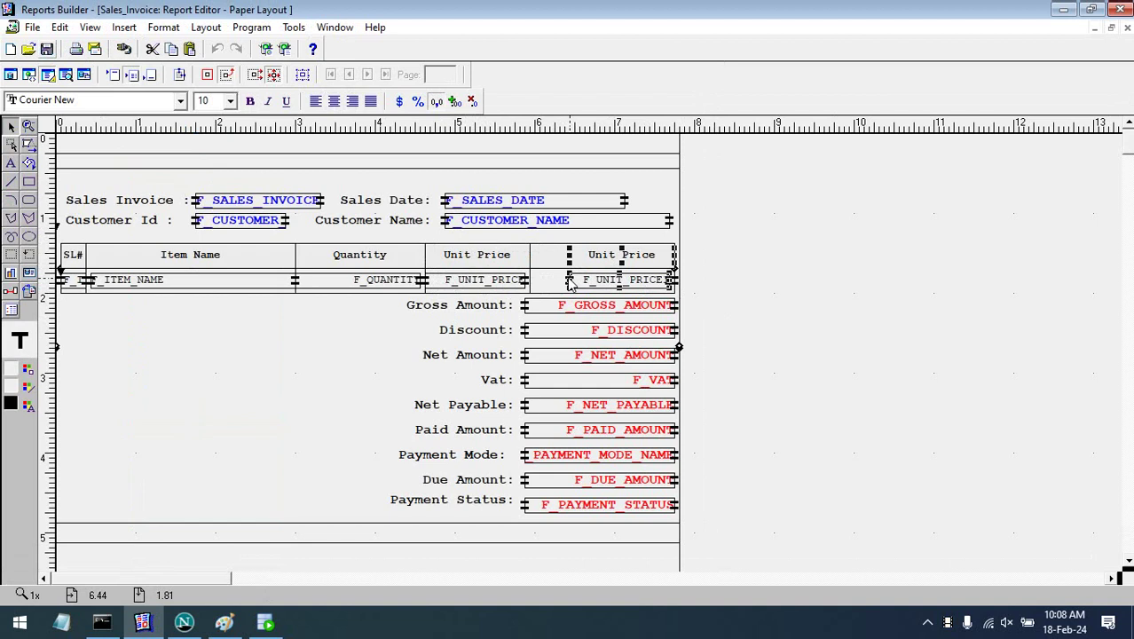
pyautogui.click(541, 282)
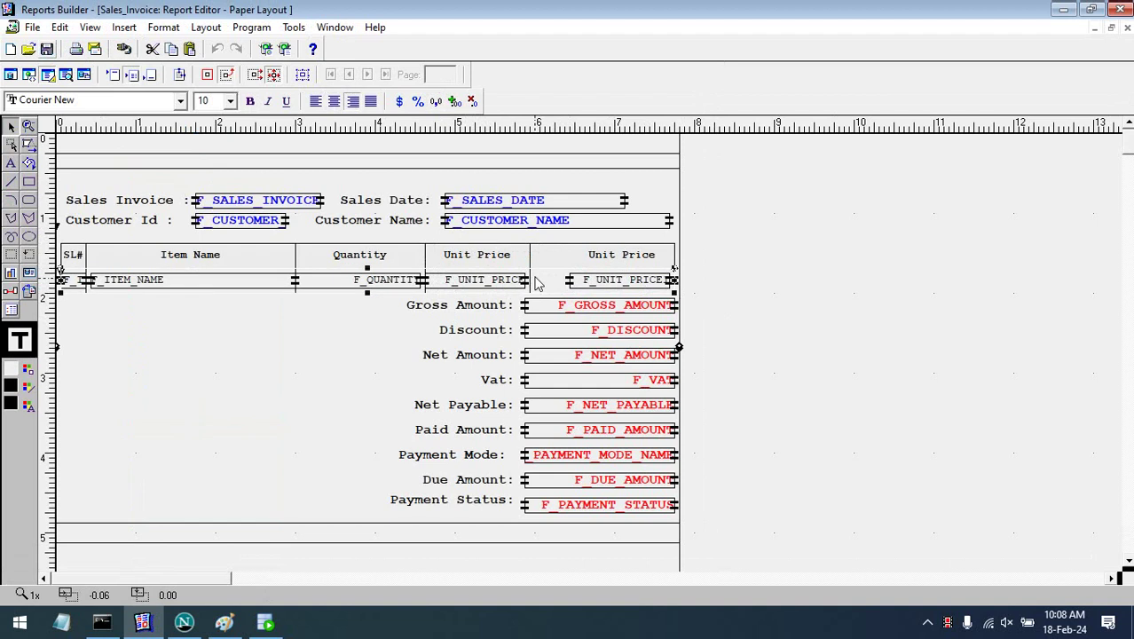
pyautogui.click(591, 282)
pyautogui.keyDown('shift'); pyautogui.click(614, 261); pyautogui.keyUp('shift')
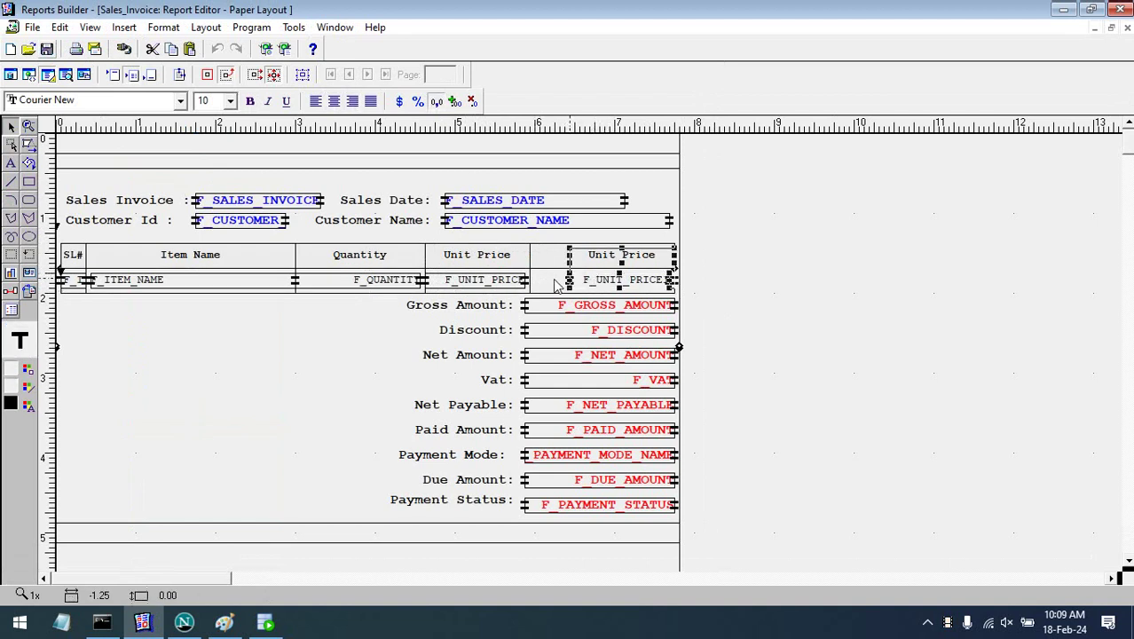
pyautogui.moveTo(556, 282); pyautogui.dragTo(530, 282)
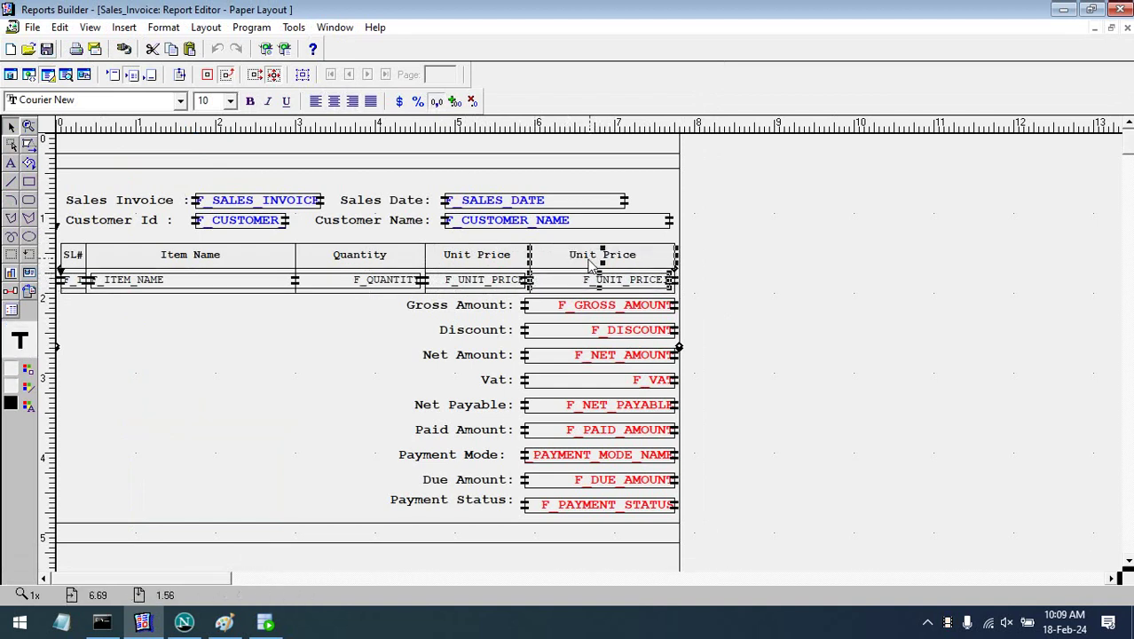
pyautogui.click(594, 257)
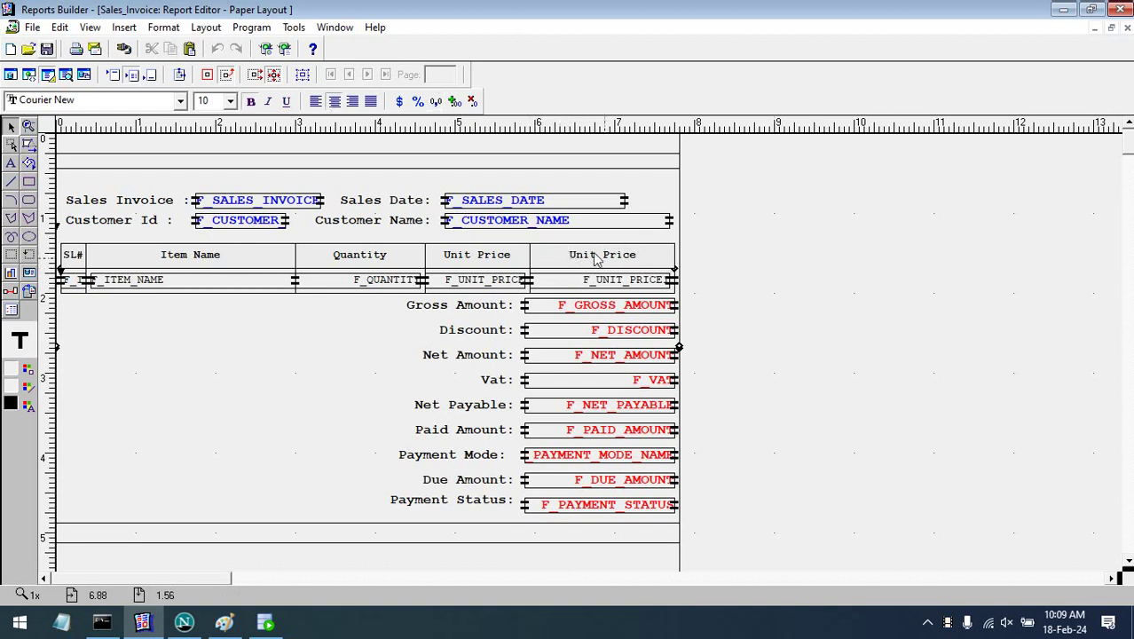
pyautogui.click(597, 257)
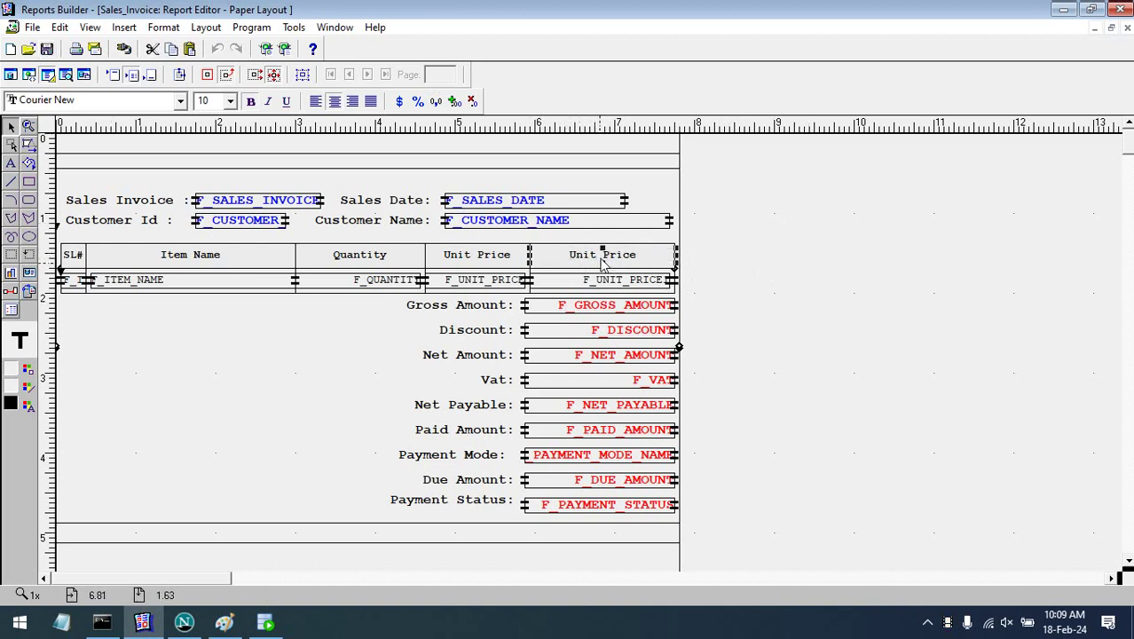
# - Change the new column heading text to Total Unit Price
pyautogui.doubleClick(602, 259)
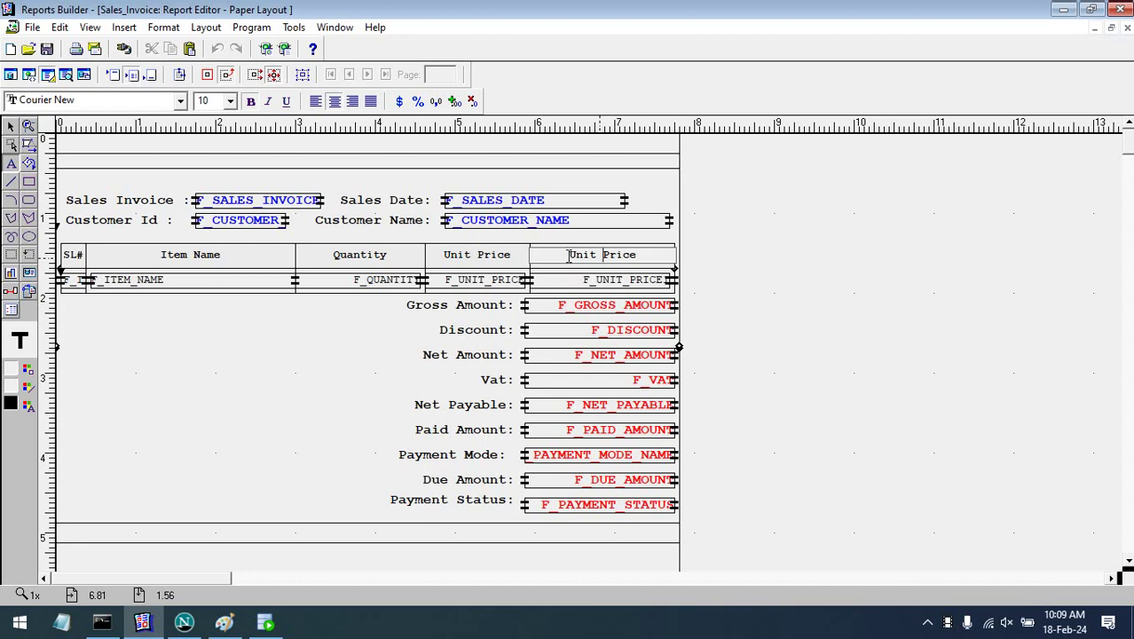
pyautogui.write('Total')
pyautogui.press('BackSpace')
pyautogui.press('BackSpace')
pyautogui.press('BackSpace')
pyautogui.press('BackSpace')
pyautogui.press('BackSpace')
pyautogui.press('BackSpace')
pyautogui.write('Total')
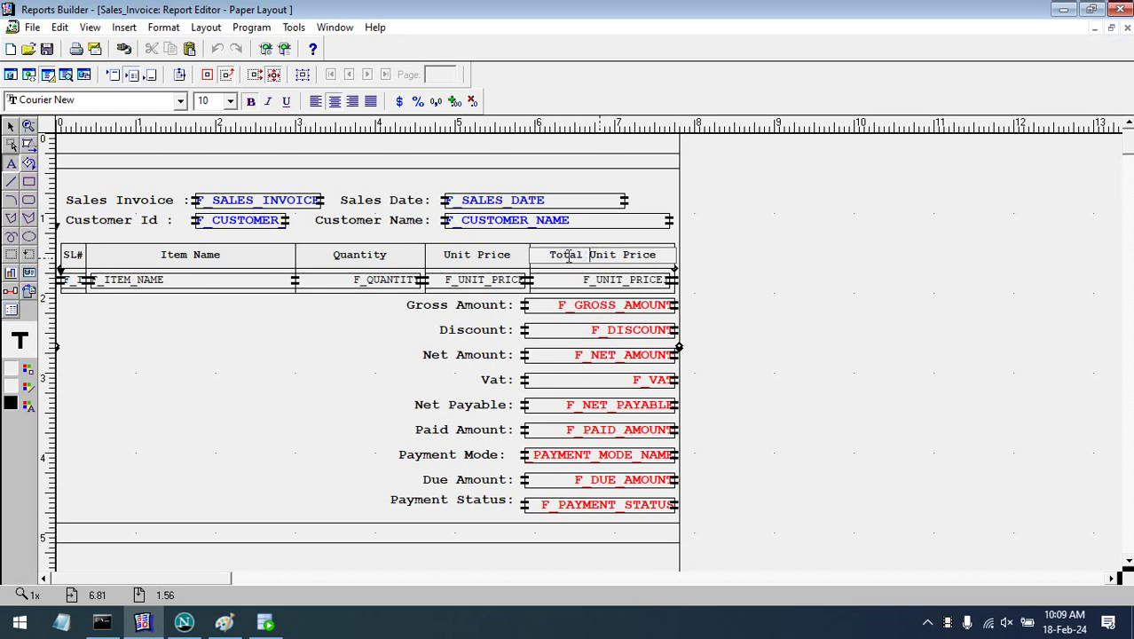
pyautogui.click(825, 263)
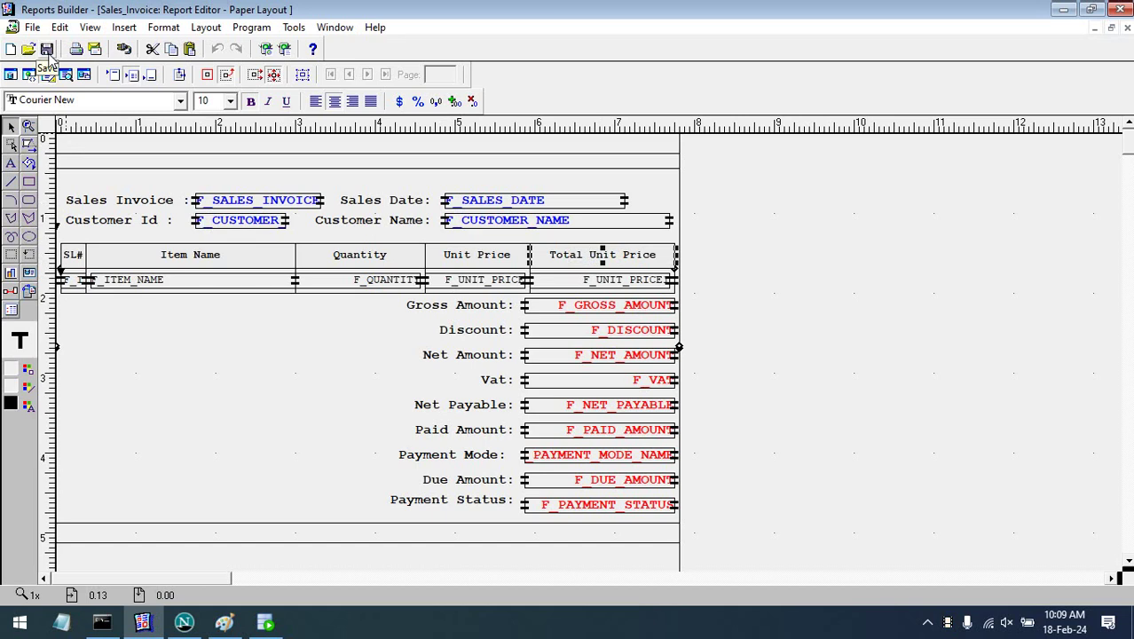
# - Save the report and check the Total Unit Price header selection
pyautogui.click(48, 50)
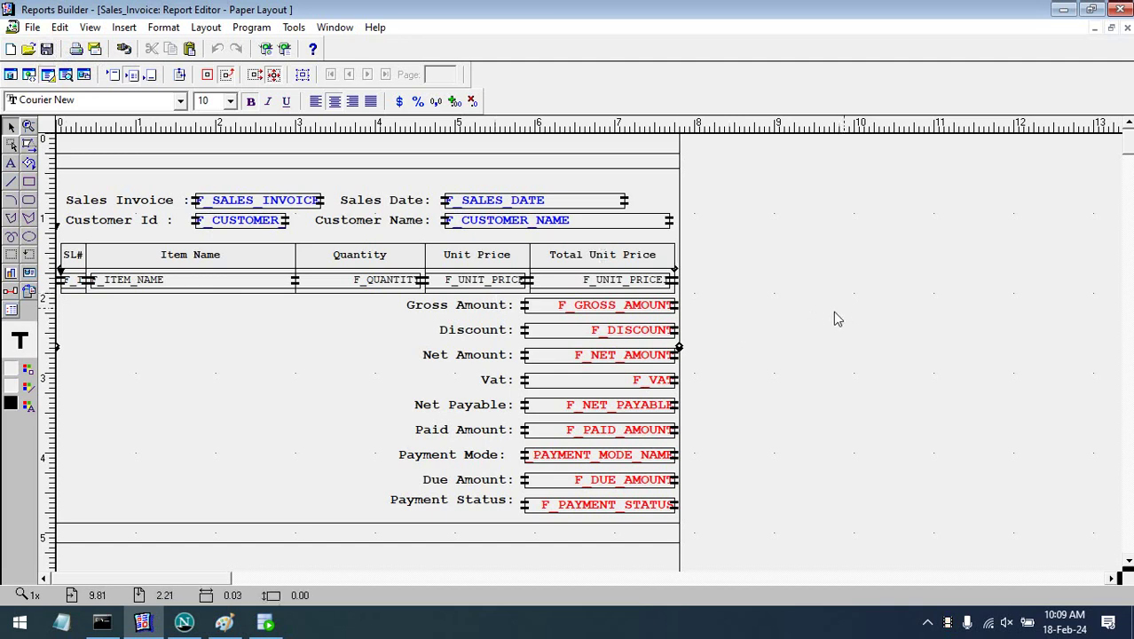
pyautogui.click(656, 267)
pyautogui.click(658, 267)
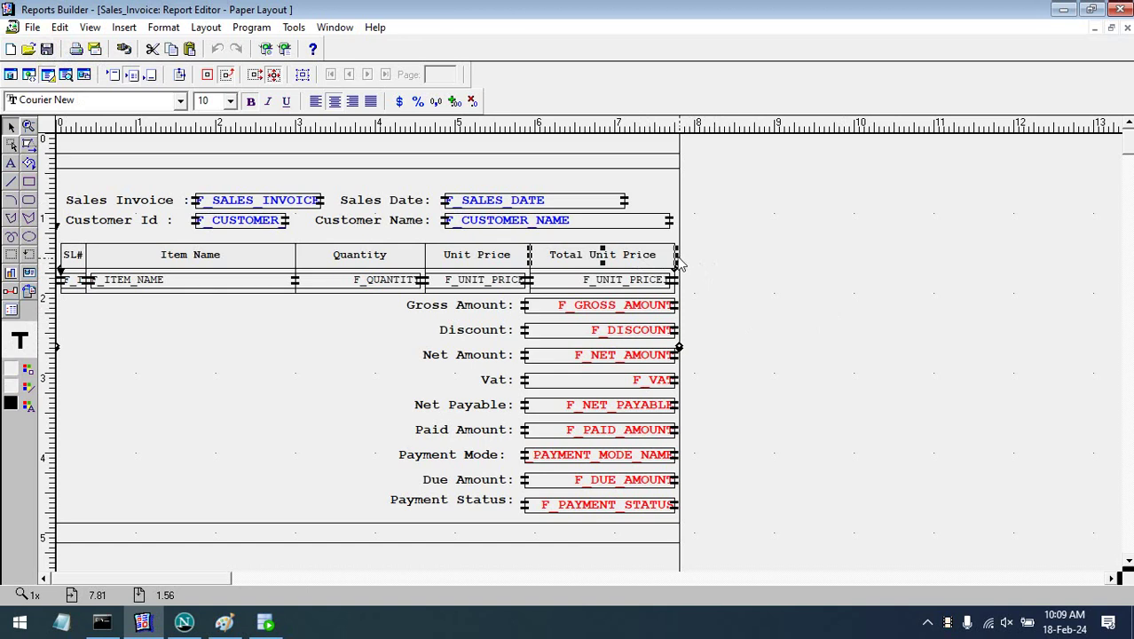
pyautogui.click(712, 261)
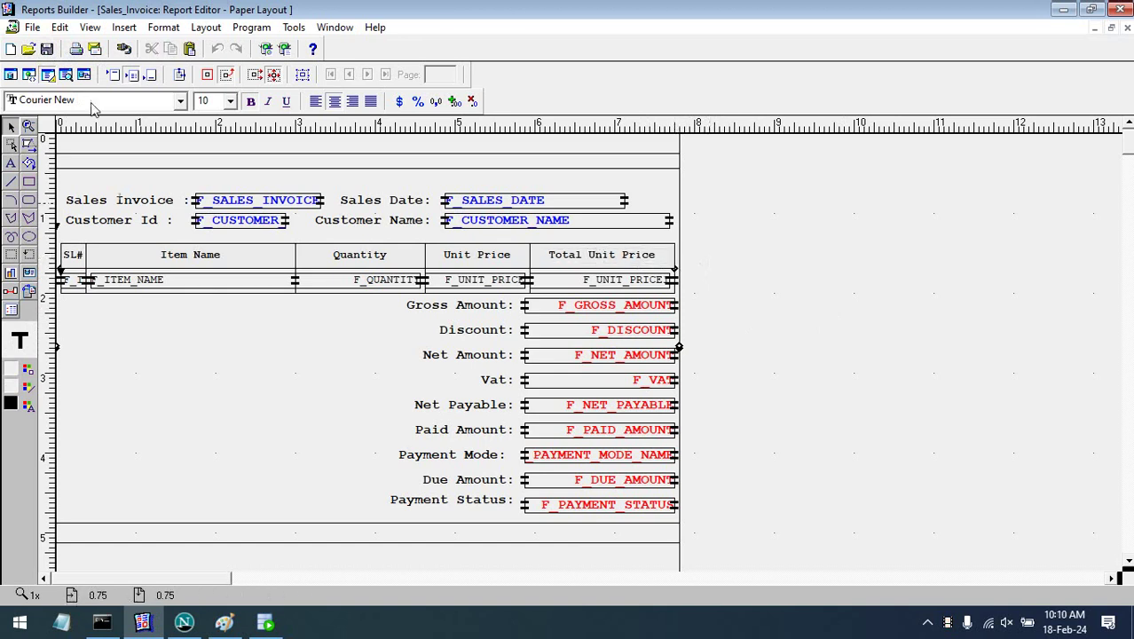
pyautogui.click(67, 75)
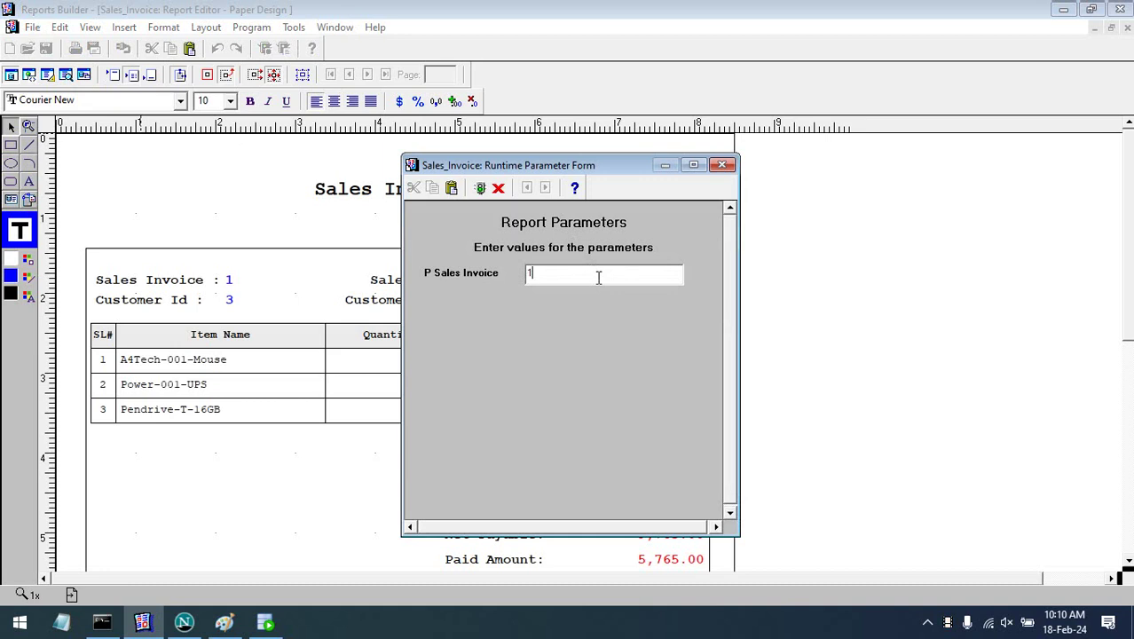
pyautogui.click(598, 278)
pyautogui.write('1')
pyautogui.press('Return')
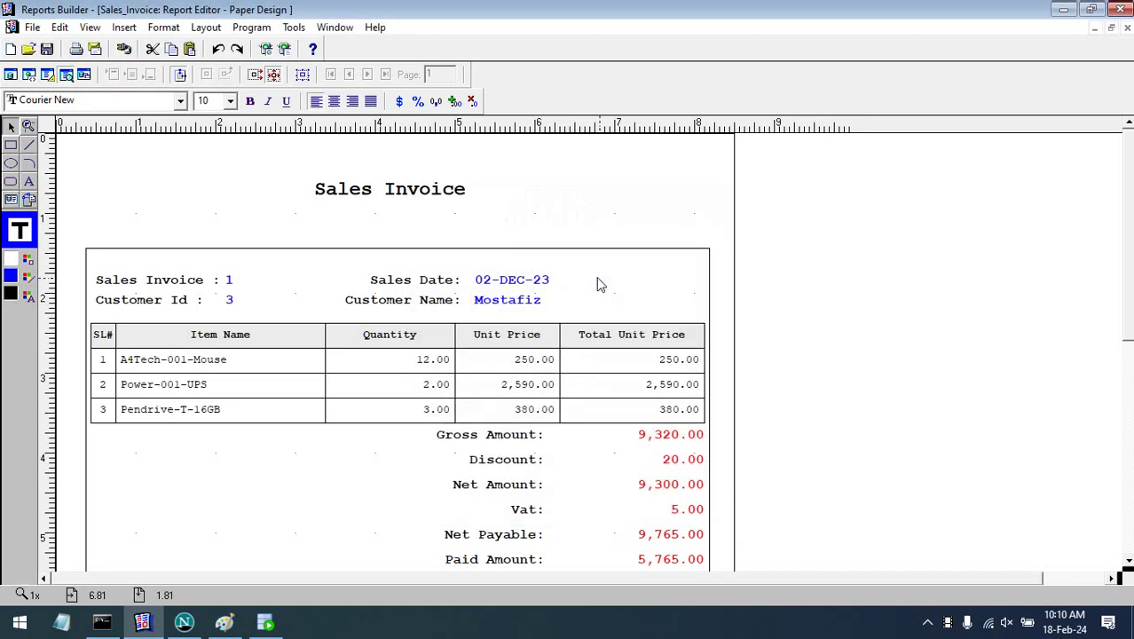
pyautogui.click(444, 367)
pyautogui.click(525, 368)
pyautogui.click(641, 367)
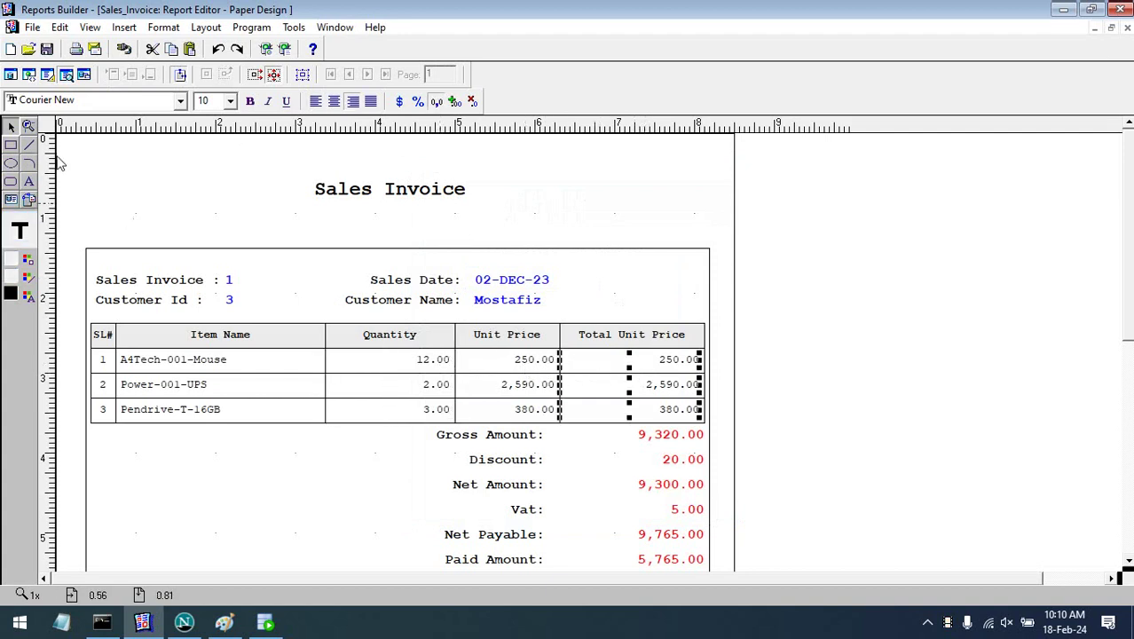
pyautogui.click(48, 75)
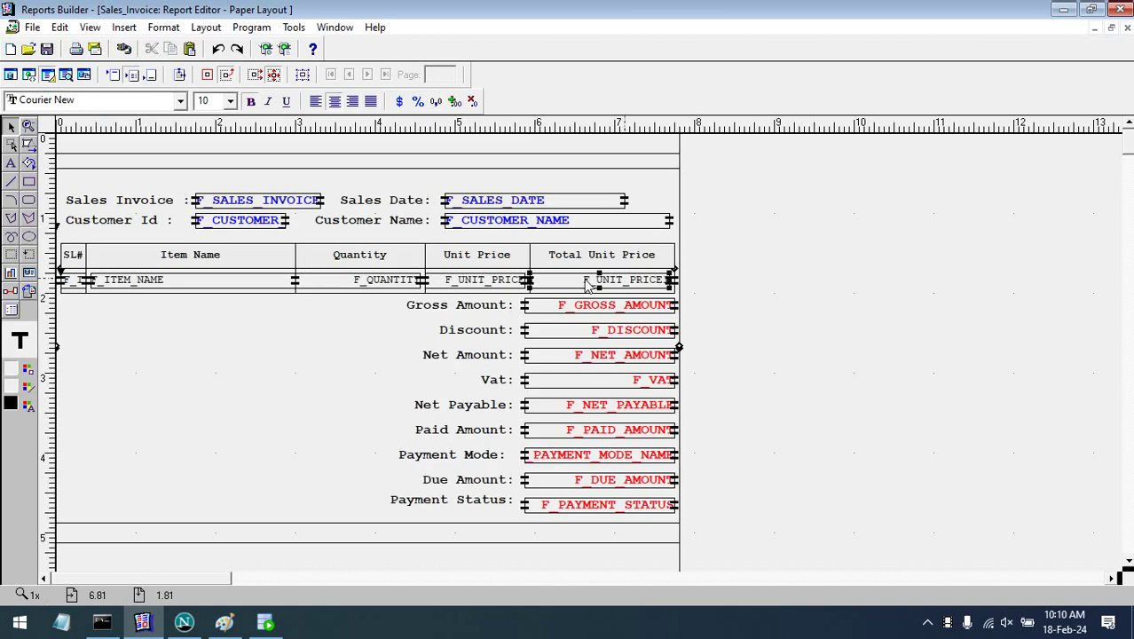
# - Set the F_UNIT_PRICE1 field's Source to TOTAL_UNIT_PRICE and close its Property Inspector
pyautogui.click(585, 279)
pyautogui.doubleClick(586, 279)
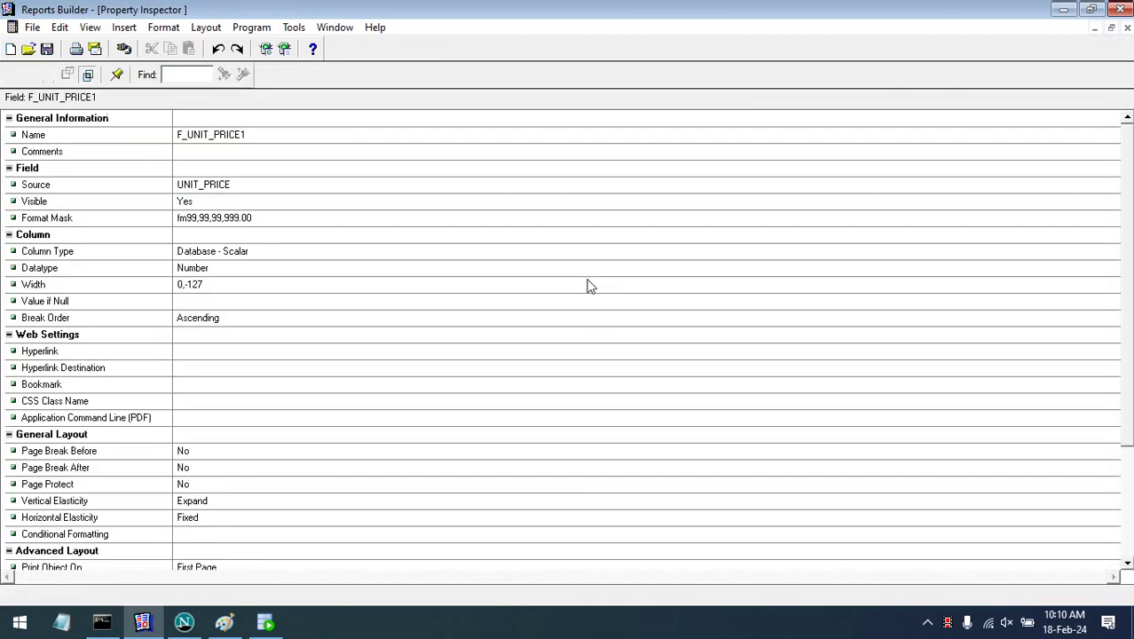
pyautogui.click(266, 189)
pyautogui.click(265, 187)
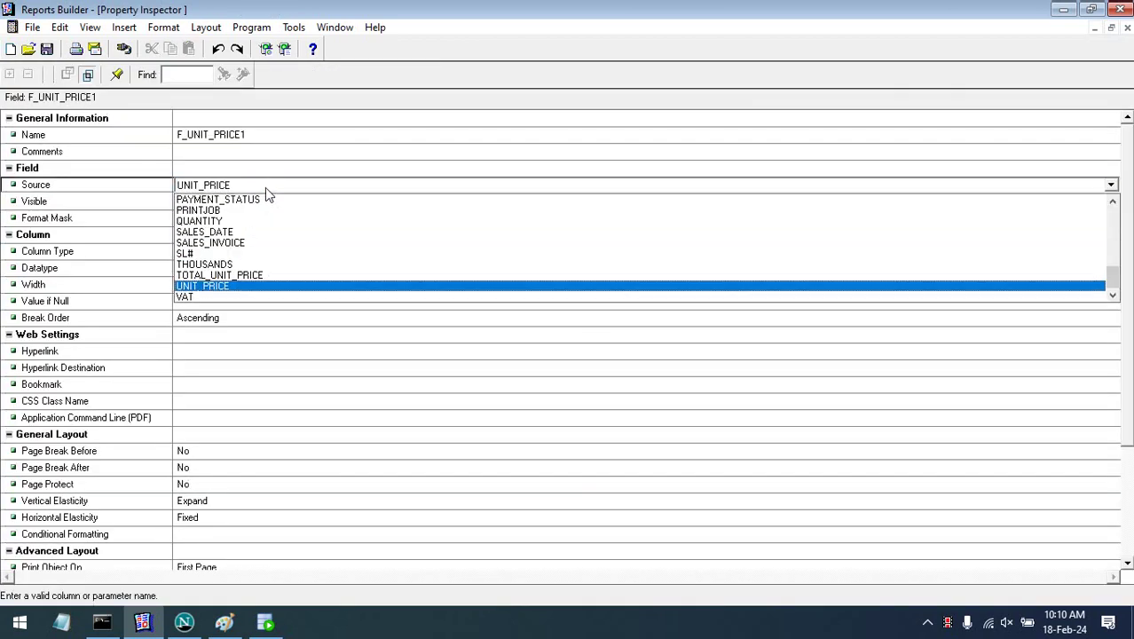
pyautogui.click(248, 277)
pyautogui.click(267, 315)
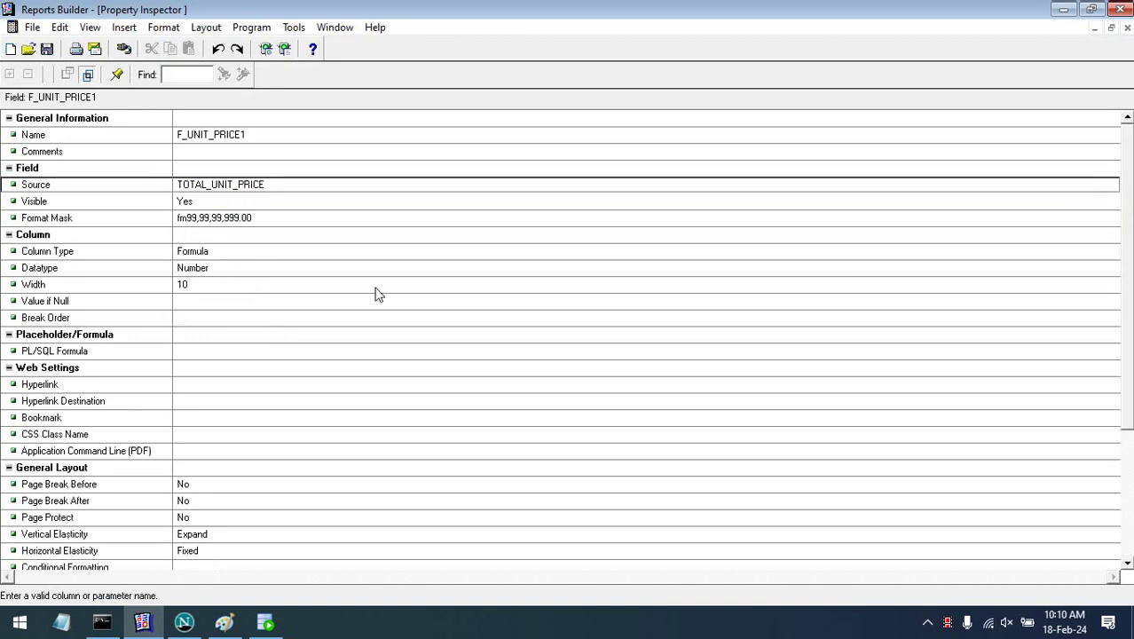
pyautogui.click(1126, 27)
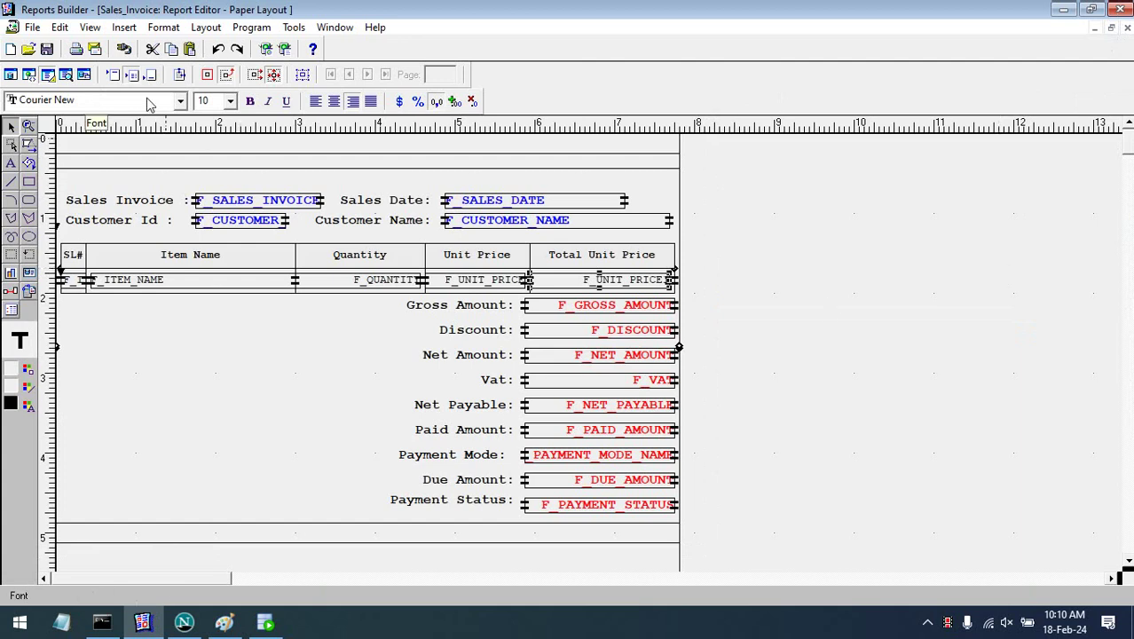
# - Preview the invoice and confirm Total Unit Price shows 3,000.00, 5,180.00 and 1,140.00
pyautogui.click(65, 76)
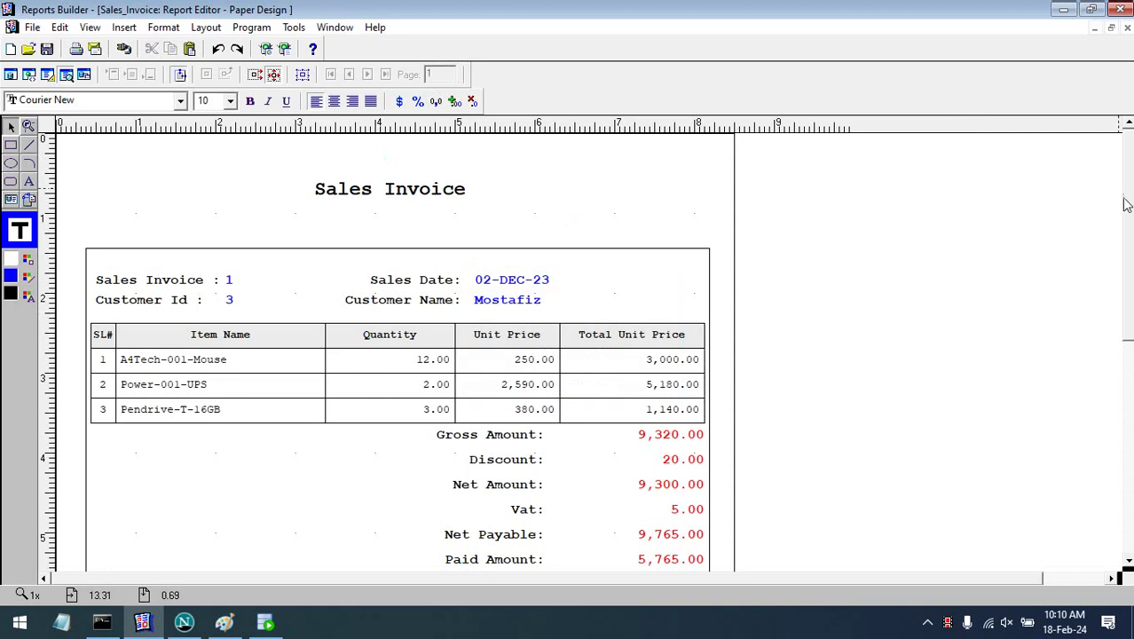
pyautogui.scroll(-5, 1126, 204)
pyautogui.scroll(2, 1125, 282)
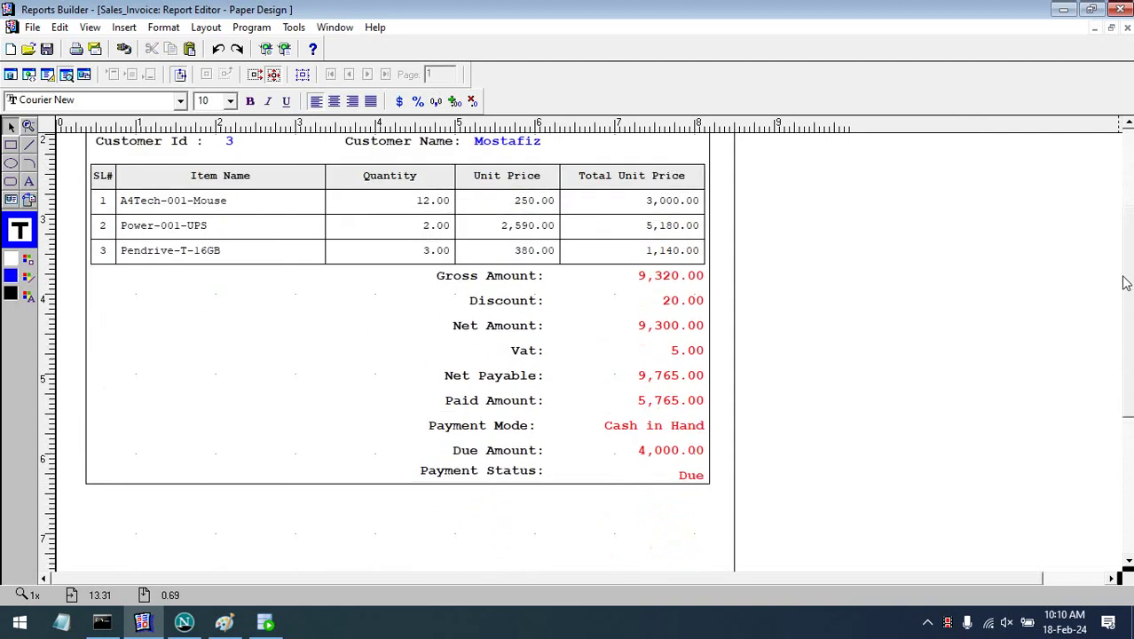
pyautogui.scroll(1, 1129, 230)
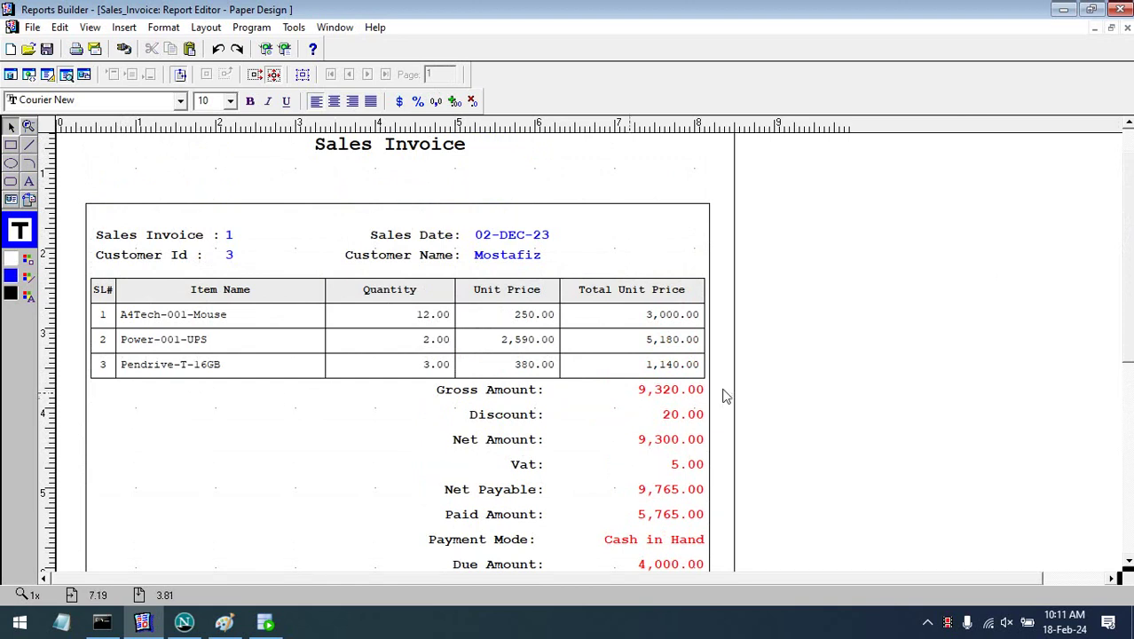
pyautogui.scroll(-3, 1125, 289)
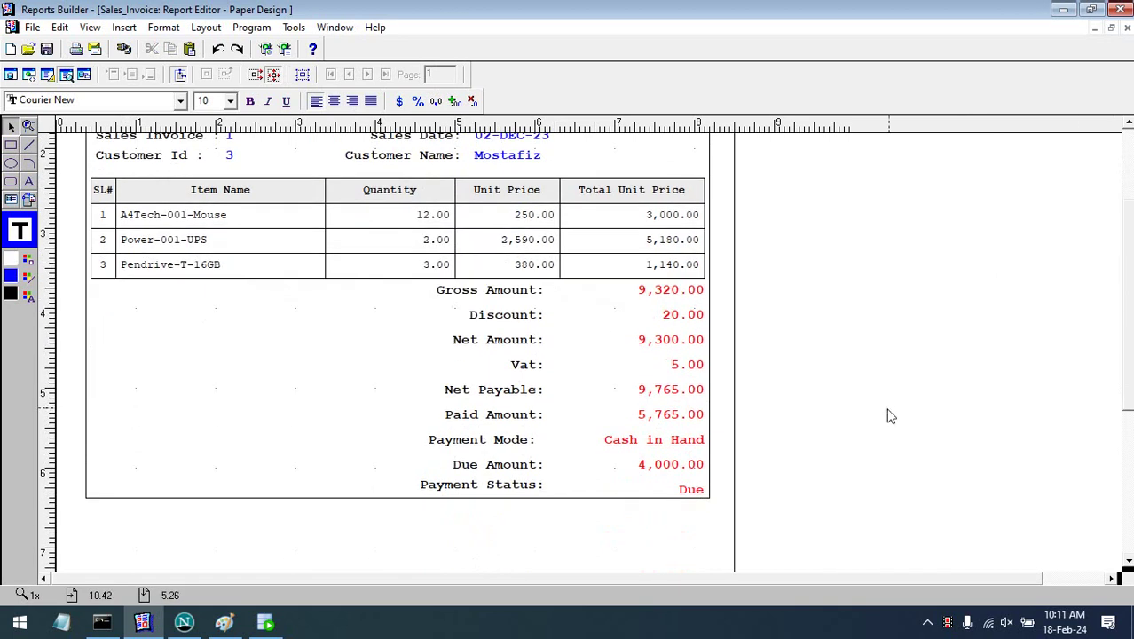
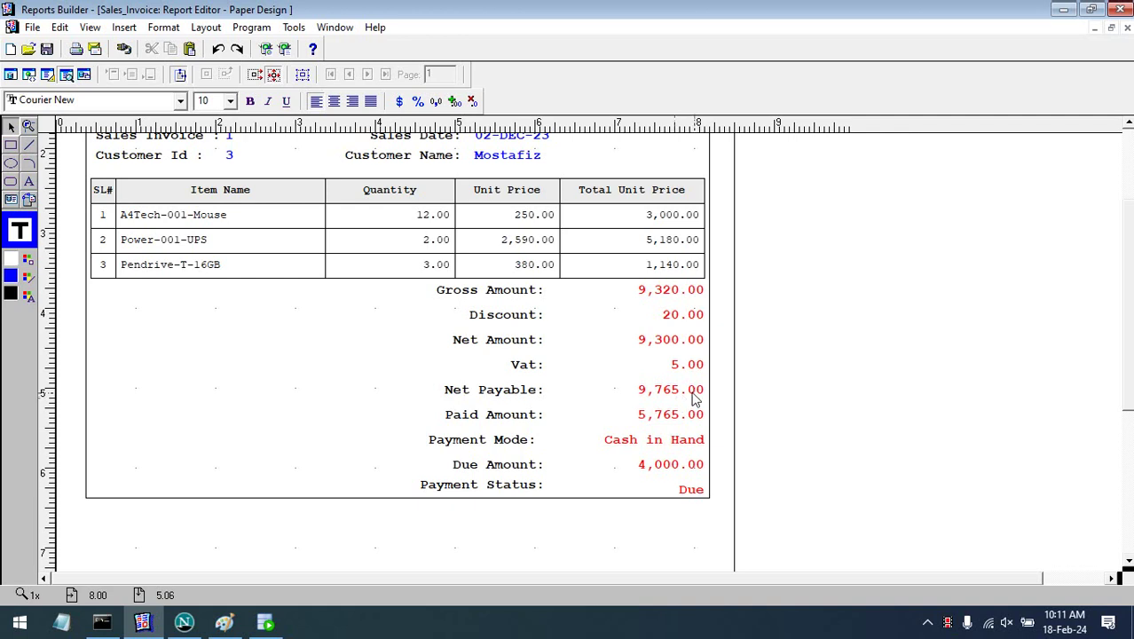
# - Colour the Net Payable amount 9,765.00 blue
pyautogui.click(693, 396)
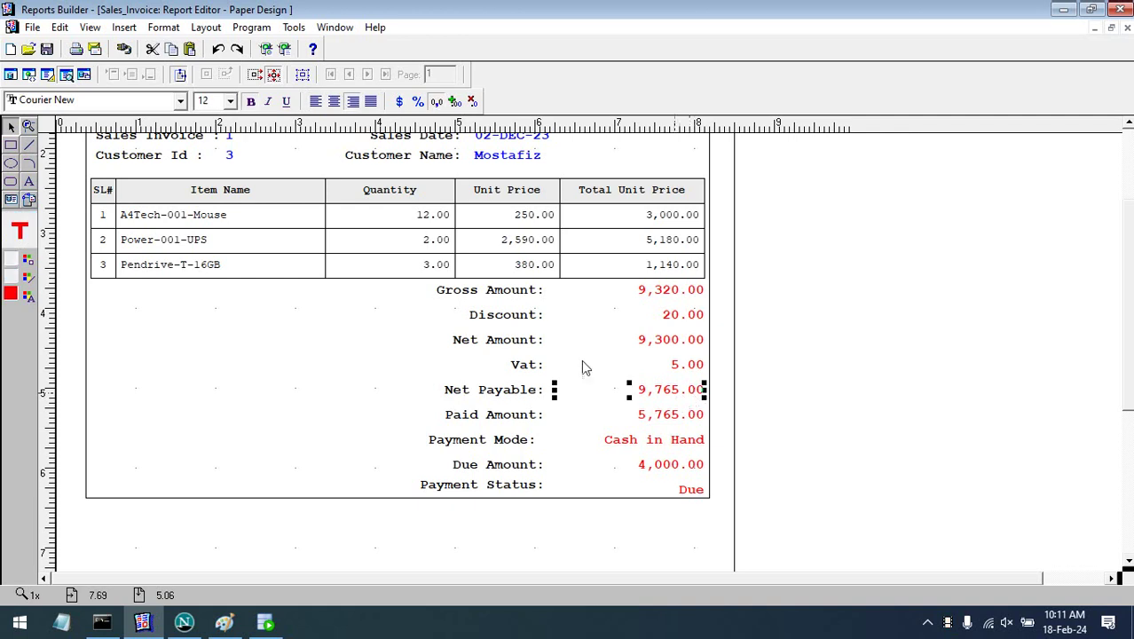
pyautogui.click(28, 297)
pyautogui.click(50, 311)
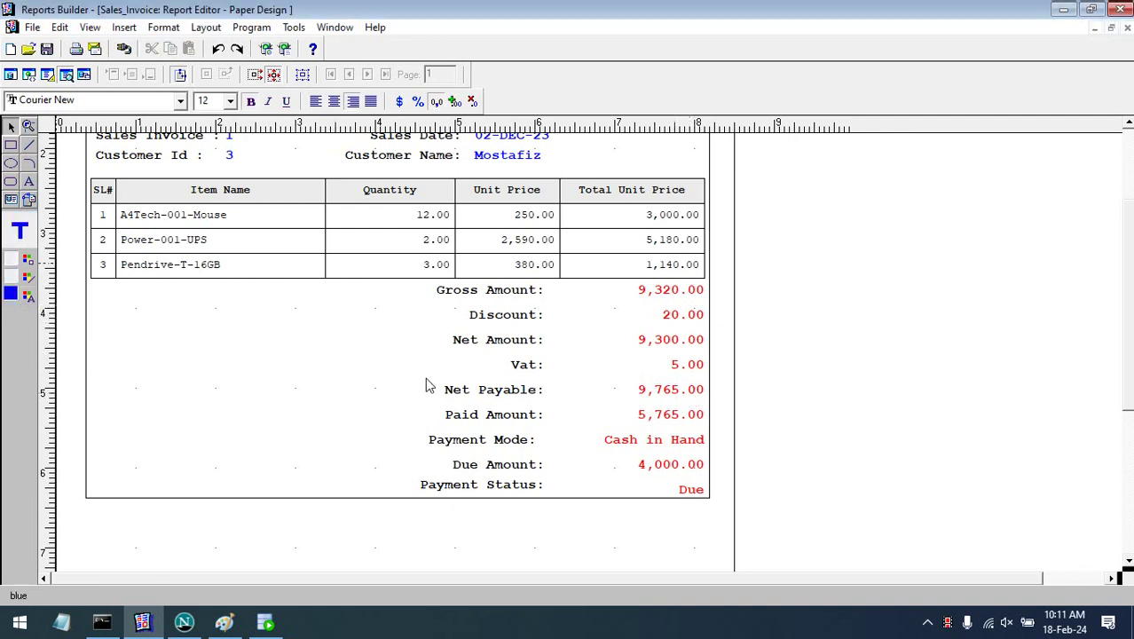
pyautogui.click(925, 443)
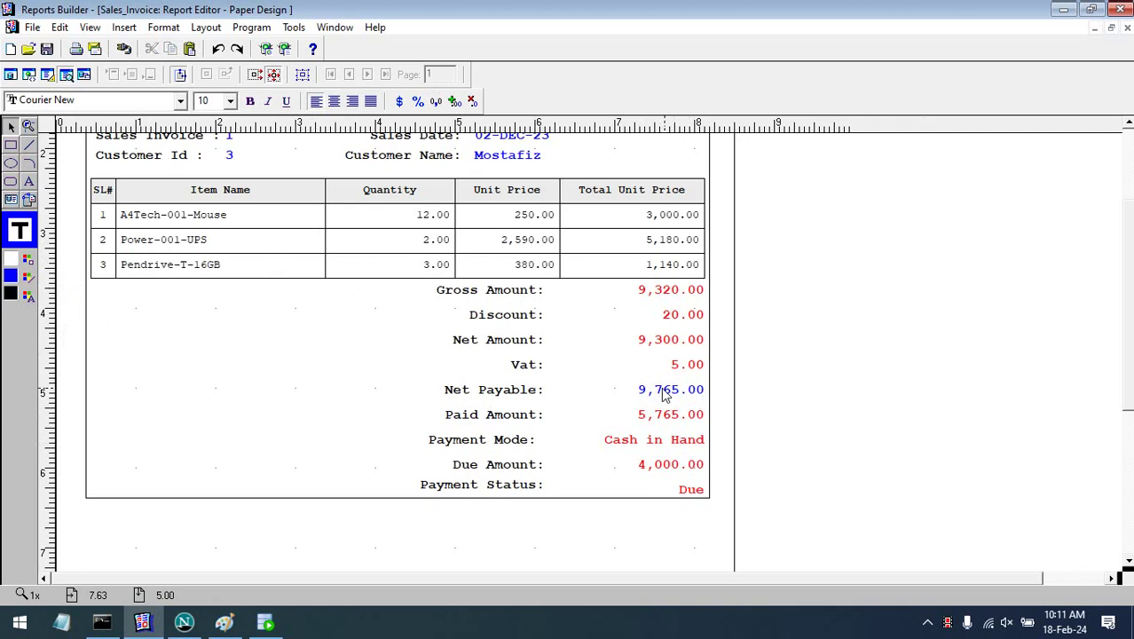
# - Colour the Paid Amount 5,765.00 black
pyautogui.click(676, 419)
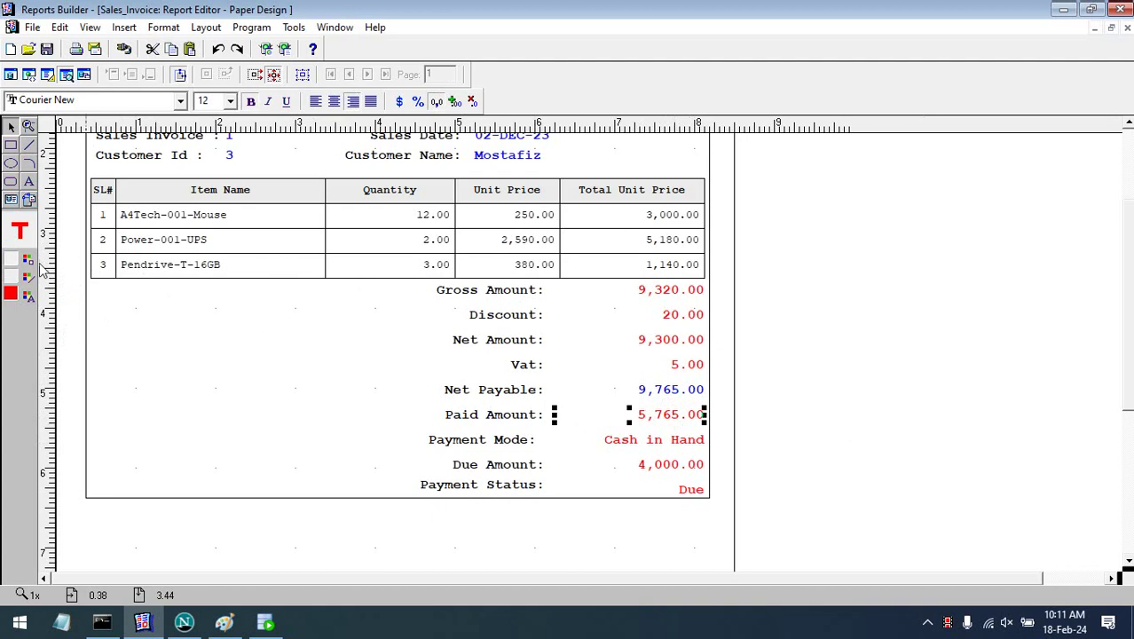
pyautogui.click(28, 295)
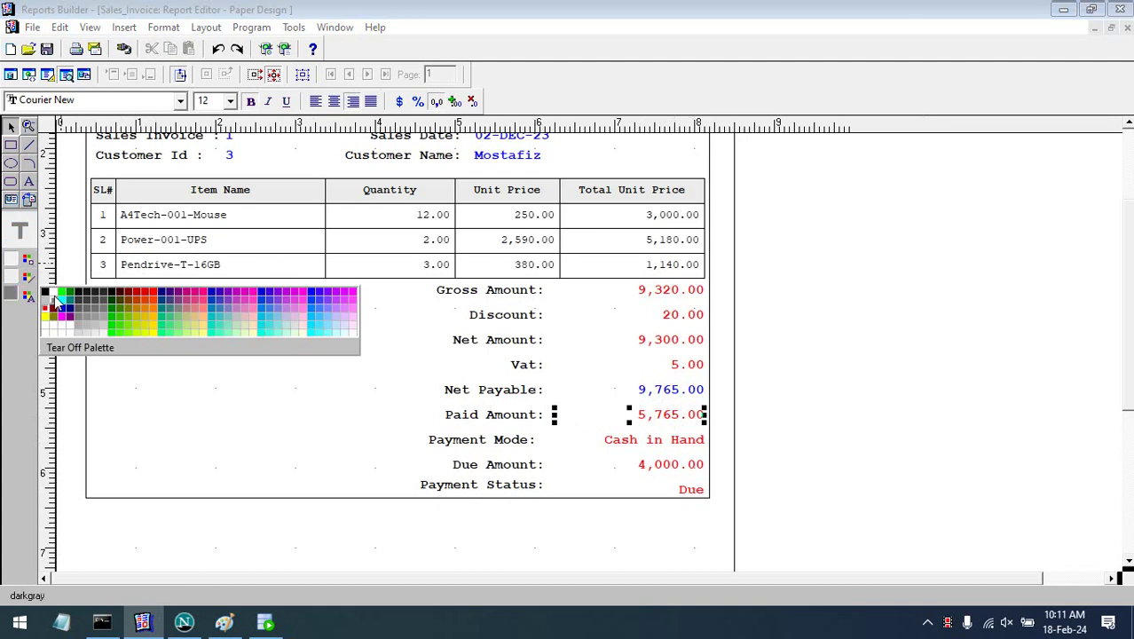
pyautogui.click(51, 301)
pyautogui.click(751, 468)
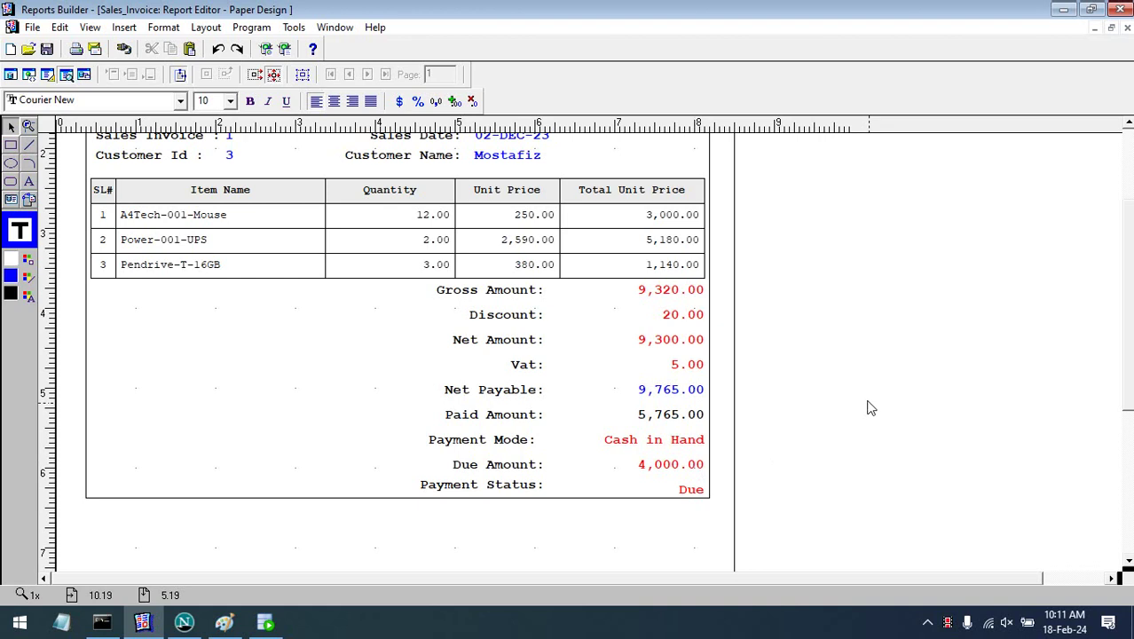
pyautogui.scroll(3, 1127, 271)
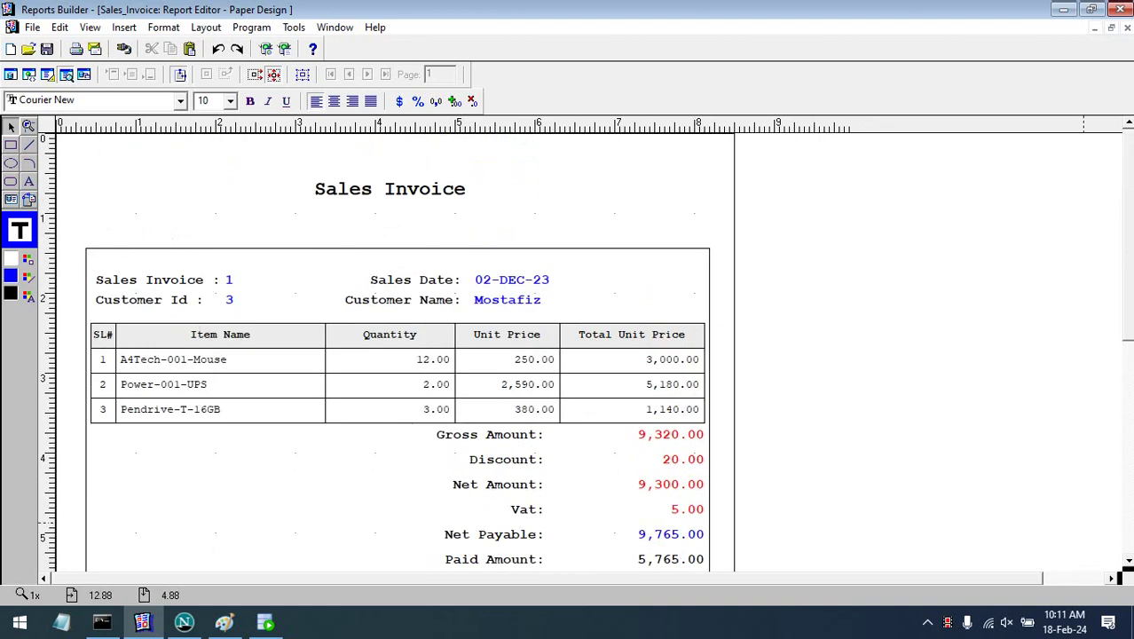
pyautogui.scroll(-3, 1124, 568)
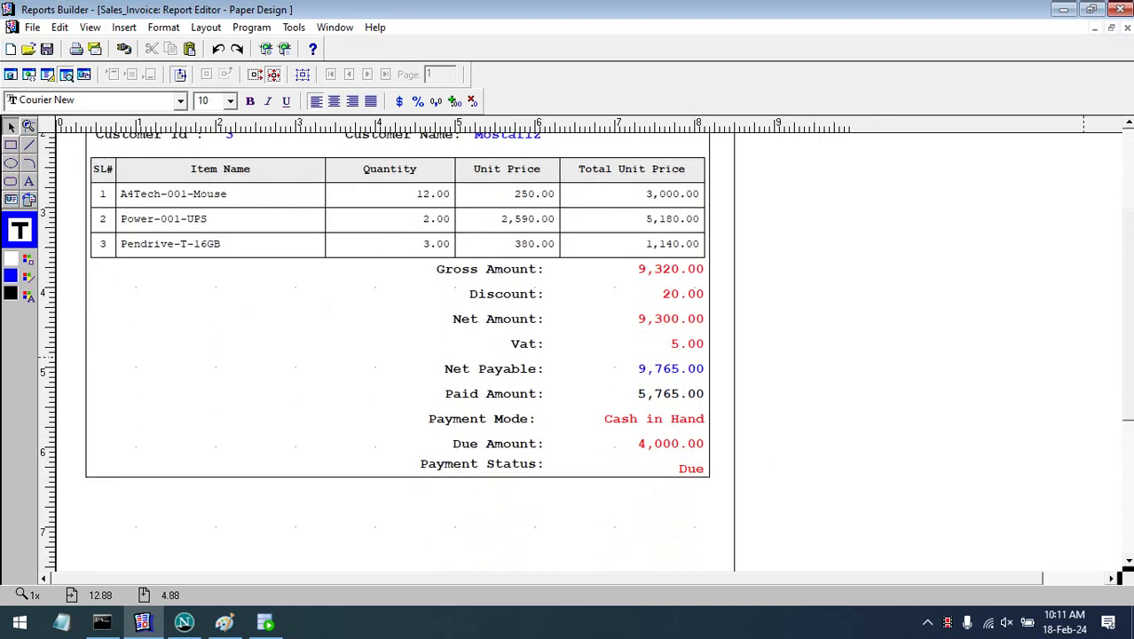
# - Bring up the running Sales Entry Form for invoice 1 in Netscape
pyautogui.click(183, 622)
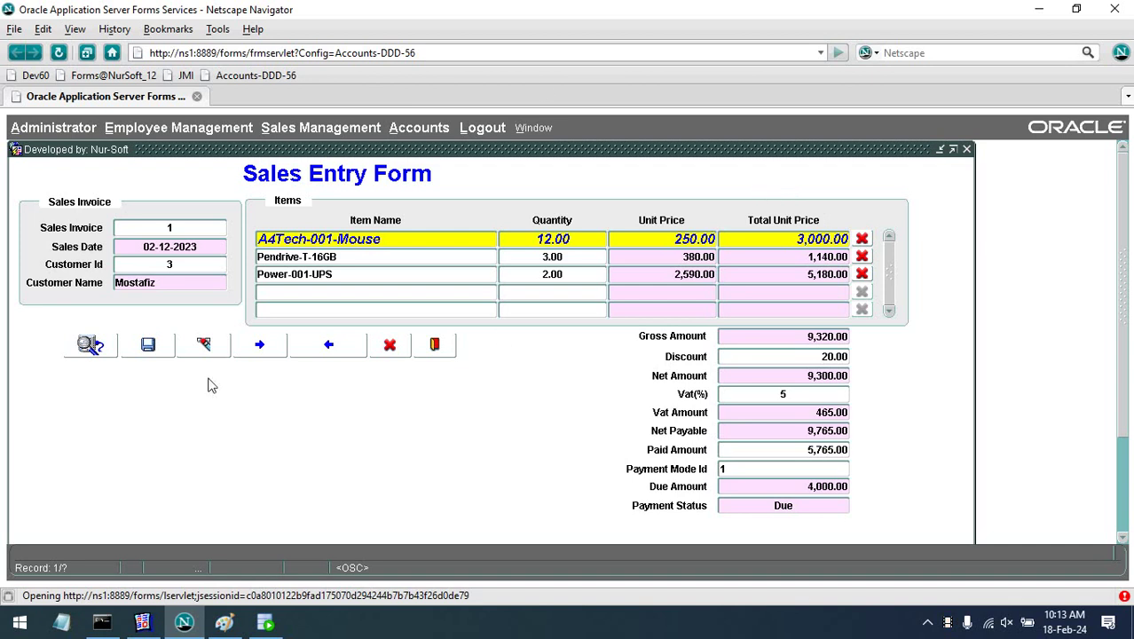
# - Exit the Sales Entry Form, reopen a blank one via Sales Management > Sales, and minimize Netscape
pyautogui.click(435, 344)
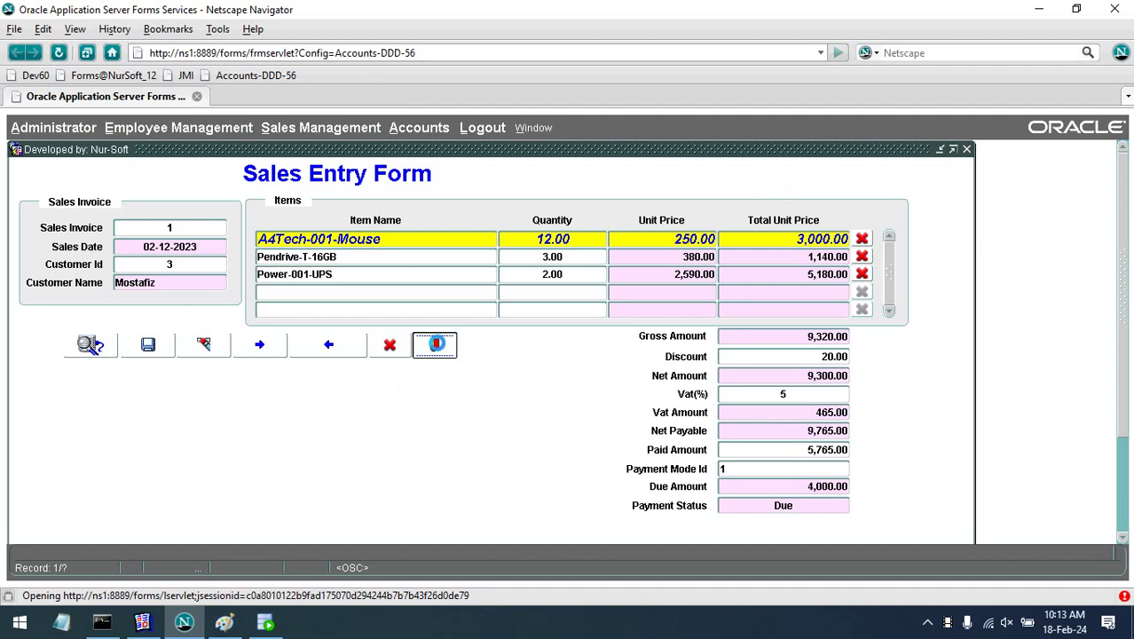
pyautogui.click(581, 385)
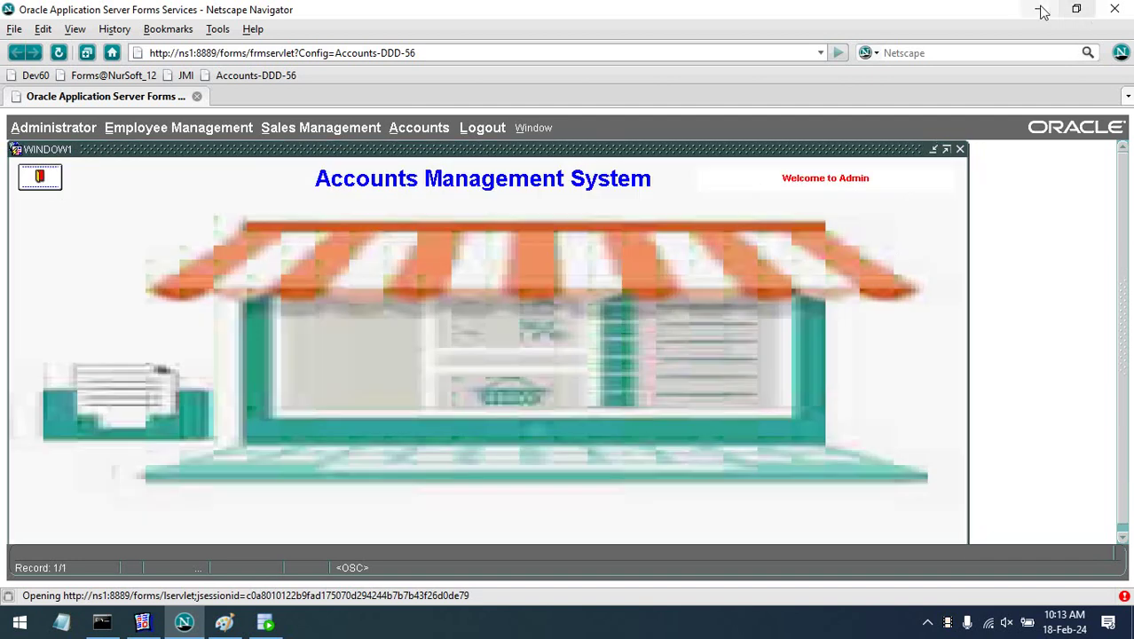
pyautogui.click(265, 134)
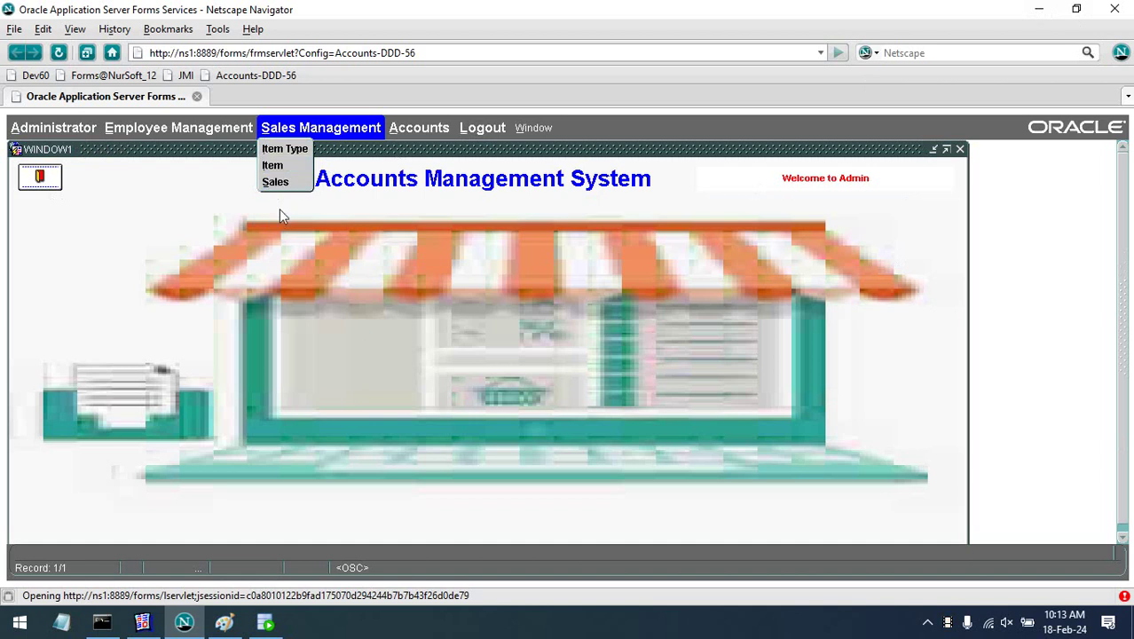
pyautogui.click(276, 182)
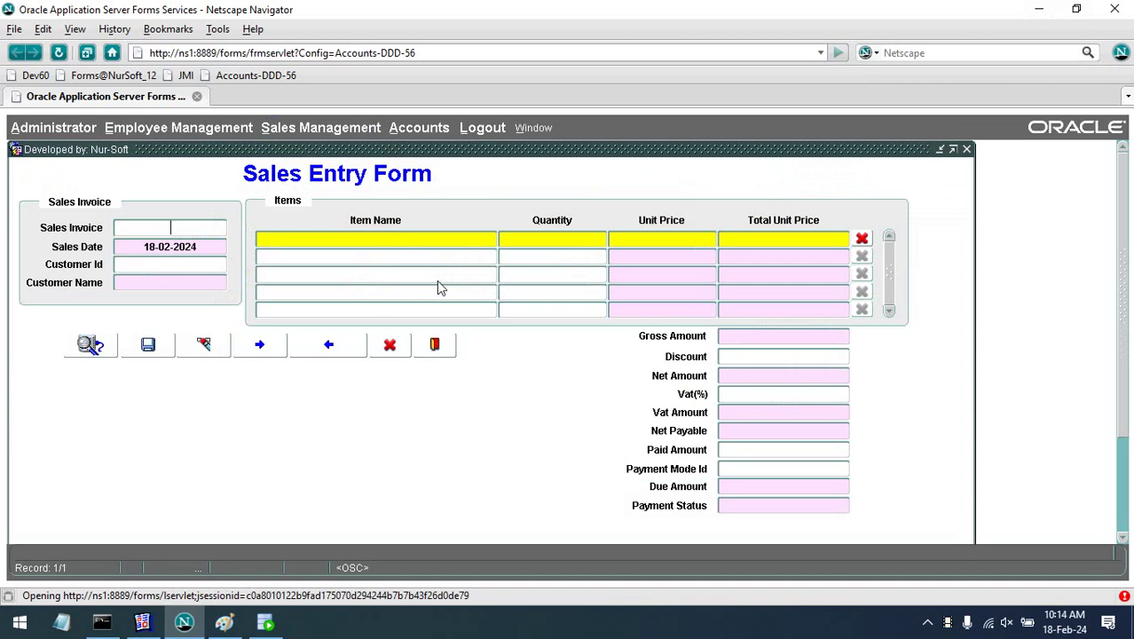
pyautogui.click(1040, 11)
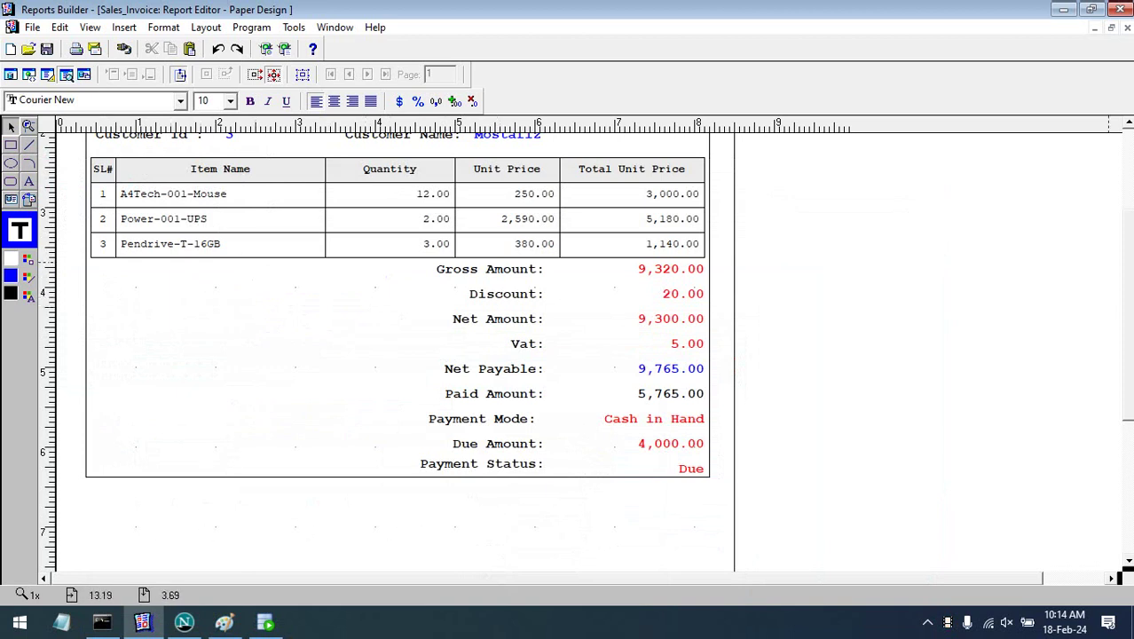
pyautogui.moveTo(1128, 293); pyautogui.dragTo(1125, 157)
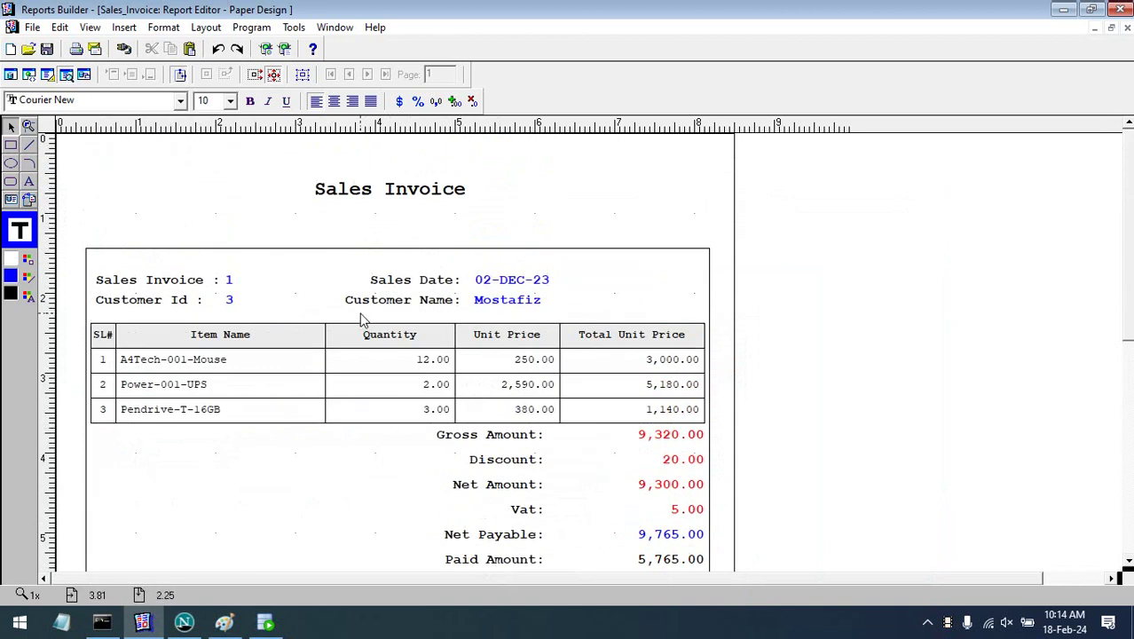
pyautogui.click(12, 74)
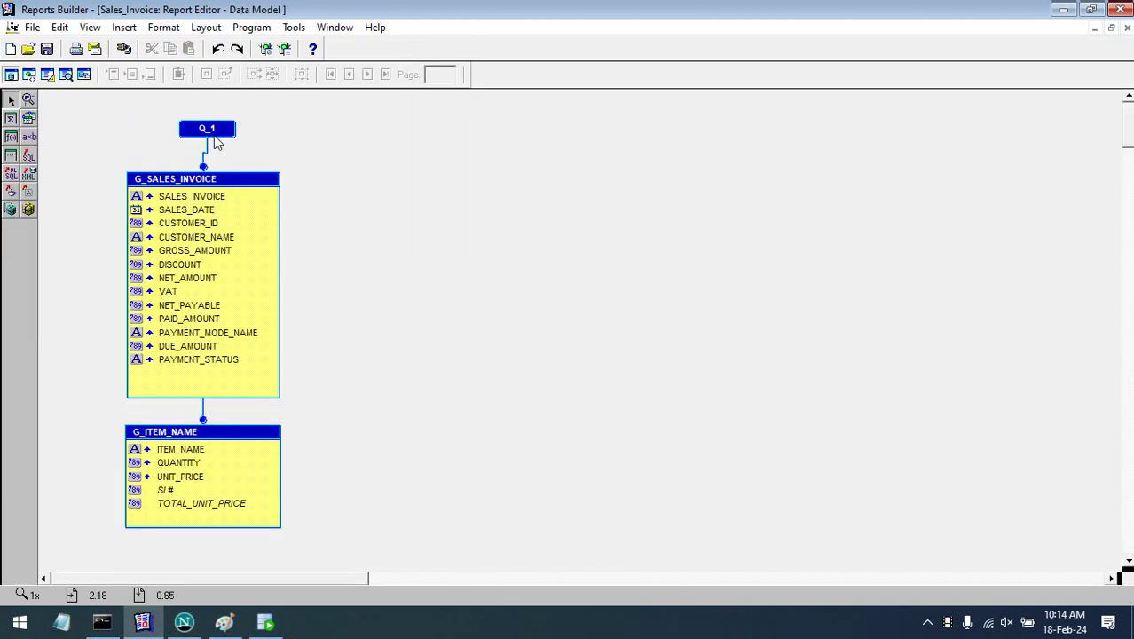
pyautogui.doubleClick(213, 133)
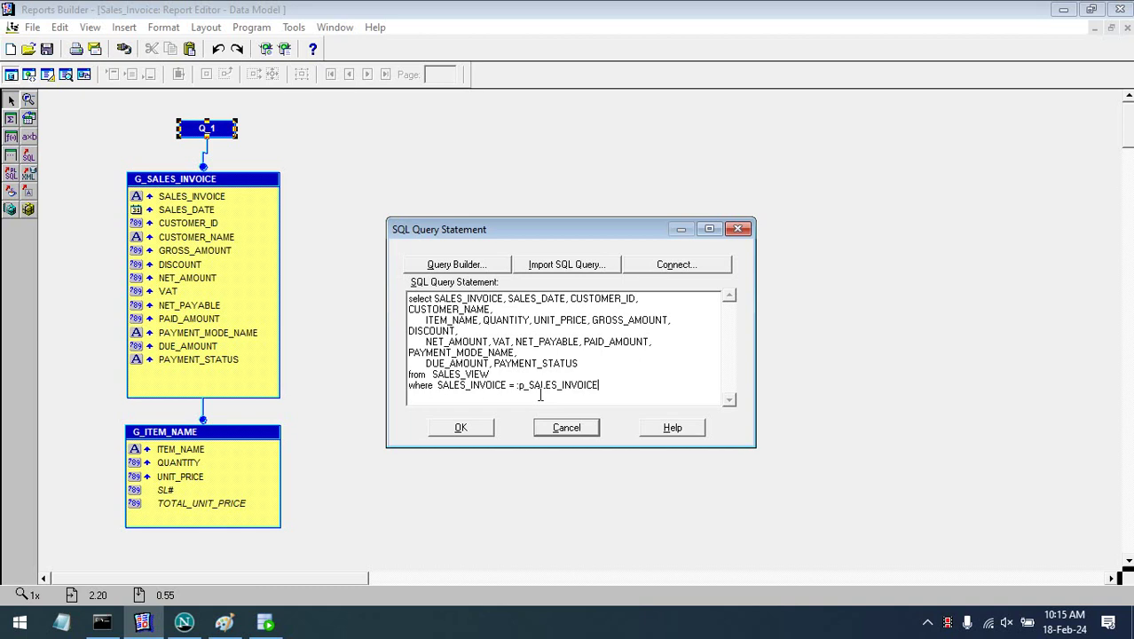
pyautogui.click(462, 428)
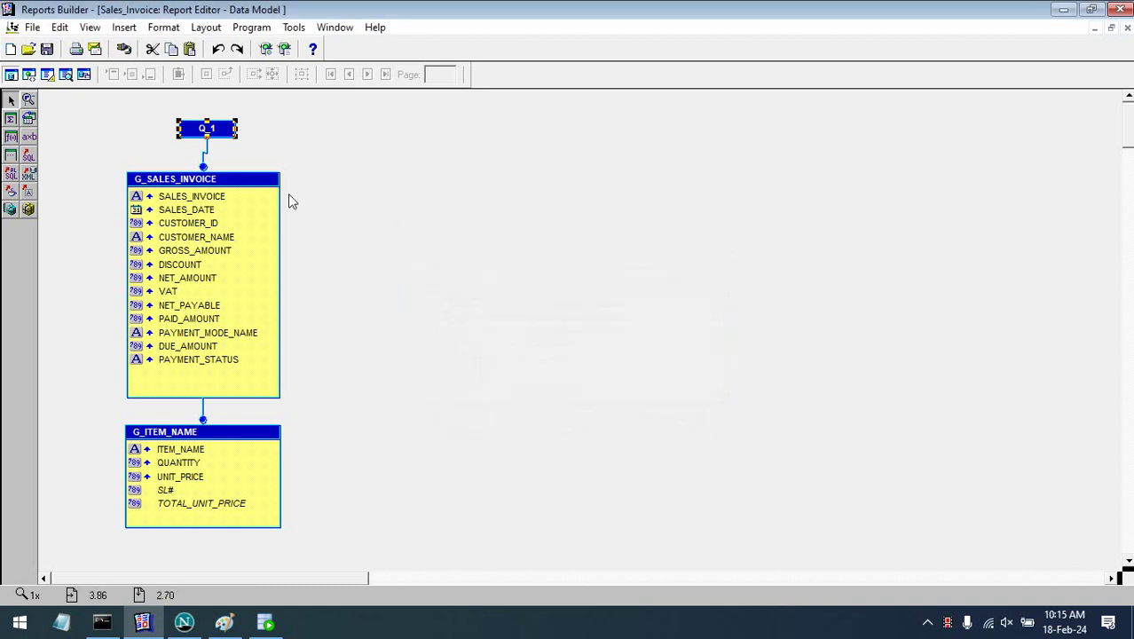
pyautogui.click(65, 74)
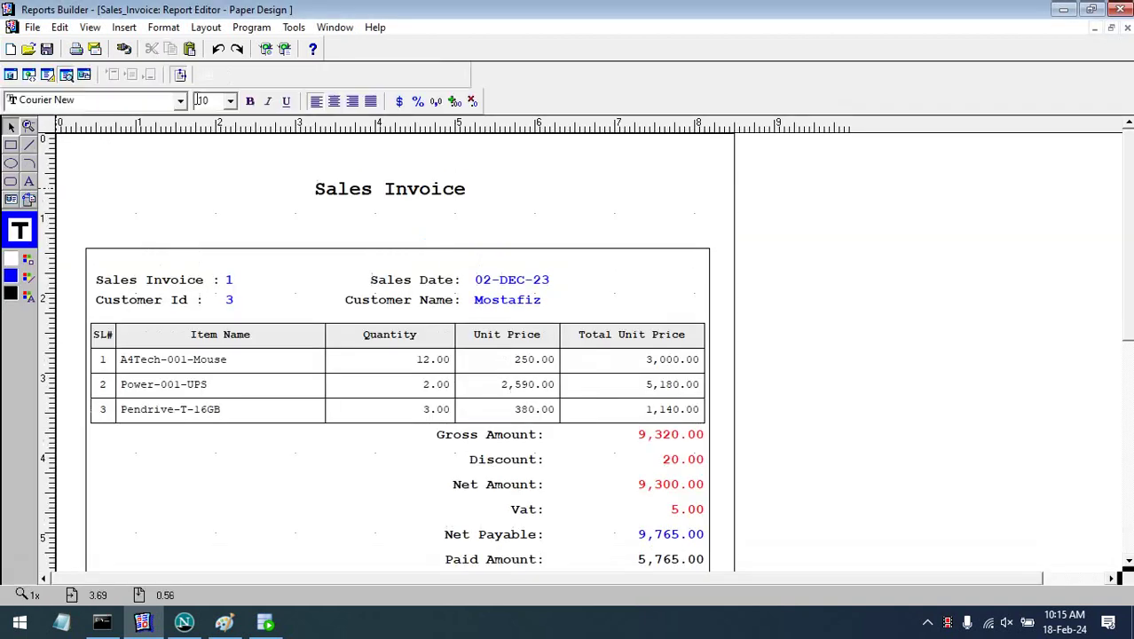
# - Run the report for sales invoice 2, select its 1,575.00 Net Payable, then show the desktop
pyautogui.write('2')
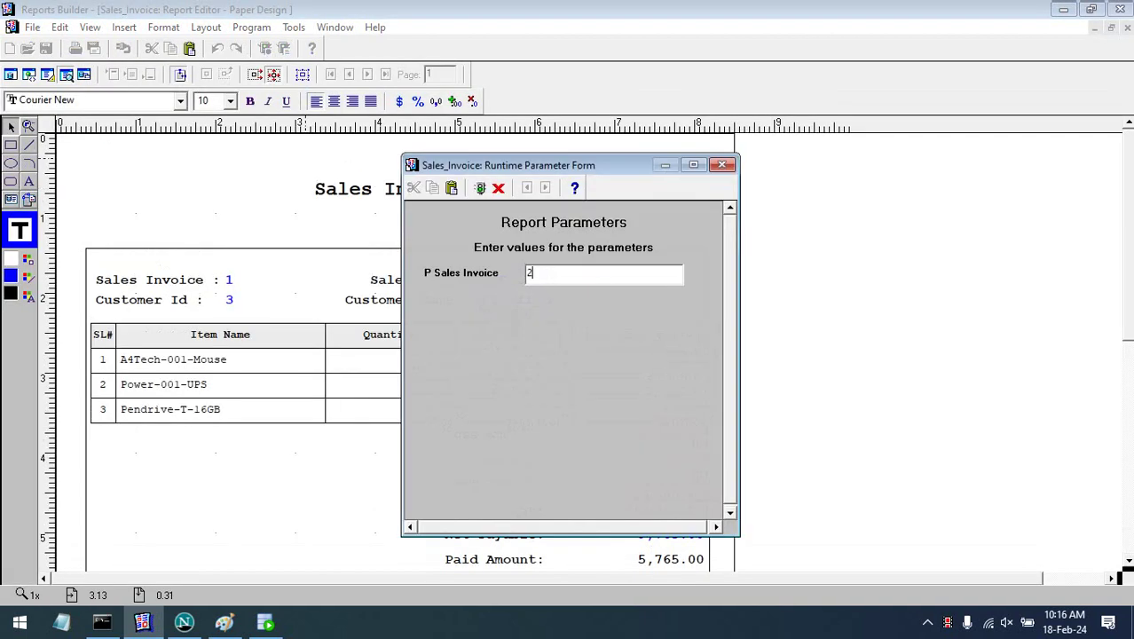
pyautogui.press('Return')
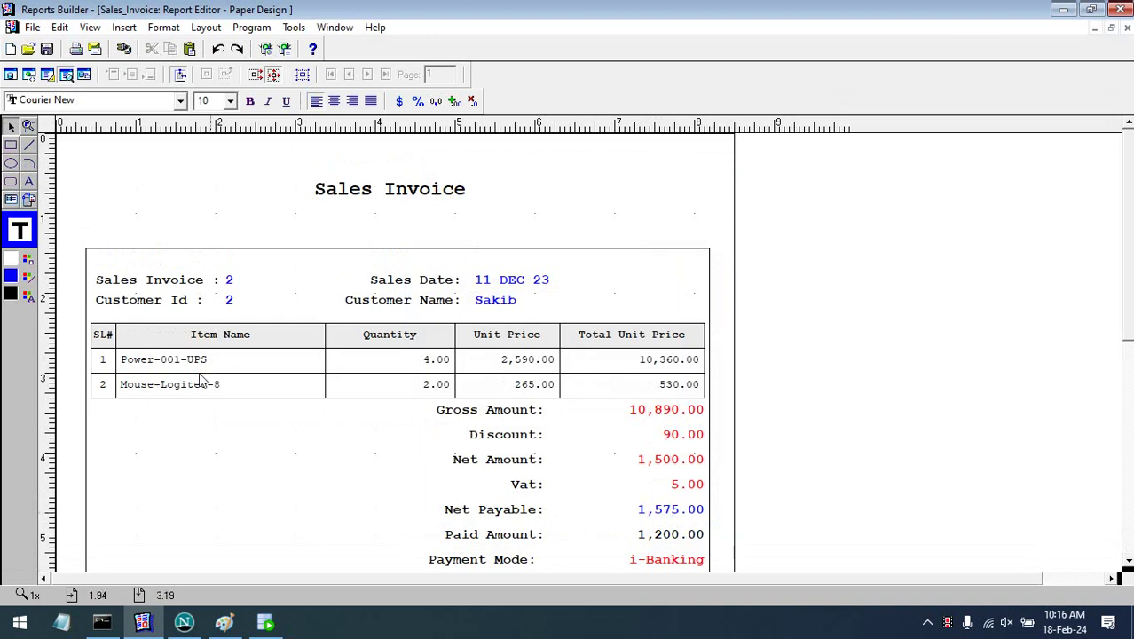
pyautogui.click(658, 512)
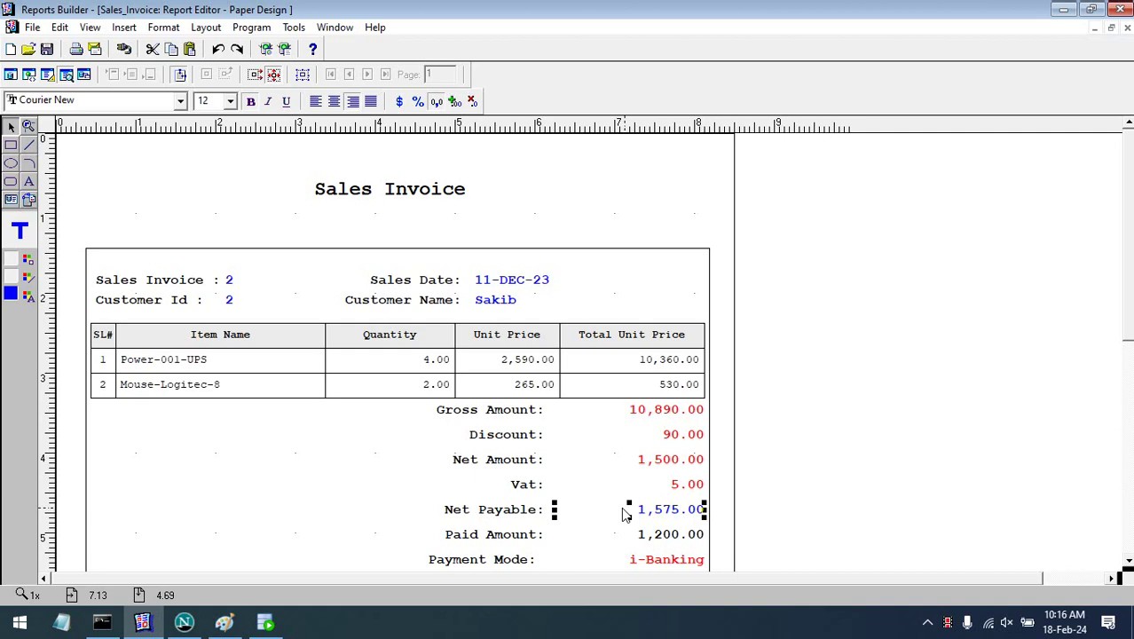
pyautogui.press('super+d')
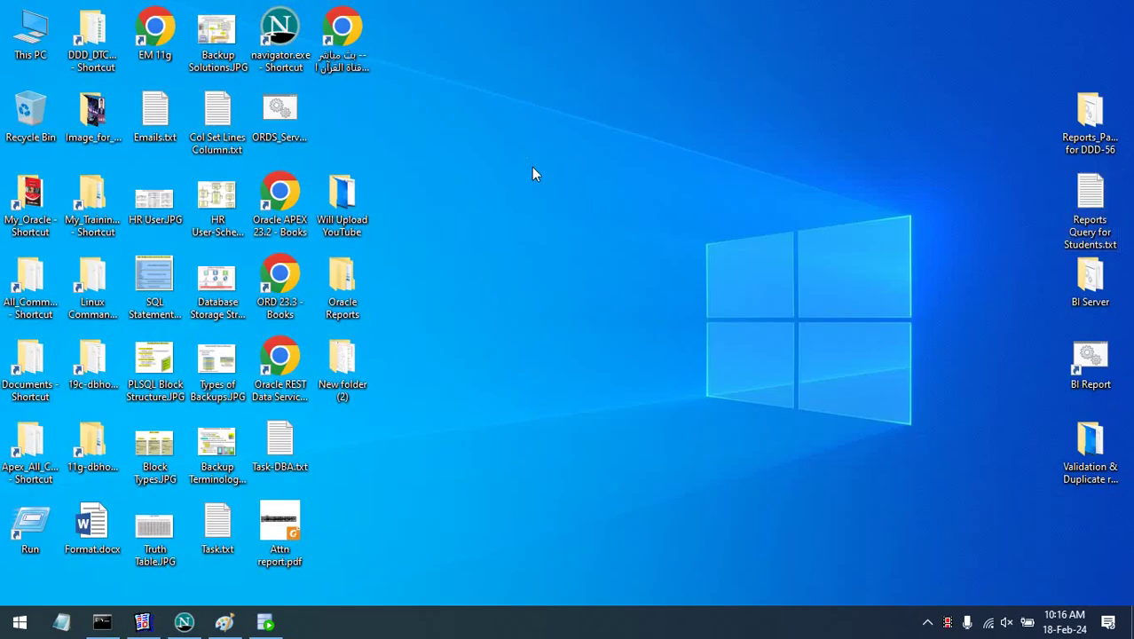
# - Refresh the desktop and open All_Command_Coding's Taka In Word folder
pyautogui.rightClick(527, 159)
pyautogui.click(572, 206)
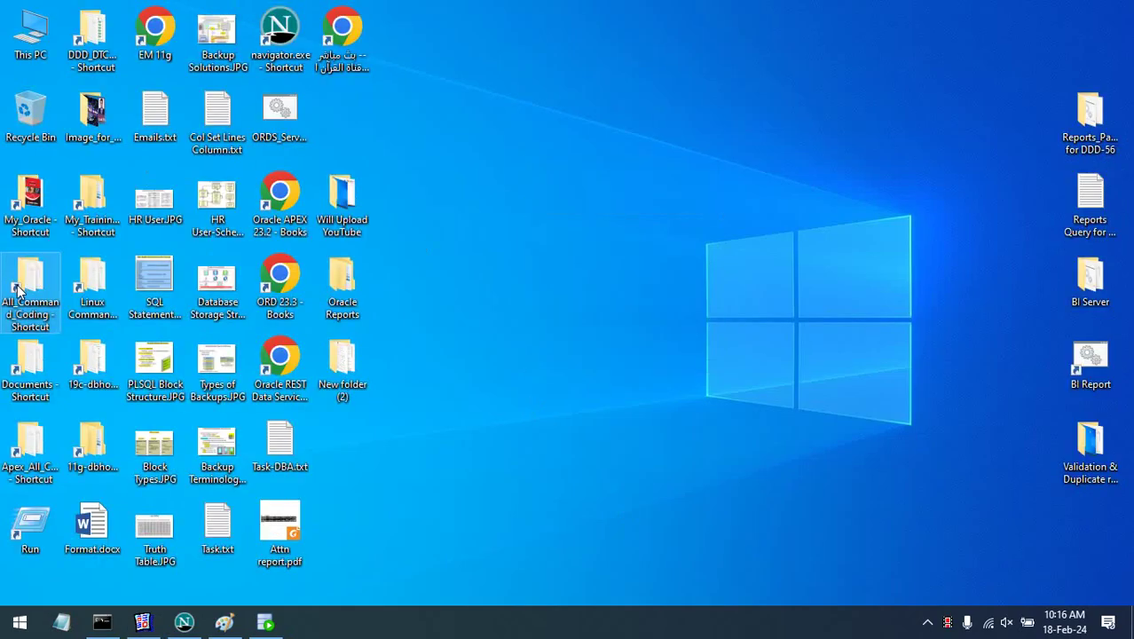
pyautogui.press('F5')
pyautogui.click(235, 291)
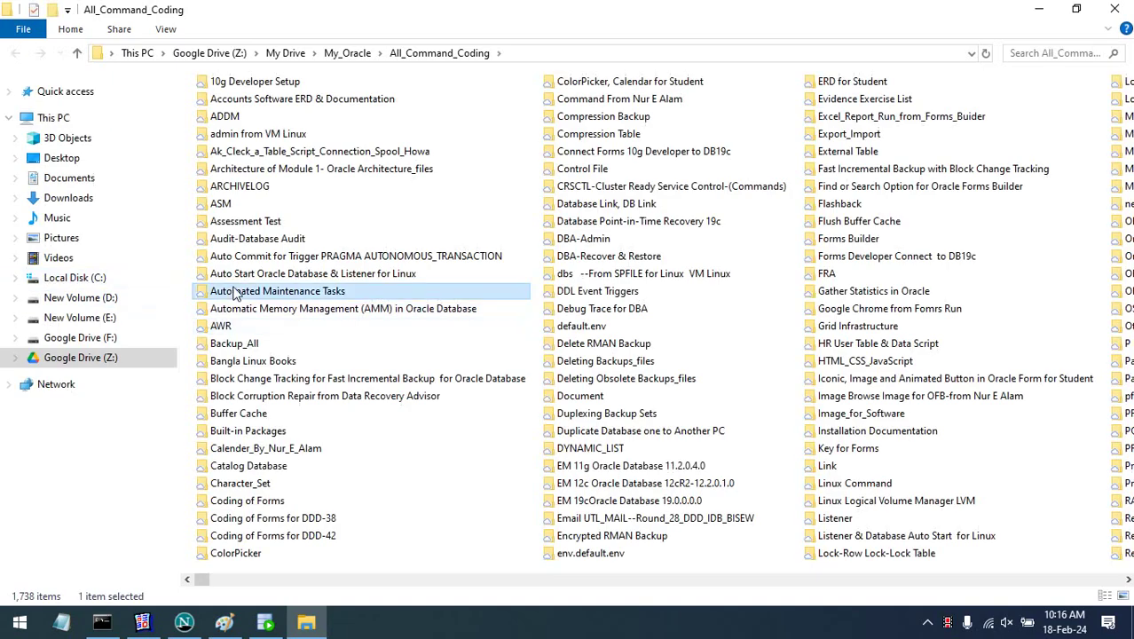
pyautogui.press('t')
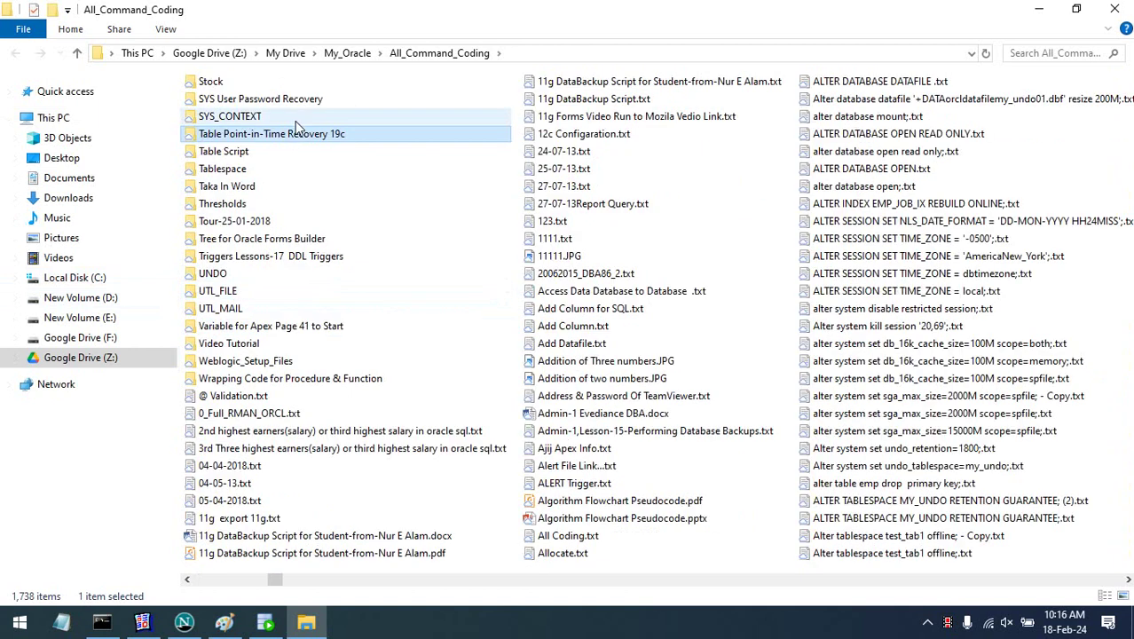
pyautogui.doubleClick(267, 185)
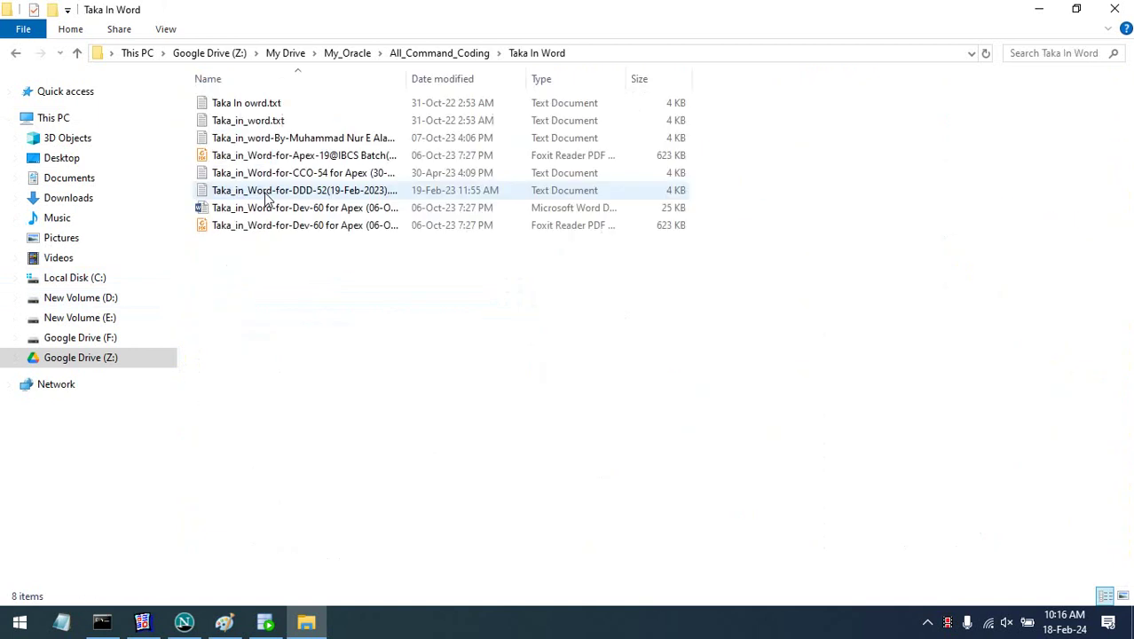
# - Widen the Name column and open the Dev-60 for Apex PDF
pyautogui.doubleClick(408, 79)
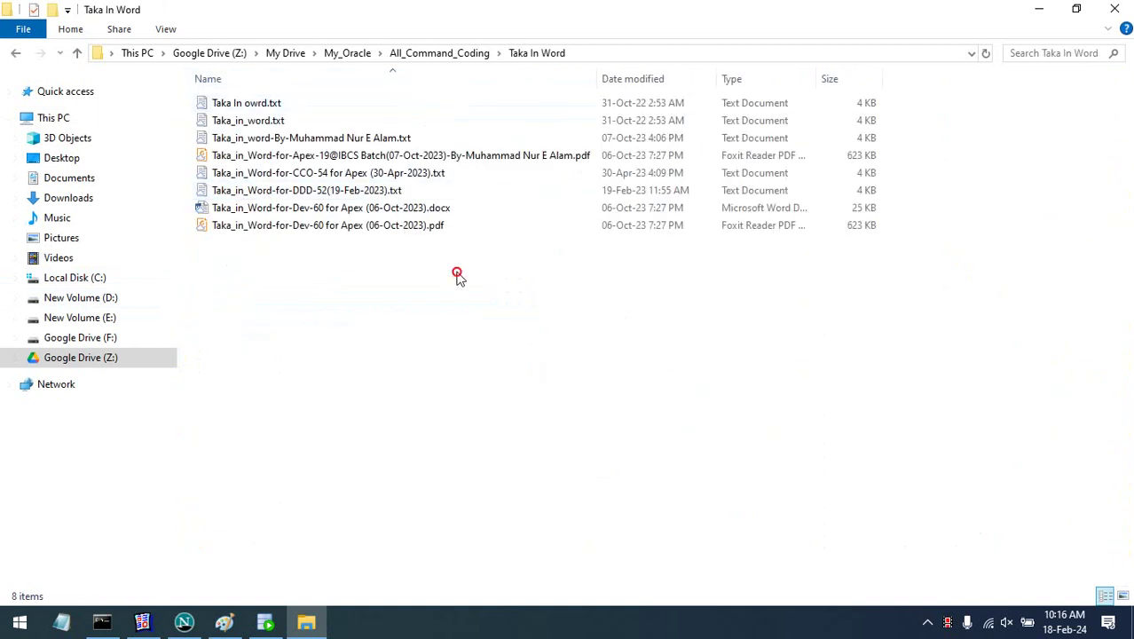
pyautogui.click(395, 227)
pyautogui.press('Up')
pyautogui.press('Up')
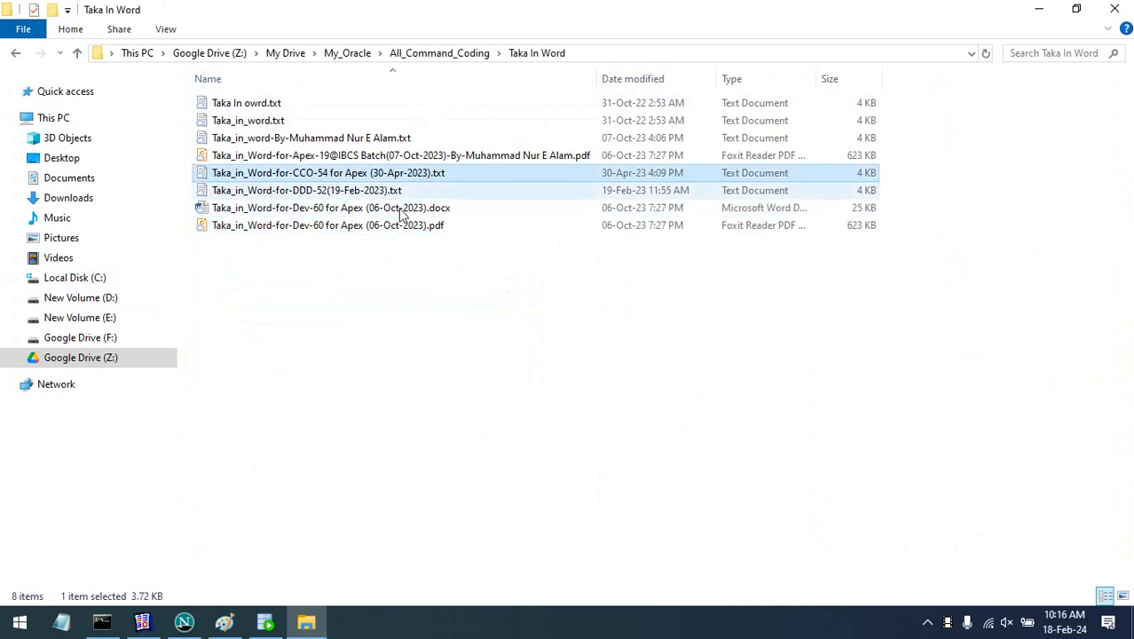
pyautogui.press('Down')
pyautogui.press('Down')
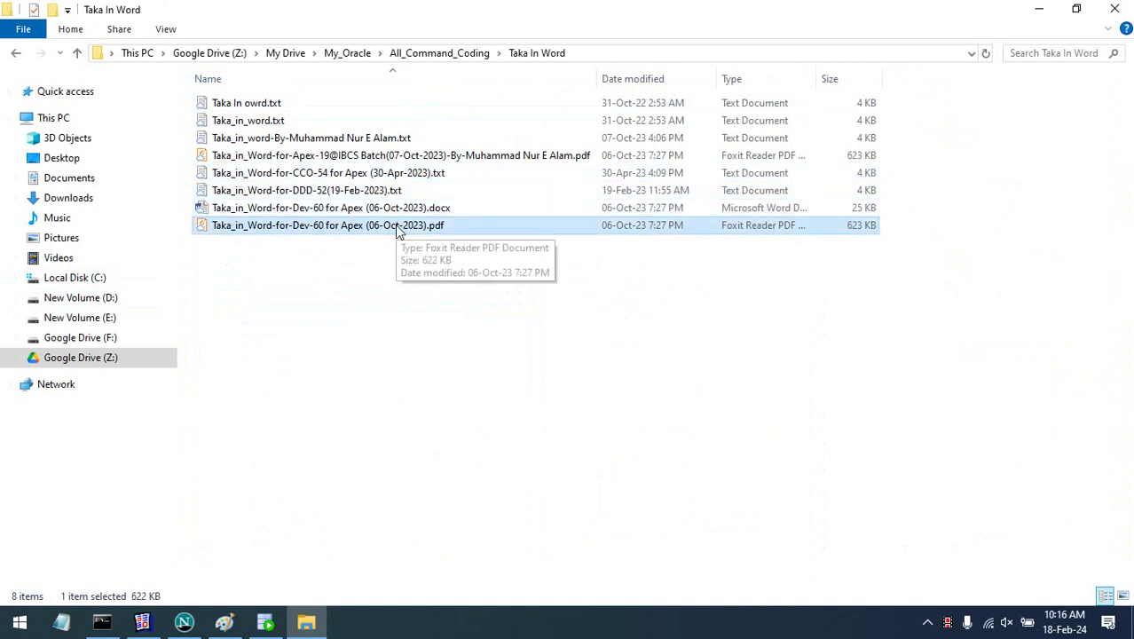
pyautogui.click(398, 227)
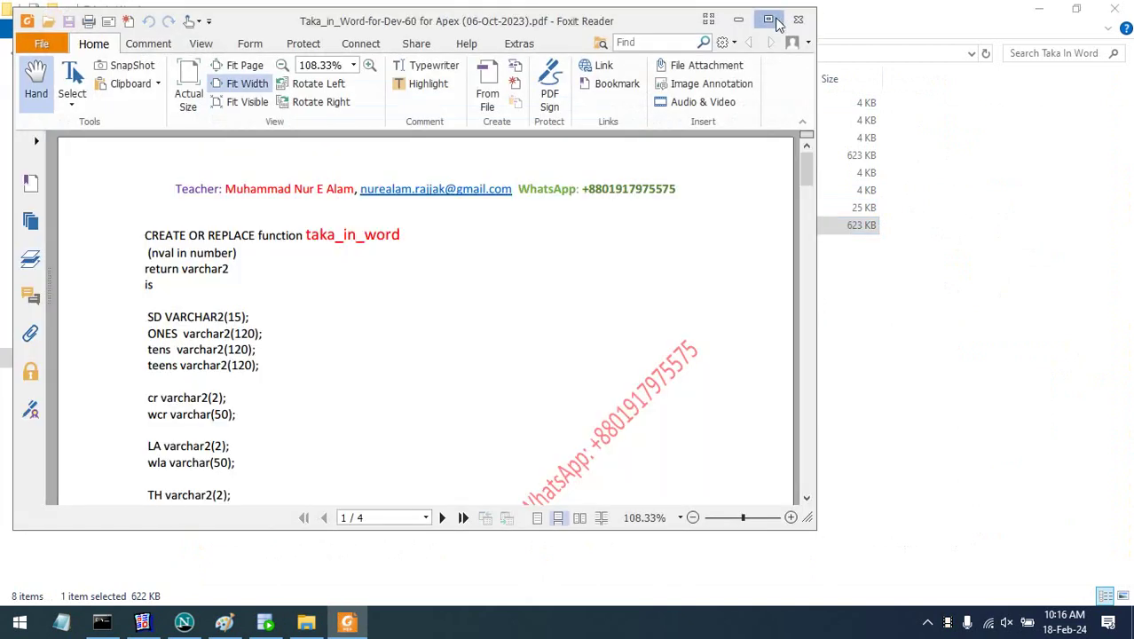
# - Review the 4-page taka_in_word PDF, close it, and open Taka_in_Word-for-DDD-52(19-Feb-2023).txt
pyautogui.click(769, 18)
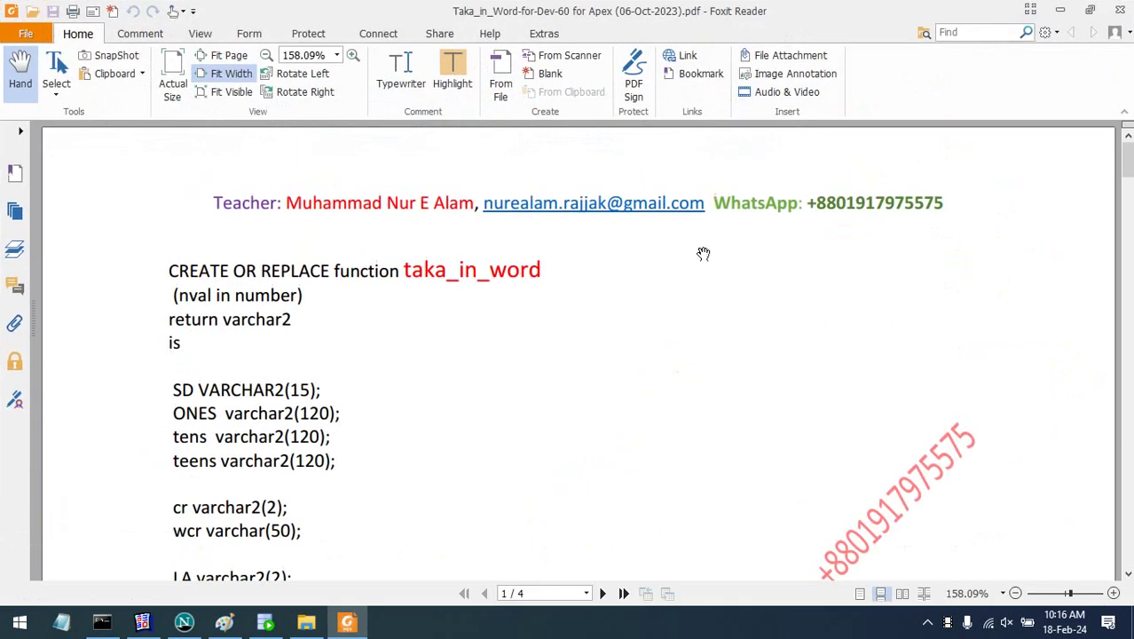
pyautogui.scroll(-3, 608, 408)
pyautogui.scroll(-15, 608, 409)
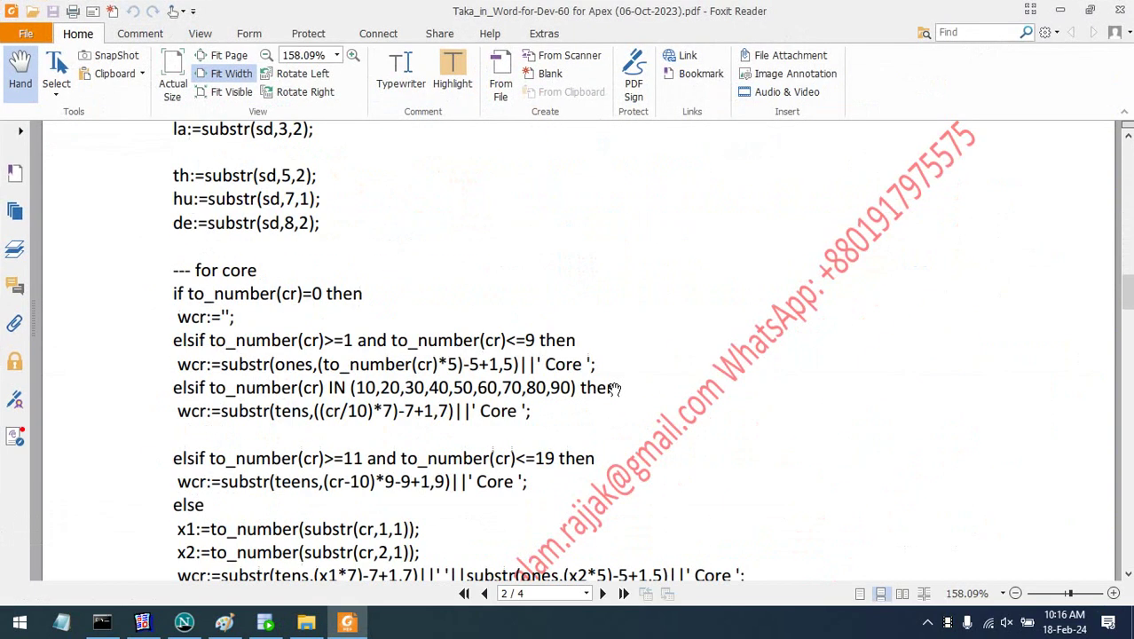
pyautogui.scroll(-20, 627, 380)
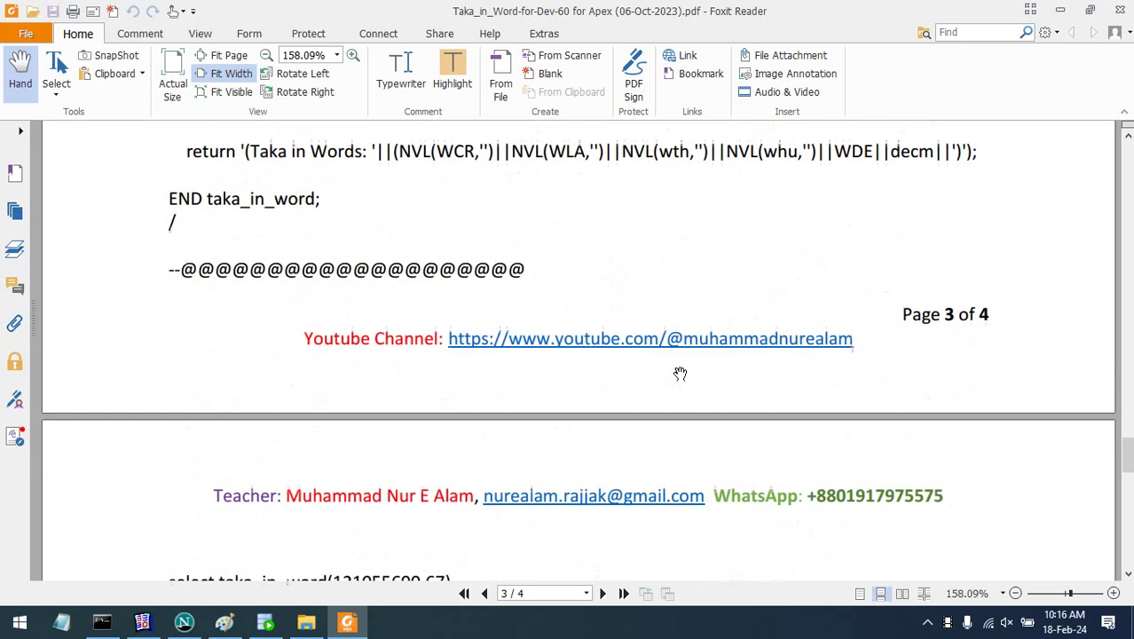
pyautogui.scroll(2, 683, 365)
pyautogui.click(1120, 10)
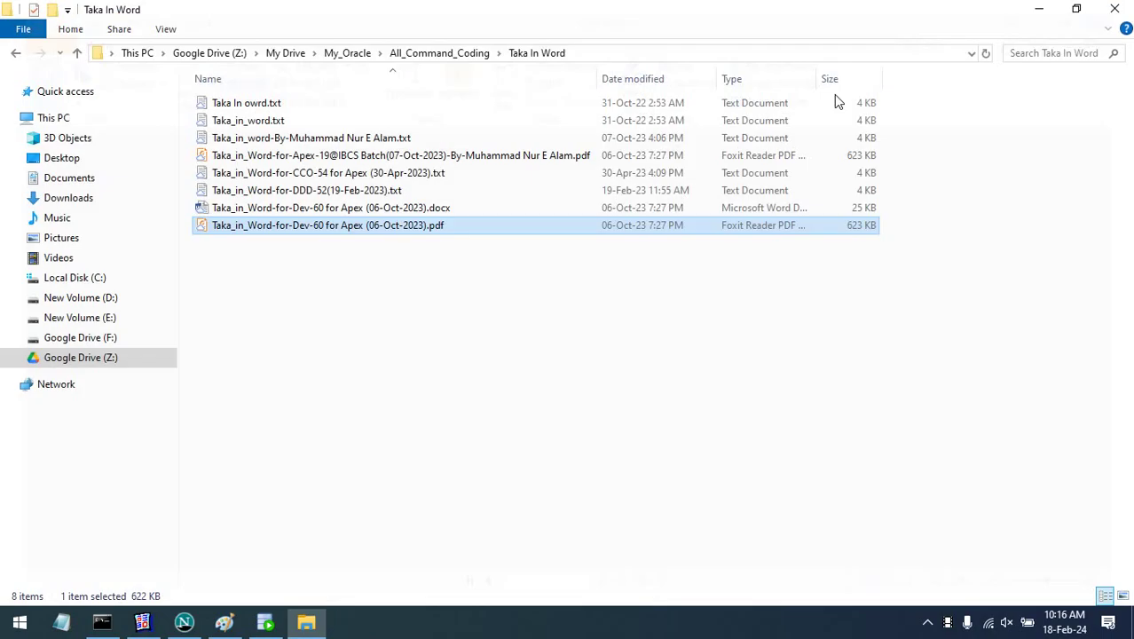
pyautogui.doubleClick(310, 192)
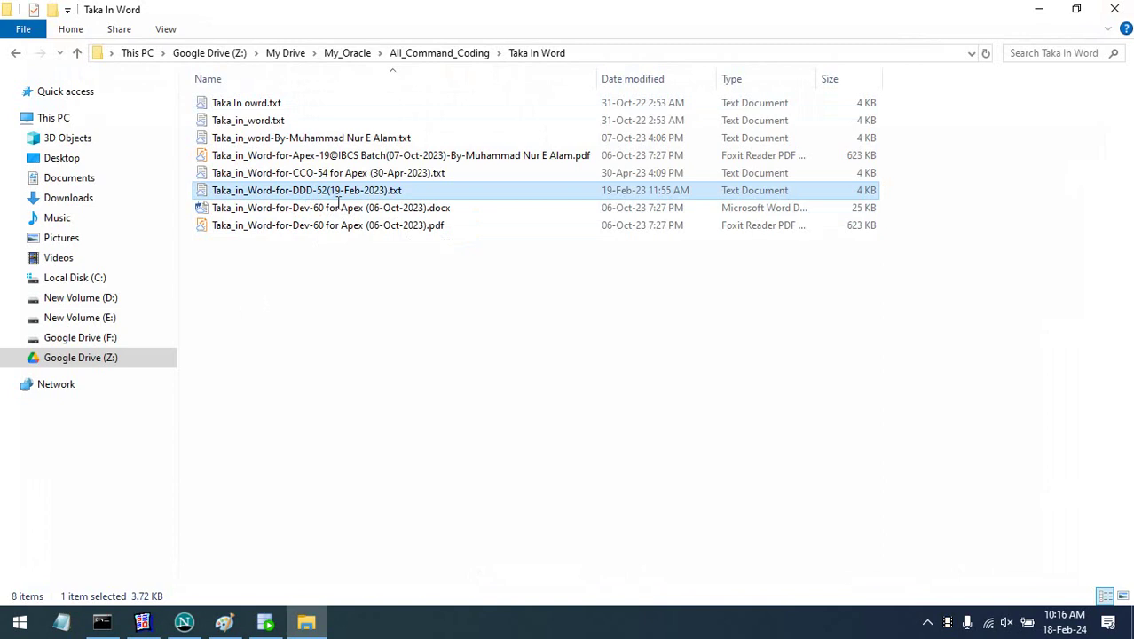
# - Inspect the function header: name taka_in_word, nval parameter and varchar2 return type
pyautogui.click(891, 85)
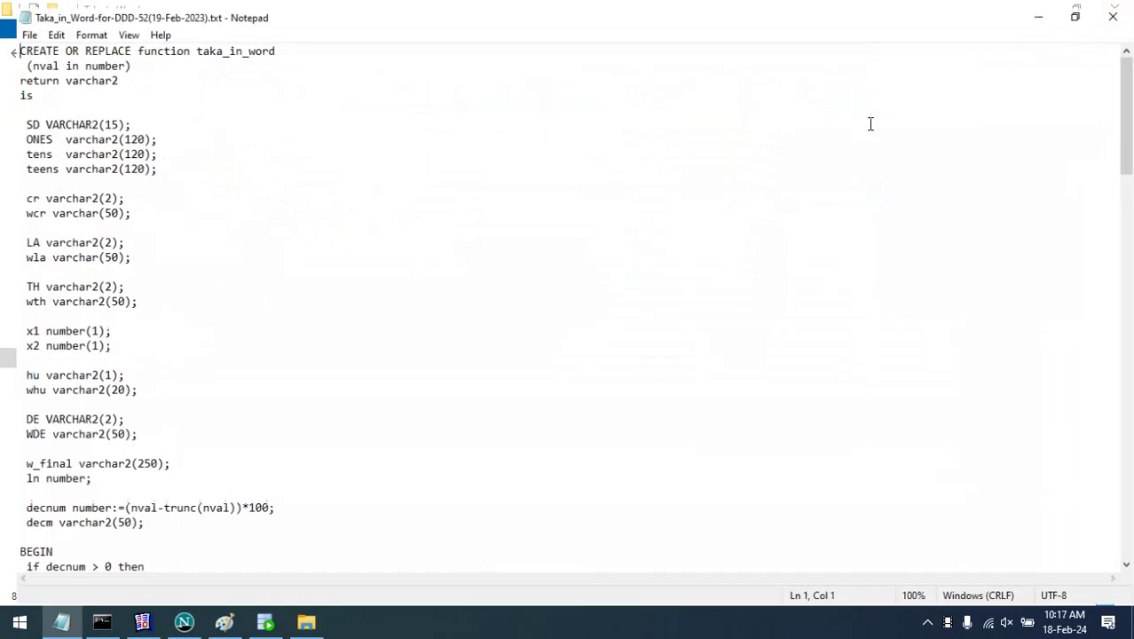
pyautogui.scroll(4, 610, 209)
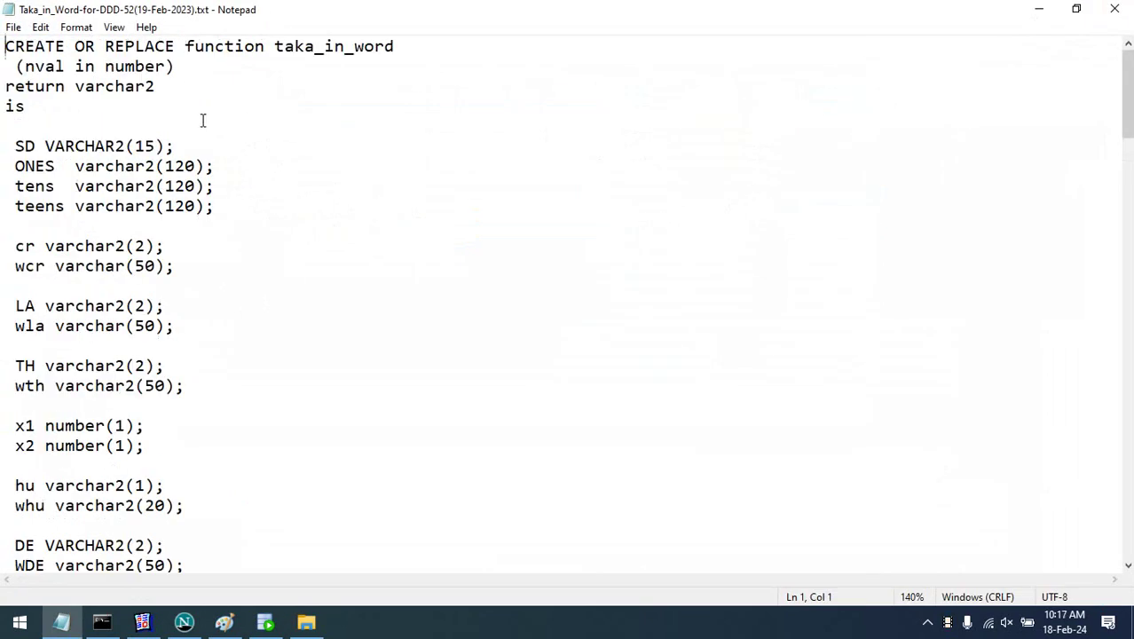
pyautogui.scroll(2, 199, 117)
pyautogui.moveTo(297, 47); pyautogui.dragTo(433, 40)
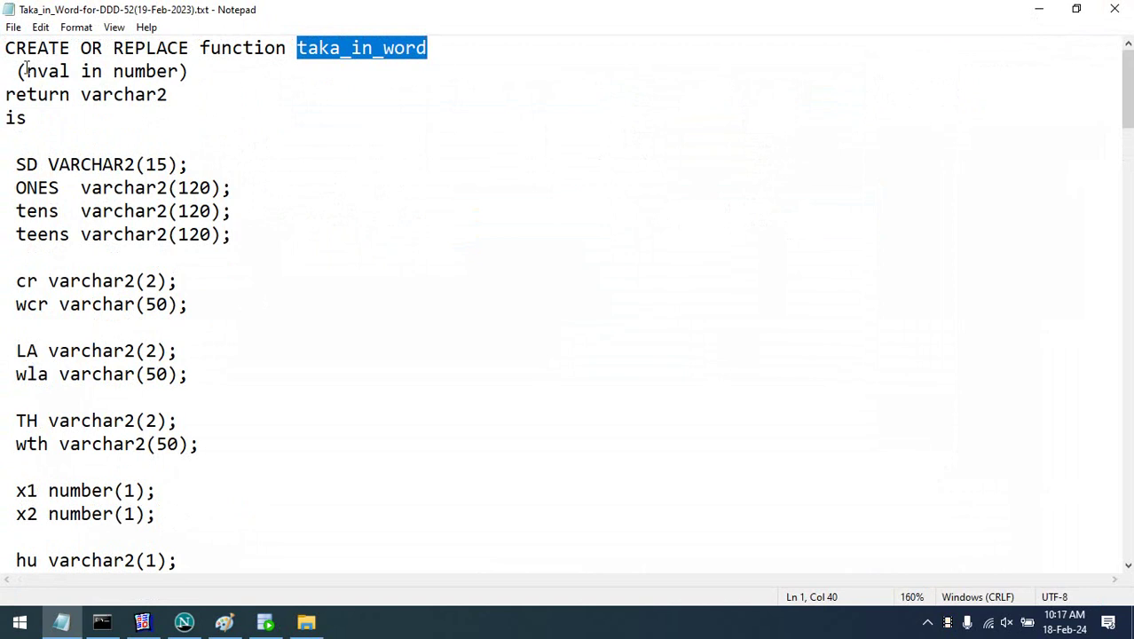
pyautogui.moveTo(26, 71); pyautogui.dragTo(62, 73)
pyautogui.click(220, 86)
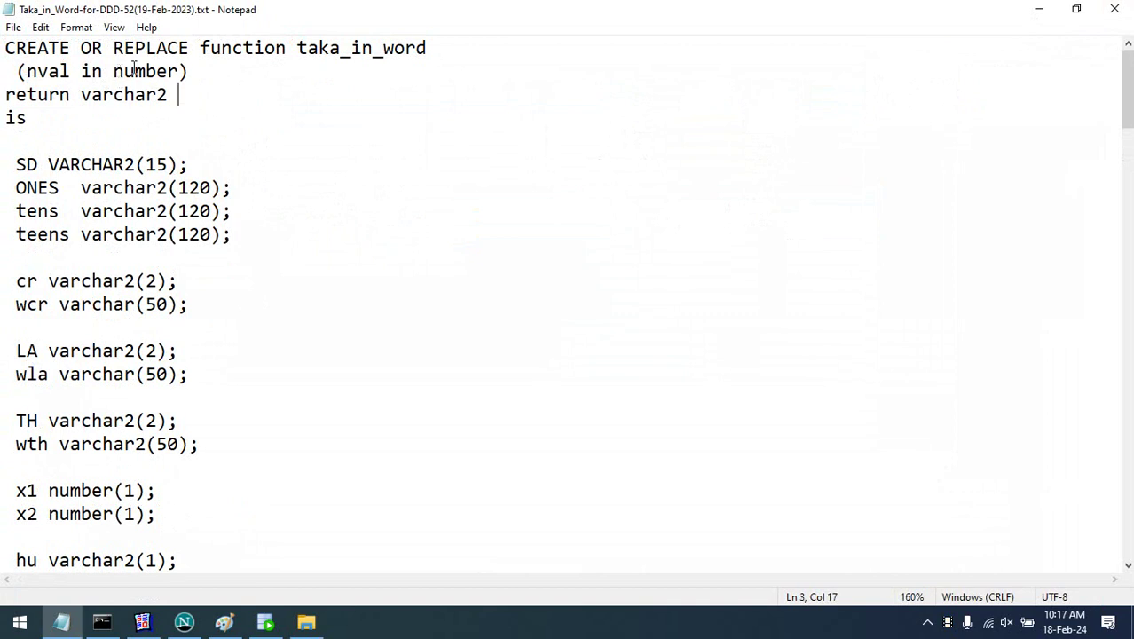
pyautogui.click(165, 71)
pyautogui.moveTo(92, 94); pyautogui.dragTo(188, 94)
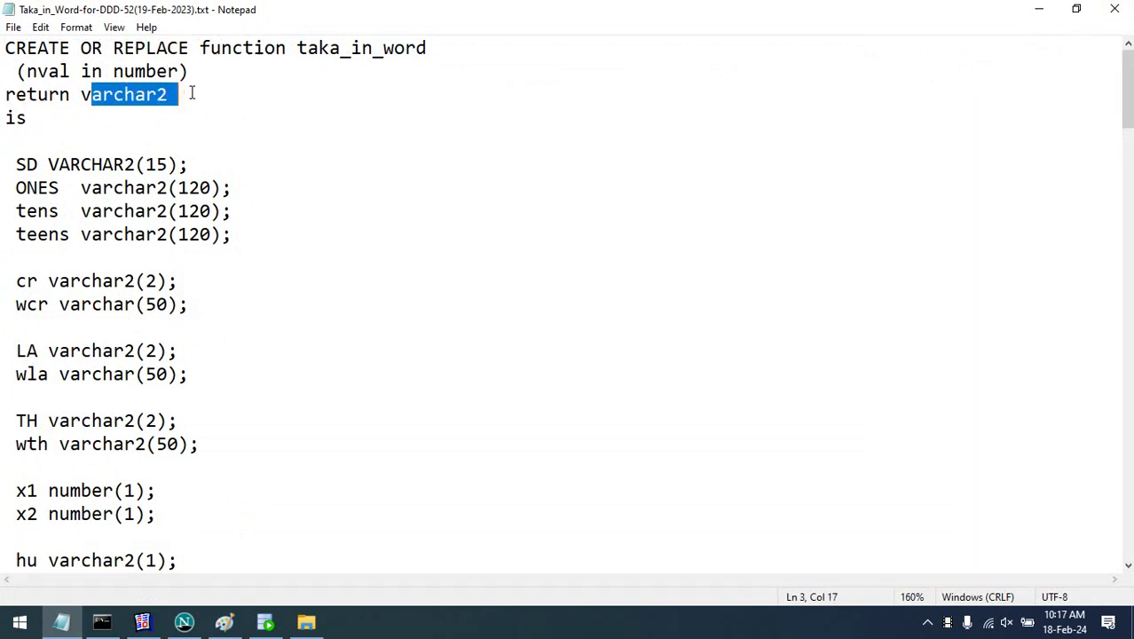
pyautogui.click(16, 165)
# - Look through the decimal check and word-list code in the function body
pyautogui.scroll(-4, 35, 222)
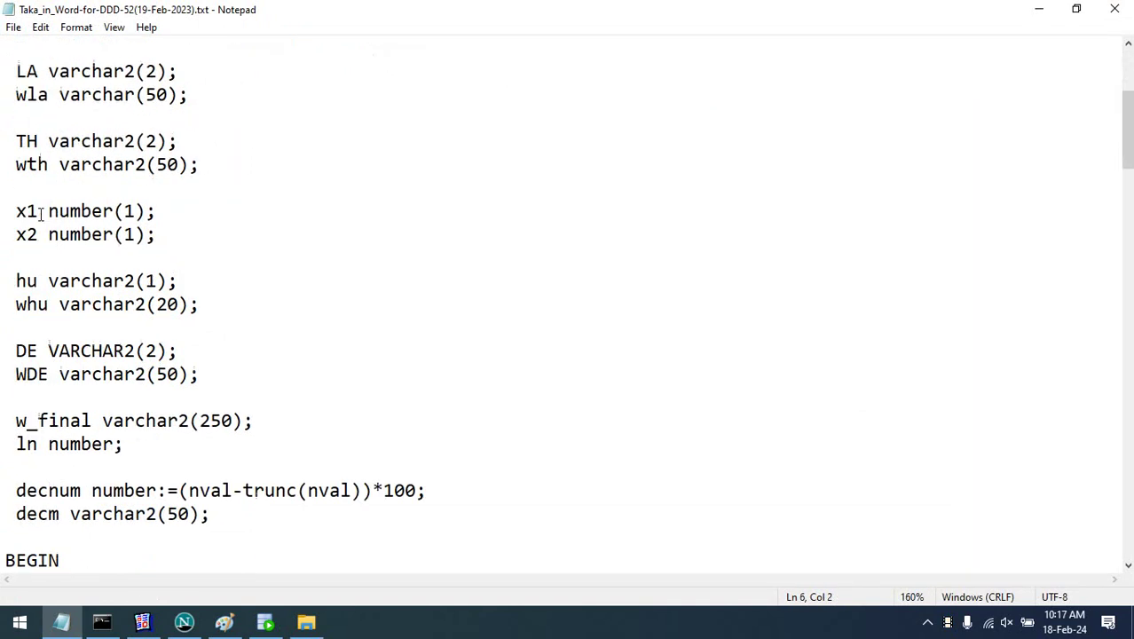
pyautogui.scroll(-3, 38, 182)
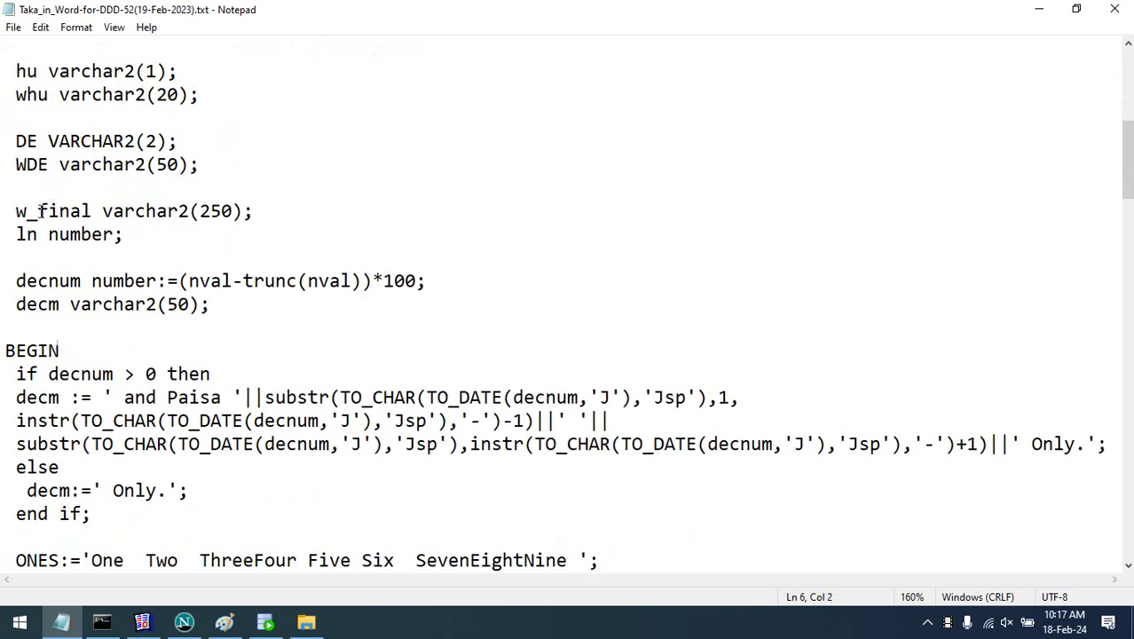
pyautogui.scroll(-2, 41, 211)
pyautogui.click(6, 233)
pyautogui.moveTo(5, 232); pyautogui.dragTo(253, 467)
pyautogui.scroll(-12, 280, 390)
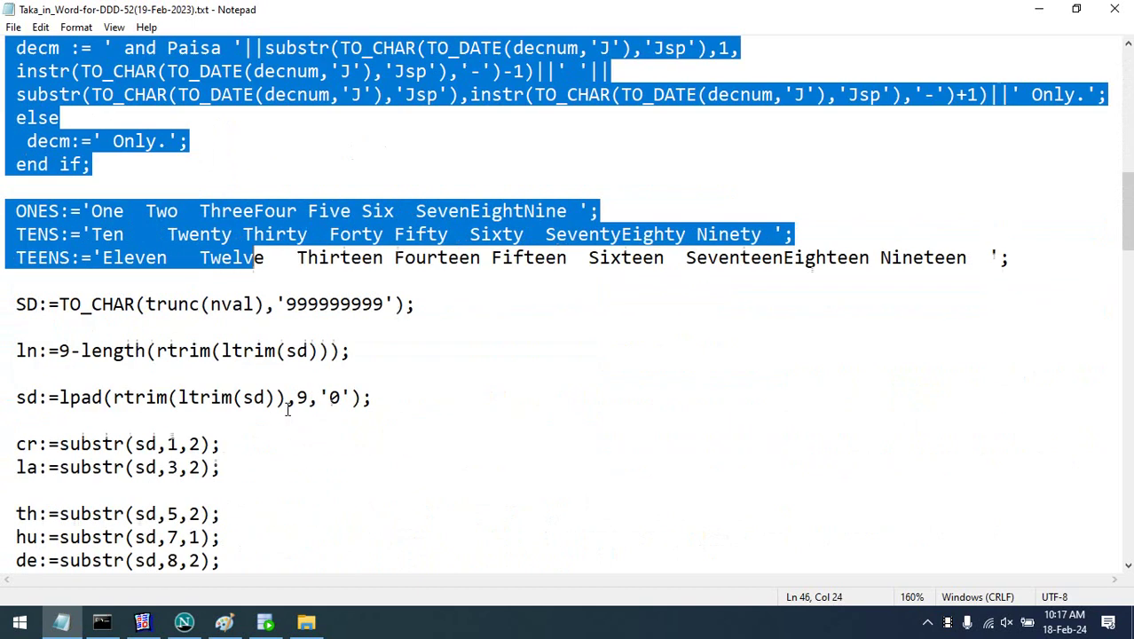
pyautogui.scroll(-20, 280, 391)
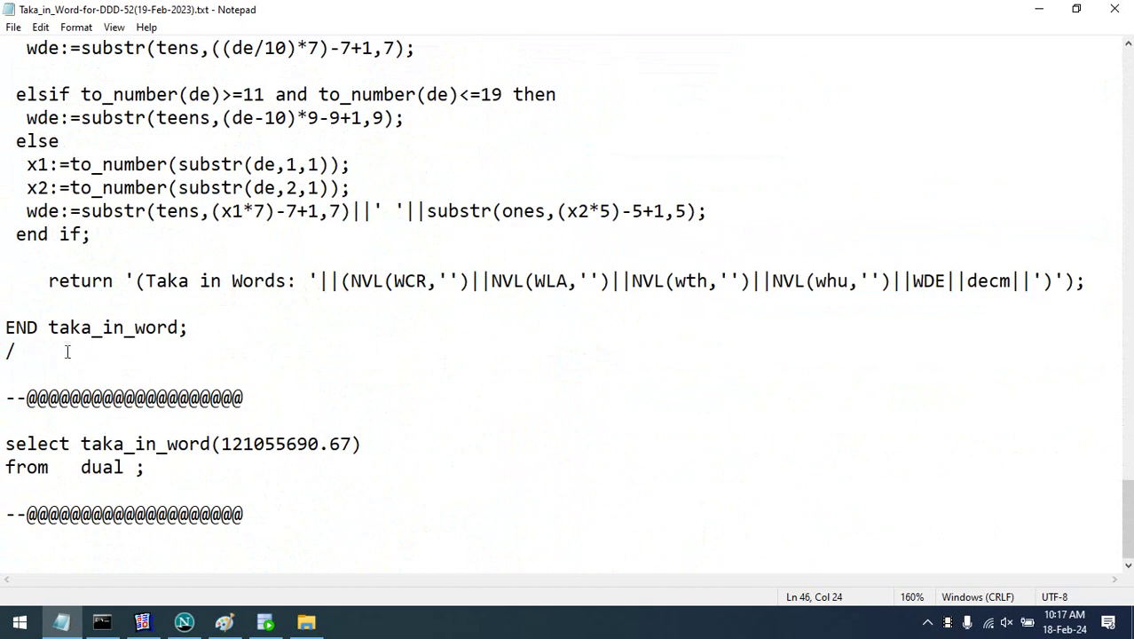
# - Add a space before the semicolon in END taka_in_word ;, select the whole function, and save
pyautogui.click(179, 327)
pyautogui.moveTo(8, 351); pyautogui.dragTo(3, 215)
pyautogui.scroll(18, 2, 222)
pyautogui.moveTo(3, 217); pyautogui.dragTo(3, 39)
pyautogui.scroll(6, 2, 249)
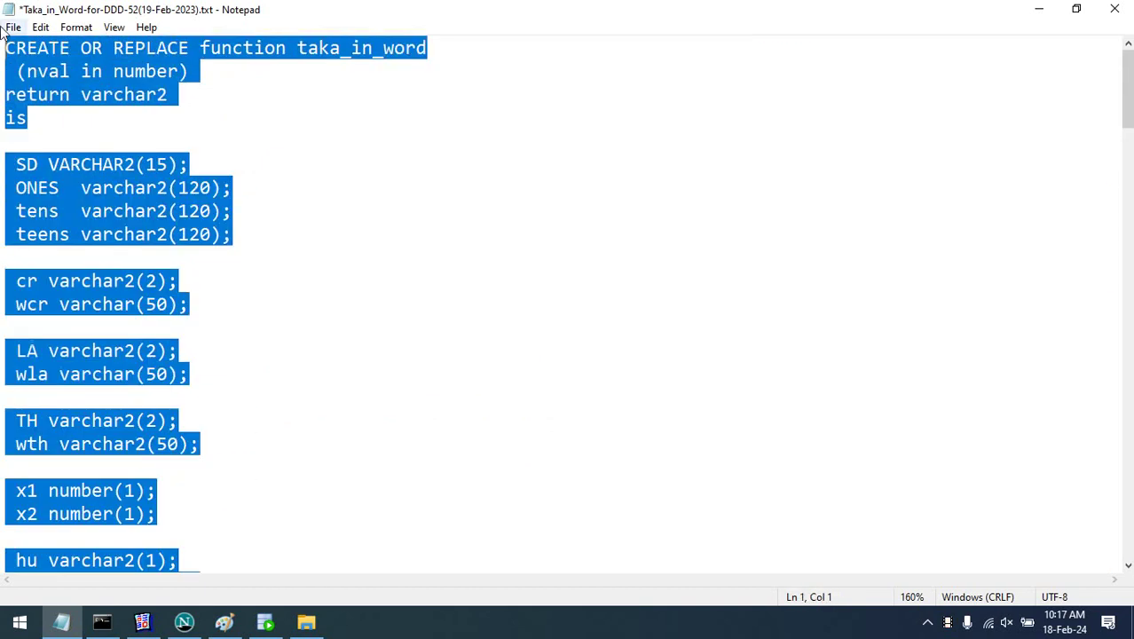
pyautogui.hotkey('ctrl', 's')
# - Scroll down the script and switch to Oracle SQL Developer
pyautogui.scroll(-15, 175, 177)
pyautogui.scroll(-20, 175, 178)
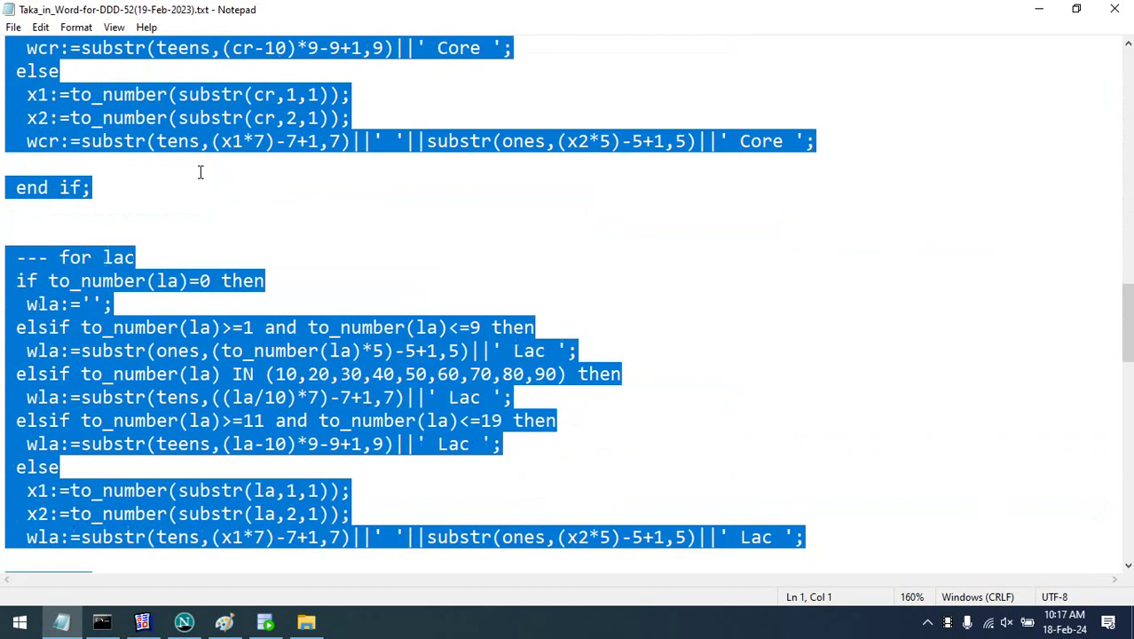
pyautogui.scroll(-1, 204, 173)
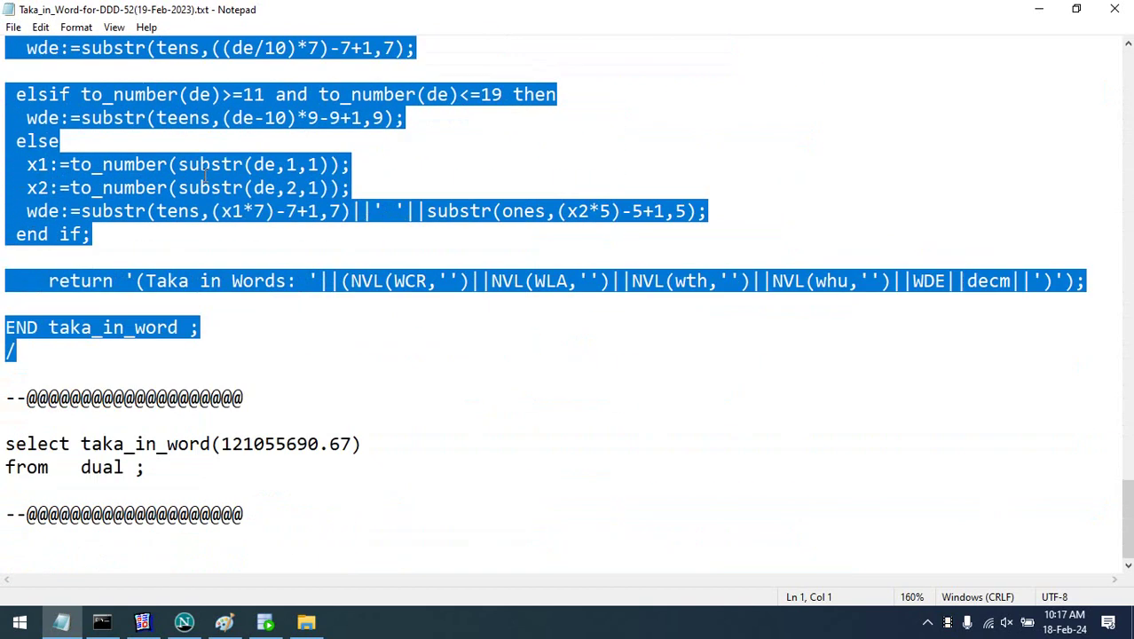
pyautogui.click(265, 622)
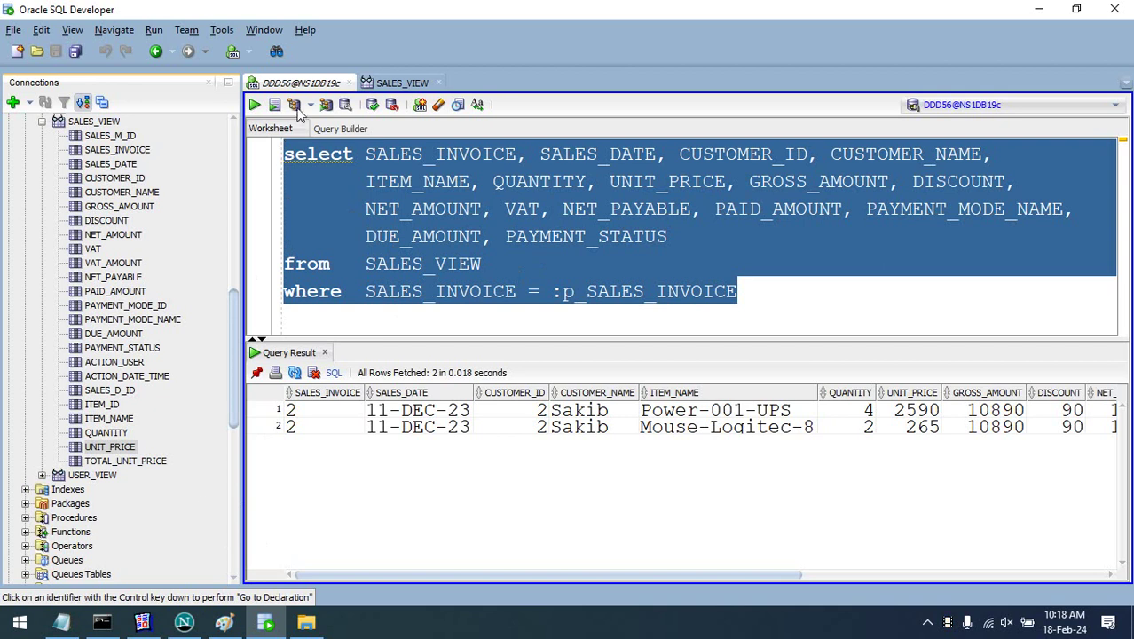
# - Paste the taka_in_word function into a new SQL worksheet and compile it as a script
pyautogui.click(232, 52)
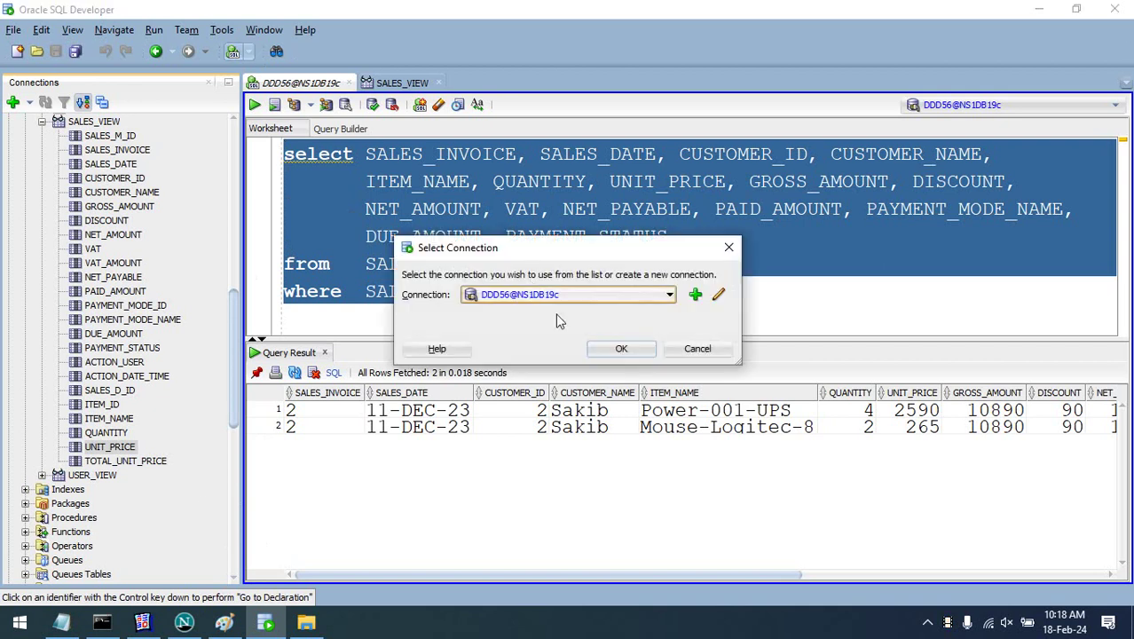
pyautogui.click(635, 351)
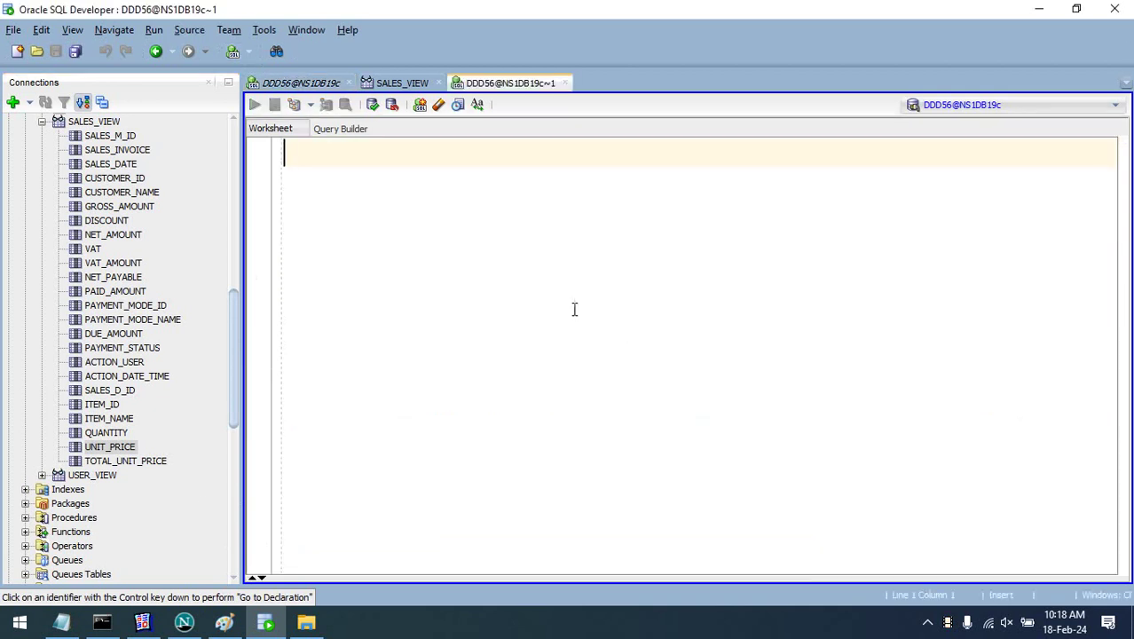
pyautogui.hotkey('ctrl', 'v')
pyautogui.hotkey('ctrl', 'a')
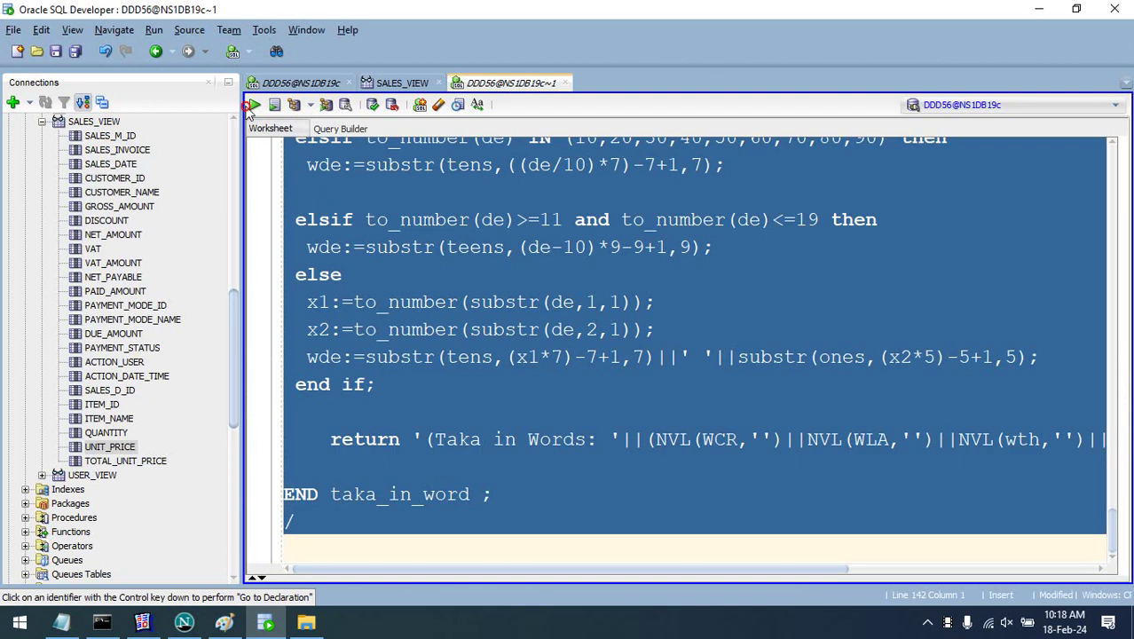
pyautogui.click(275, 105)
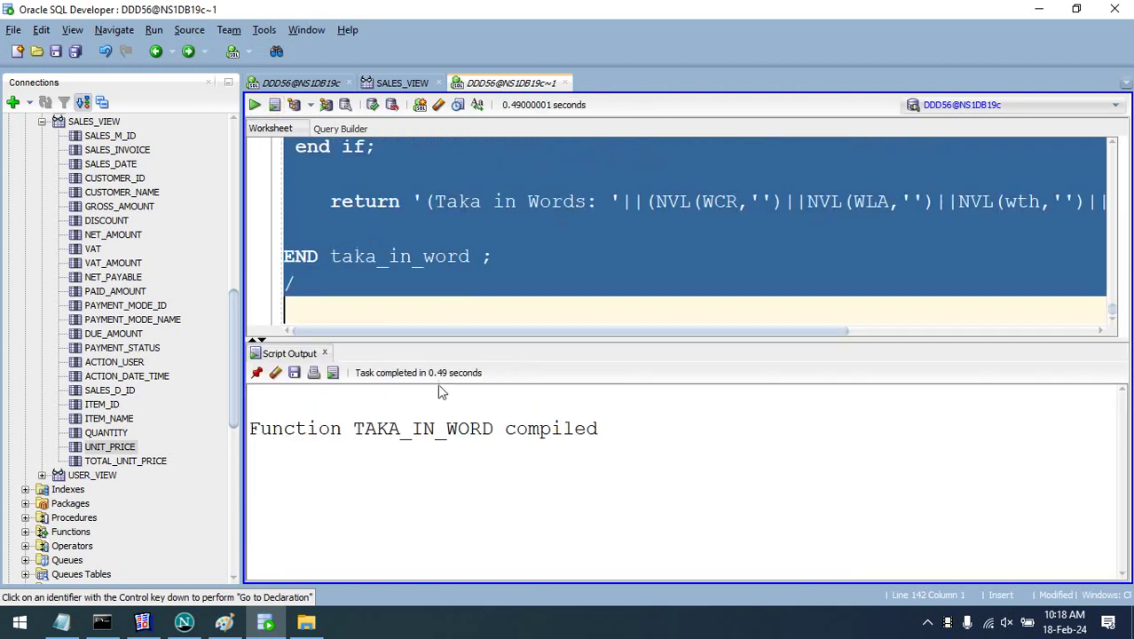
# - Select the test query lines in the script file, then select all worksheet text for replacement
pyautogui.doubleClick(443, 430)
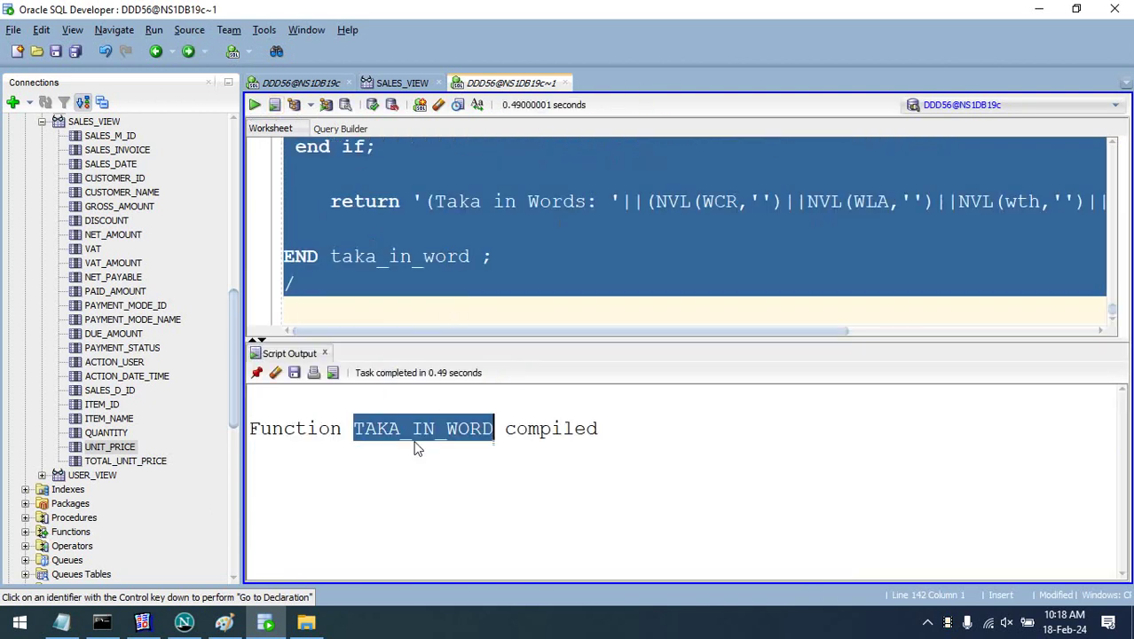
pyautogui.click(78, 625)
pyautogui.moveTo(145, 468); pyautogui.dragTo(6, 444)
pyautogui.hotkey('ctrl', 'c')
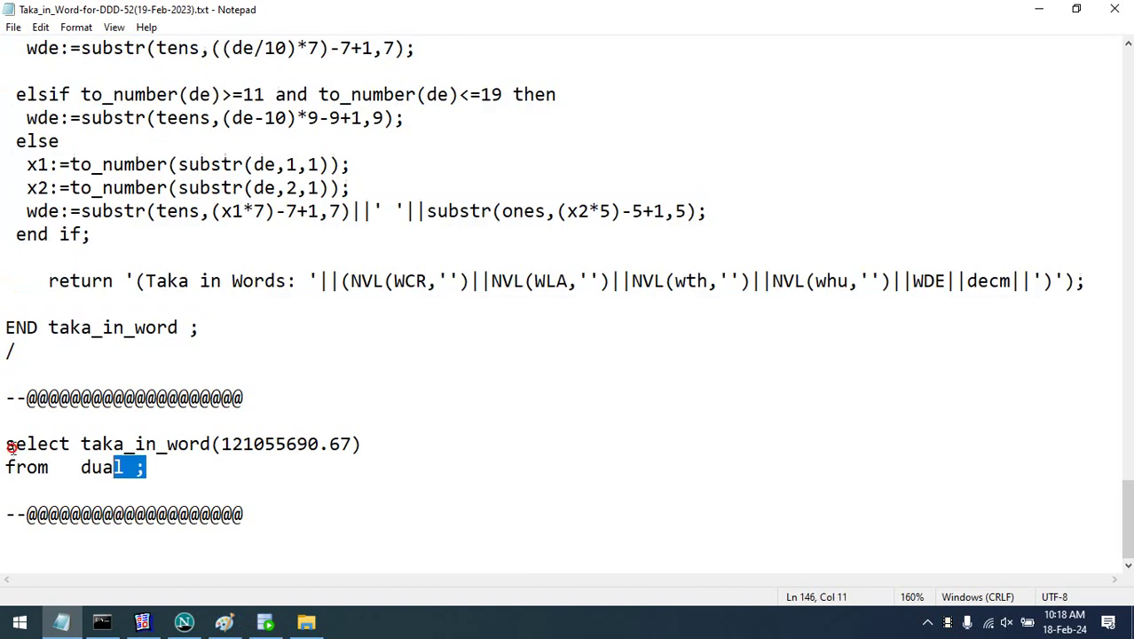
pyautogui.click(1039, 9)
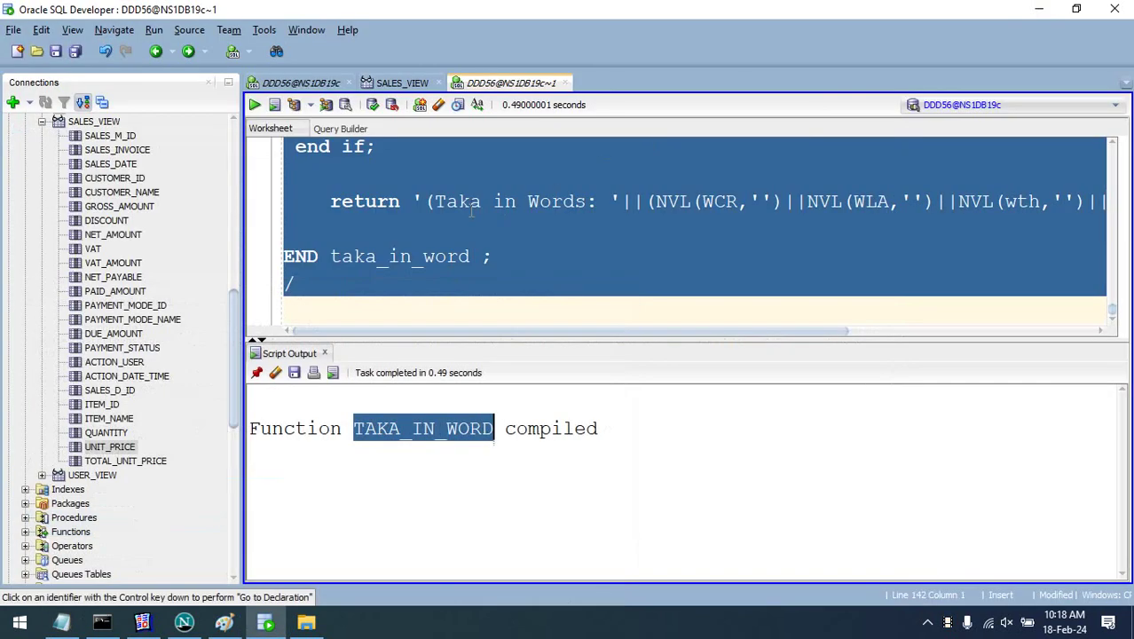
pyautogui.click(464, 279)
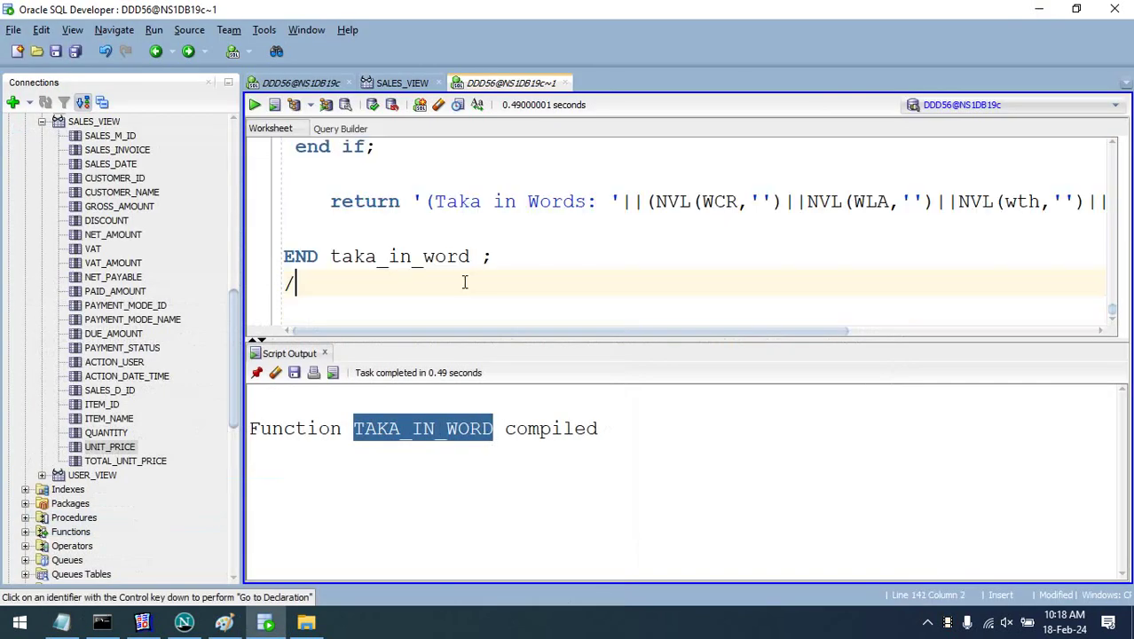
pyautogui.hotkey('ctrl', 'a')
# - Replace the worksheet with the test query, change the amount to 1599.67, and run it
pyautogui.hotkey('ctrl', 'v')
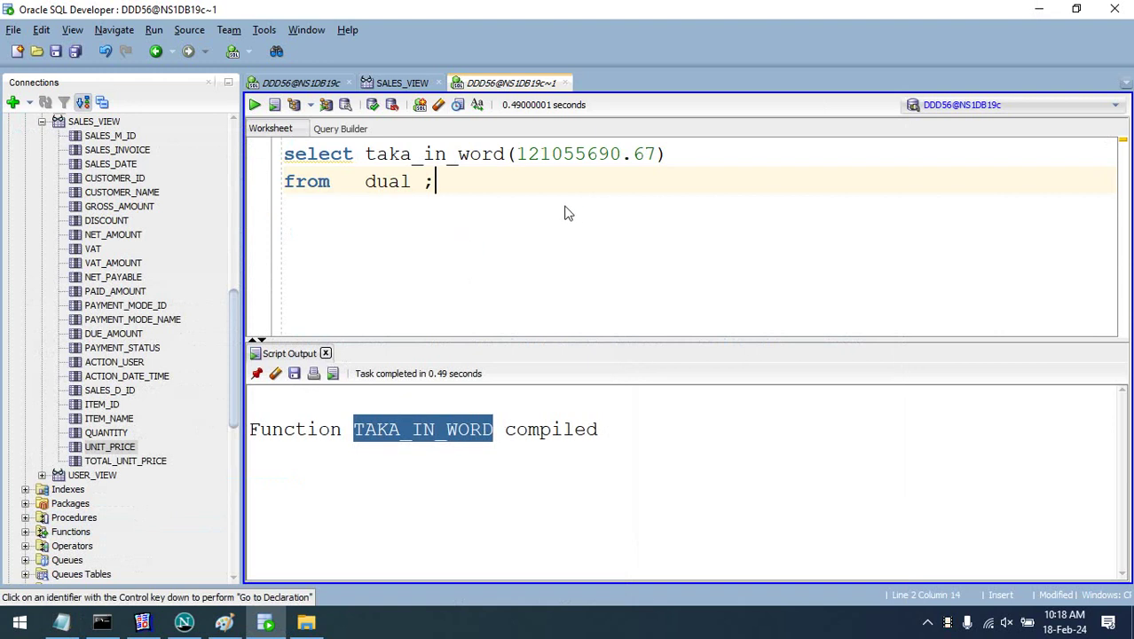
pyautogui.hotkey('shift', 'Escape')
pyautogui.moveTo(519, 153); pyautogui.dragTo(622, 152)
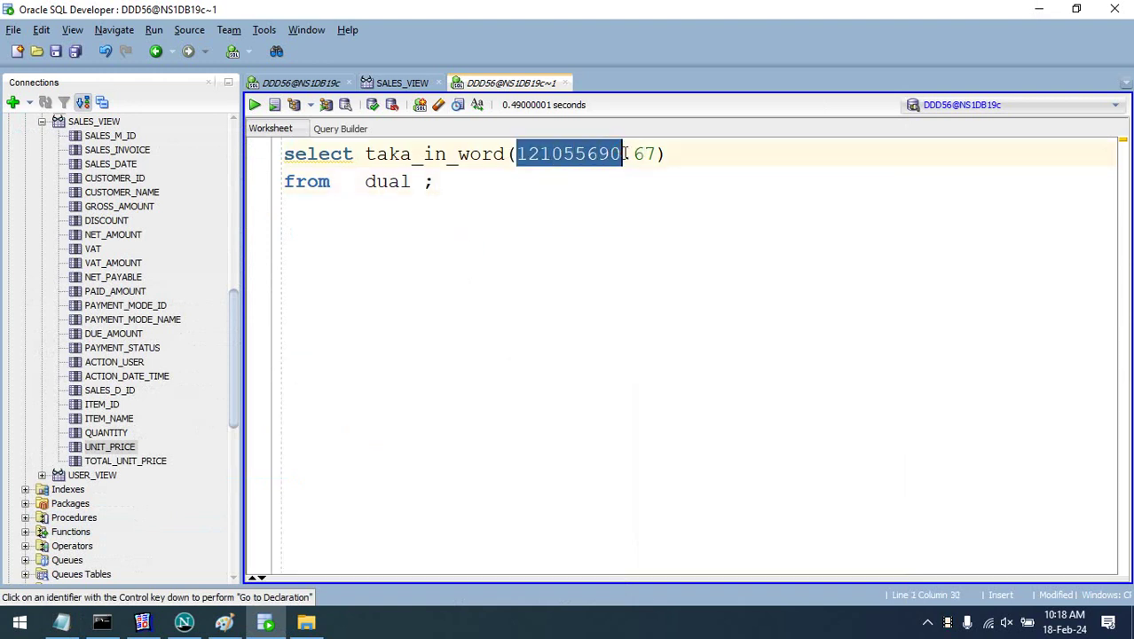
pyautogui.write('15')
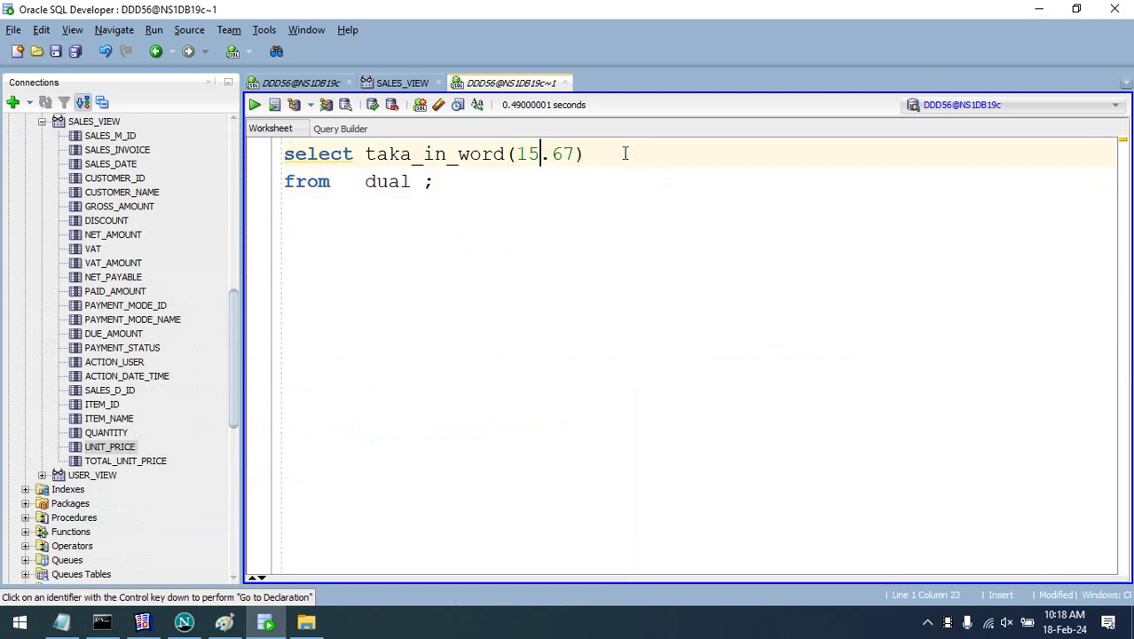
pyautogui.write('99')
pyautogui.click(555, 183)
pyautogui.moveTo(555, 183); pyautogui.dragTo(229, 151)
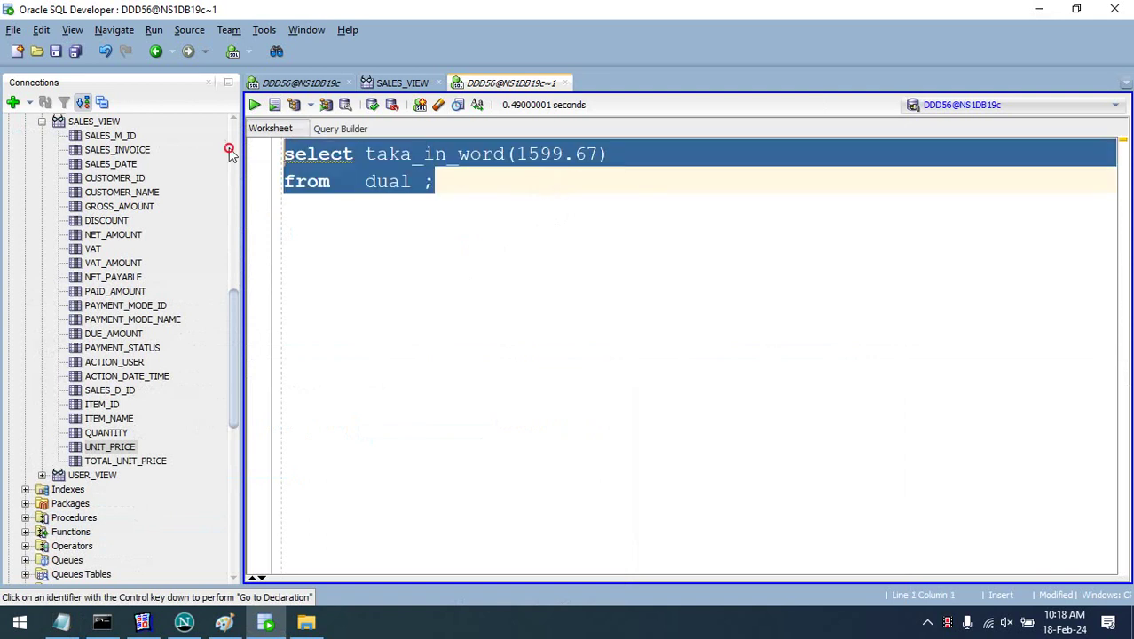
pyautogui.click(254, 104)
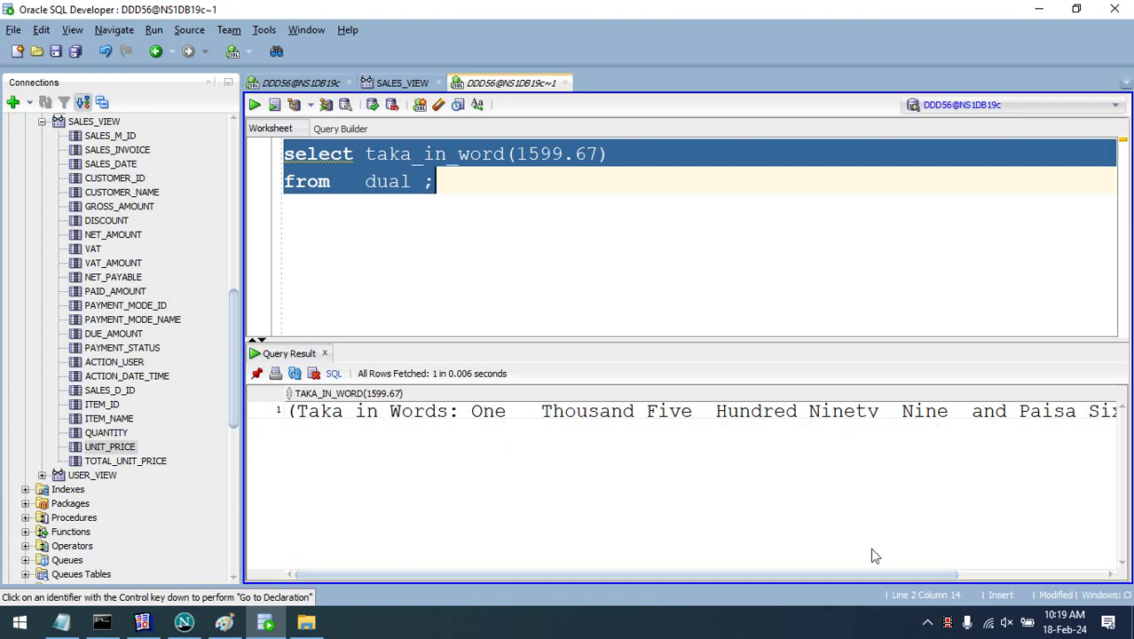
# - Inspect the full amount-in-words result, then mark the taka_in_word function name in the query
pyautogui.moveTo(887, 577); pyautogui.dragTo(1113, 574)
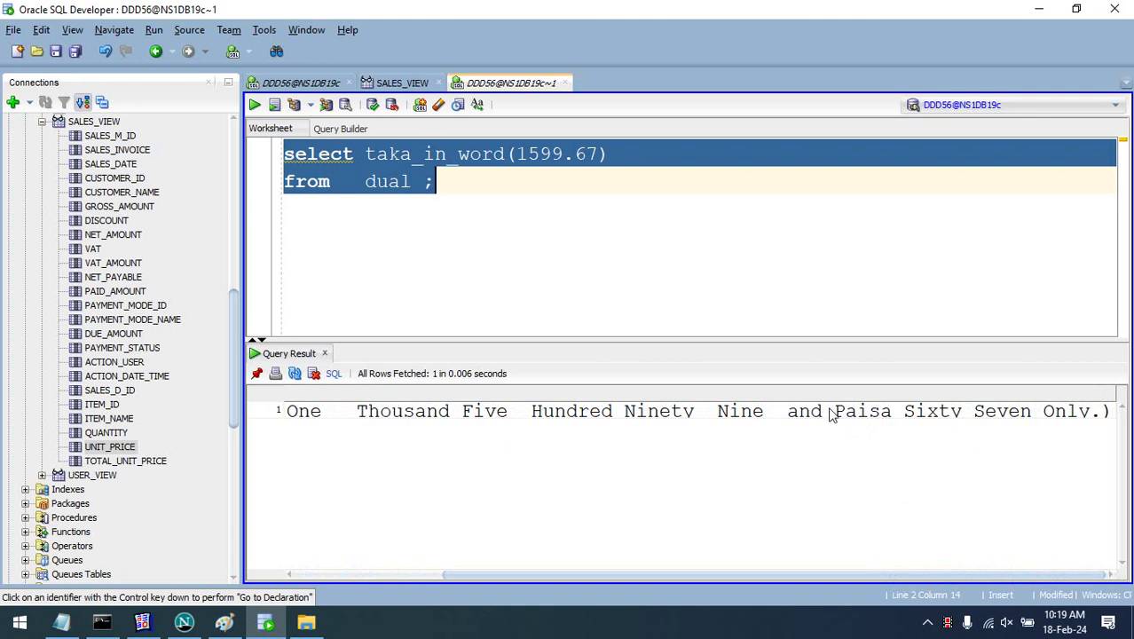
pyautogui.click(801, 422)
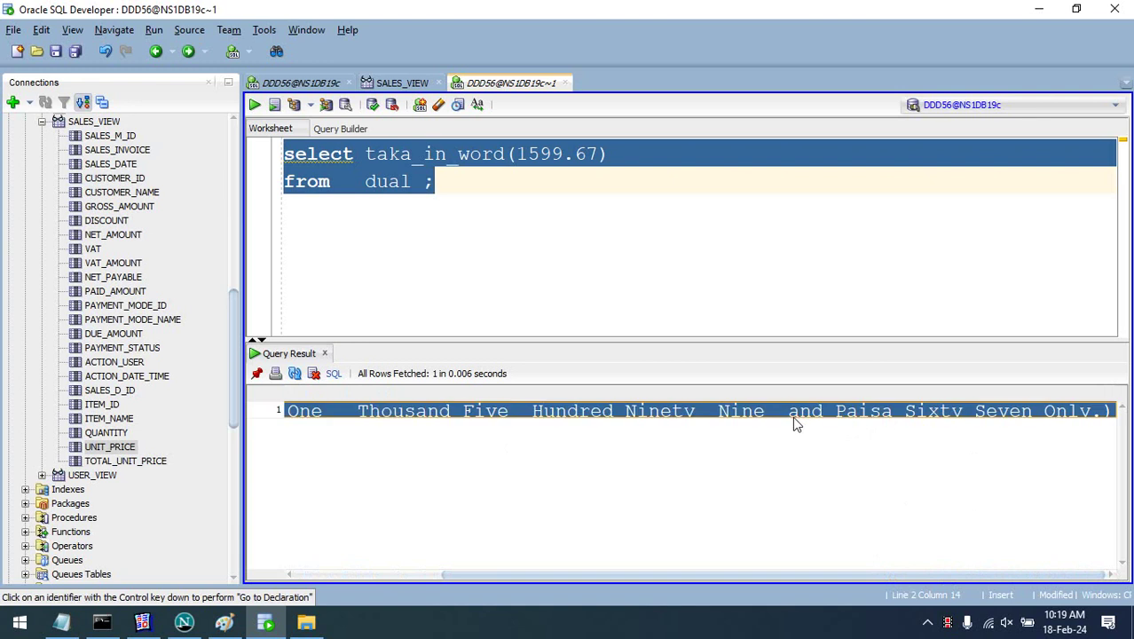
pyautogui.click(794, 419)
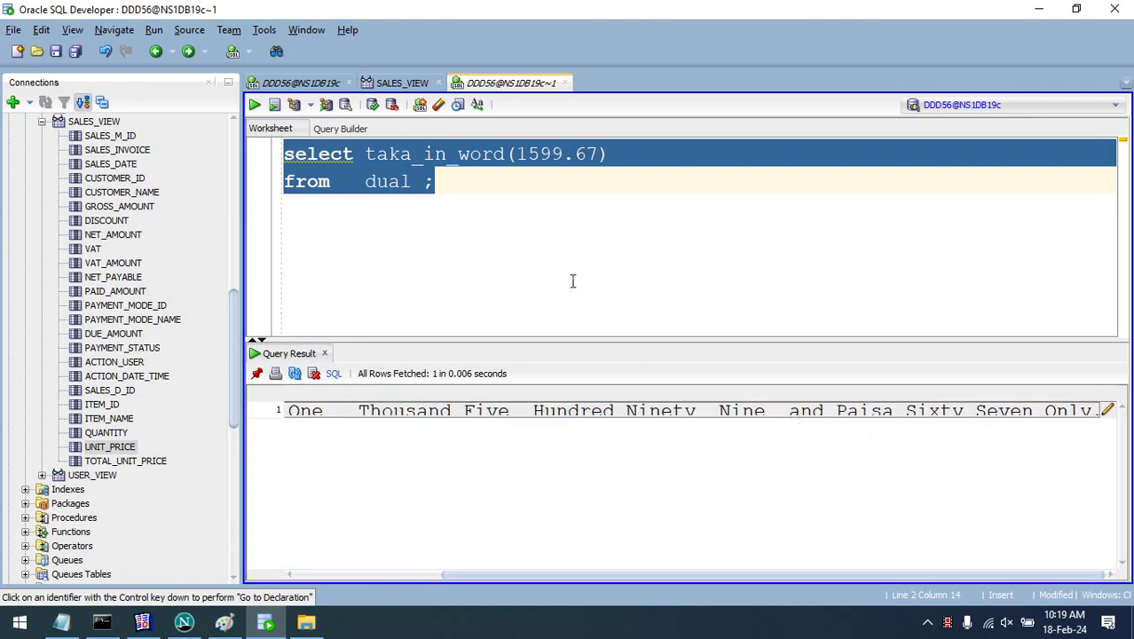
pyautogui.click(497, 255)
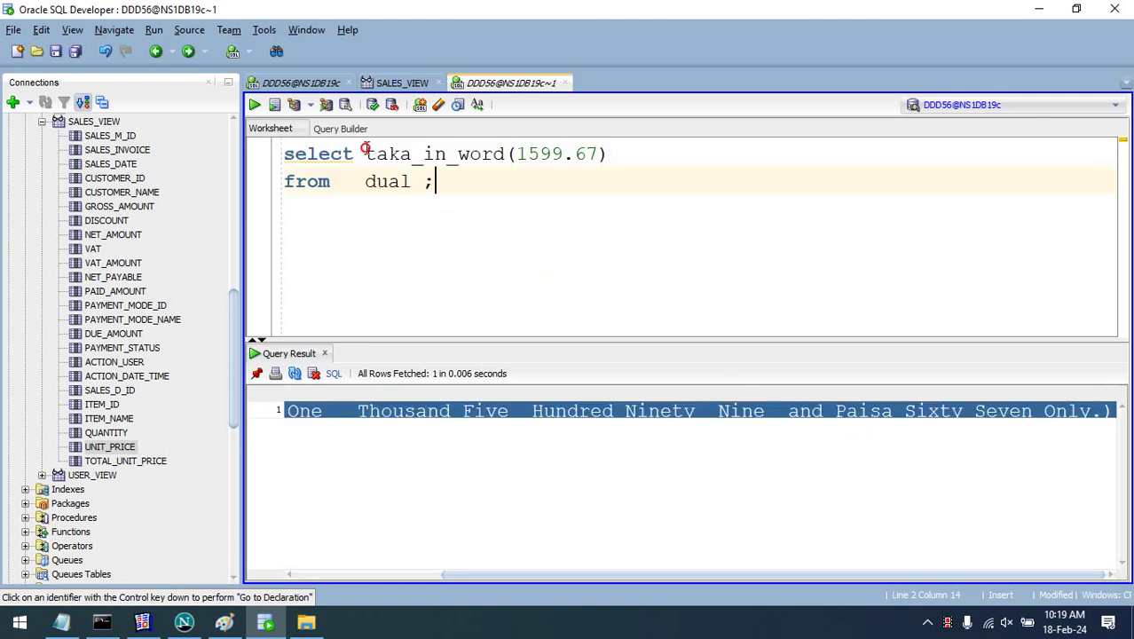
pyautogui.moveTo(364, 152); pyautogui.dragTo(508, 154)
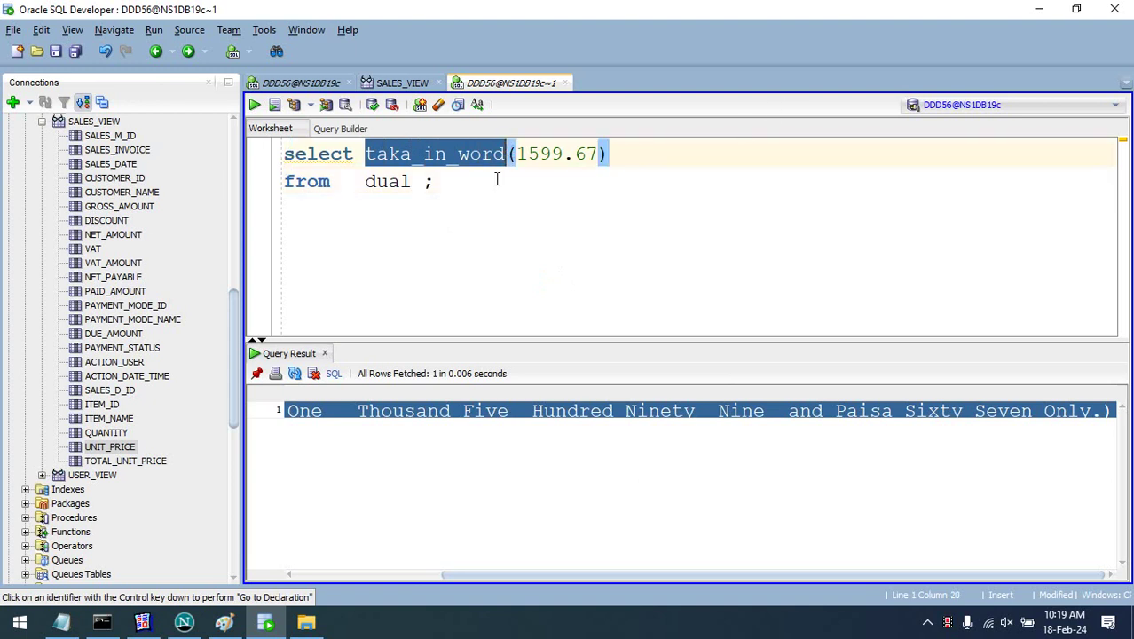
pyautogui.click(517, 181)
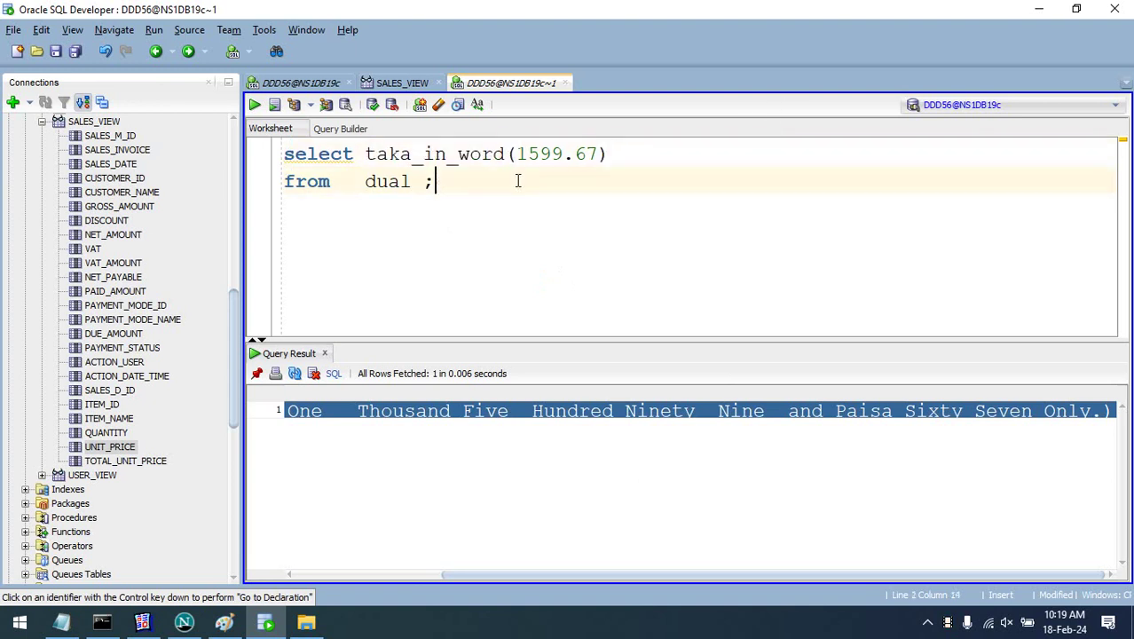
pyautogui.click(411, 153)
pyautogui.moveTo(364, 154); pyautogui.dragTo(505, 154)
# - In the Sales_Invoice data model, add formula column CF_1 to the G_SALES_INVOICE group
pyautogui.click(1039, 9)
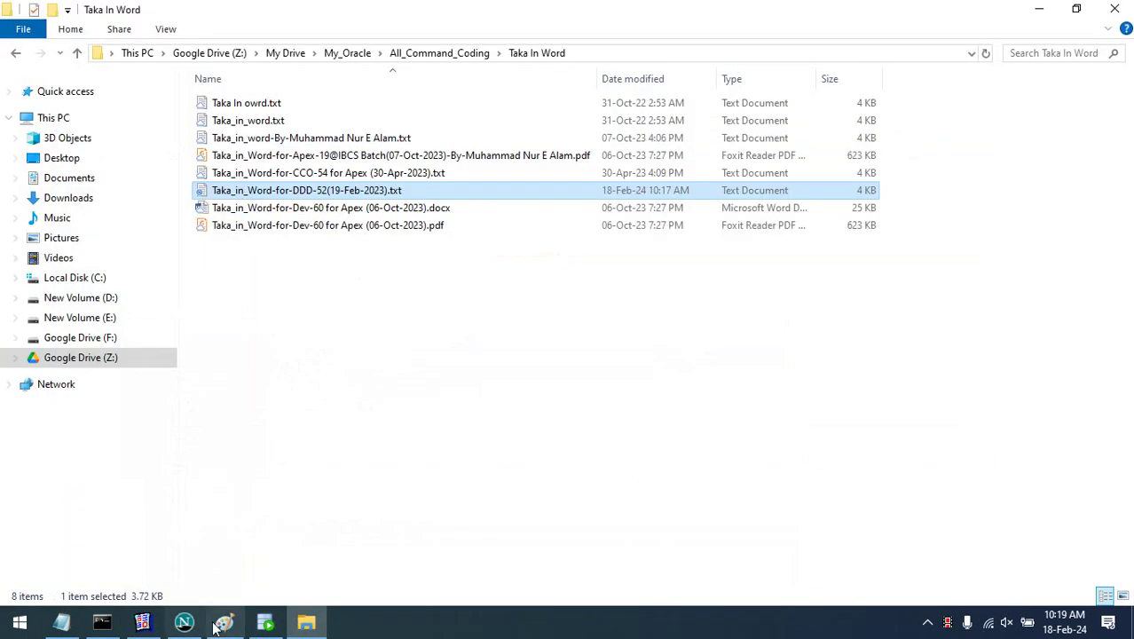
pyautogui.click(144, 624)
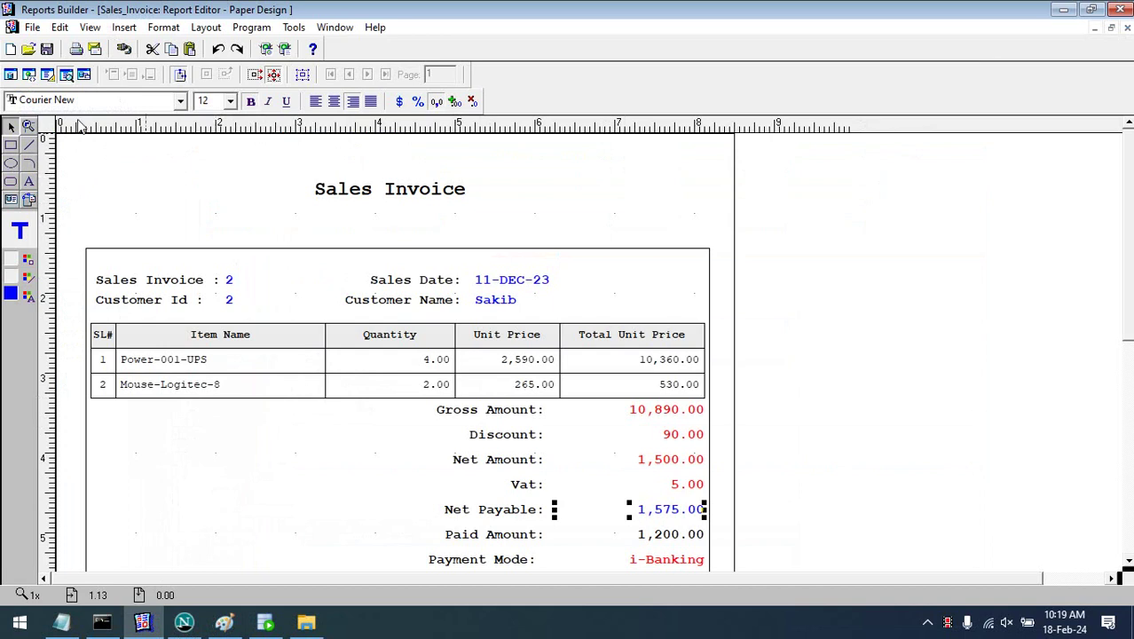
pyautogui.click(11, 76)
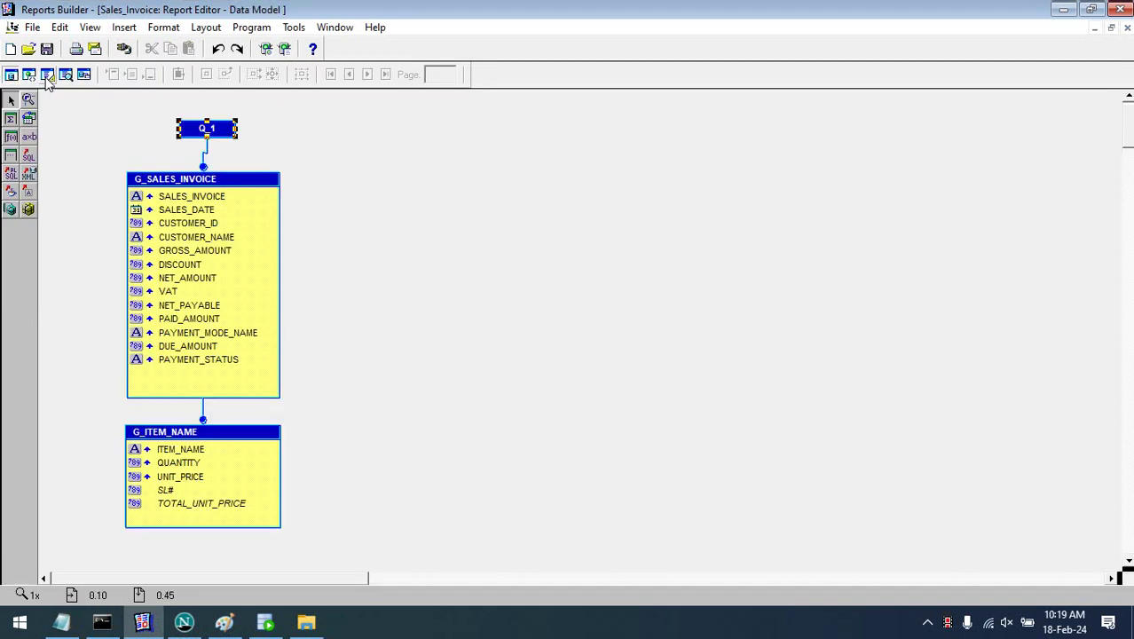
pyautogui.click(48, 77)
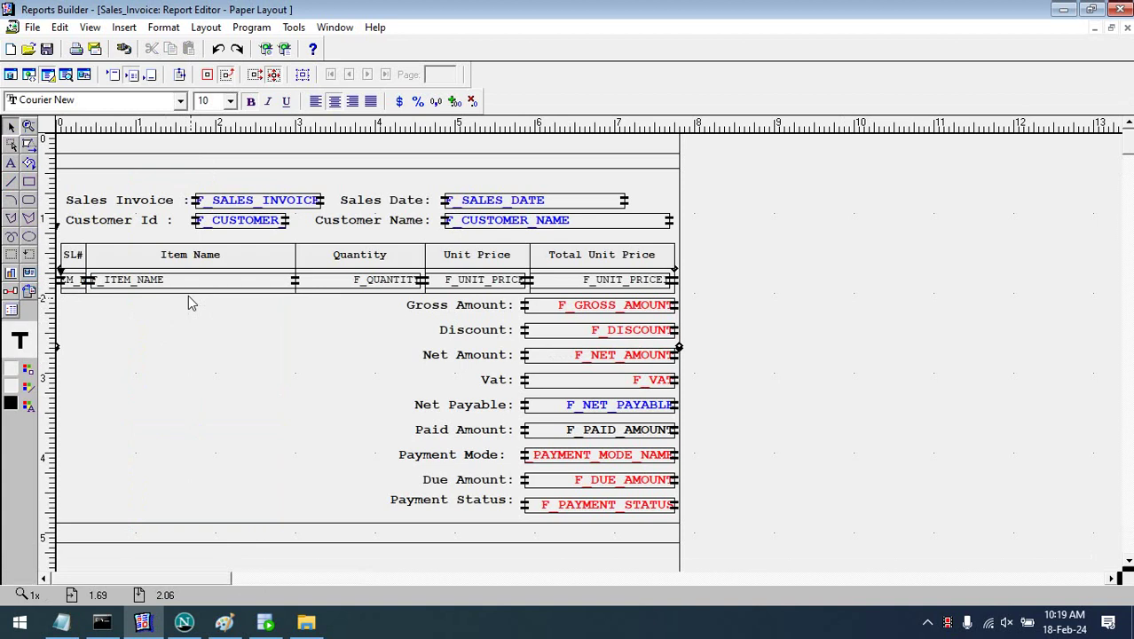
pyautogui.click(9, 76)
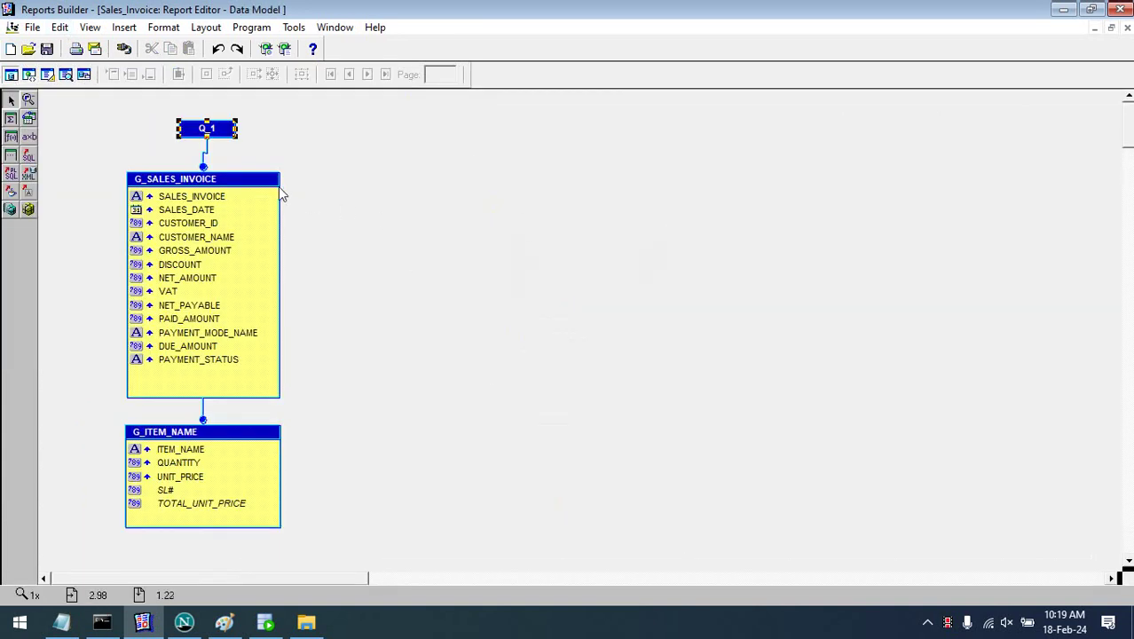
pyautogui.click(226, 383)
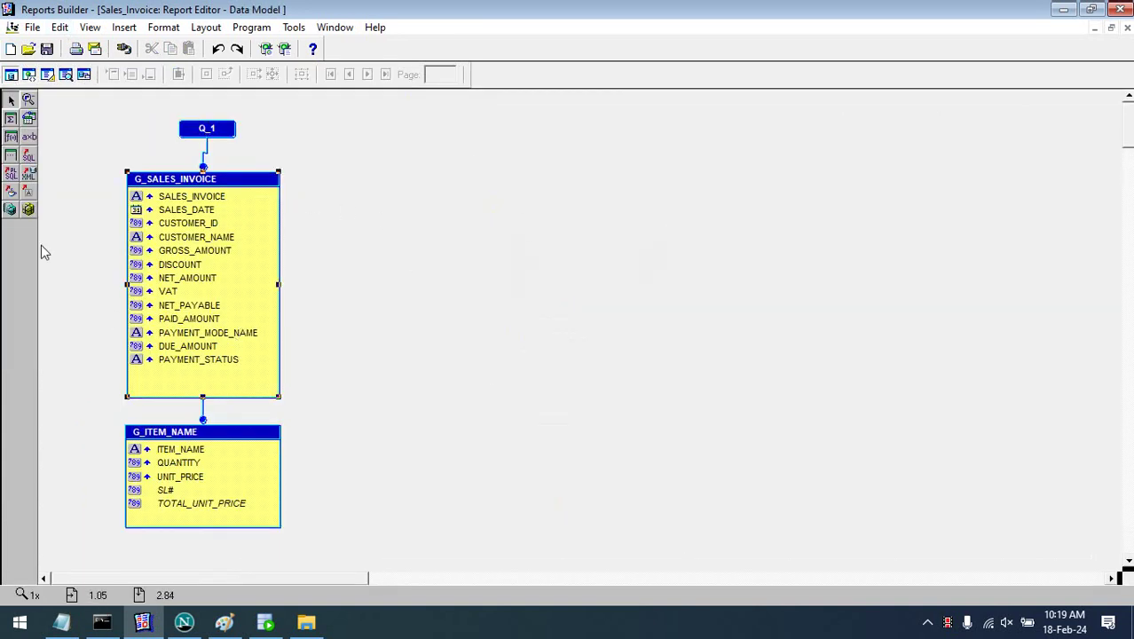
pyautogui.click(11, 155)
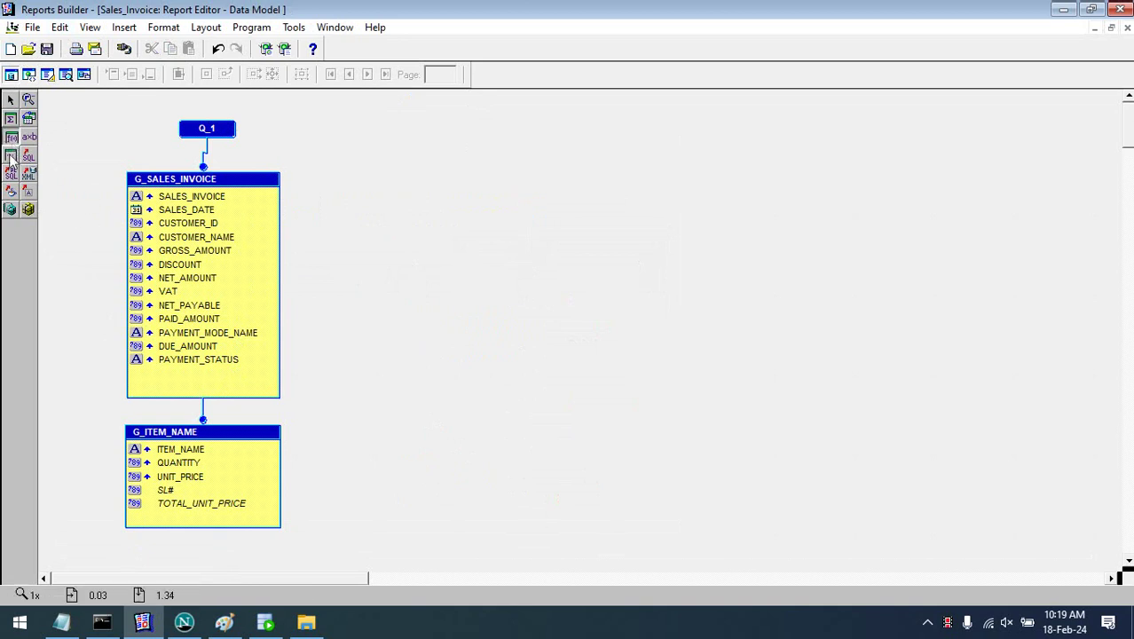
pyautogui.click(173, 373)
# - Rename the formula column CF_1 to taka_in_word in the Property Inspector
pyautogui.doubleClick(184, 374)
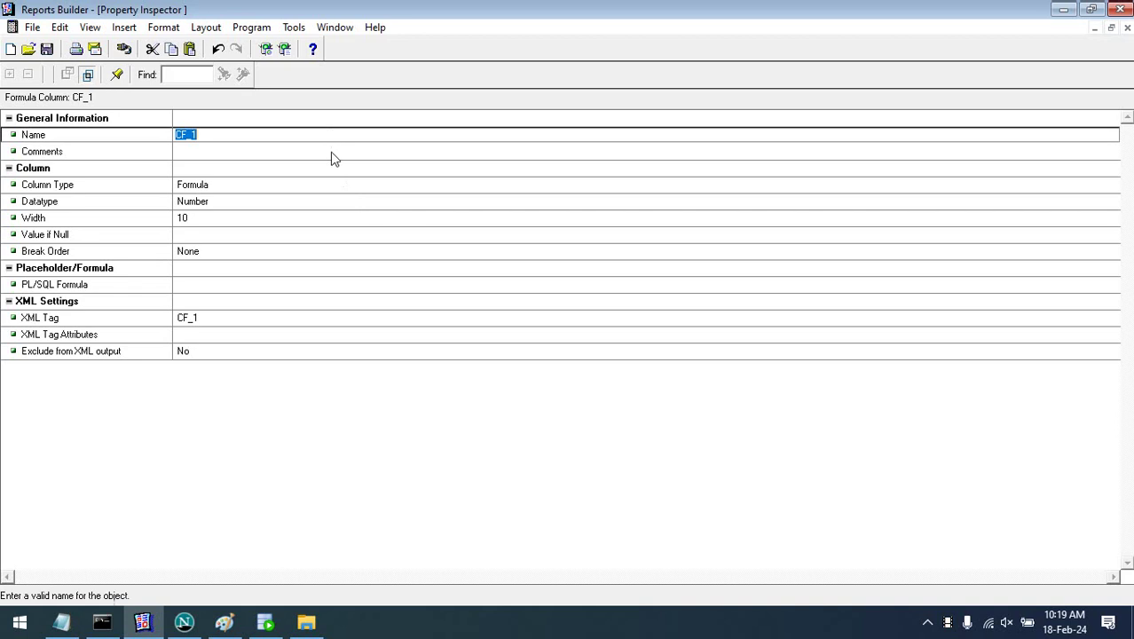
pyautogui.write('taka_in_word')
pyautogui.click(339, 171)
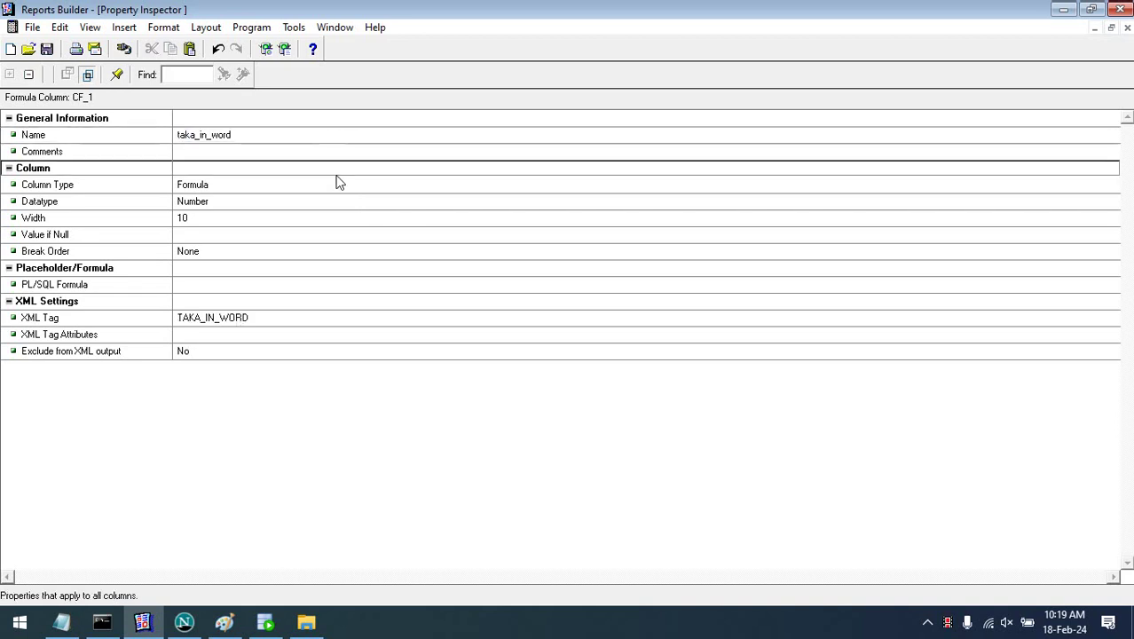
pyautogui.click(251, 285)
pyautogui.click(264, 285)
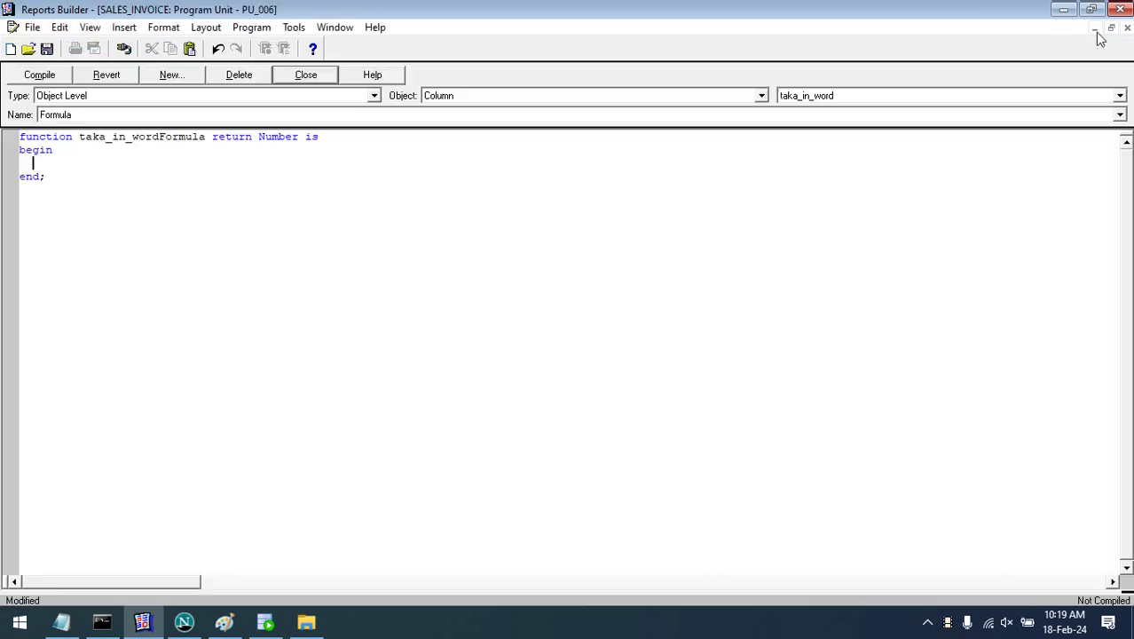
pyautogui.click(1095, 27)
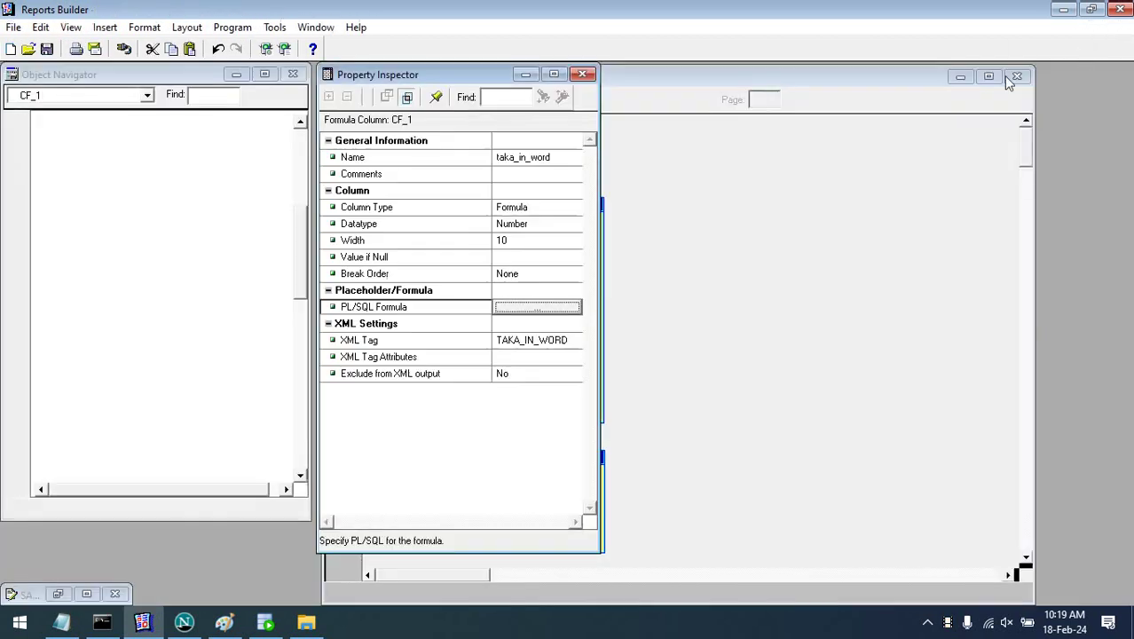
pyautogui.click(582, 73)
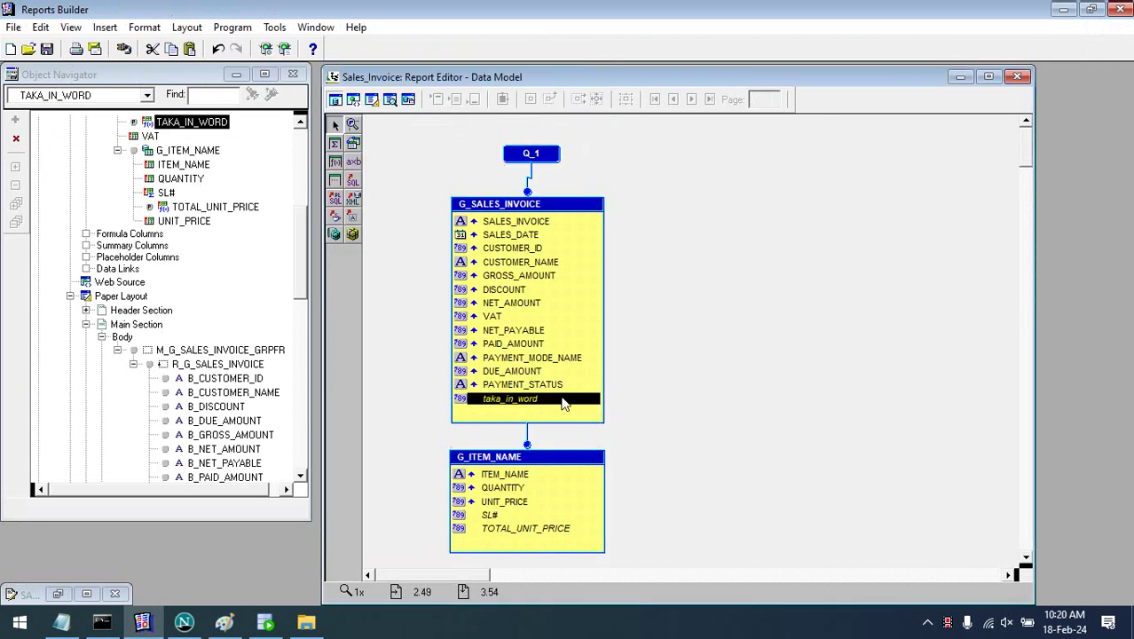
# - In taka_in_word's PL/SQL Editor, split the header lines and add a return statement to the body
pyautogui.click(572, 402)
pyautogui.rightClick(574, 402)
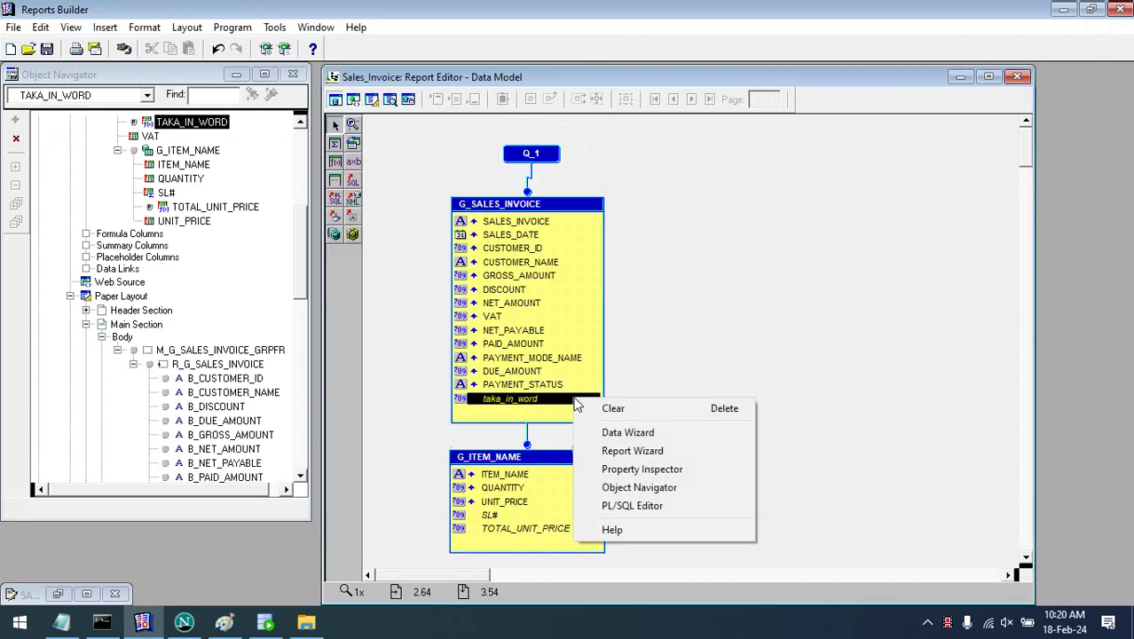
pyautogui.click(639, 507)
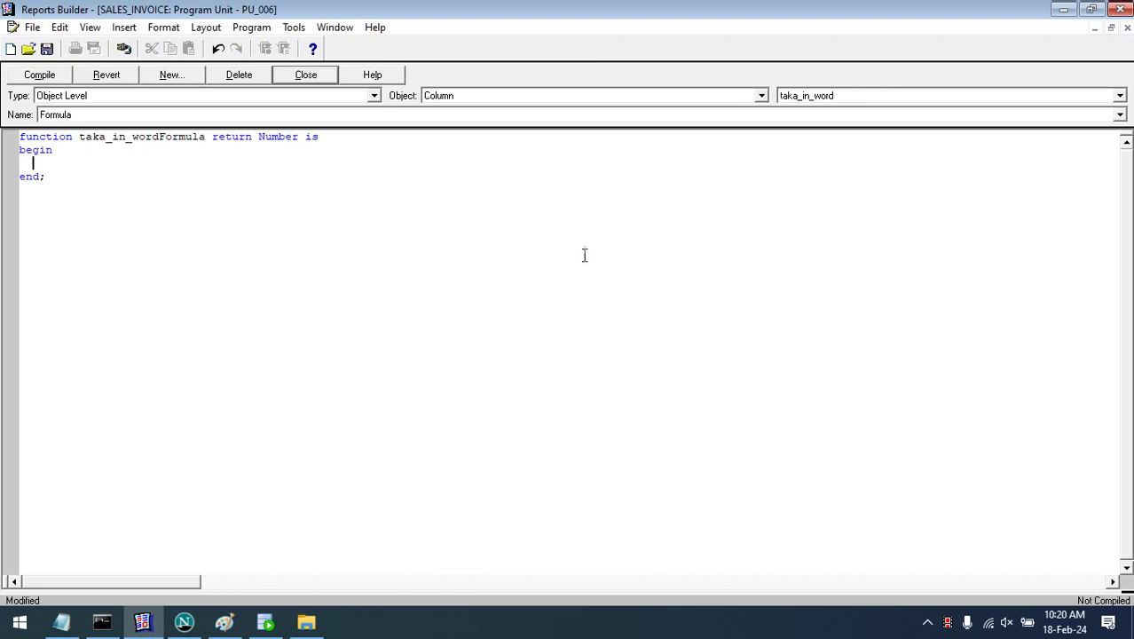
pyautogui.click(1111, 27)
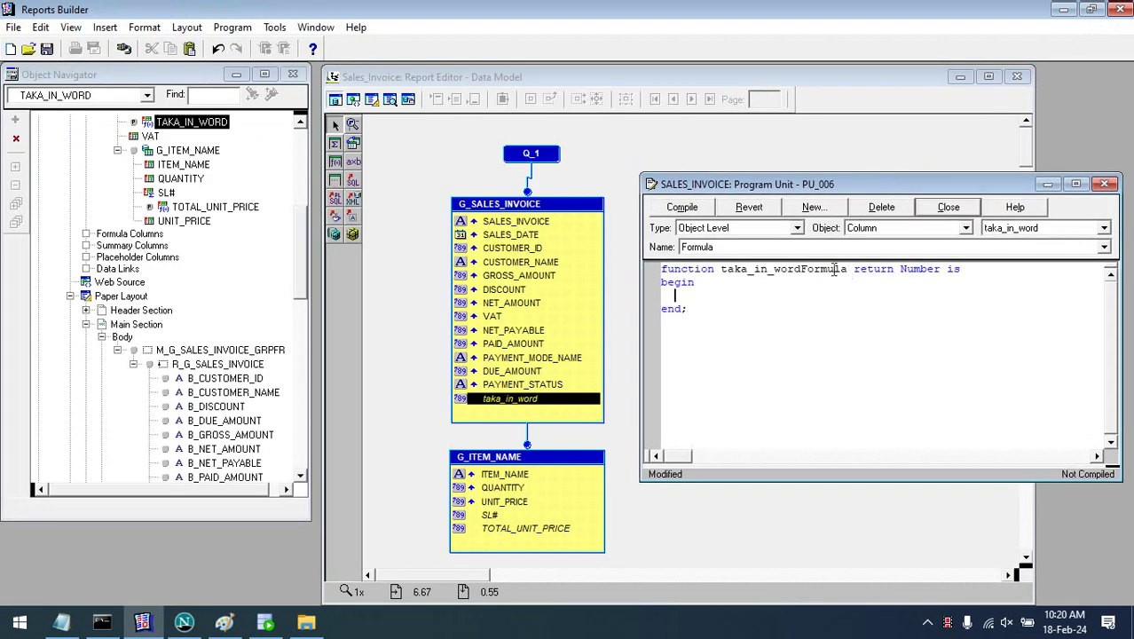
pyautogui.press('Return')
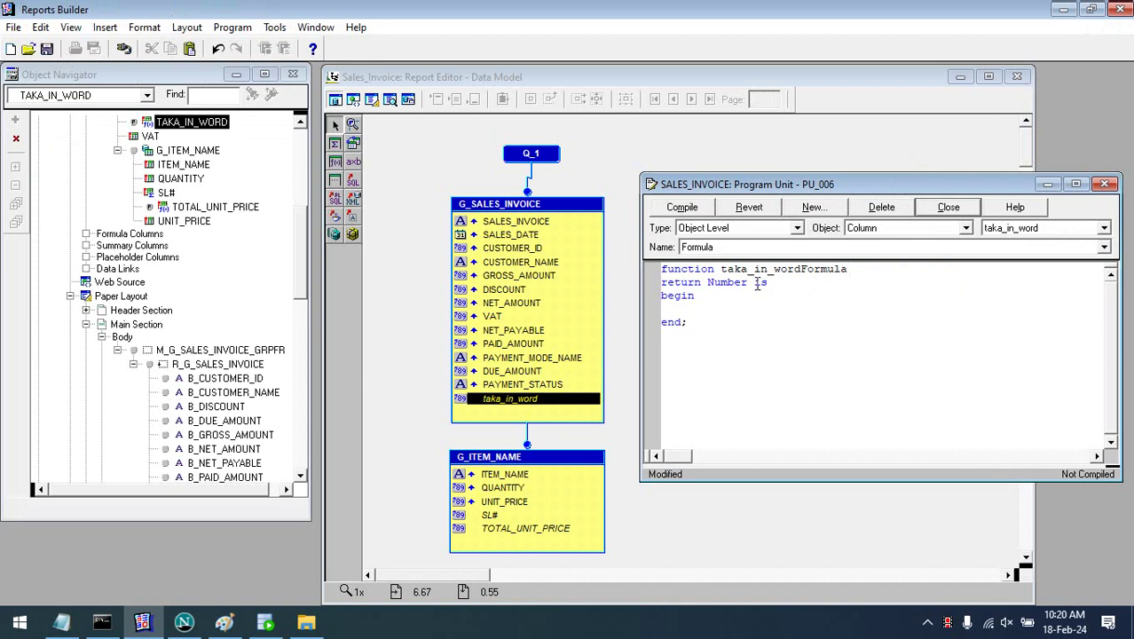
pyautogui.click(750, 282)
pyautogui.press('Return')
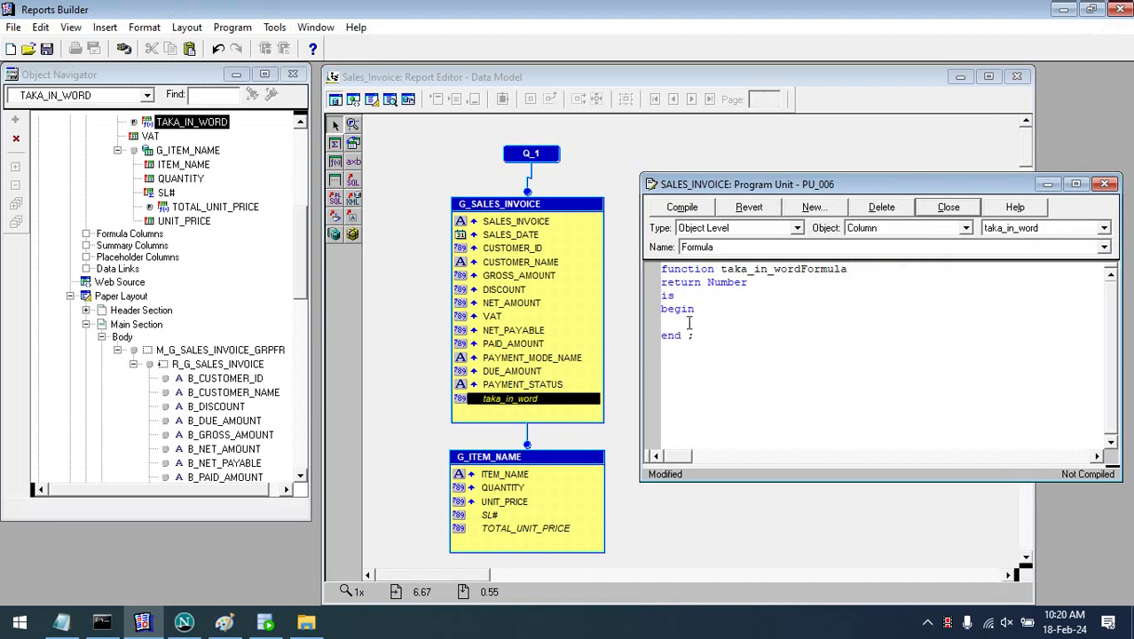
pyautogui.click(709, 324)
pyautogui.write('return () ;')
# - Select the sample 'select ... from dual' query in the Taka_in_Word notes
pyautogui.click(61, 621)
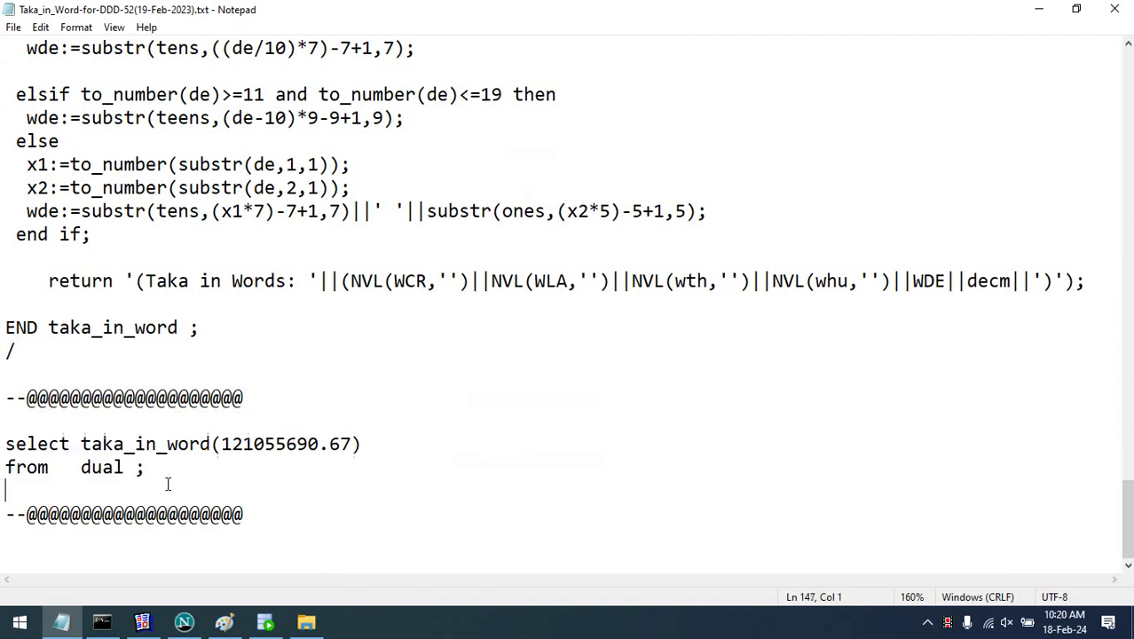
pyautogui.moveTo(169, 483); pyautogui.dragTo(6, 442)
pyautogui.hotkey('ctrl', 'c')
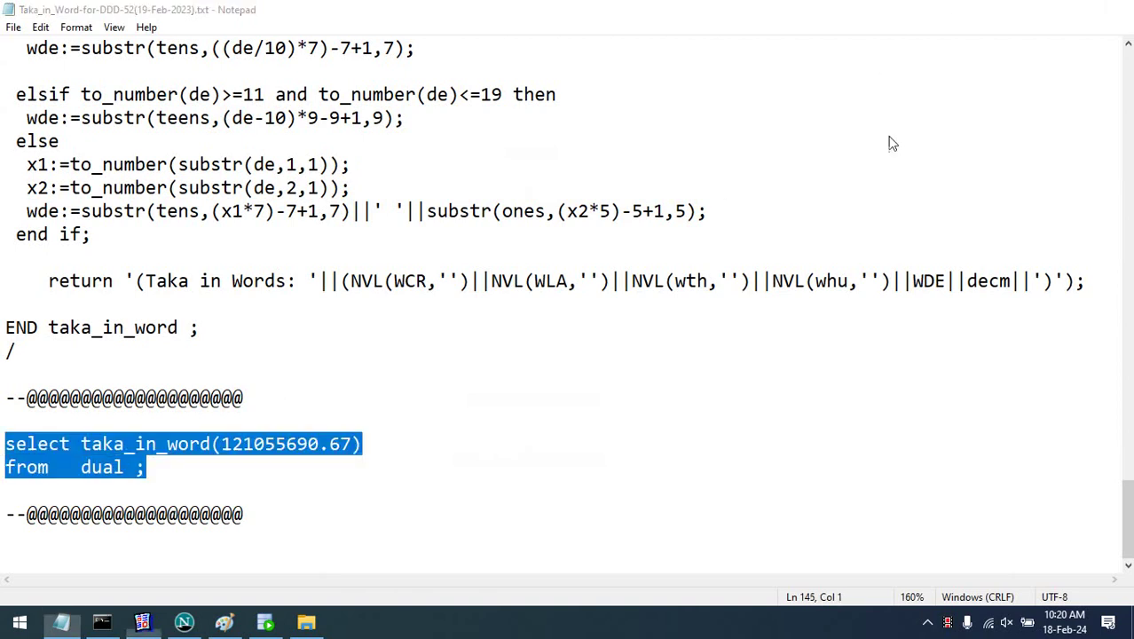
pyautogui.hotkey('alt', 'Tab')
# - Paste the select taka_in_word(121055690.67) from dual query after begin and add an into line
pyautogui.press('Return')
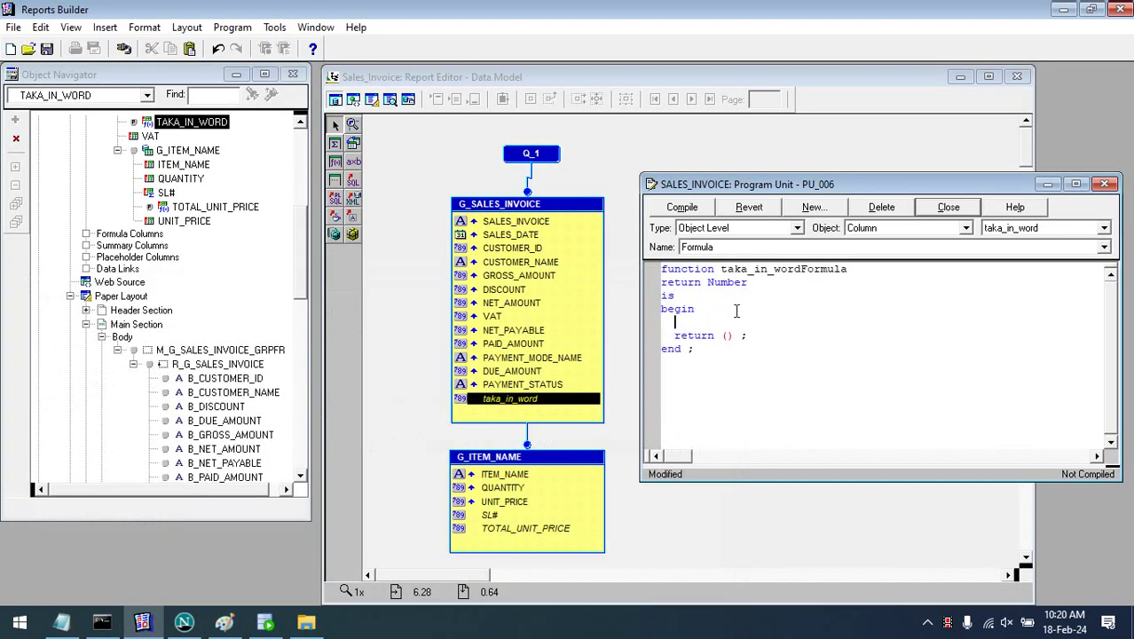
pyautogui.hotkey('ctrl', 'v')
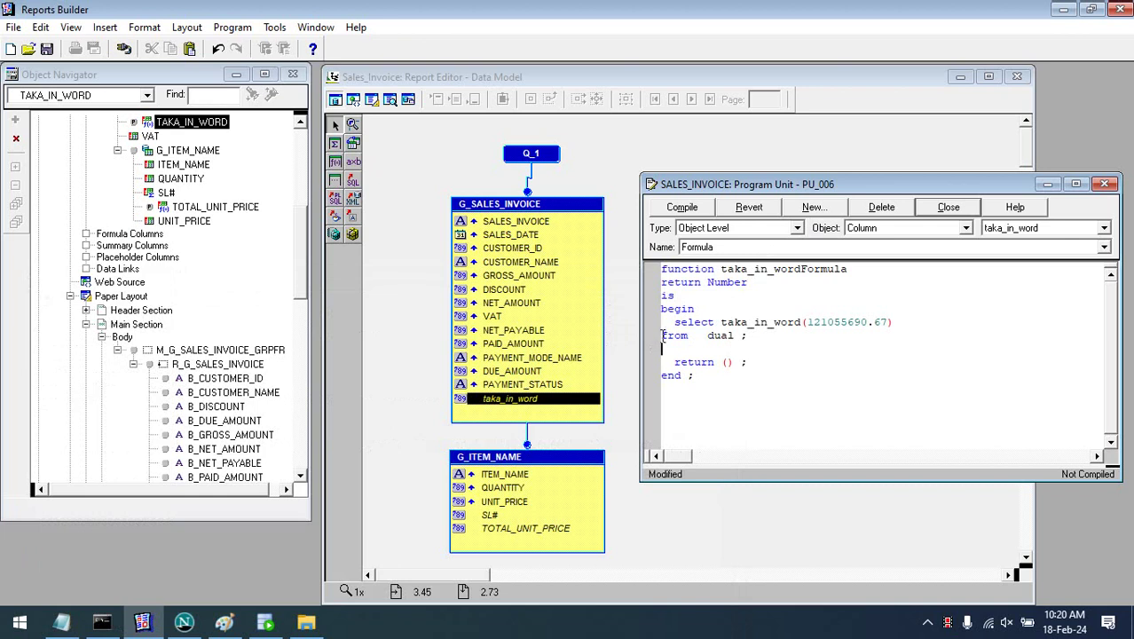
pyautogui.click(661, 335)
pyautogui.click(904, 326)
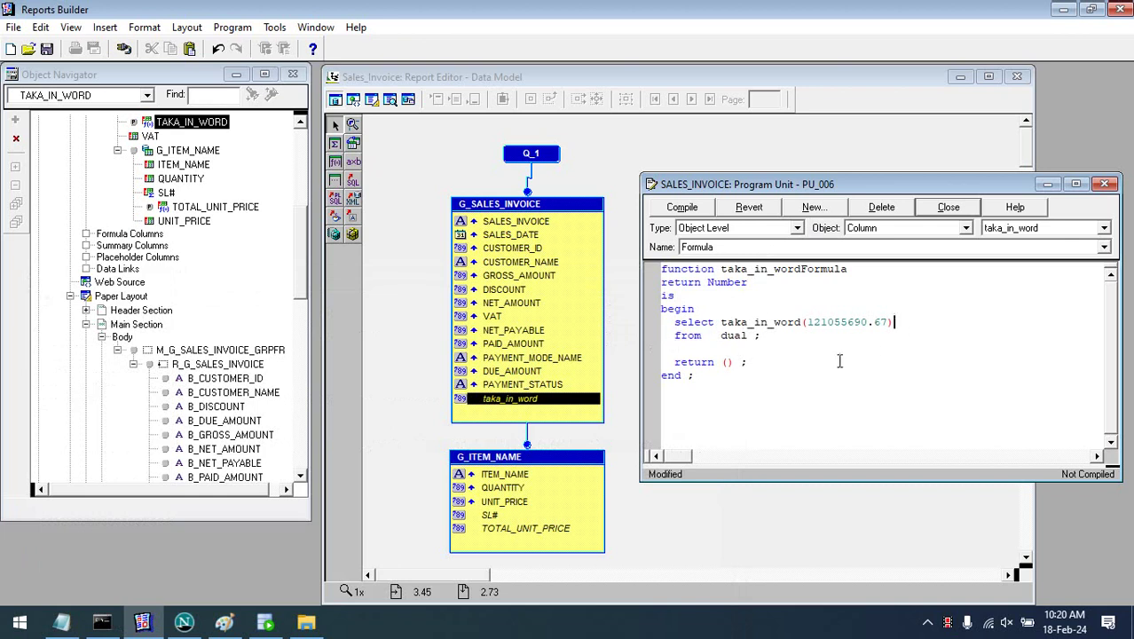
pyautogui.press('Return')
pyautogui.write('into')
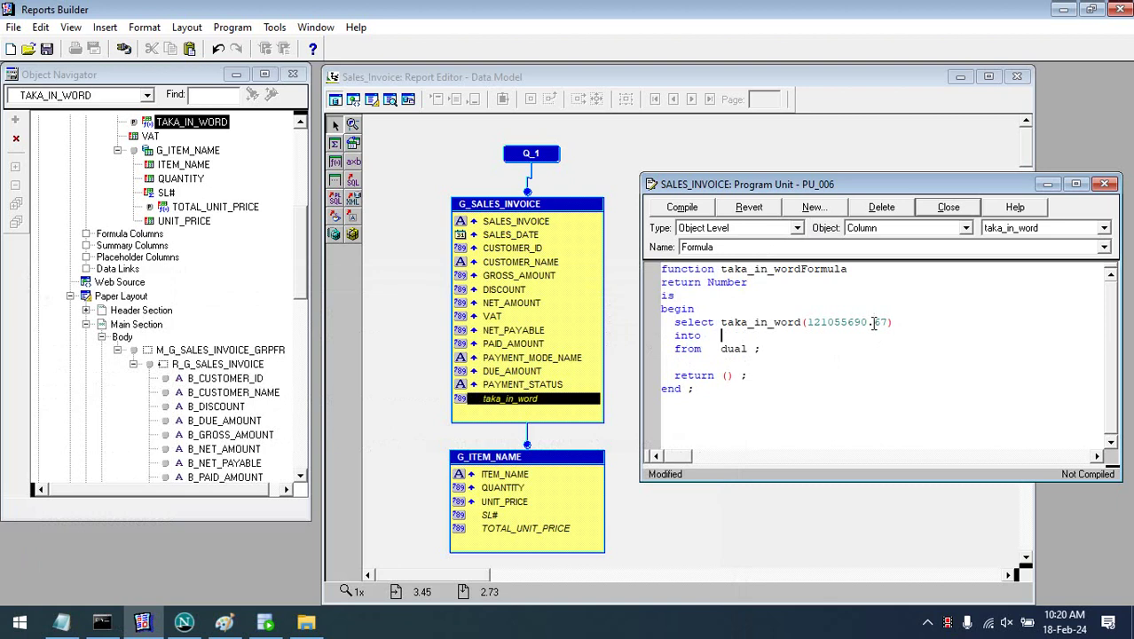
pyautogui.doubleClick(865, 323)
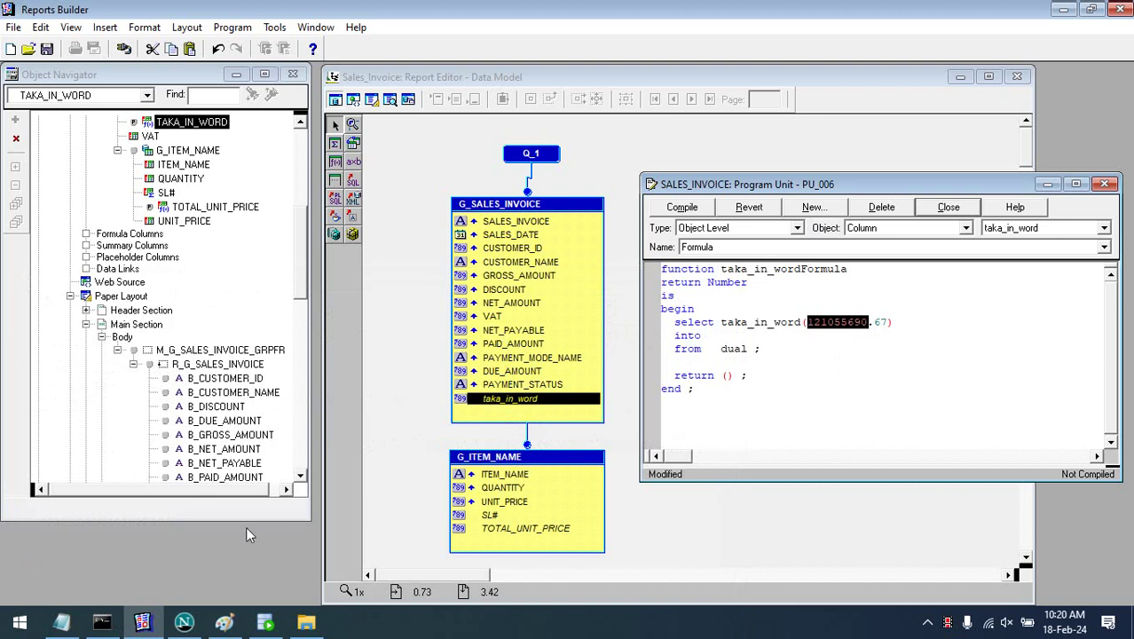
pyautogui.click(257, 624)
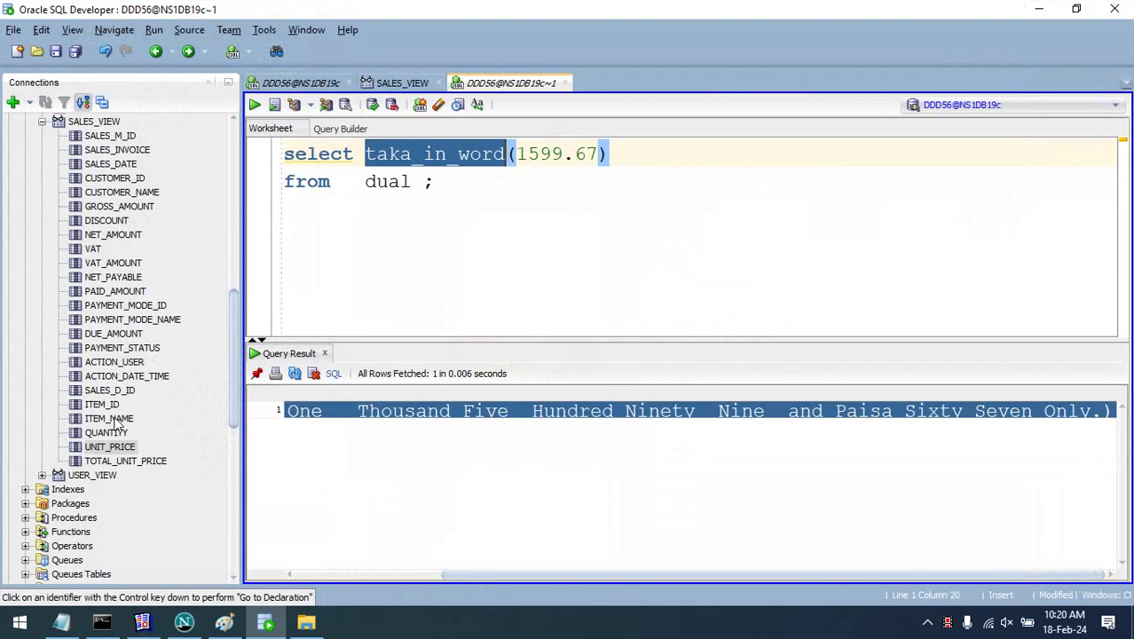
# - Check the NET_PAYABLE column name in SALES_VIEW, then minimize SQL Developer
pyautogui.click(137, 240)
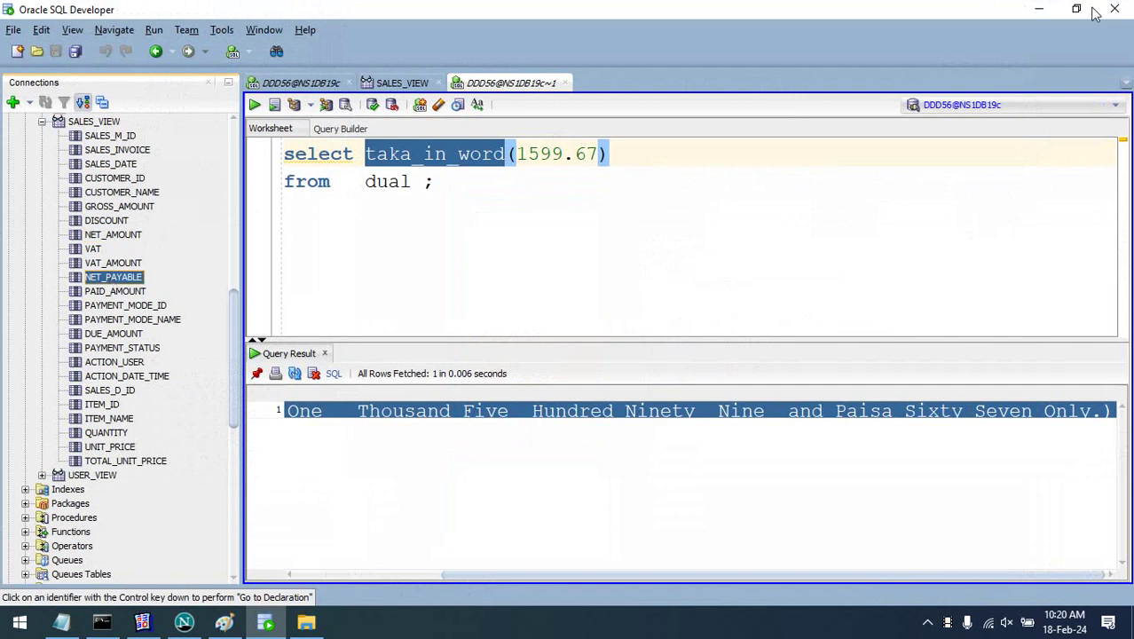
pyautogui.click(1035, 11)
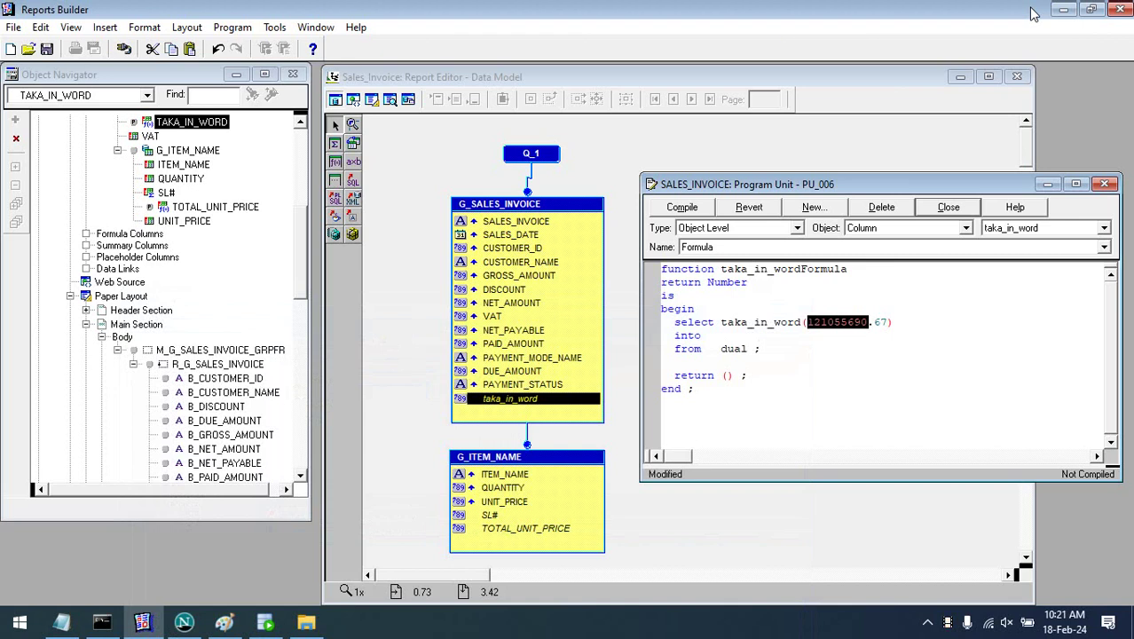
# - Replace the sample amount with :NET_PAYABLE so the query calls taka_in_word(:NET_PAYABLE)
pyautogui.click(989, 335)
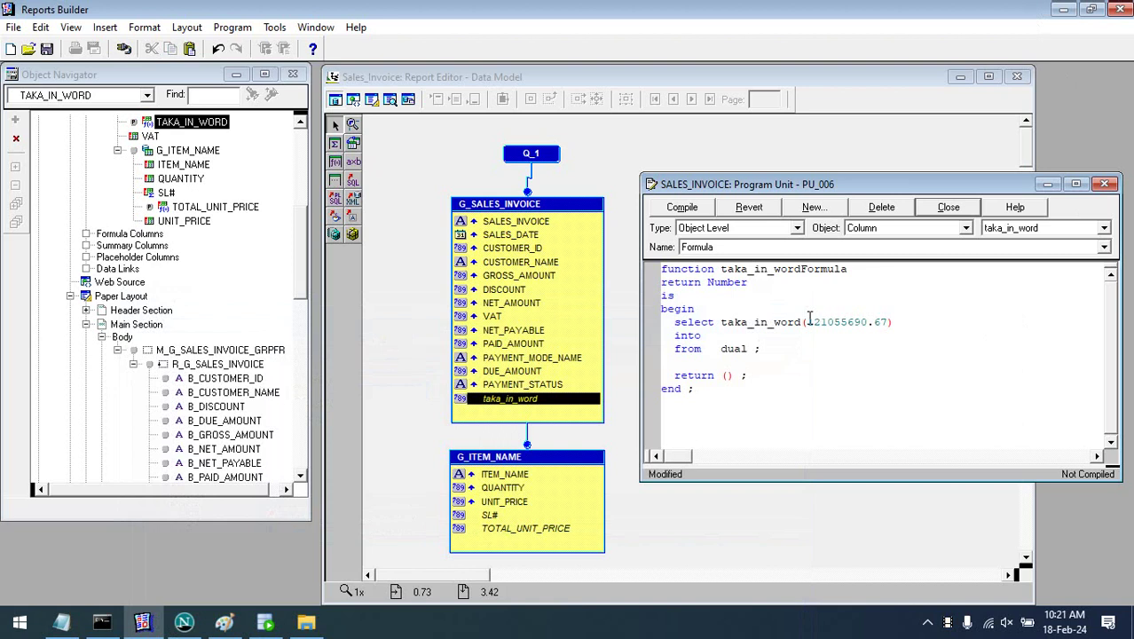
pyautogui.moveTo(809, 322); pyautogui.dragTo(889, 321)
pyautogui.write('NET_PAYABLE')
pyautogui.moveTo(808, 321); pyautogui.dragTo(815, 322)
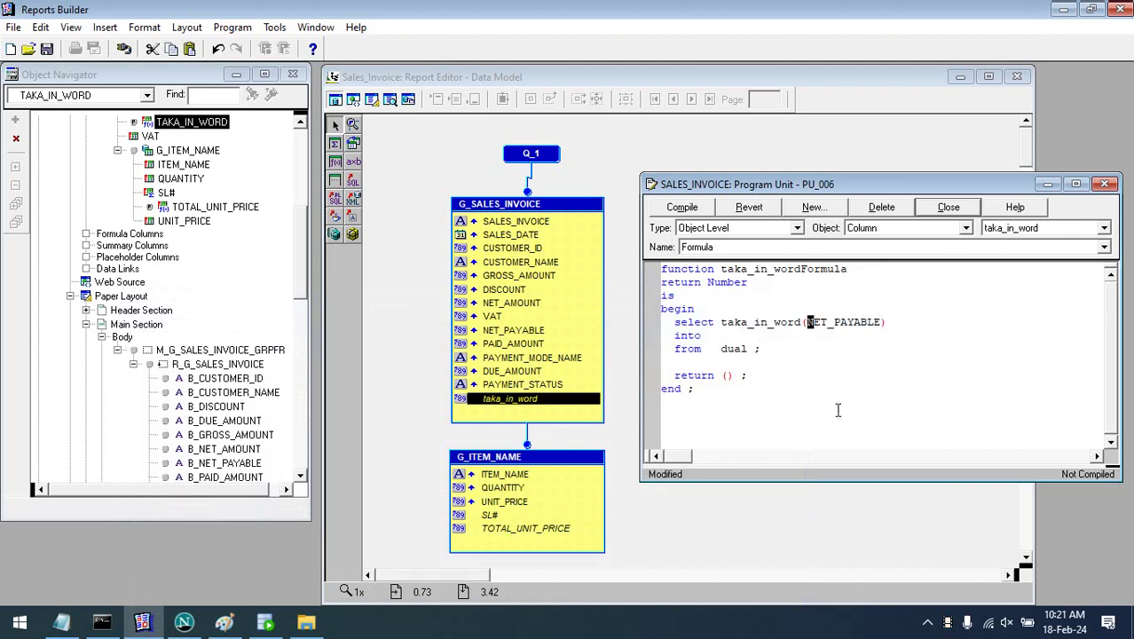
pyautogui.press('Left')
pyautogui.write(':')
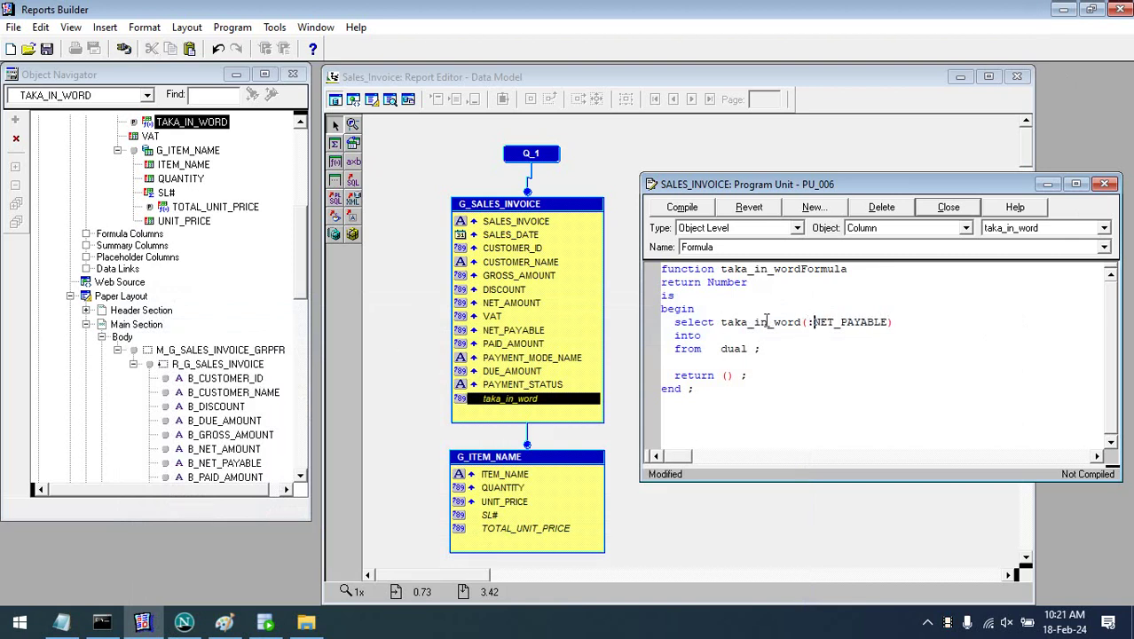
pyautogui.doubleClick(757, 321)
pyautogui.write('NET_PAYABLE')
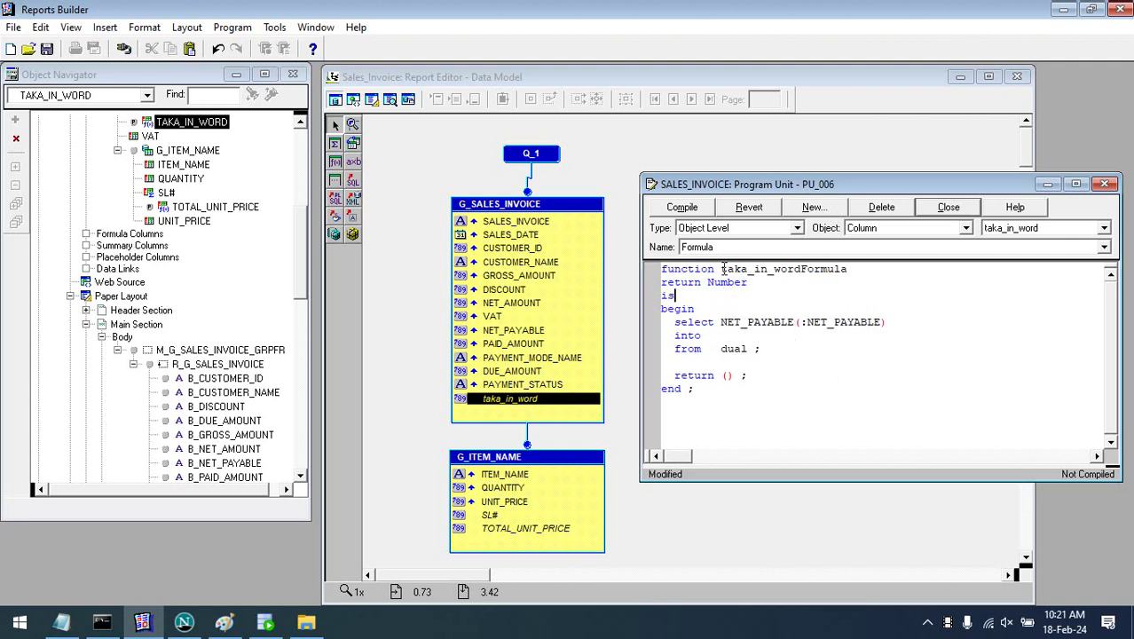
pyautogui.moveTo(722, 268); pyautogui.dragTo(801, 270)
pyautogui.hotkey('ctrl', 'c')
pyautogui.click(769, 321)
pyautogui.doubleClick(753, 322)
pyautogui.hotkey('ctrl', 'v')
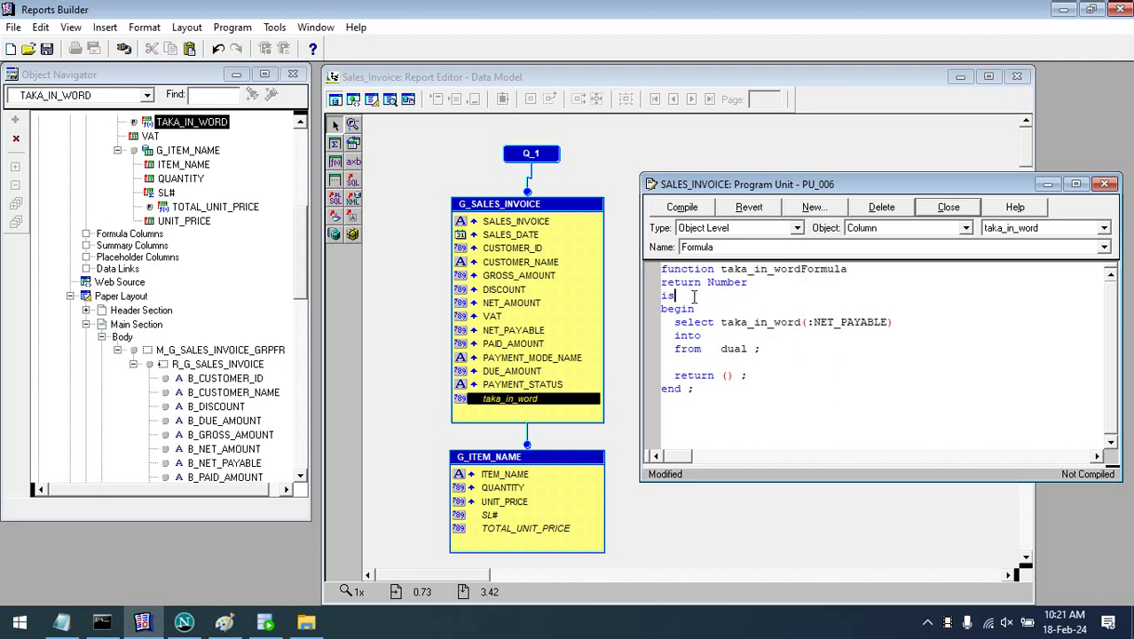
# - Declare the variable v_taka_in_word varchar2(3500) under is
pyautogui.press('Return')
pyautogui.write('v_')
pyautogui.hotkey('ctrl', 'v')
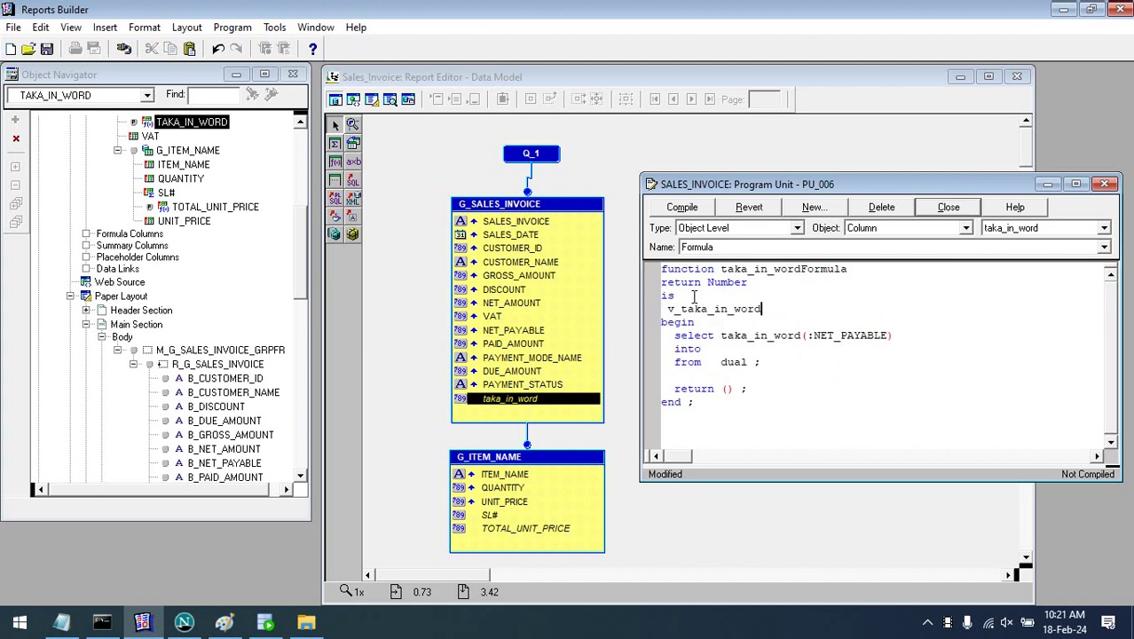
pyautogui.write('varchar2')
pyautogui.press('BackSpace')
pyautogui.press('BackSpace')
pyautogui.press('BackSpace')
pyautogui.press('BackSpace')
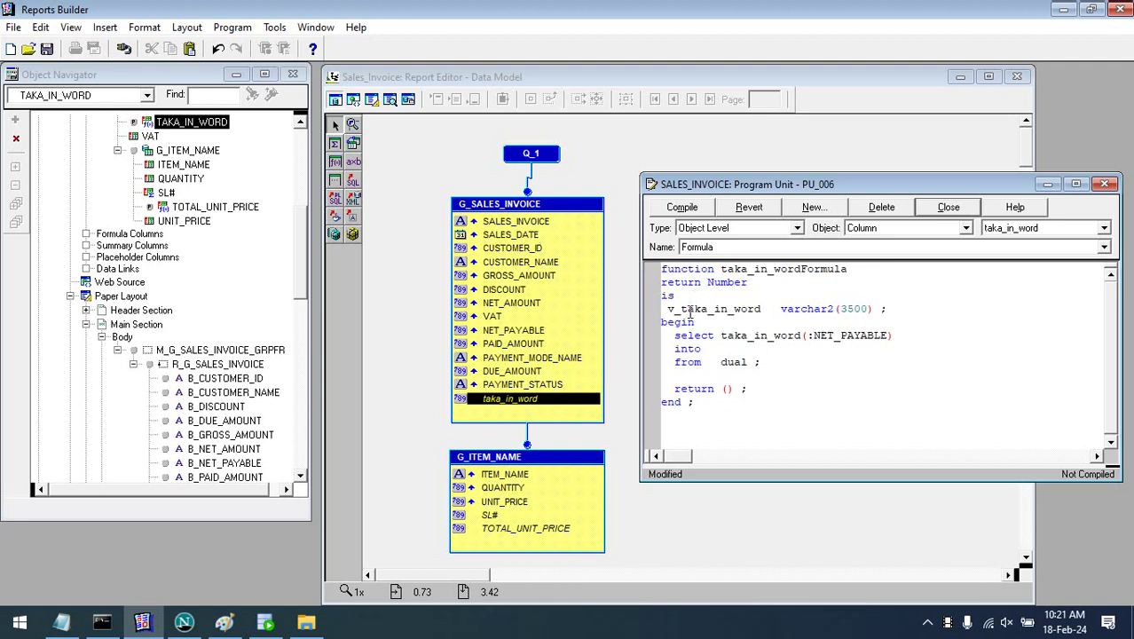
# - Make v_taka_in_word the into target, compile the formula, and select all its code
pyautogui.doubleClick(692, 308)
pyautogui.hotkey('ctrl', 'c')
pyautogui.click(752, 348)
pyautogui.hotkey('ctrl', 'v')
pyautogui.hotkey('ctrl', 'v')
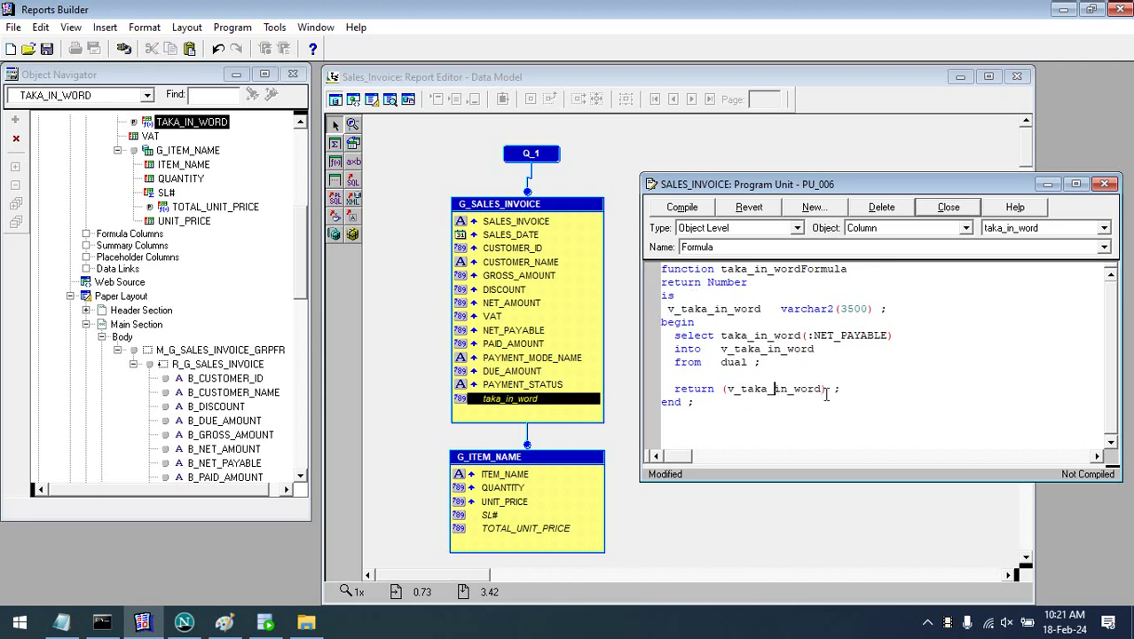
pyautogui.click(920, 394)
pyautogui.press('Return')
pyautogui.click(674, 205)
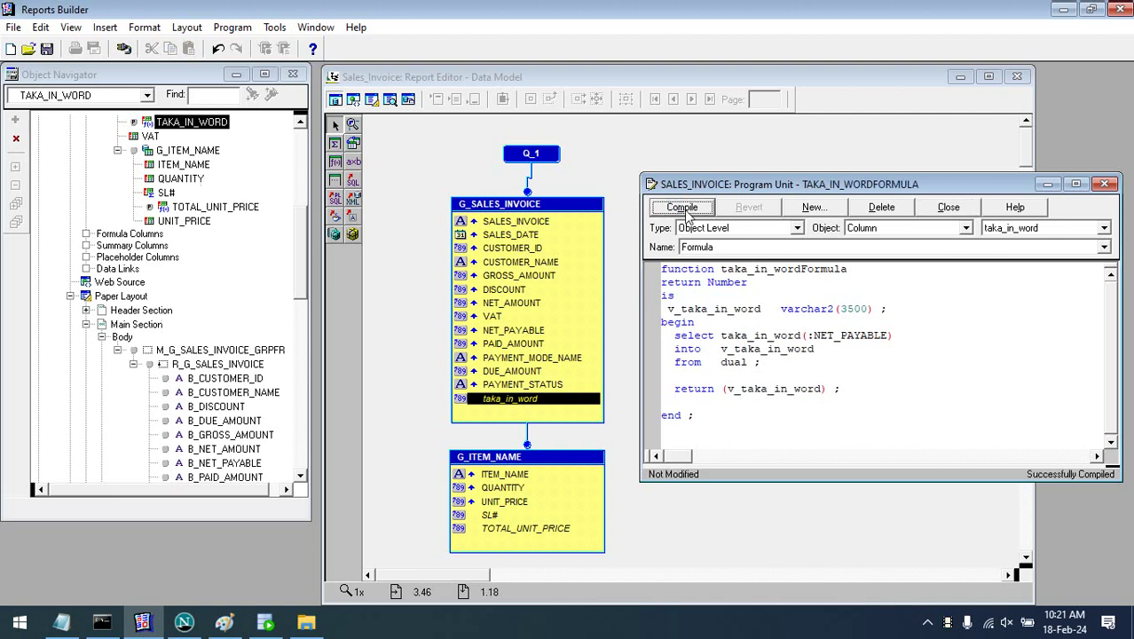
pyautogui.moveTo(729, 431); pyautogui.dragTo(594, 245)
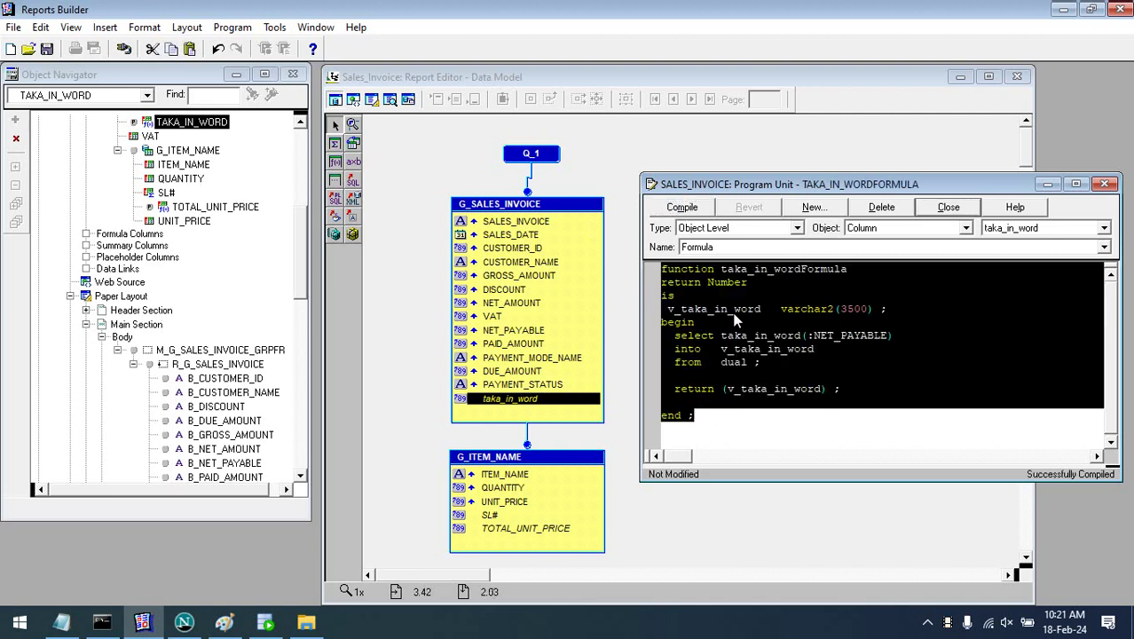
pyautogui.click(61, 621)
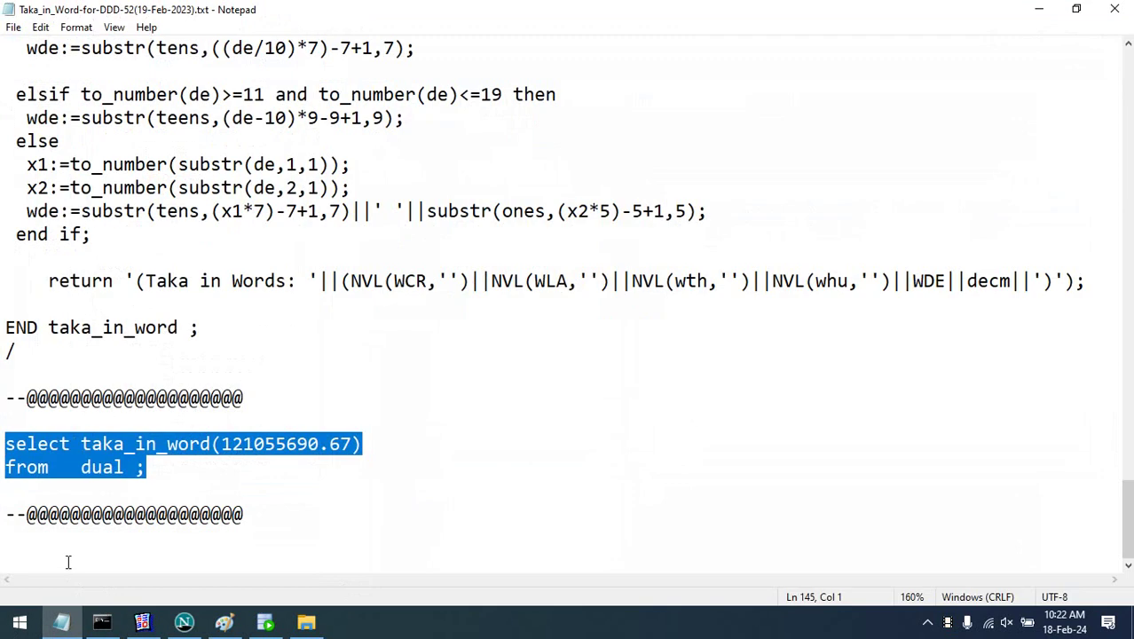
# - Paste the formula code into the taka_in_word notes, add an @@@ End @@@ line, save and close
pyautogui.click(89, 557)
pyautogui.hotkey('ctrl', 'v')
pyautogui.press('Return')
pyautogui.press('Return')
pyautogui.write('@@@@@@@@@@@@@@@@@@@')
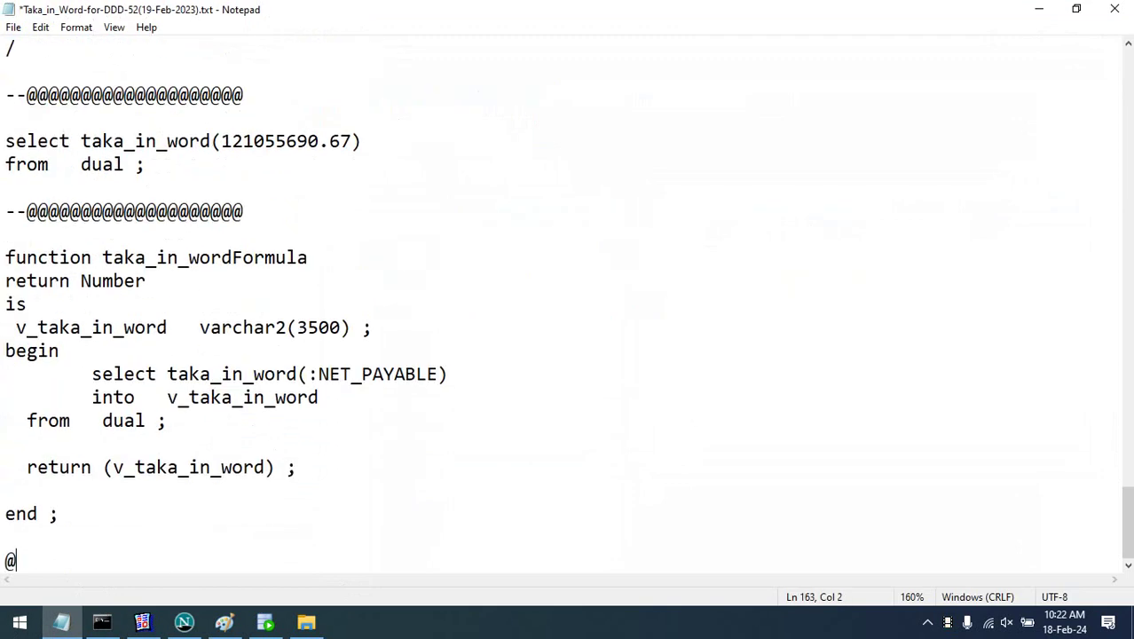
pyautogui.press('Return')
pyautogui.press('Return')
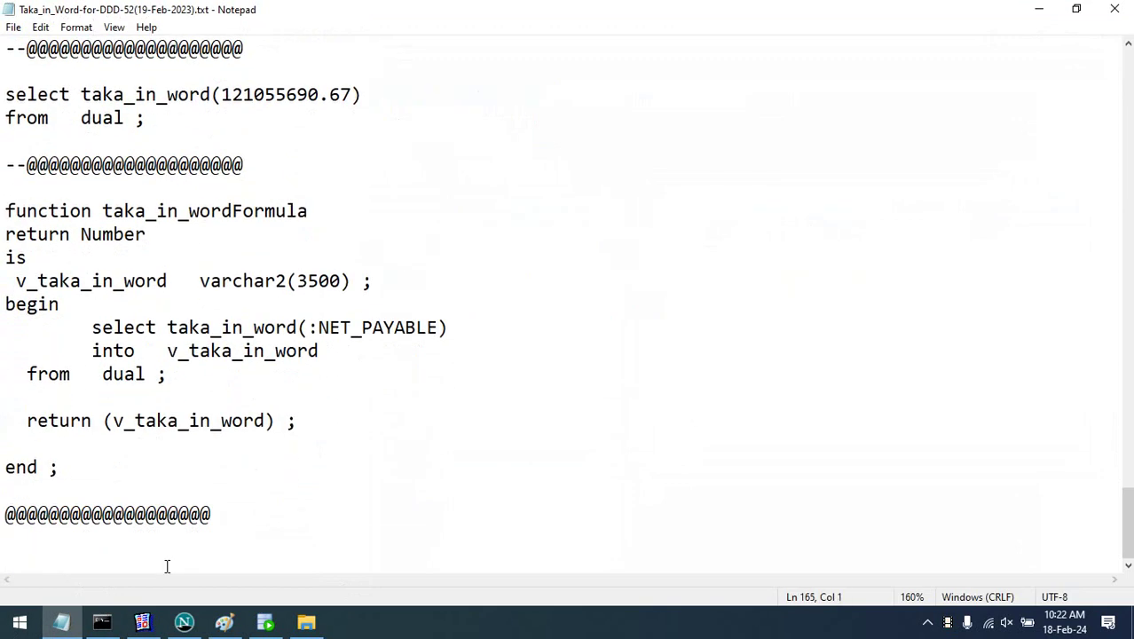
pyautogui.moveTo(93, 512); pyautogui.dragTo(113, 509)
pyautogui.write('End')
pyautogui.hotkey('ctrl', 's')
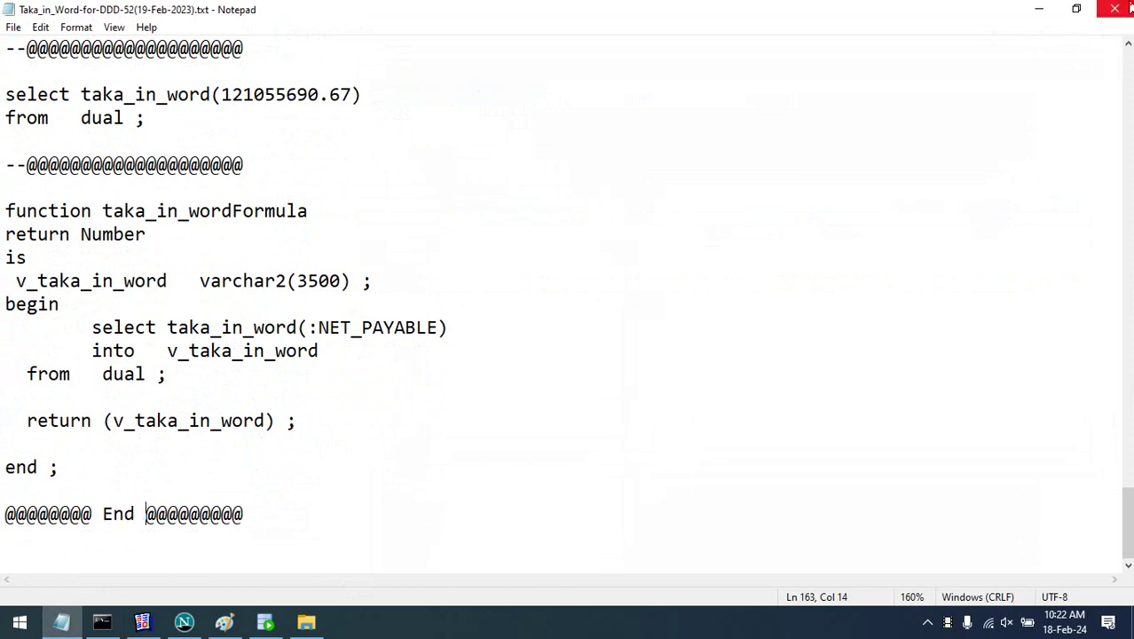
pyautogui.click(1130, 8)
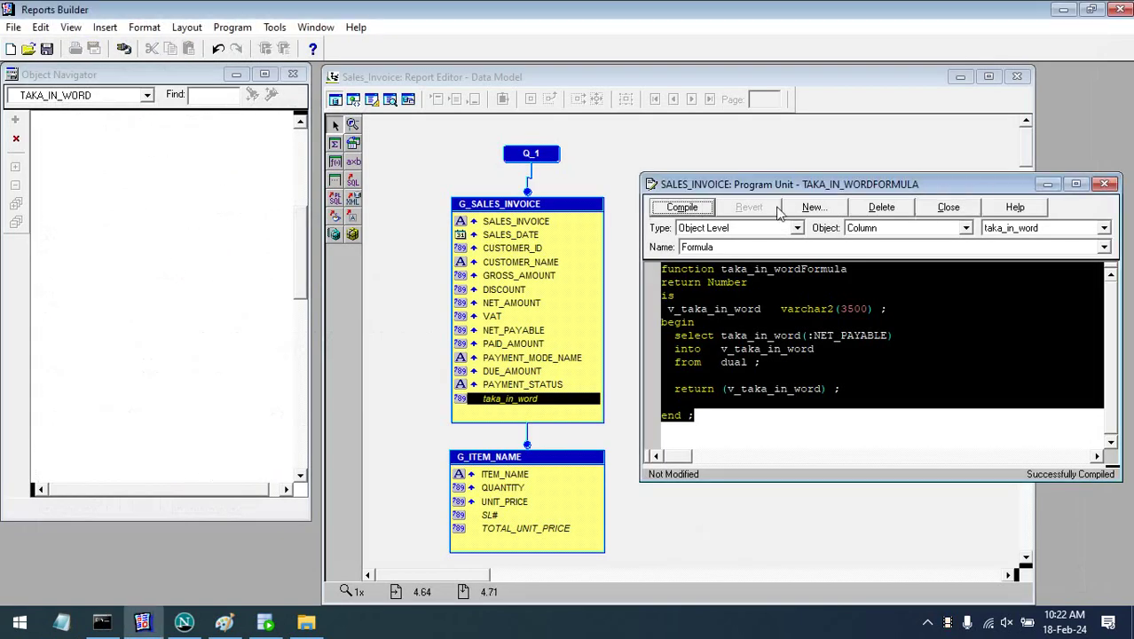
# - Draw a new field beside the totals in the maximized paper layout
pyautogui.click(1104, 184)
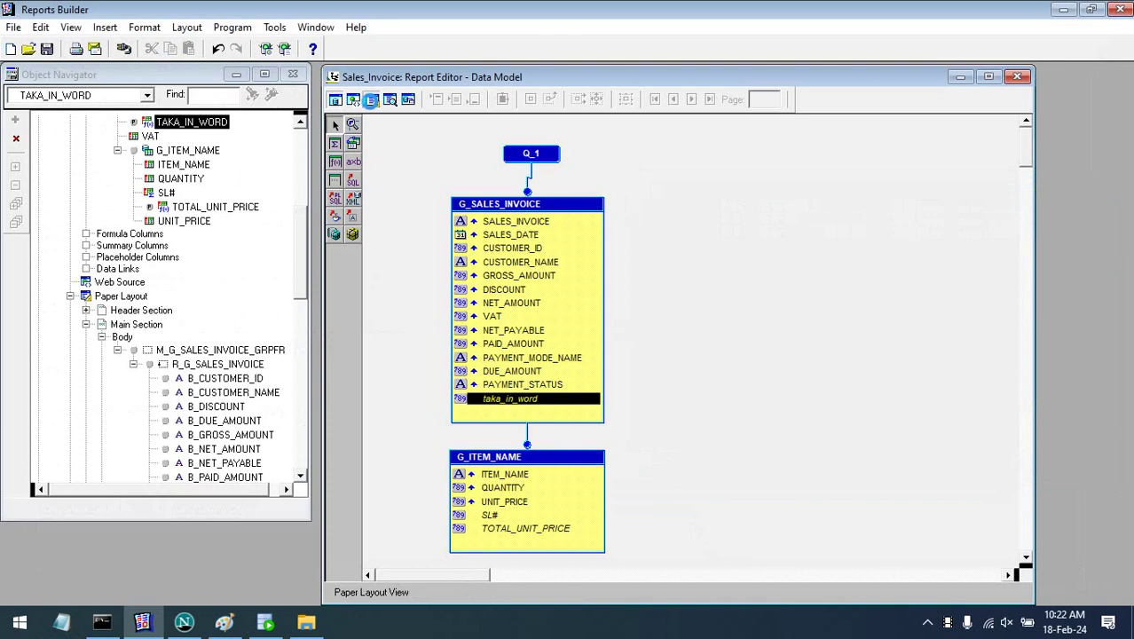
pyautogui.click(371, 99)
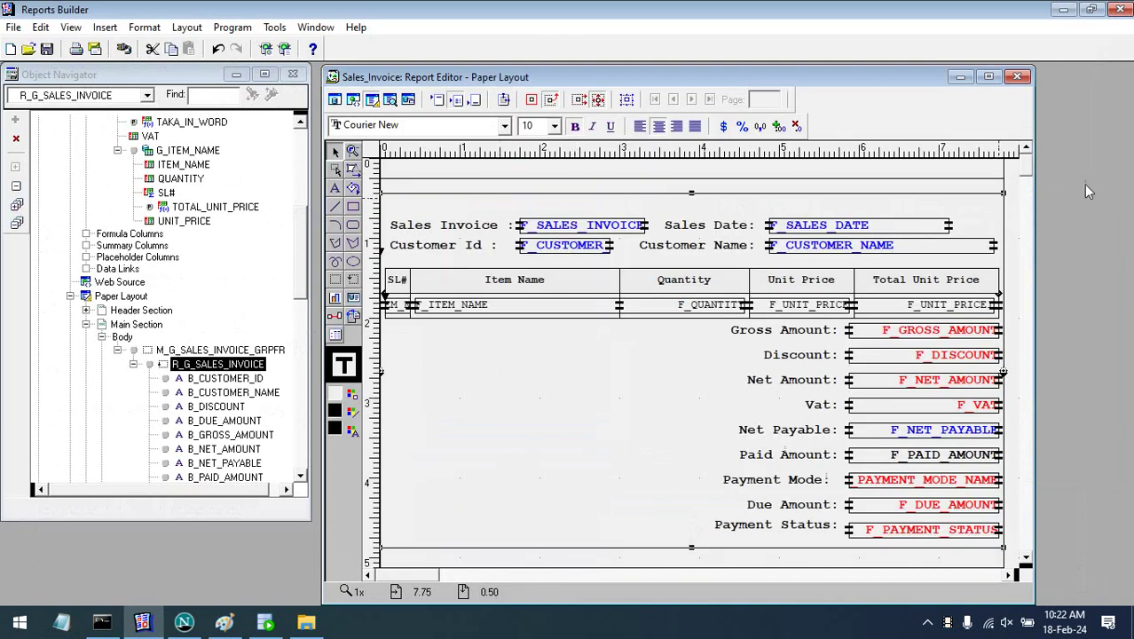
pyautogui.click(988, 76)
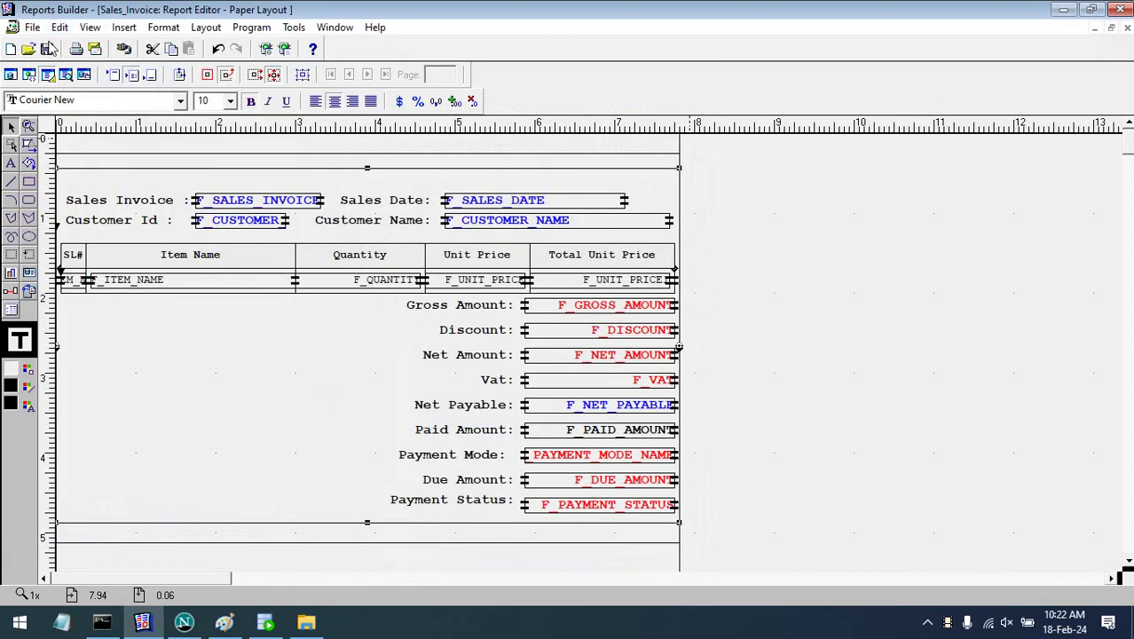
pyautogui.click(249, 360)
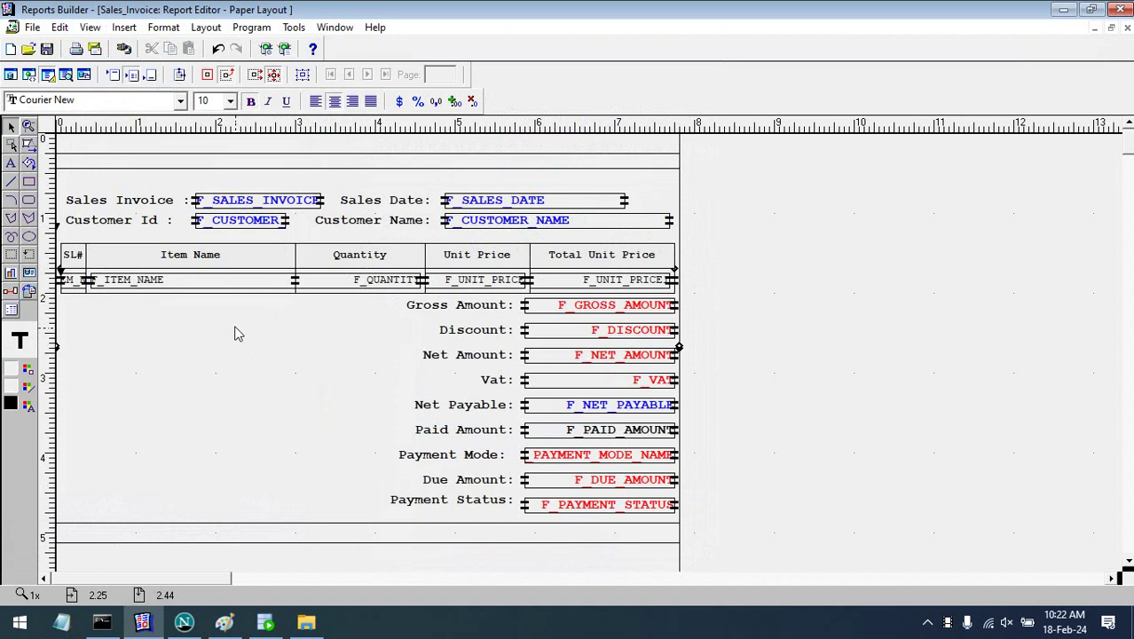
pyautogui.click(29, 276)
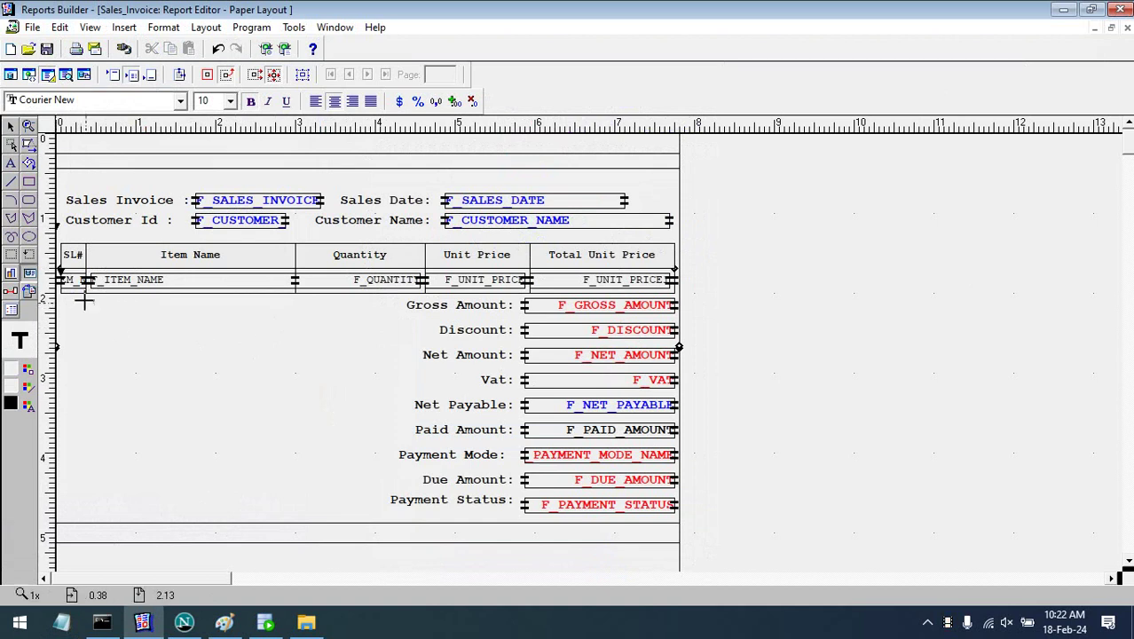
pyautogui.moveTo(84, 300)
pyautogui.mouseDown()
pyautogui.moveTo(185, 337)
pyautogui.moveTo(396, 334)
pyautogui.moveTo(385, 325)
pyautogui.mouseUp()
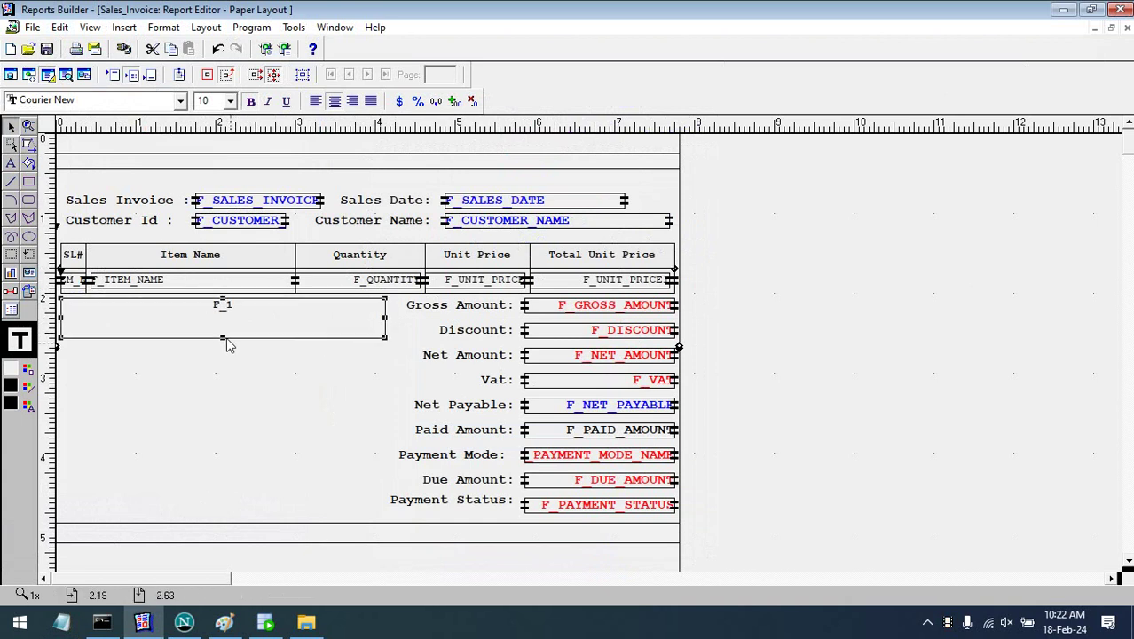
# - Shorten field F_1 and set its Source property to taka_in_word
pyautogui.moveTo(222, 341); pyautogui.dragTo(222, 327)
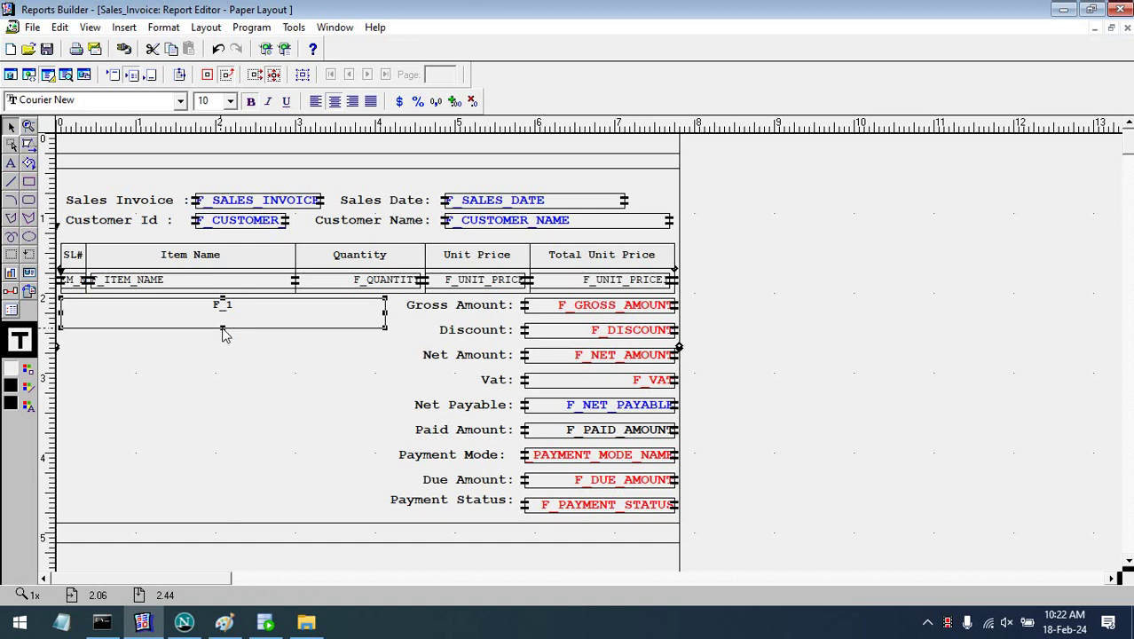
pyautogui.doubleClick(278, 324)
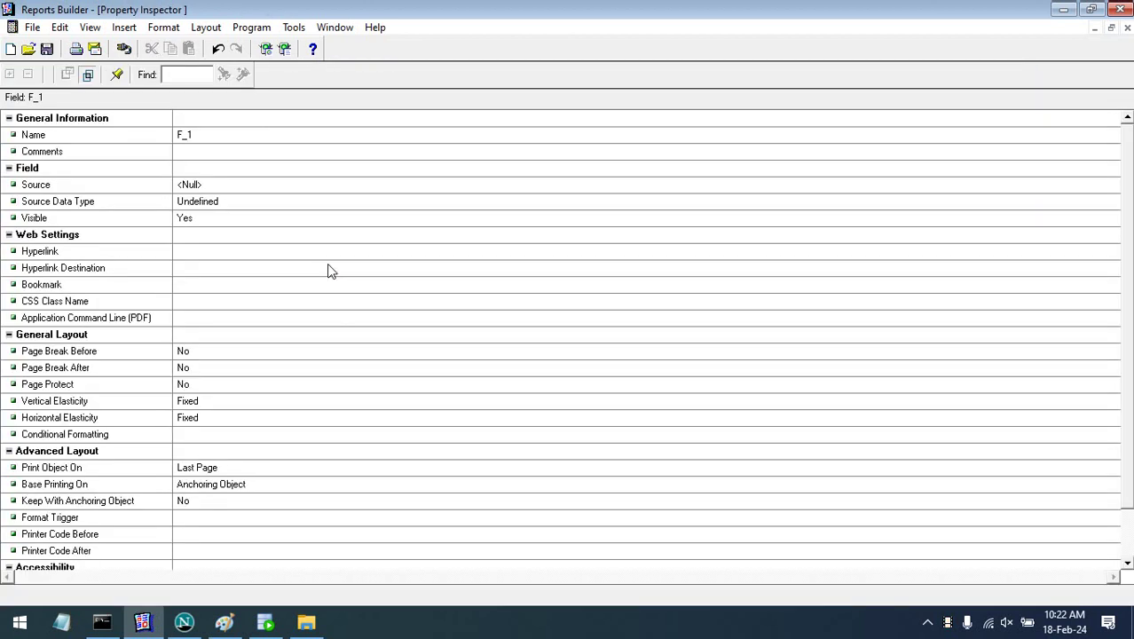
pyautogui.doubleClick(304, 187)
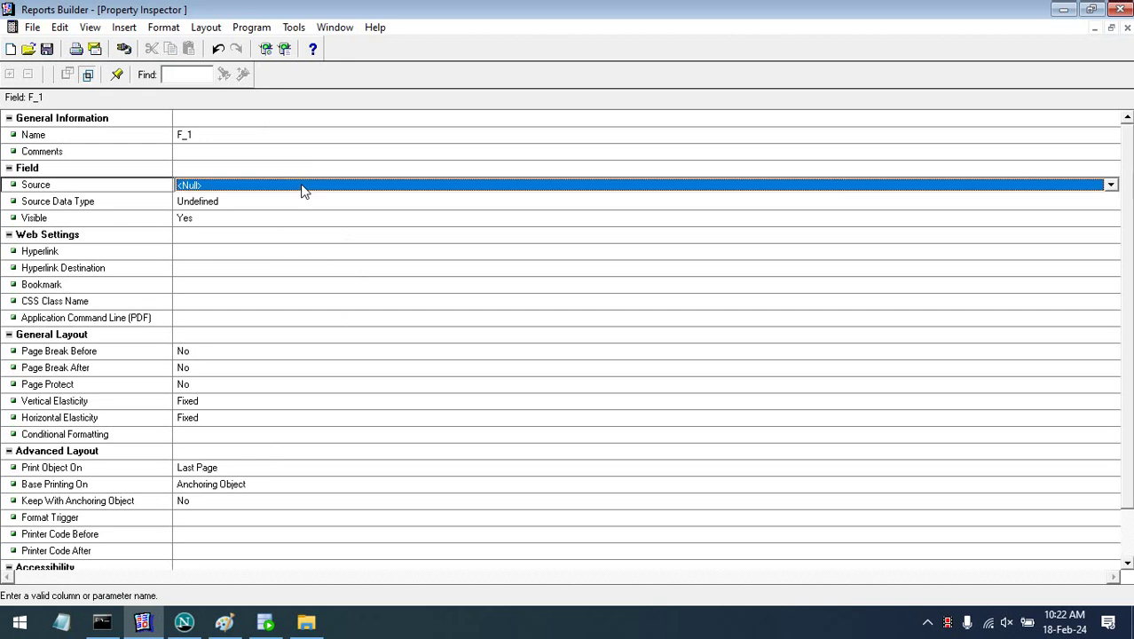
pyautogui.doubleClick(303, 188)
pyautogui.click(303, 188)
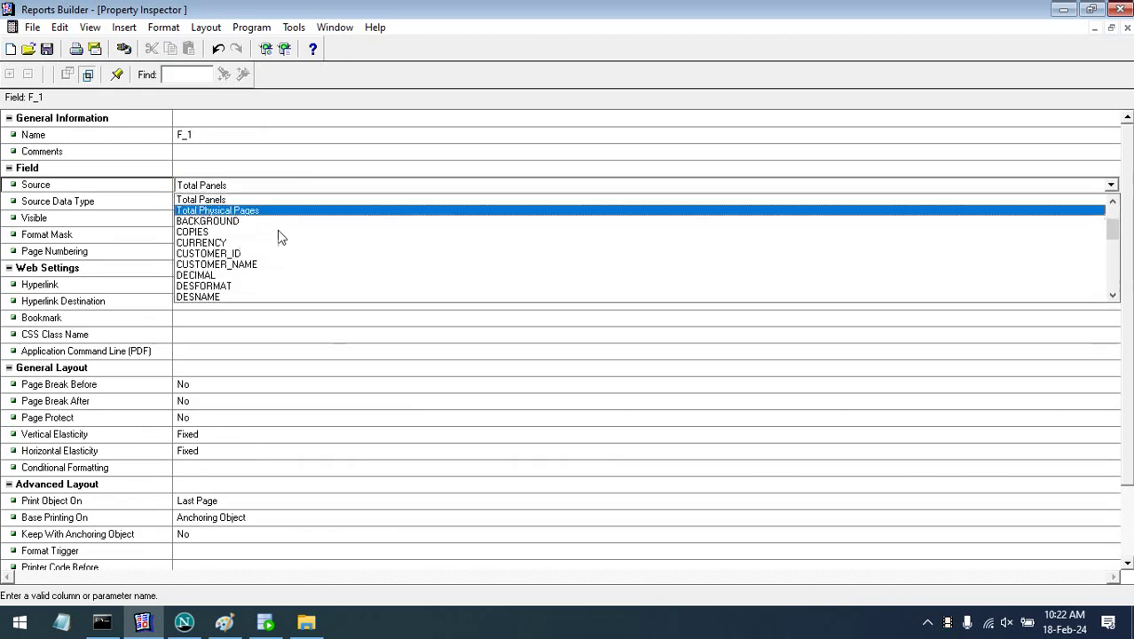
pyautogui.scroll(-4, 278, 248)
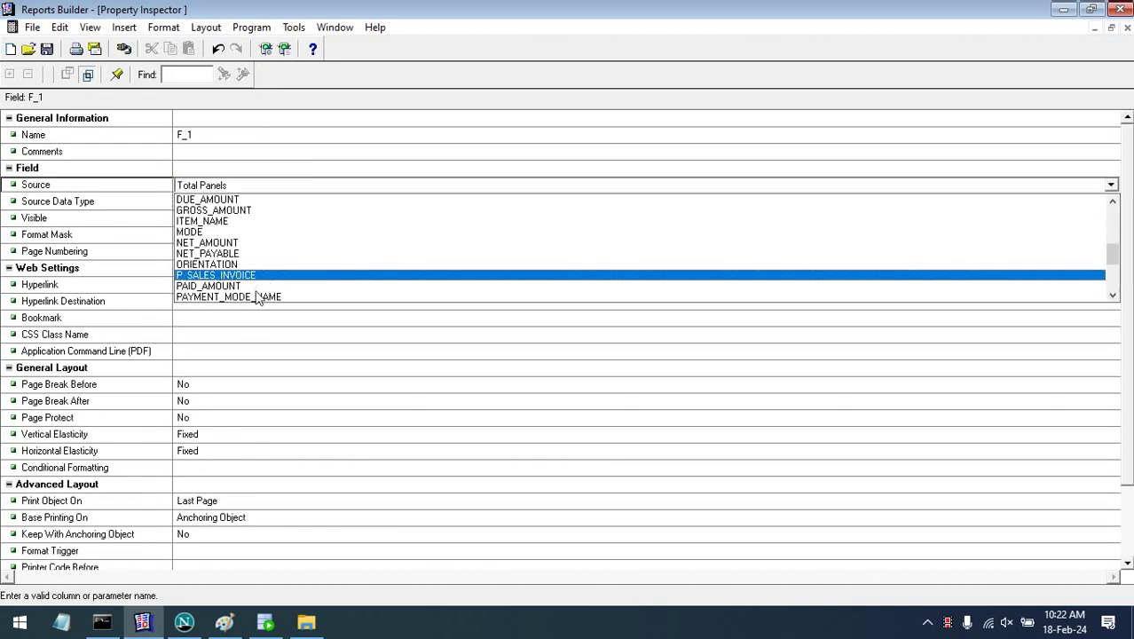
pyautogui.scroll(-3, 258, 250)
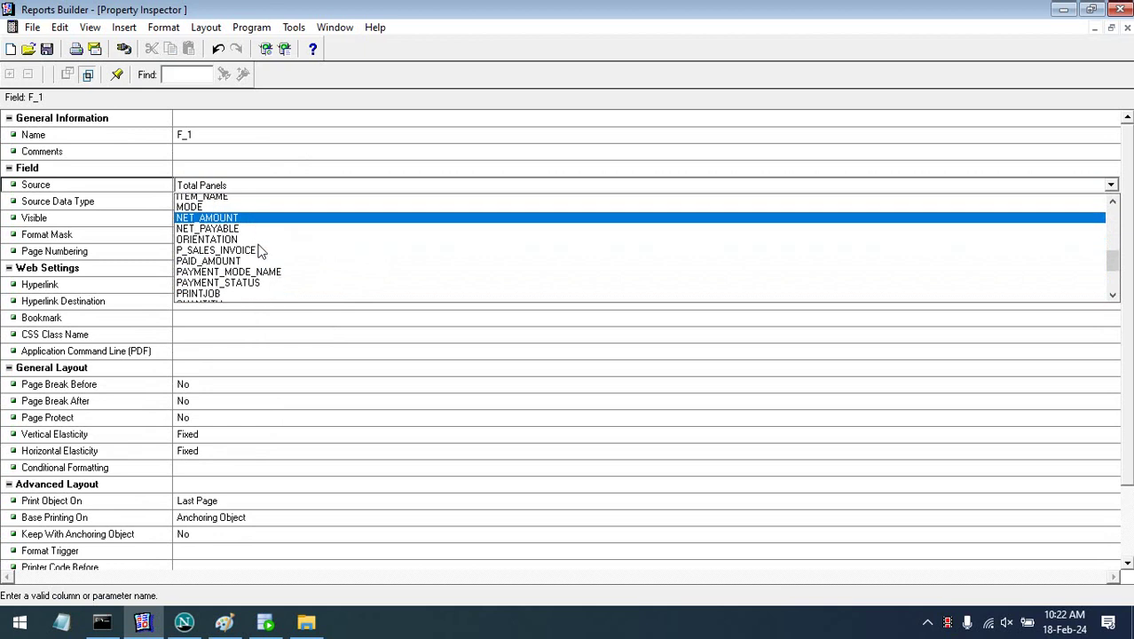
pyautogui.scroll(-2, 261, 252)
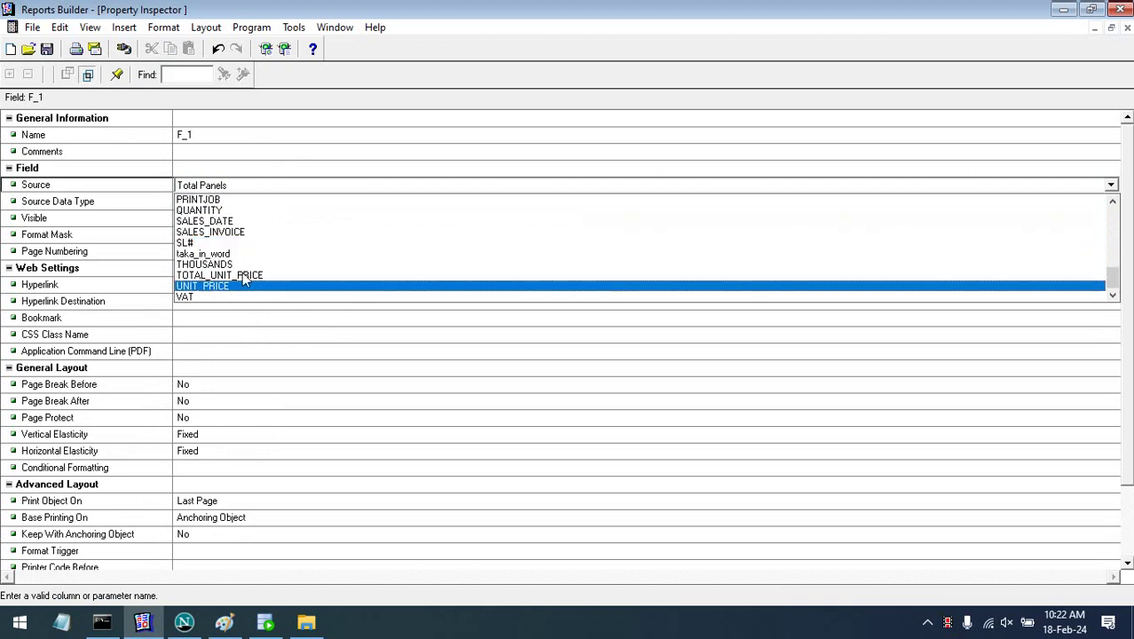
pyautogui.click(245, 259)
pyautogui.click(488, 266)
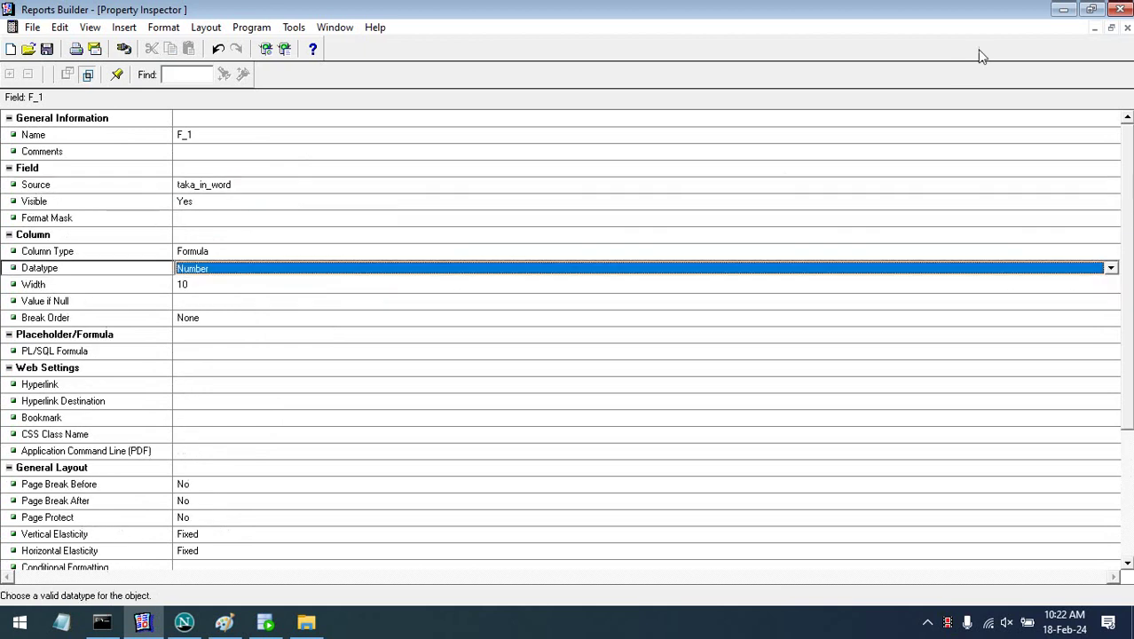
pyautogui.click(1124, 28)
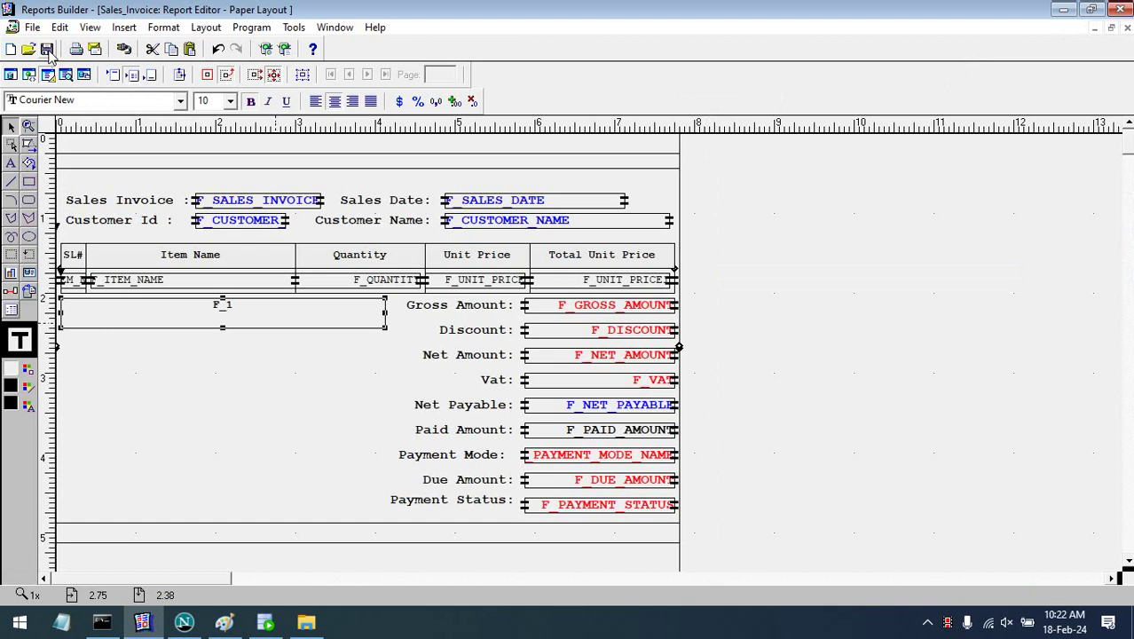
# - Run the report with invoice parameter 2 and dismiss the formula and layout errors
pyautogui.click(65, 75)
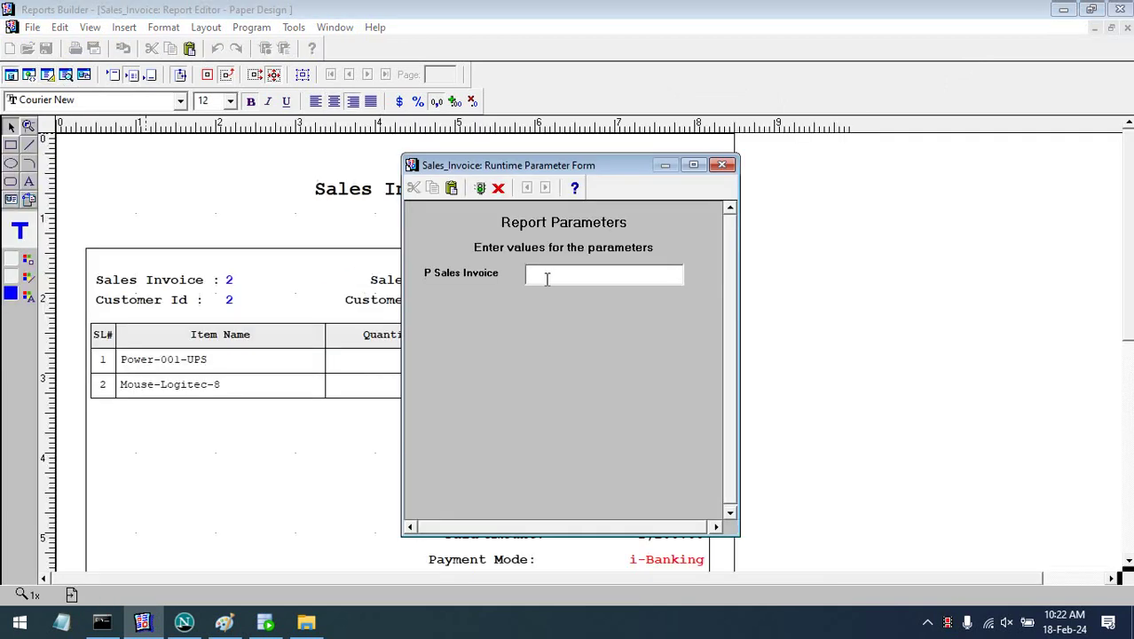
pyautogui.write('2')
pyautogui.press('Return')
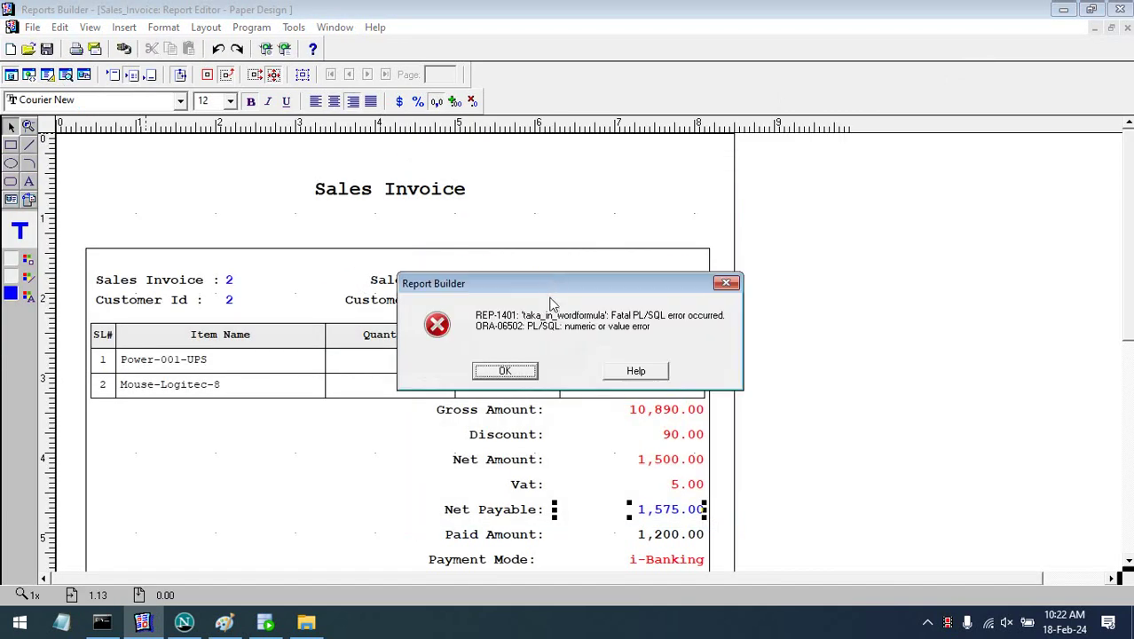
pyautogui.click(521, 375)
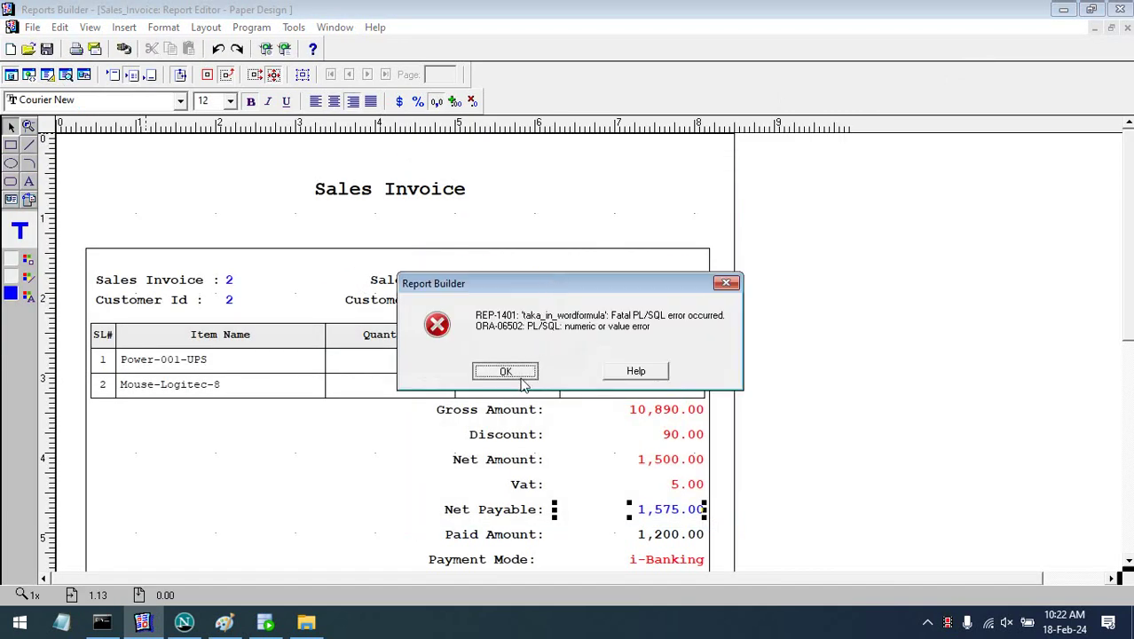
pyautogui.click(518, 369)
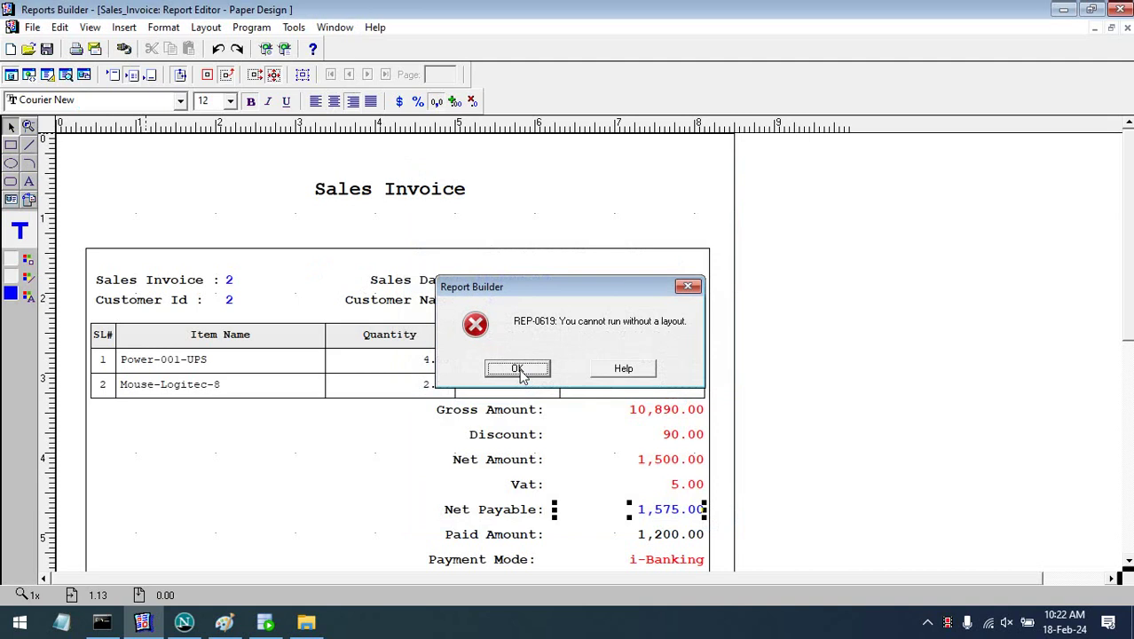
# - Open the Property Inspector for taka_in_word from the Data Model view
pyautogui.click(10, 74)
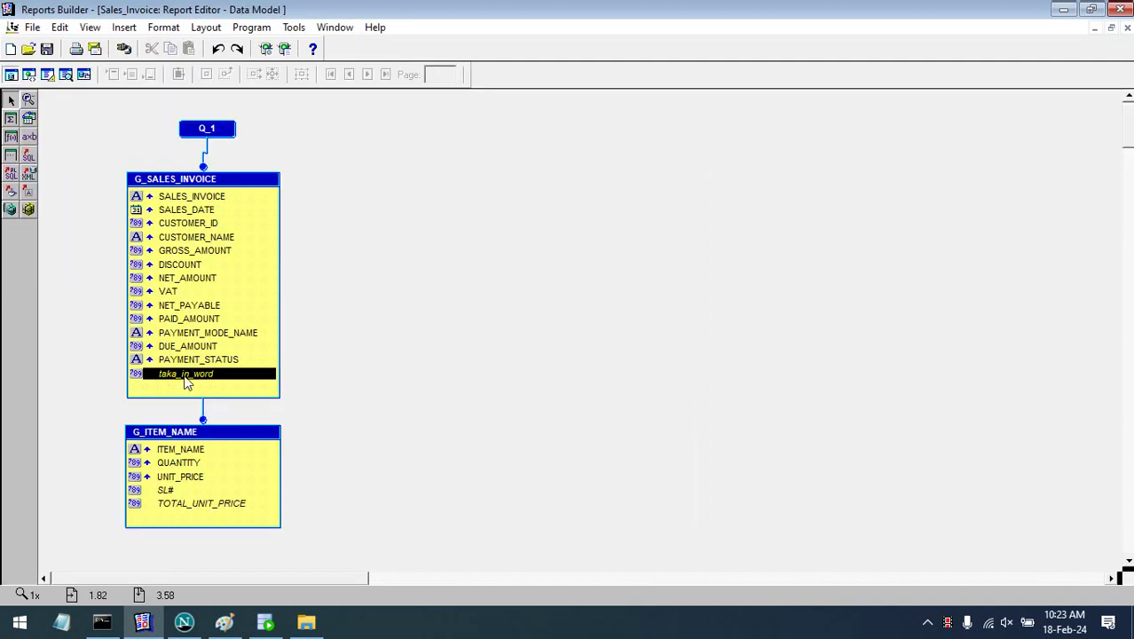
pyautogui.rightClick(184, 376)
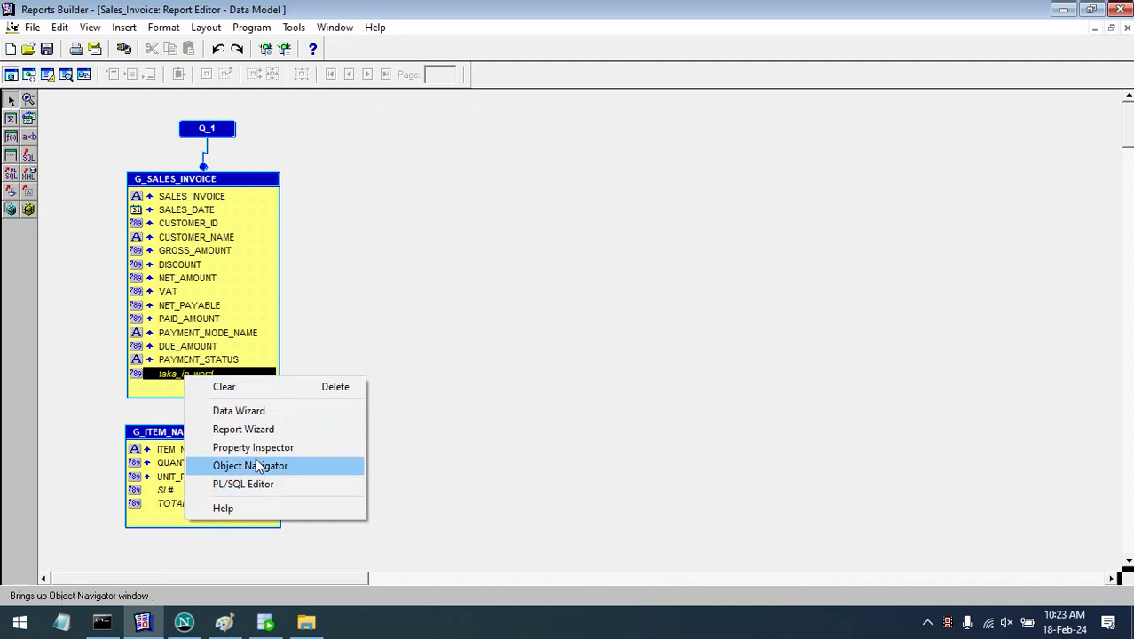
pyautogui.click(262, 448)
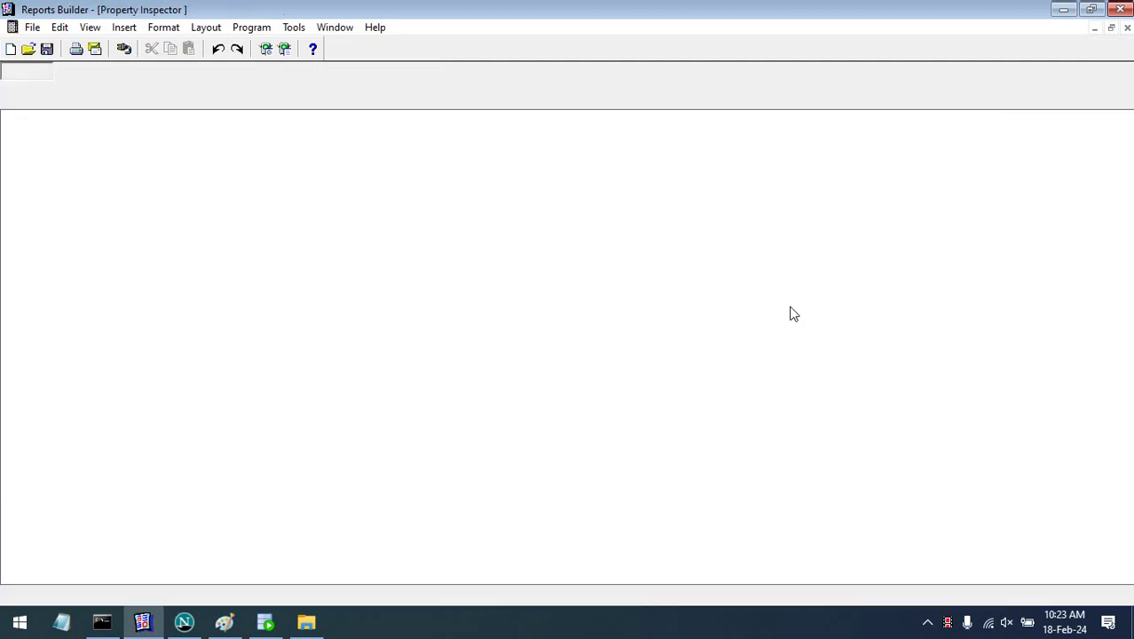
# - Change taka_in_word's Datatype from Number to Character, giving width 20
pyautogui.click(1110, 28)
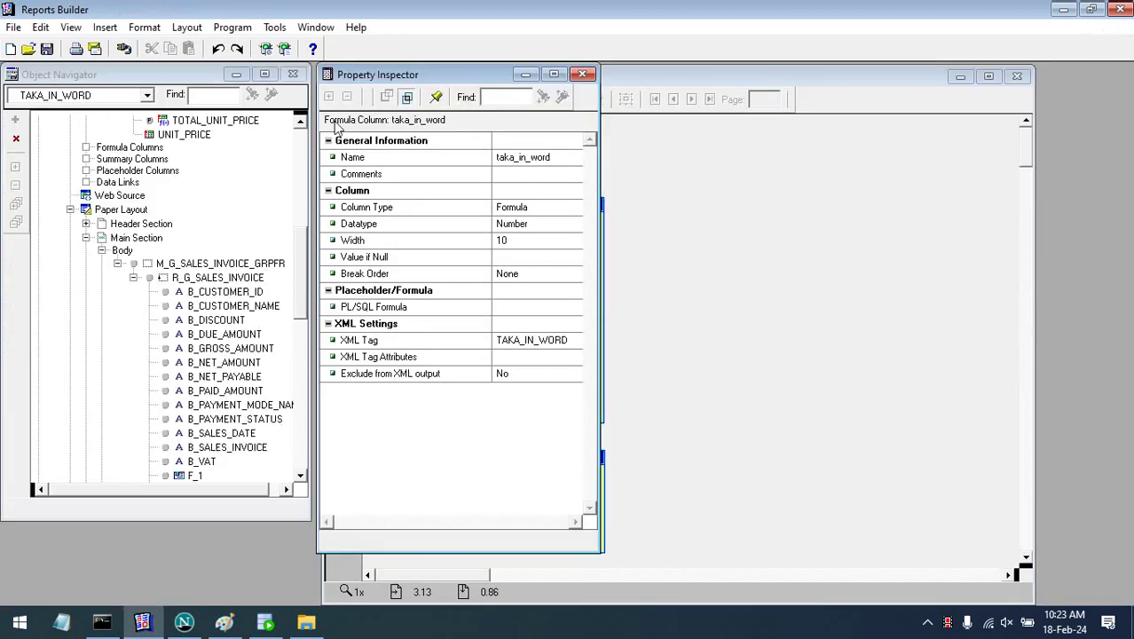
pyautogui.moveTo(430, 76); pyautogui.dragTo(424, 92)
pyautogui.click(830, 91)
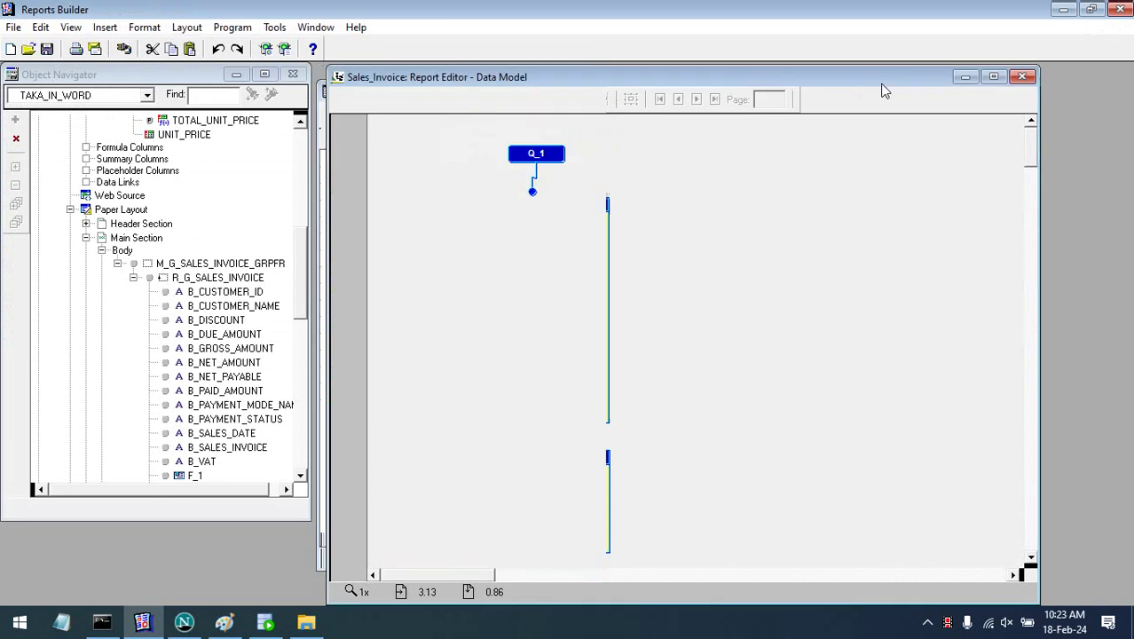
pyautogui.click(377, 105)
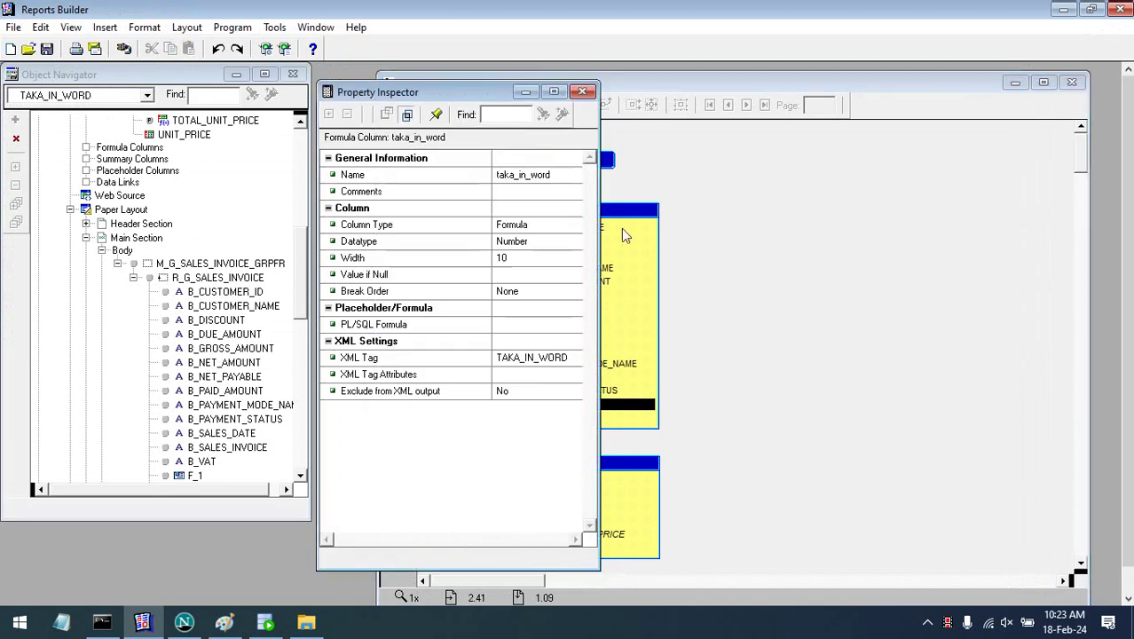
pyautogui.click(533, 244)
pyautogui.click(536, 245)
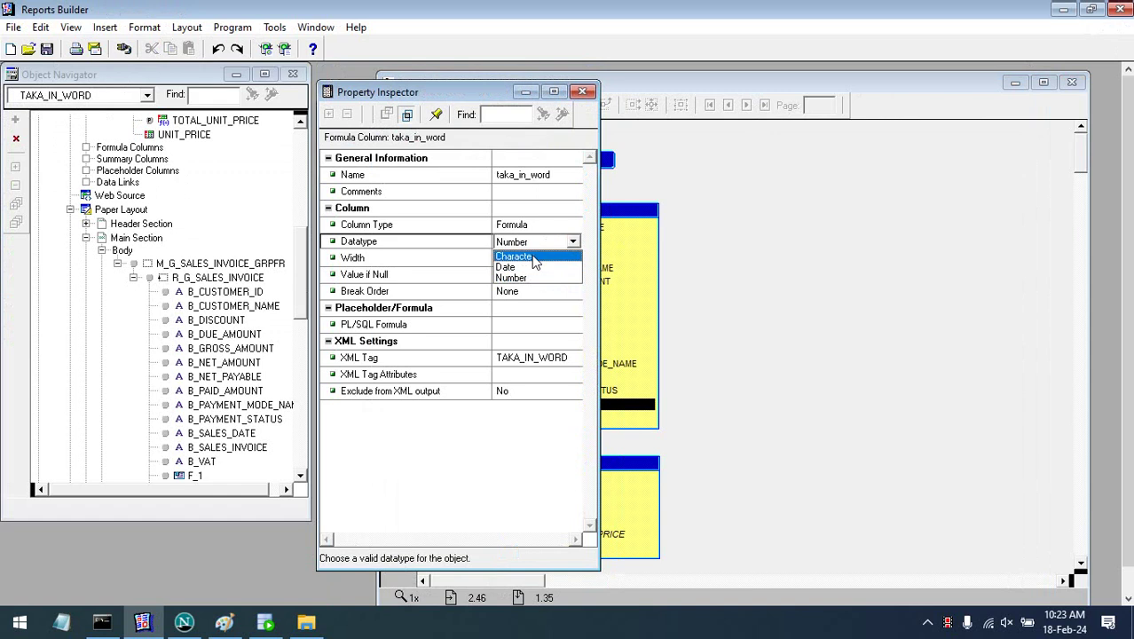
pyautogui.click(532, 257)
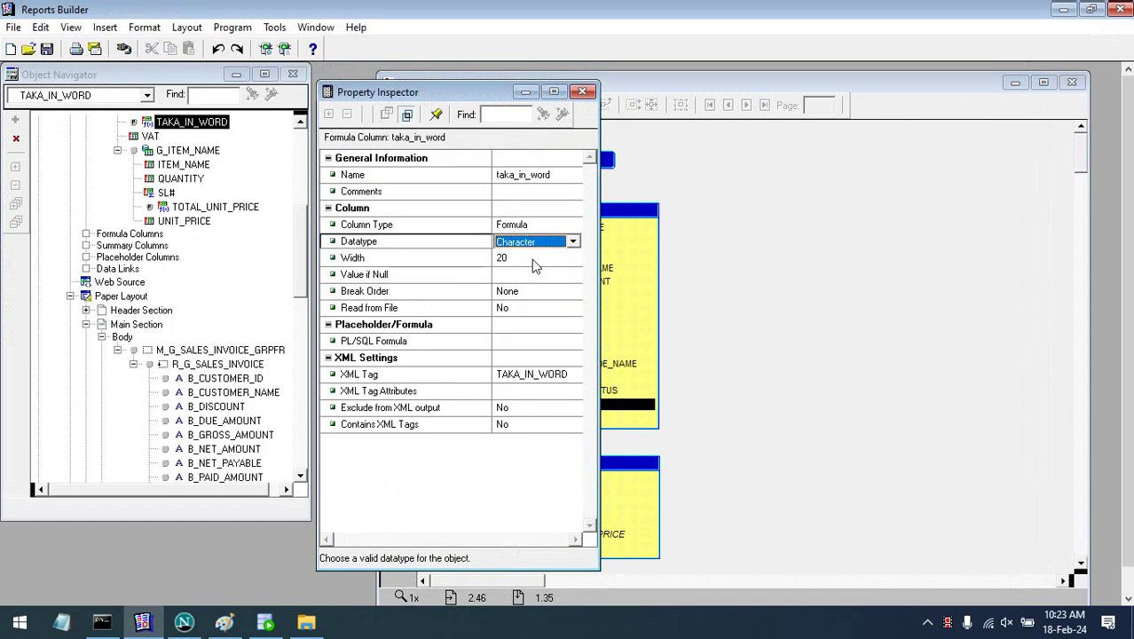
# - Change the taka_in_word formula's return type to varchar2 and compile it
pyautogui.click(582, 93)
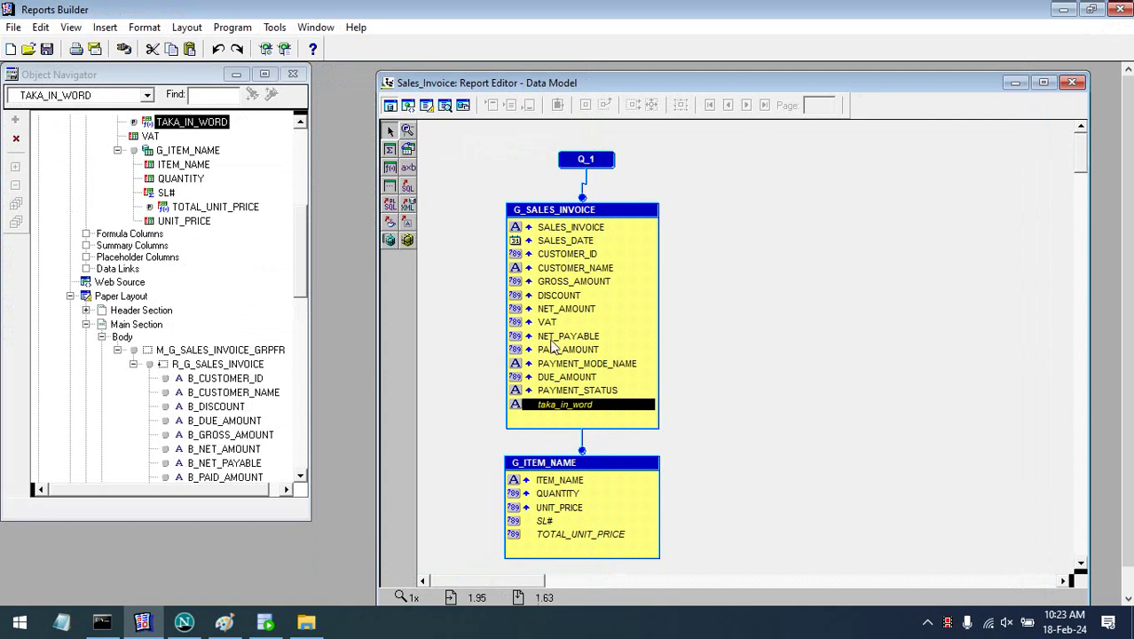
pyautogui.rightClick(556, 415)
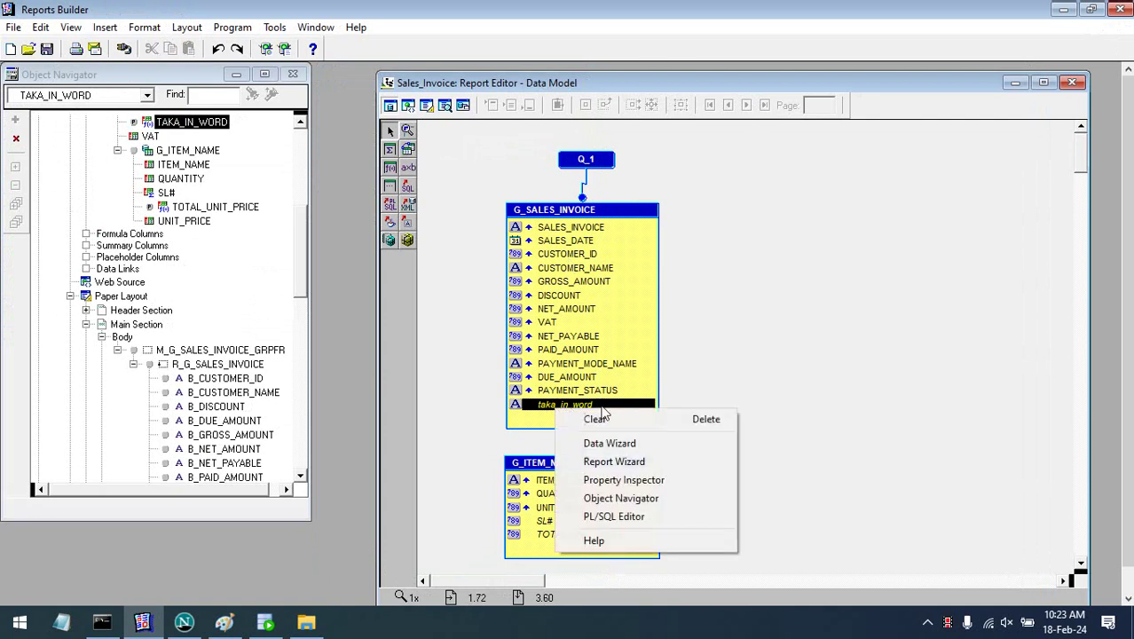
pyautogui.click(643, 515)
pyautogui.doubleClick(721, 282)
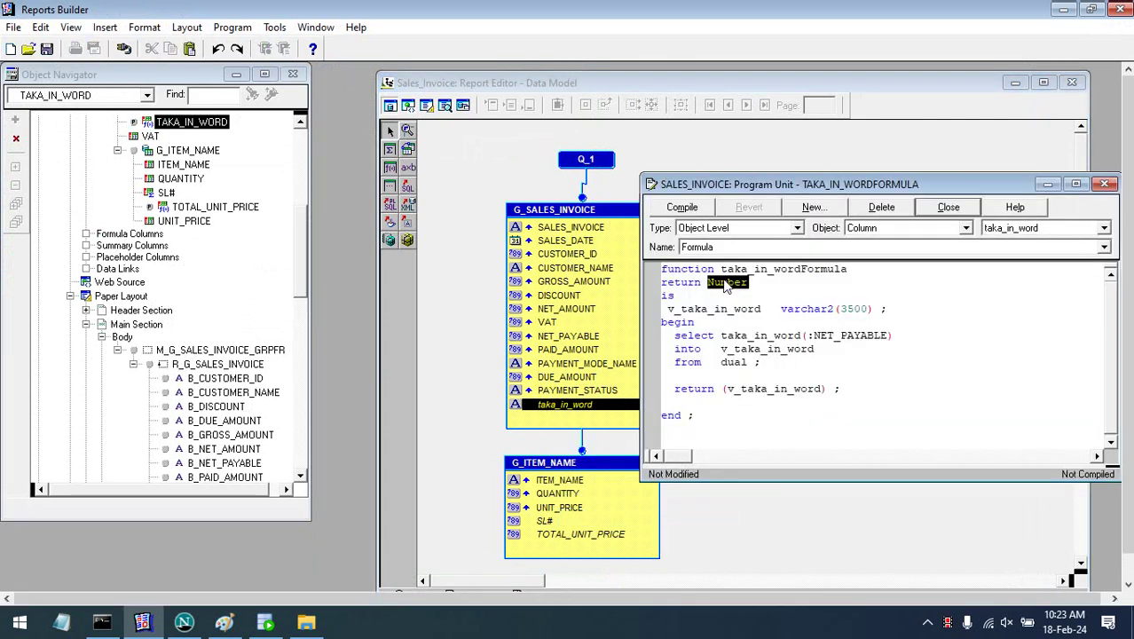
pyautogui.write('varchar2')
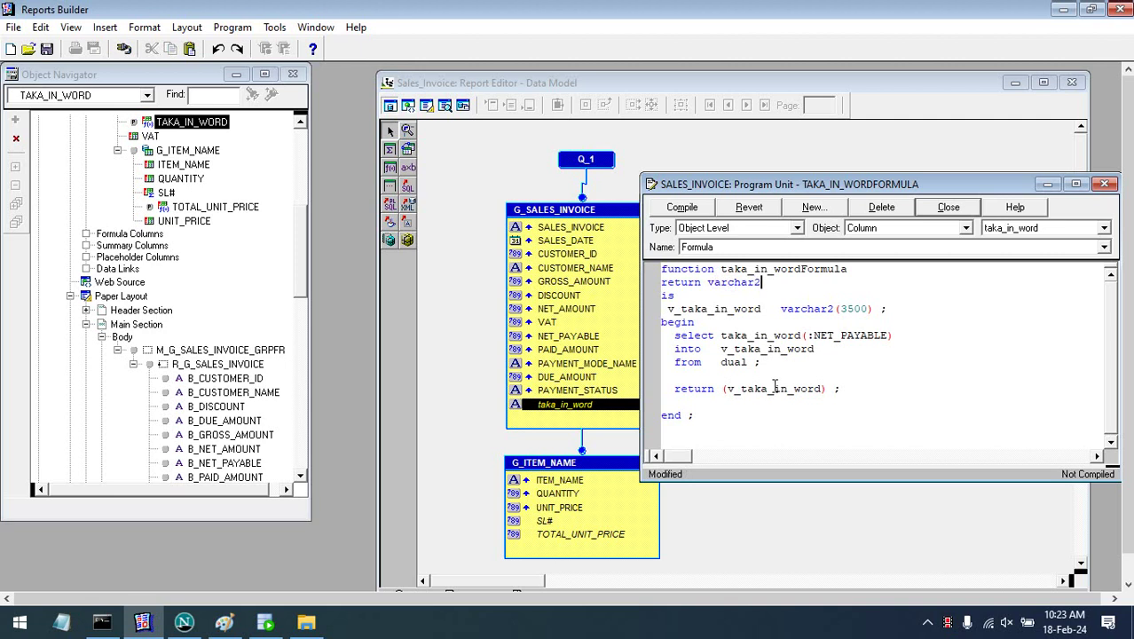
pyautogui.moveTo(755, 423); pyautogui.dragTo(676, 253)
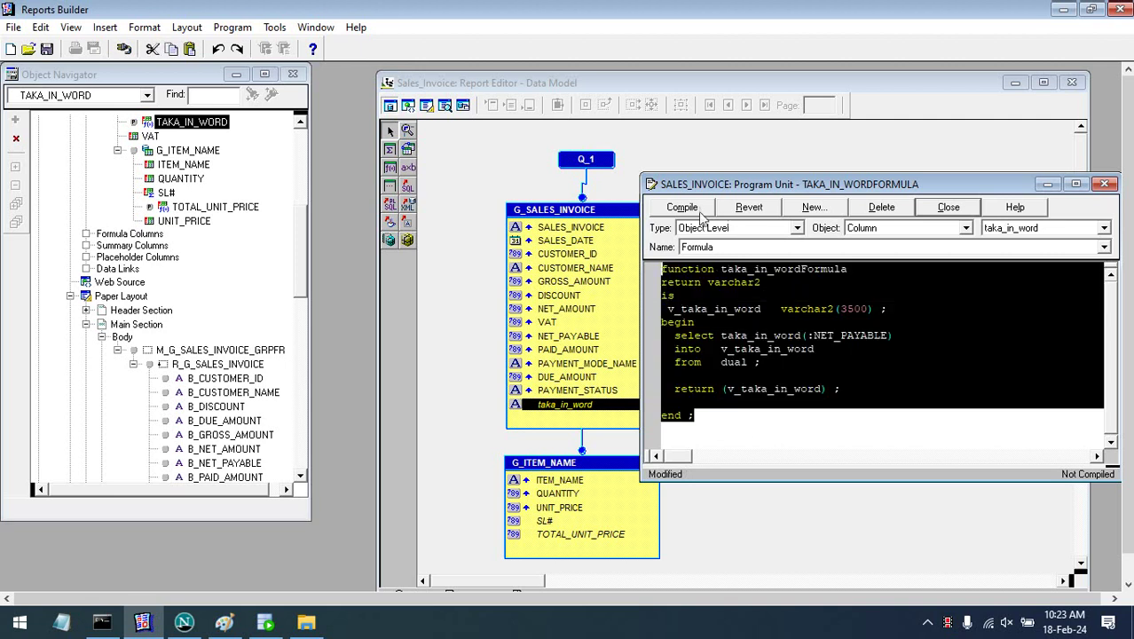
pyautogui.click(691, 209)
pyautogui.click(1105, 184)
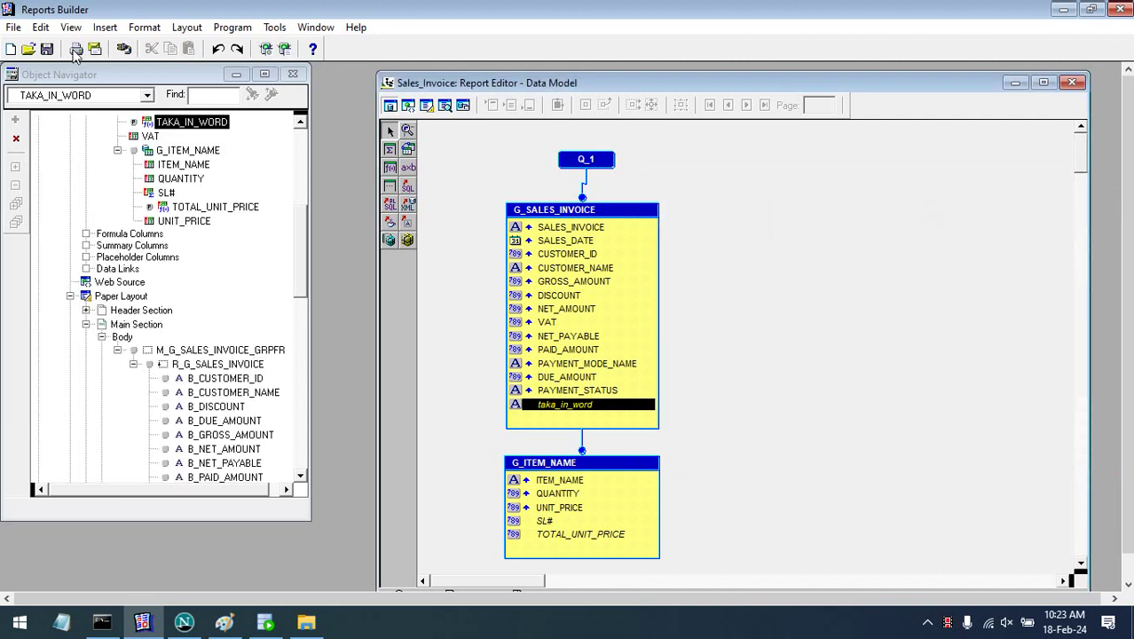
# - Compile and run the report, dismissing the REP-2103 error on taka_in_word
pyautogui.click(1020, 384)
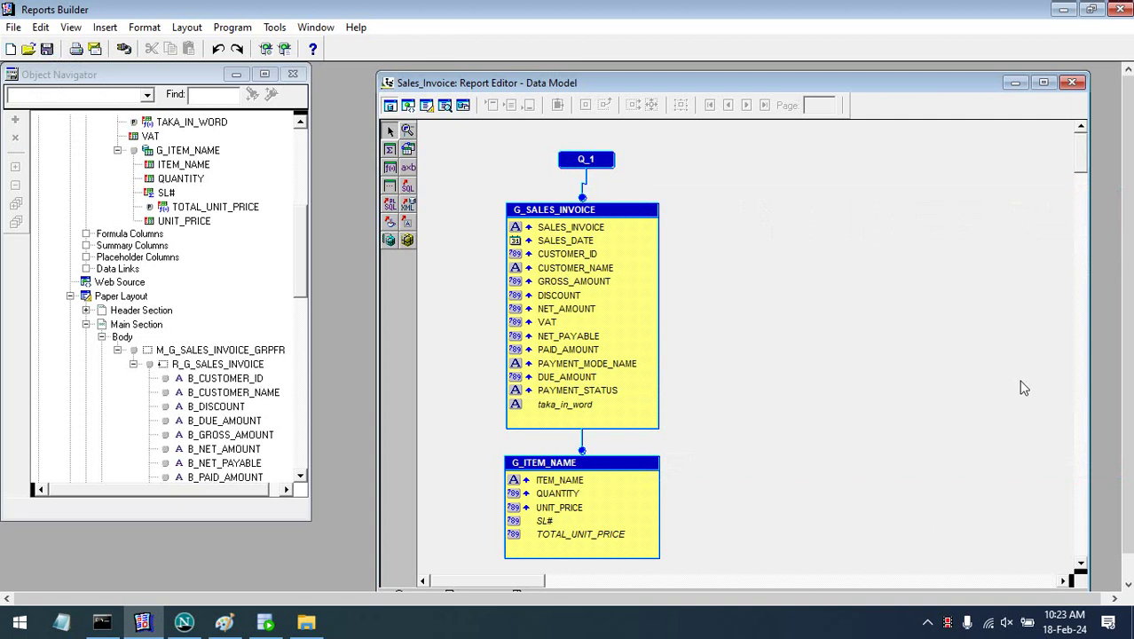
pyautogui.hotkey('ctrl', 'shift', 'k')
pyautogui.press('Return')
pyautogui.click(284, 49)
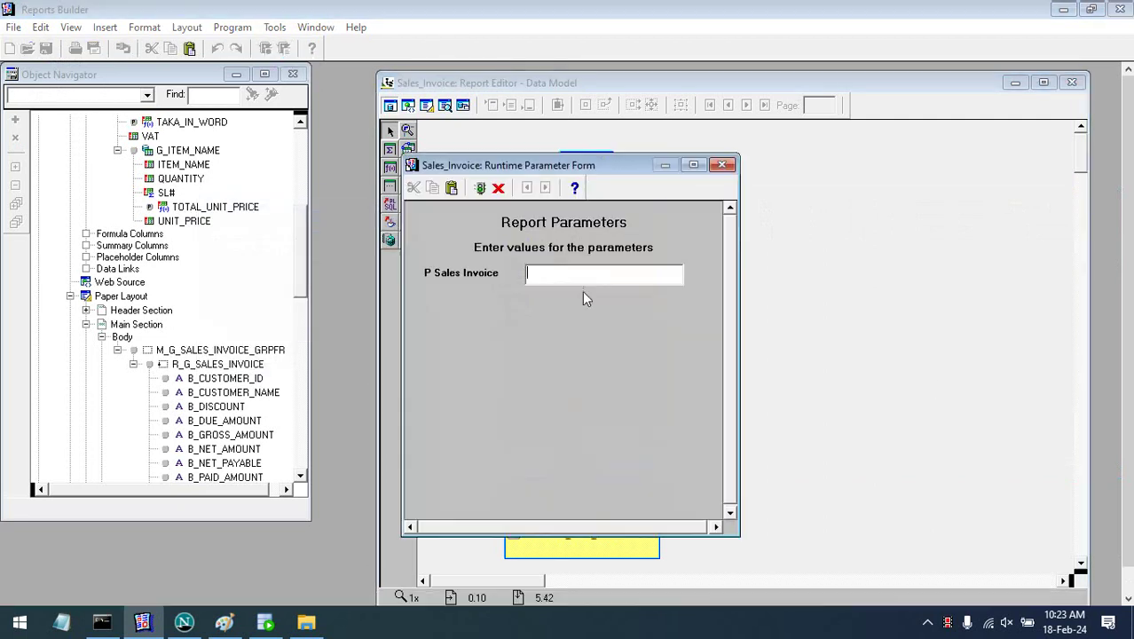
pyautogui.press('Return')
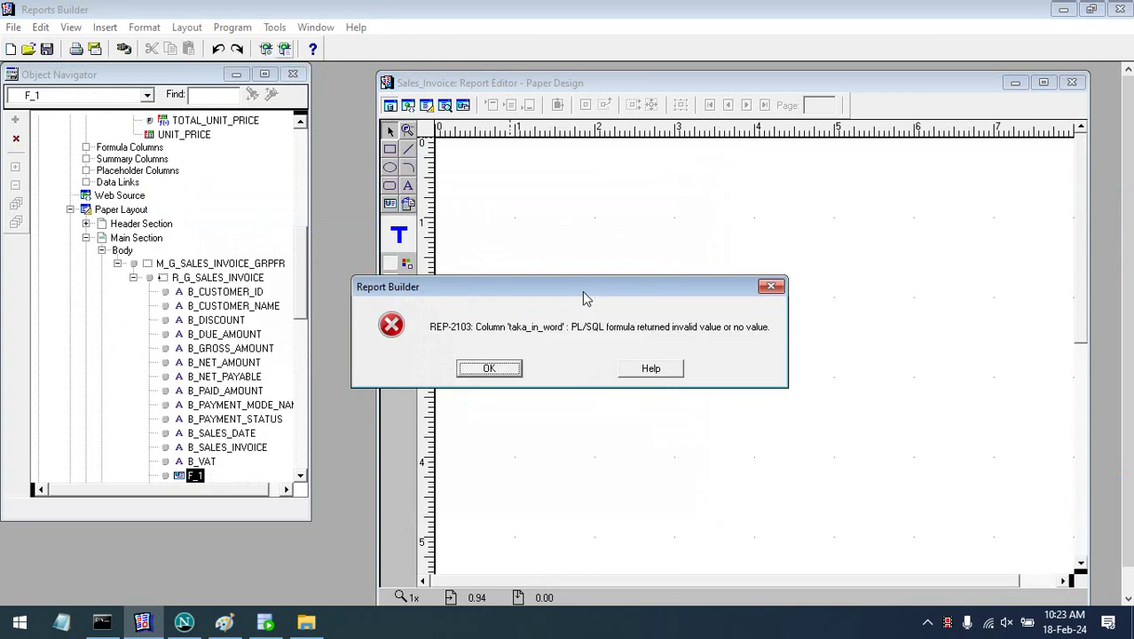
pyautogui.press('Return')
pyautogui.press('Return')
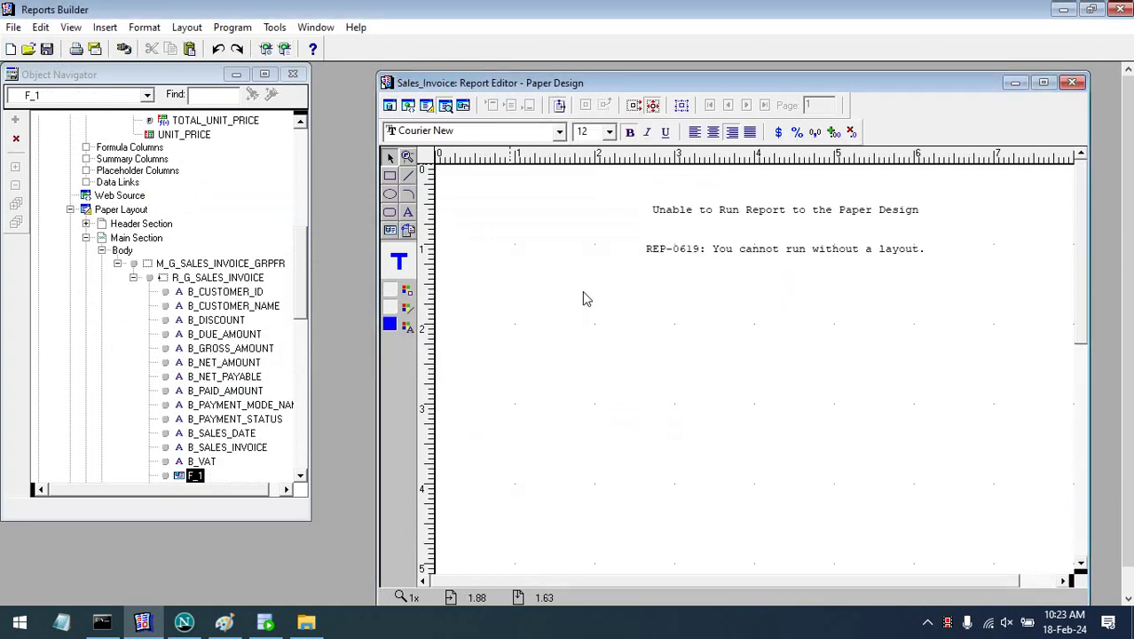
pyautogui.click(425, 105)
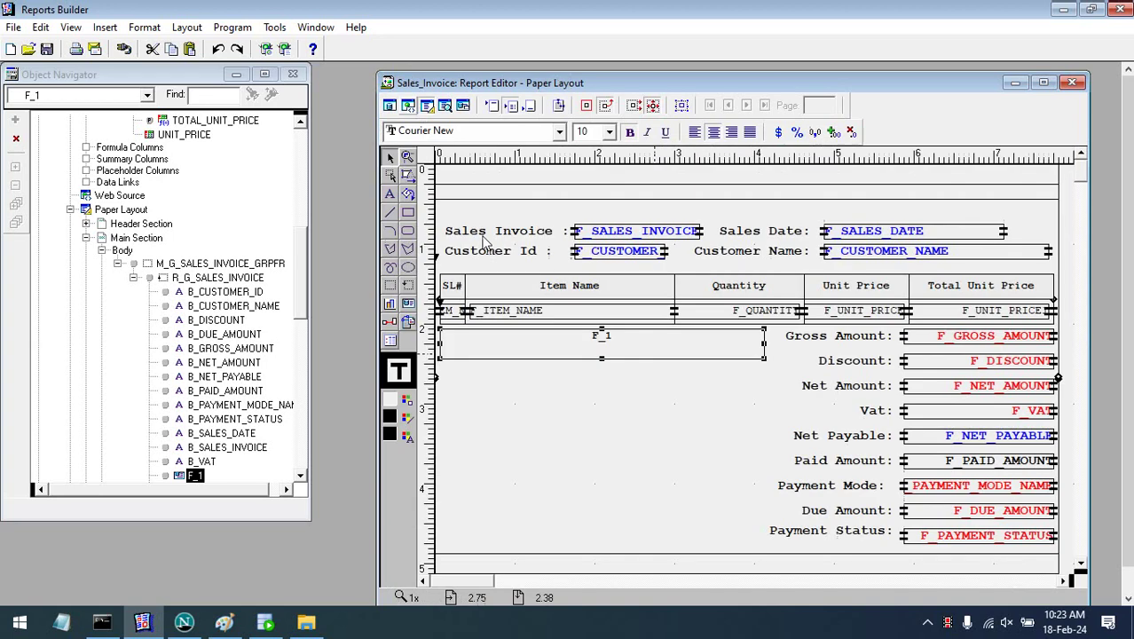
pyautogui.click(388, 105)
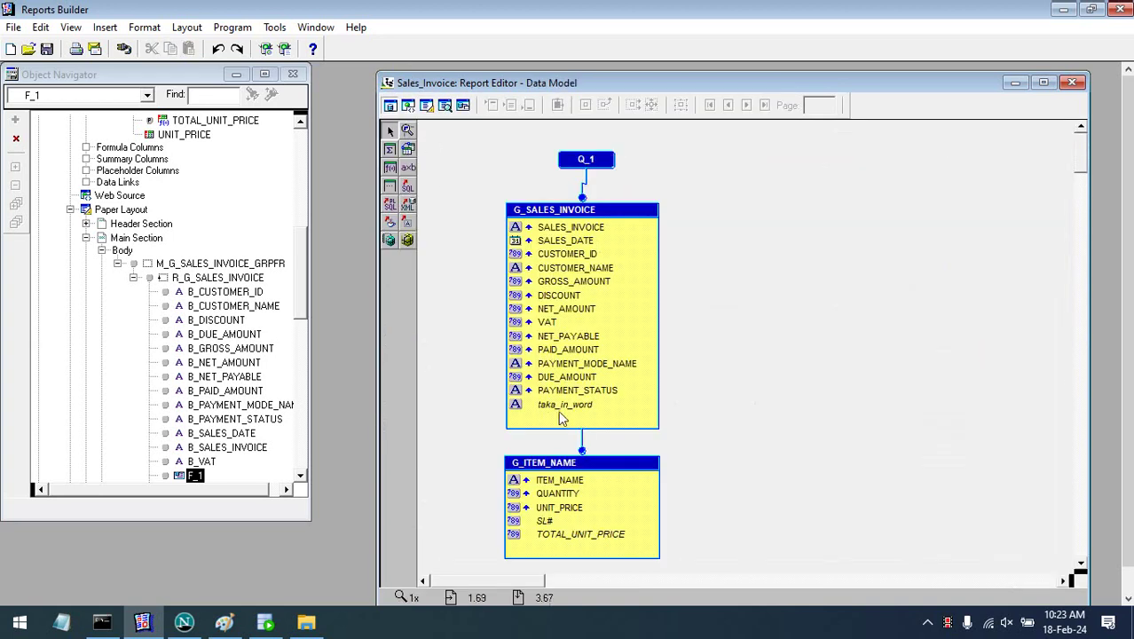
# - Review the taka_in_word formula's v_taka_in_word return and varchar2 type, leaving it unchanged
pyautogui.click(565, 408)
pyautogui.rightClick(566, 410)
pyautogui.click(636, 518)
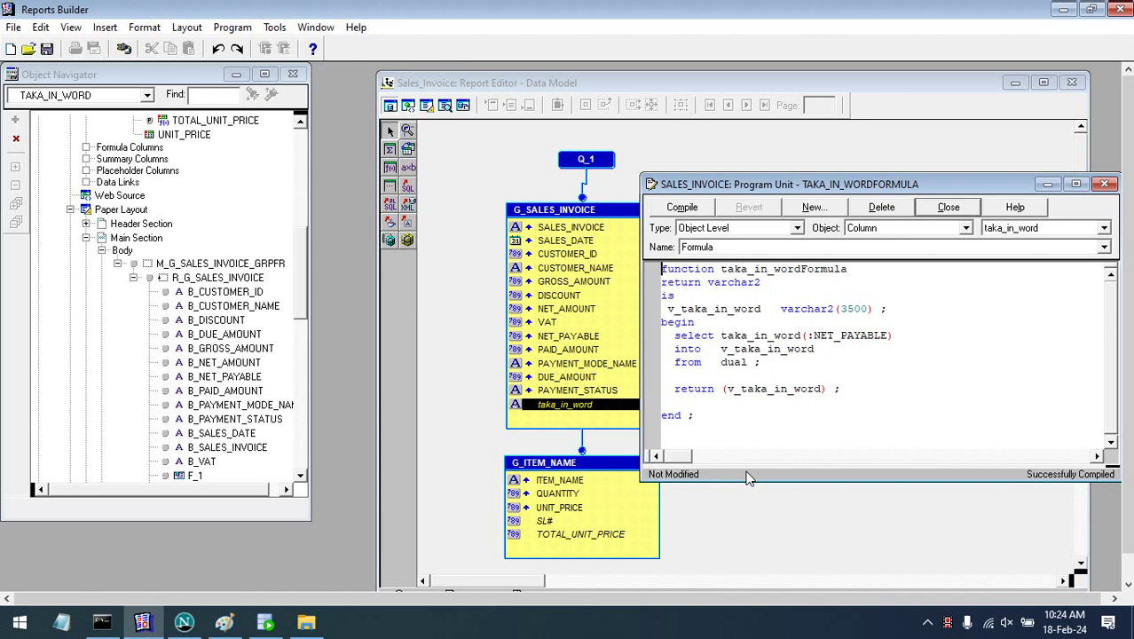
pyautogui.doubleClick(754, 389)
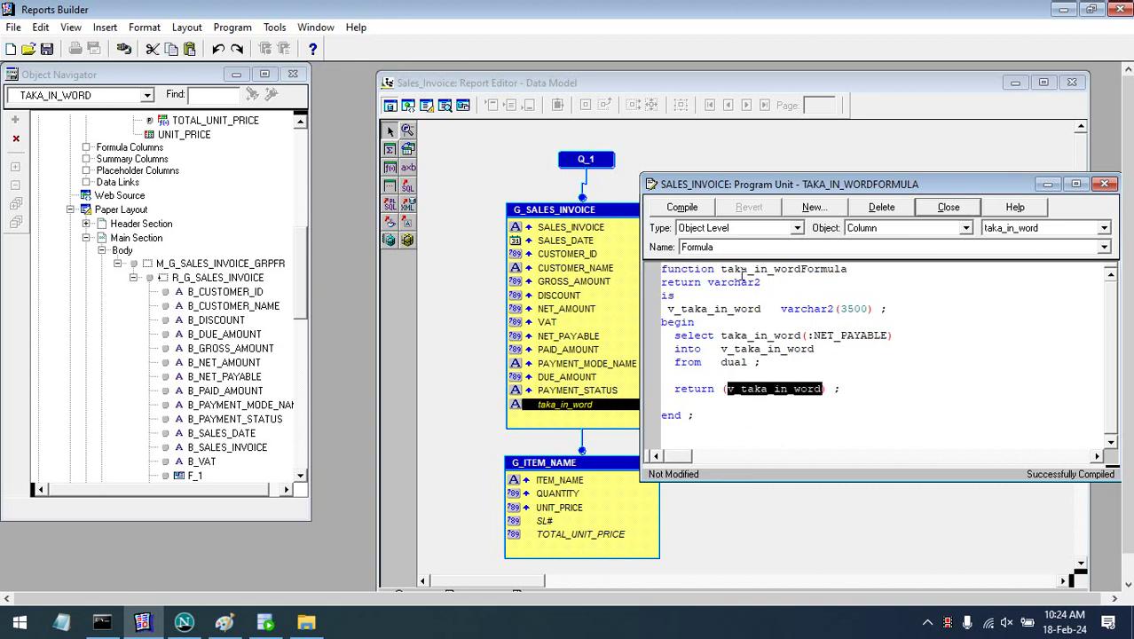
pyautogui.doubleClick(739, 282)
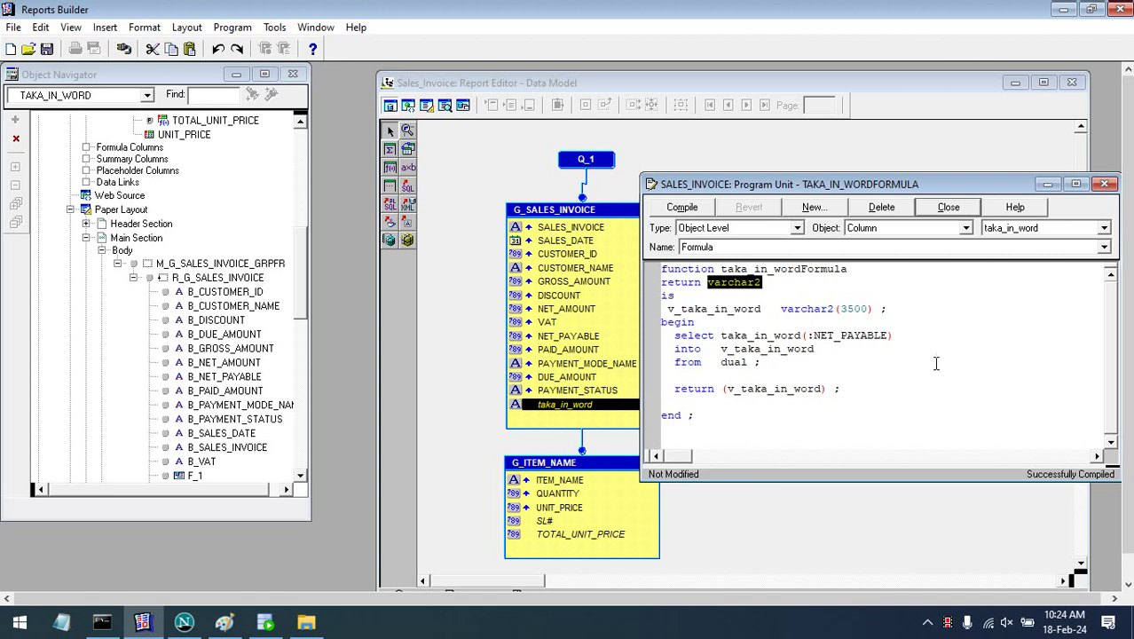
pyautogui.click(1105, 184)
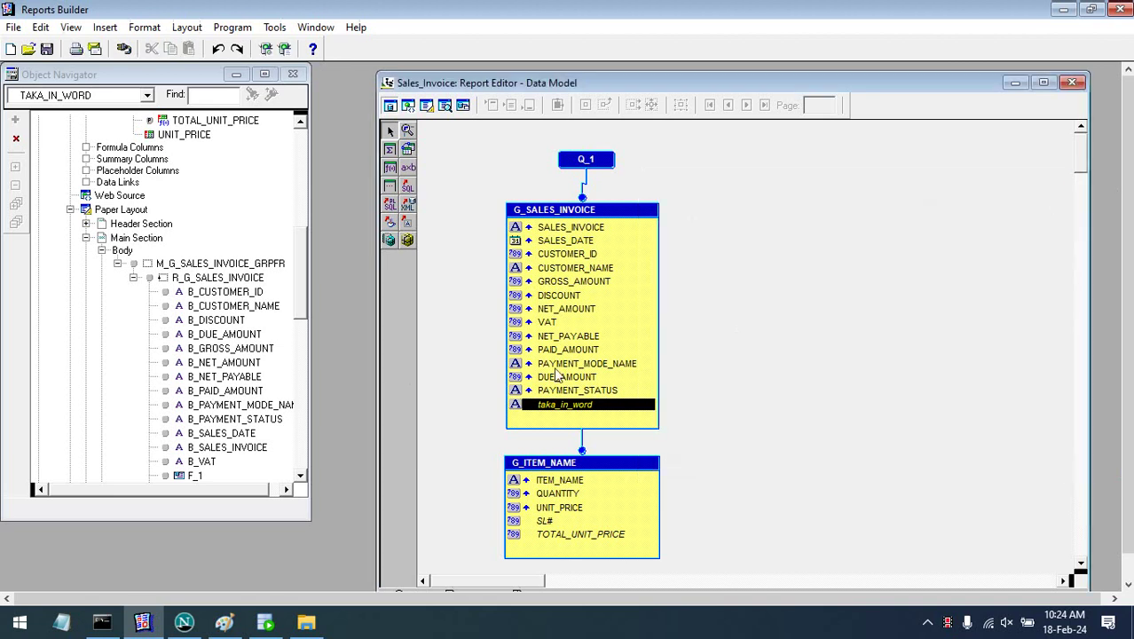
# - Rerun the report, dismiss the REP-2103 and REP-0619 errors, and view the Paper Layout
pyautogui.click(444, 107)
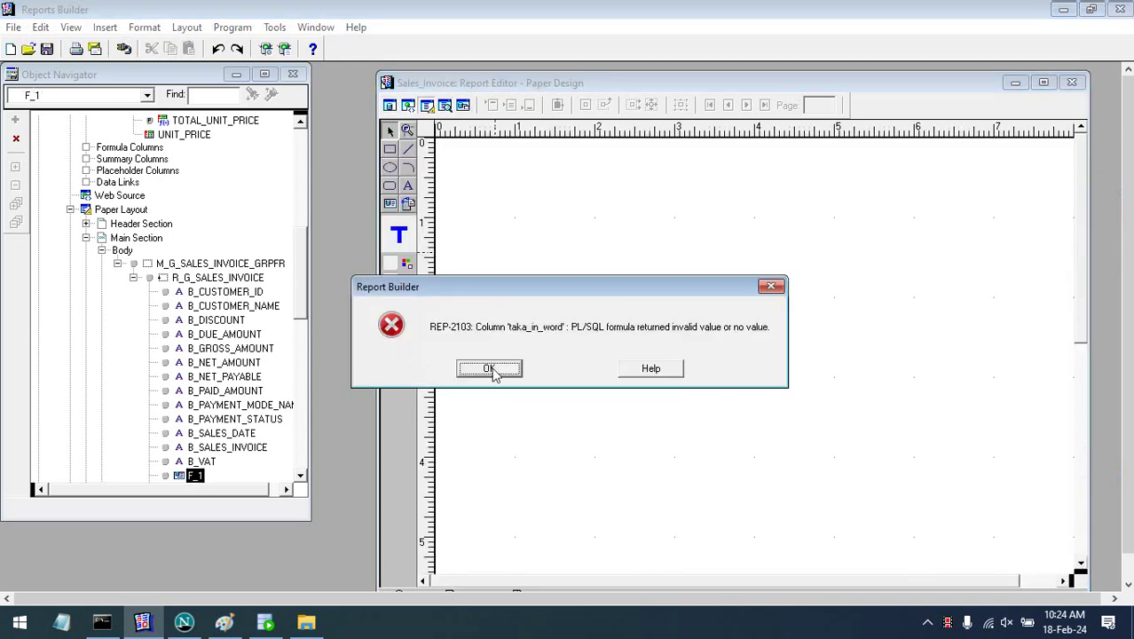
pyautogui.click(490, 368)
pyautogui.click(490, 368)
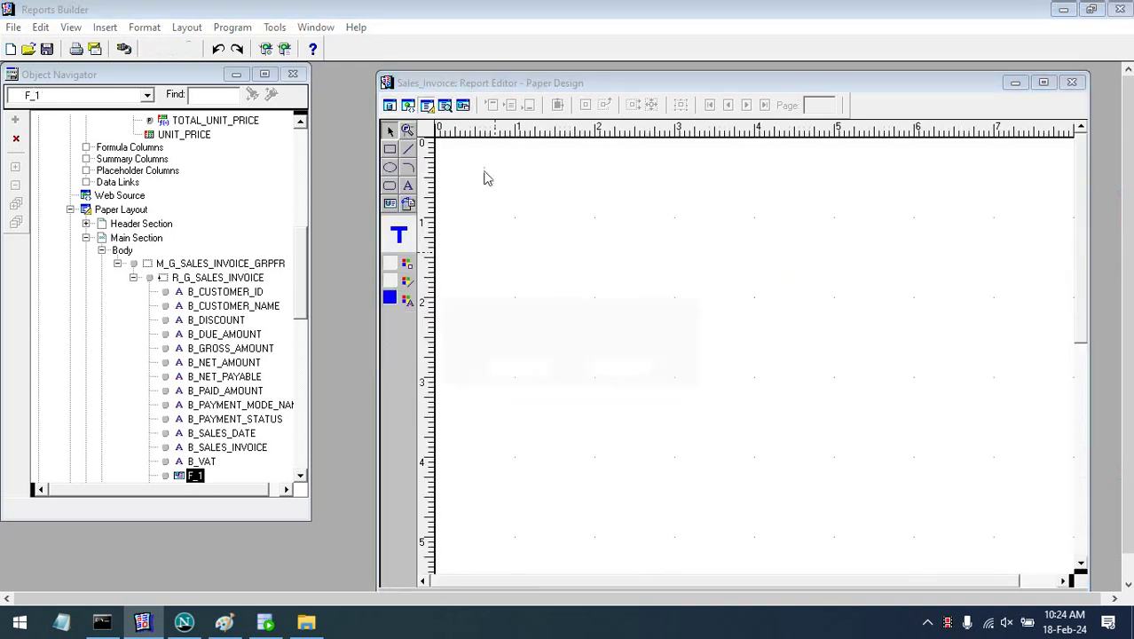
pyautogui.click(497, 370)
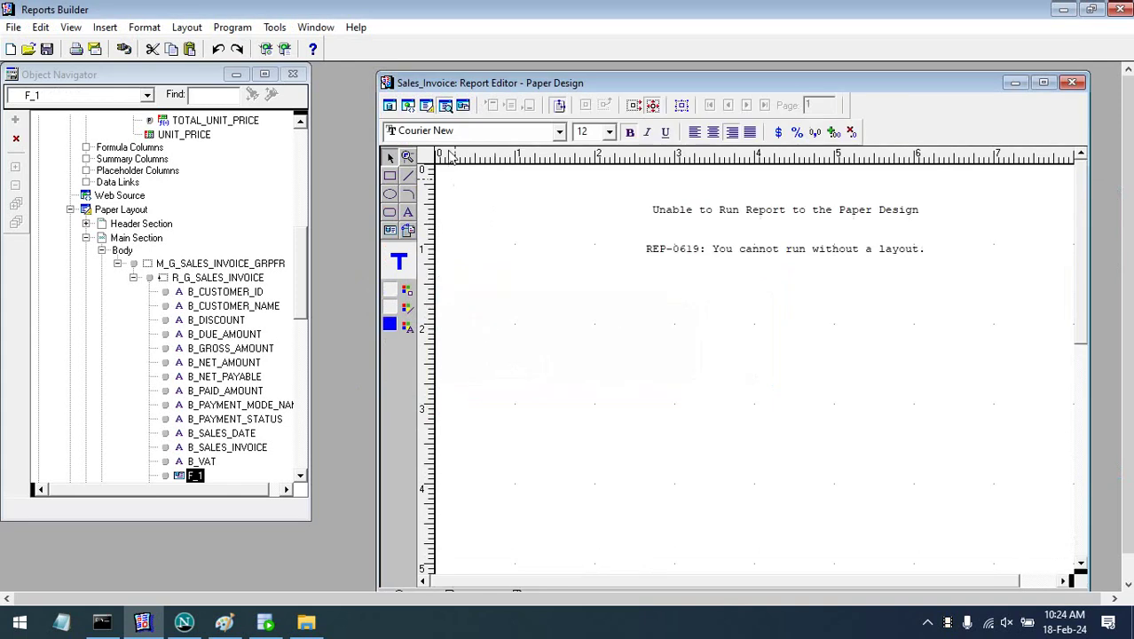
pyautogui.click(427, 105)
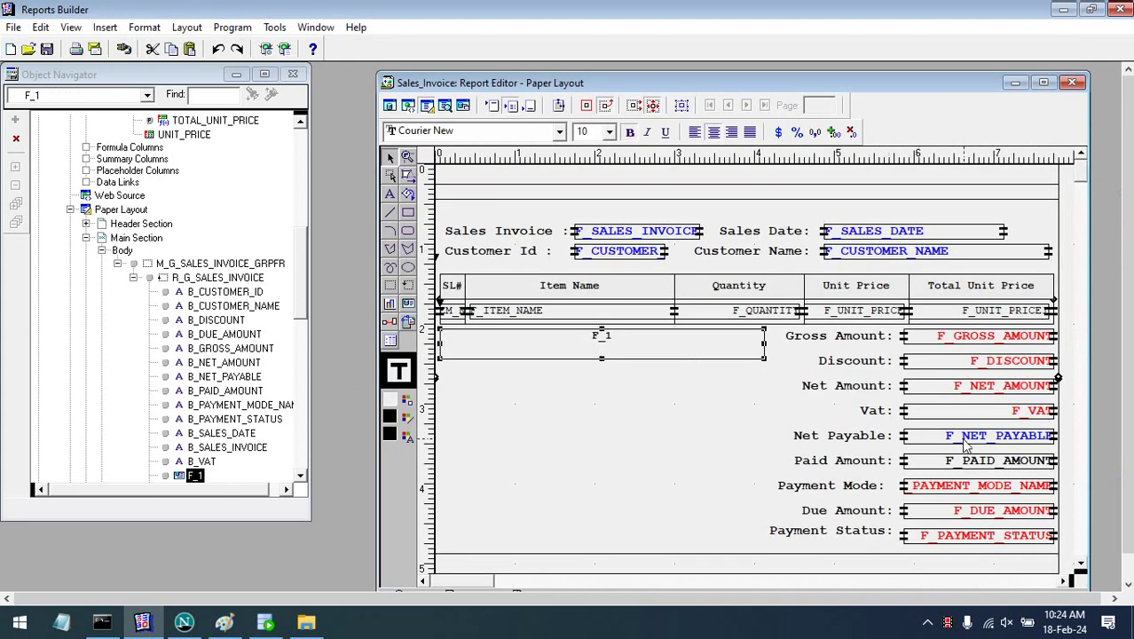
# - Clear the format mask of the F_NET_PAYABLE field in its Property Inspector
pyautogui.doubleClick(963, 436)
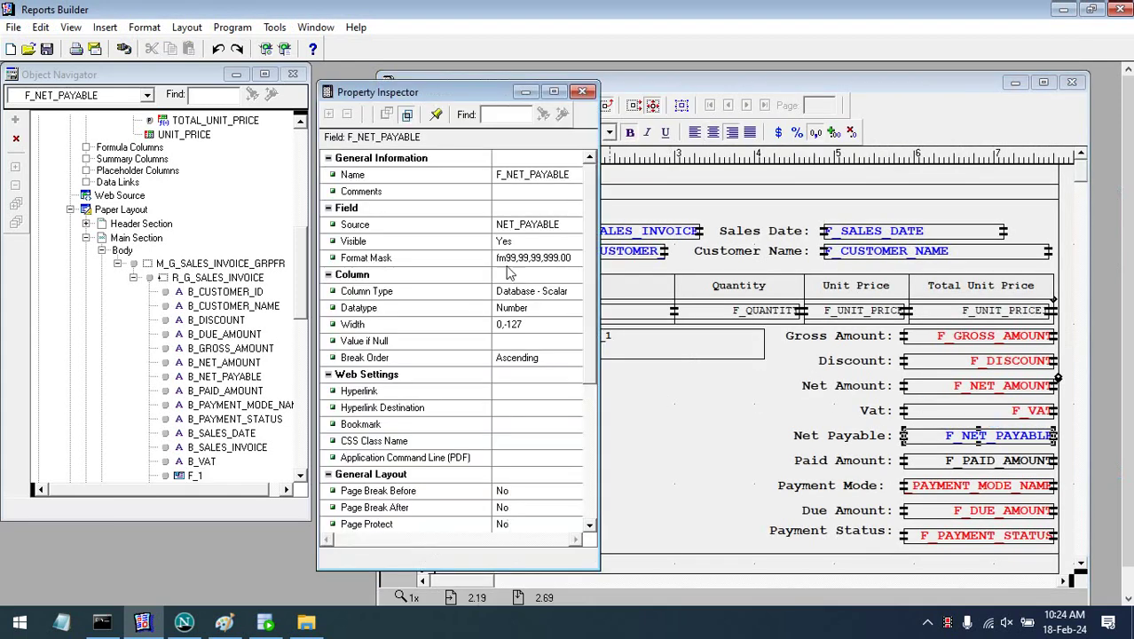
pyautogui.click(532, 258)
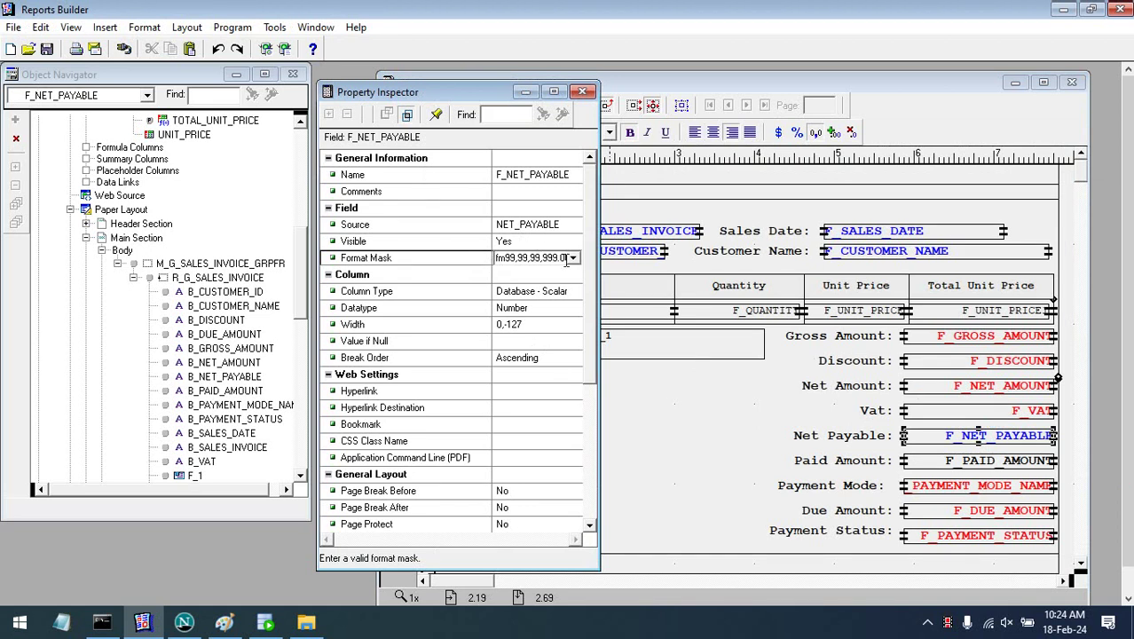
pyautogui.click(572, 258)
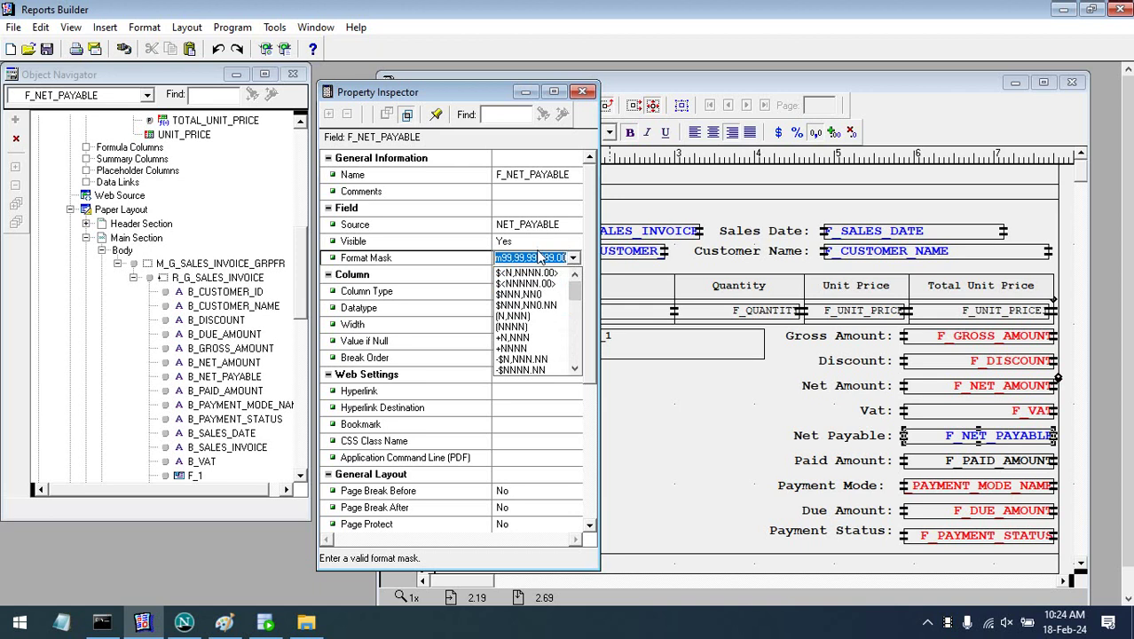
pyautogui.press('BackSpace')
pyautogui.press('Return')
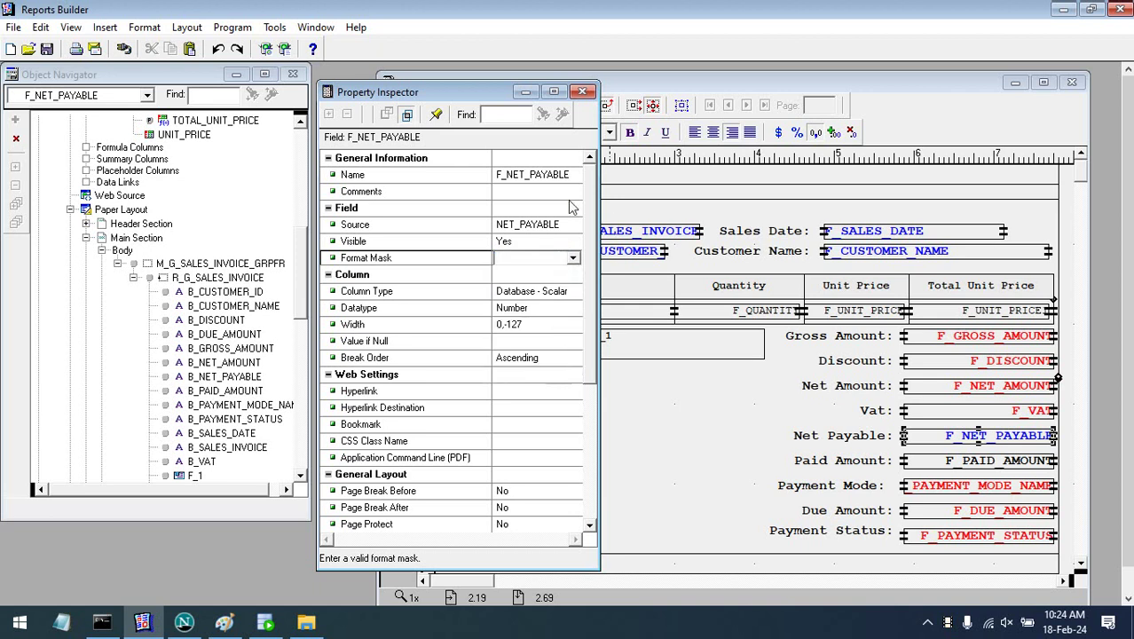
pyautogui.click(547, 226)
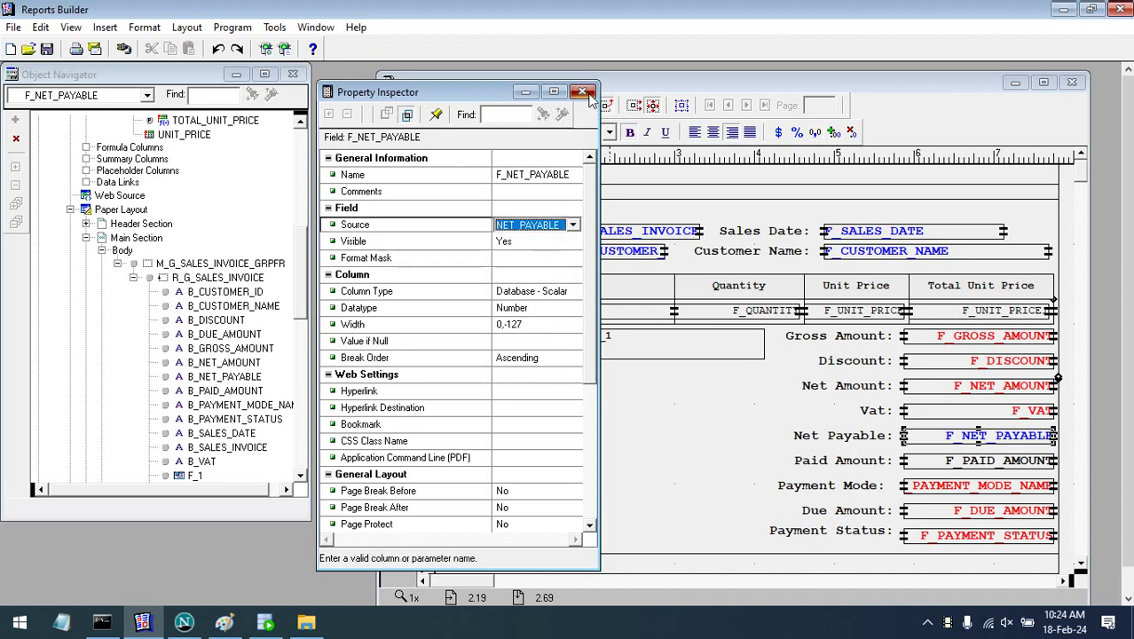
pyautogui.click(582, 91)
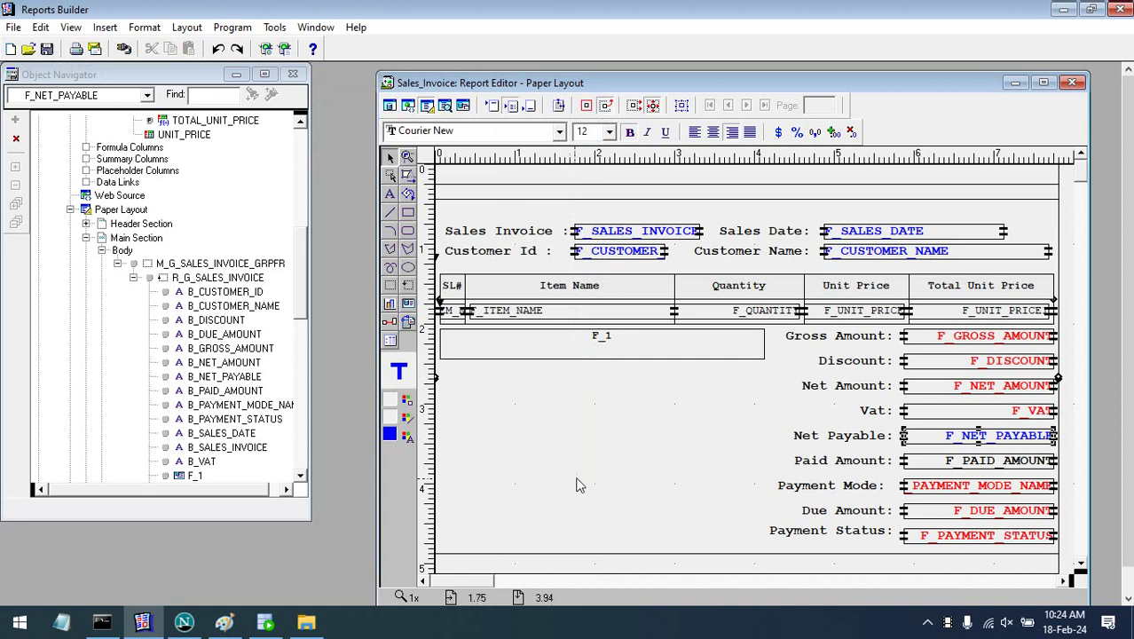
# - Compile and run the report, dismiss the REP-2103 and REP-0619 errors, and return to Data Model
pyautogui.click(264, 49)
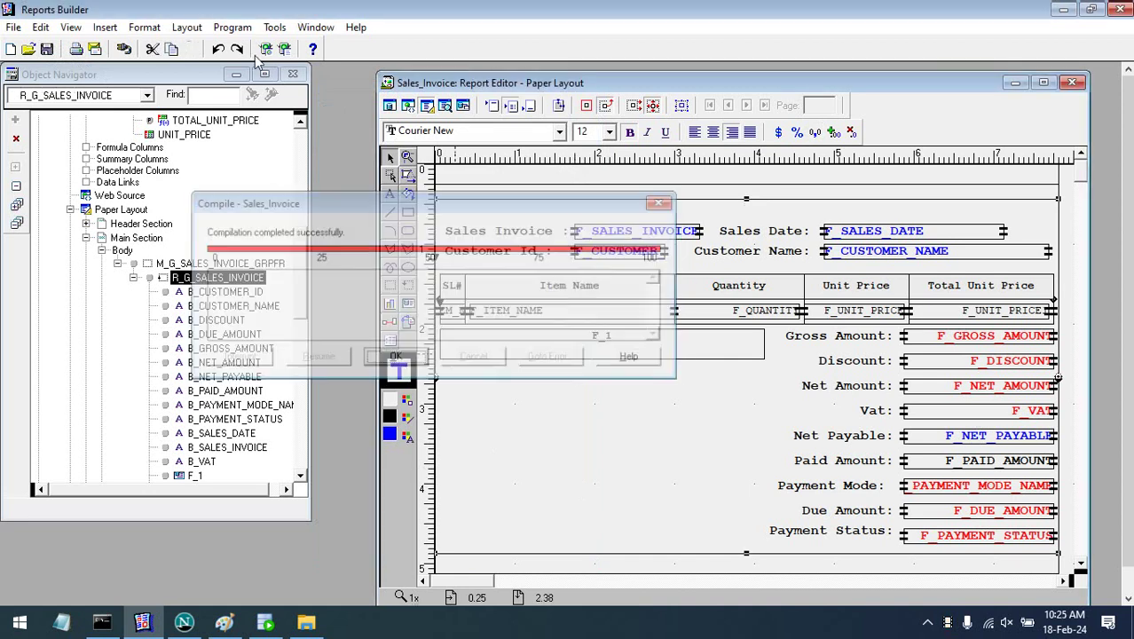
pyautogui.click(445, 106)
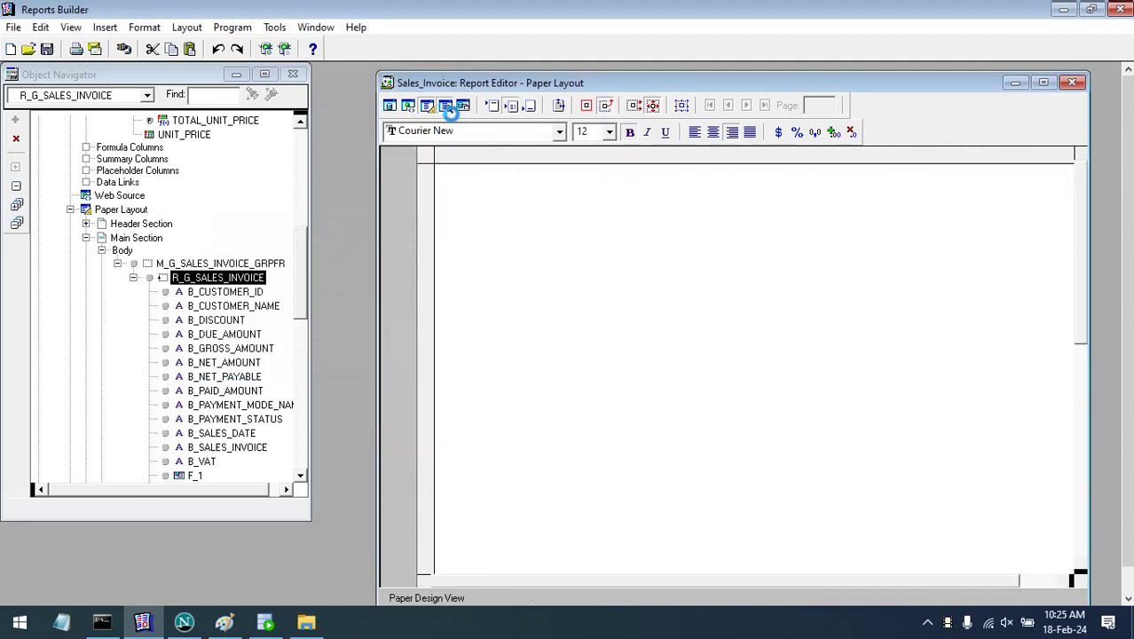
pyautogui.press('Return')
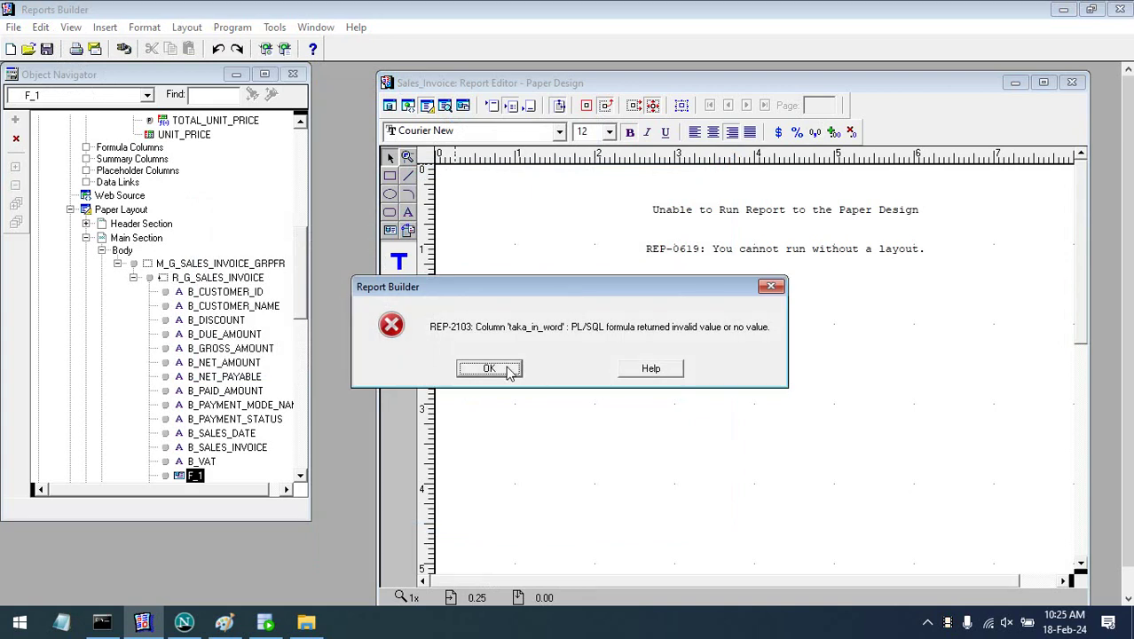
pyautogui.click(509, 368)
pyautogui.click(518, 368)
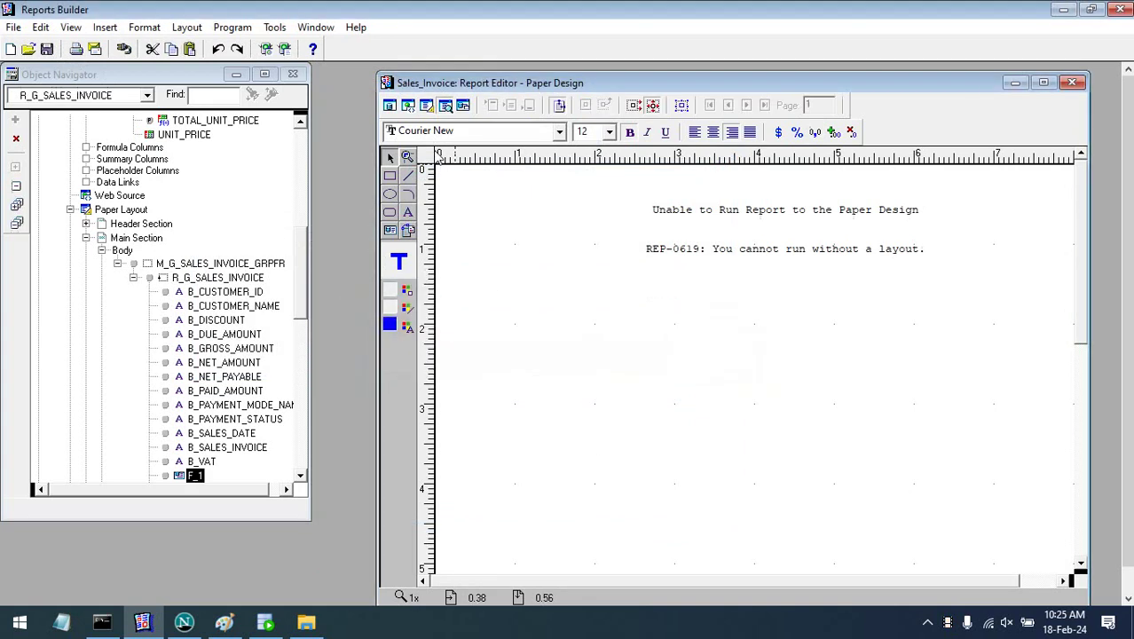
pyautogui.click(390, 105)
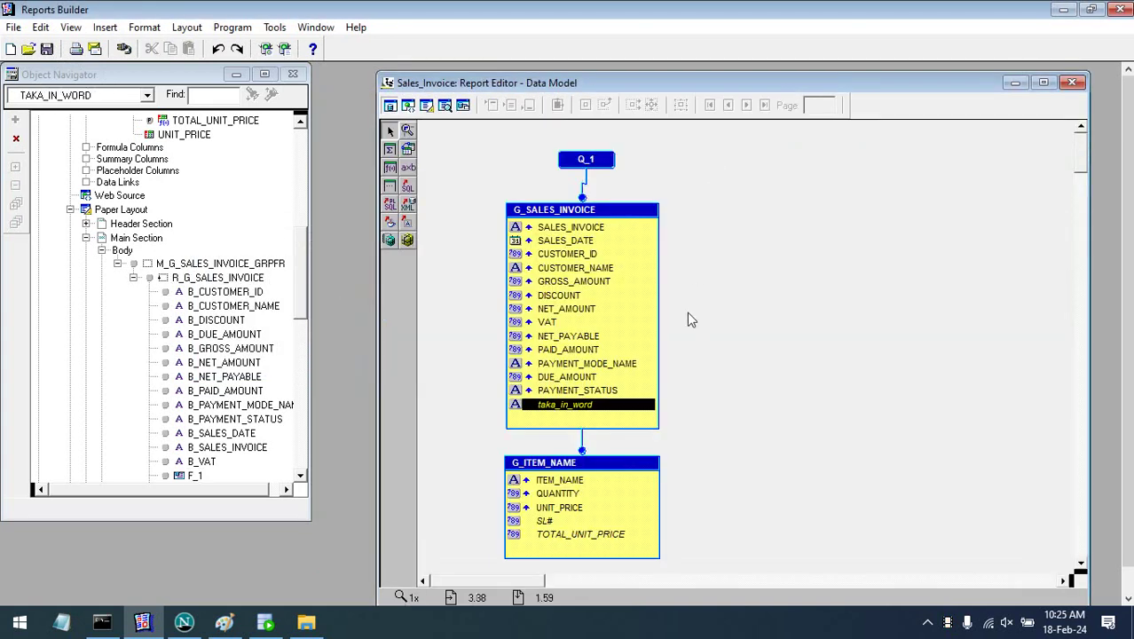
# - Change the taka_in_word formula's return type from varchar2 to char and compile it
pyautogui.rightClick(606, 413)
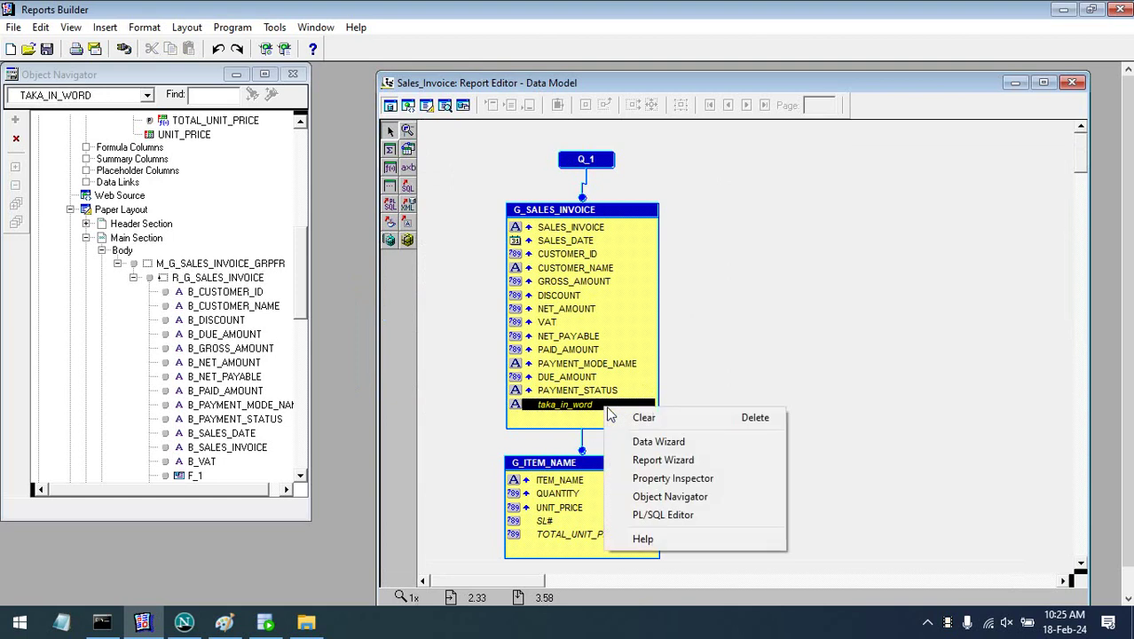
pyautogui.click(714, 515)
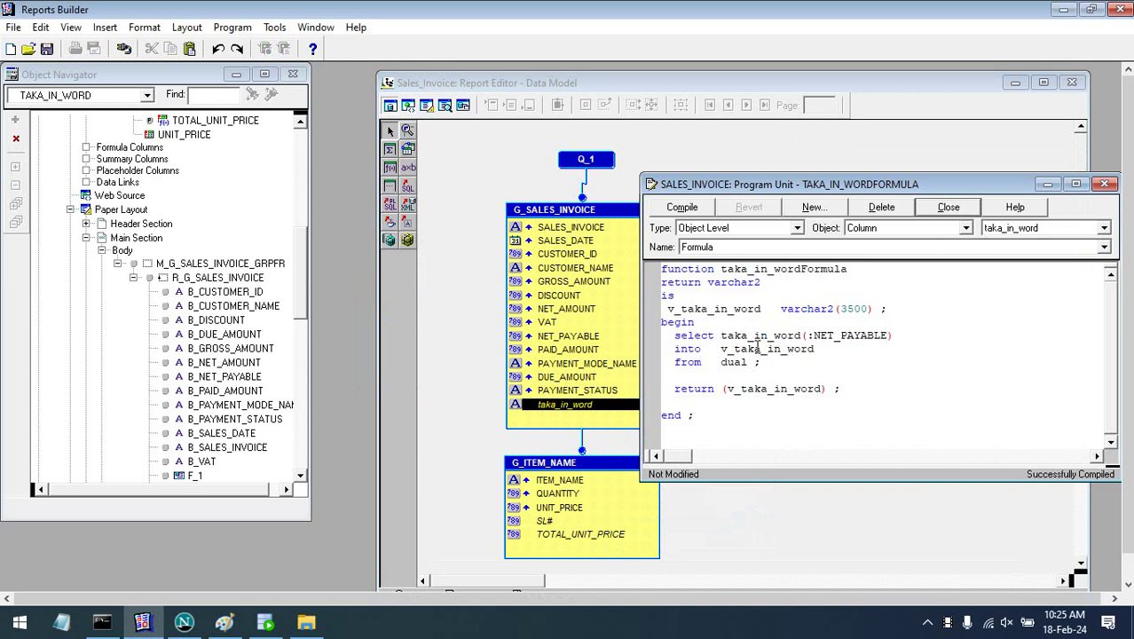
pyautogui.doubleClick(734, 284)
pyautogui.write('cha')
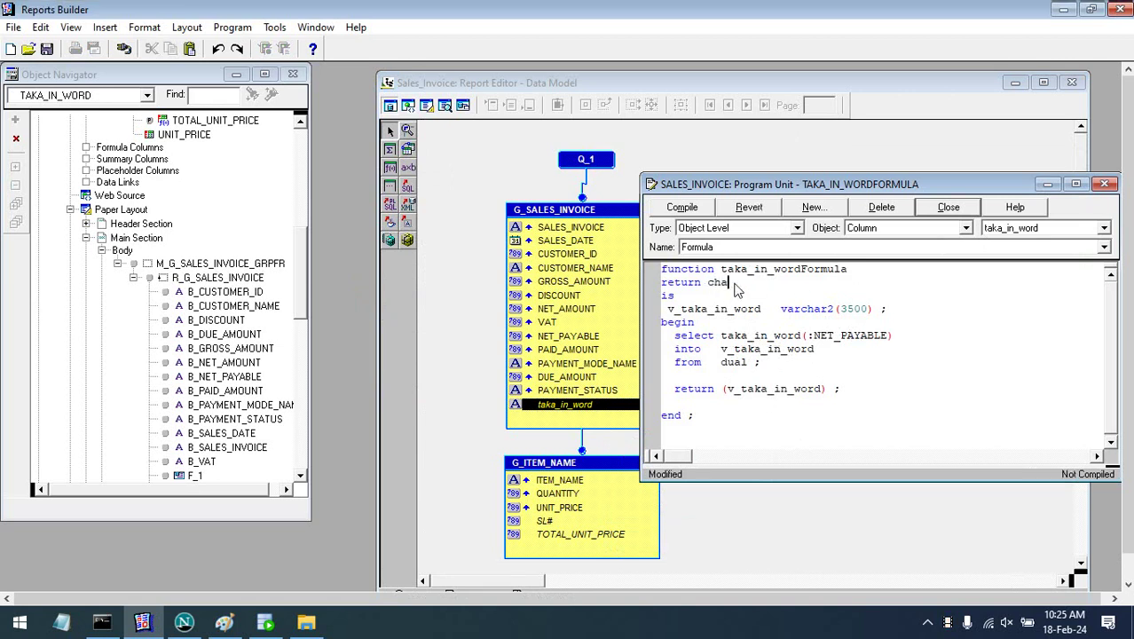
pyautogui.click(692, 211)
pyautogui.click(1104, 183)
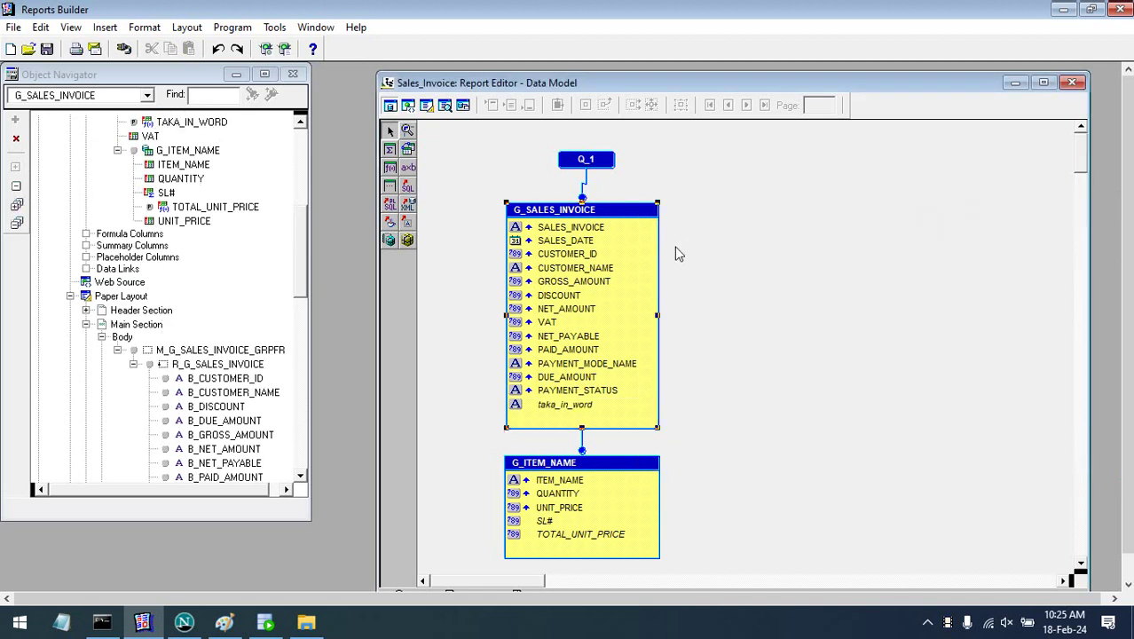
# - Compile and rerun the report, dismiss the errors, then switch to SQL Developer
pyautogui.hotkey('ctrl', 'shift', 'k')
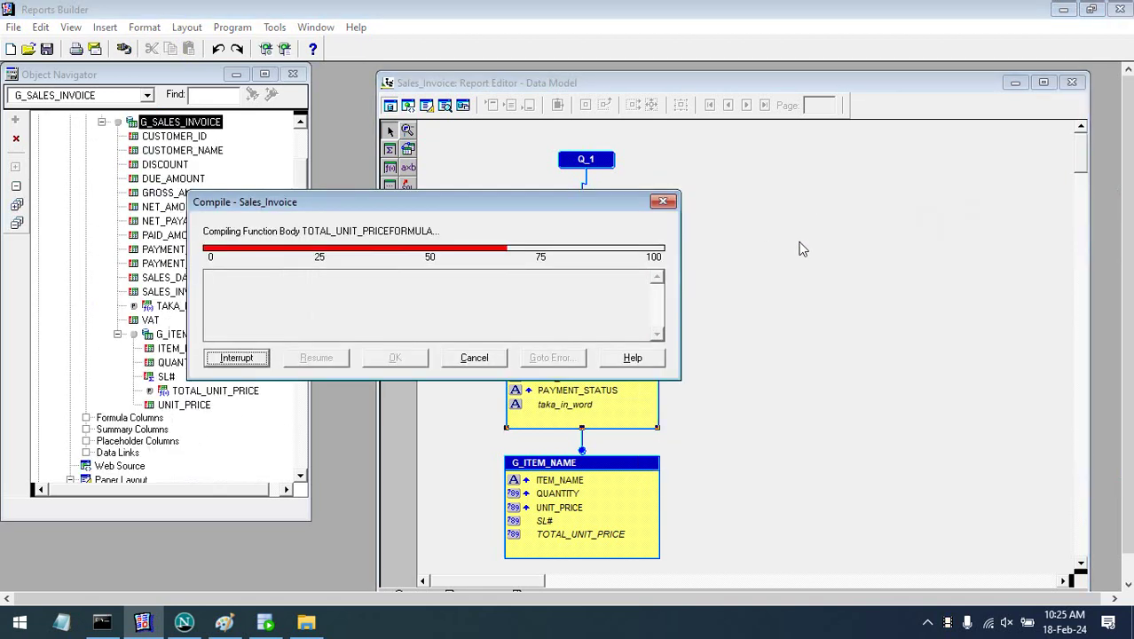
pyautogui.click(461, 106)
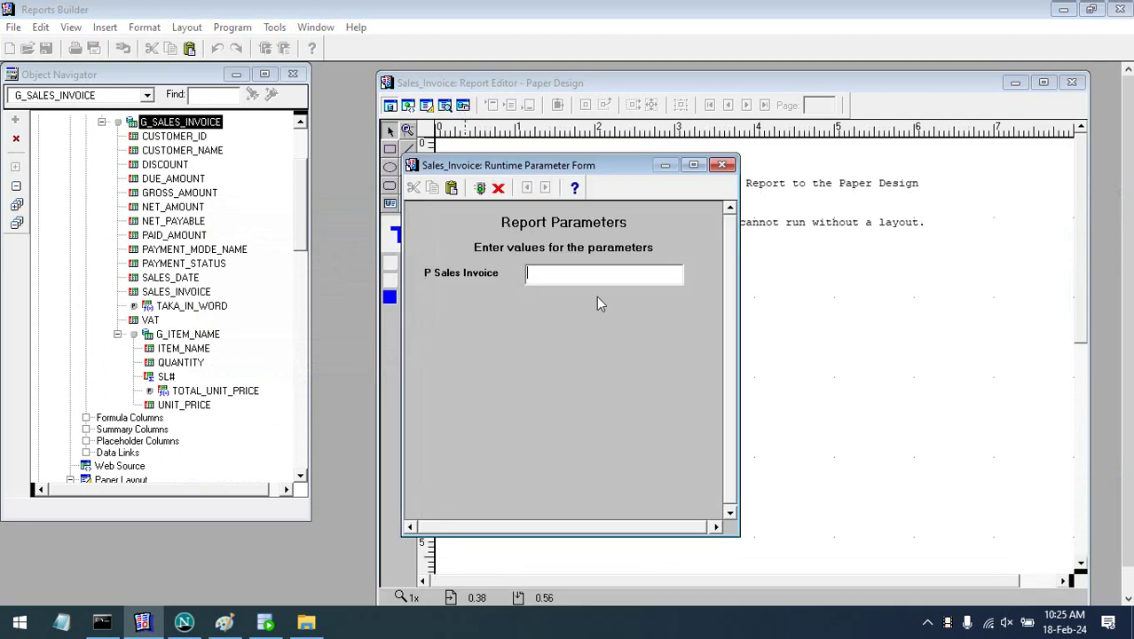
pyautogui.press('Return')
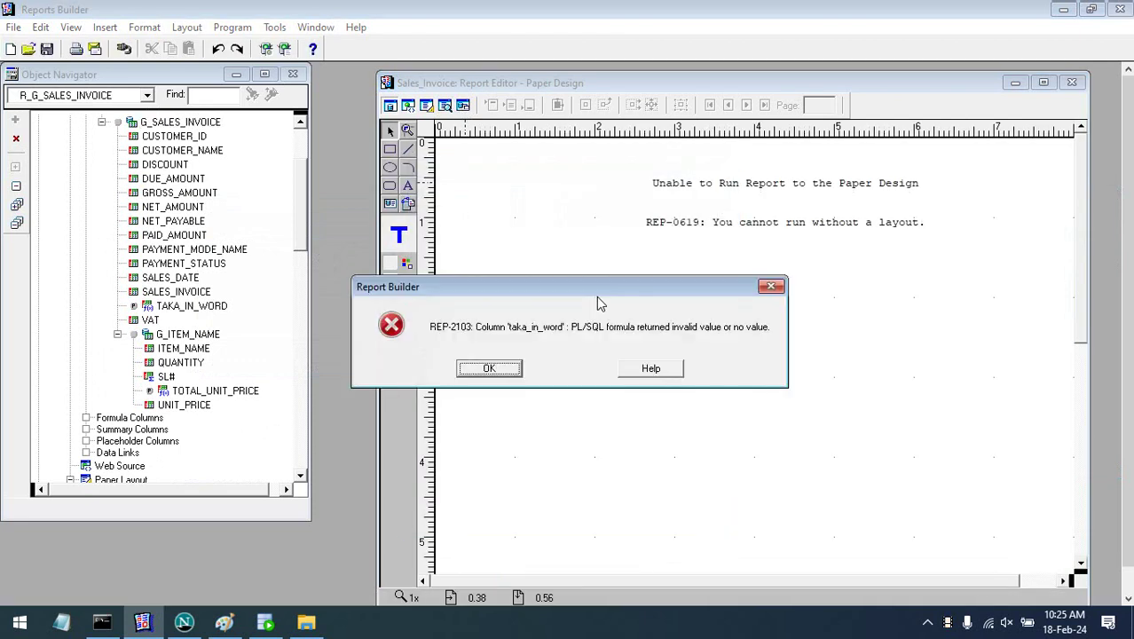
pyautogui.press('Return')
pyautogui.press('Return')
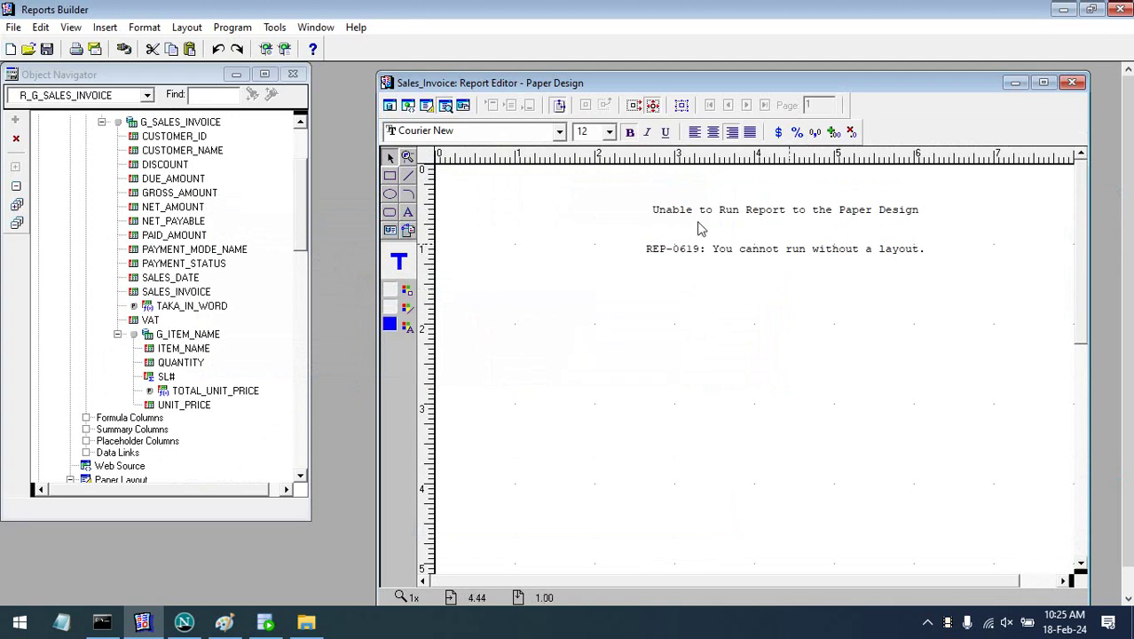
pyautogui.click(389, 105)
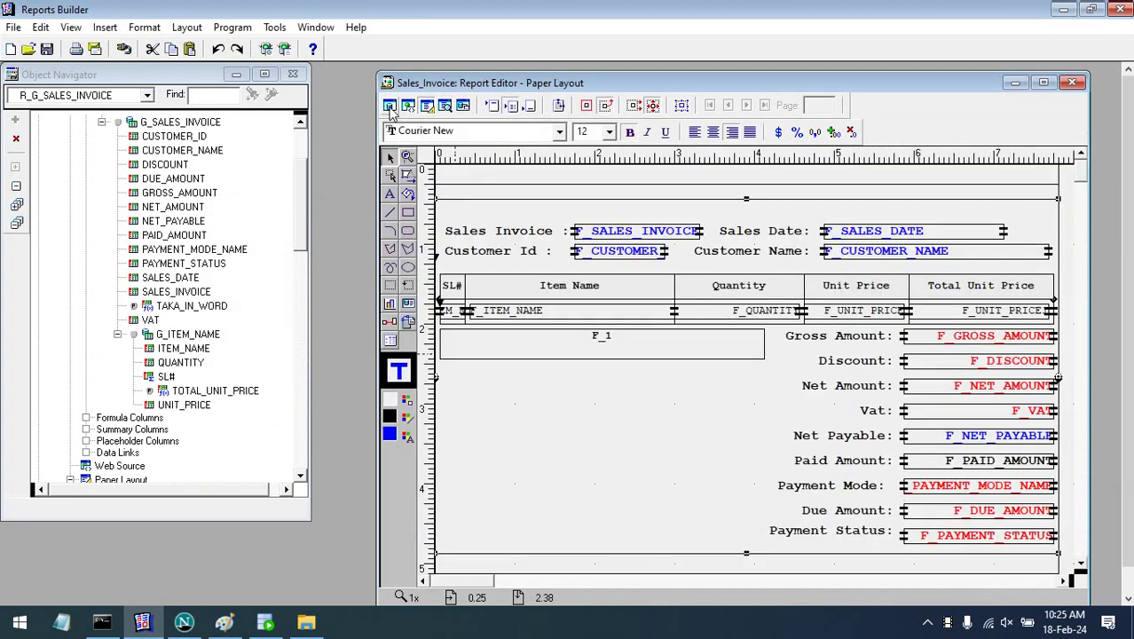
pyautogui.click(390, 105)
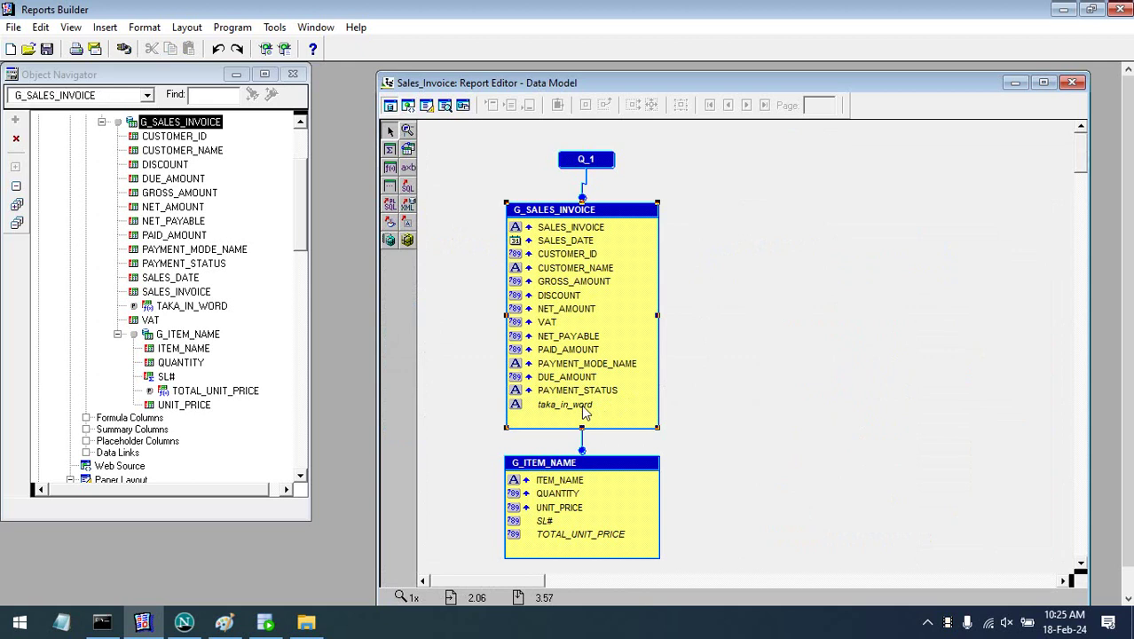
pyautogui.click(582, 406)
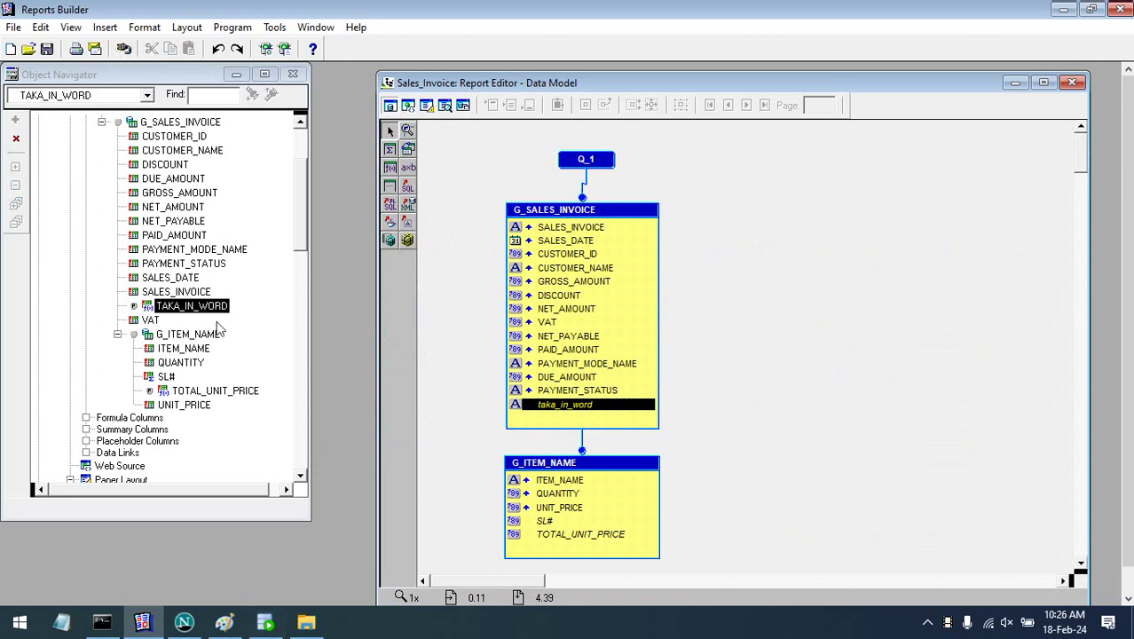
pyautogui.click(265, 622)
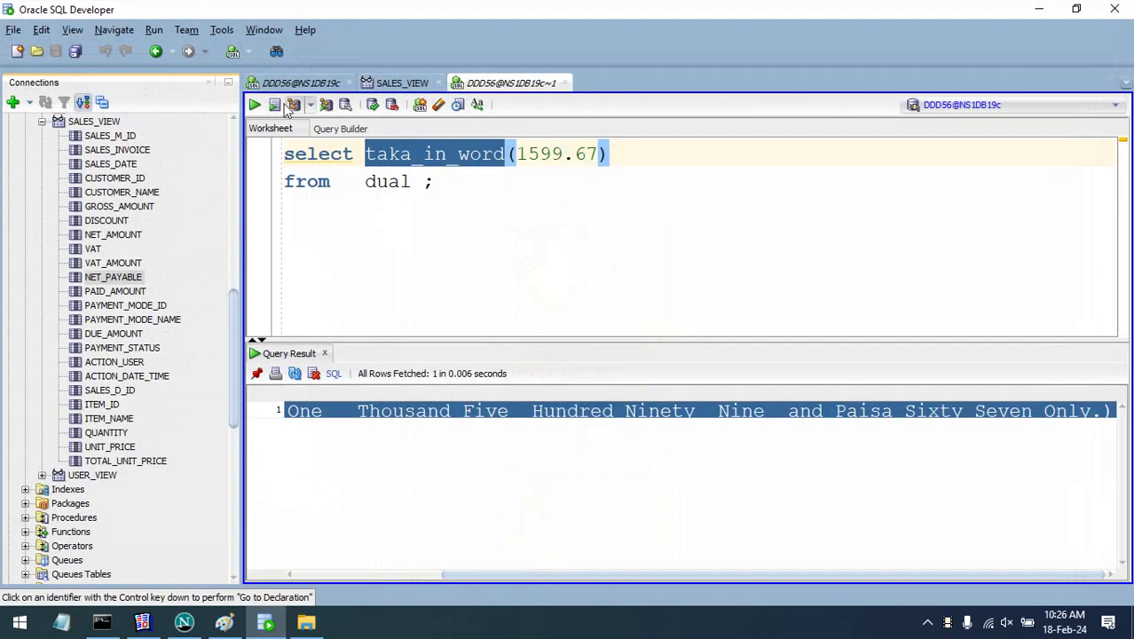
# - Check the taka_in_word(1599.67) amount-in-words result, then return to Reports Builder
pyautogui.click(559, 235)
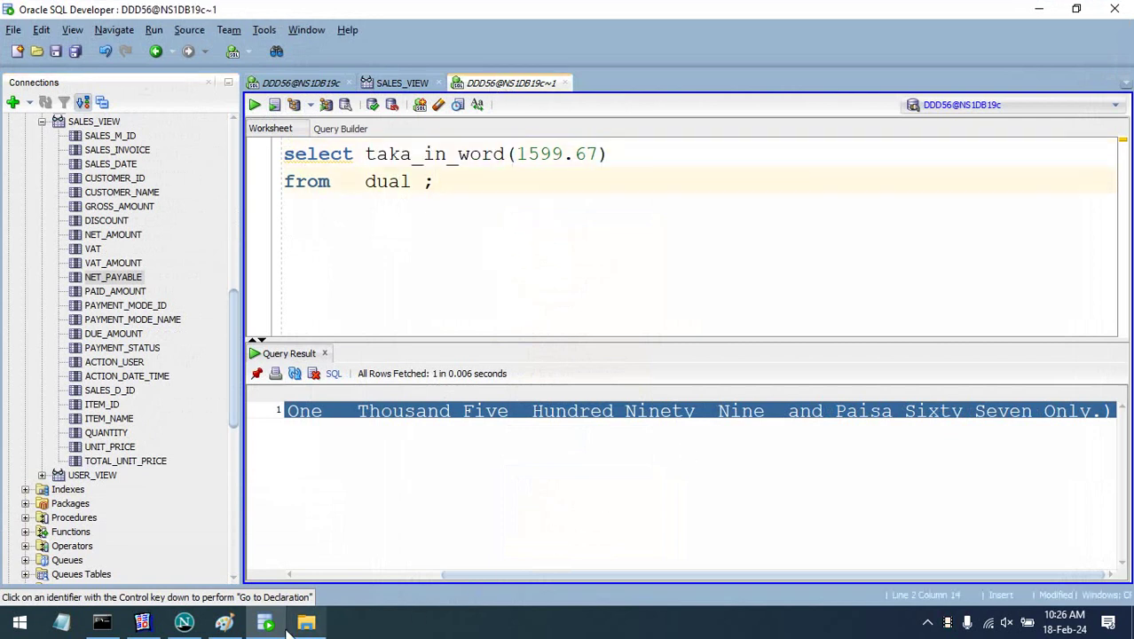
pyautogui.click(142, 622)
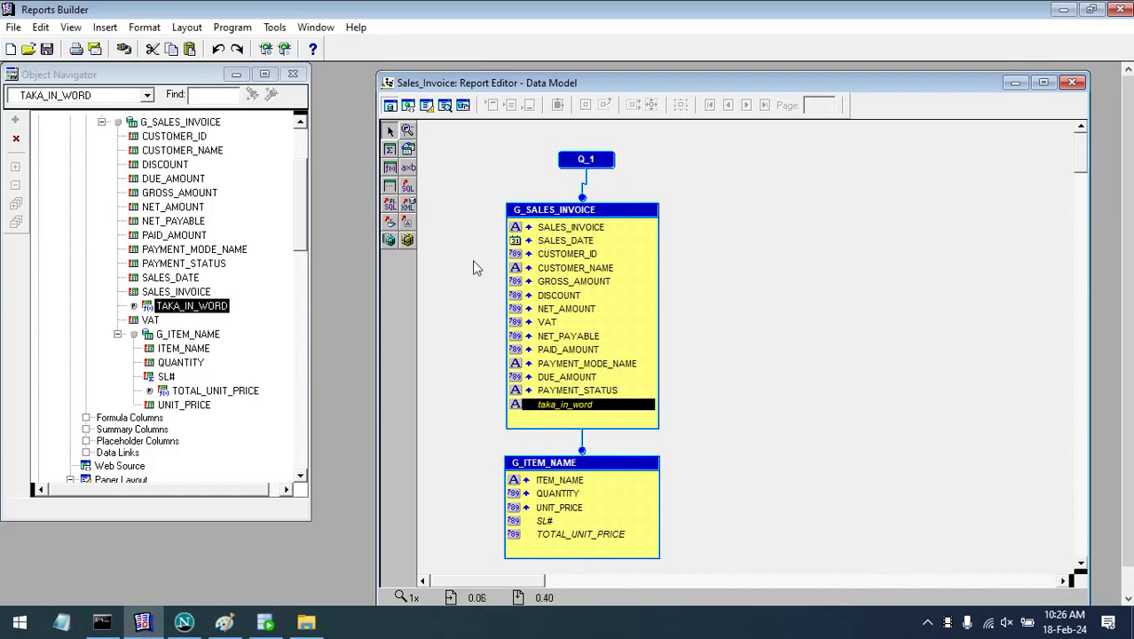
# - Review the taka_in_word formula code in the PL/SQL Editor
pyautogui.rightClick(560, 405)
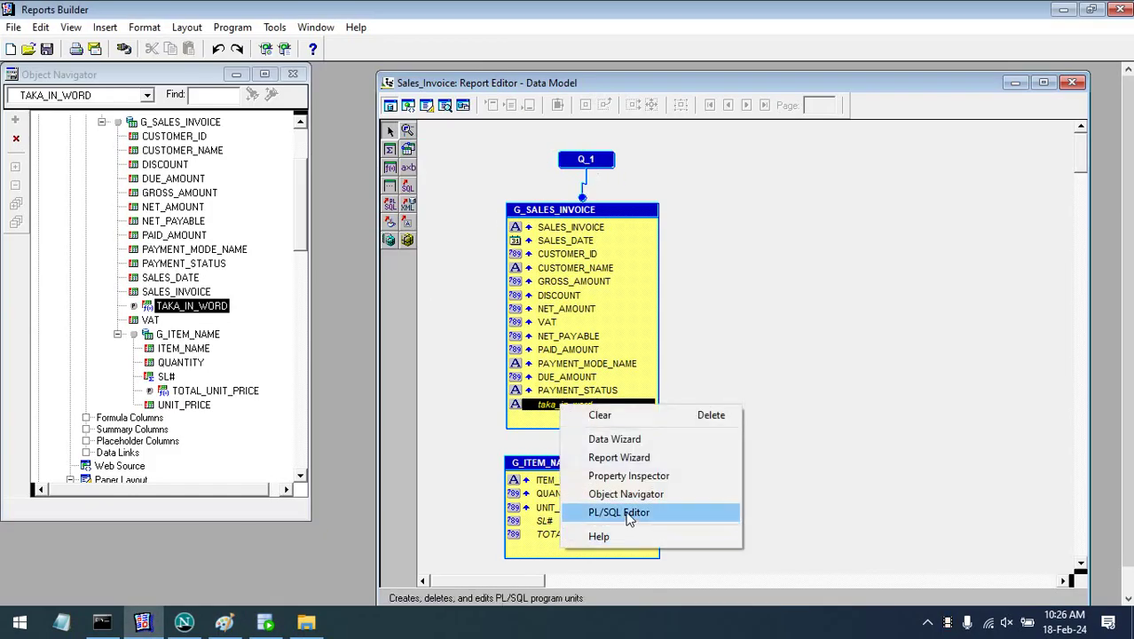
pyautogui.click(679, 509)
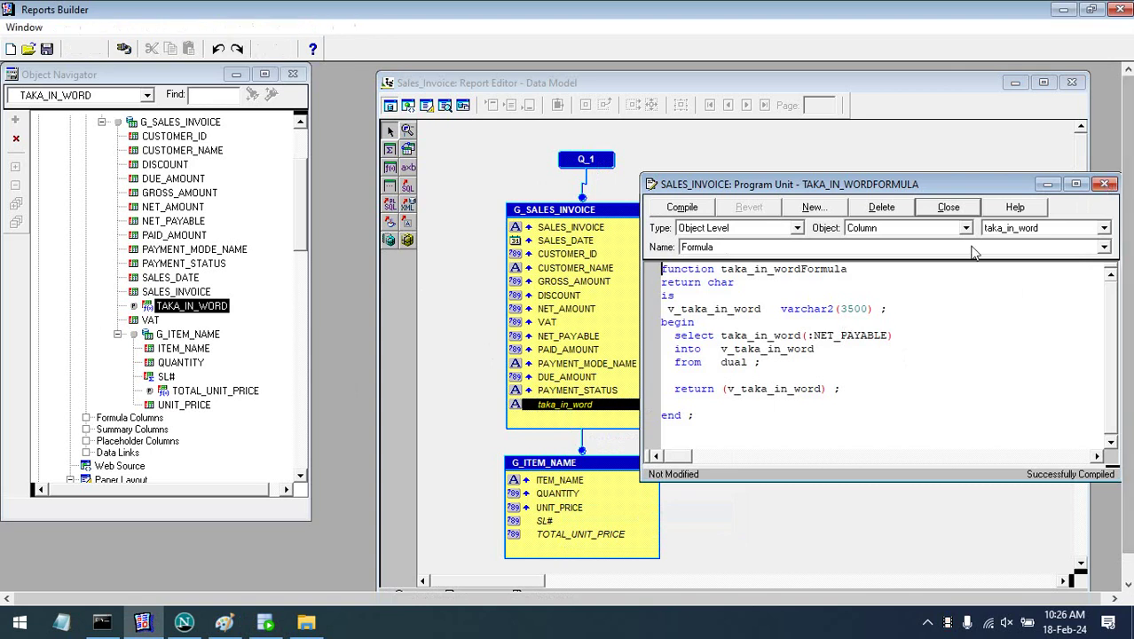
pyautogui.click(948, 207)
# - Set the taka_in_word column's width to 4000 in its Property Inspector
pyautogui.rightClick(608, 412)
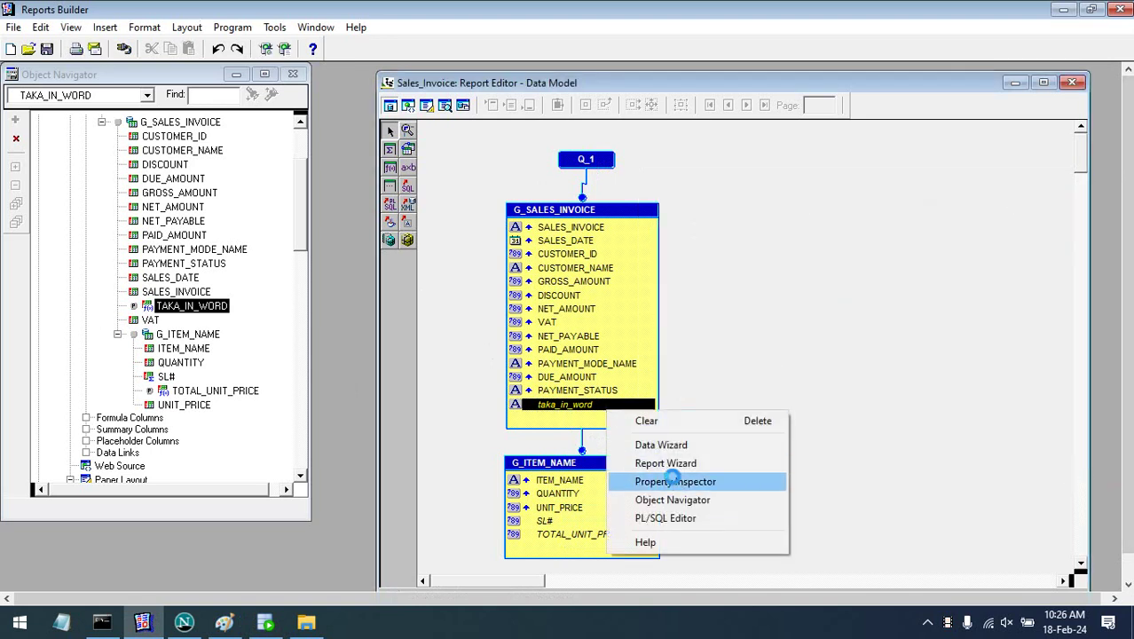
pyautogui.click(674, 481)
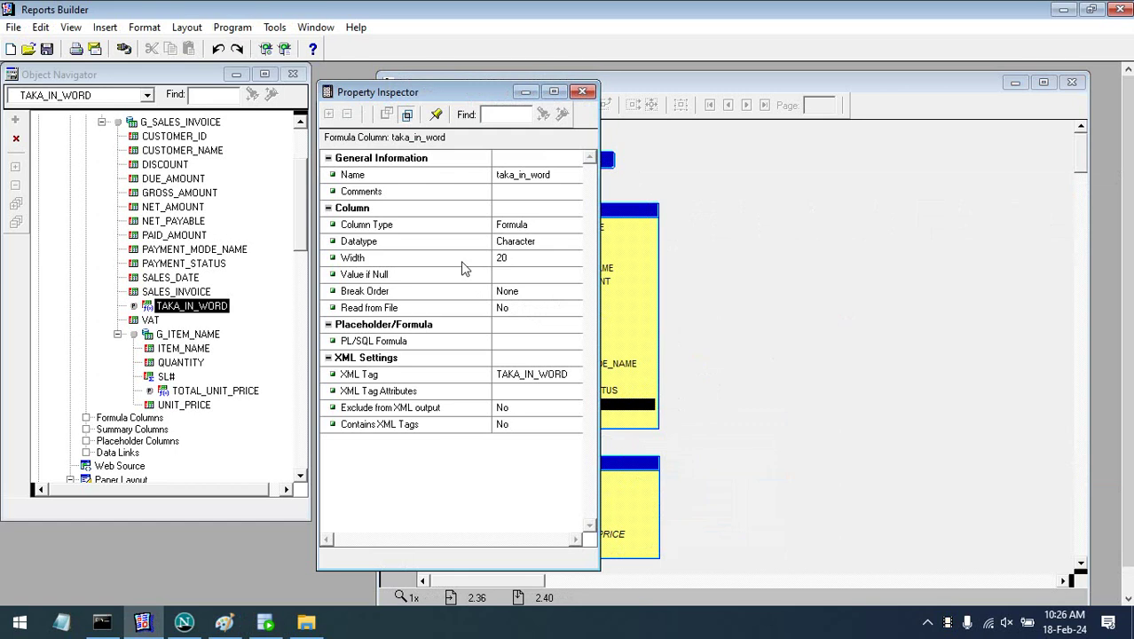
pyautogui.click(461, 263)
pyautogui.moveTo(601, 245); pyautogui.dragTo(826, 238)
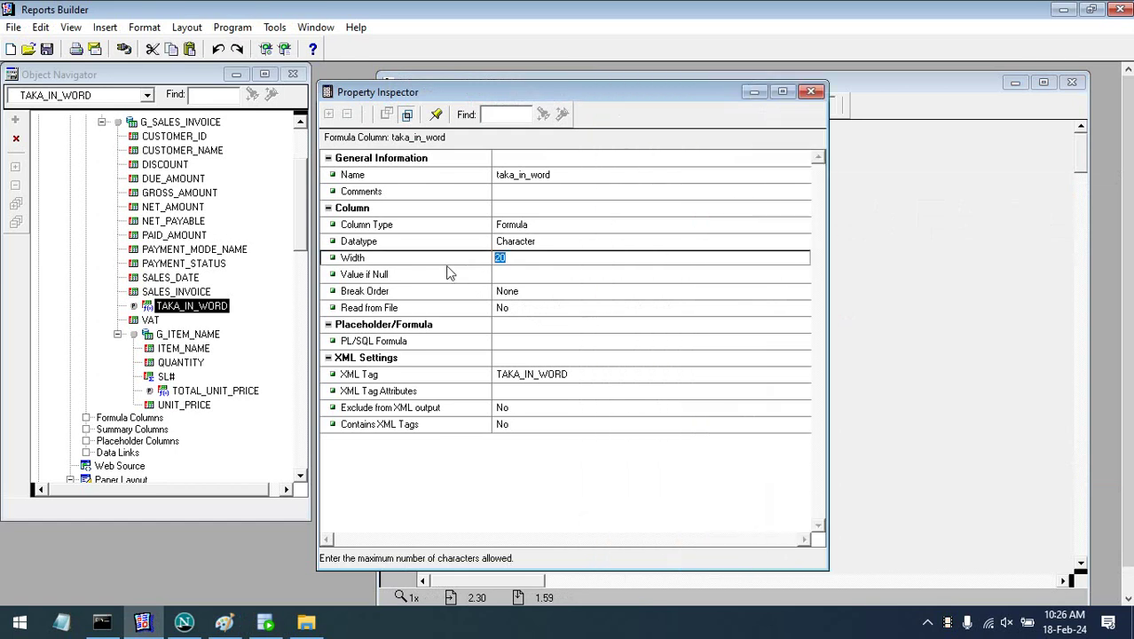
pyautogui.write('4000')
pyautogui.click(525, 291)
pyautogui.click(563, 244)
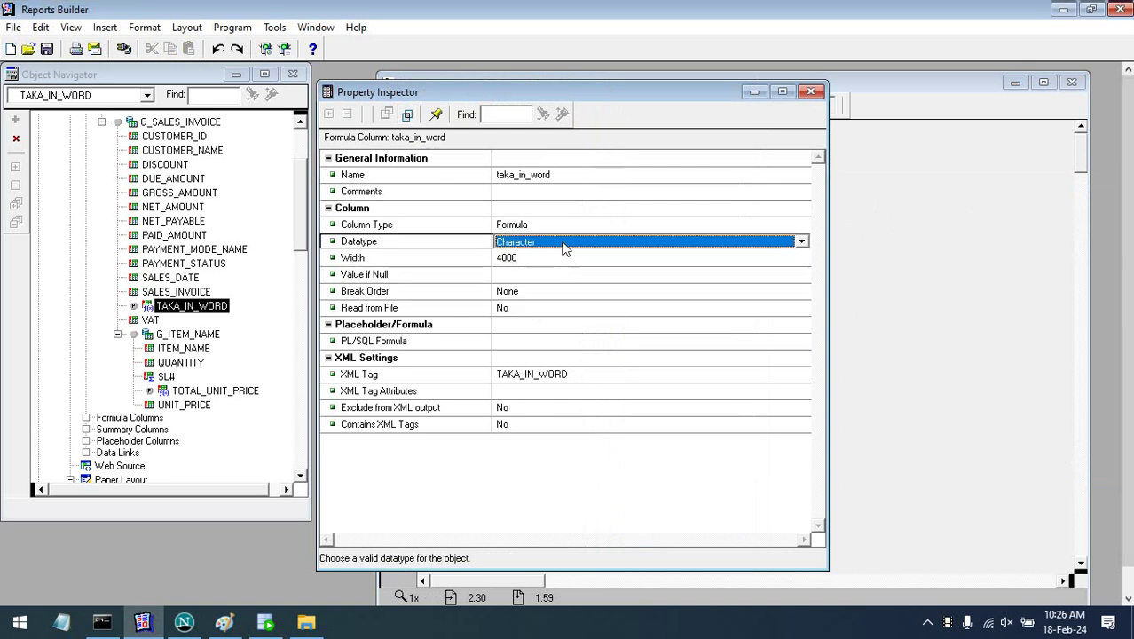
pyautogui.click(583, 275)
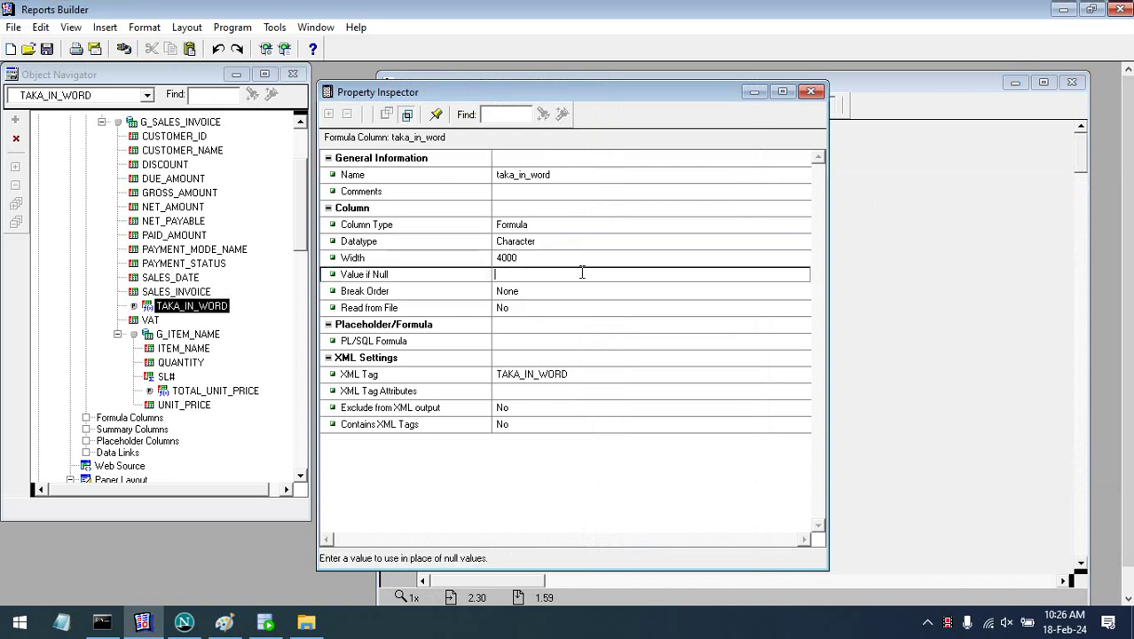
pyautogui.click(811, 93)
pyautogui.click(754, 309)
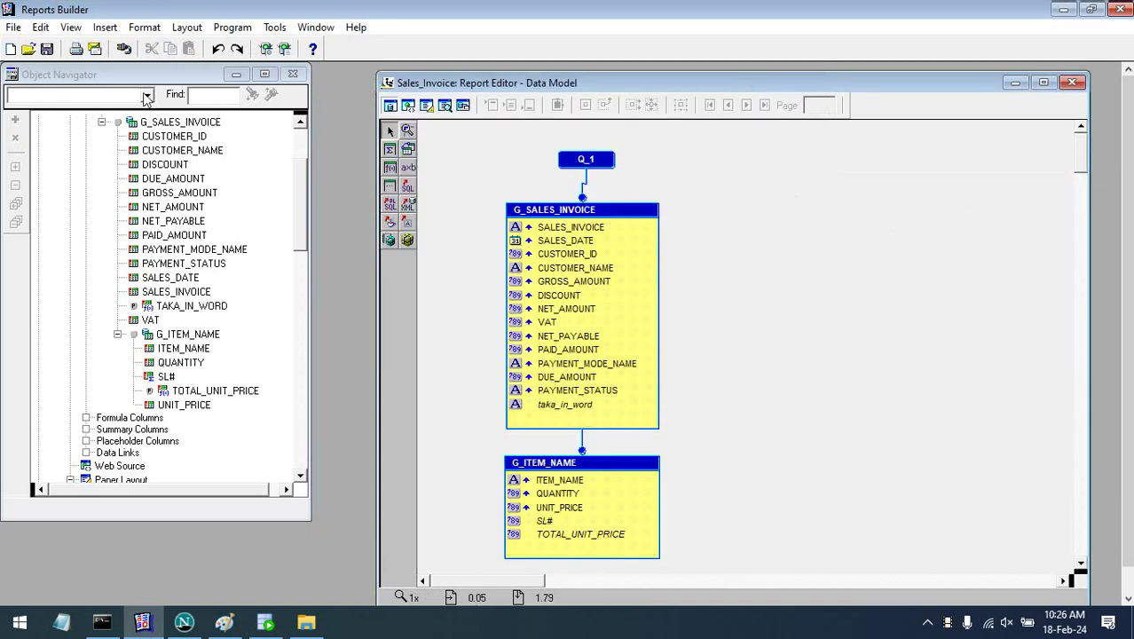
# - Run the report for invoice 2, showing 'One Thousand Five Hundred Seventy Five Only', then return to Data Model
pyautogui.click(142, 151)
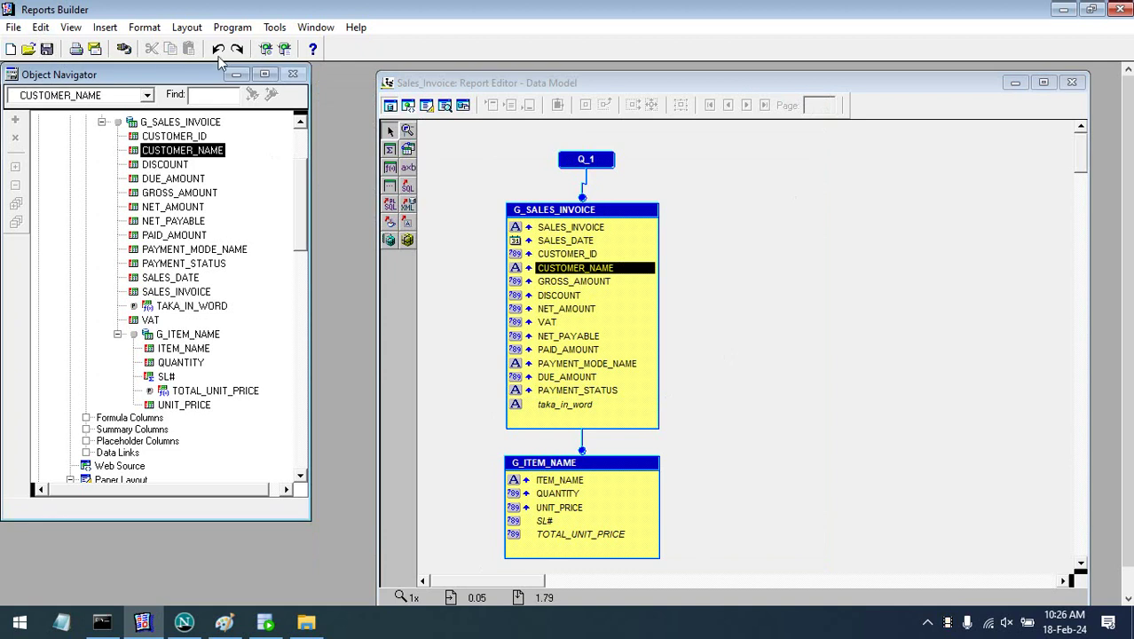
pyautogui.click(283, 48)
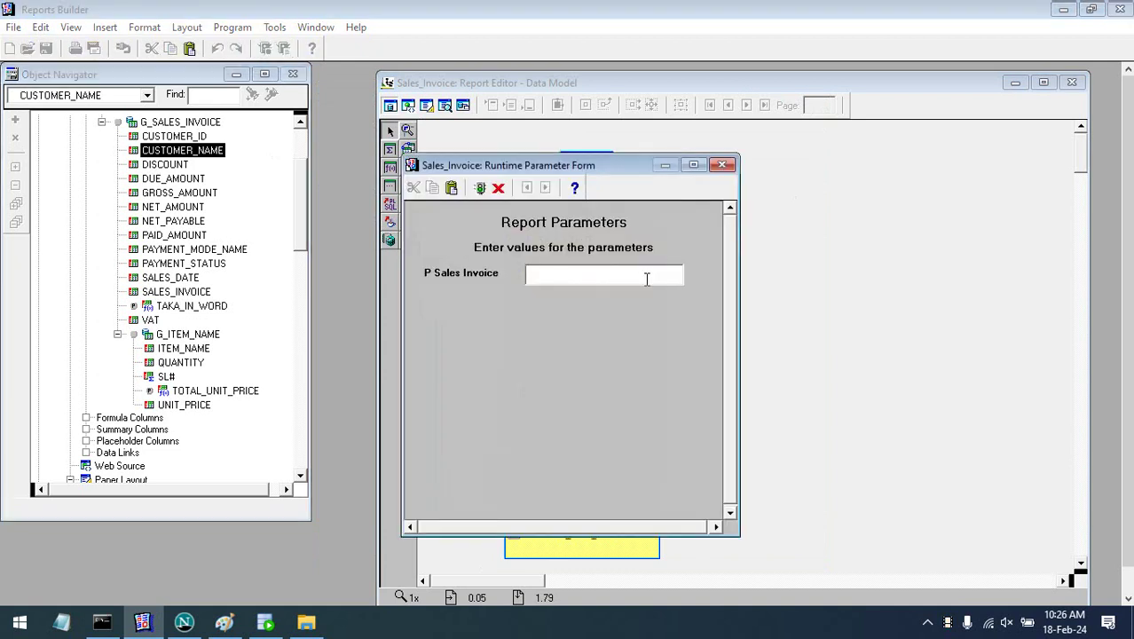
pyautogui.press('Return')
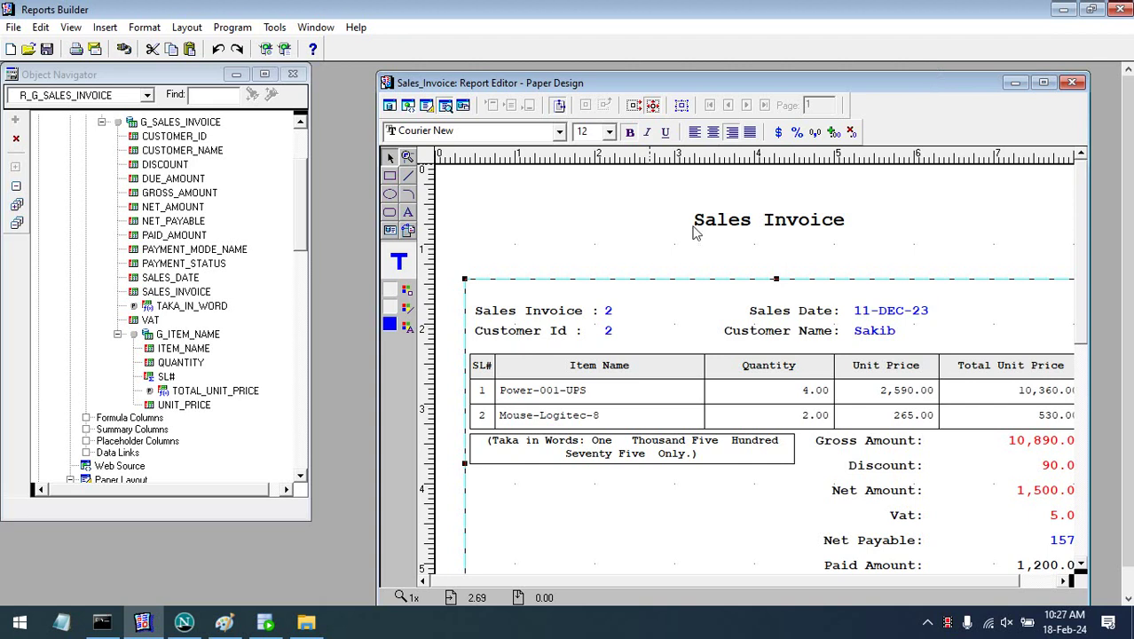
pyautogui.click(389, 105)
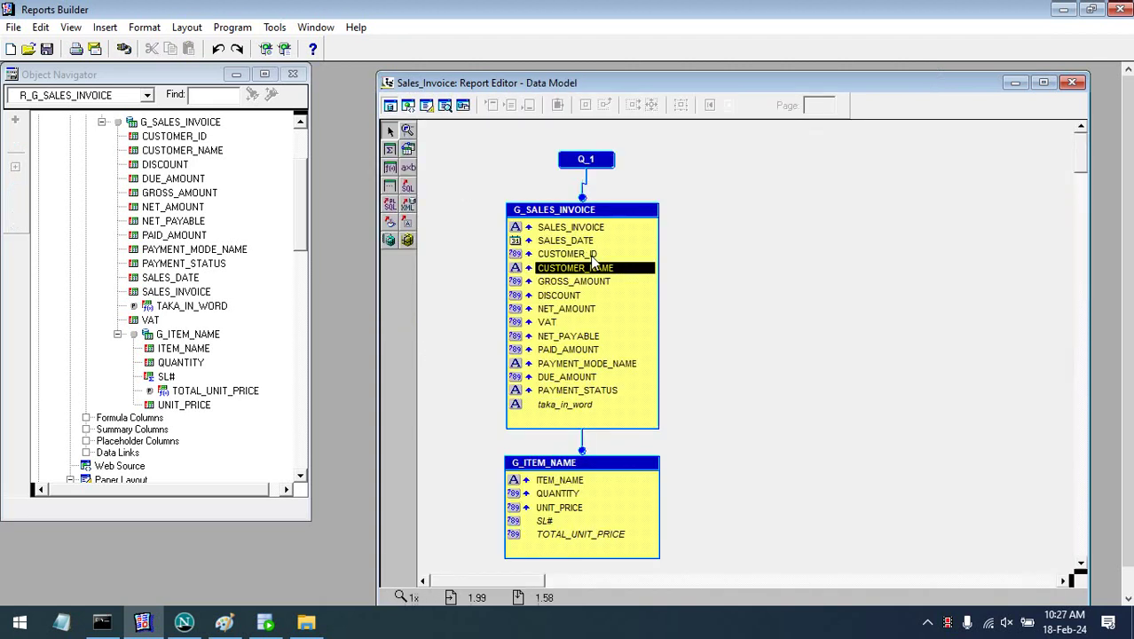
# - Change the taka_in_word formula's return type from char back to varchar2 and compile it
pyautogui.click(569, 405)
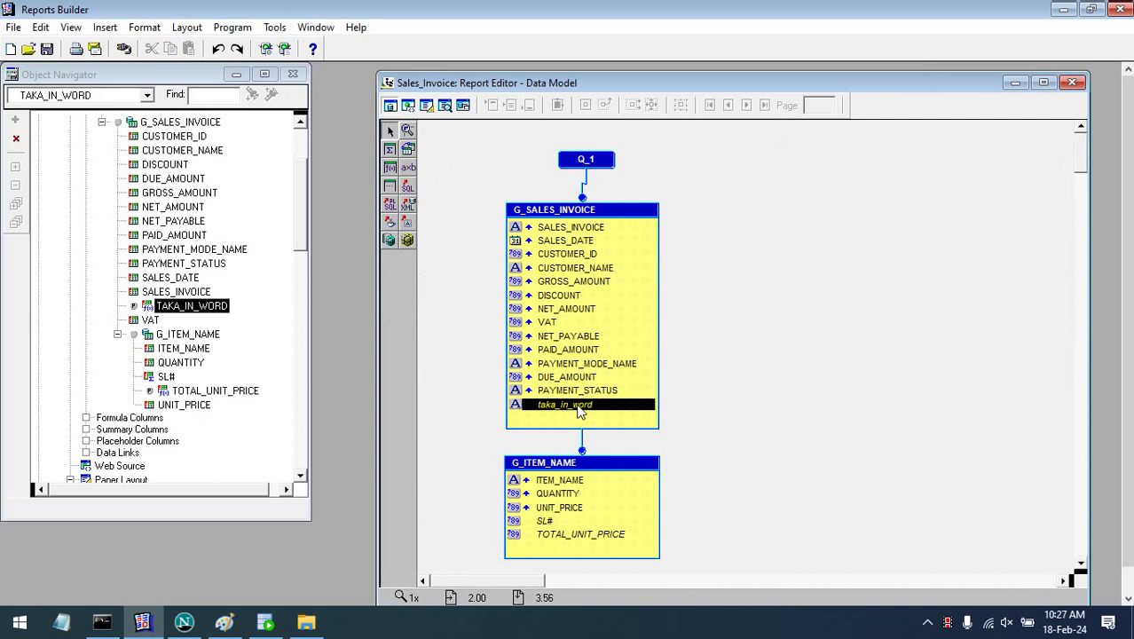
pyautogui.doubleClick(577, 407)
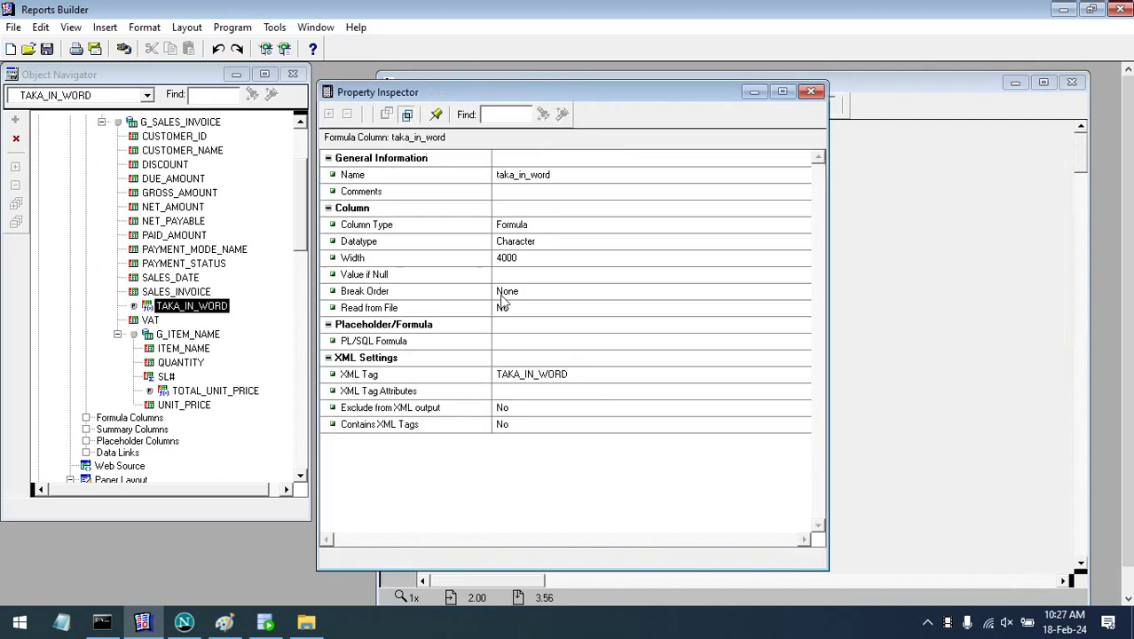
pyautogui.click(525, 247)
pyautogui.click(525, 343)
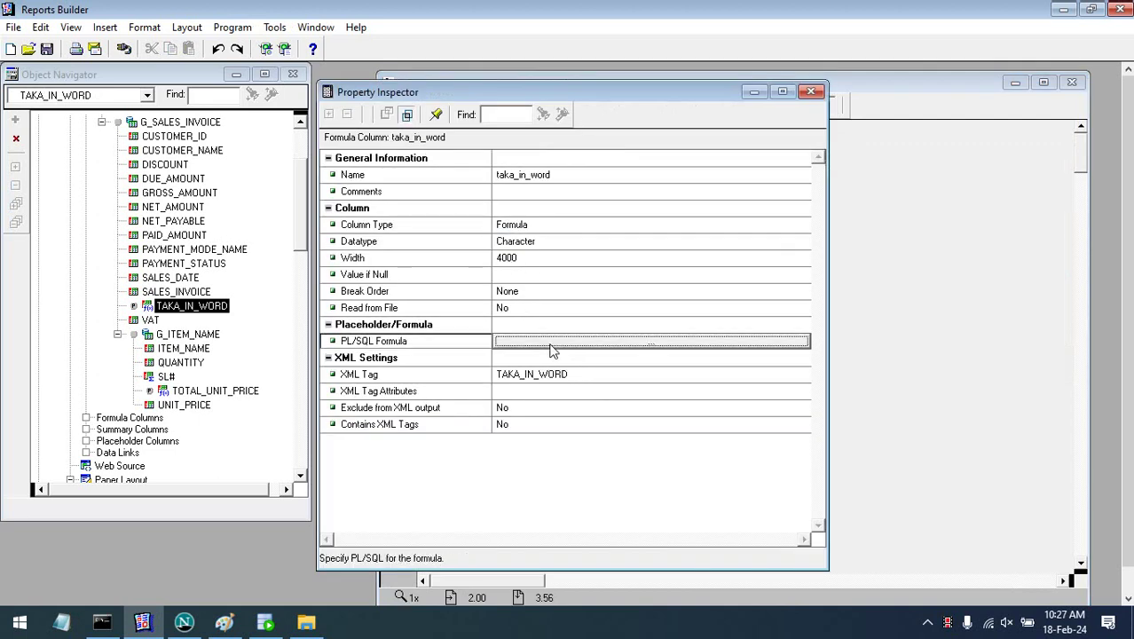
pyautogui.click(550, 342)
pyautogui.doubleClick(725, 282)
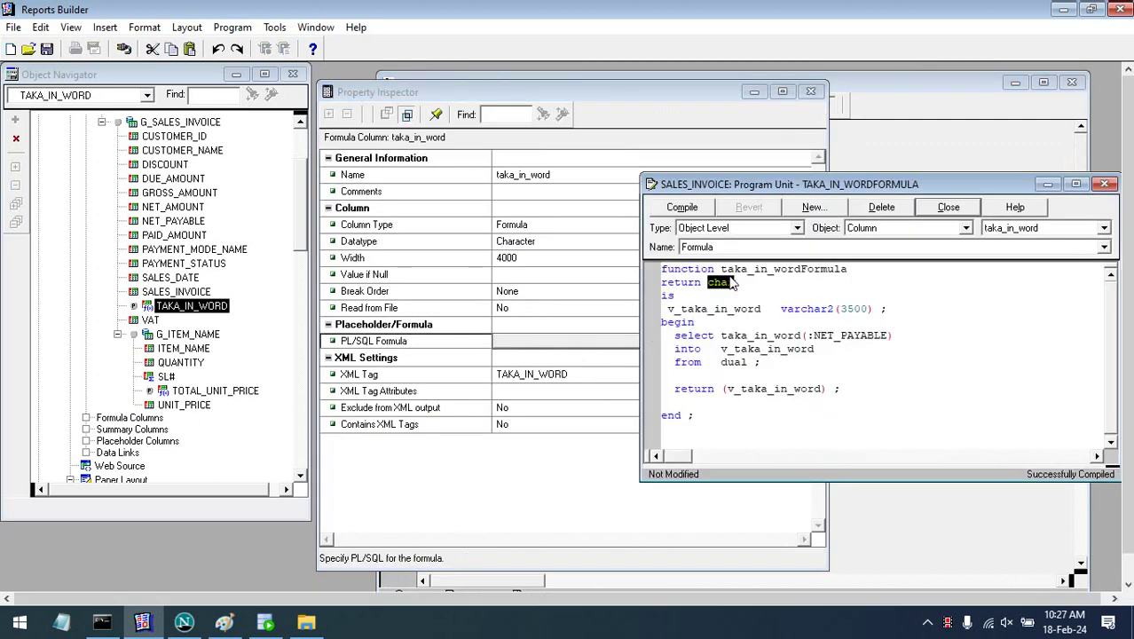
pyautogui.write('varch')
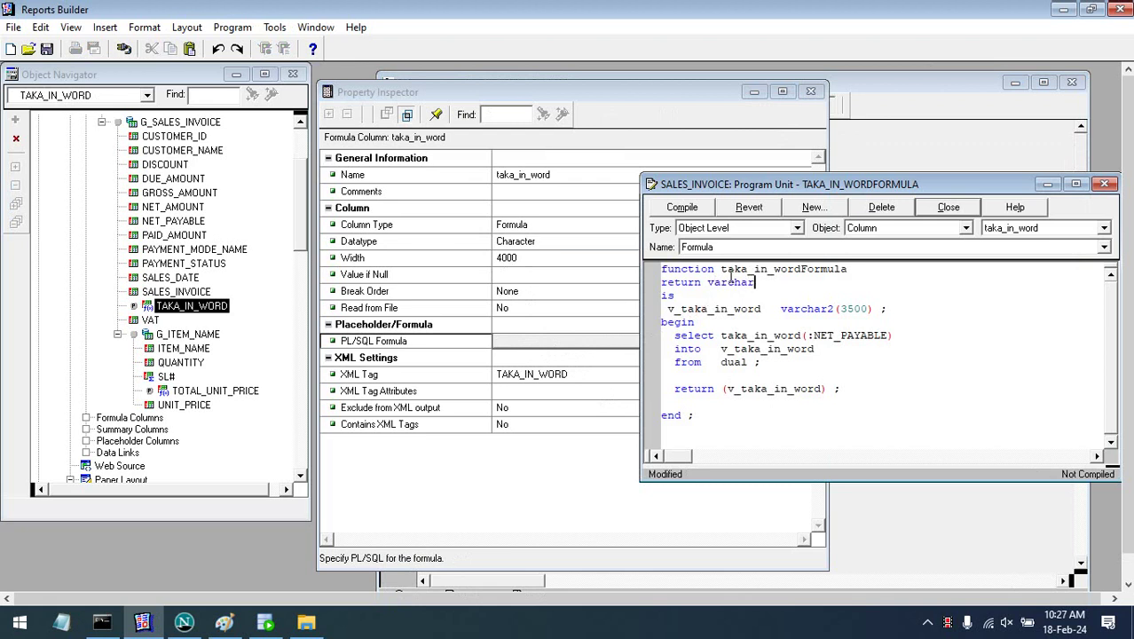
pyautogui.click(683, 206)
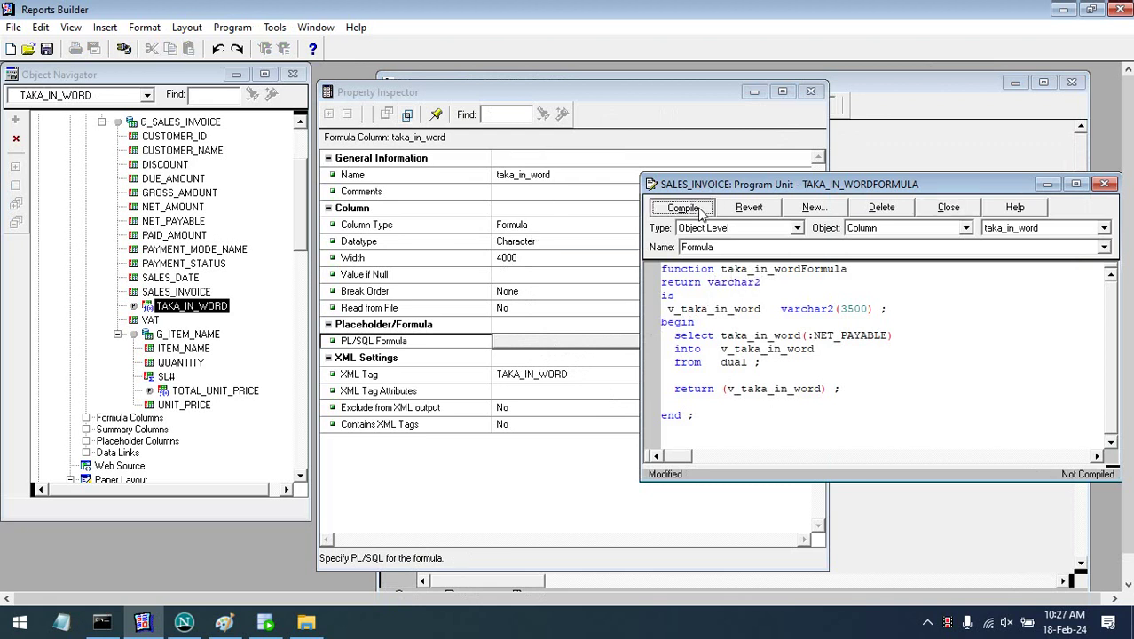
pyautogui.click(1104, 184)
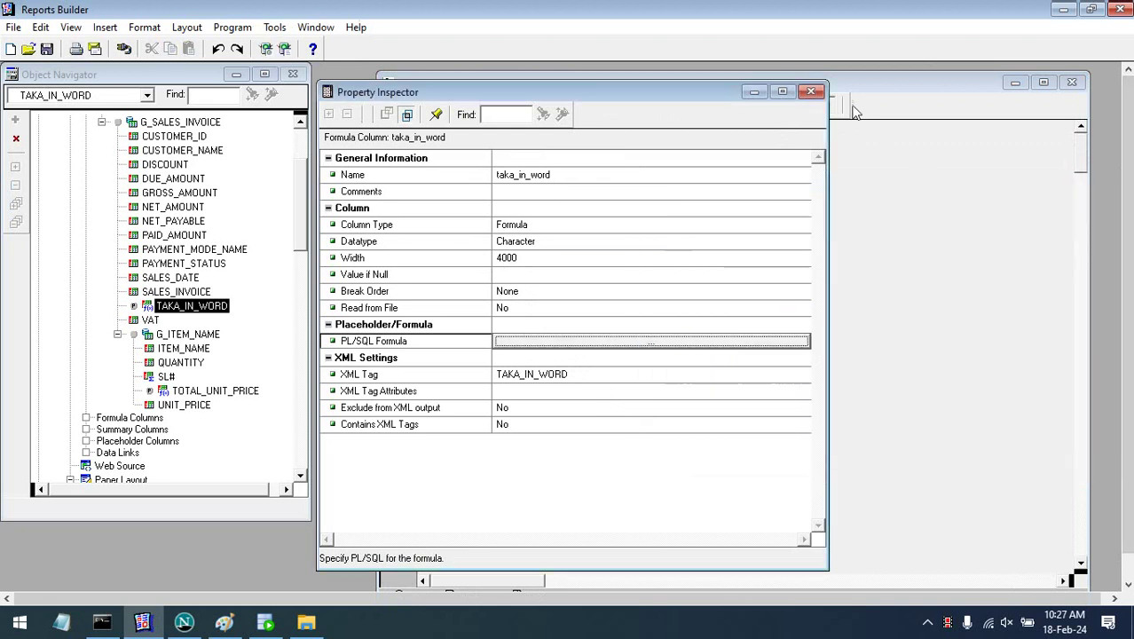
# - Compile the whole Sales_Invoice report successfully
pyautogui.click(810, 91)
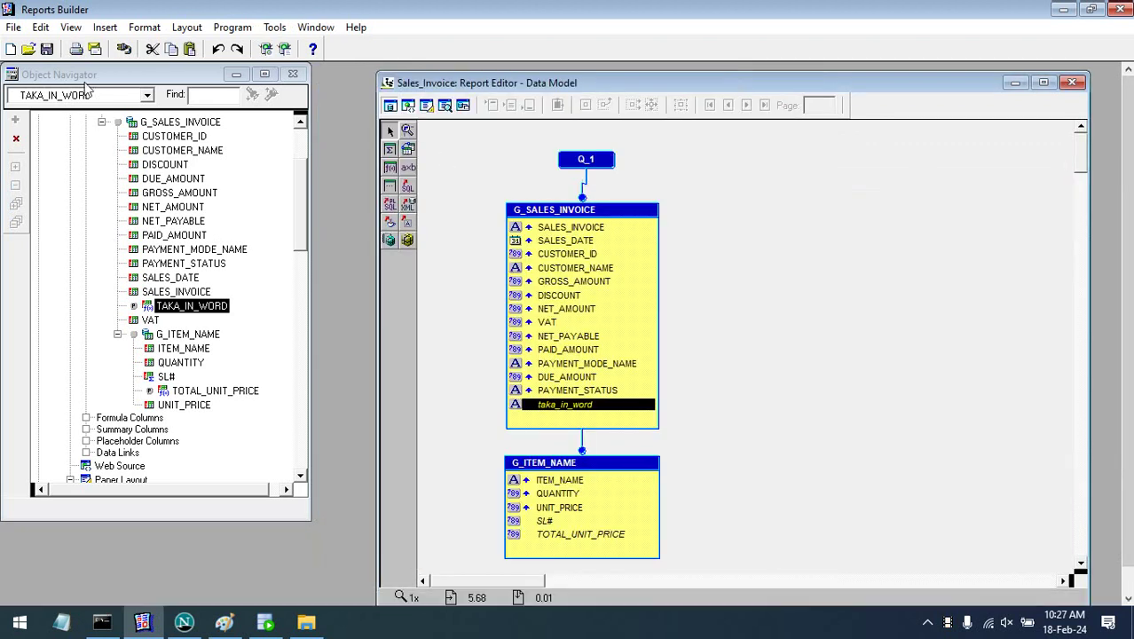
pyautogui.click(806, 316)
pyautogui.hotkey('ctrl', 'r')
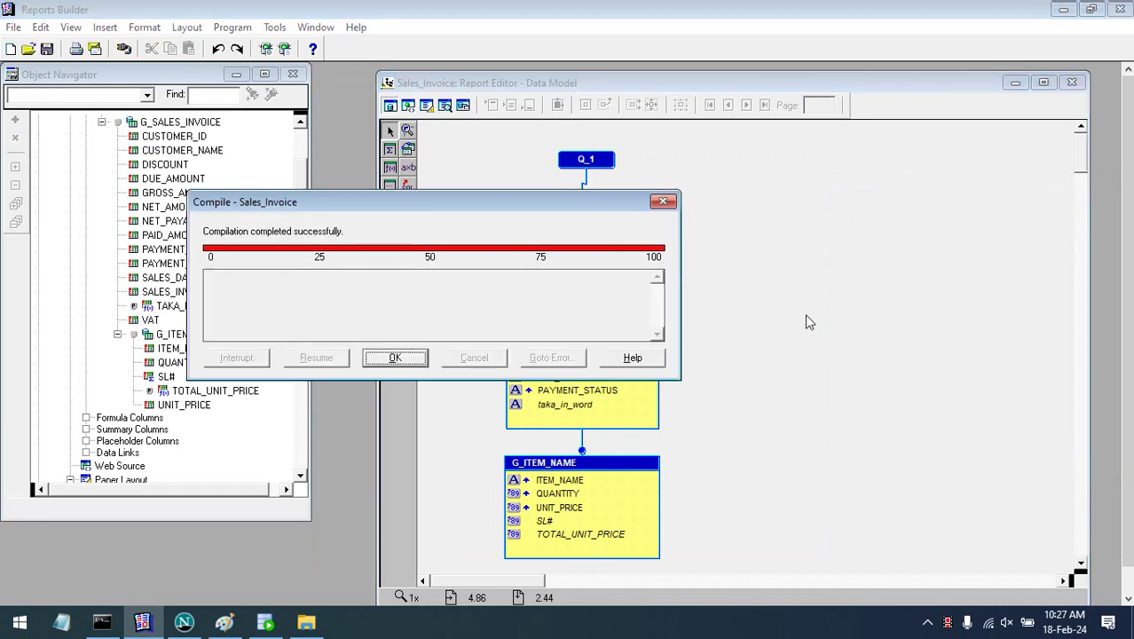
pyautogui.press('Return')
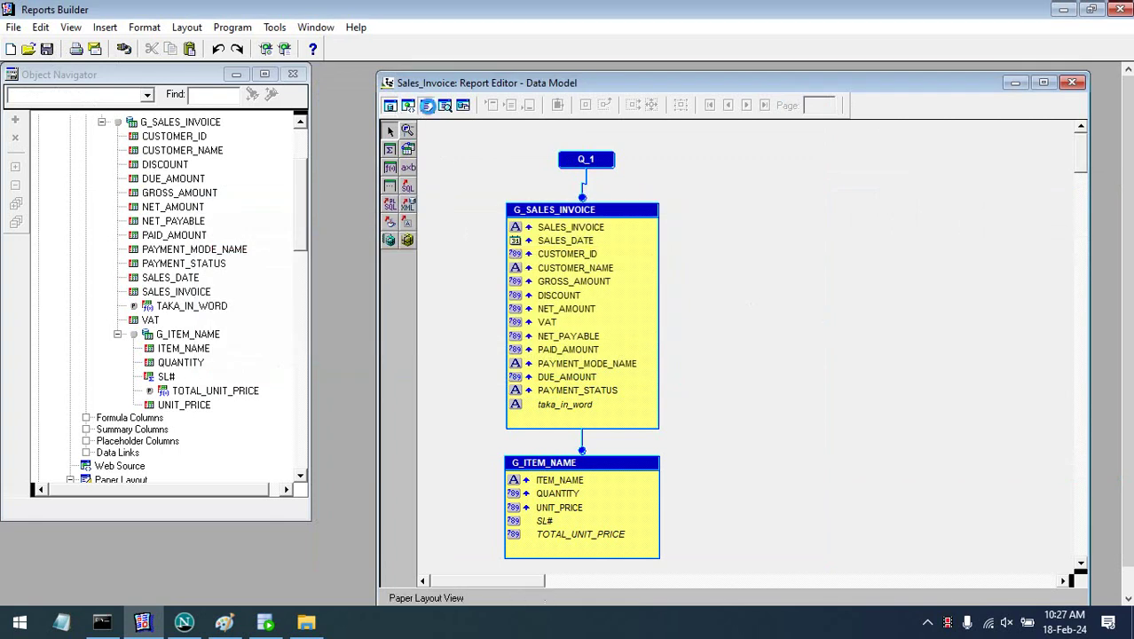
# - Run the paper layout maximized, showing invoice 1's 9765 total as 'Nine Thousand Seven Hundred Sixty Five Only'
pyautogui.click(426, 107)
pyautogui.click(282, 49)
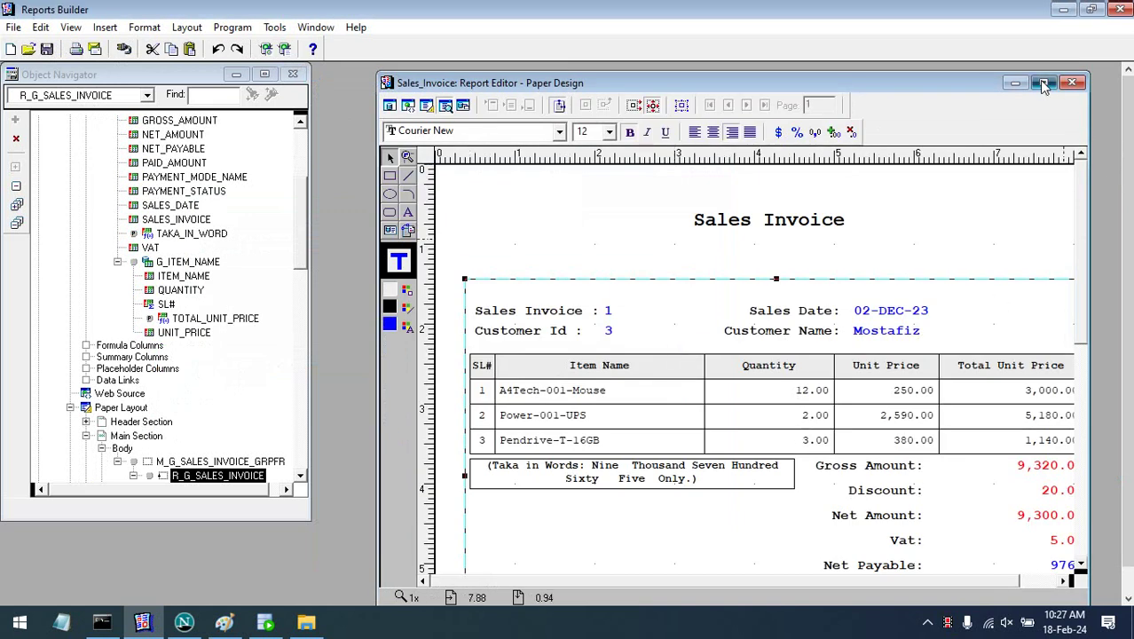
pyautogui.click(1045, 83)
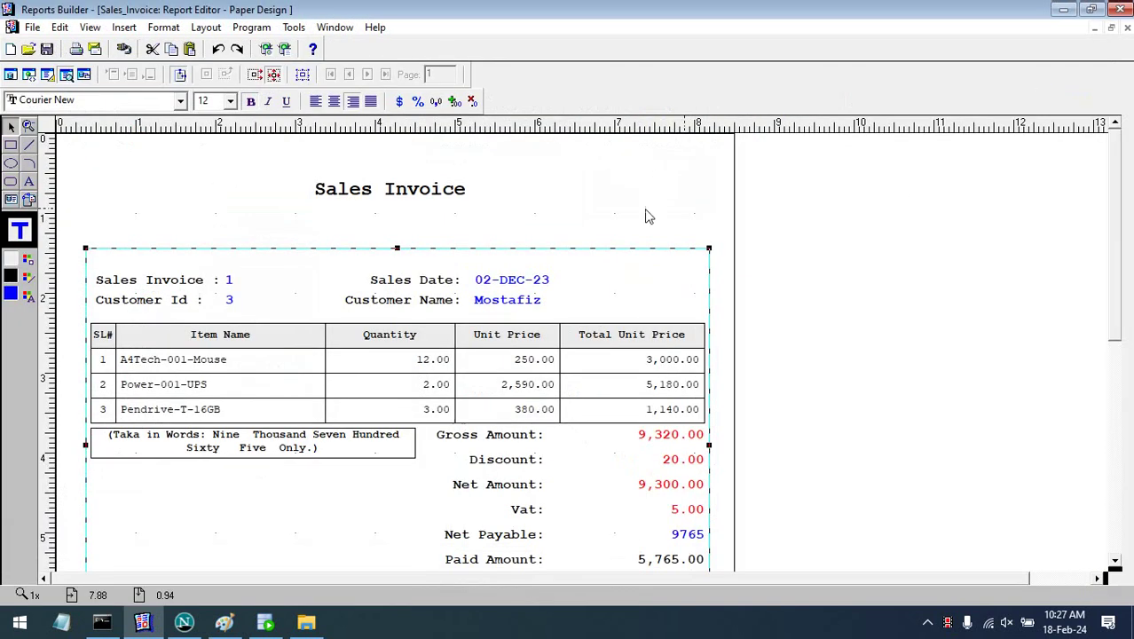
pyautogui.click(853, 293)
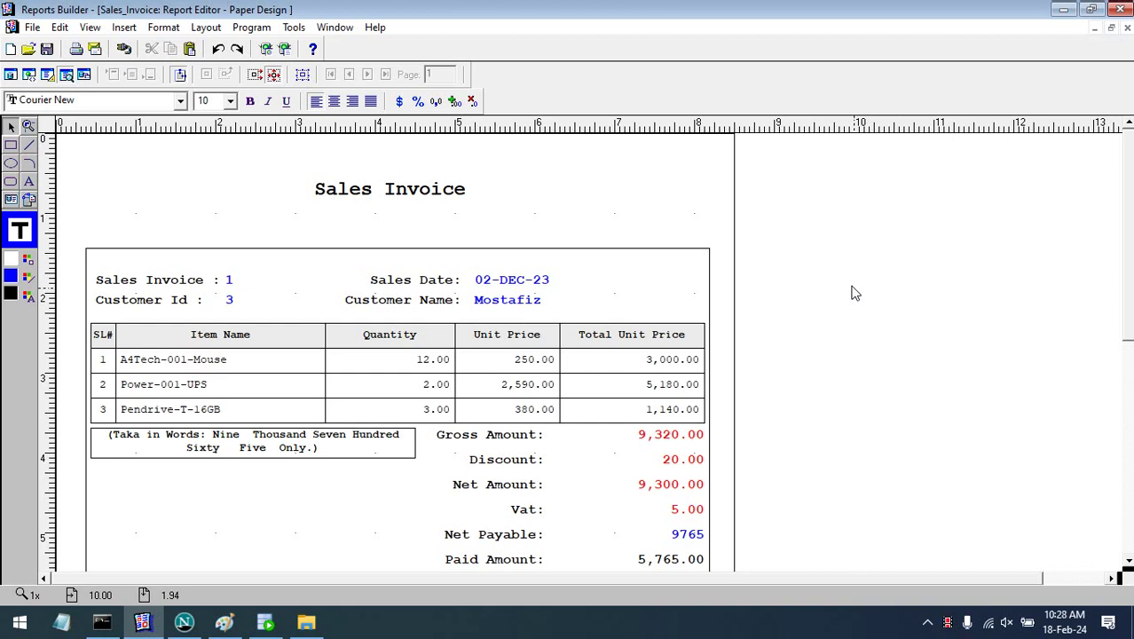
# - Make the Taka in Words box slightly taller and its text 8-point italic
pyautogui.click(218, 455)
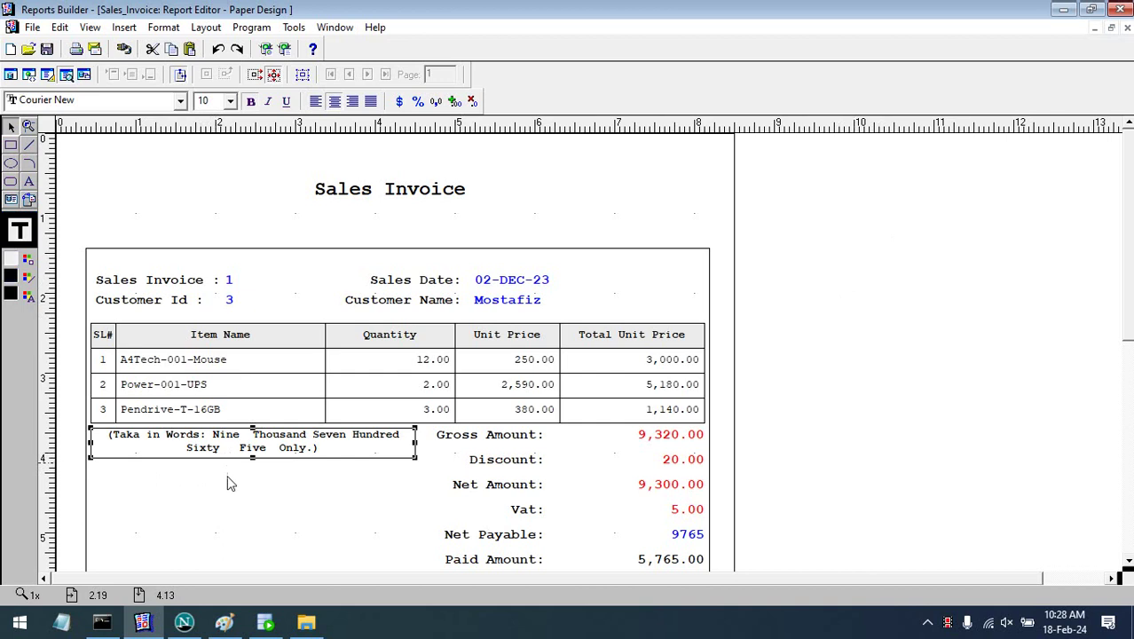
pyautogui.moveTo(253, 458); pyautogui.dragTo(253, 464)
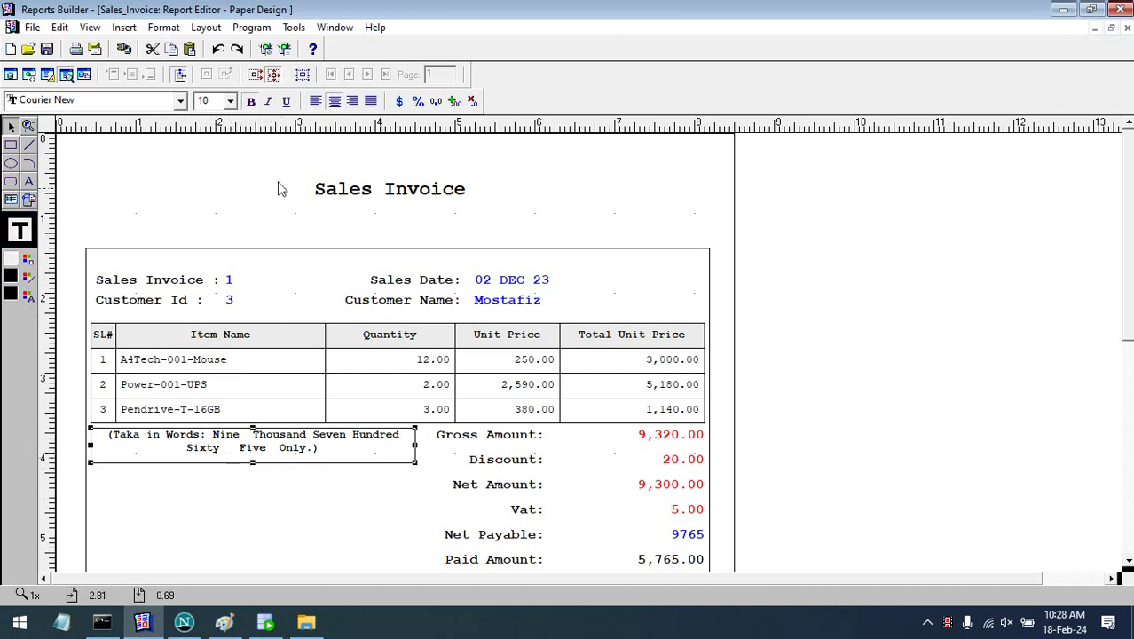
pyautogui.click(230, 101)
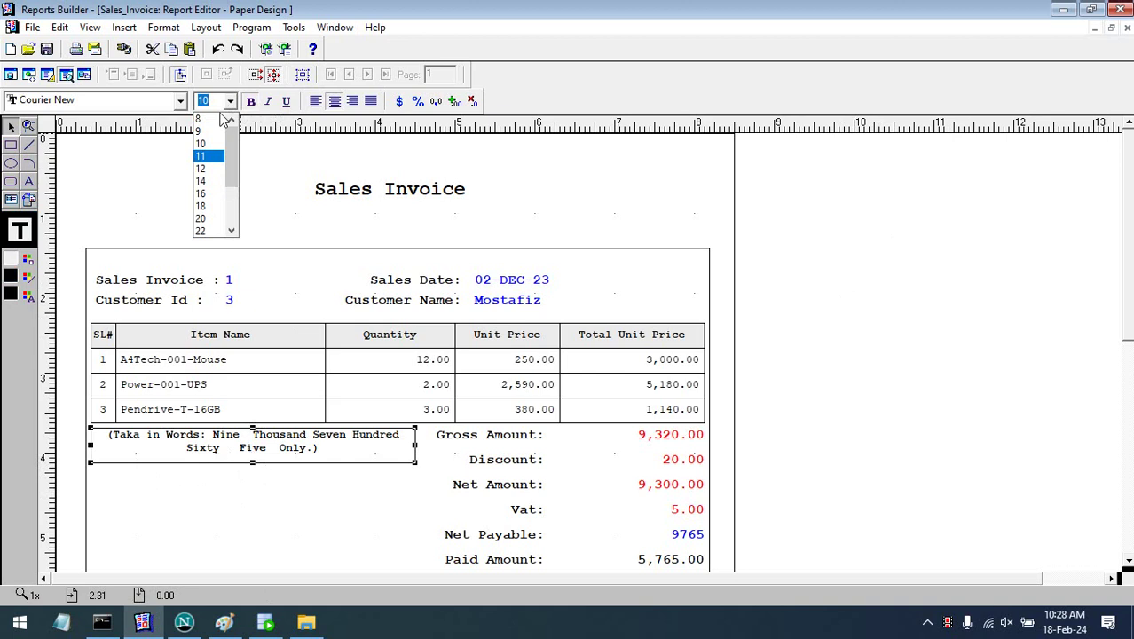
pyautogui.click(222, 119)
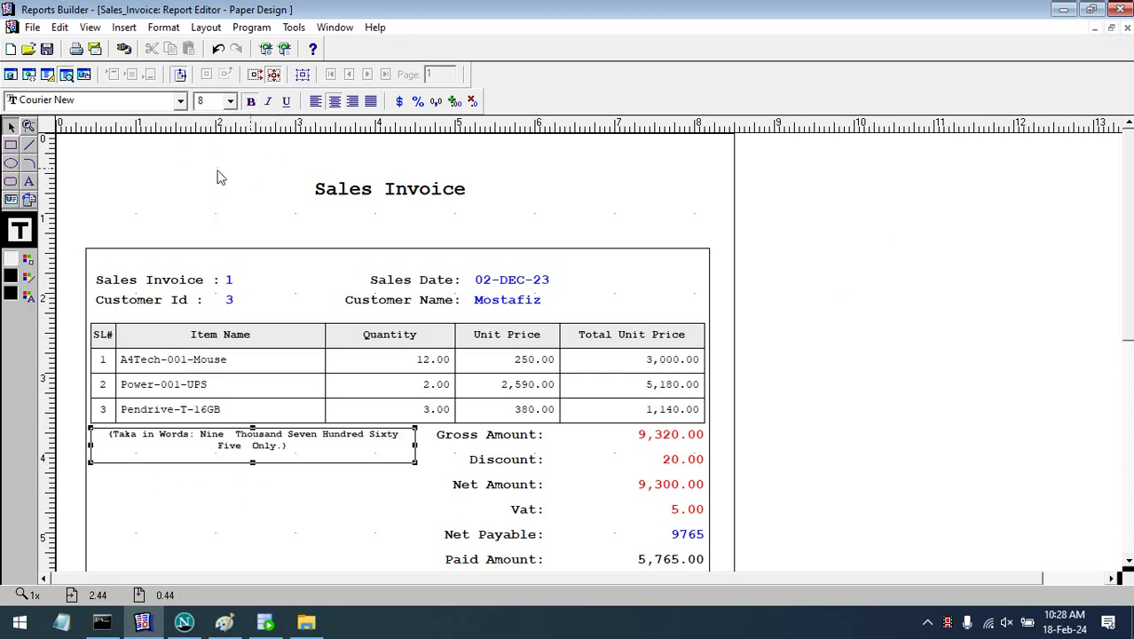
pyautogui.click(269, 102)
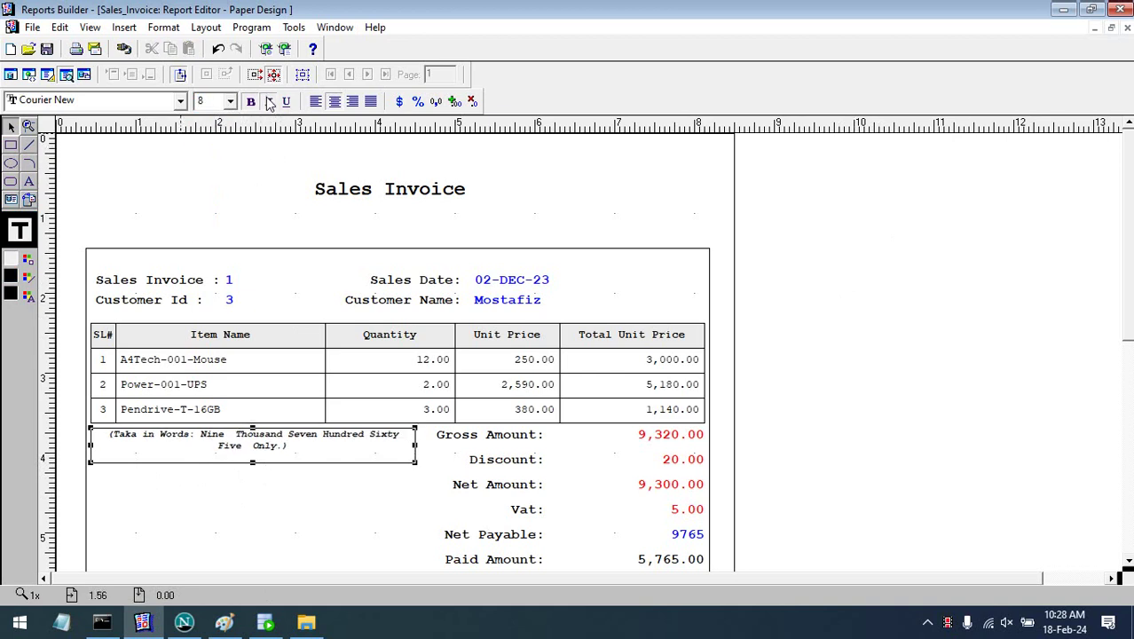
pyautogui.click(967, 339)
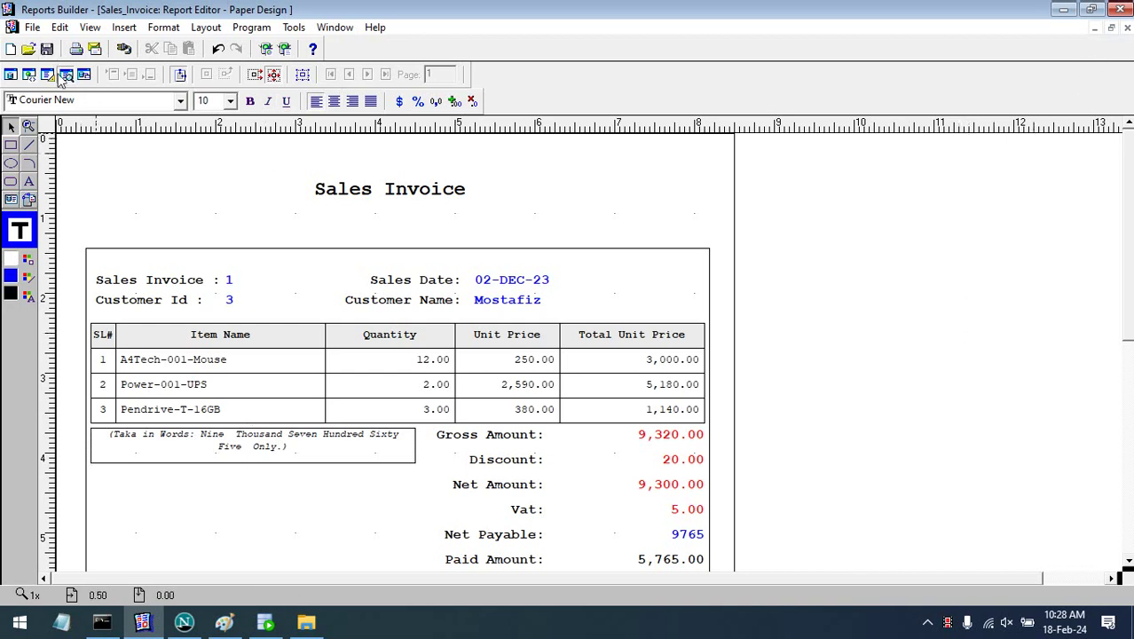
pyautogui.click(284, 48)
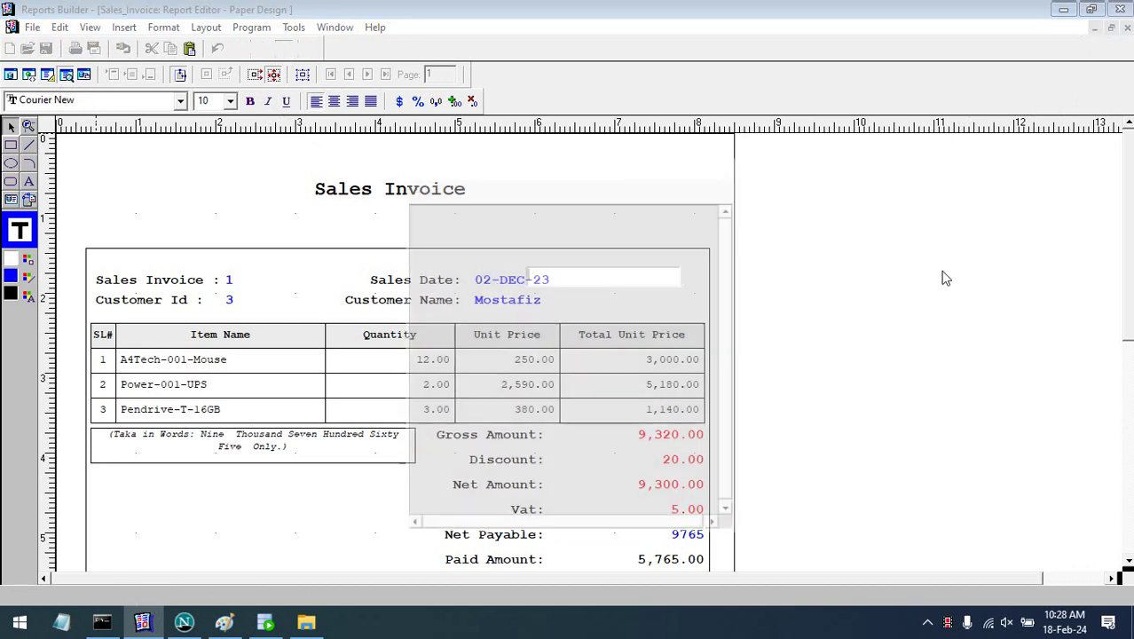
pyautogui.write('2')
pyautogui.press('Return')
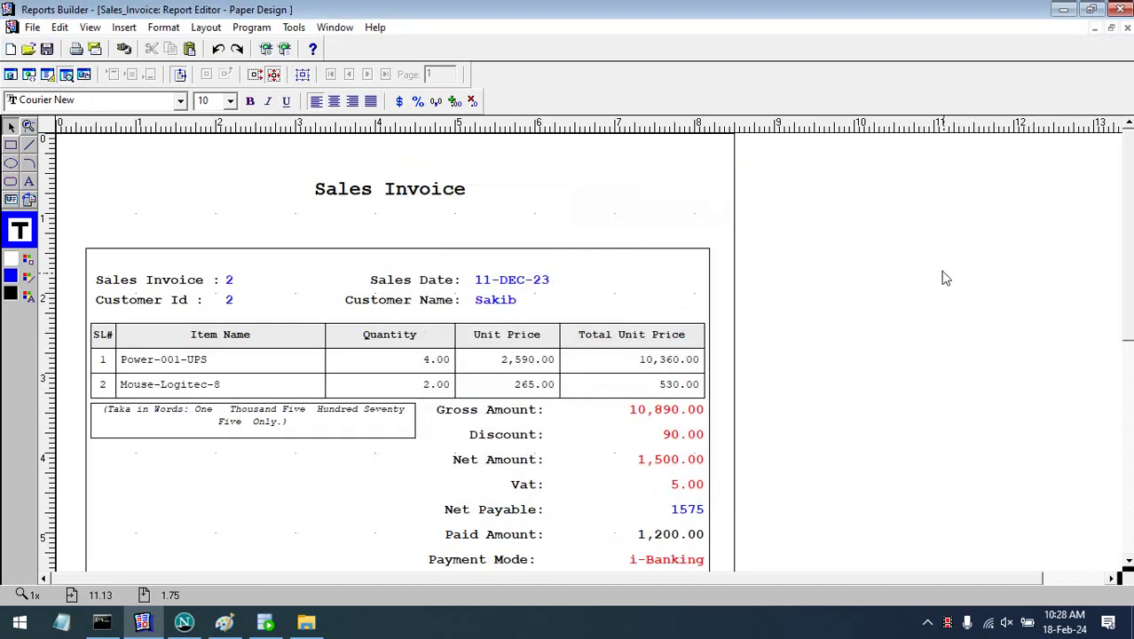
pyautogui.click(281, 50)
pyautogui.write('1')
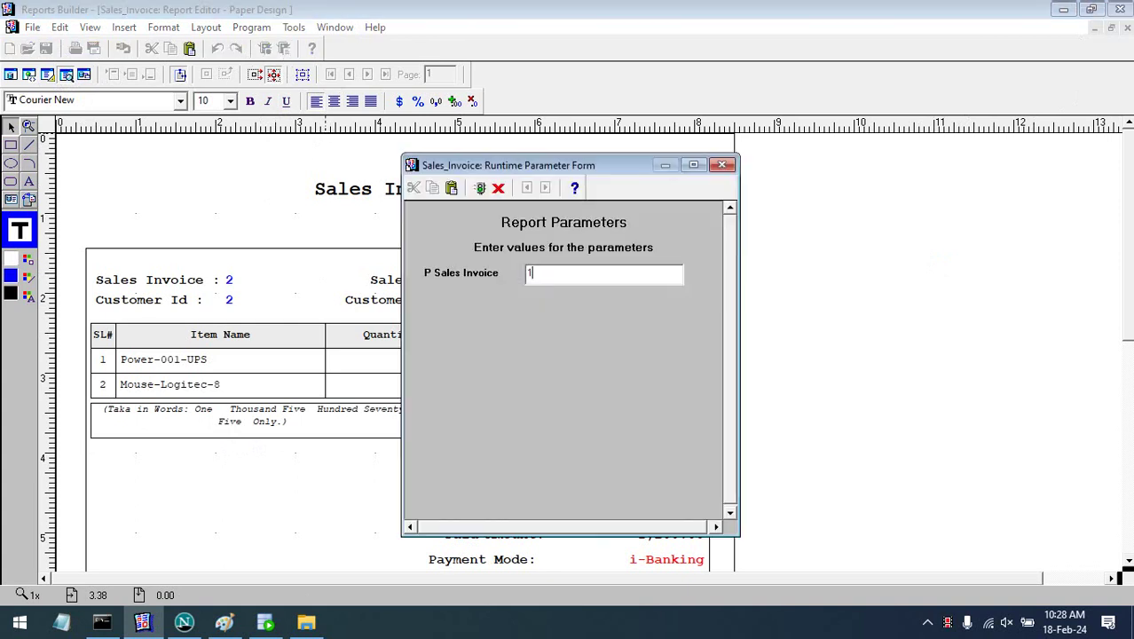
pyautogui.press('Return')
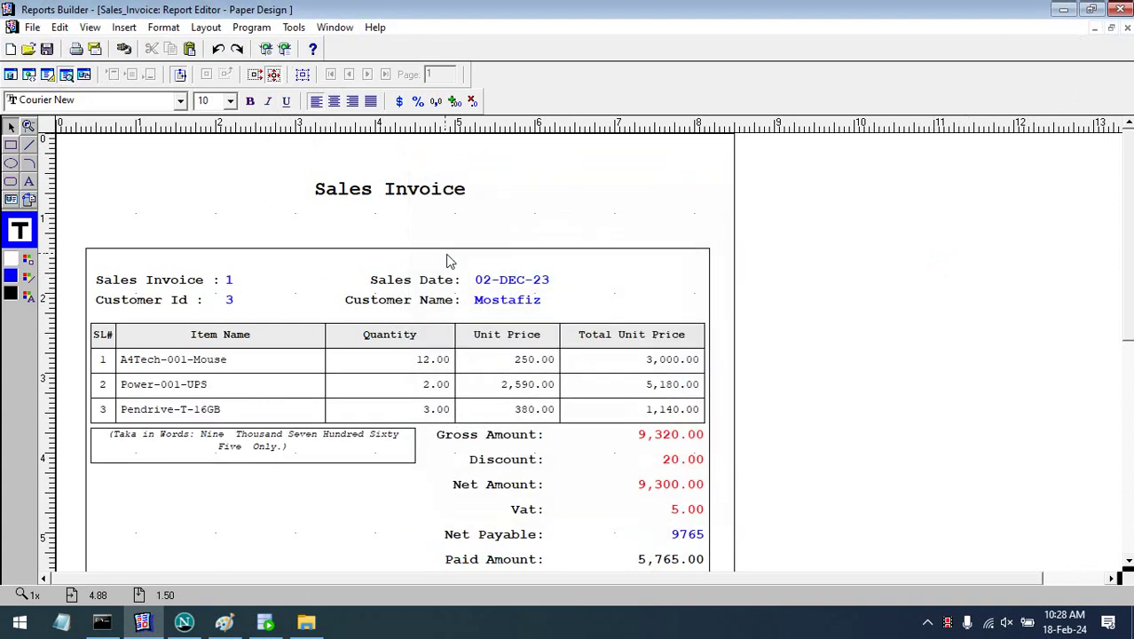
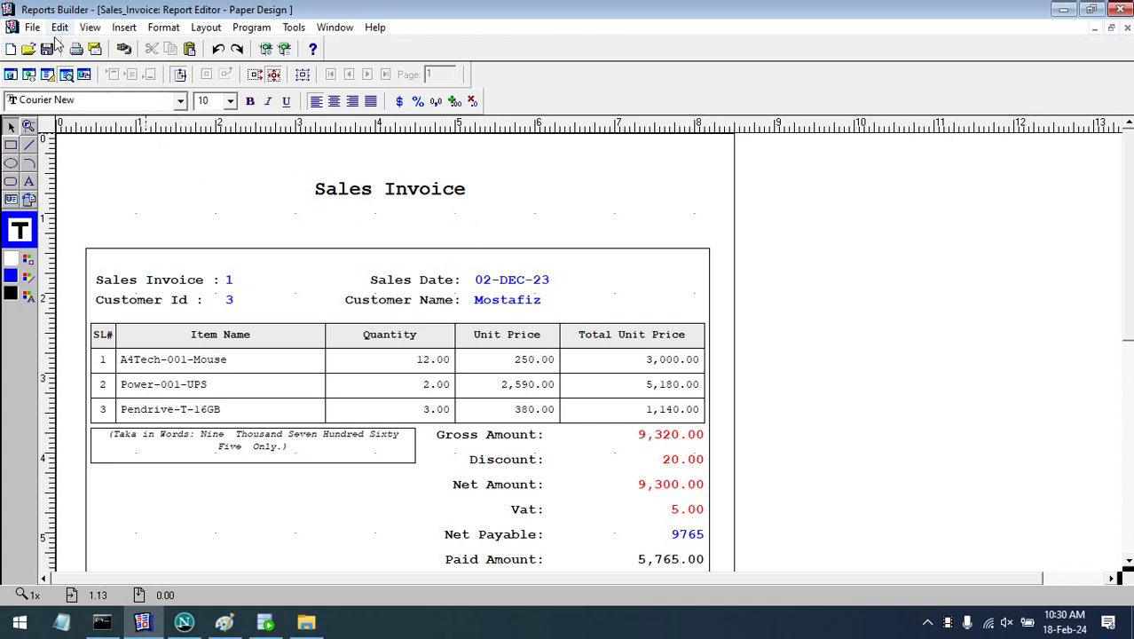
# - Close the Sales_Invoice paper design editor and select the Paper Layout node
pyautogui.click(1127, 28)
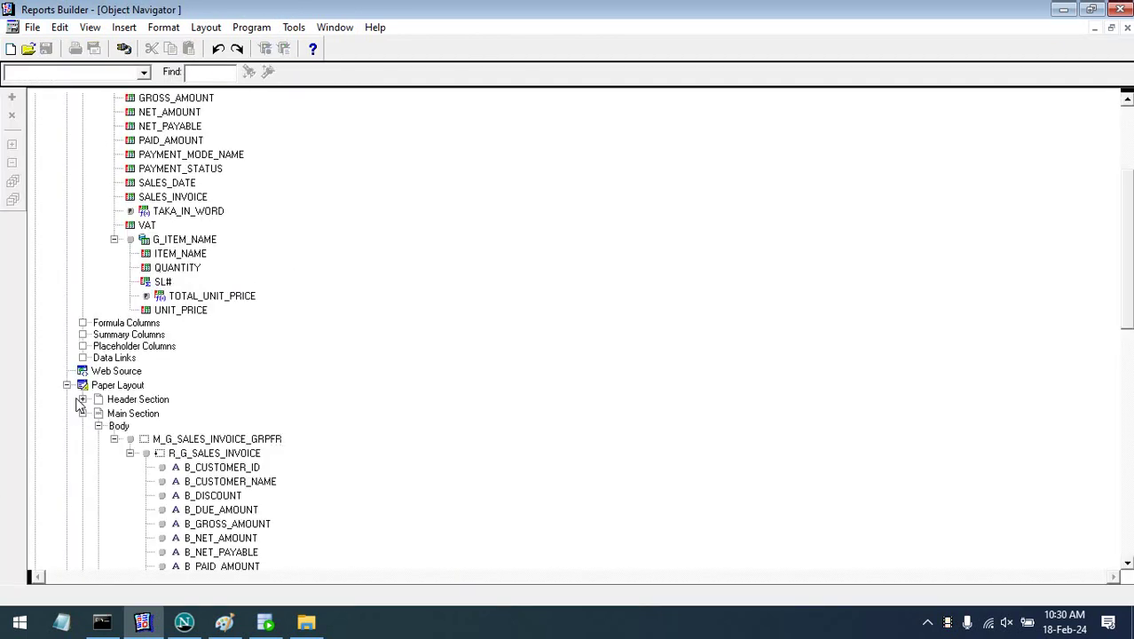
pyautogui.click(71, 456)
pyautogui.scroll(3, 98, 172)
# - Collapse and re-expand the Data Model nodes, then minimize Reports Builder and SQL Developer
pyautogui.click(66, 125)
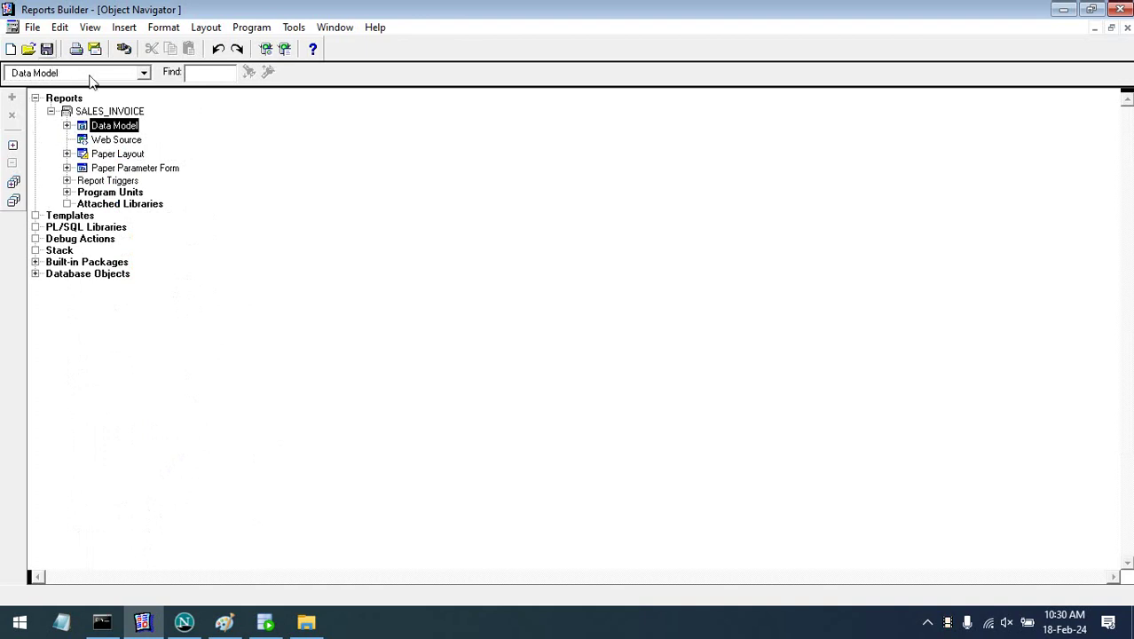
pyautogui.click(67, 125)
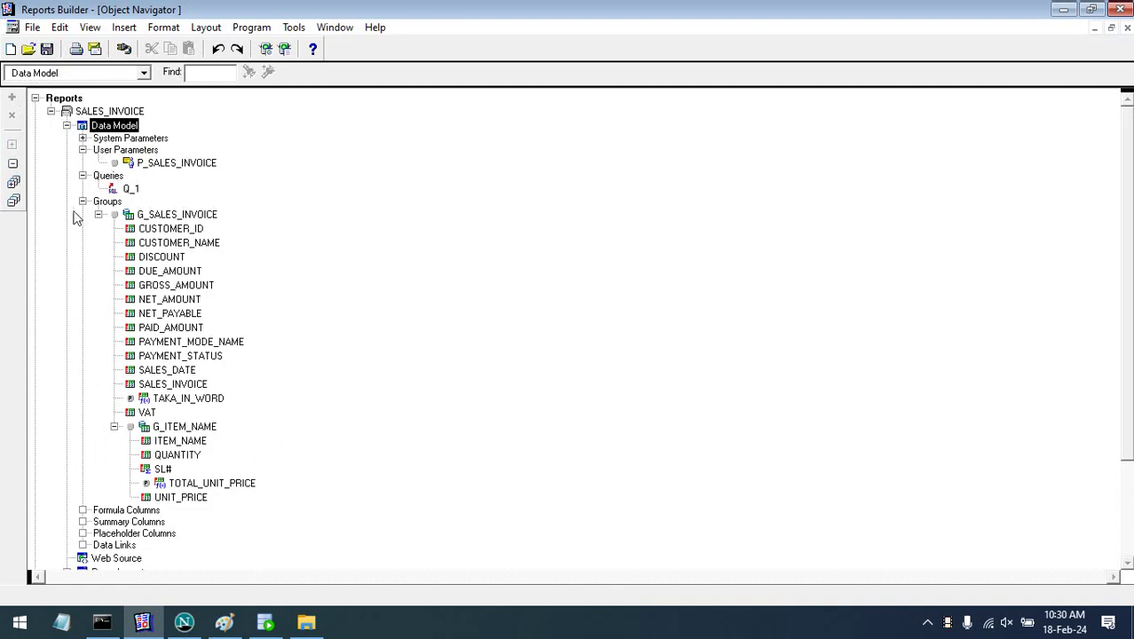
pyautogui.click(82, 201)
pyautogui.click(164, 168)
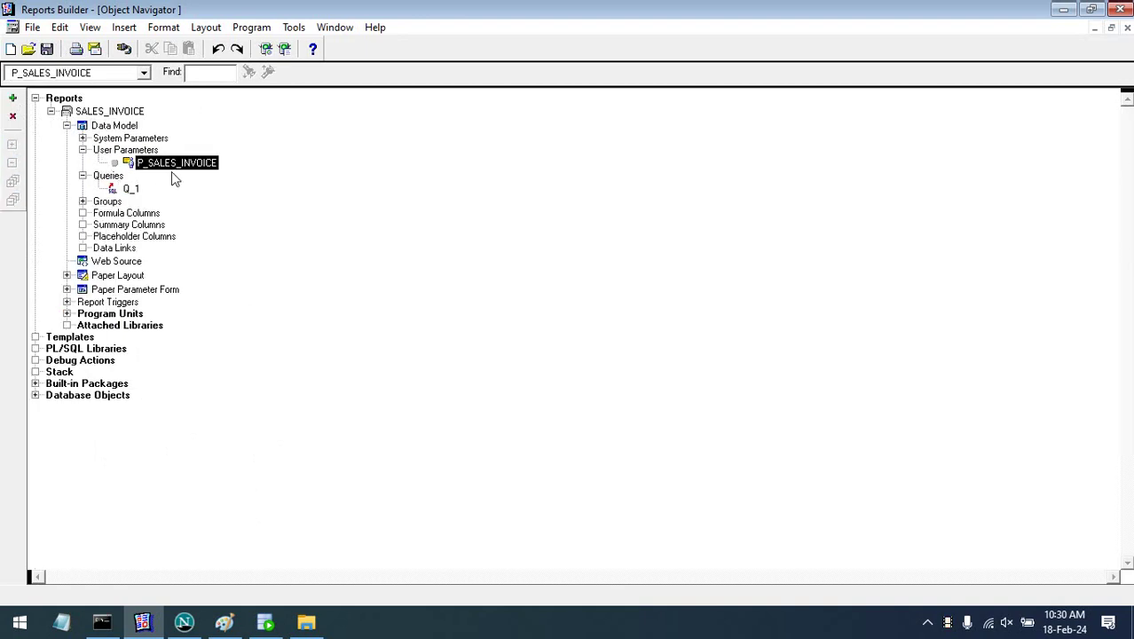
pyautogui.click(1061, 10)
pyautogui.click(1045, 16)
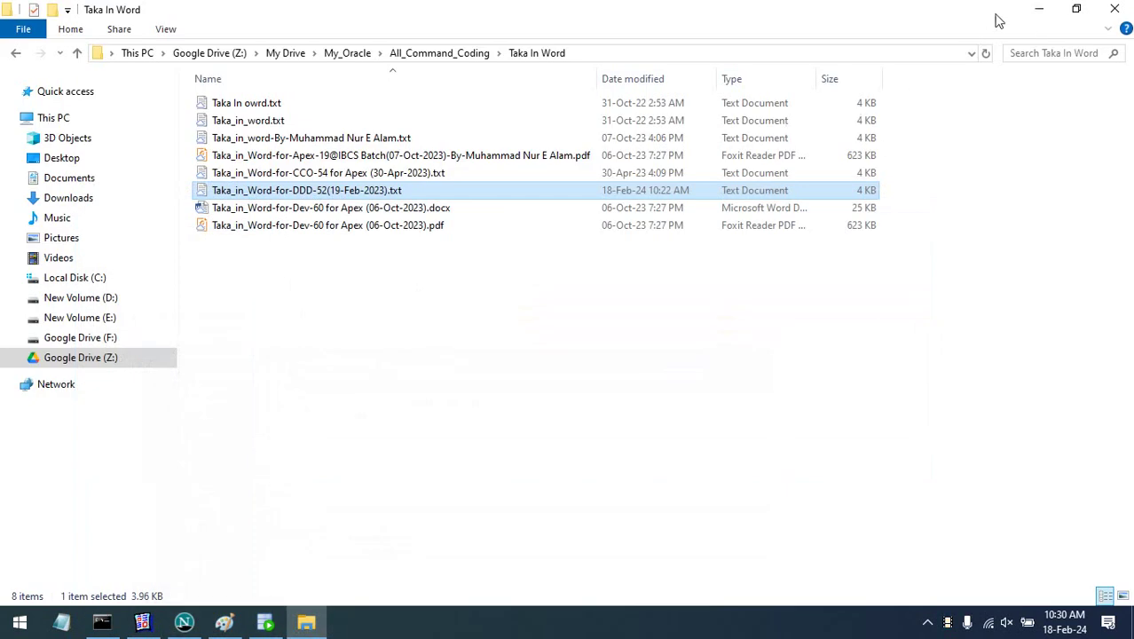
# - Bring back the running Sales Entry Form and exit it, confirming with Yes
pyautogui.click(1050, 14)
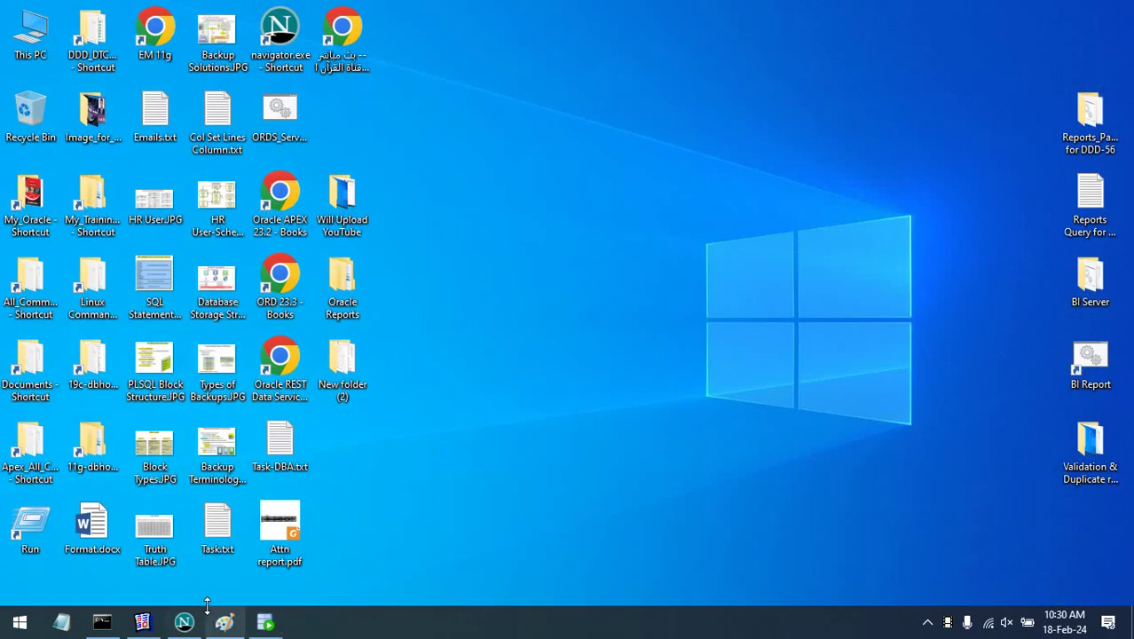
pyautogui.click(184, 622)
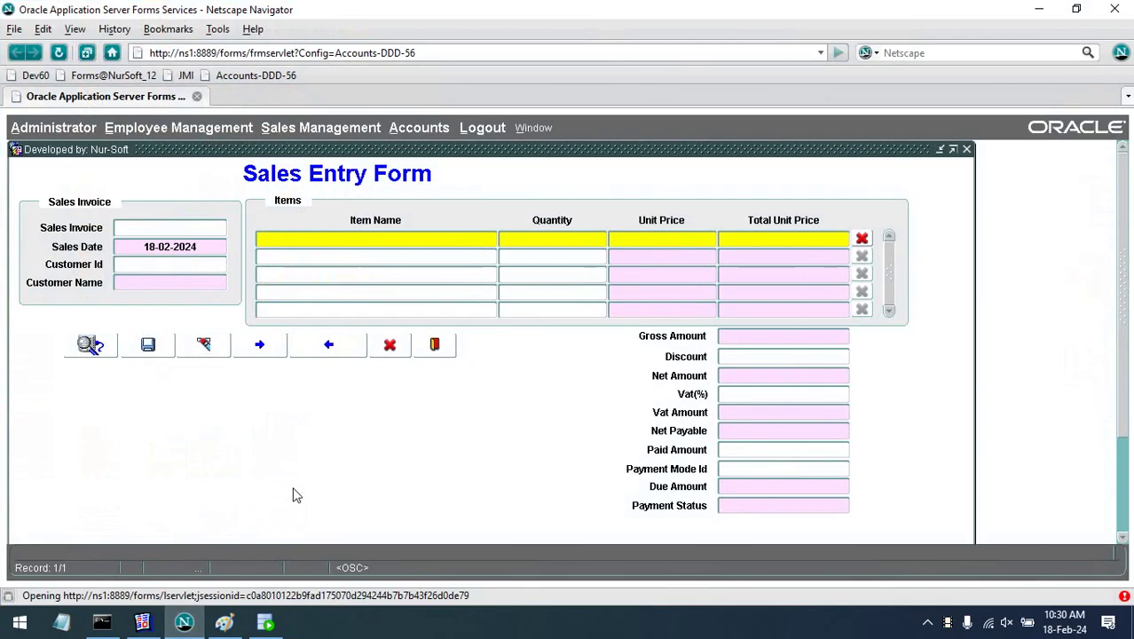
pyautogui.click(434, 345)
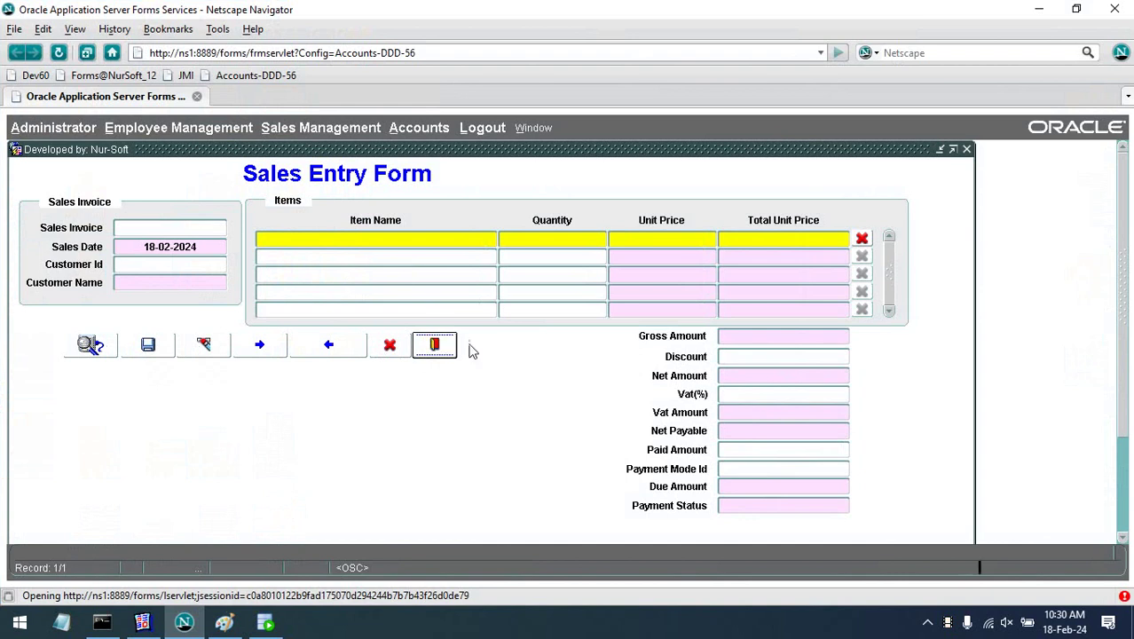
pyautogui.click(585, 388)
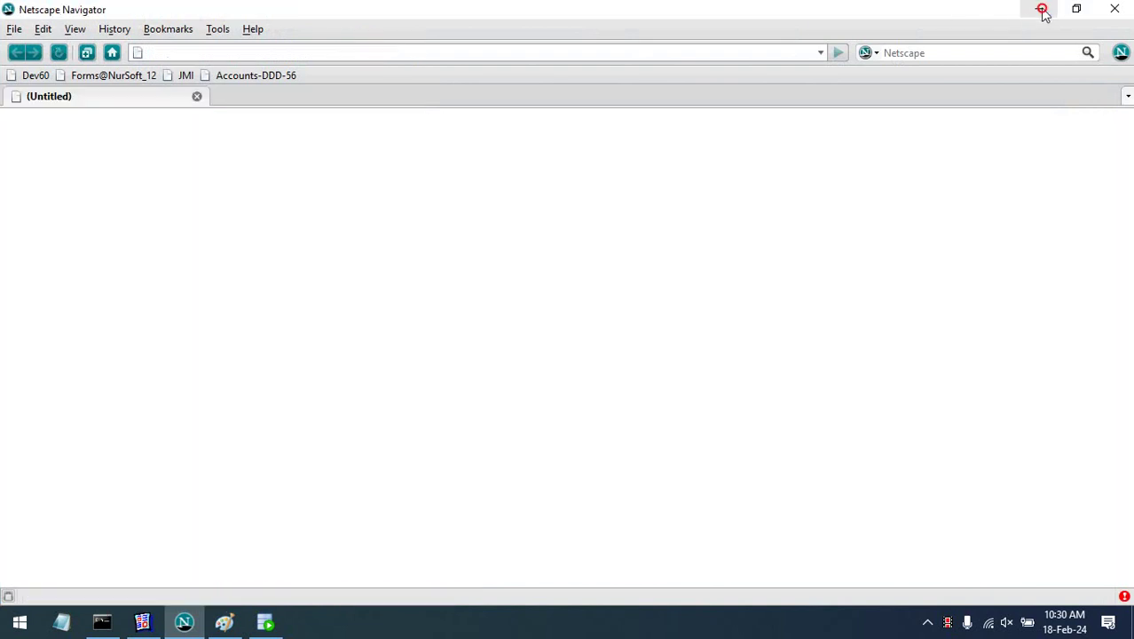
# - Minimize the browser and launch Oracle Forms Builder from the Start menu
pyautogui.click(1039, 9)
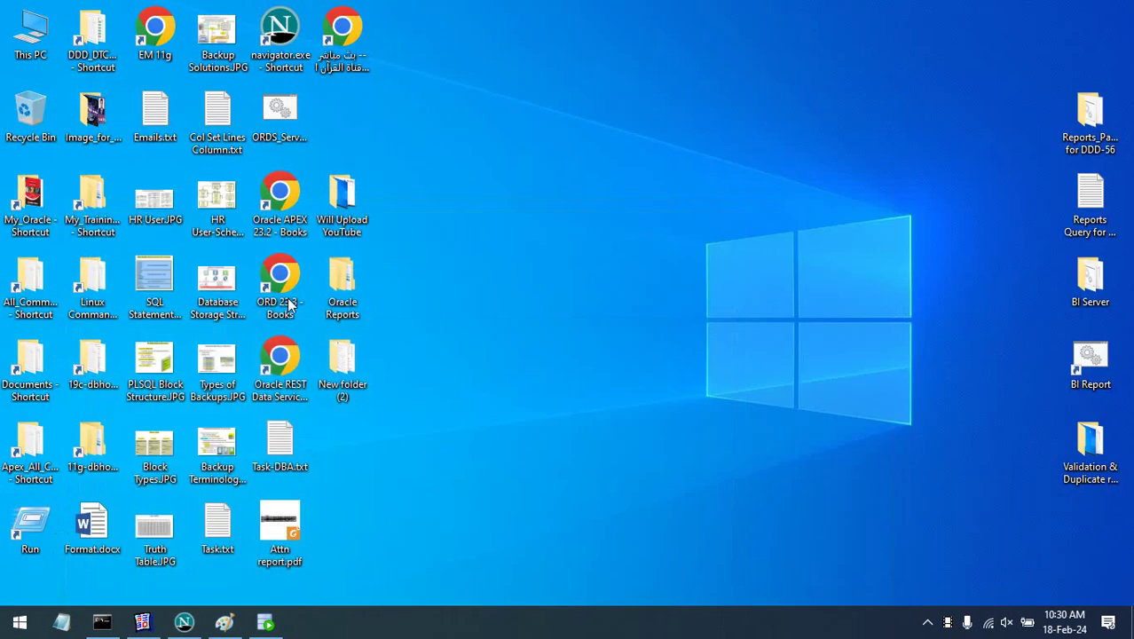
pyautogui.click(20, 622)
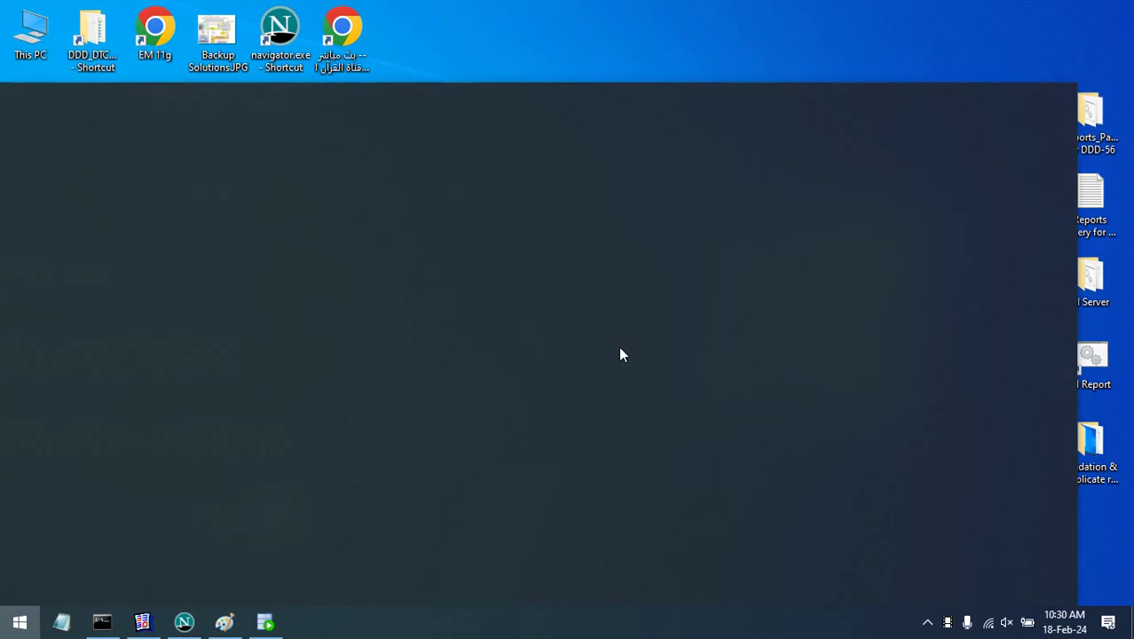
pyautogui.click(598, 321)
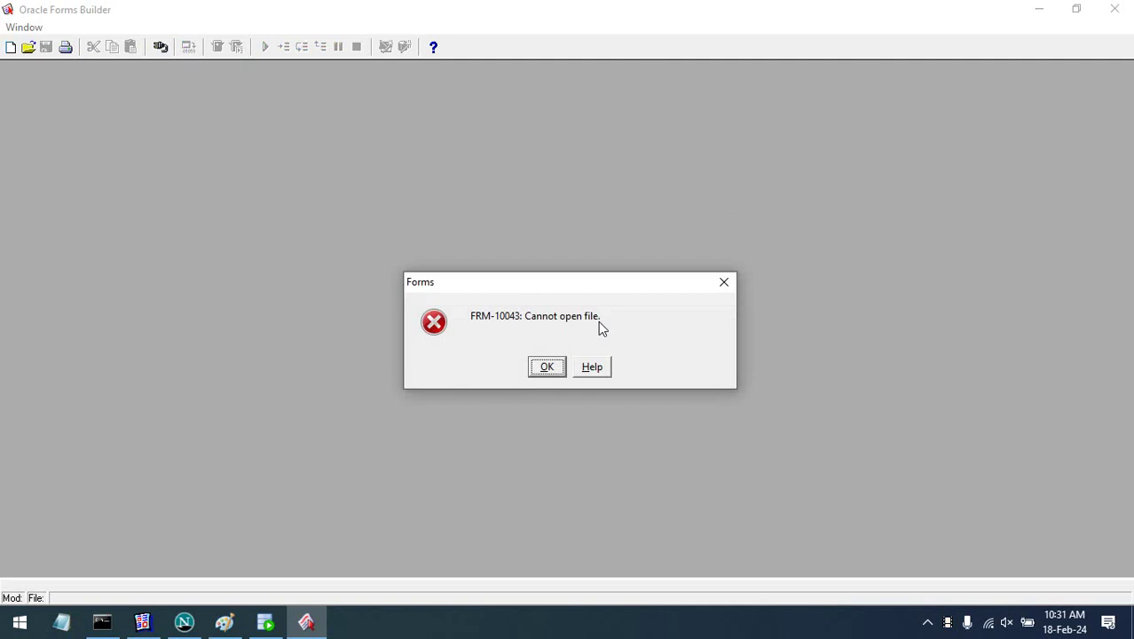
# - Dismiss the startup error and library prompt, log in to ns1db19c, and close MODULE1
pyautogui.click(561, 367)
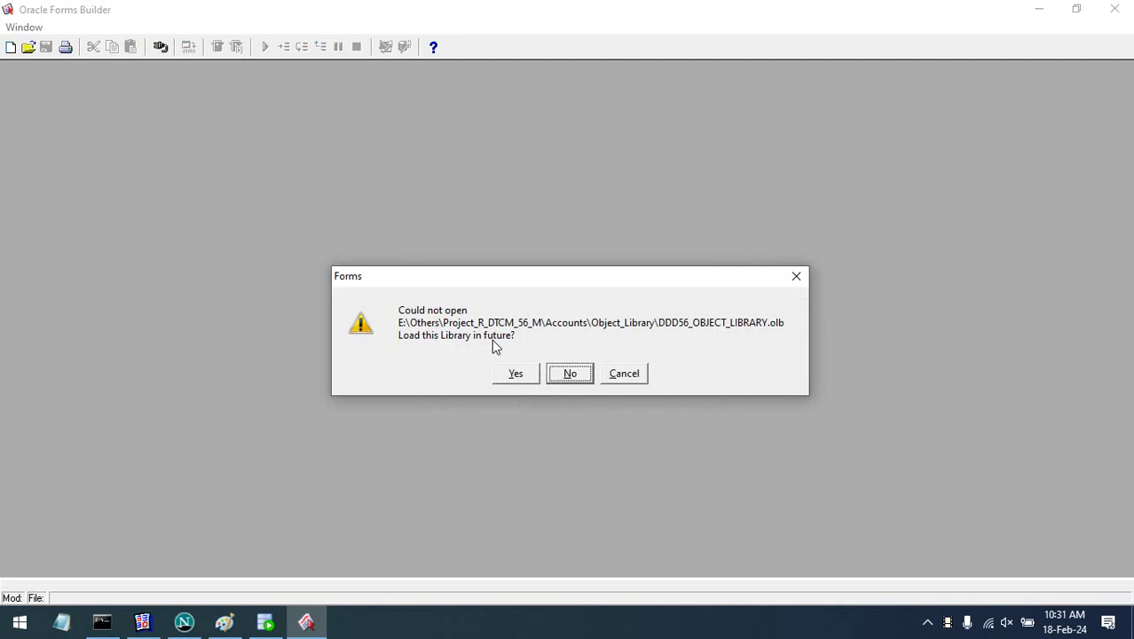
pyautogui.click(569, 375)
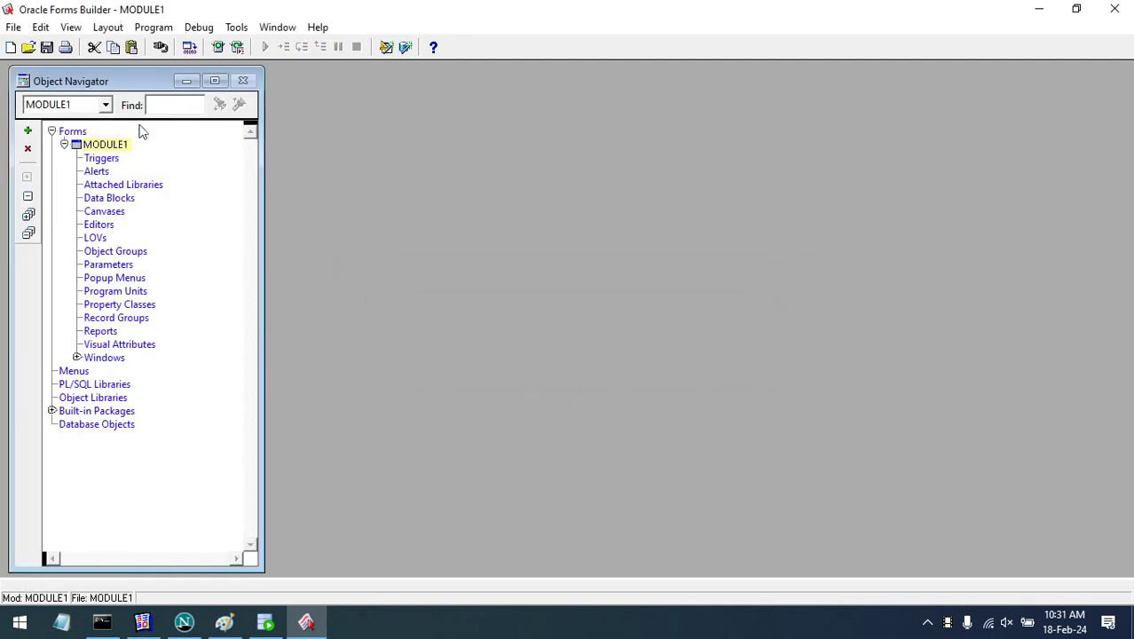
pyautogui.click(161, 47)
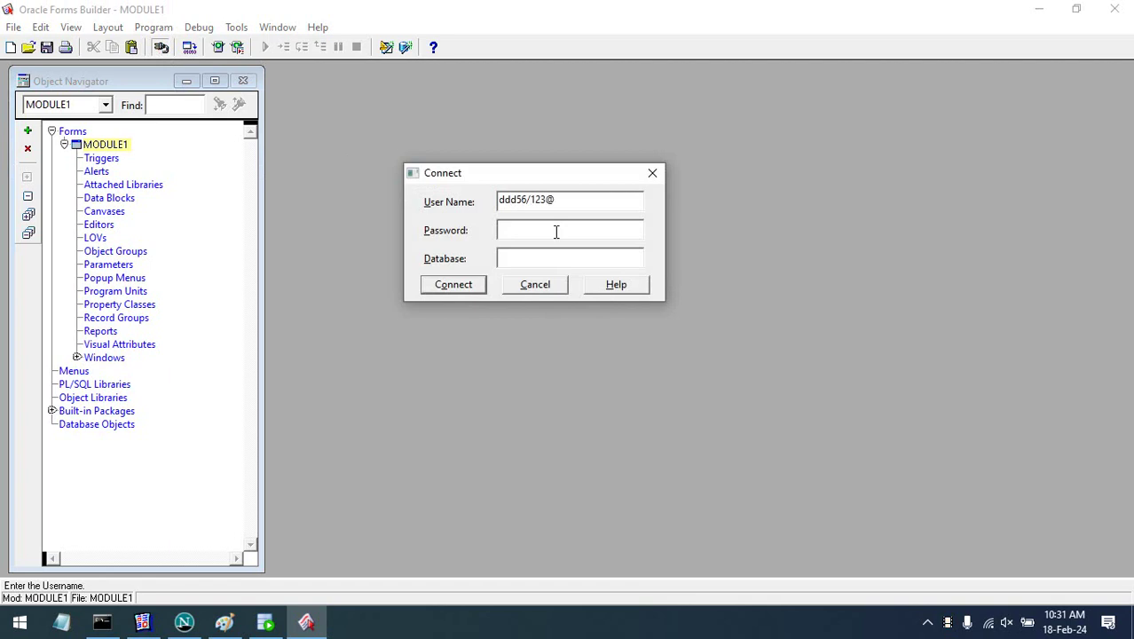
pyautogui.write('ddd56/123@ns1db19c')
pyautogui.press('Return')
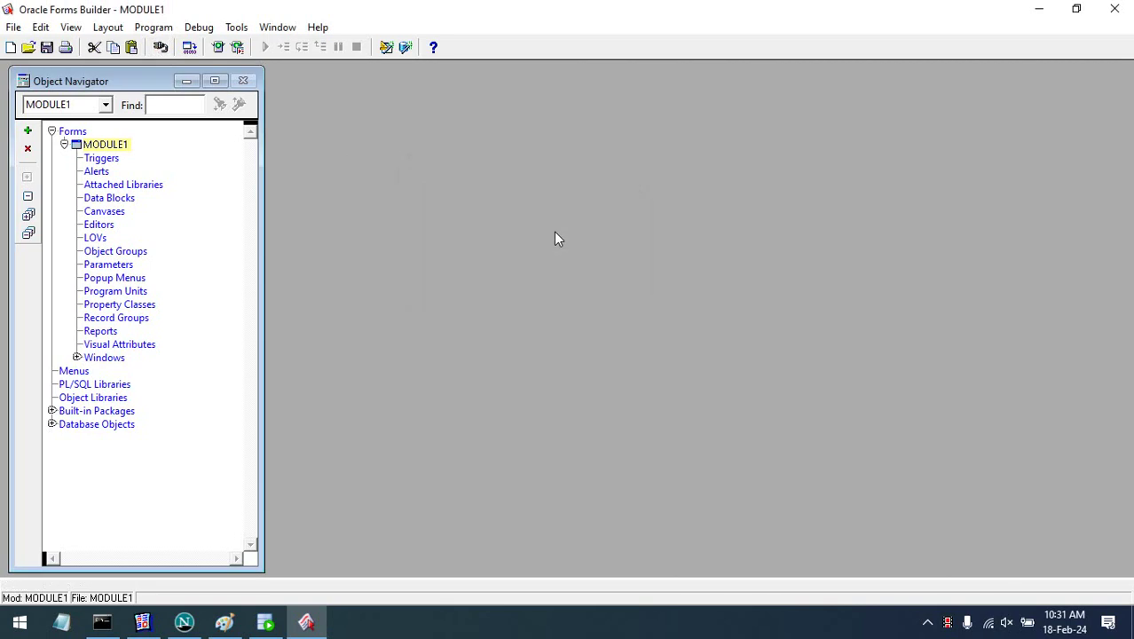
pyautogui.click(28, 148)
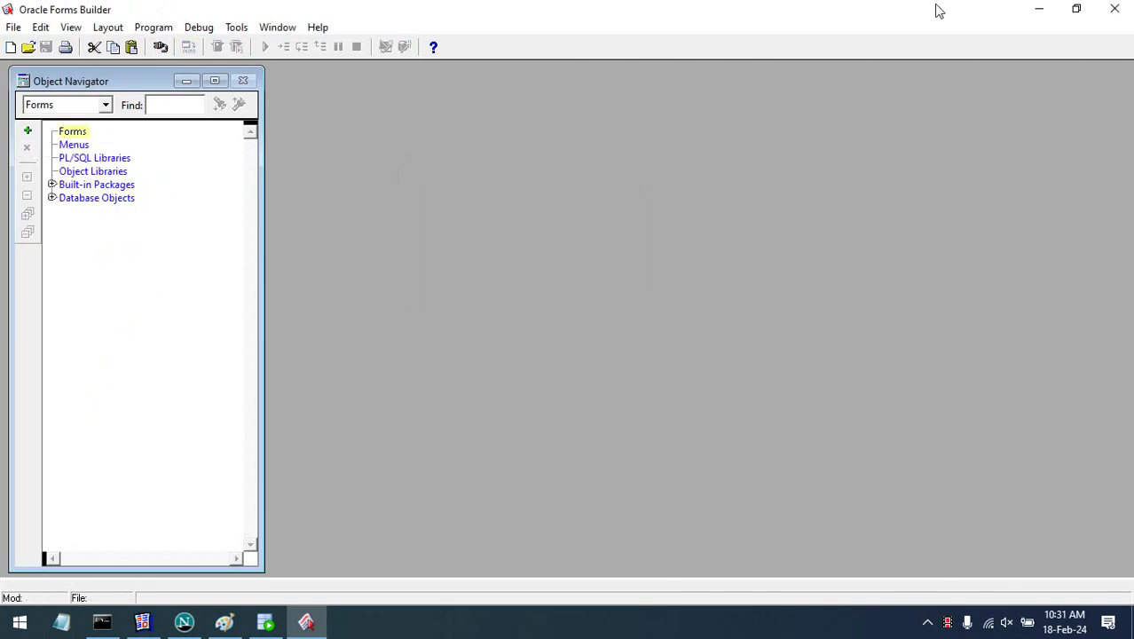
pyautogui.click(1040, 12)
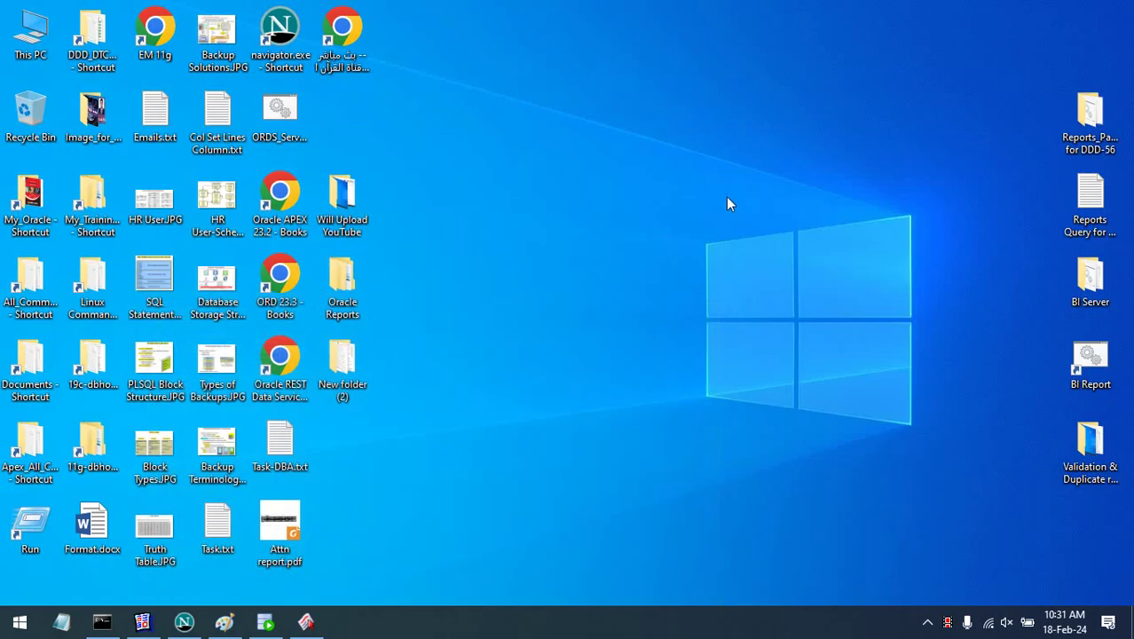
# - Browse in File Explorer to the D:\Accounts\Reports folder
pyautogui.click(306, 622)
pyautogui.click(1039, 8)
pyautogui.doubleClick(31, 33)
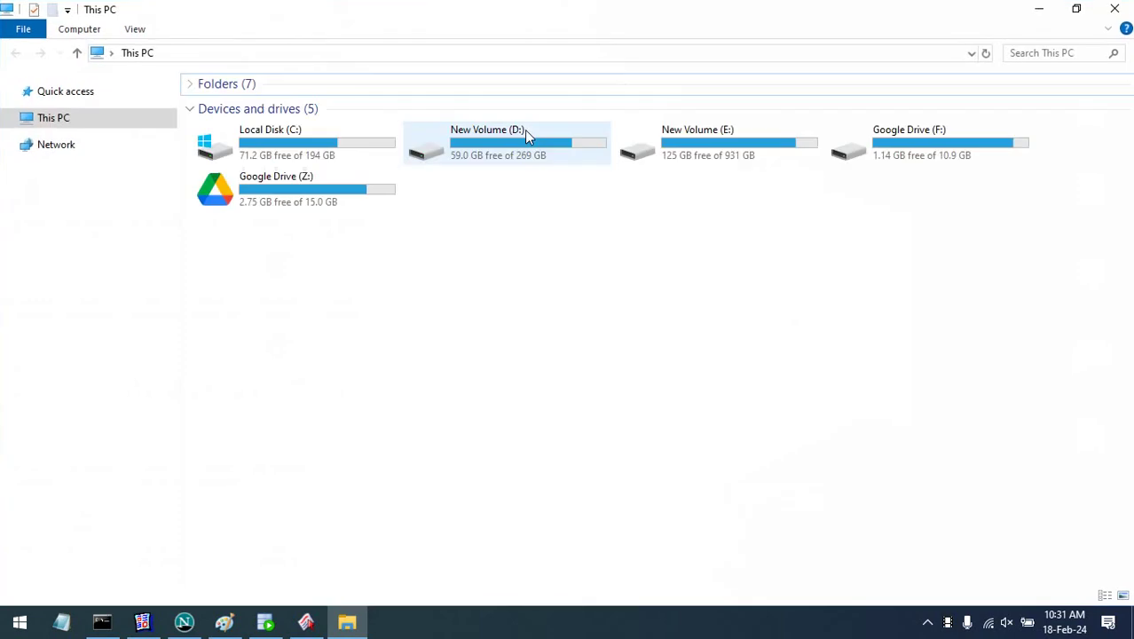
pyautogui.doubleClick(524, 130)
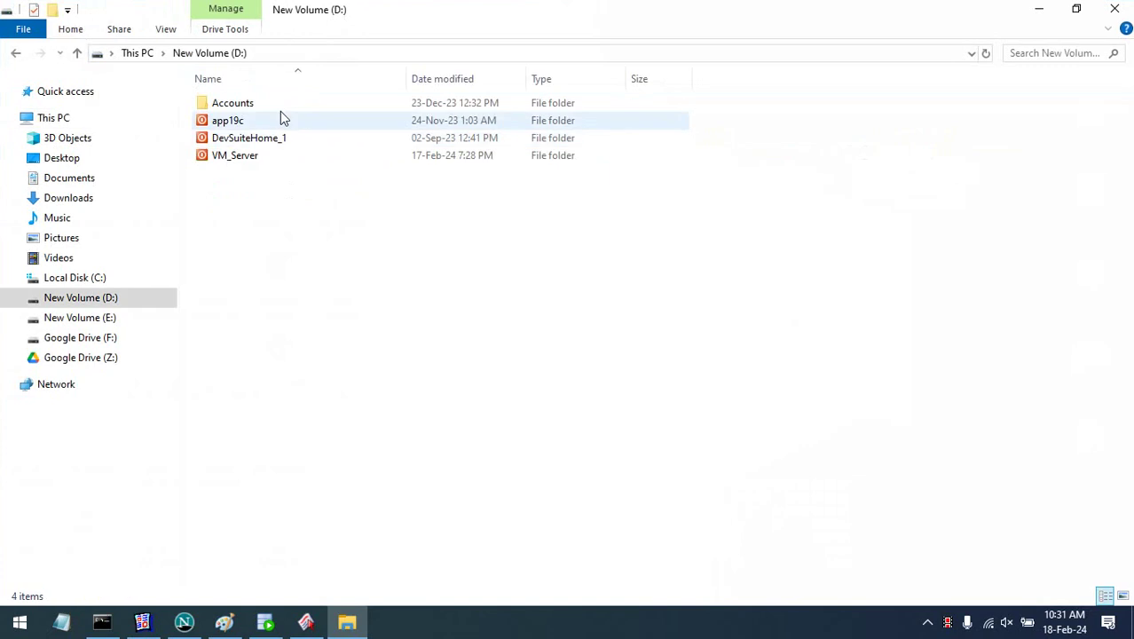
pyautogui.doubleClick(277, 103)
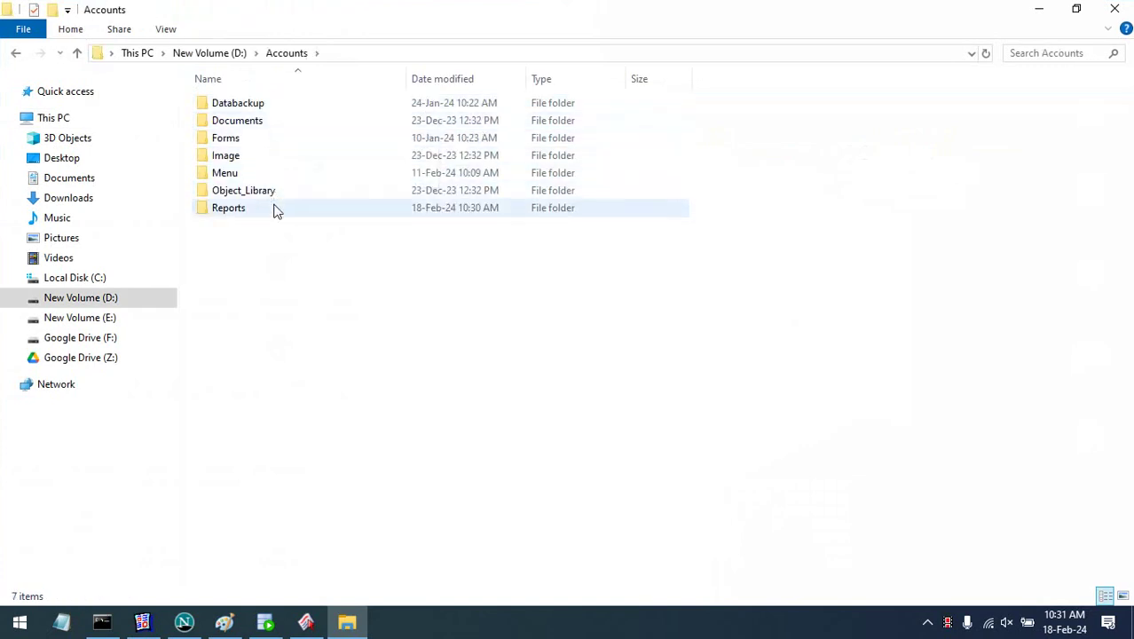
pyautogui.doubleClick(274, 207)
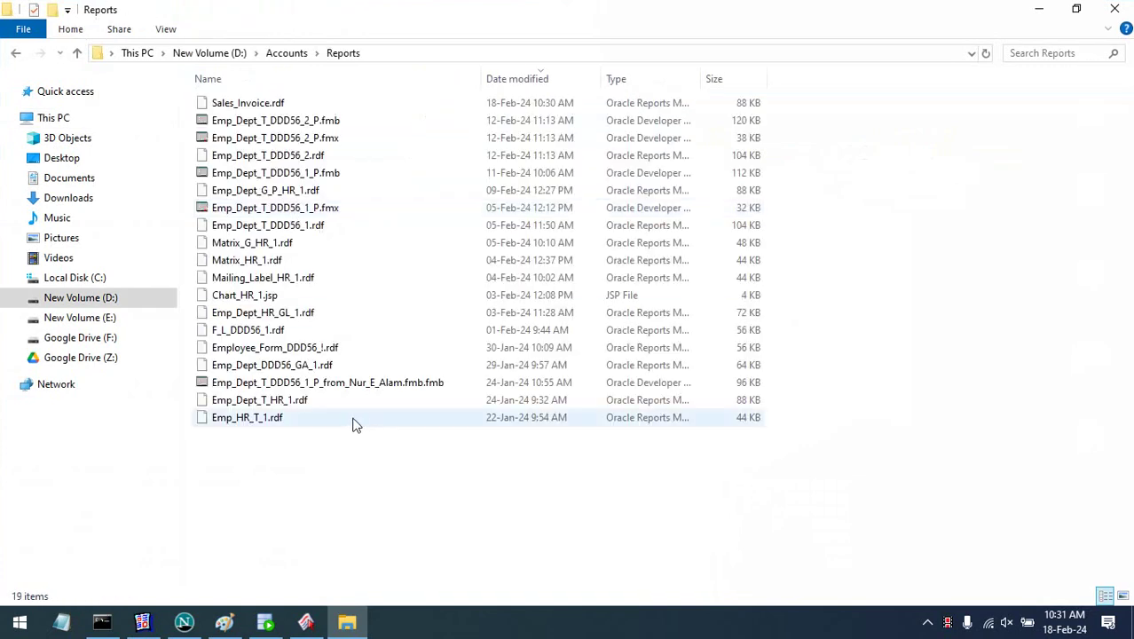
# - Duplicate Emp_Dept_T_DDD56_2_P.fmb and rename the copy to Sales_Invoice_P.fmb
pyautogui.click(313, 124)
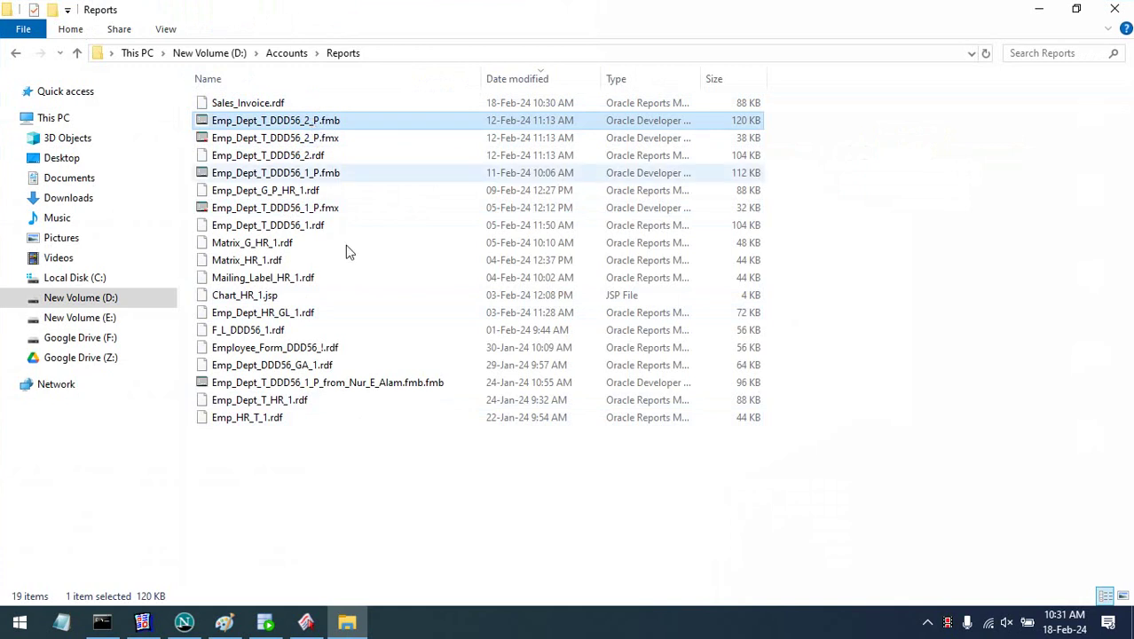
pyautogui.hotkey('ctrl', 'v')
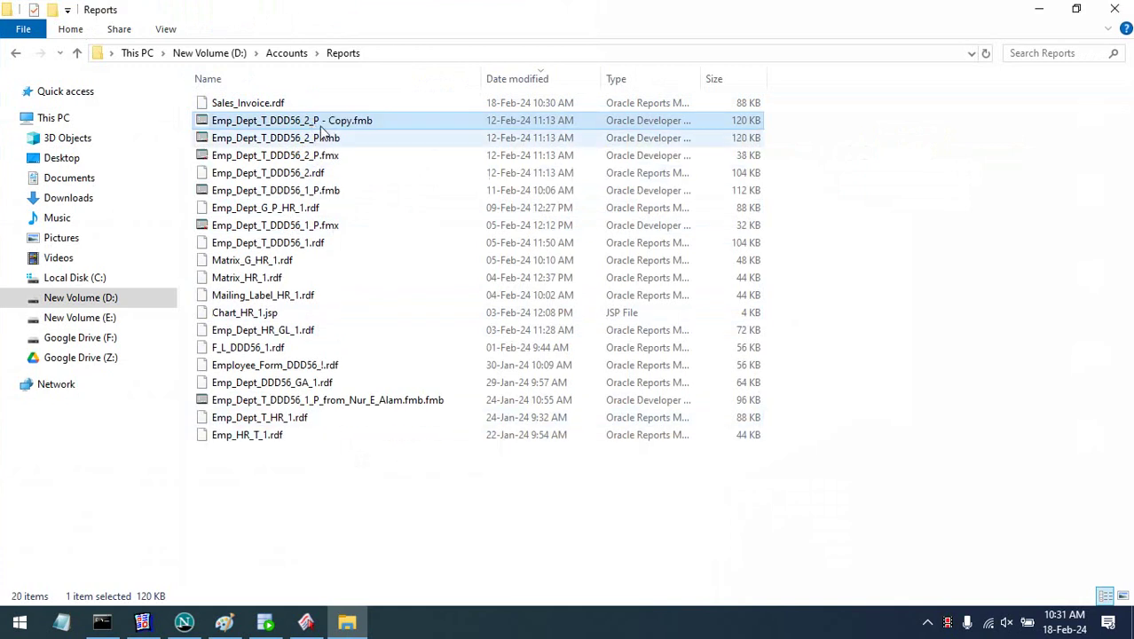
pyautogui.click(330, 120)
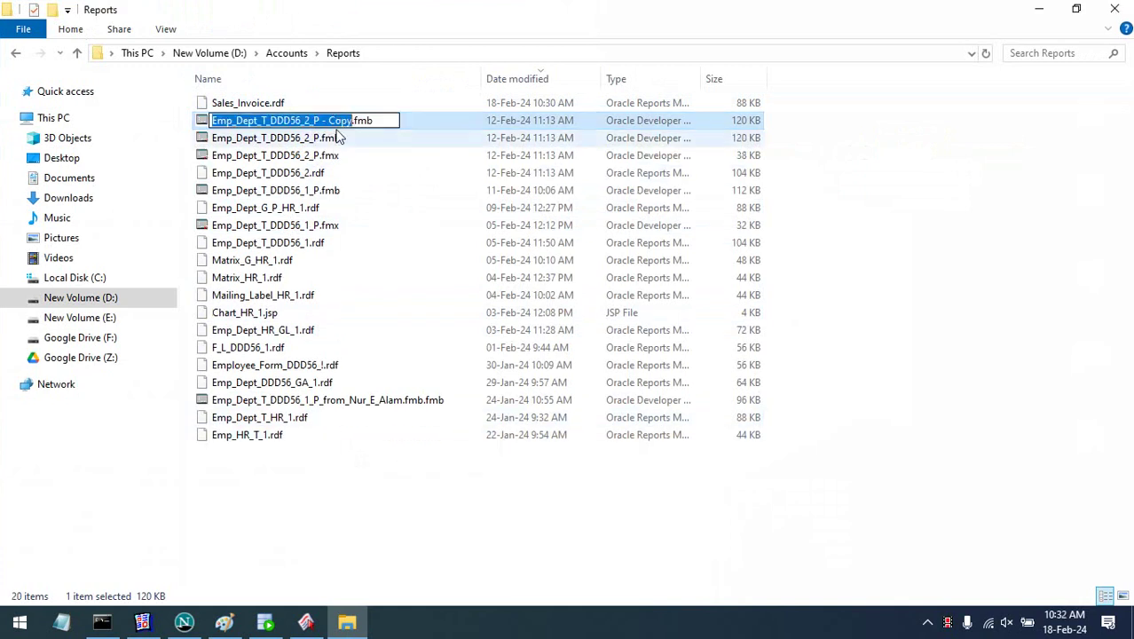
pyautogui.click(215, 105)
pyautogui.click(215, 106)
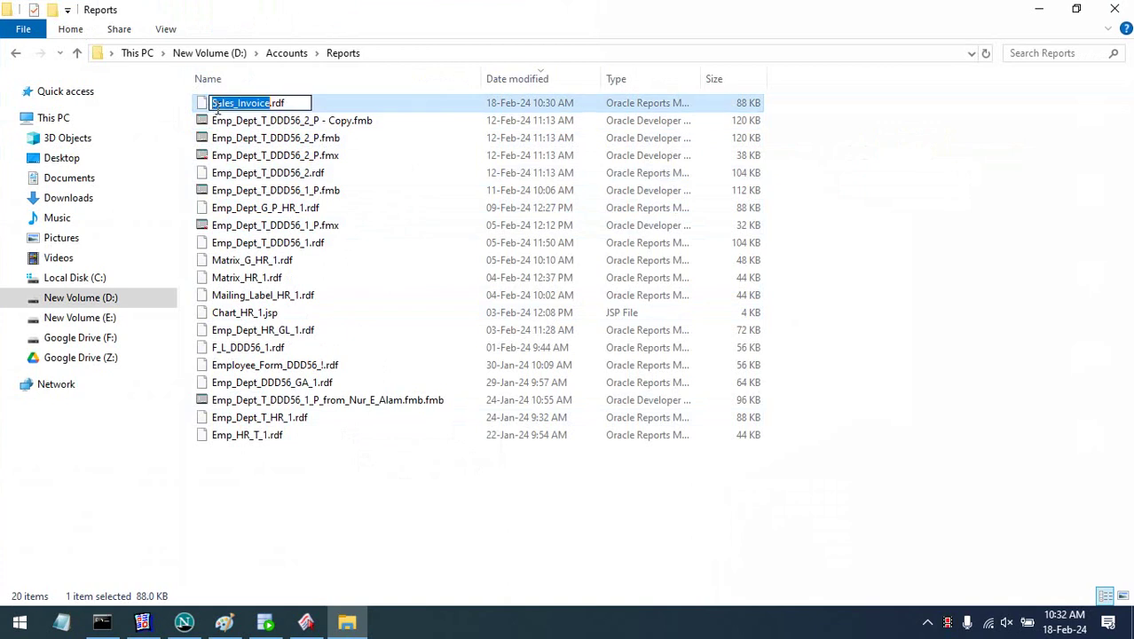
pyautogui.click(333, 124)
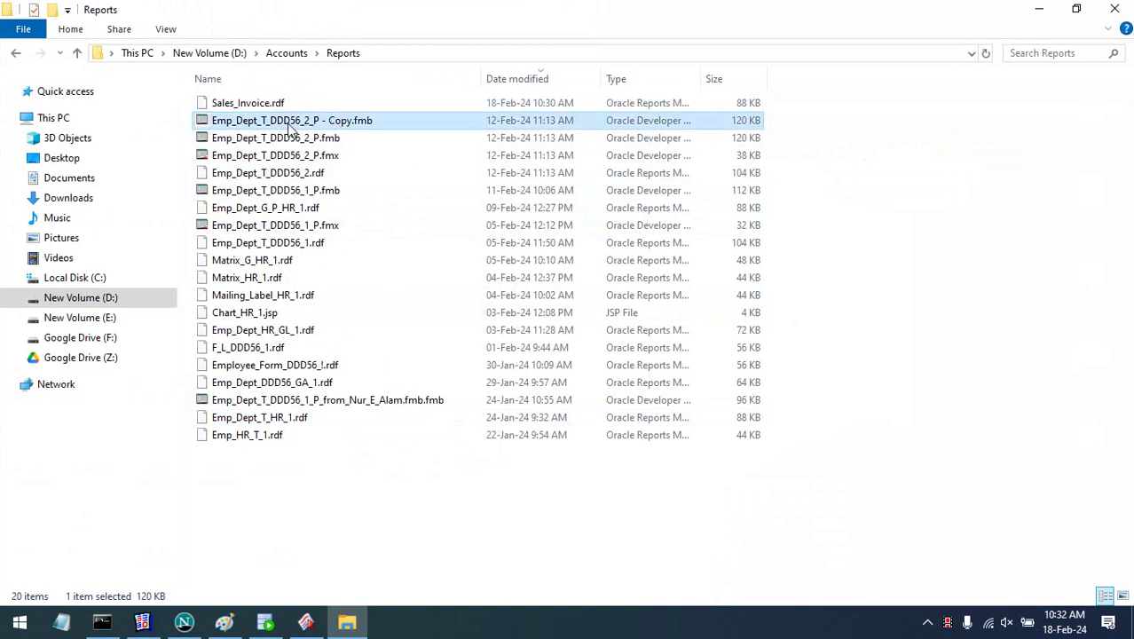
pyautogui.click(293, 126)
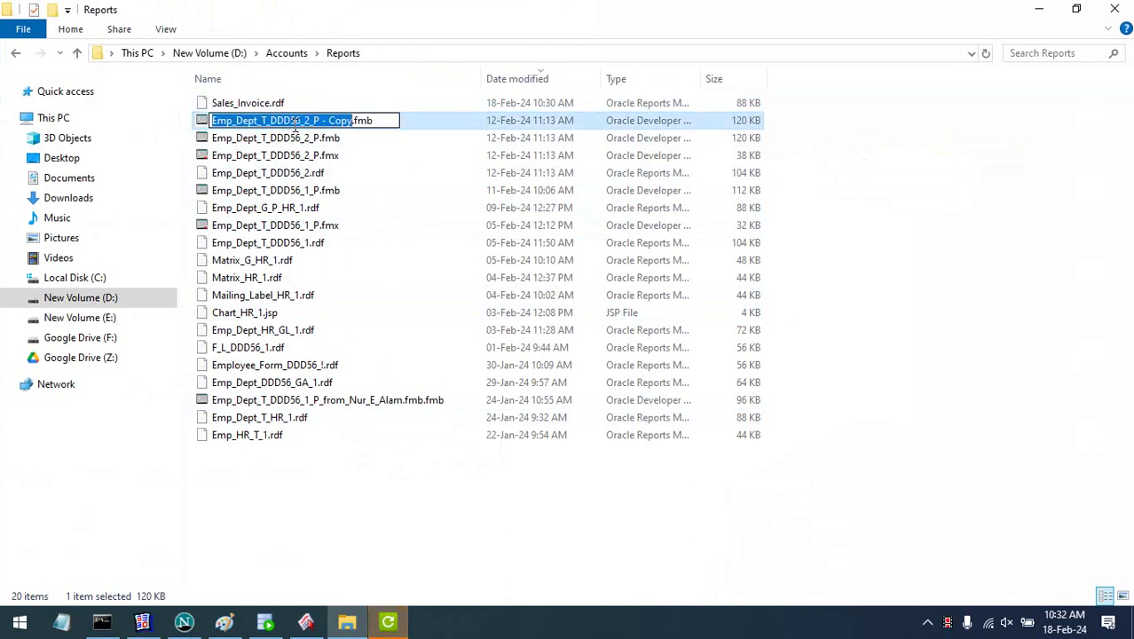
pyautogui.hotkey('ctrl', 'v')
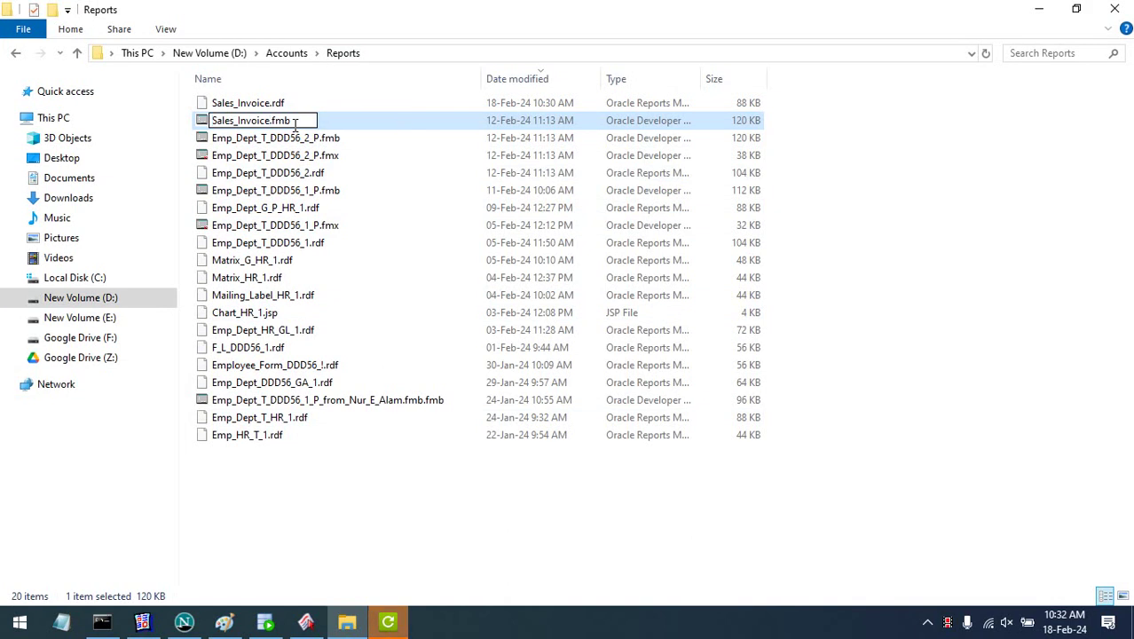
pyautogui.write('_P')
pyautogui.press('Return')
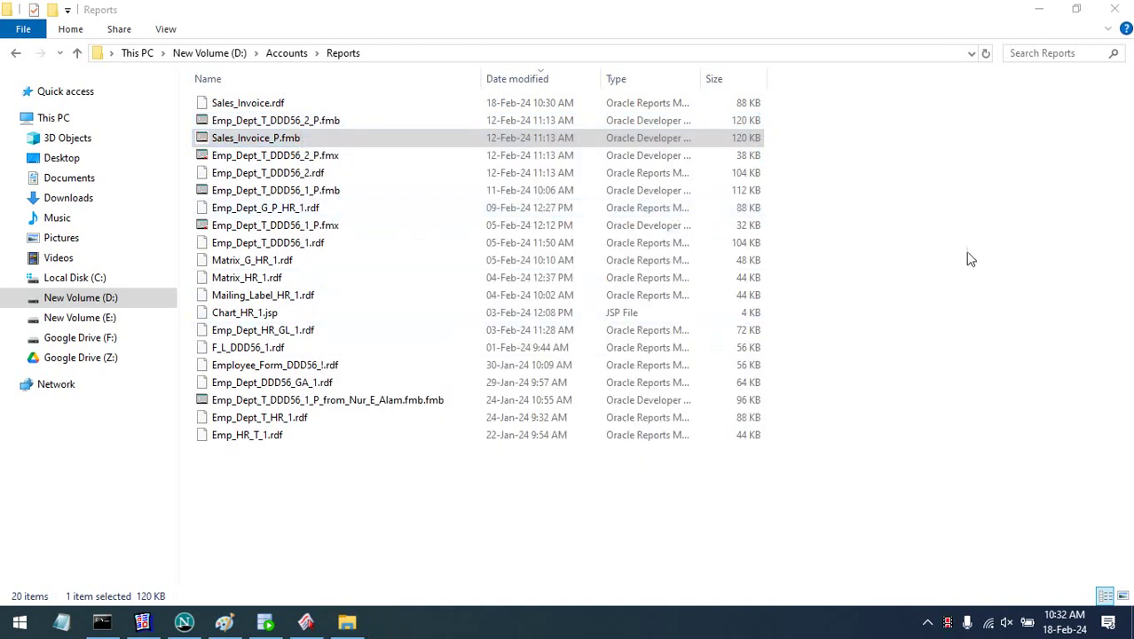
# - Refresh the Reports folder listing and select the new Sales_Invoice_P.fmb file
pyautogui.click(1005, 199)
pyautogui.rightClick(1005, 199)
pyautogui.click(985, 223)
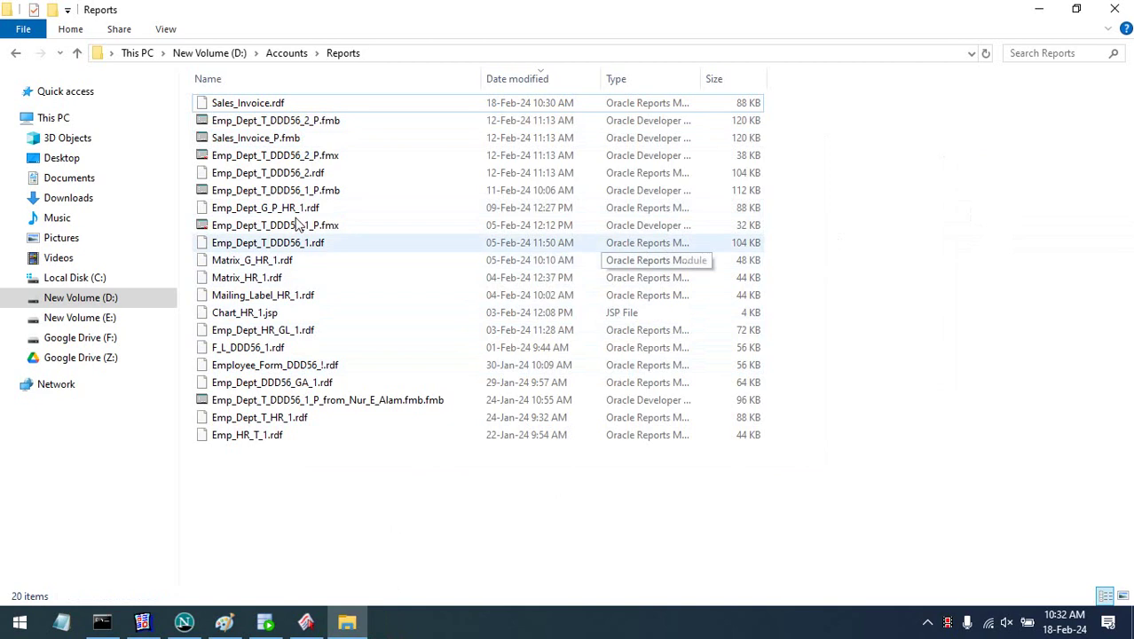
pyautogui.click(328, 139)
pyautogui.click(263, 146)
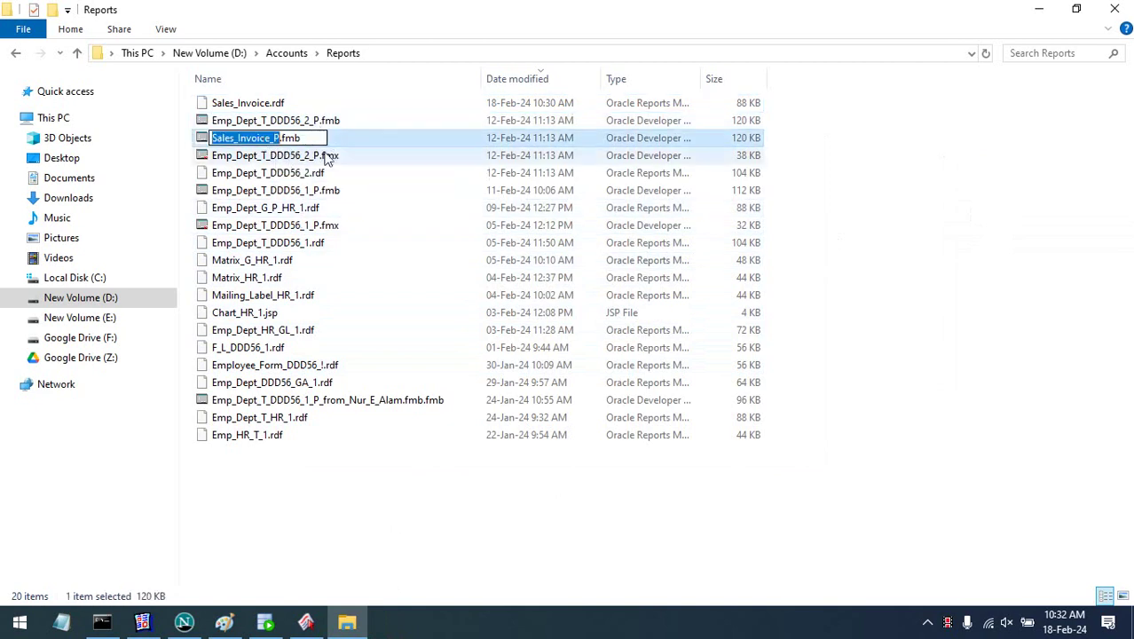
pyautogui.click(354, 174)
pyautogui.click(305, 621)
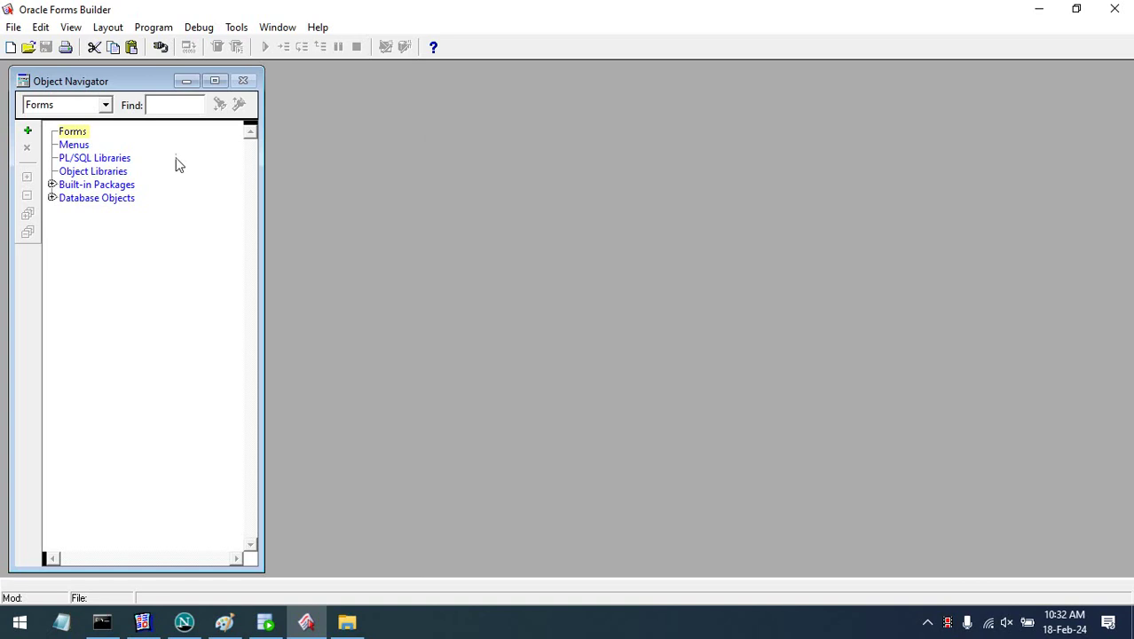
# - Open the Sales_Invoice_P.fmb form in Forms Builder
pyautogui.click(28, 47)
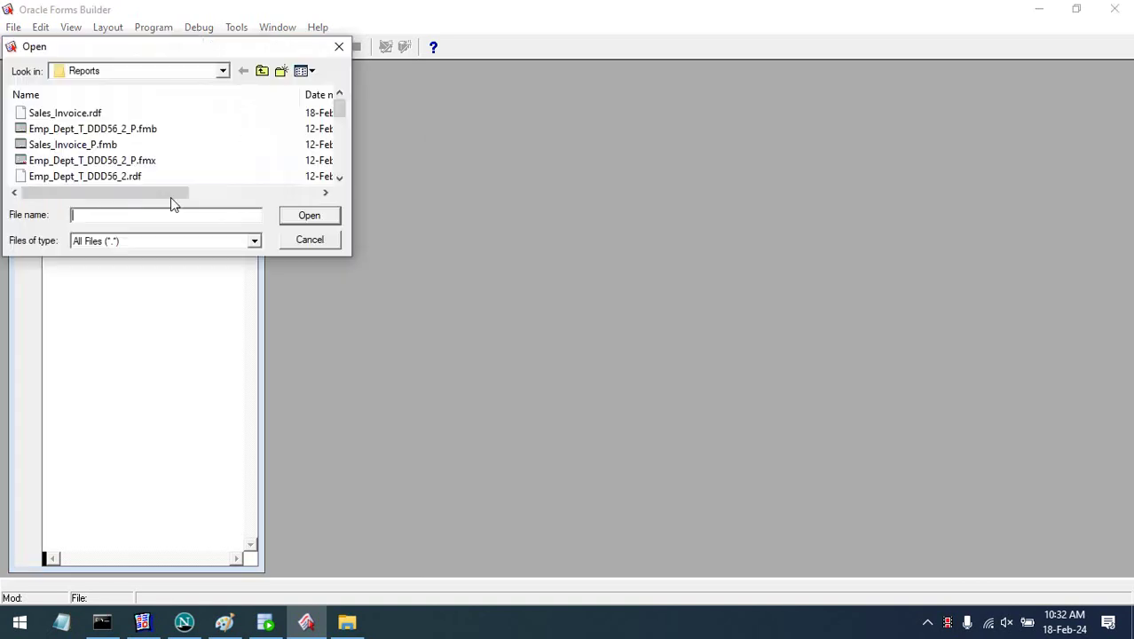
pyautogui.write('Sales_Invoice_P')
pyautogui.press('Return')
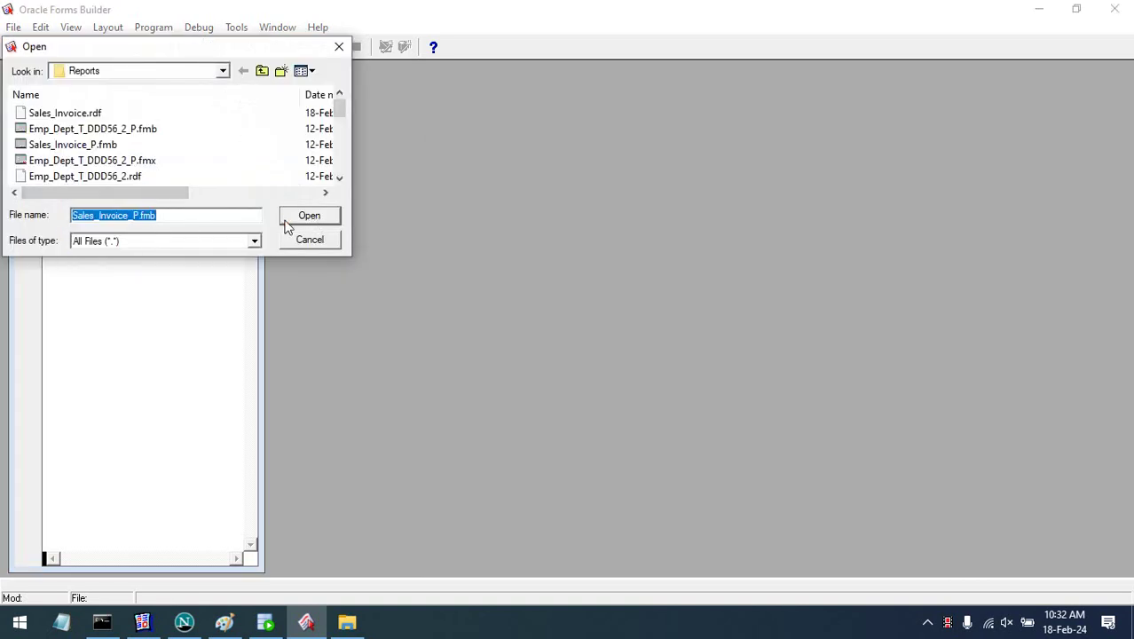
pyautogui.click(286, 223)
# - Expand Data Blocks > CONTROL and Canvases, and open CANVAS in the Layout Editor
pyautogui.click(148, 149)
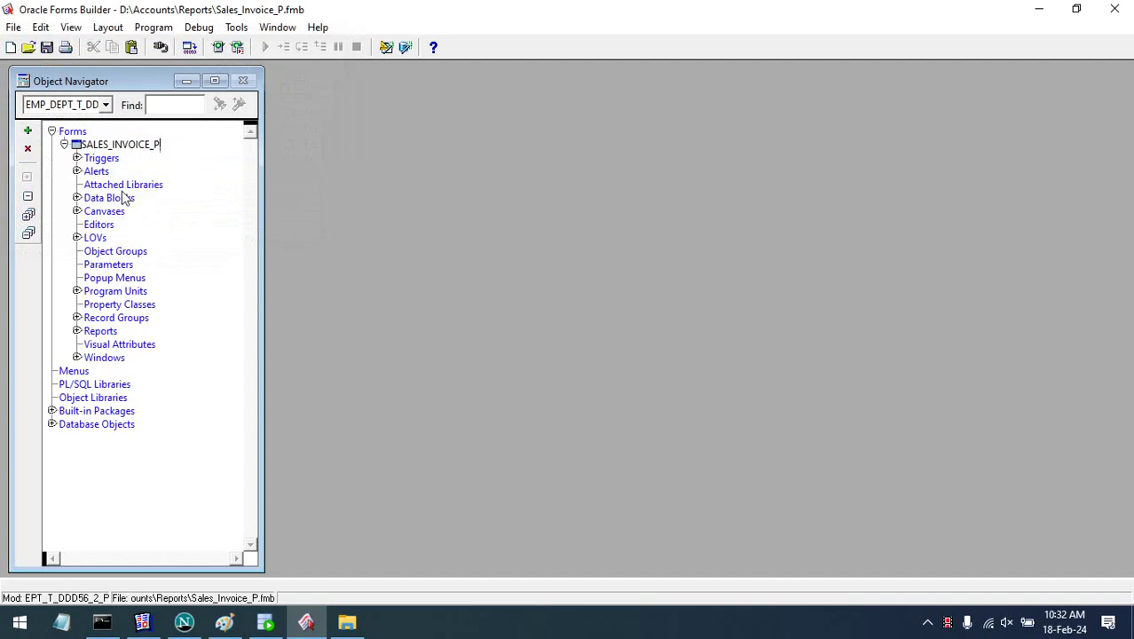
pyautogui.click(122, 185)
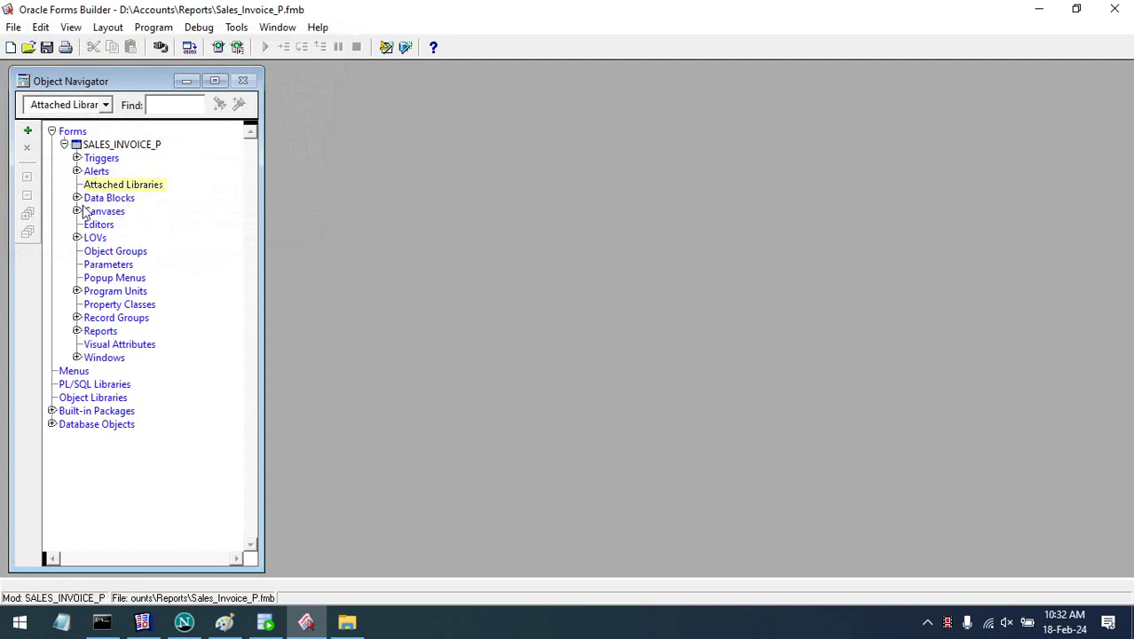
pyautogui.click(77, 198)
pyautogui.click(89, 210)
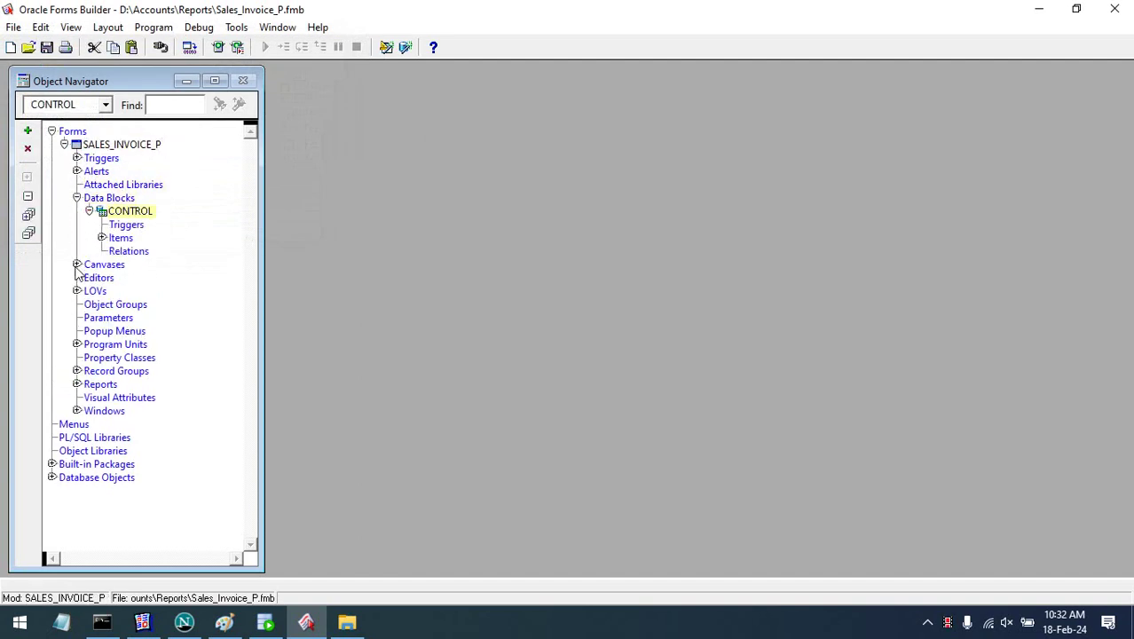
pyautogui.click(77, 264)
pyautogui.click(101, 278)
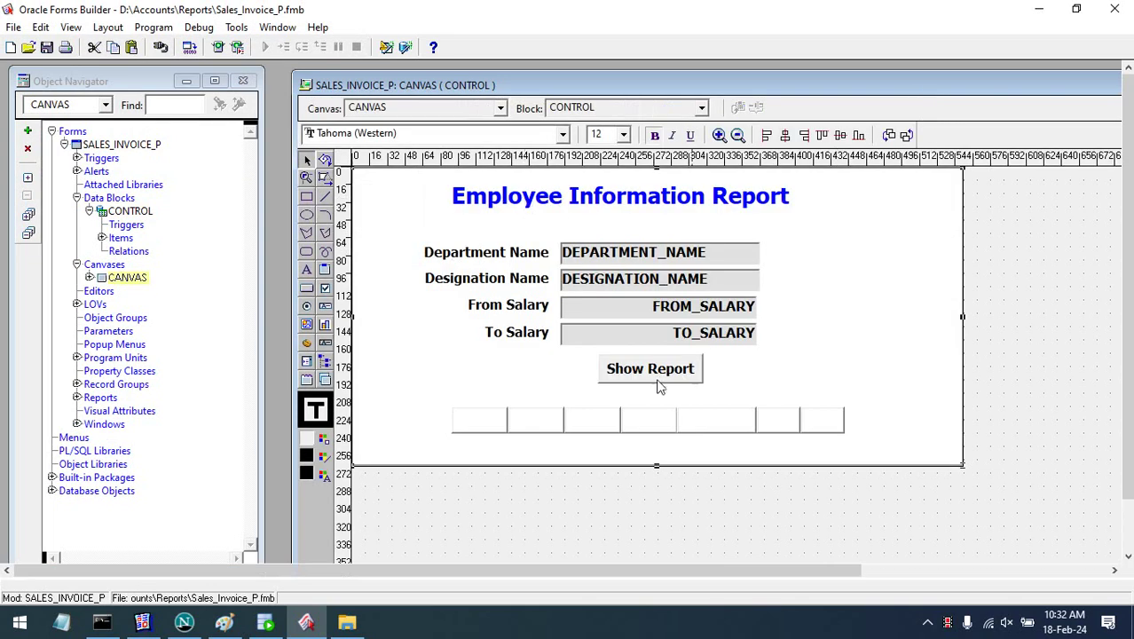
# - Change the canvas title from 'Employee Information Report' to 'Sales Invoice Print Report'
pyautogui.click(548, 206)
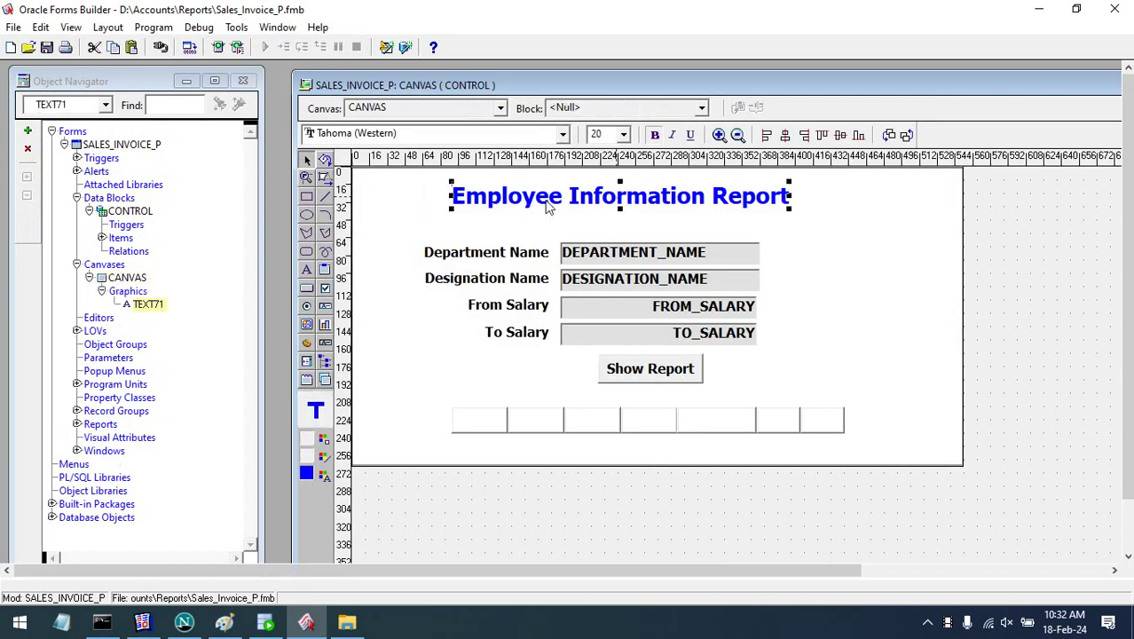
pyautogui.click(701, 201)
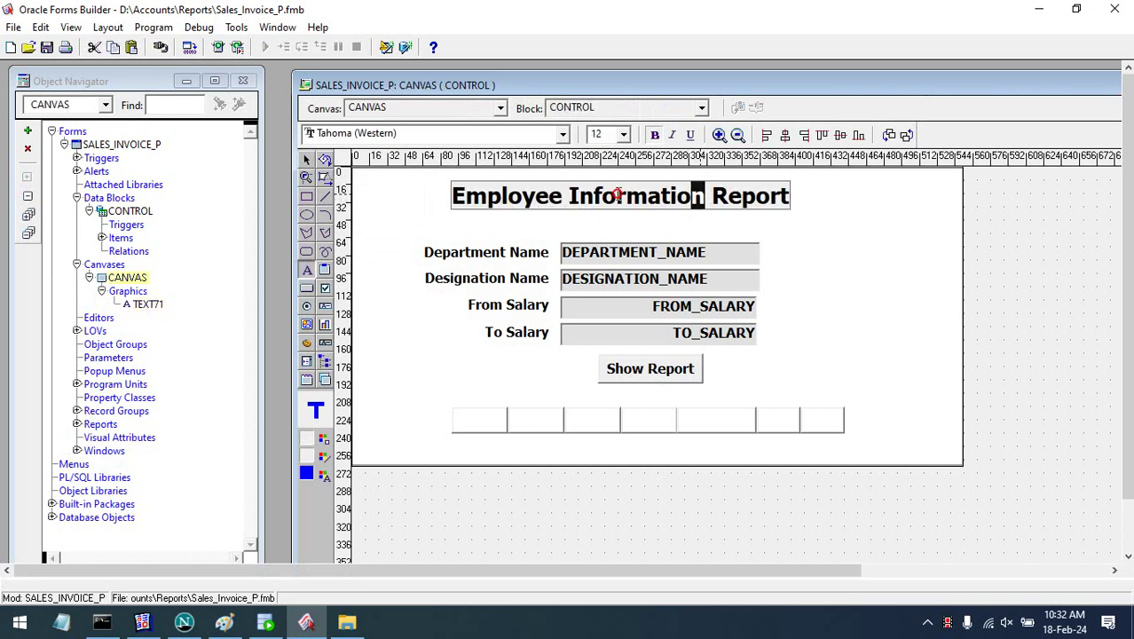
pyautogui.moveTo(705, 197); pyautogui.dragTo(368, 190)
pyautogui.write('Sa;es')
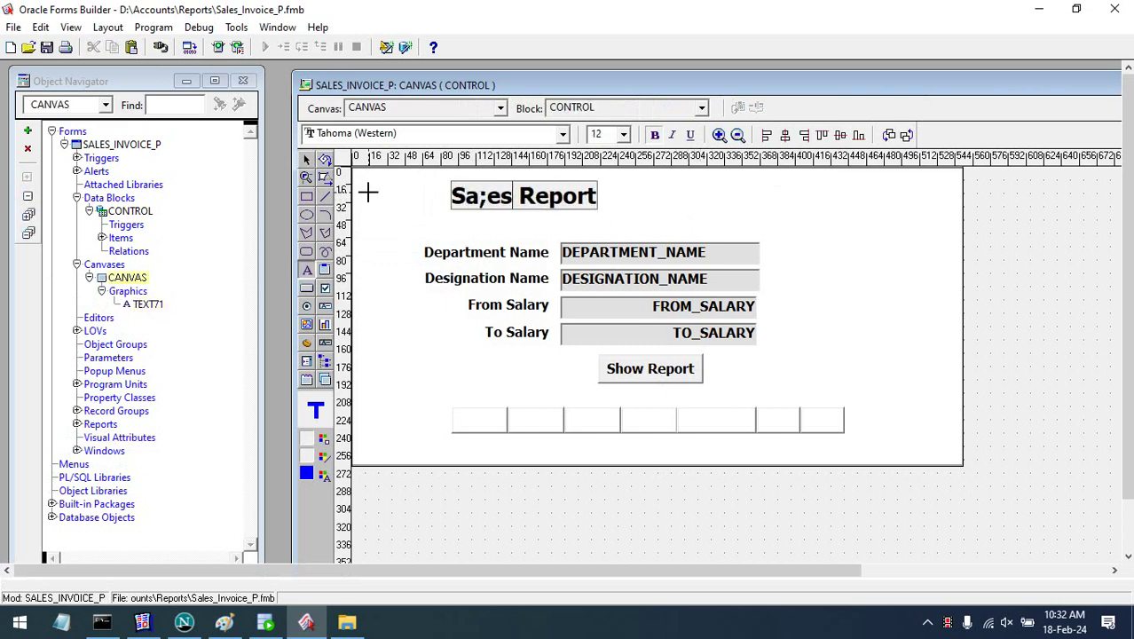
pyautogui.press('BackSpace')
pyautogui.press('BackSpace')
pyautogui.press('BackSpace')
pyautogui.write('les OIN')
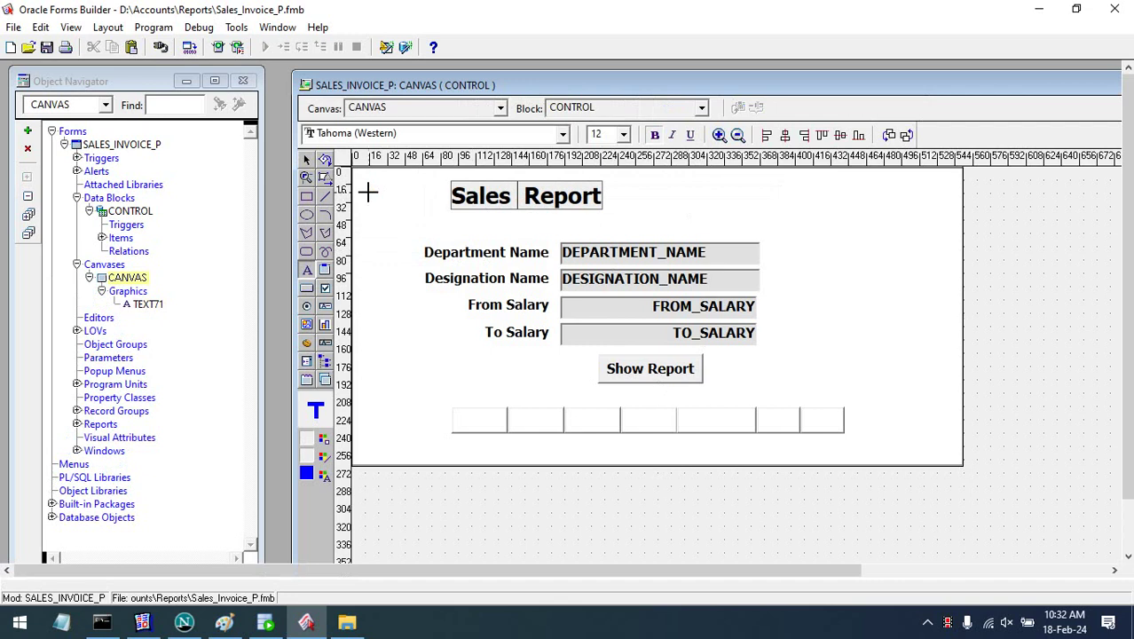
pyautogui.press('BackSpace')
pyautogui.press('BackSpace')
pyautogui.press('BackSpace')
pyautogui.write('Invoi')
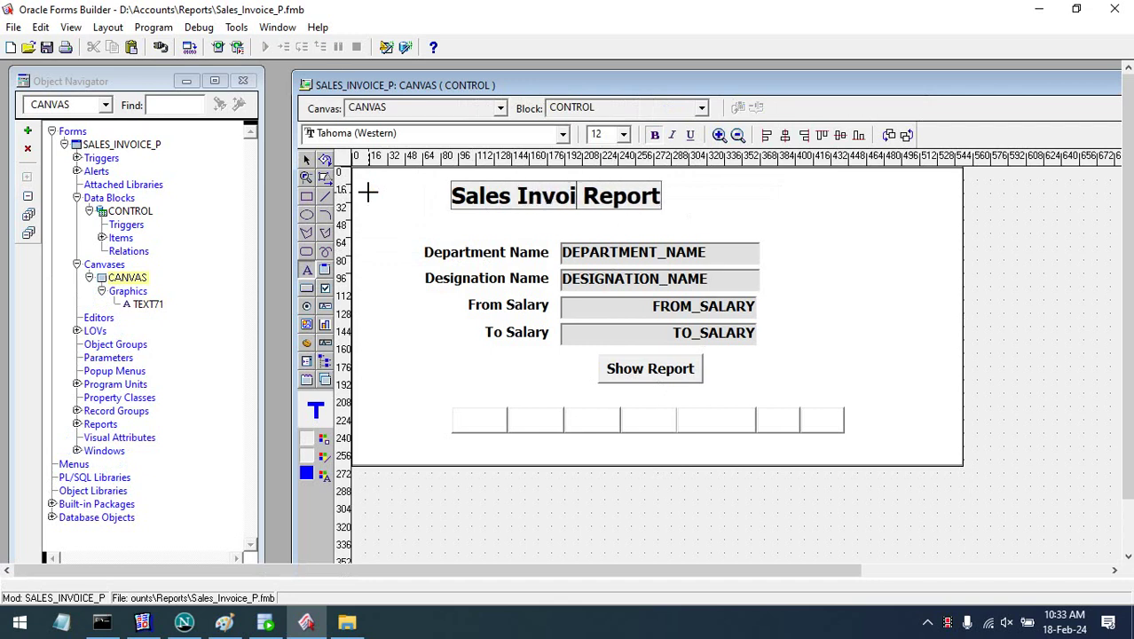
pyautogui.write('ce')
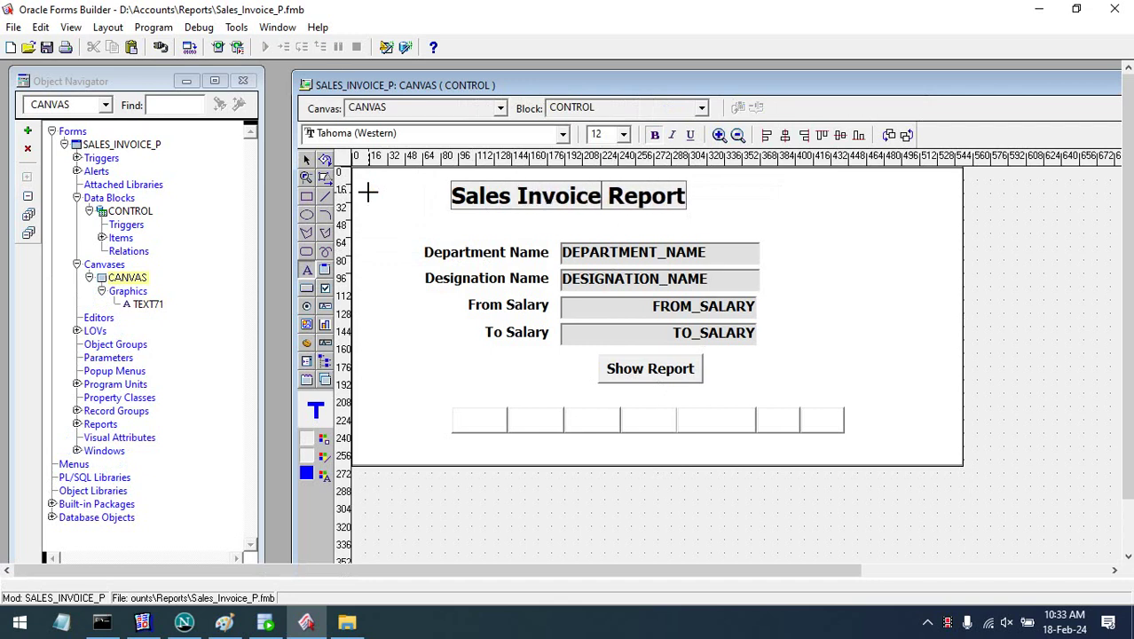
pyautogui.write(' Print')
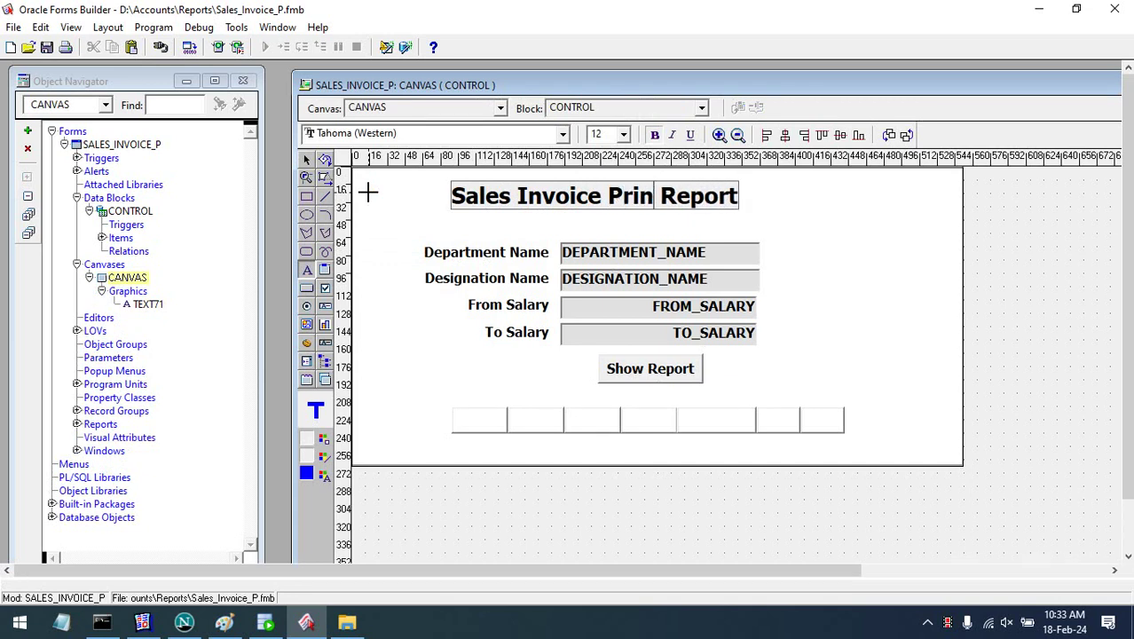
pyautogui.click(850, 259)
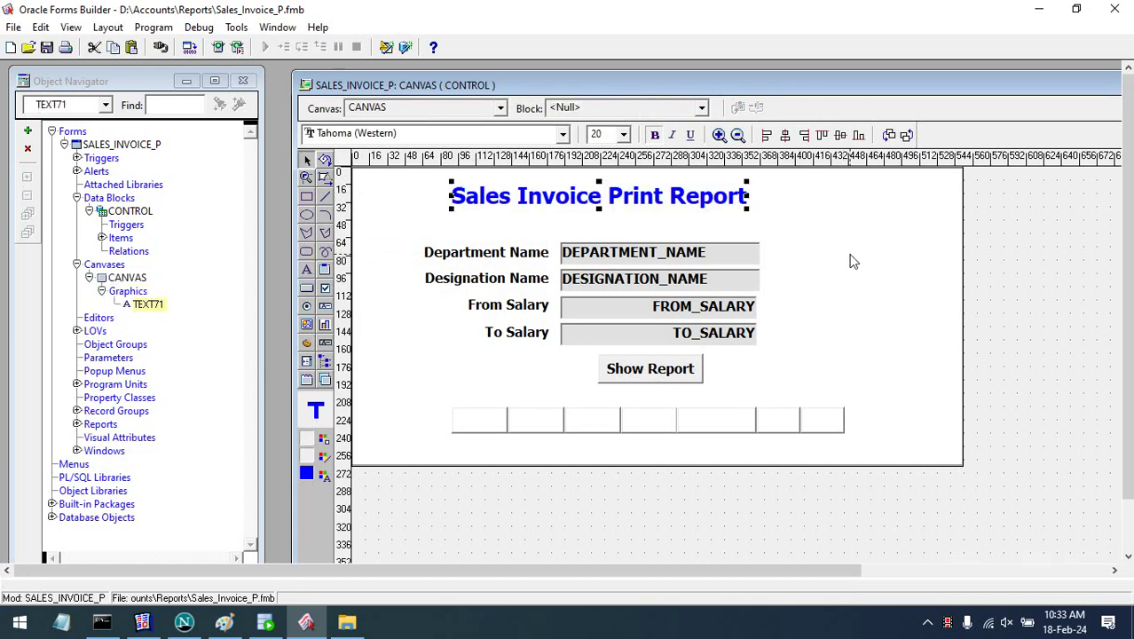
pyautogui.press('Right')
pyautogui.press('Right')
pyautogui.press('Right')
pyautogui.press('Right')
pyautogui.press('Right')
pyautogui.press('Right')
pyautogui.press('Right')
pyautogui.press('Right')
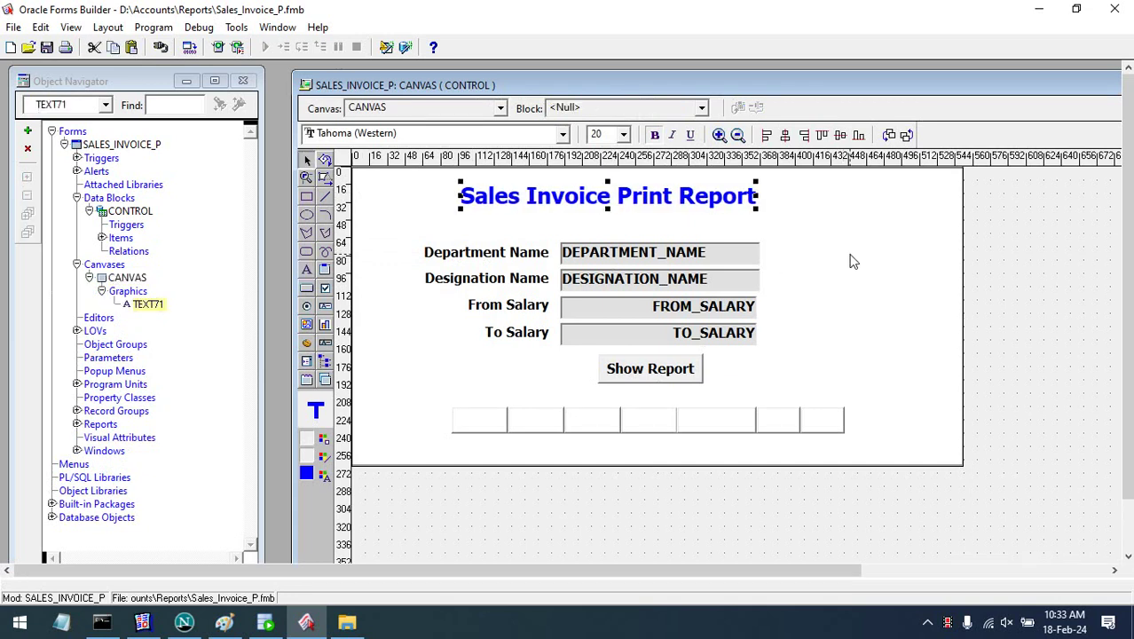
# - Delete TO_SALARY, FROM_SALARY, DESIGNATION_NAME and DEPARTMENT_NAME fields, and move Show Report up under the title
pyautogui.click(740, 335)
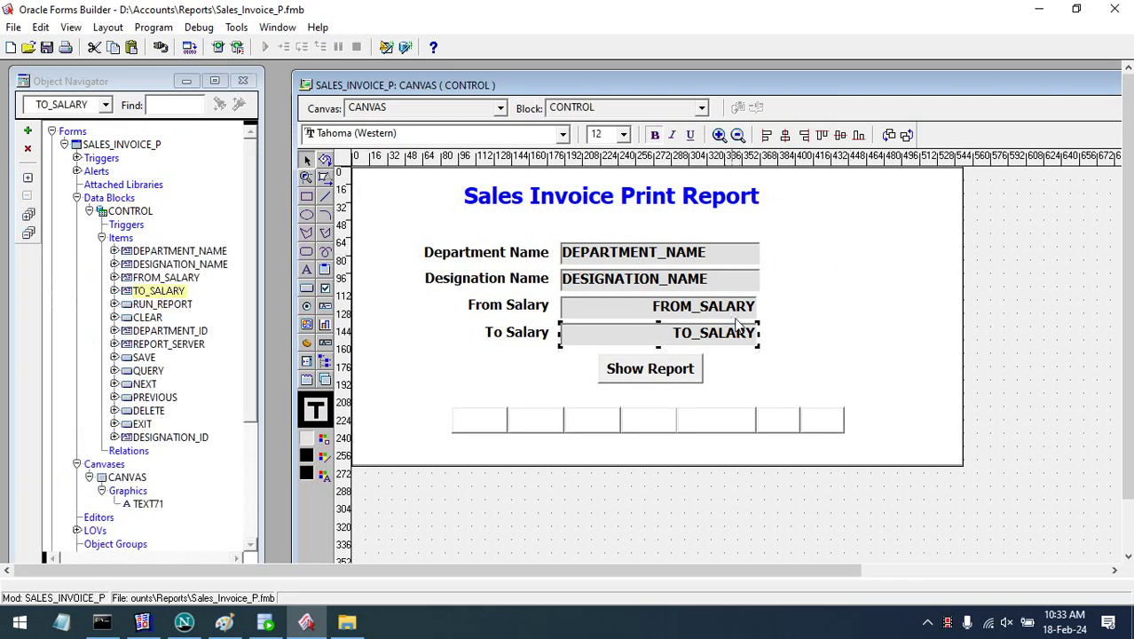
pyautogui.press('Delete')
pyautogui.click(721, 306)
pyautogui.press('Delete')
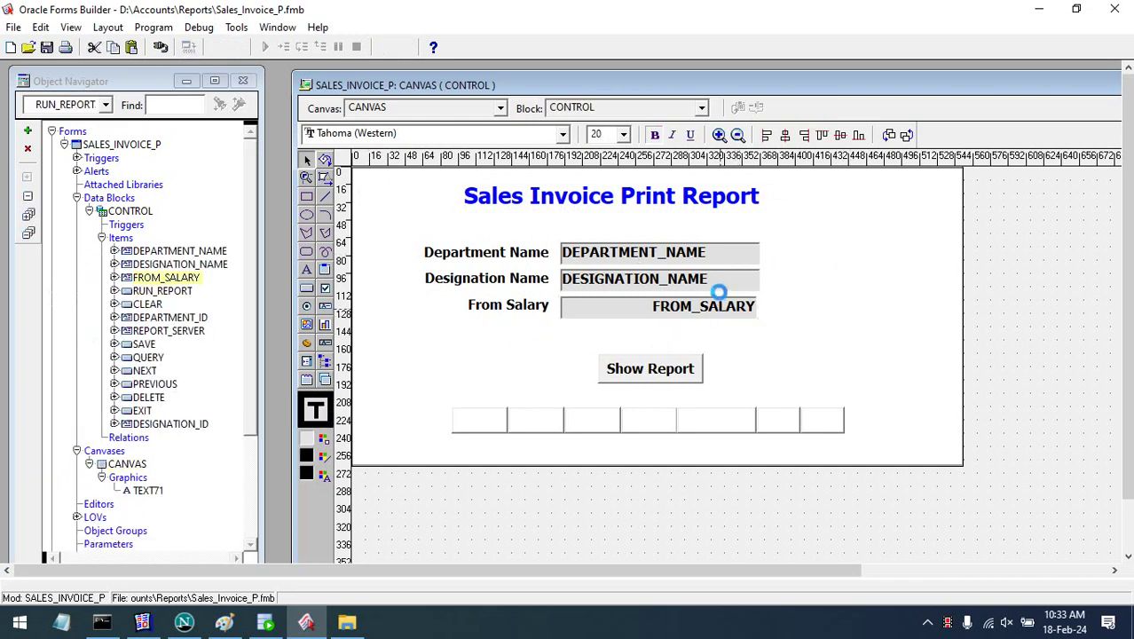
pyautogui.click(717, 280)
pyautogui.press('Delete')
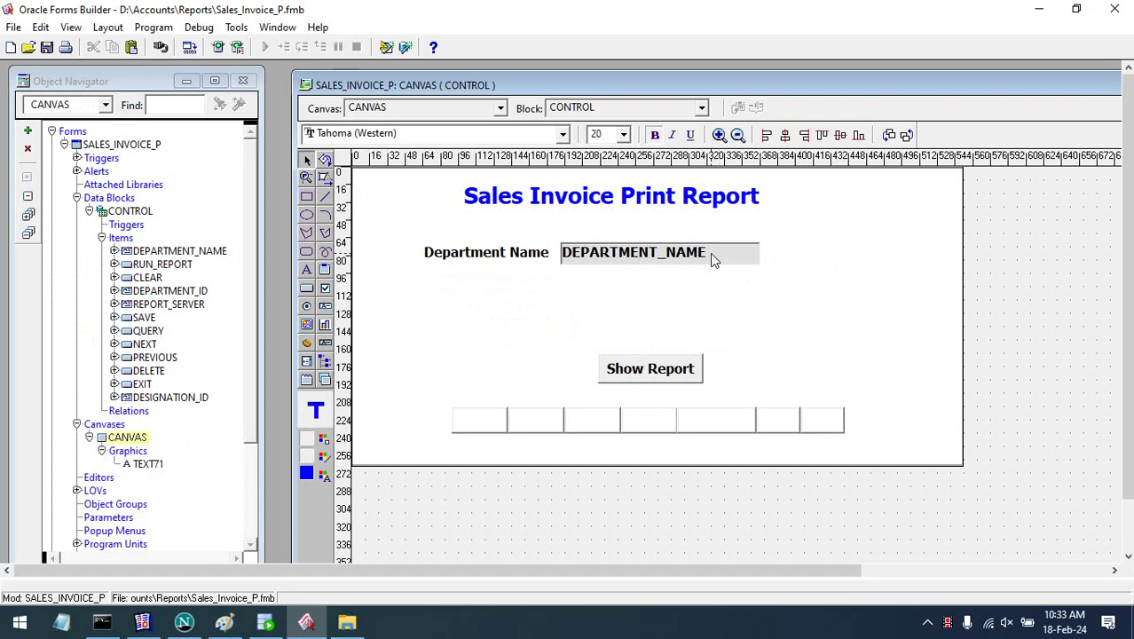
pyautogui.click(710, 253)
pyautogui.press('Delete')
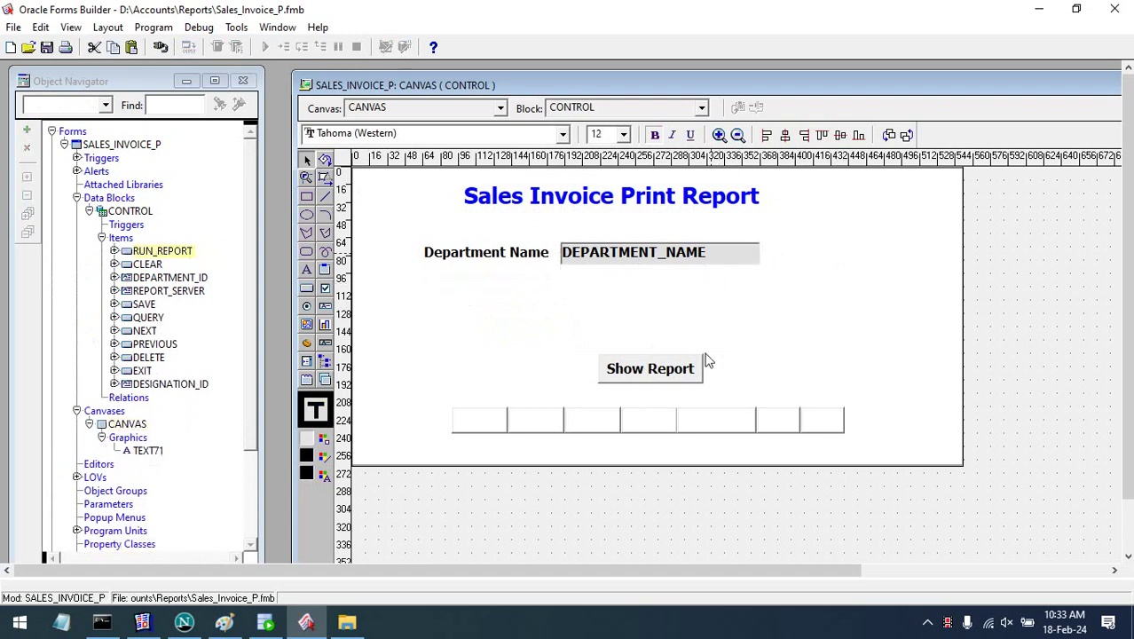
pyautogui.moveTo(676, 364); pyautogui.dragTo(640, 259)
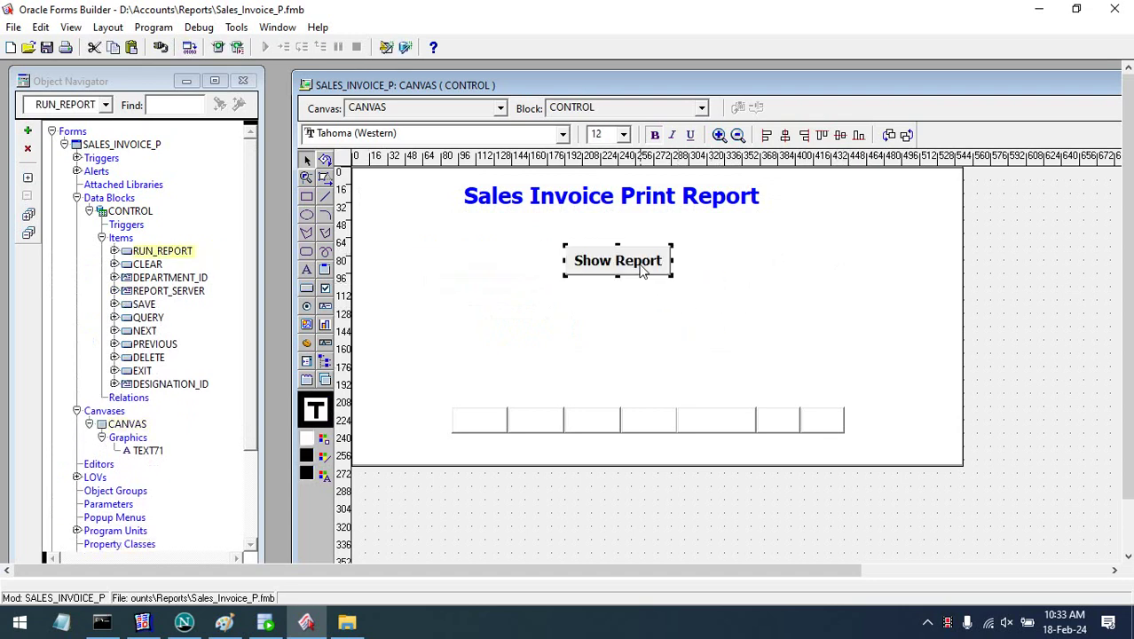
pyautogui.rightClick(638, 265)
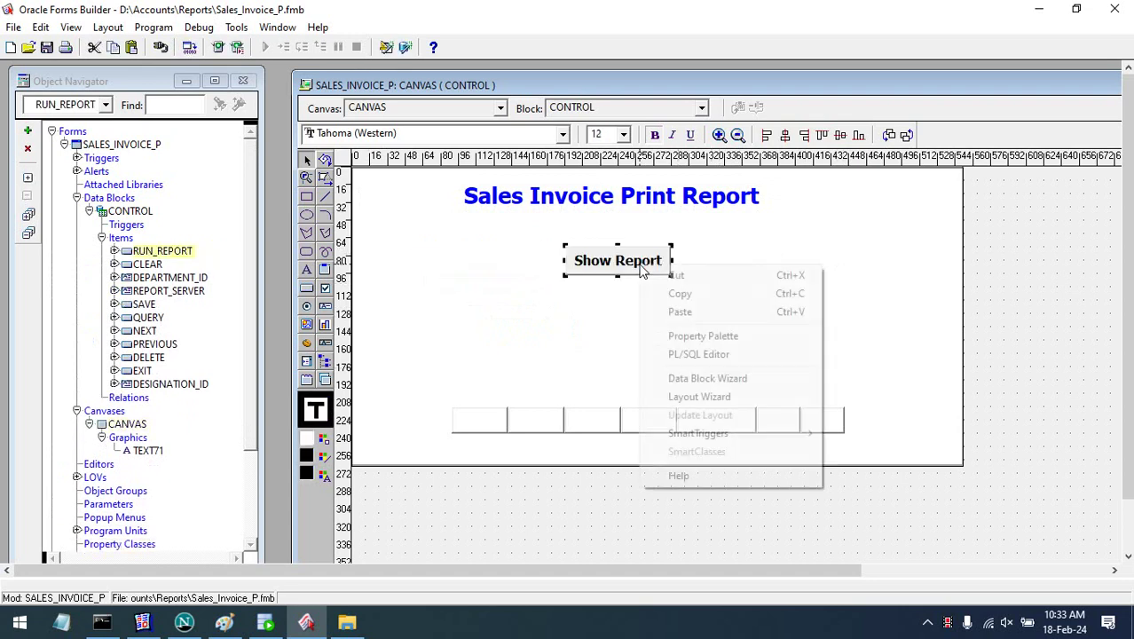
# - Open the Show Report button's PL/SQL trigger, then minimize Forms Builder to reveal the Reports folder
pyautogui.click(733, 354)
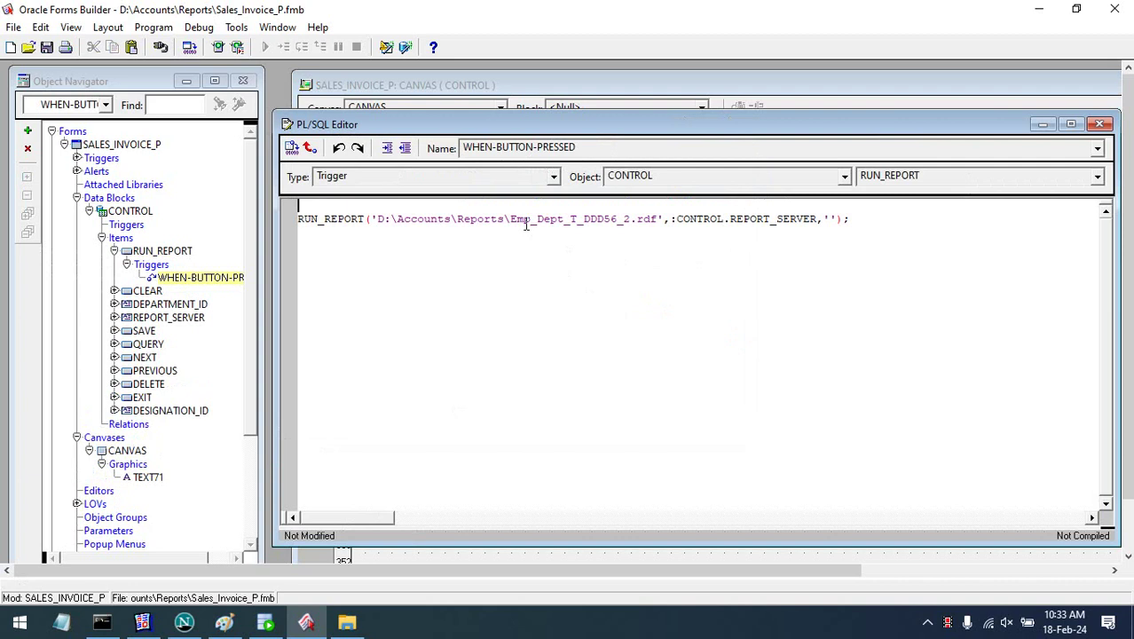
pyautogui.click(1039, 9)
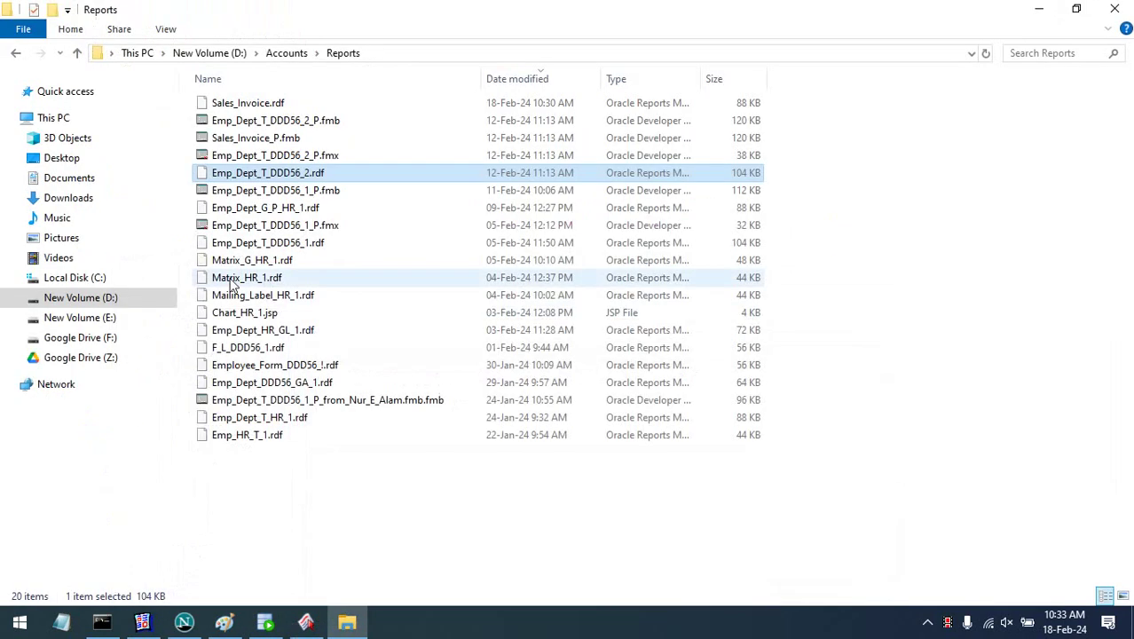
# - Copy the name 'Sales_Invoice' from the Sales_Invoice.rdf file in the Reports folder
pyautogui.click(251, 105)
pyautogui.click(250, 104)
pyautogui.hotkey('ctrl', 'c')
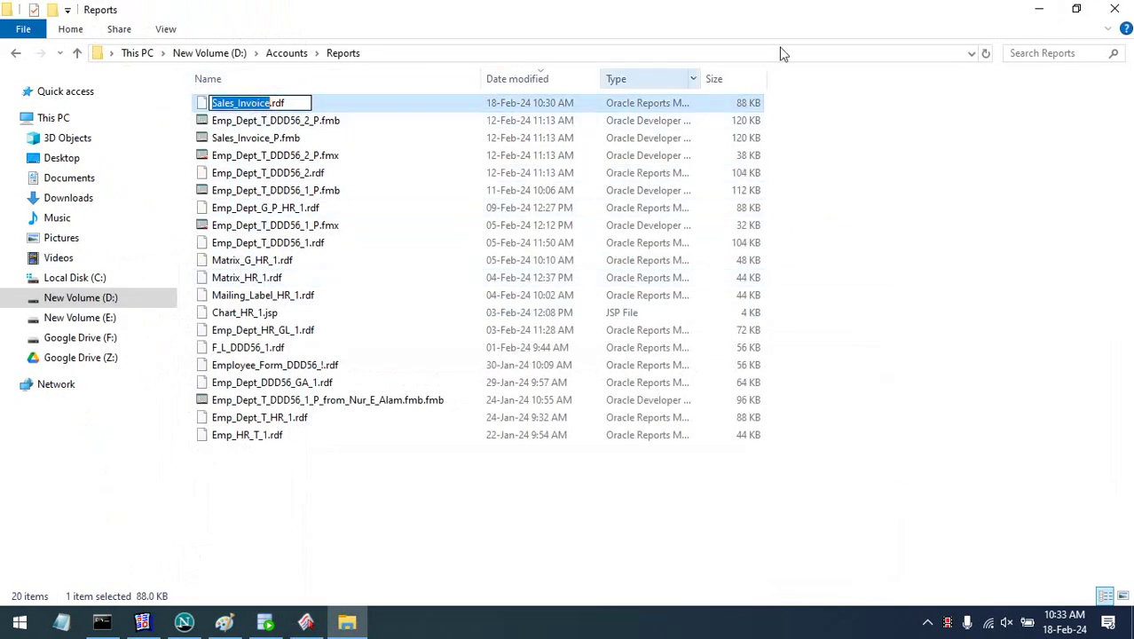
pyautogui.press('Escape')
pyautogui.click(732, 56)
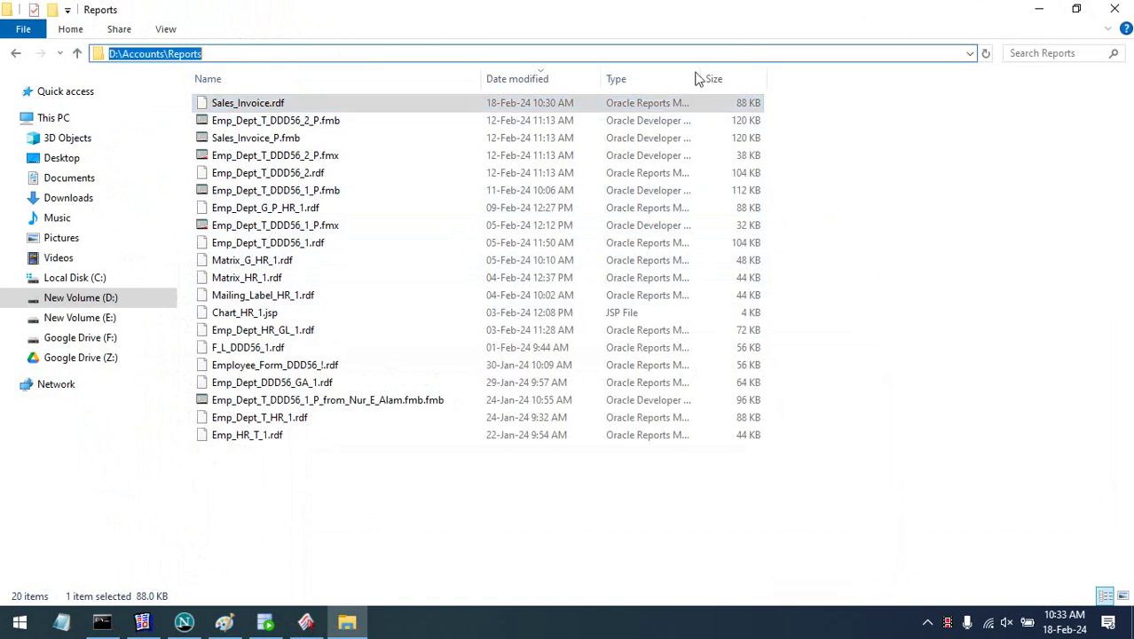
pyautogui.click(219, 107)
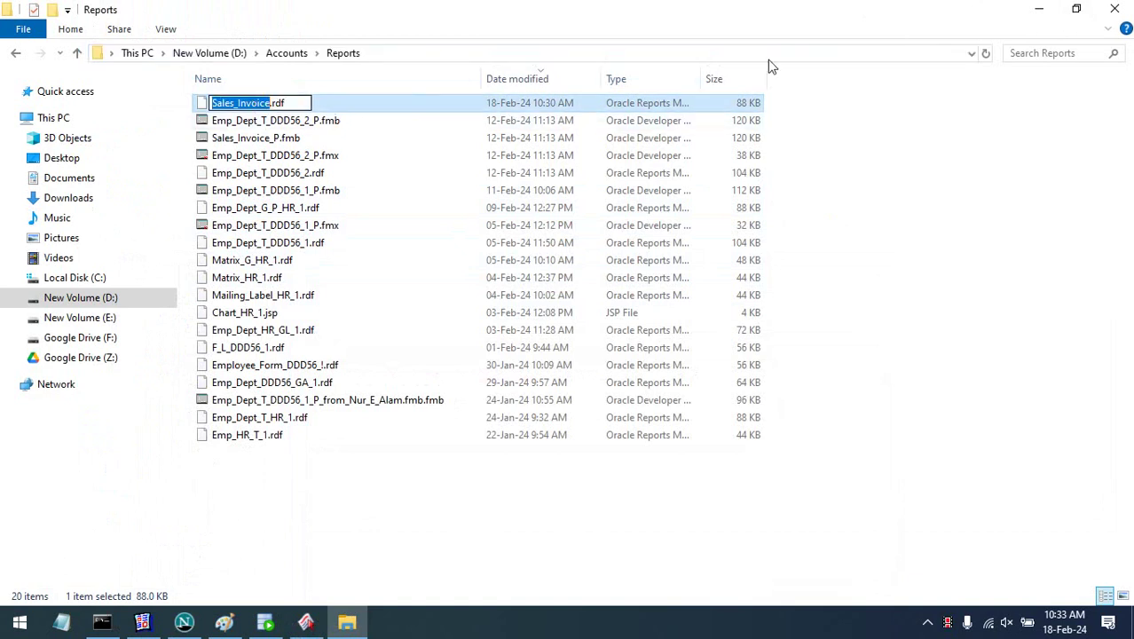
pyautogui.click(362, 610)
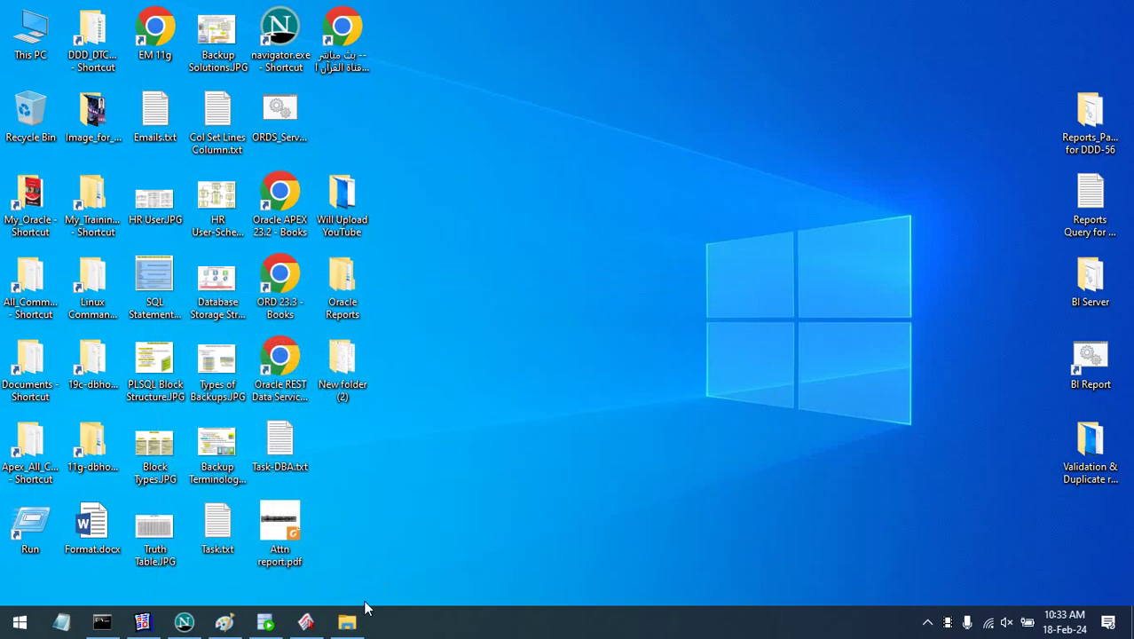
# - Replace Emp_Dept_T_DDD56_2 with Sales_Invoice in the trigger's RUN_REPORT path
pyautogui.click(305, 621)
pyautogui.doubleClick(566, 219)
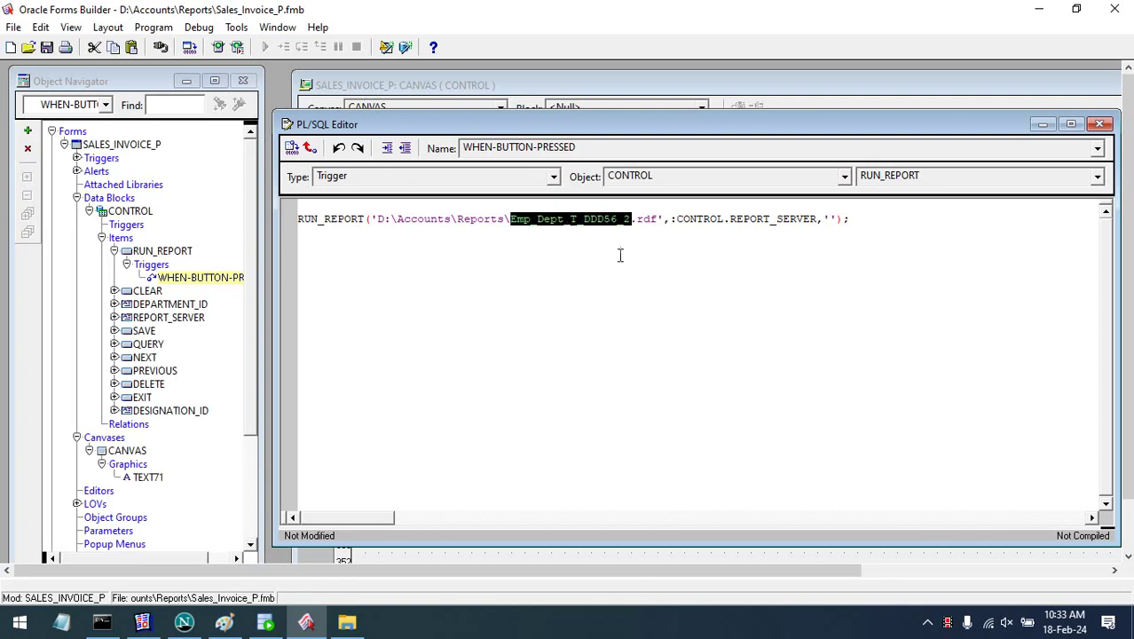
pyautogui.hotkey('ctrl', 'v')
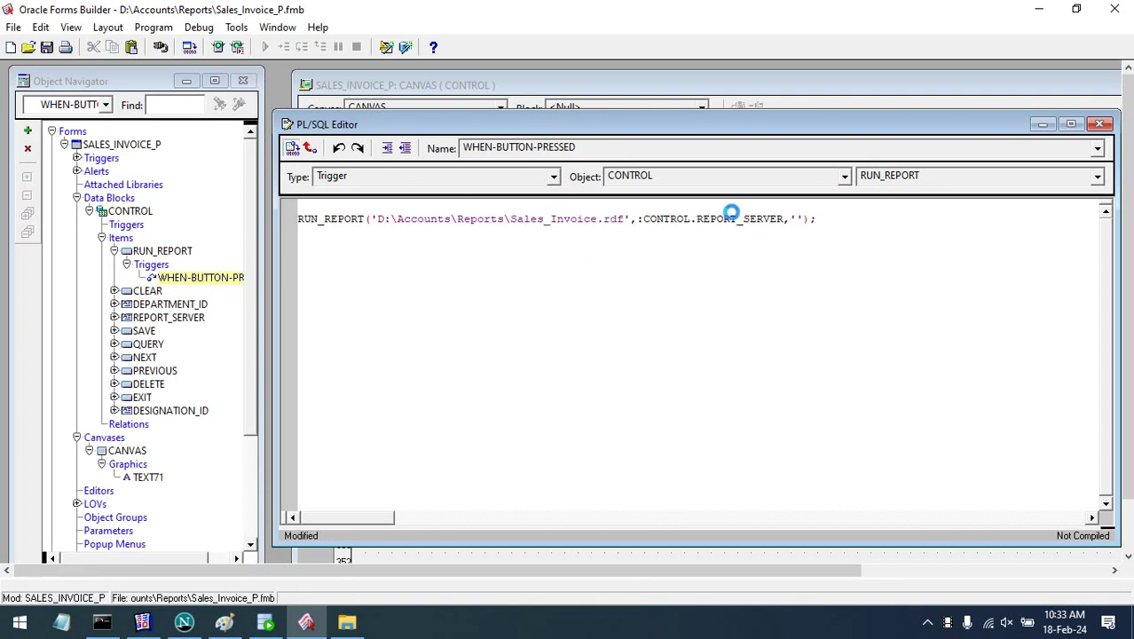
# - Refresh the desktop and start a new Forms Builder session from the Start menu
pyautogui.click(1038, 8)
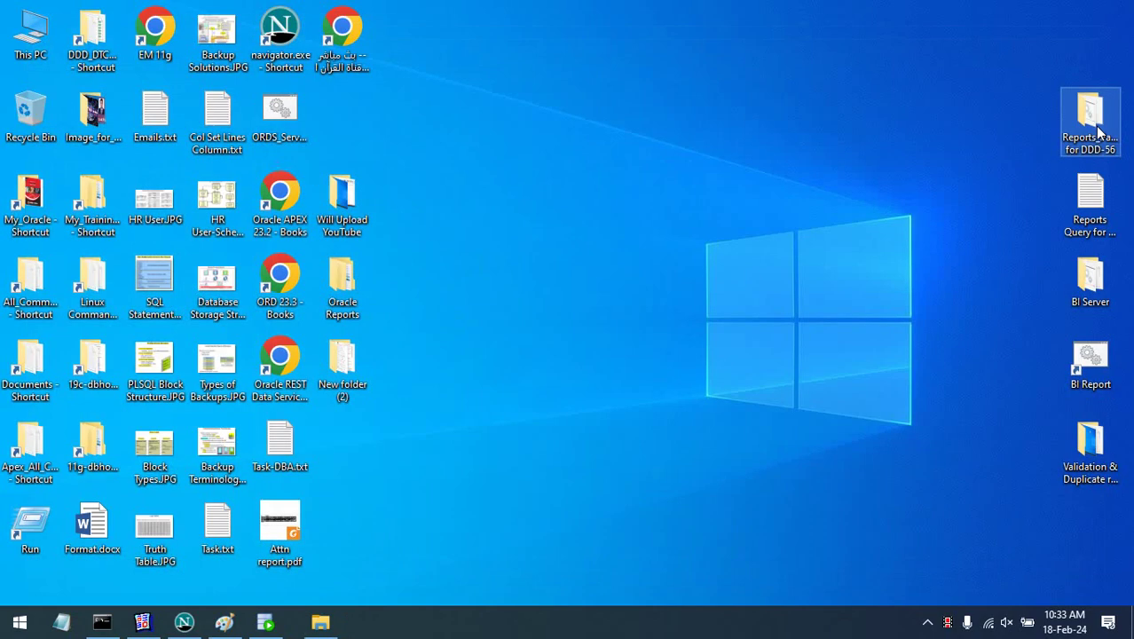
pyautogui.rightClick(619, 213)
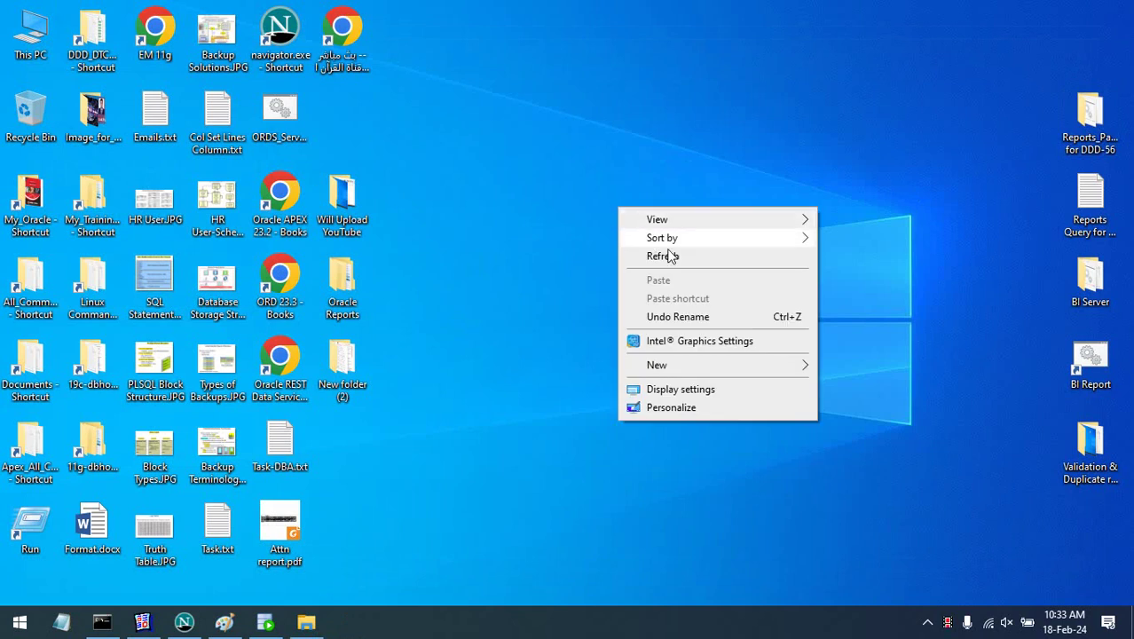
pyautogui.click(671, 254)
pyautogui.press('super')
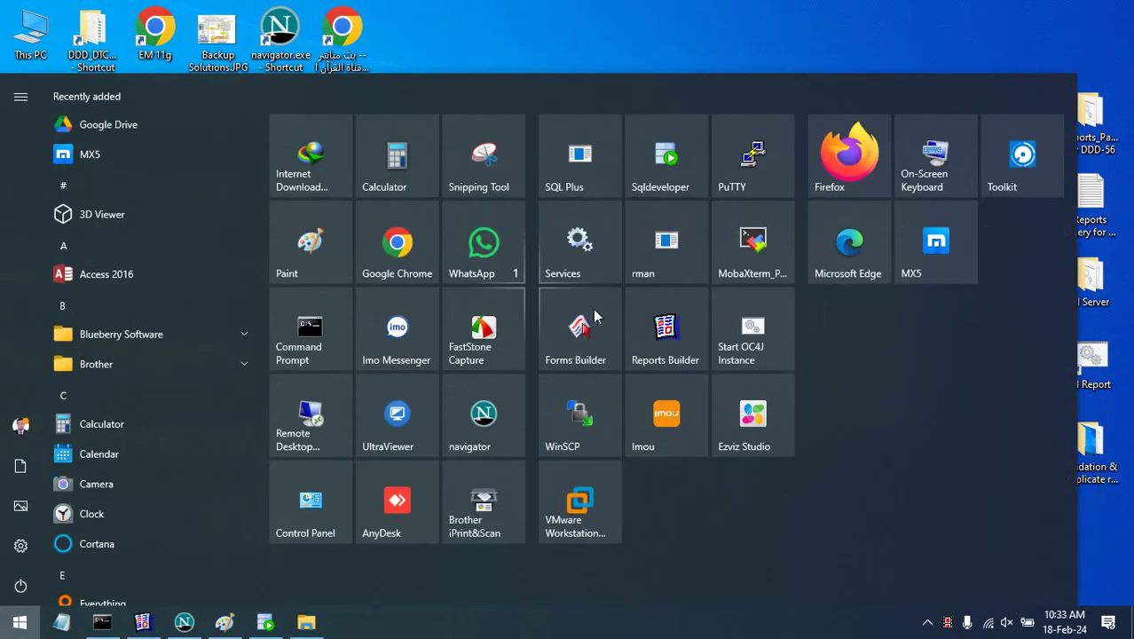
pyautogui.click(614, 330)
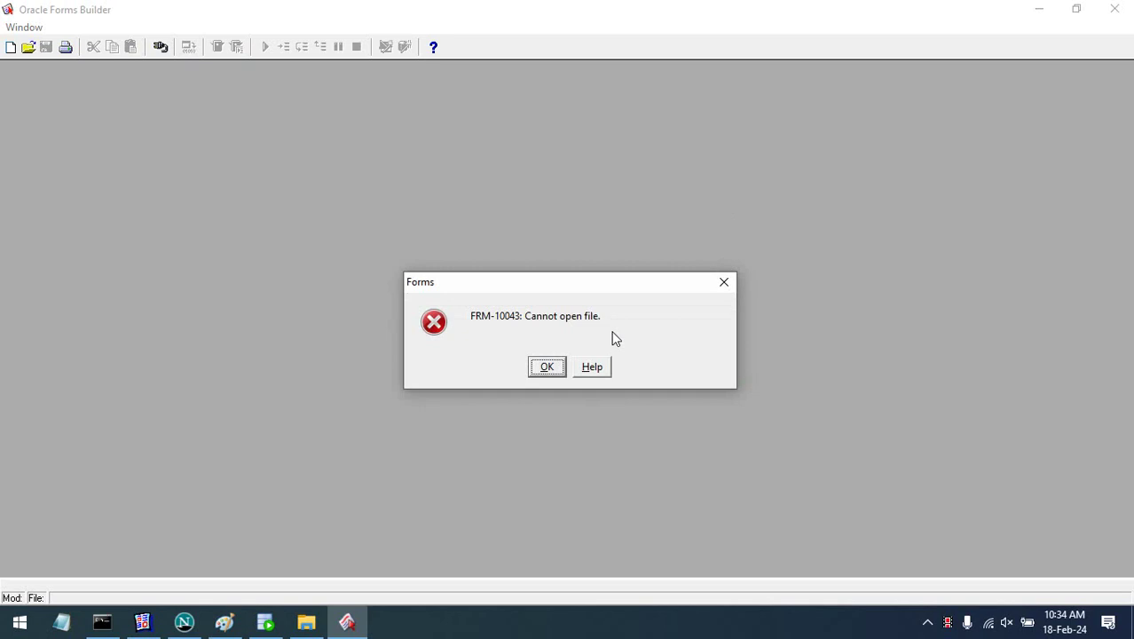
# - Dismiss the startup error and library prompt, then open Sales_Invoice_P.fmb from the Reports folder
pyautogui.click(555, 369)
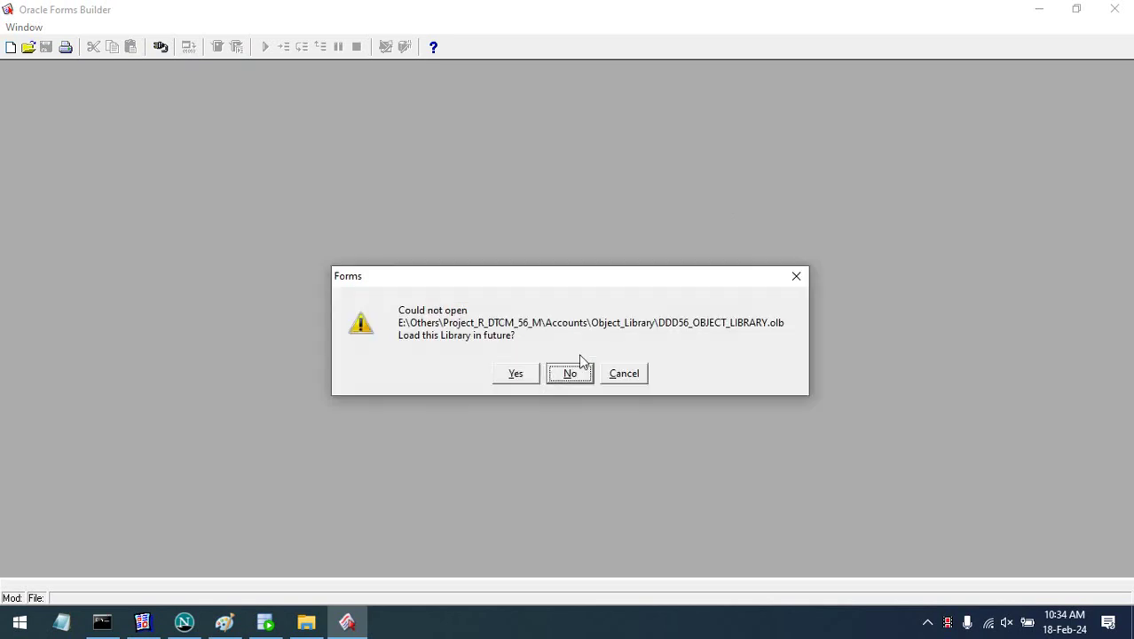
pyautogui.click(536, 380)
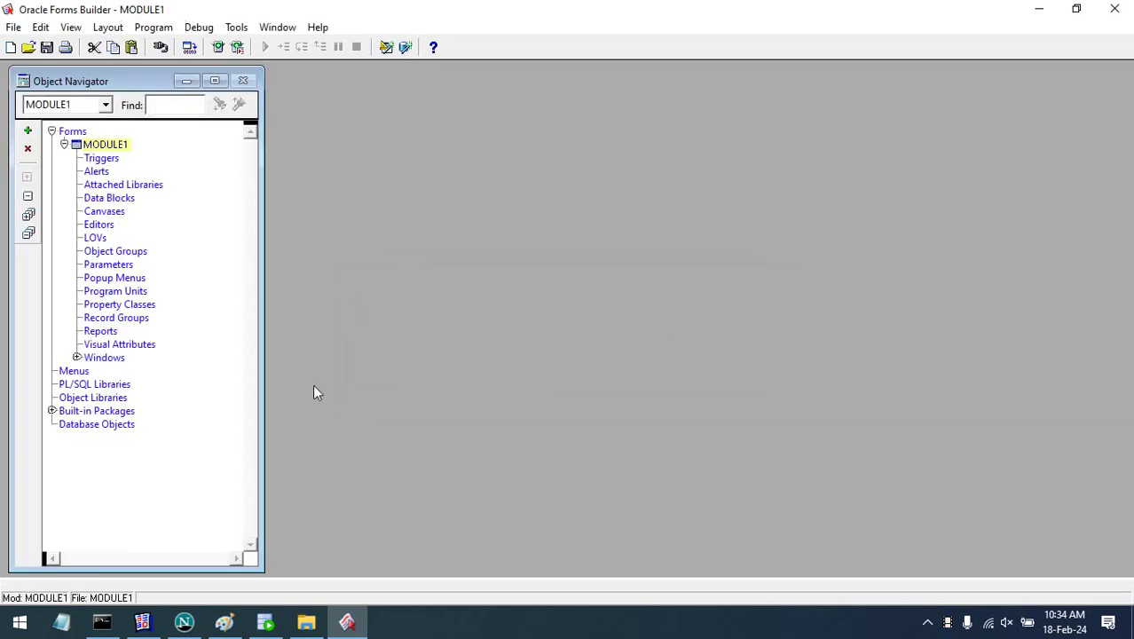
pyautogui.click(30, 48)
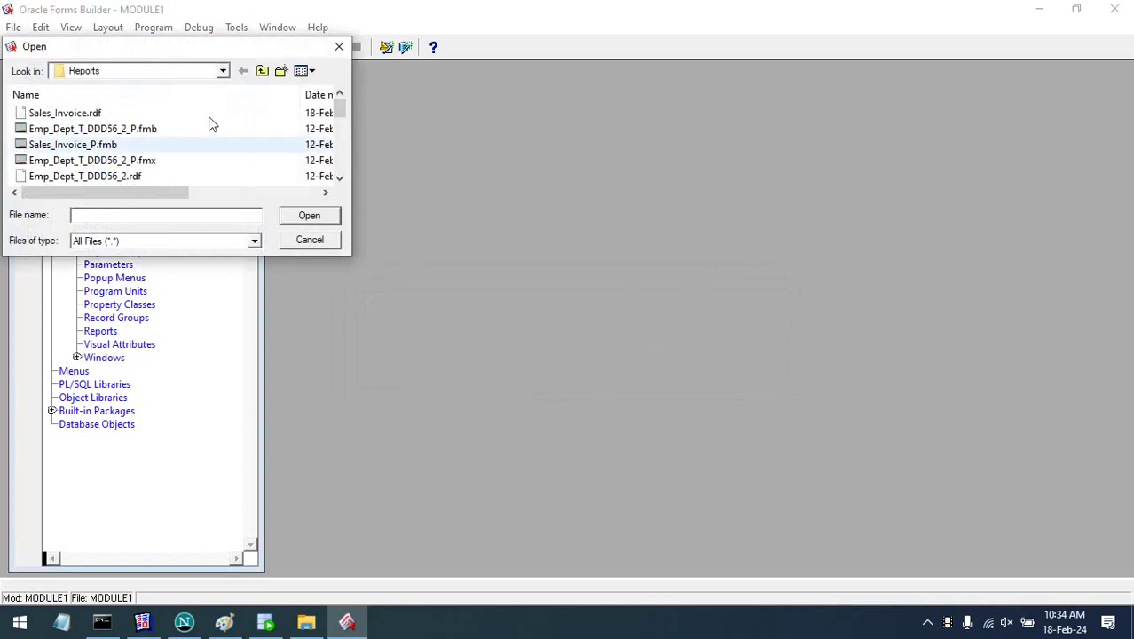
pyautogui.click(205, 101)
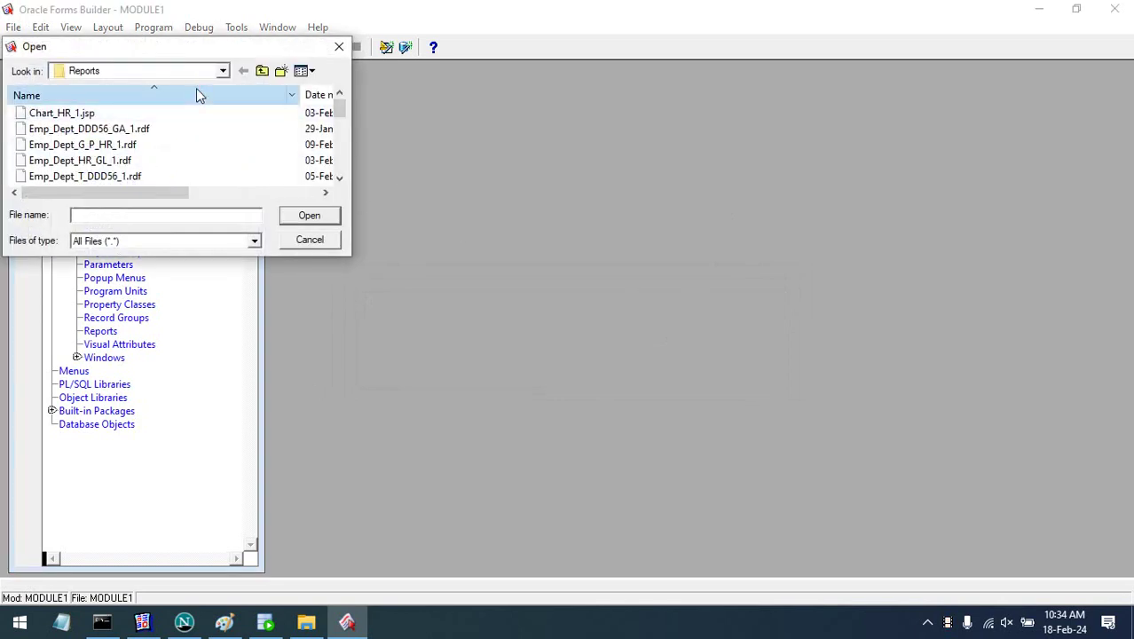
pyautogui.click(196, 89)
pyautogui.click(199, 111)
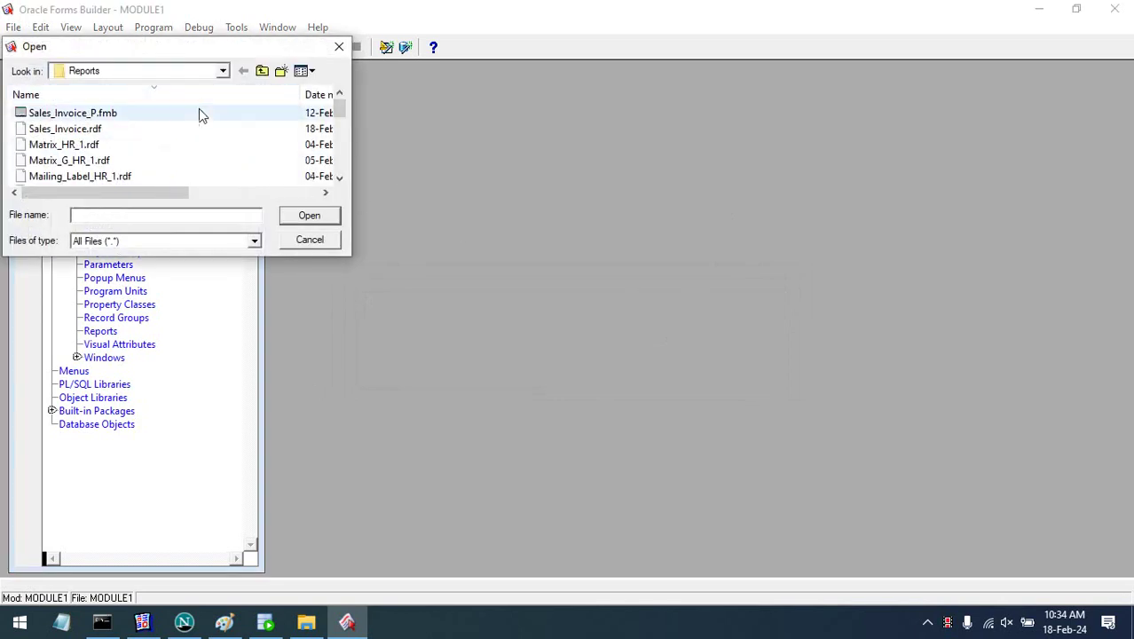
pyautogui.click(328, 216)
# - Log in to the ns1db19c database with the account's user name and password
pyautogui.click(160, 48)
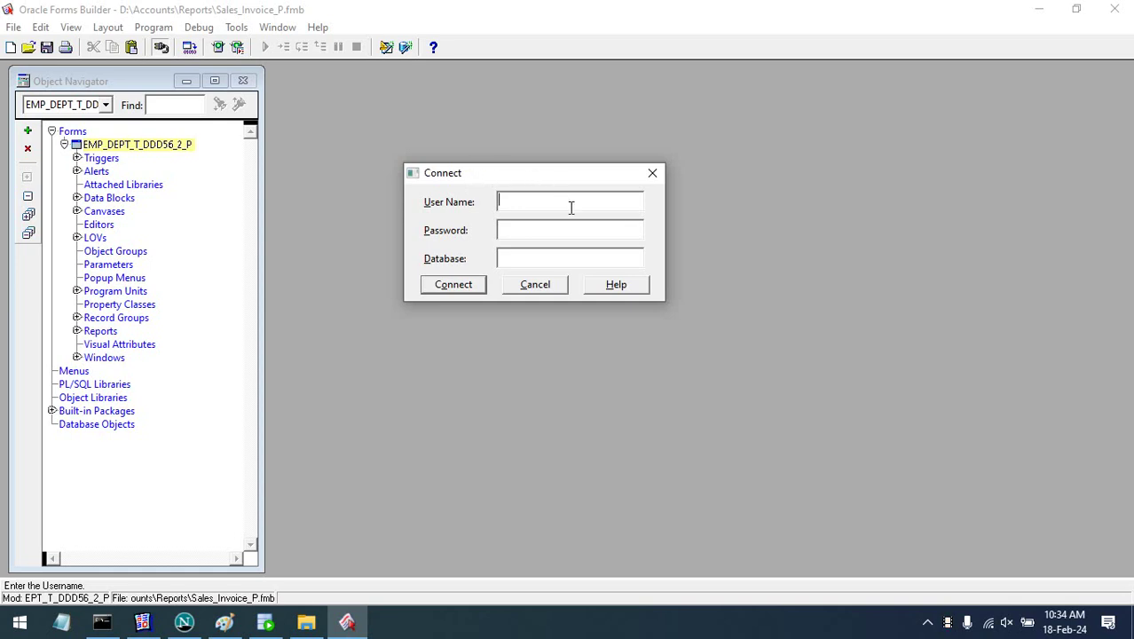
pyautogui.write('ddd55')
pyautogui.press('BackSpace')
pyautogui.write('6/123')
pyautogui.write('@ns1db19c')
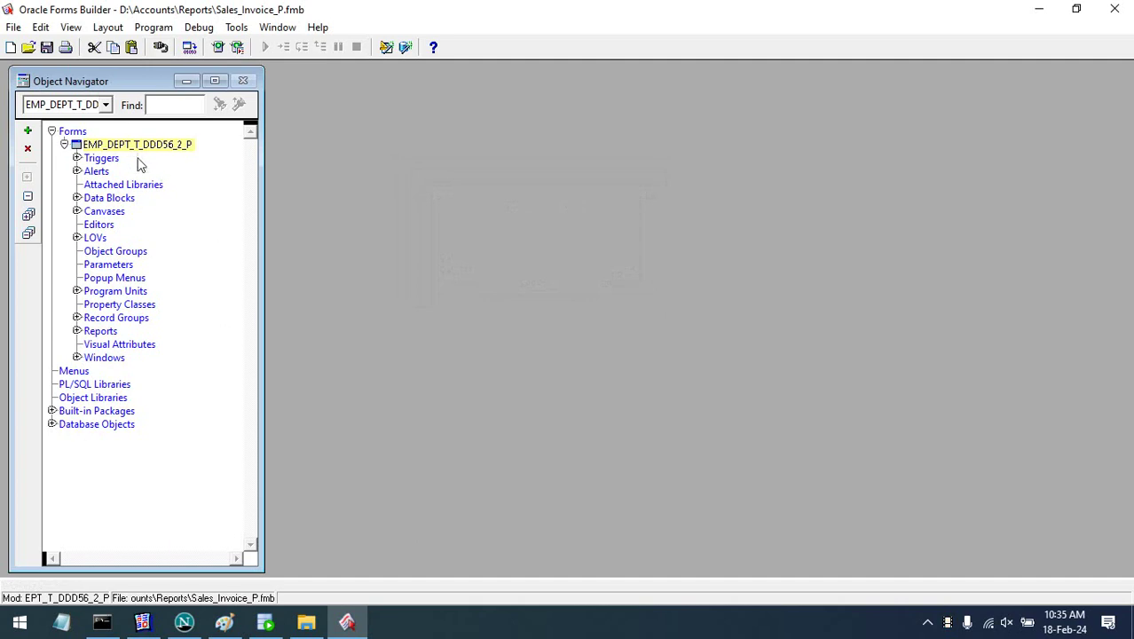
# - Copy the name Sales_Invoice_P from the Open dialog's file name box, then cancel the dialog
pyautogui.click(30, 48)
pyautogui.click(198, 214)
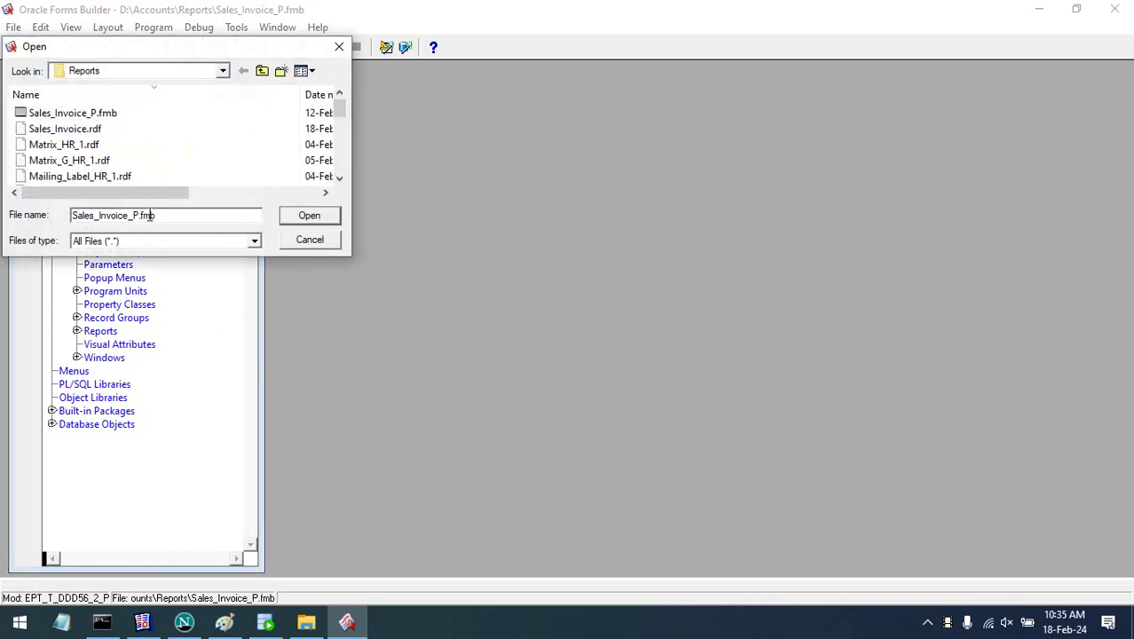
pyautogui.moveTo(140, 214); pyautogui.dragTo(26, 214)
pyautogui.hotkey('ctrl', 'c')
pyautogui.click(309, 240)
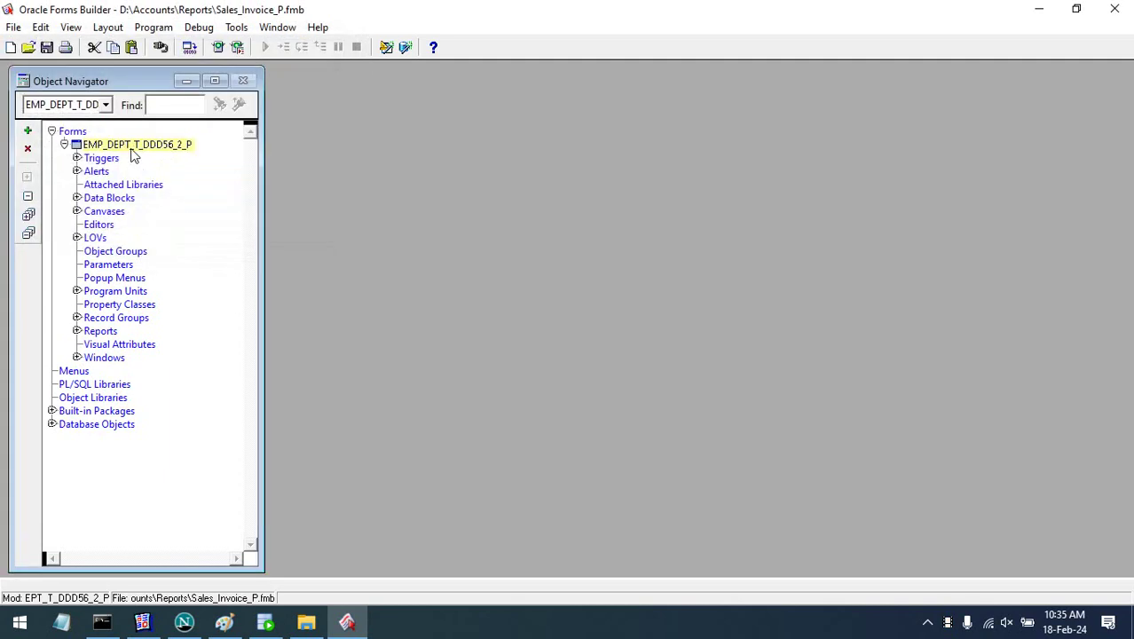
# - Rename the form module to SALES_INVOICE_P and save it
pyautogui.click(133, 147)
pyautogui.hotkey('ctrl', 'v')
pyautogui.press('Return')
pyautogui.click(120, 185)
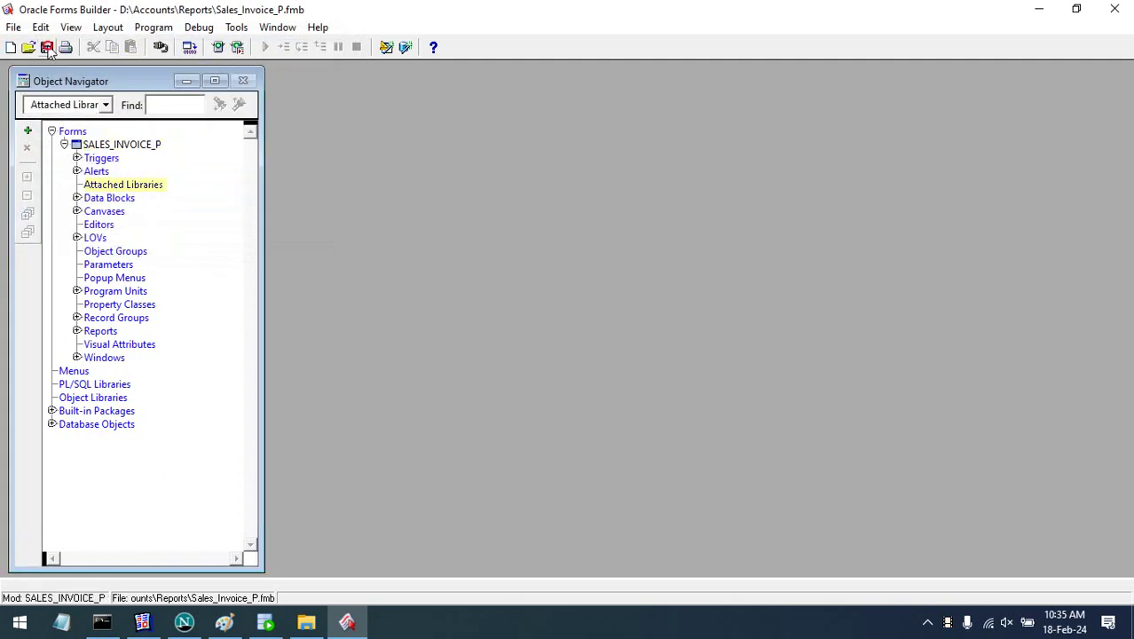
pyautogui.click(46, 47)
pyautogui.click(76, 197)
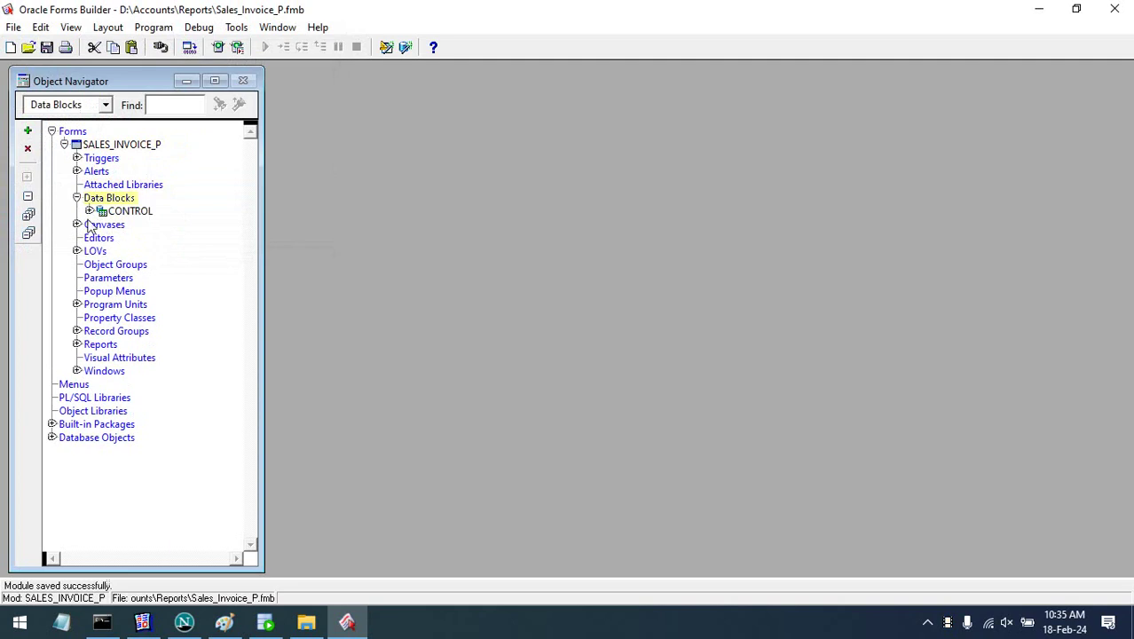
# - Open CANVAS in the layout editor and delete the four input fields with their labels
pyautogui.click(89, 211)
pyautogui.click(76, 264)
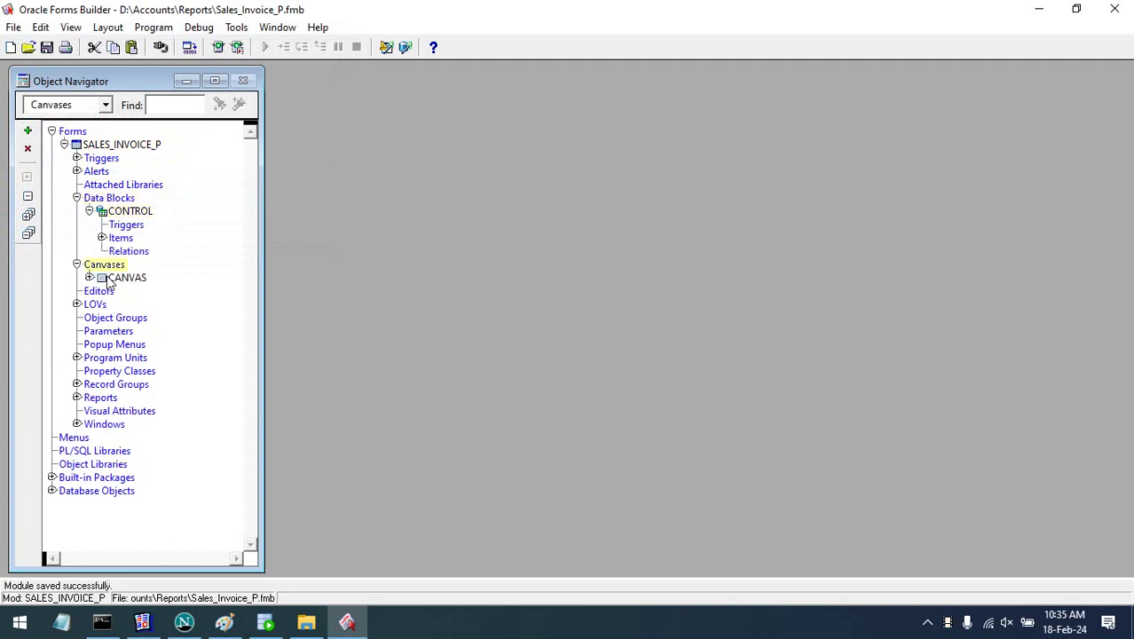
pyautogui.doubleClick(103, 278)
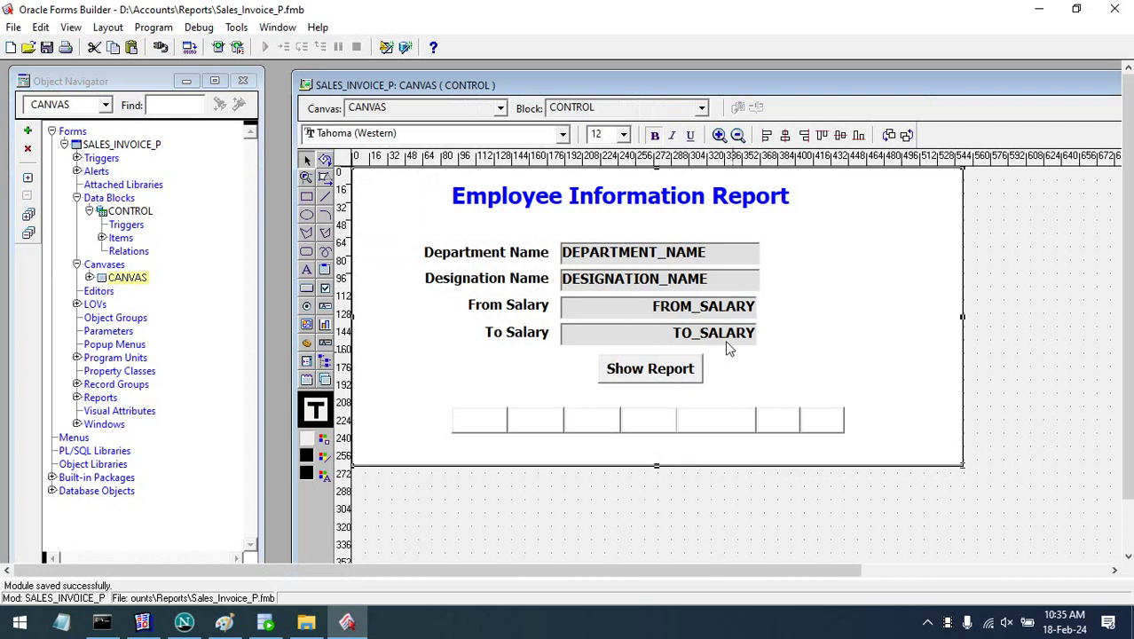
pyautogui.click(725, 340)
pyautogui.click(991, 350)
pyautogui.moveTo(1014, 351); pyautogui.dragTo(421, 220)
pyautogui.press('Delete')
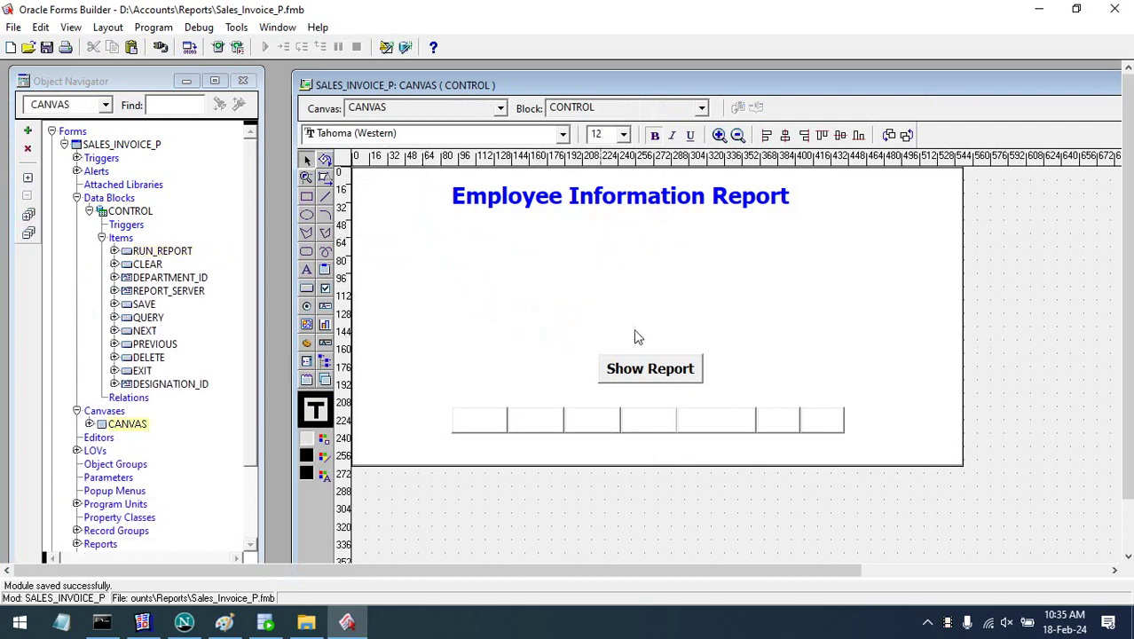
# - Move the RUN_REPORT button higher and change its label from 'Show Report' to 'Print Report'
pyautogui.moveTo(661, 375); pyautogui.dragTo(645, 295)
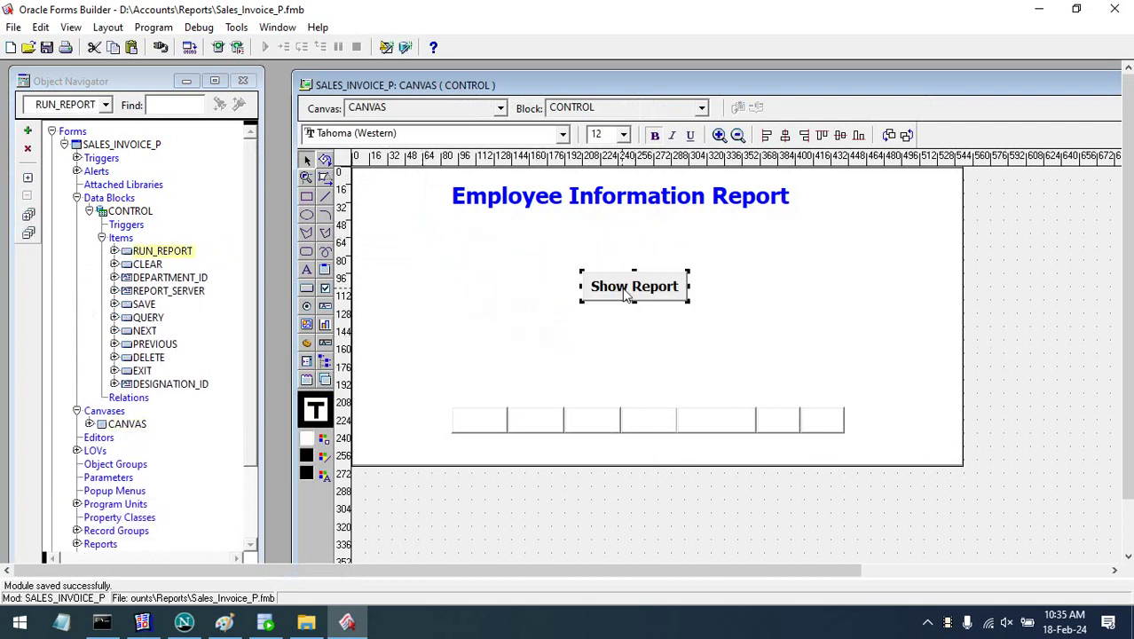
pyautogui.doubleClick(635, 289)
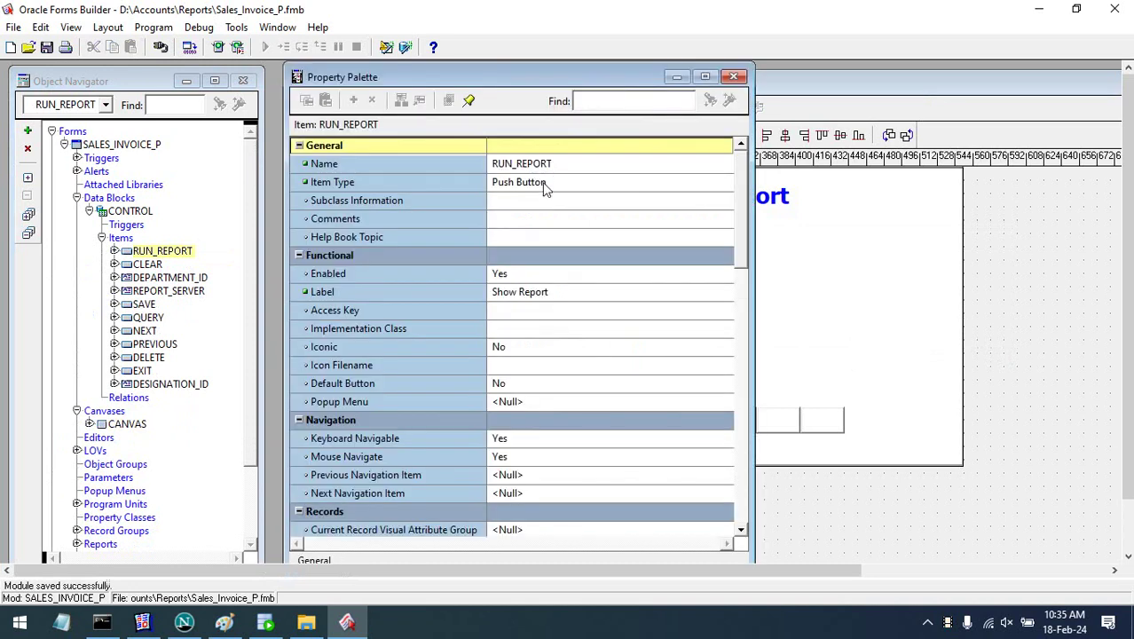
pyautogui.click(552, 168)
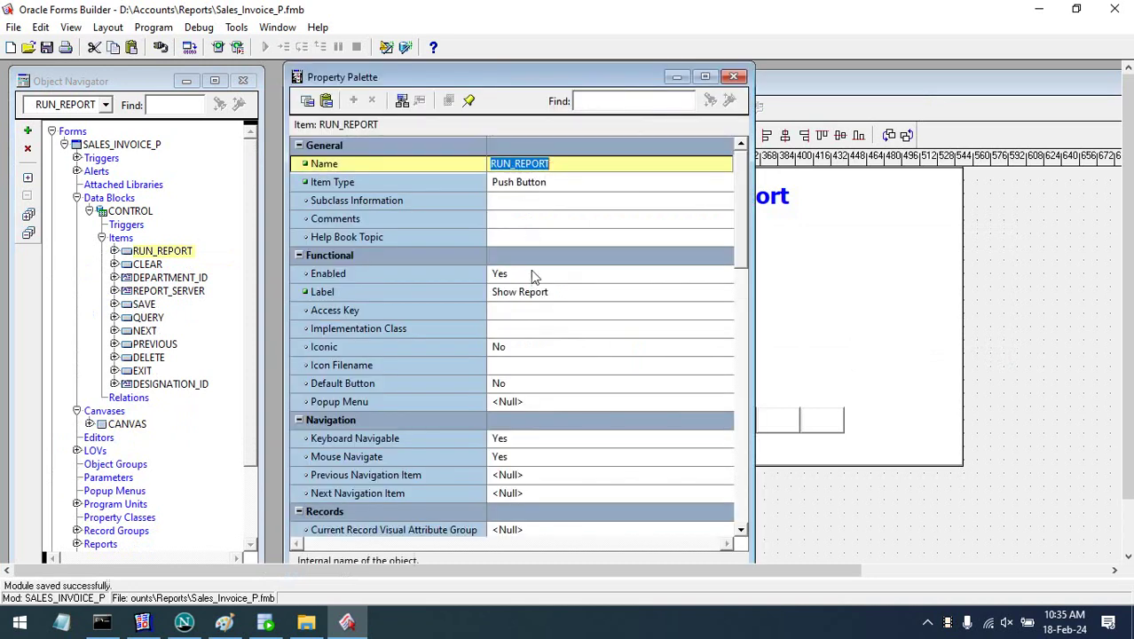
pyautogui.click(514, 293)
pyautogui.click(514, 296)
pyautogui.hotkey('shift', 'Home')
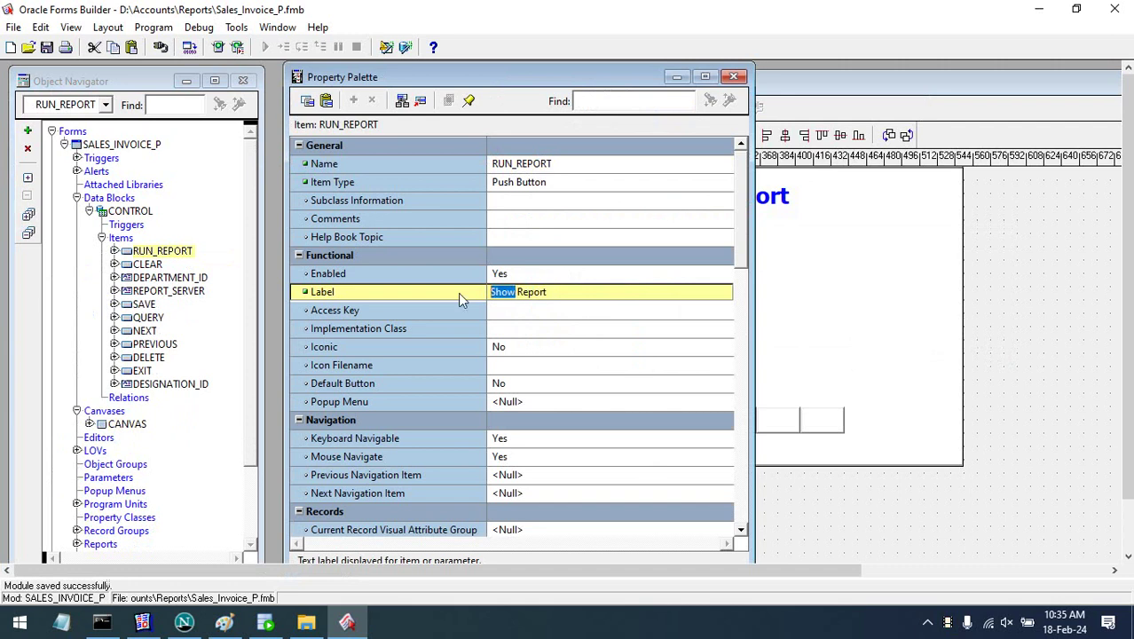
pyautogui.write('Print')
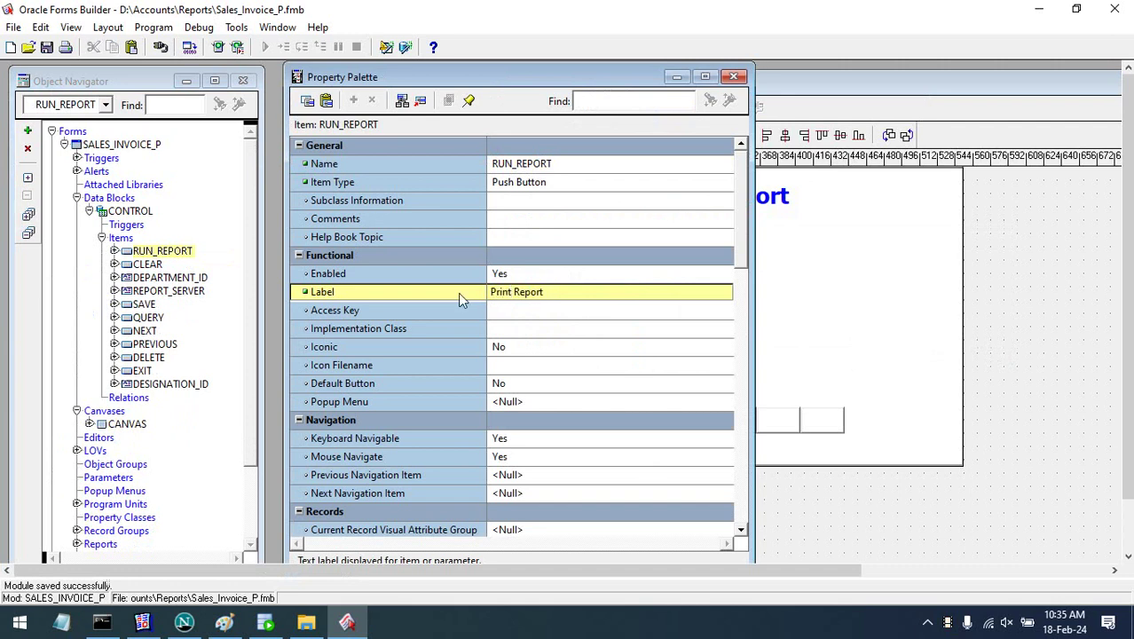
pyautogui.click(572, 347)
pyautogui.click(733, 76)
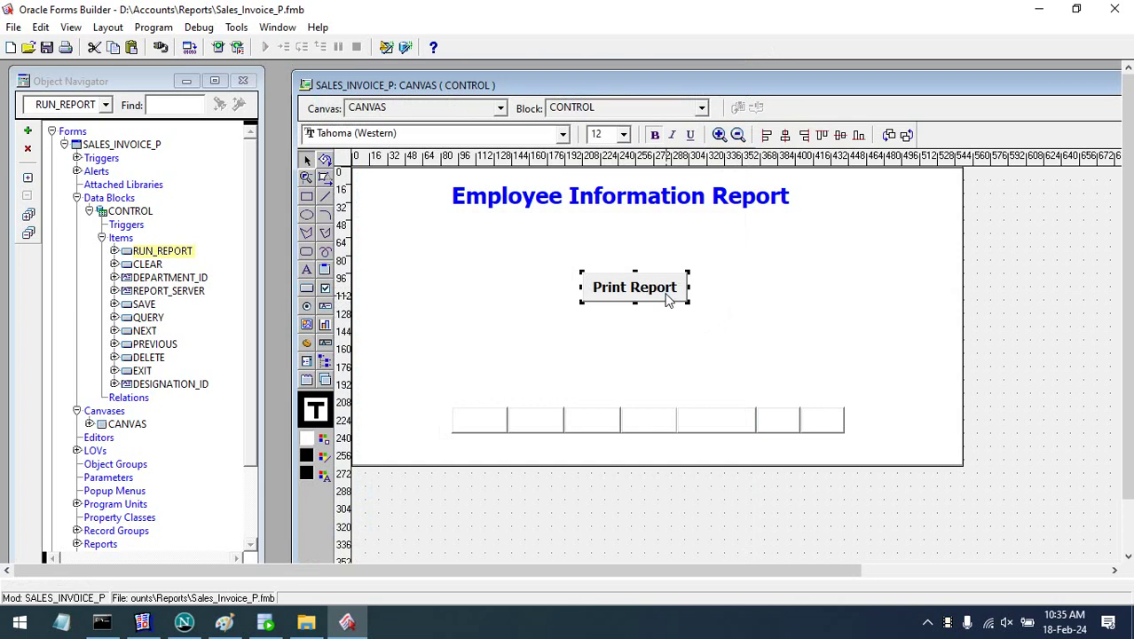
pyautogui.rightClick(667, 299)
# - Open the button's trigger code and copy the Sales_Invoice report name from the Reports folder
pyautogui.click(736, 386)
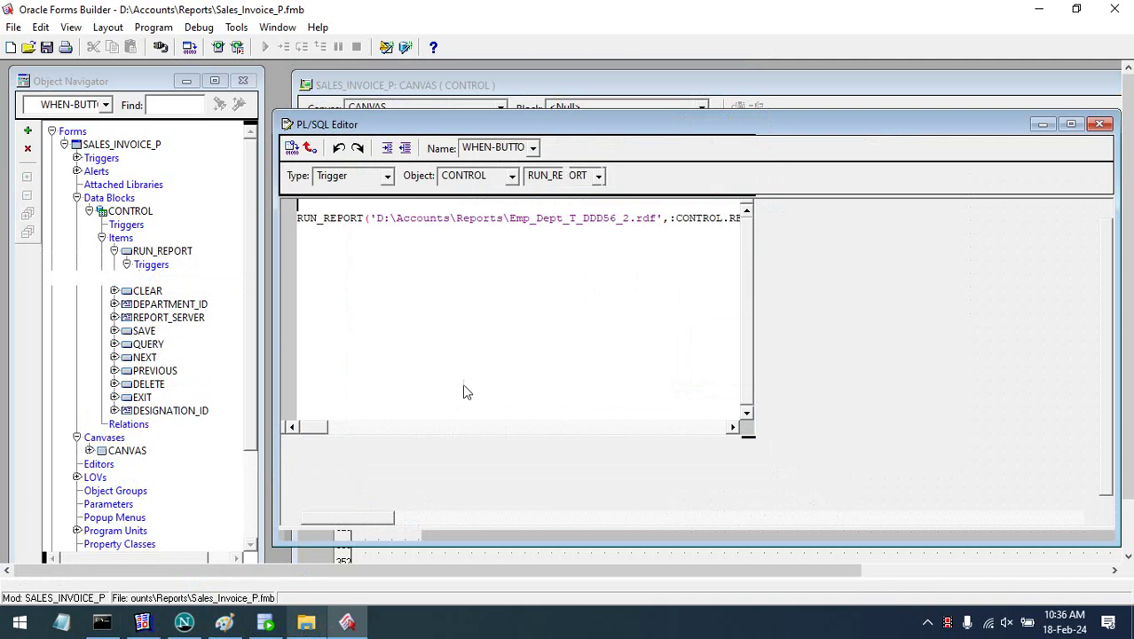
pyautogui.hotkey('alt', 'Tab')
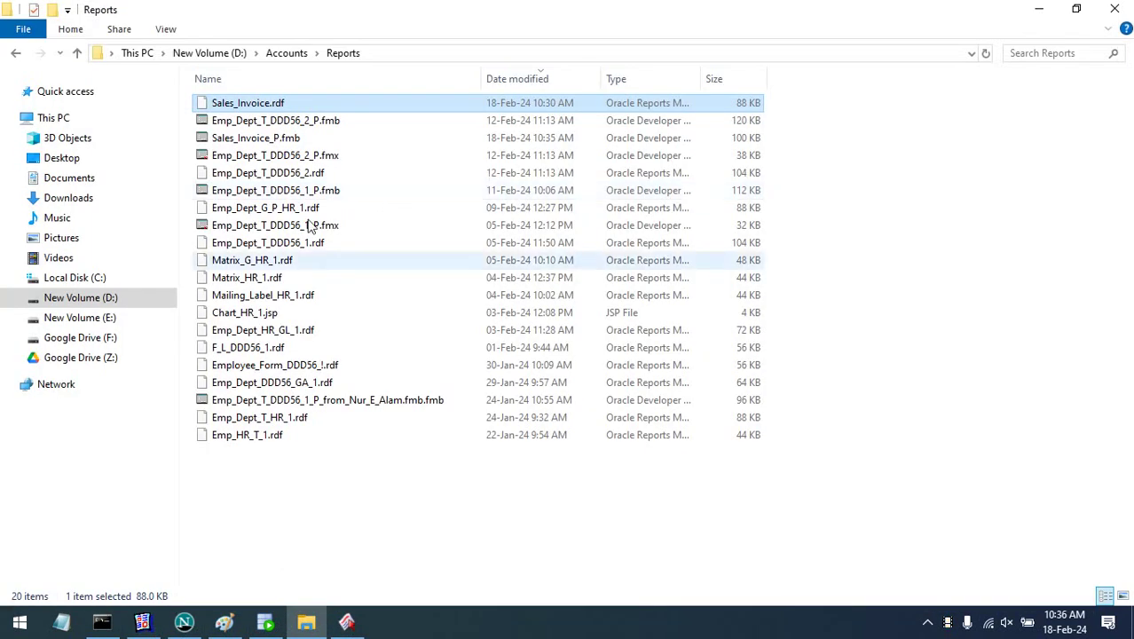
pyautogui.click(260, 107)
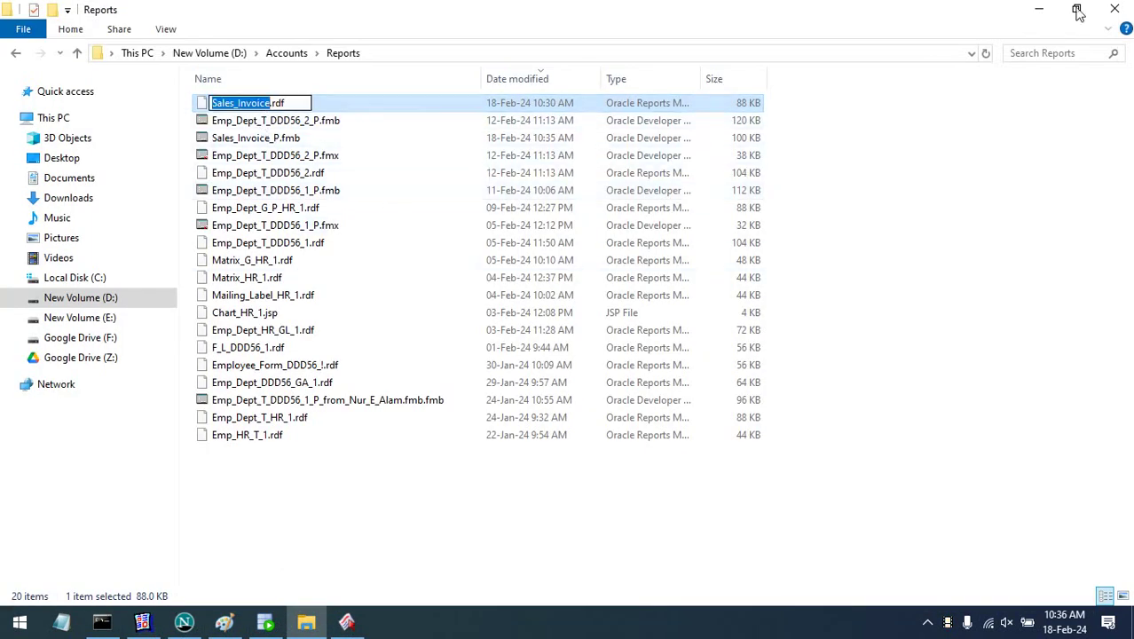
pyautogui.click(1036, 8)
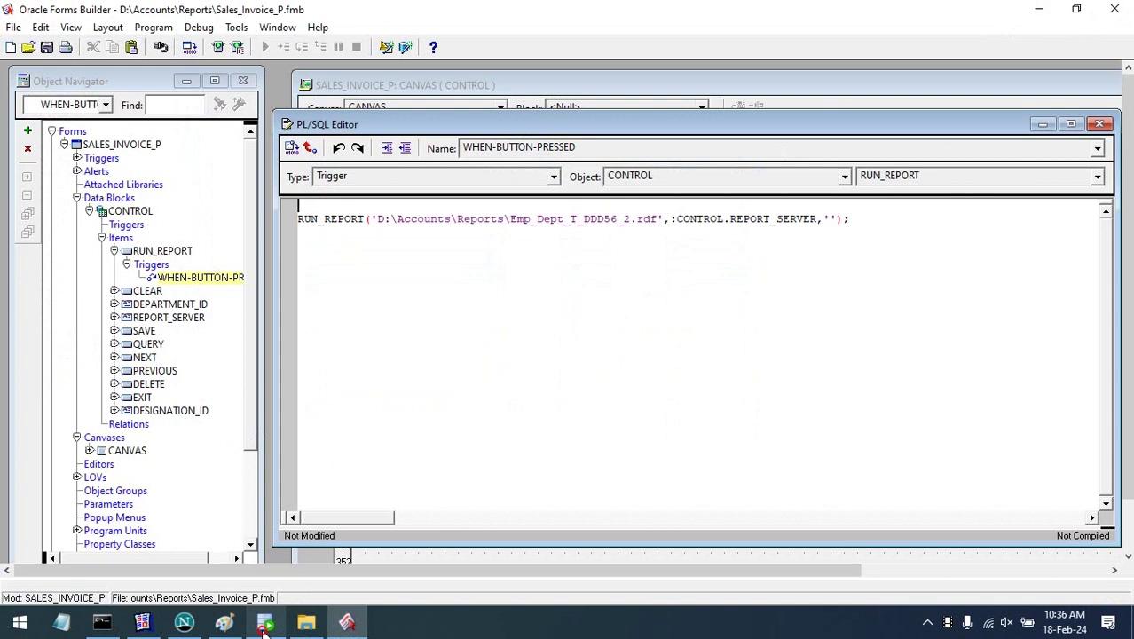
# - Close SQL Developer without saving, and replace Emp_Dept_T_DDD56_2 with Sales_Invoice in the report path
pyautogui.click(265, 626)
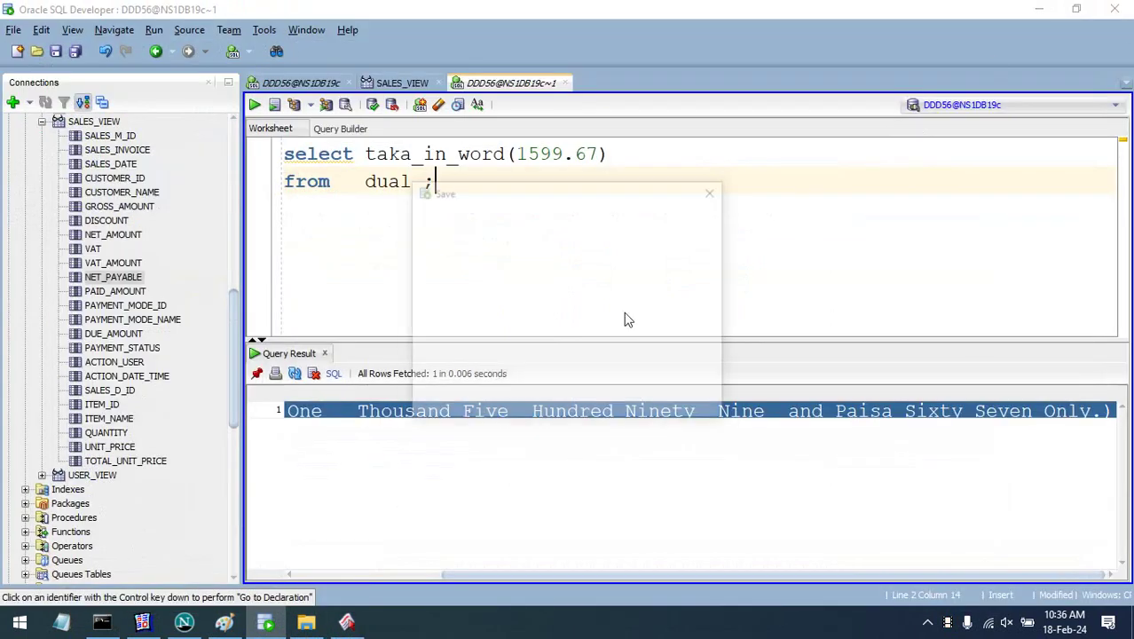
pyautogui.click(652, 380)
pyautogui.click(607, 405)
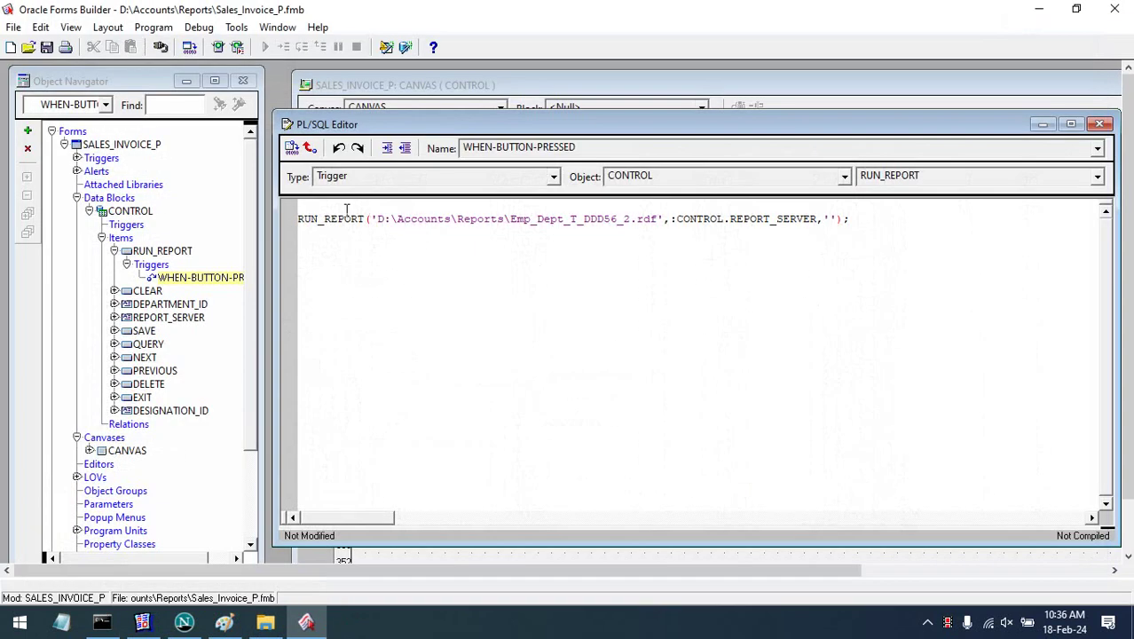
pyautogui.moveTo(625, 220); pyautogui.dragTo(510, 219)
pyautogui.hotkey('ctrl', 'v')
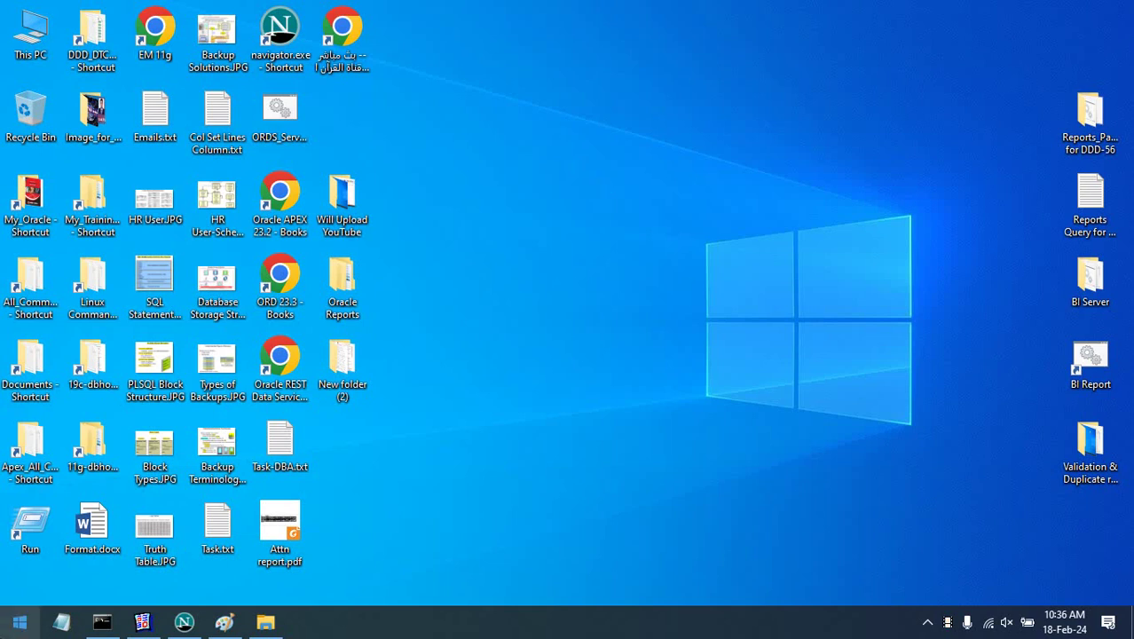
# - Relaunch Forms Builder from the Start menu
pyautogui.click(20, 622)
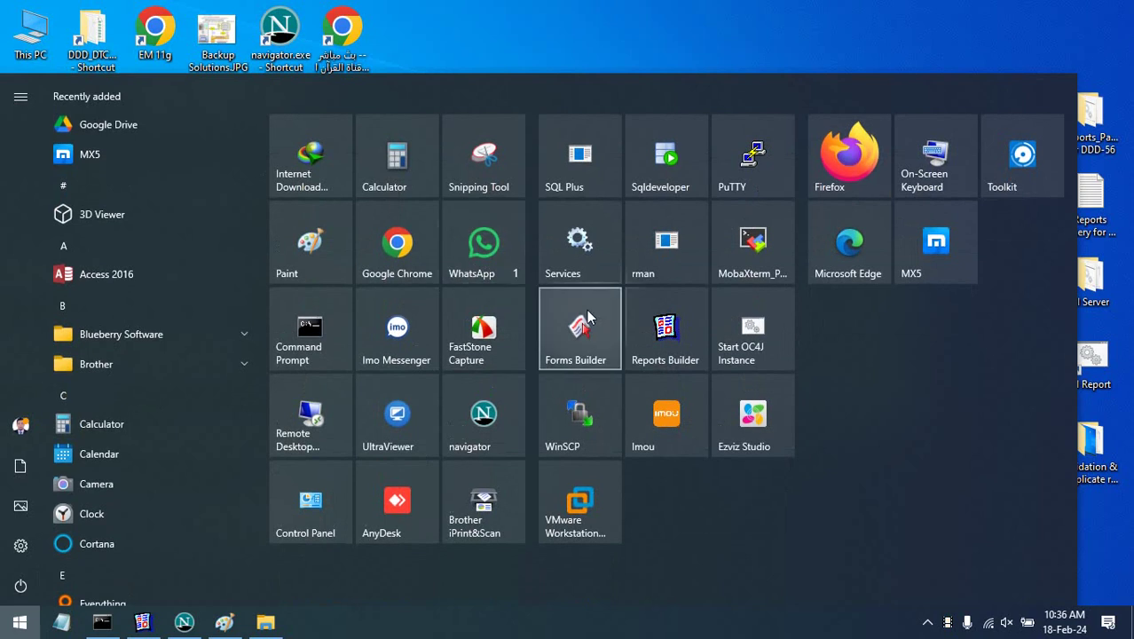
pyautogui.click(592, 317)
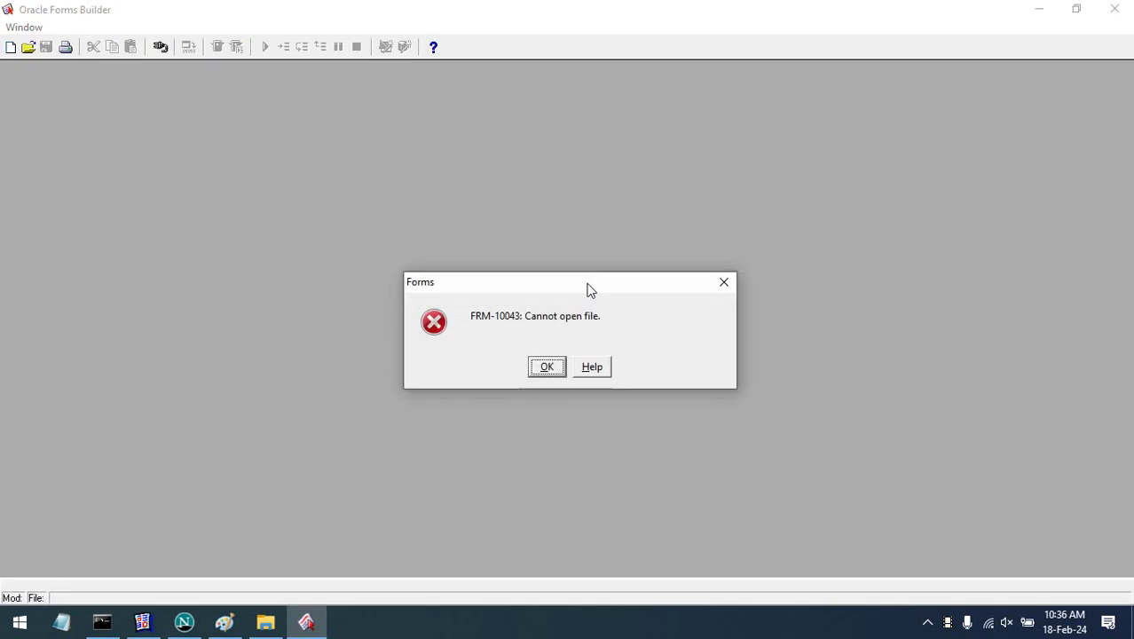
# - Dismiss the missing-file and object-library errors and log in to the ns1 database
pyautogui.click(543, 367)
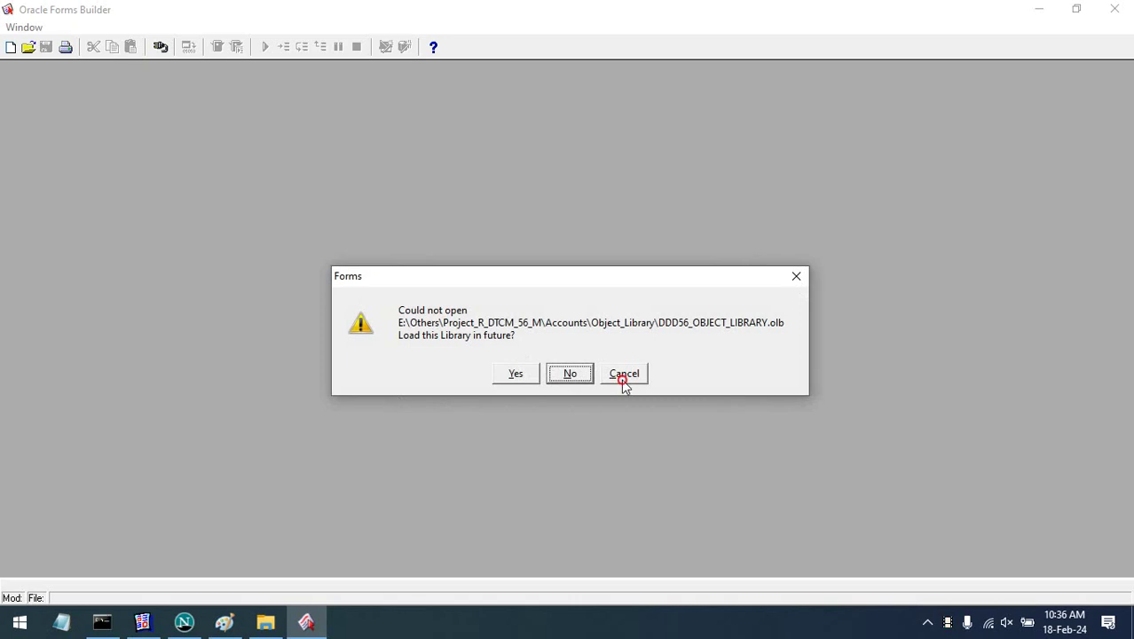
pyautogui.click(623, 377)
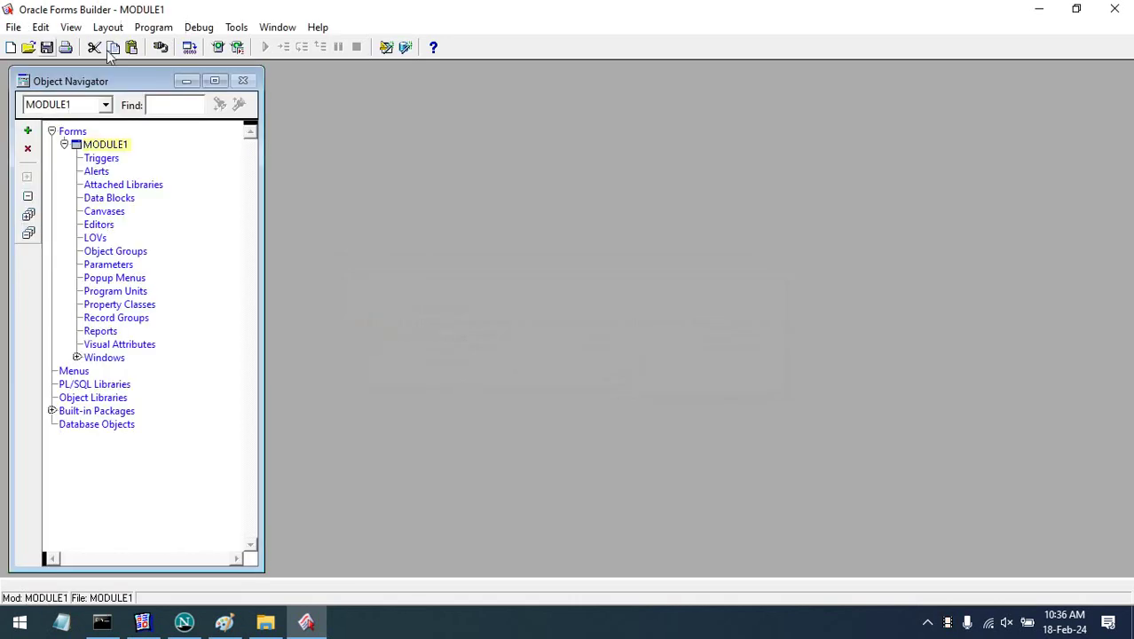
pyautogui.click(161, 48)
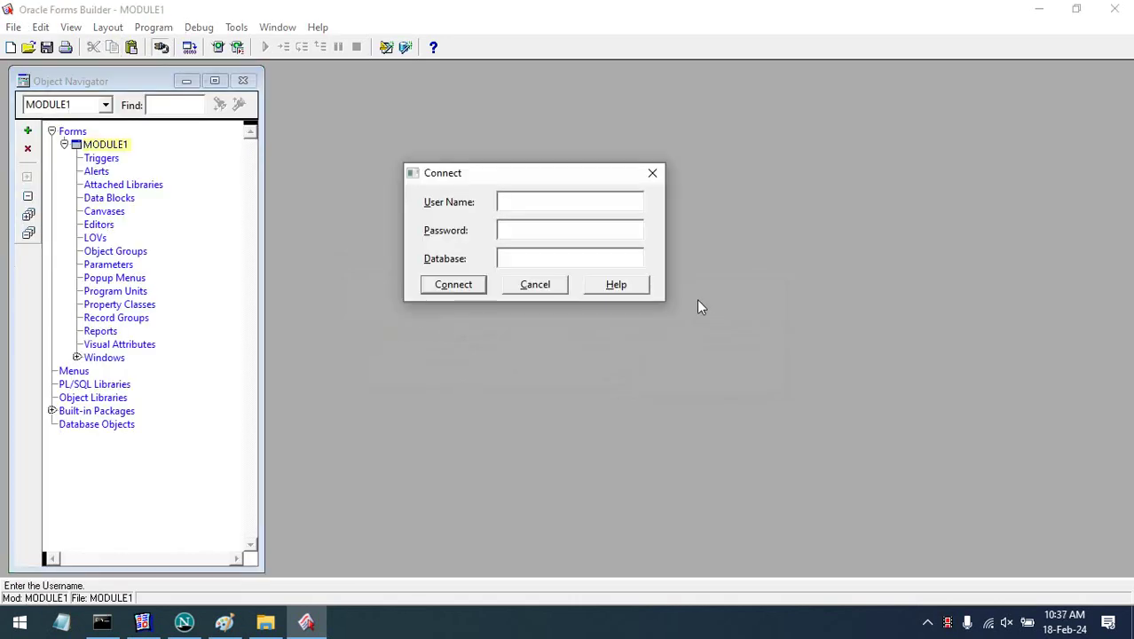
pyautogui.write('ddd56/123@ns1db19c')
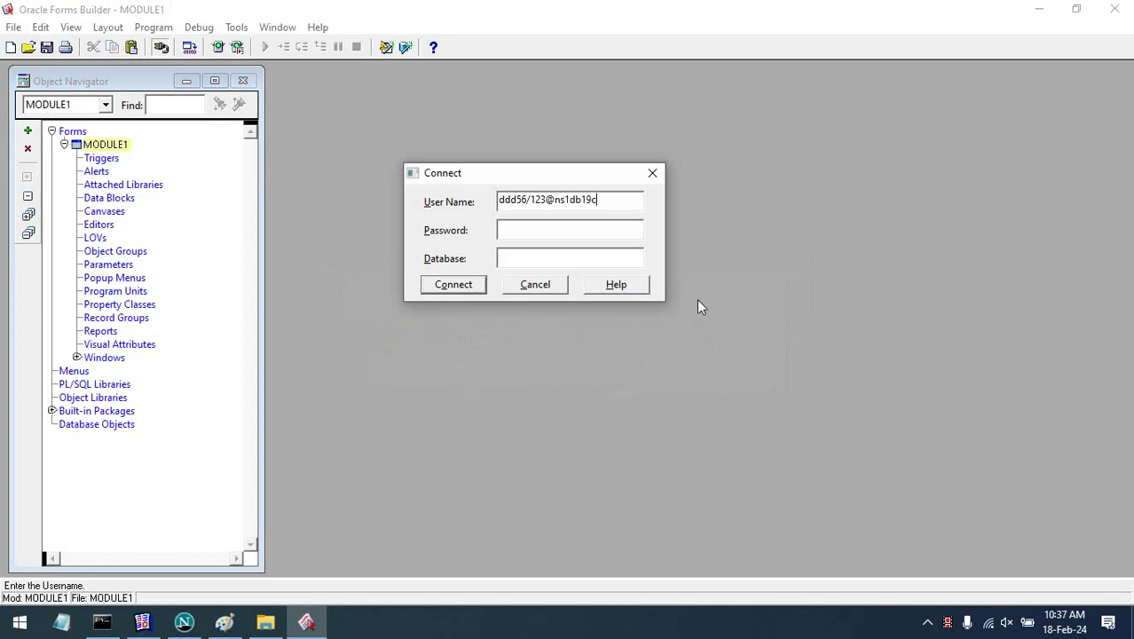
pyautogui.press('Return')
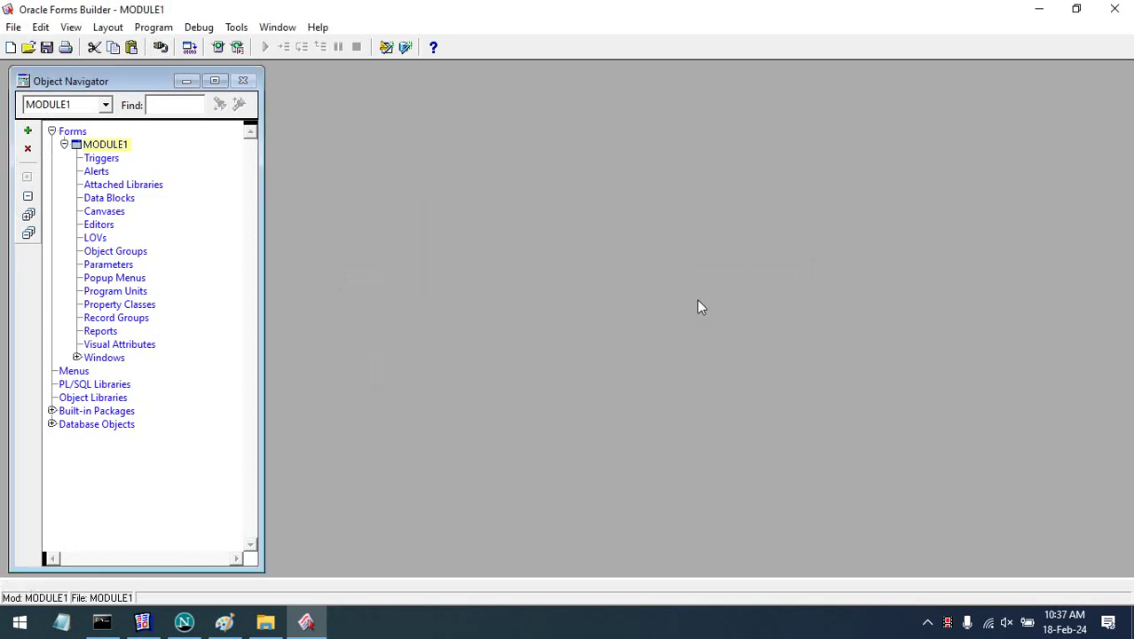
# - Open Sales_Invoice_P.fmb and expand its Program Units
pyautogui.click(28, 47)
pyautogui.click(167, 112)
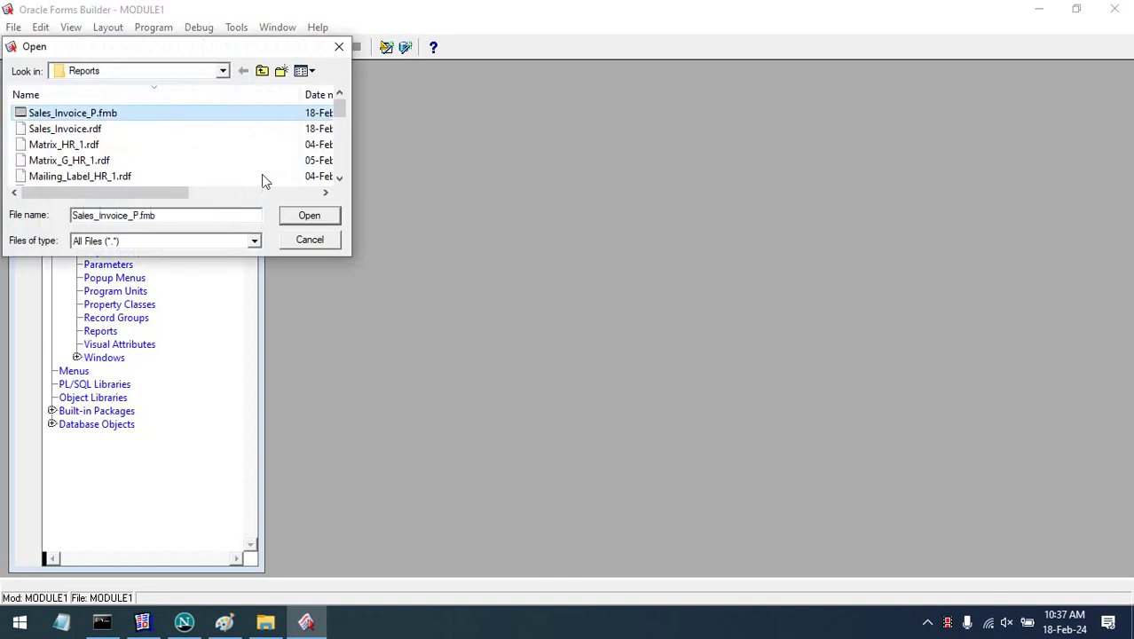
pyautogui.click(304, 213)
pyautogui.click(77, 291)
# - In RUN_REPORT, delete the P_DEPARTMENT_ID, designation and from-salary parameters, leaving only P_TO_SALARY
pyautogui.click(104, 305)
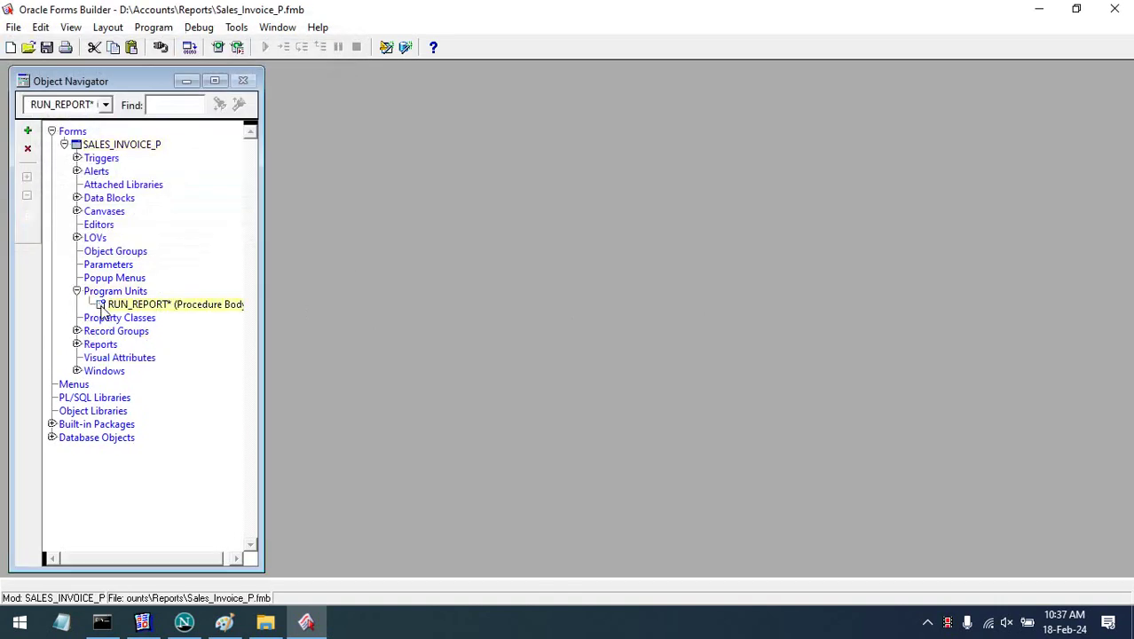
pyautogui.doubleClick(109, 306)
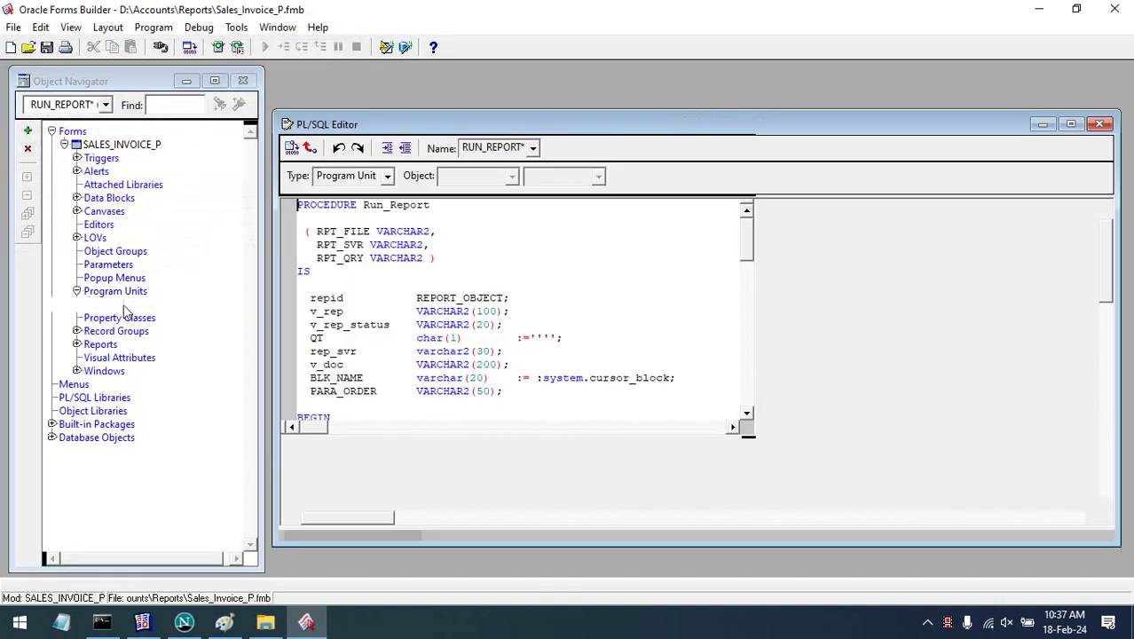
pyautogui.scroll(-7, 649, 361)
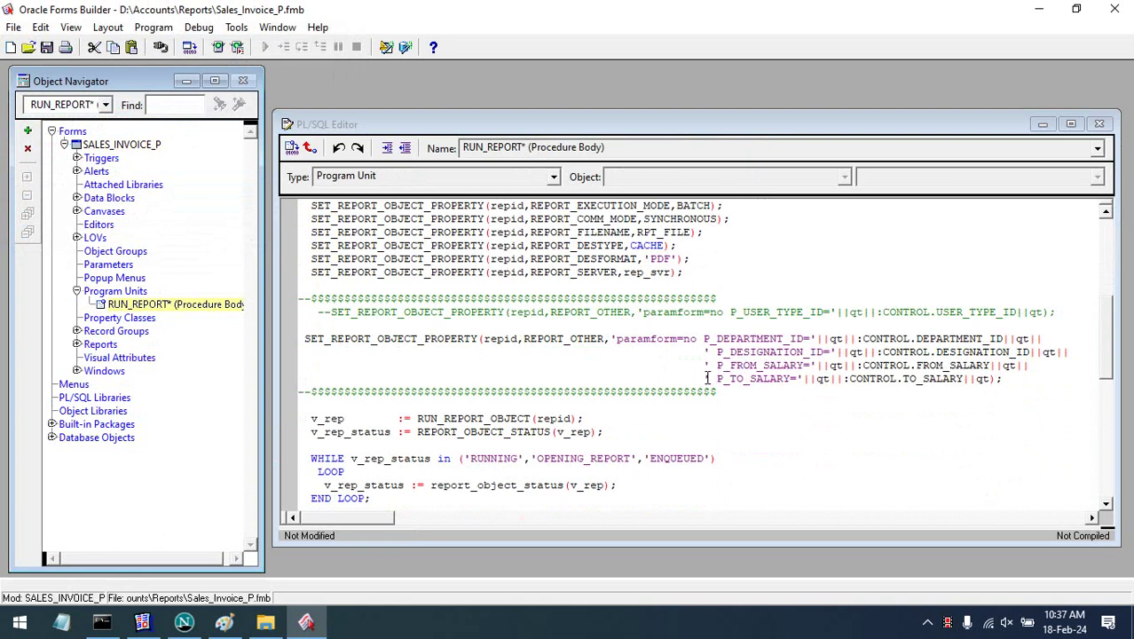
pyautogui.click(703, 378)
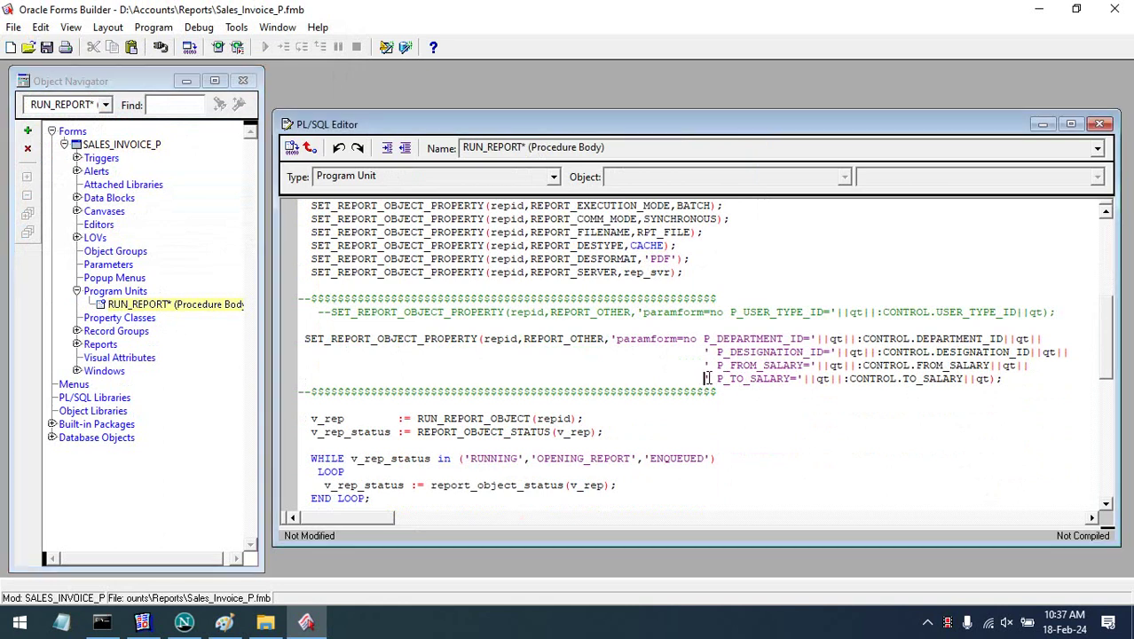
pyautogui.moveTo(704, 378); pyautogui.dragTo(707, 349)
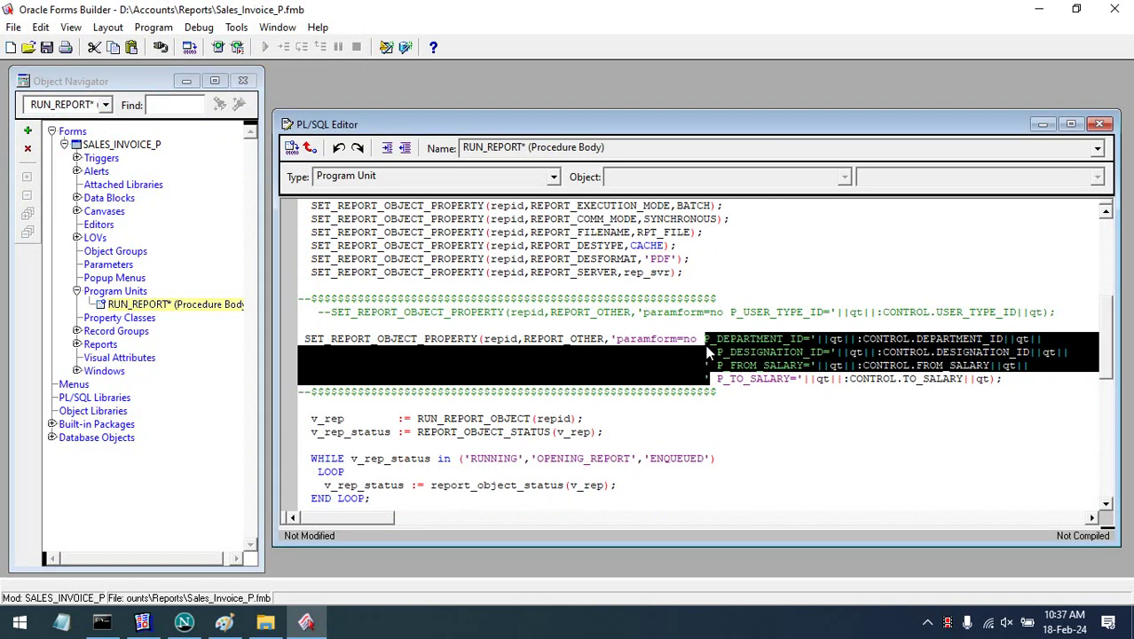
pyautogui.press('Delete')
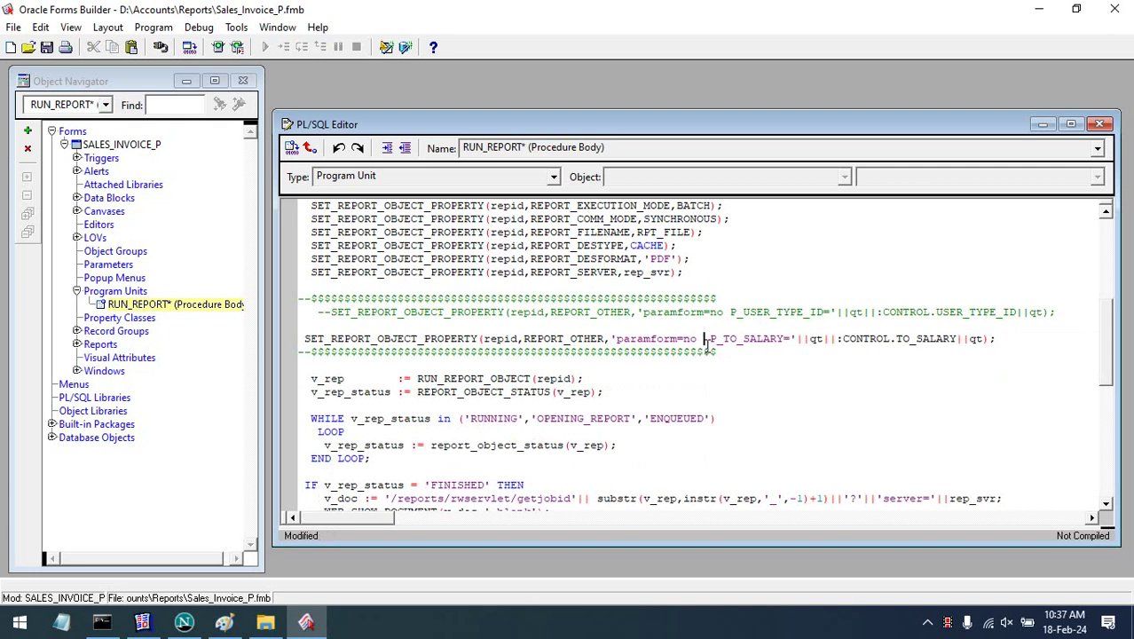
pyautogui.press('BackSpace')
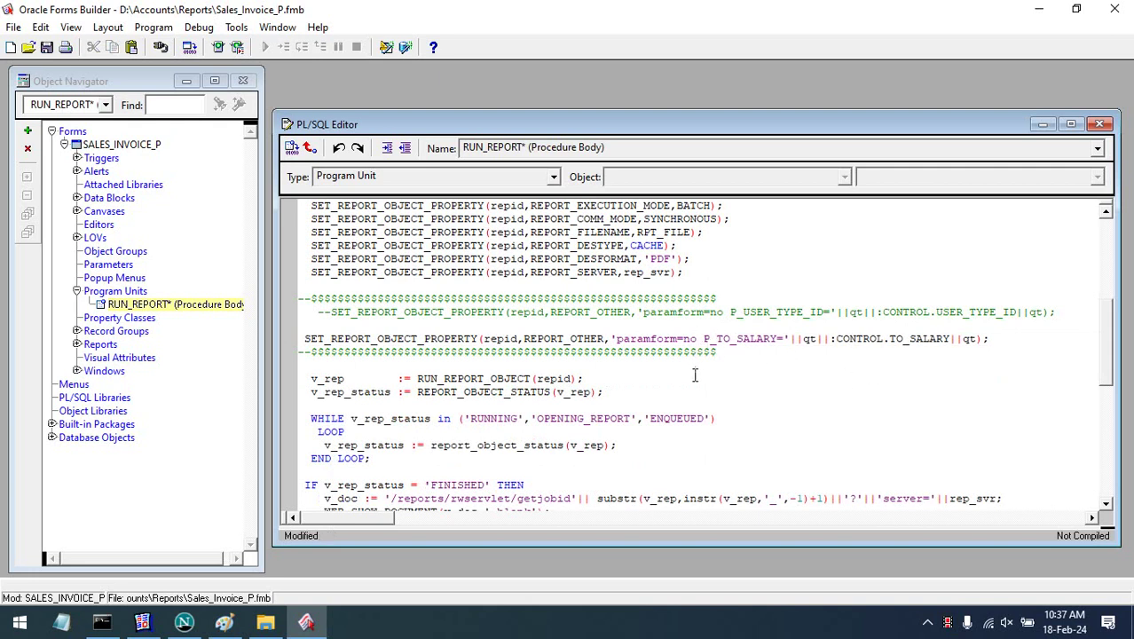
# - Copy the P_SALES_INVOICE parameter name from Reports Builder and paste it over P_TO_SALARY in the code
pyautogui.click(142, 621)
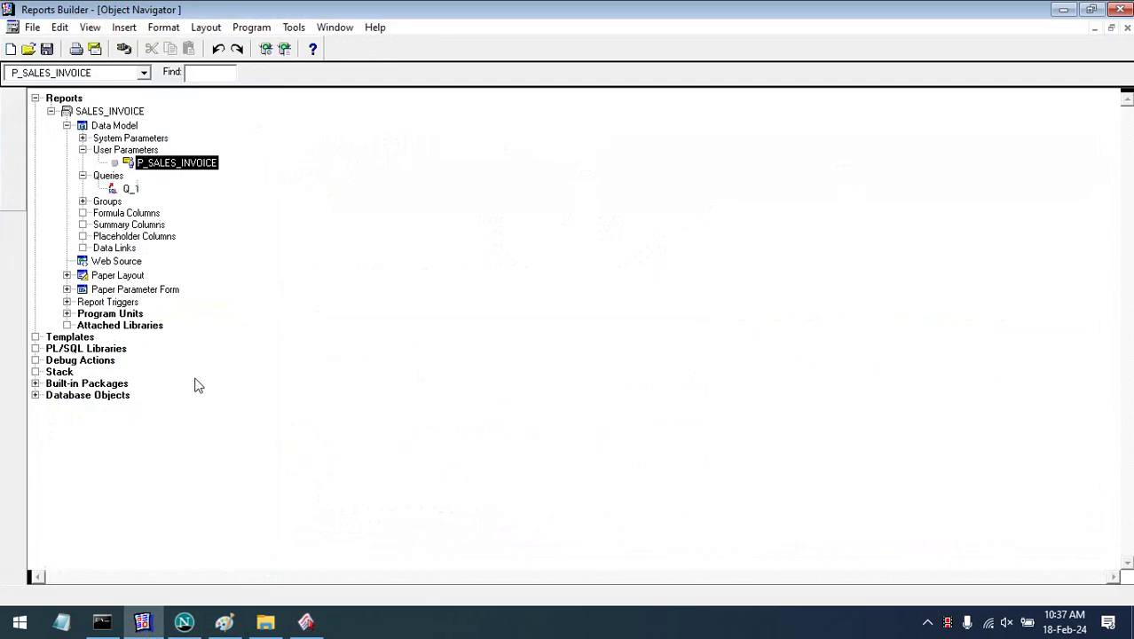
pyautogui.click(142, 201)
pyautogui.click(171, 168)
pyautogui.click(184, 169)
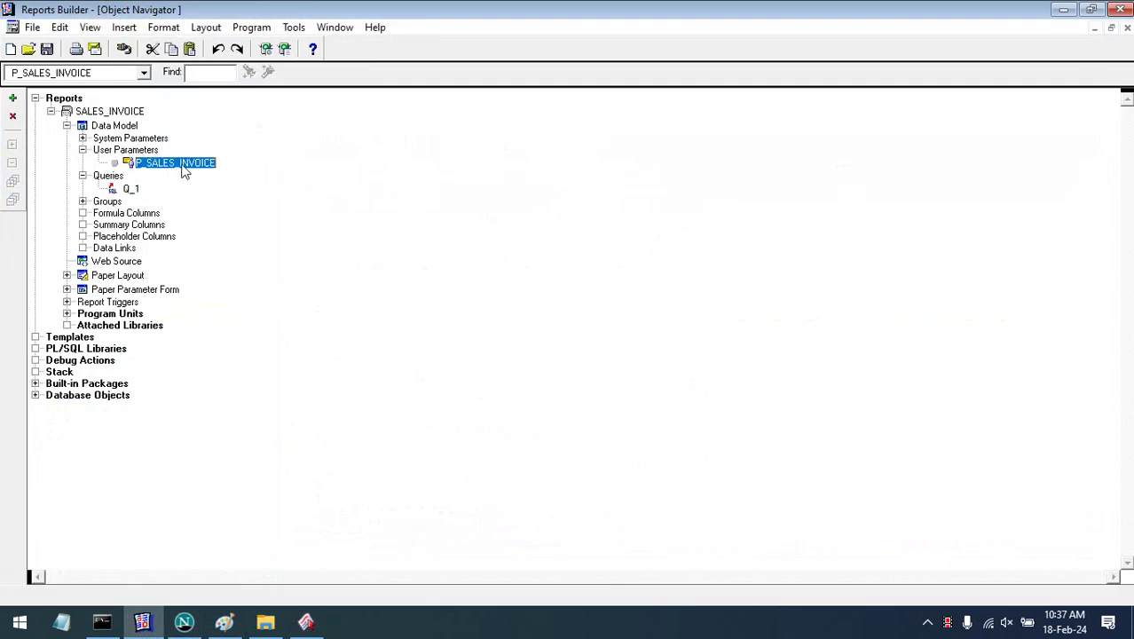
pyautogui.hotkey('ctrl', 'c')
pyautogui.hotkey('alt', 'Tab')
pyautogui.doubleClick(750, 338)
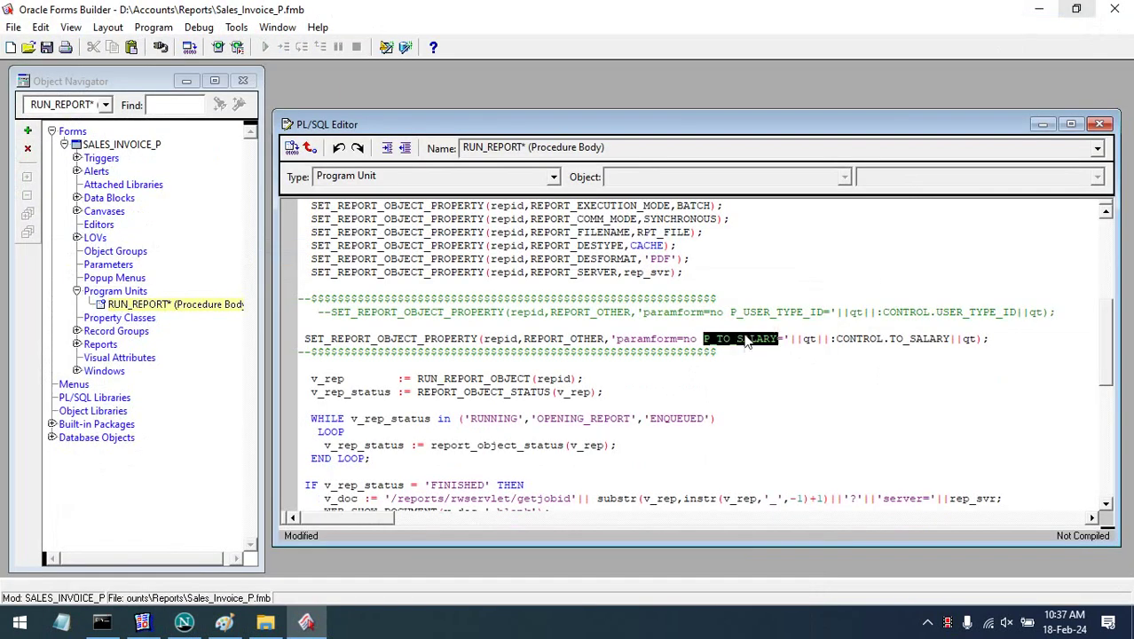
pyautogui.hotkey('ctrl', 'v')
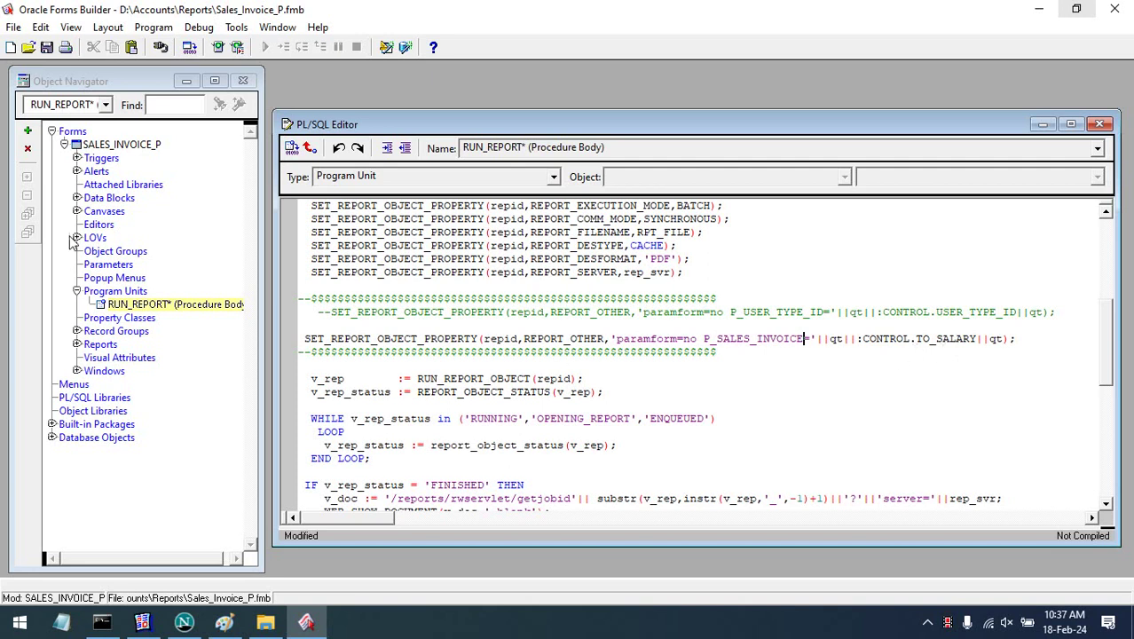
# - Rename the CONTROL block's DEPARTMENT_NAME item to SALES_INVOICE
pyautogui.click(77, 199)
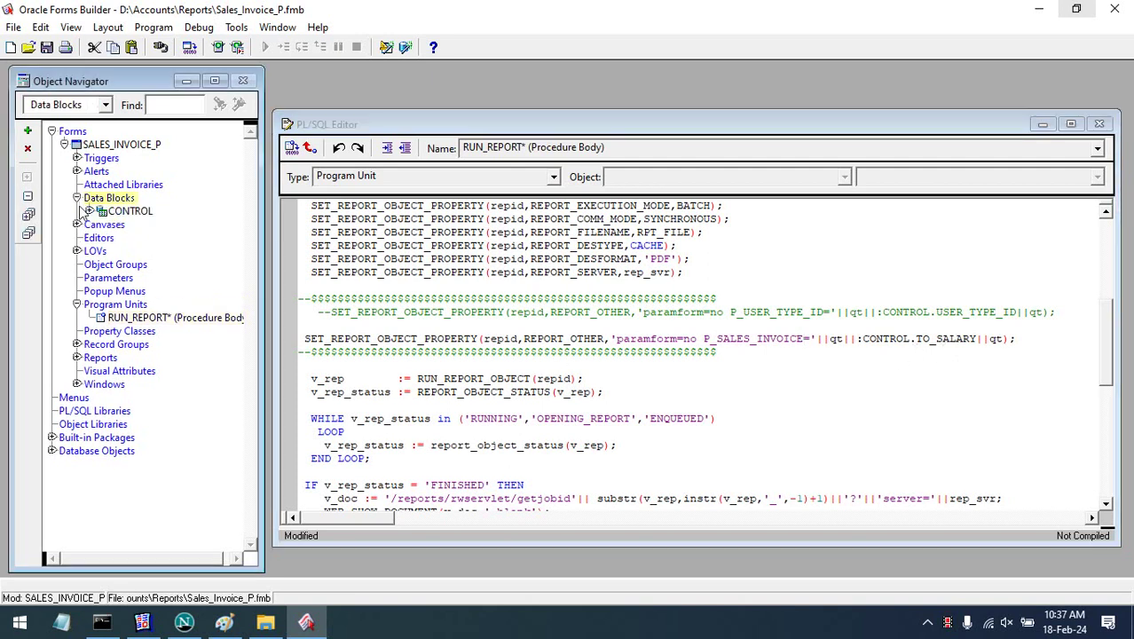
pyautogui.click(88, 212)
pyautogui.click(101, 237)
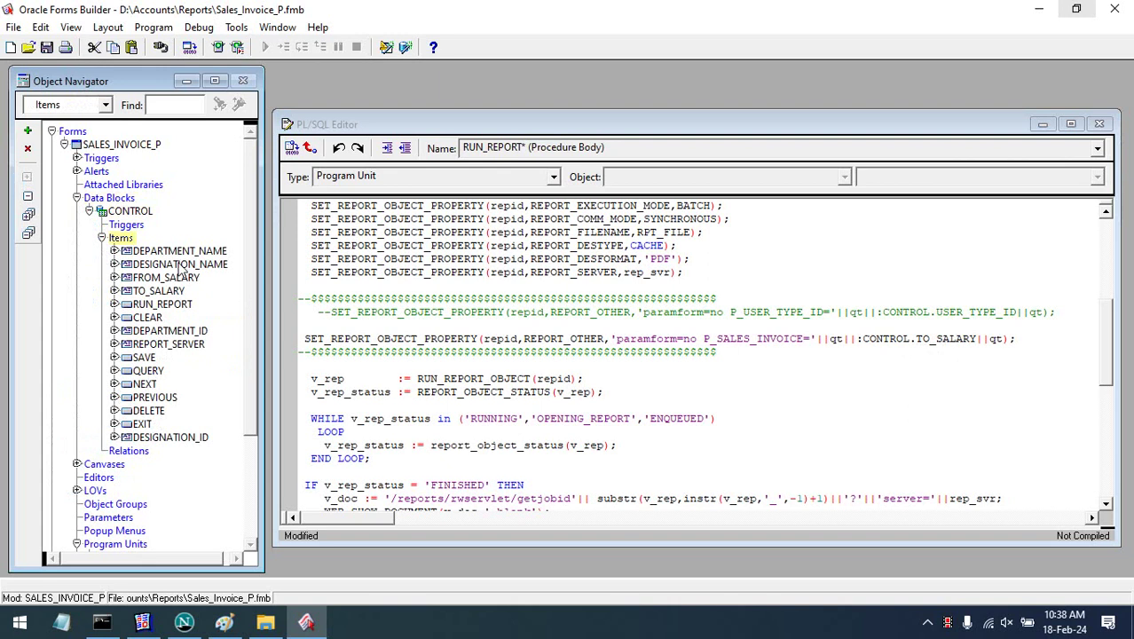
pyautogui.click(133, 254)
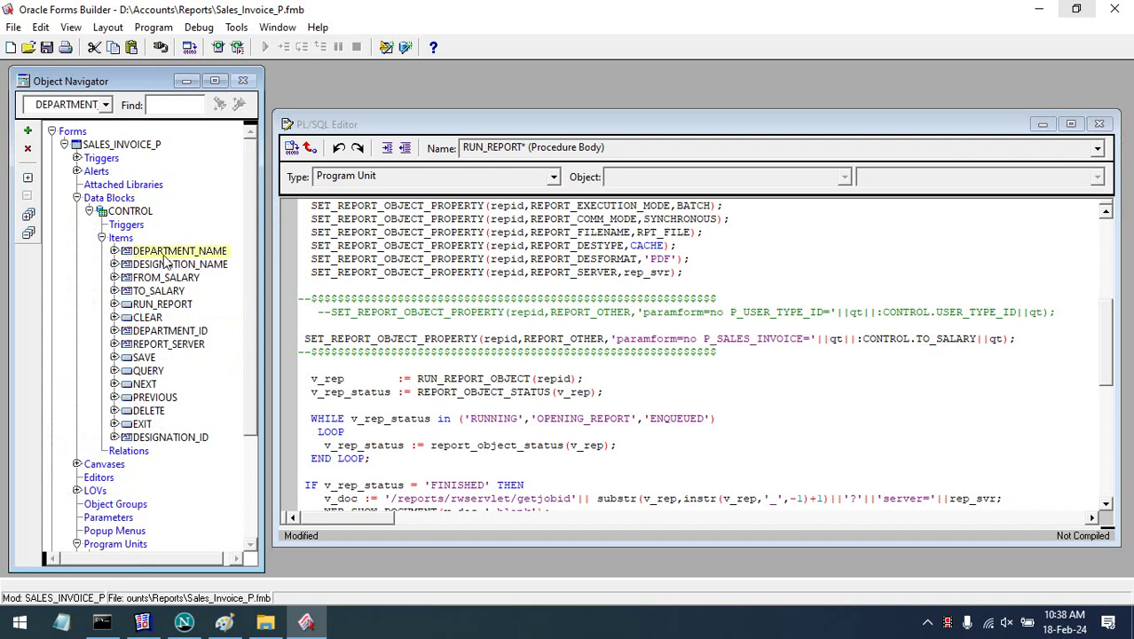
pyautogui.click(164, 253)
pyautogui.hotkey('ctrl', 'v')
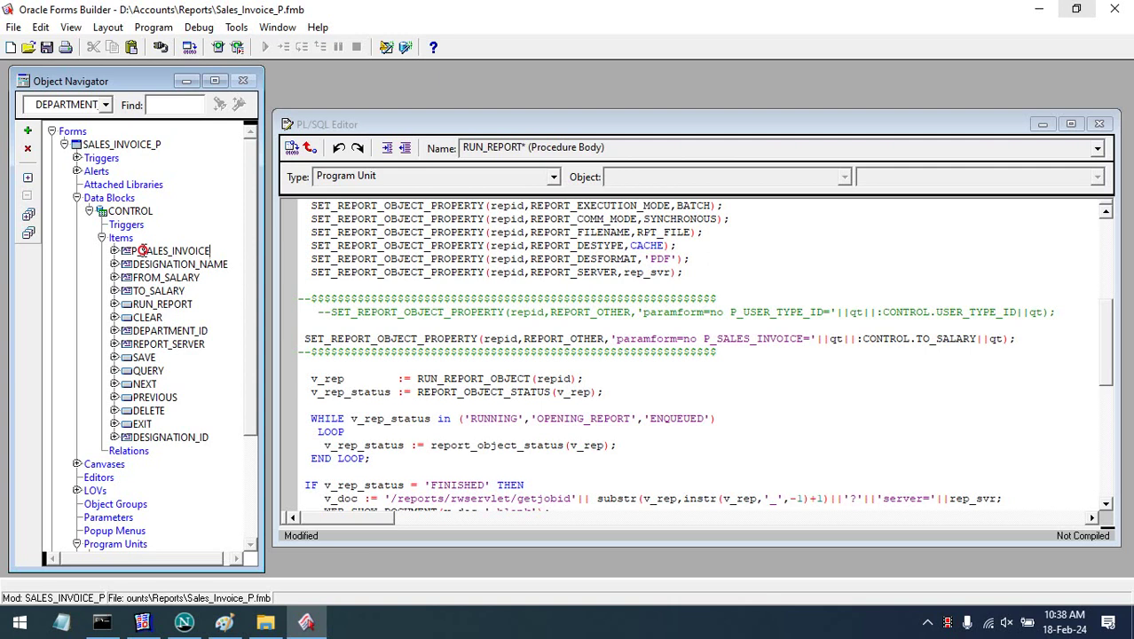
pyautogui.click(142, 251)
pyautogui.press('BackSpace')
pyautogui.press('BackSpace')
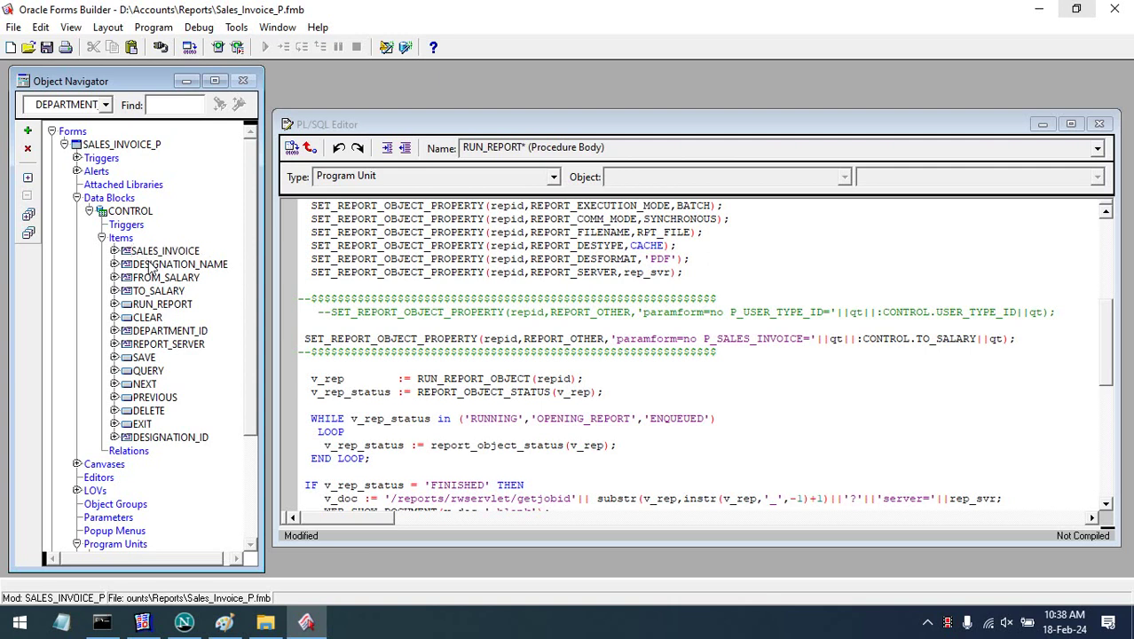
pyautogui.press('Return')
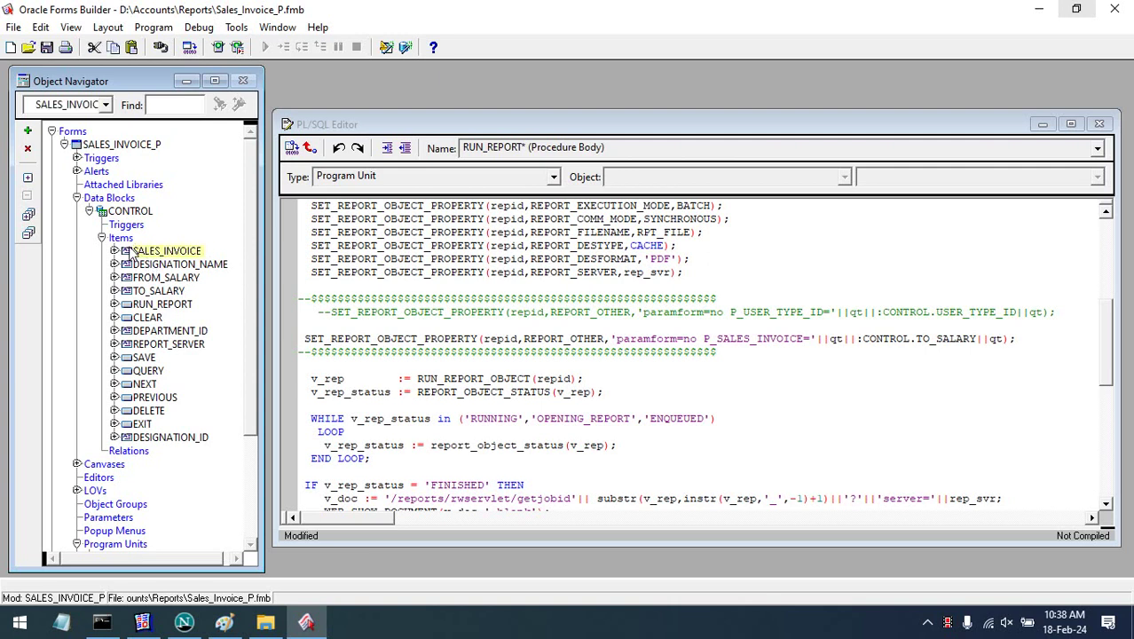
# - Make SALES_INVOICE a Number item, maximum length 30, default length semantics, with no list of values
pyautogui.doubleClick(126, 255)
pyautogui.click(634, 165)
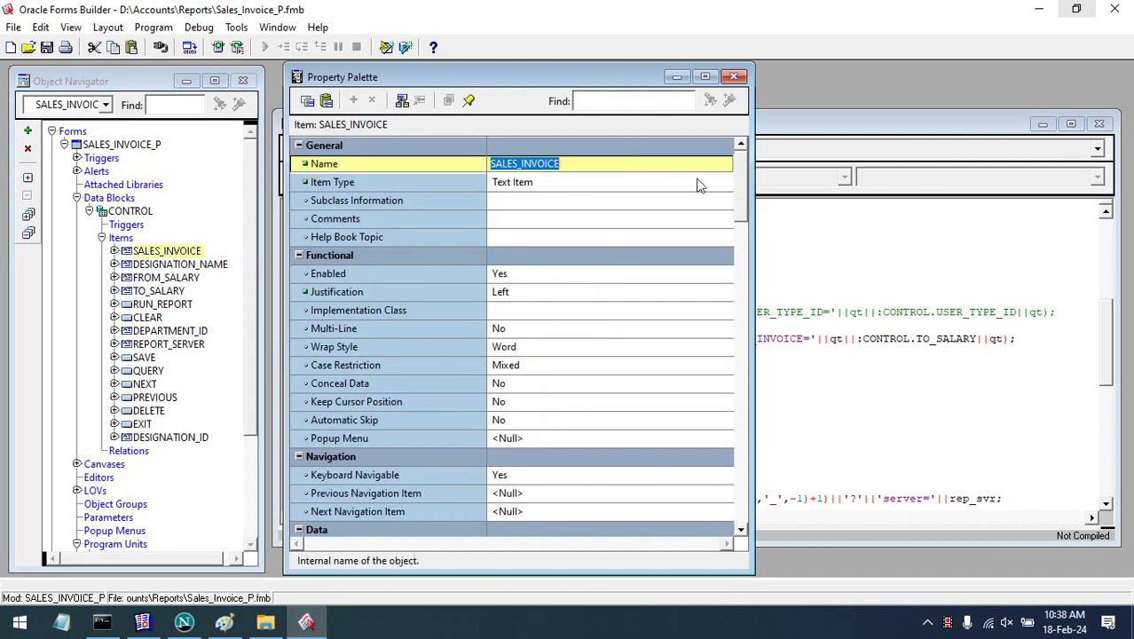
pyautogui.moveTo(743, 186); pyautogui.dragTo(724, 244)
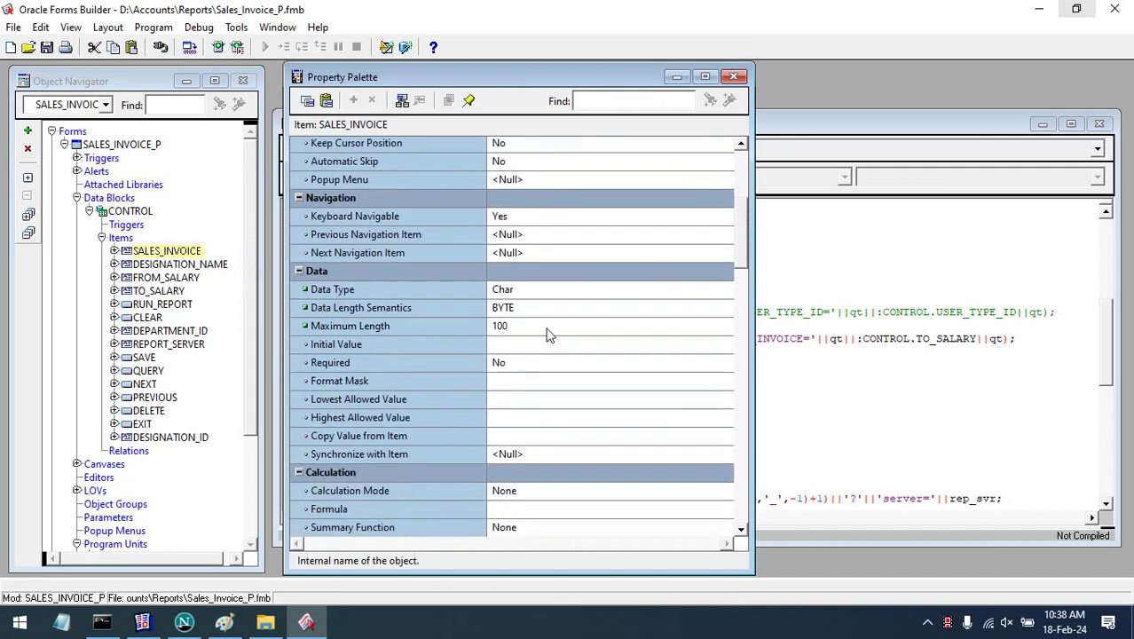
pyautogui.click(525, 288)
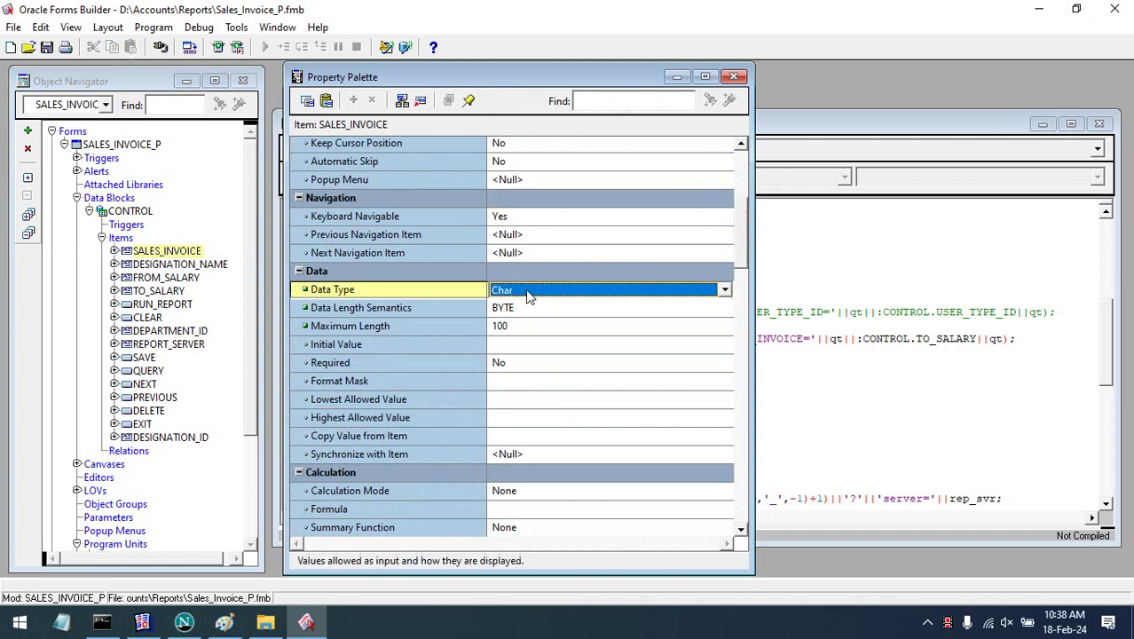
pyautogui.doubleClick(532, 293)
pyautogui.click(545, 310)
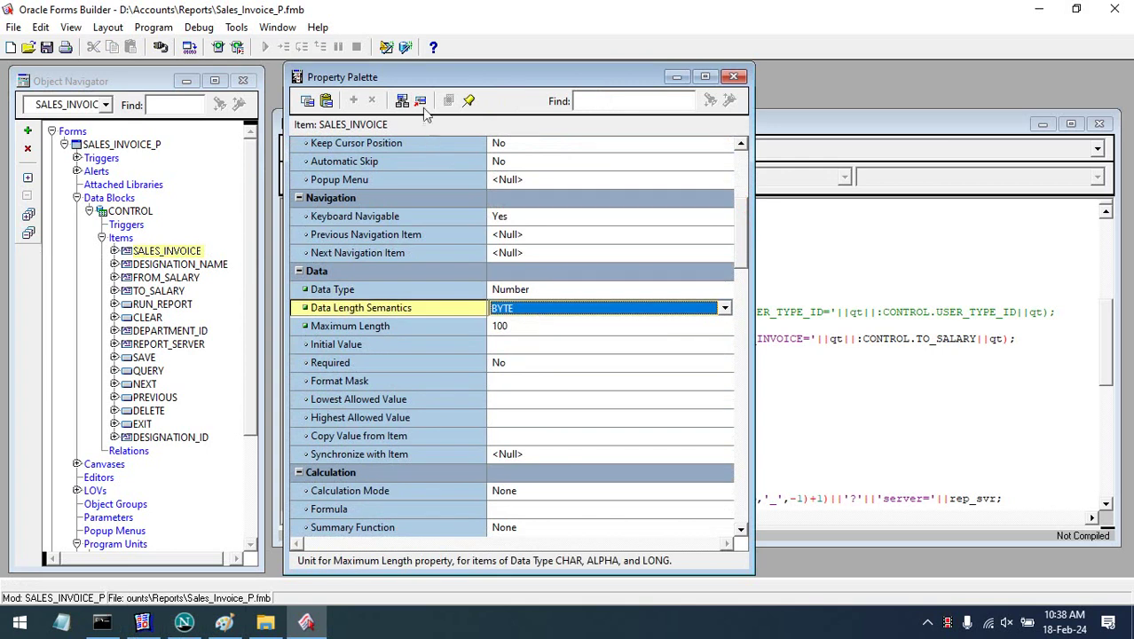
pyautogui.click(420, 101)
pyautogui.click(524, 326)
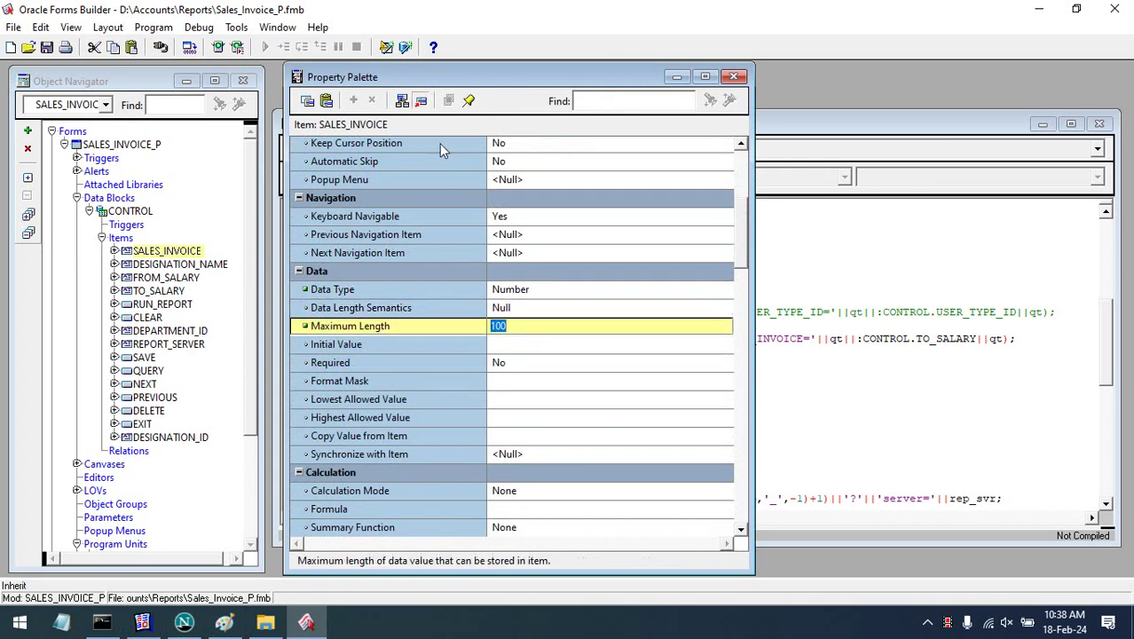
pyautogui.write('30')
pyautogui.moveTo(740, 272); pyautogui.dragTo(741, 360)
pyautogui.click(667, 362)
pyautogui.click(650, 344)
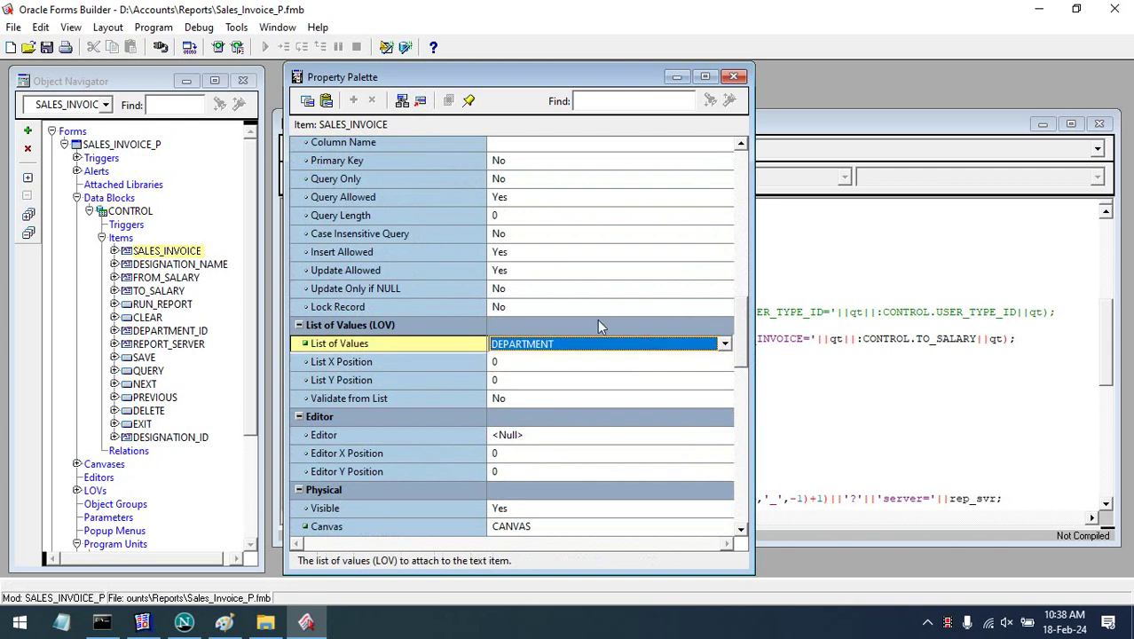
pyautogui.click(421, 103)
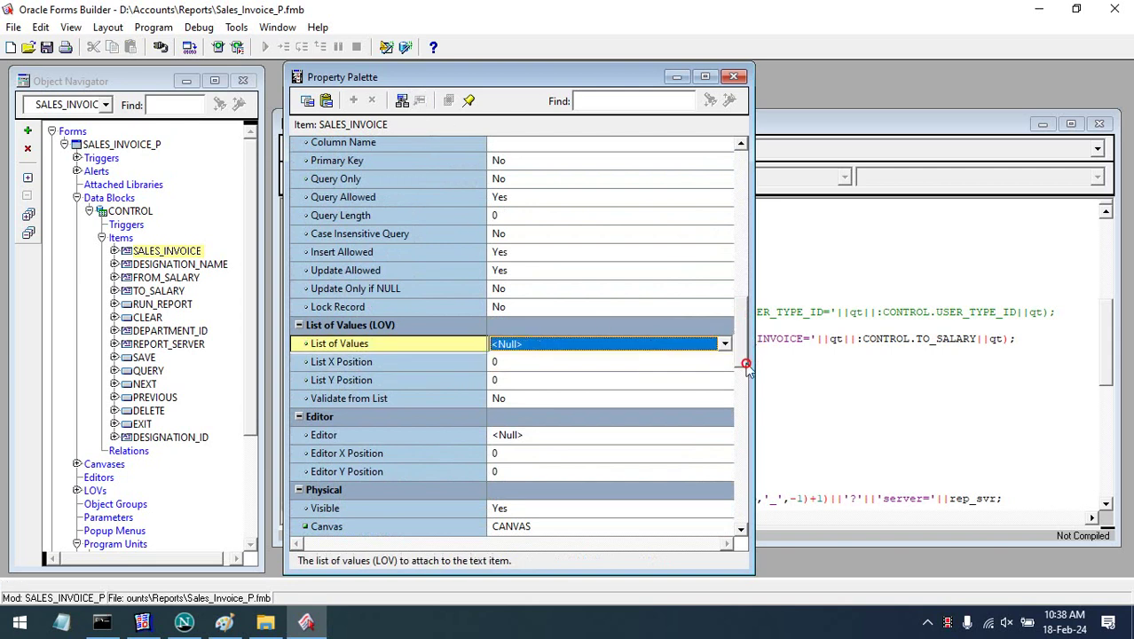
# - Set the item's Tooltip and Prompt to 'Sales Invoice' and close the Property Palette
pyautogui.moveTo(741, 338); pyautogui.dragTo(736, 521)
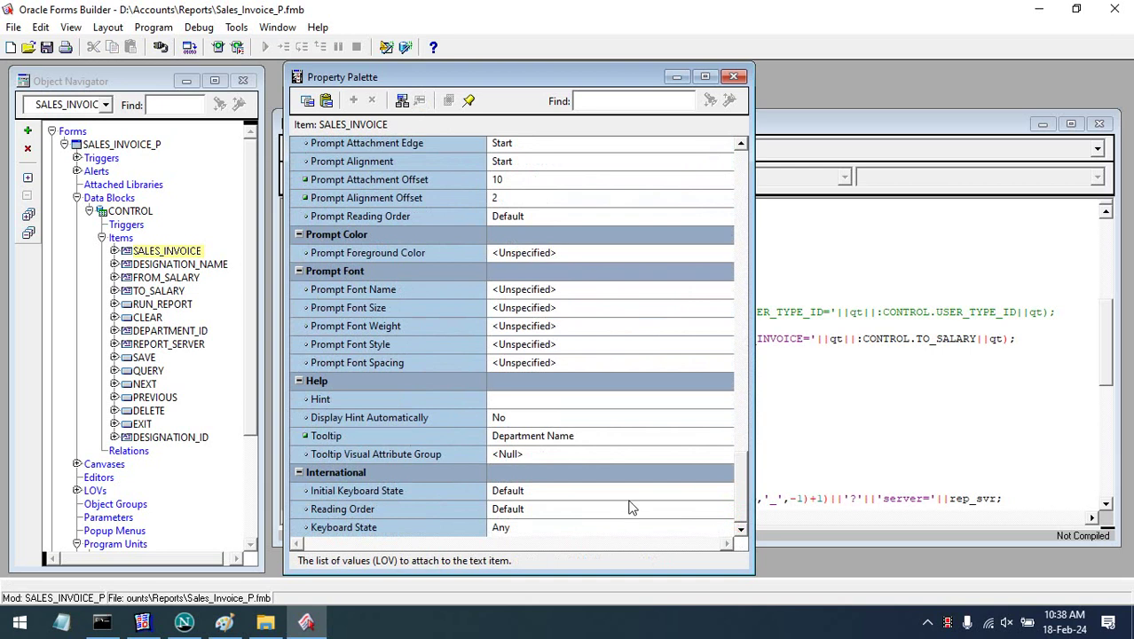
pyautogui.click(582, 435)
pyautogui.write('Sales Invoic')
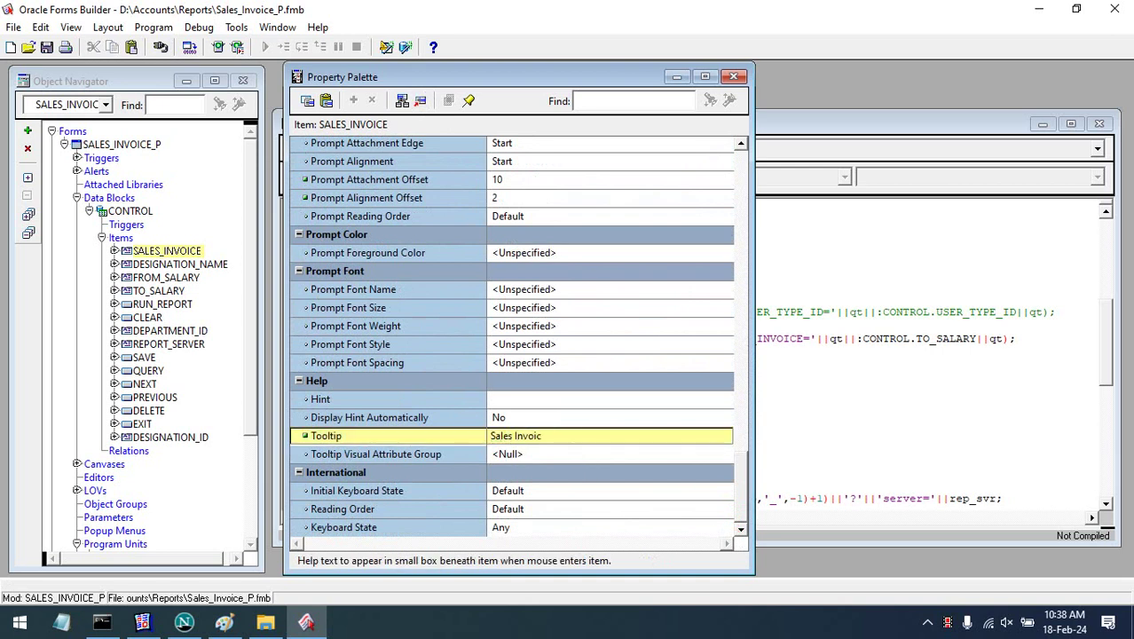
pyautogui.press('Up')
pyautogui.press('Up')
pyautogui.press('Down')
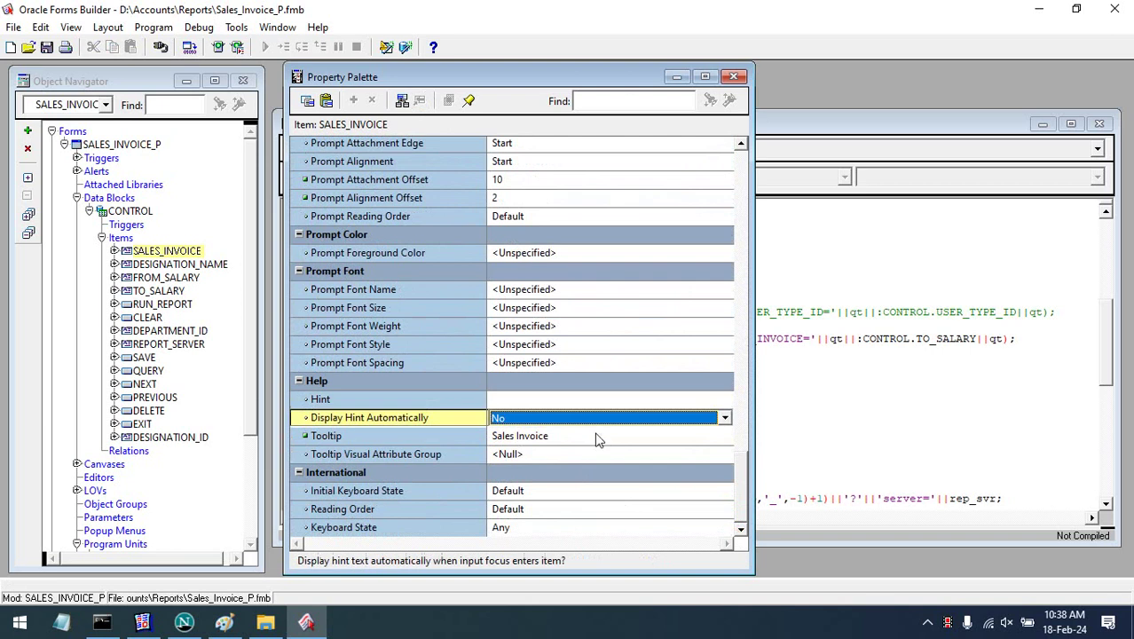
pyautogui.click(590, 435)
pyautogui.hotkey('ctrl', 'c')
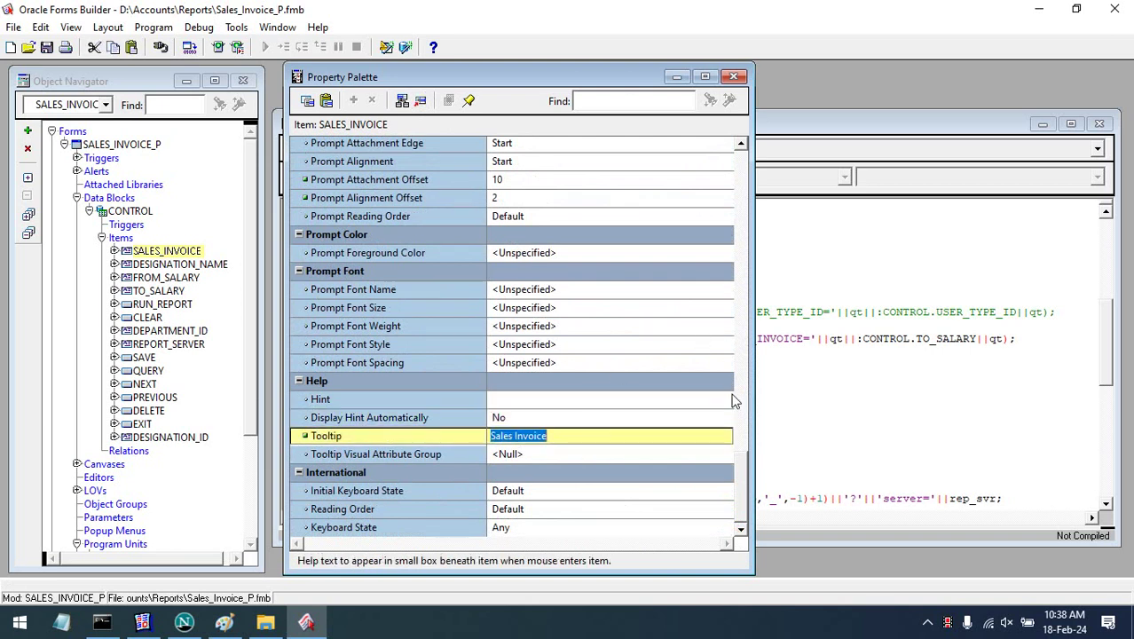
pyautogui.scroll(6, 742, 479)
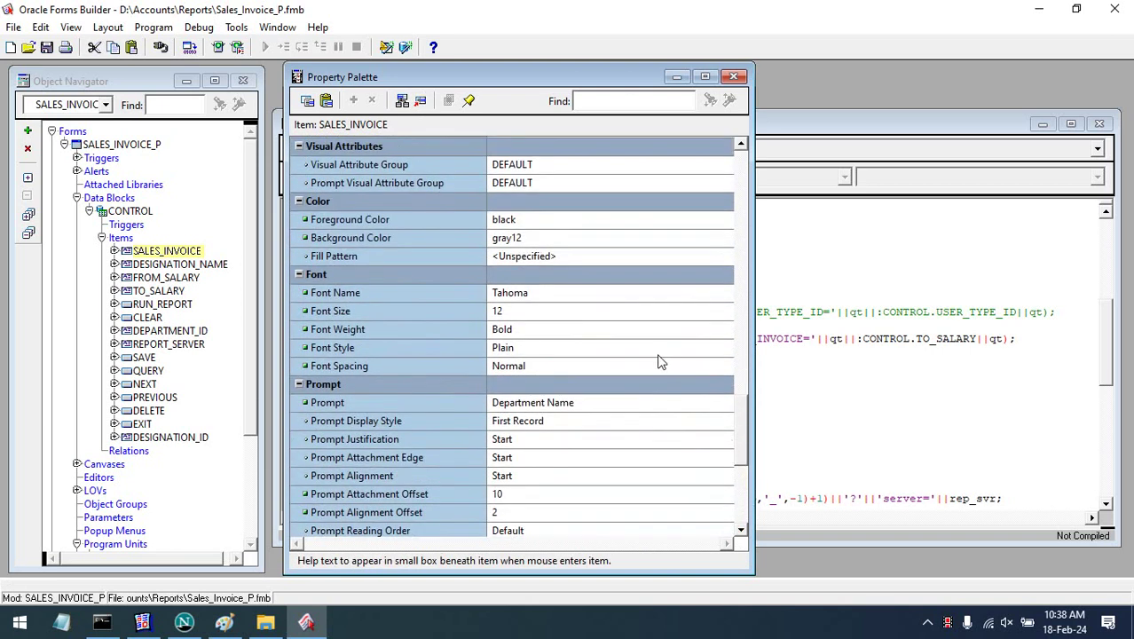
pyautogui.click(617, 408)
pyautogui.hotkey('ctrl', 'v')
pyautogui.click(612, 438)
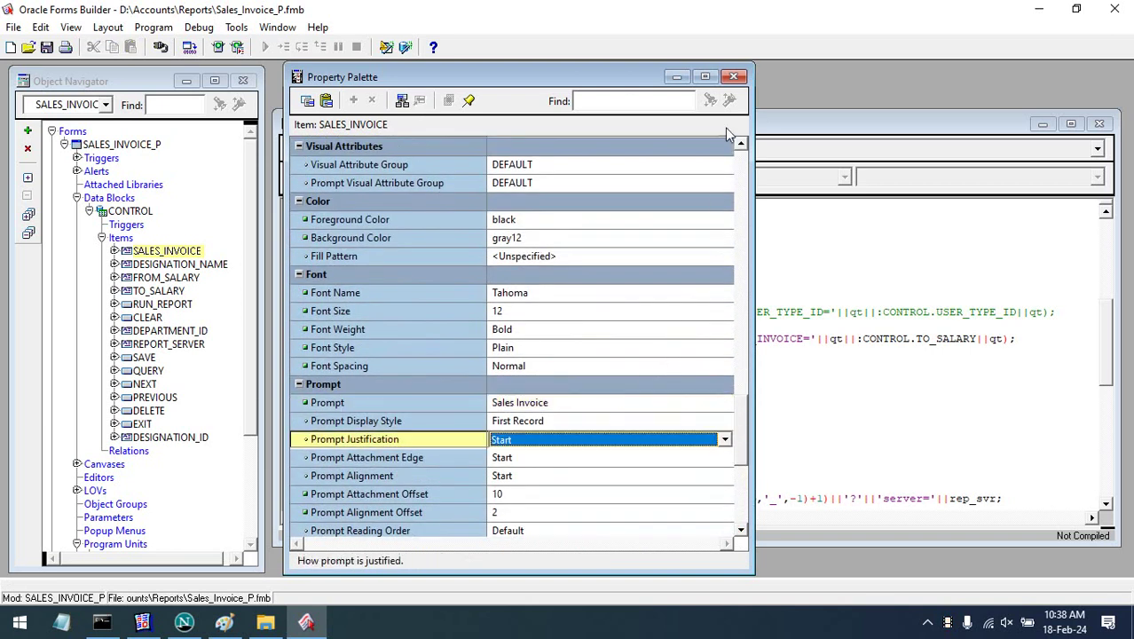
pyautogui.click(733, 77)
pyautogui.click(160, 251)
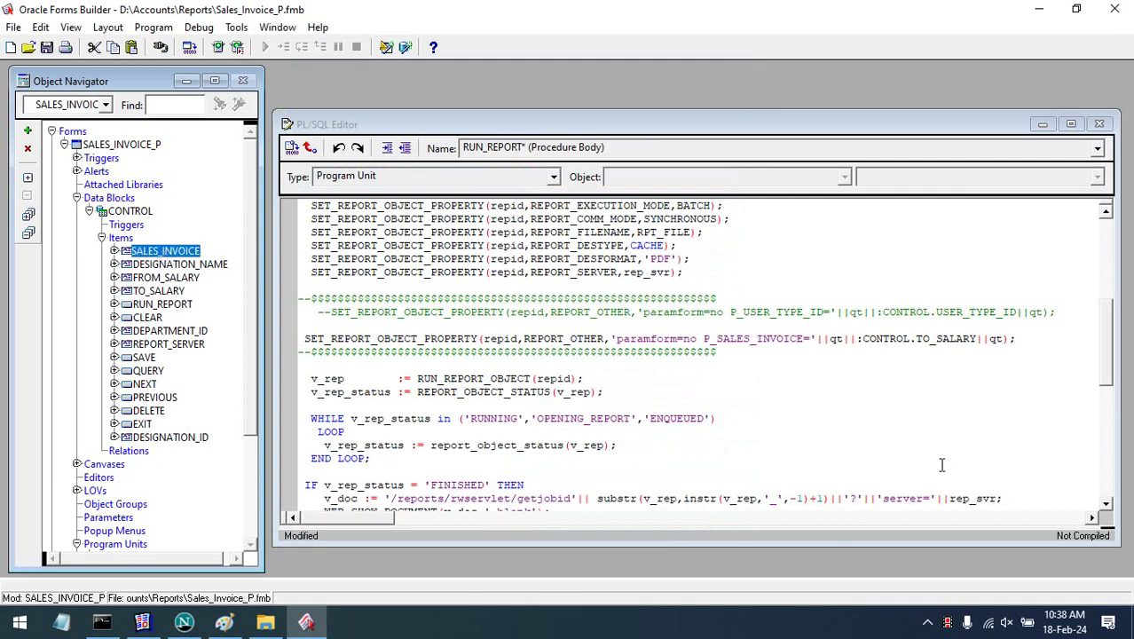
# - Change :CONTROL.TO_SALARY to :CONTROL.SALES_INVOICE, then save, compile and close RUN_REPORT's editor
pyautogui.click(1116, 354)
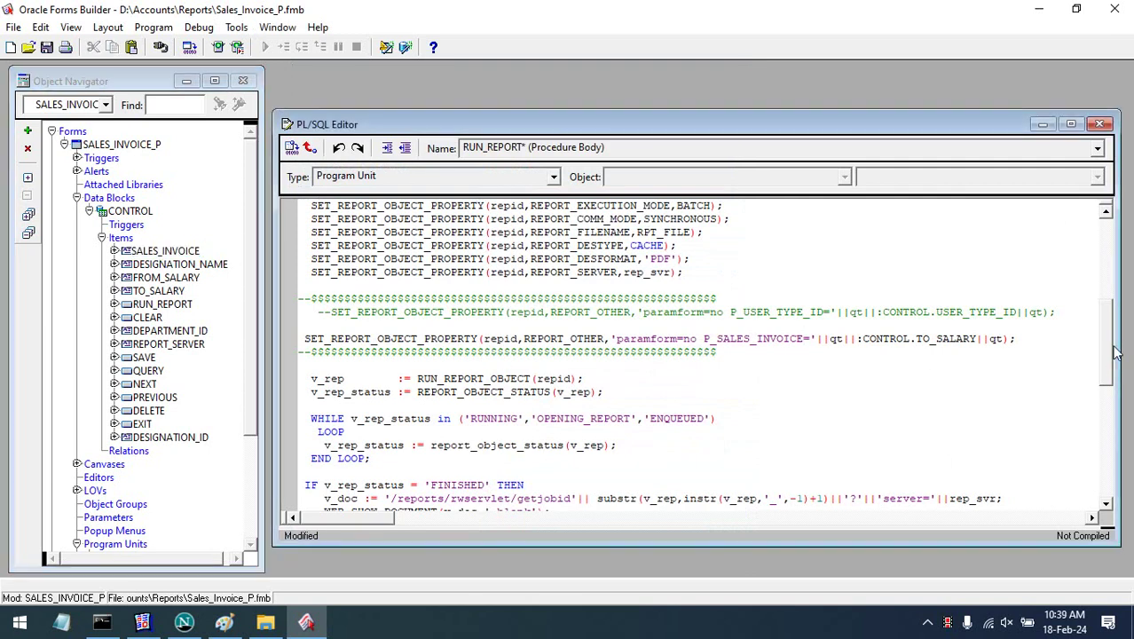
pyautogui.doubleClick(928, 338)
pyautogui.write('SALES_INVOICE')
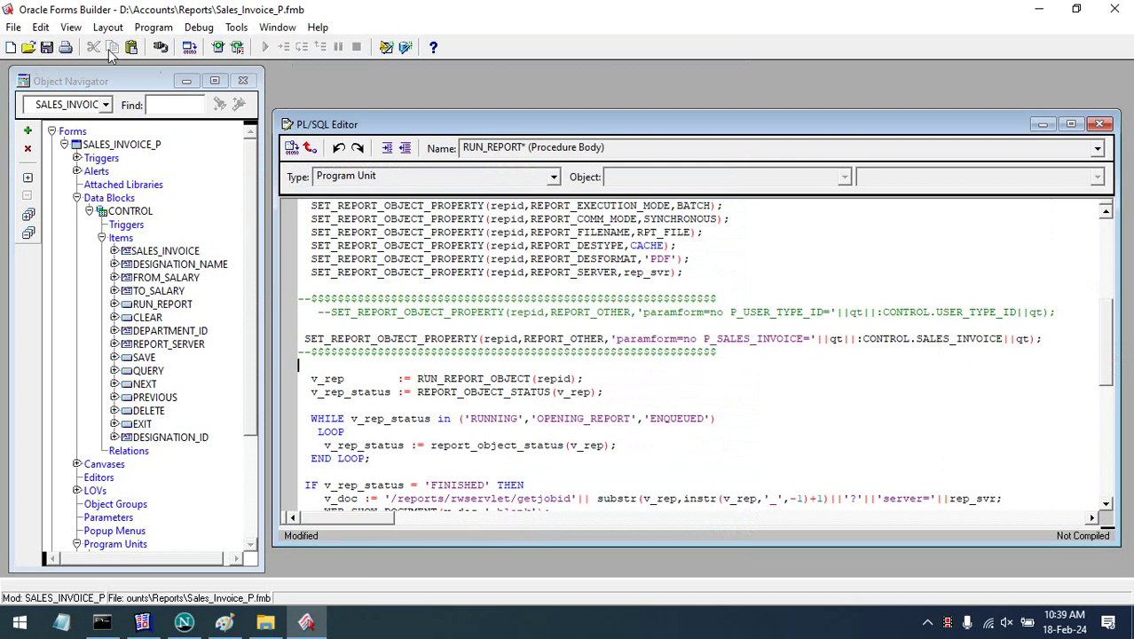
pyautogui.click(47, 47)
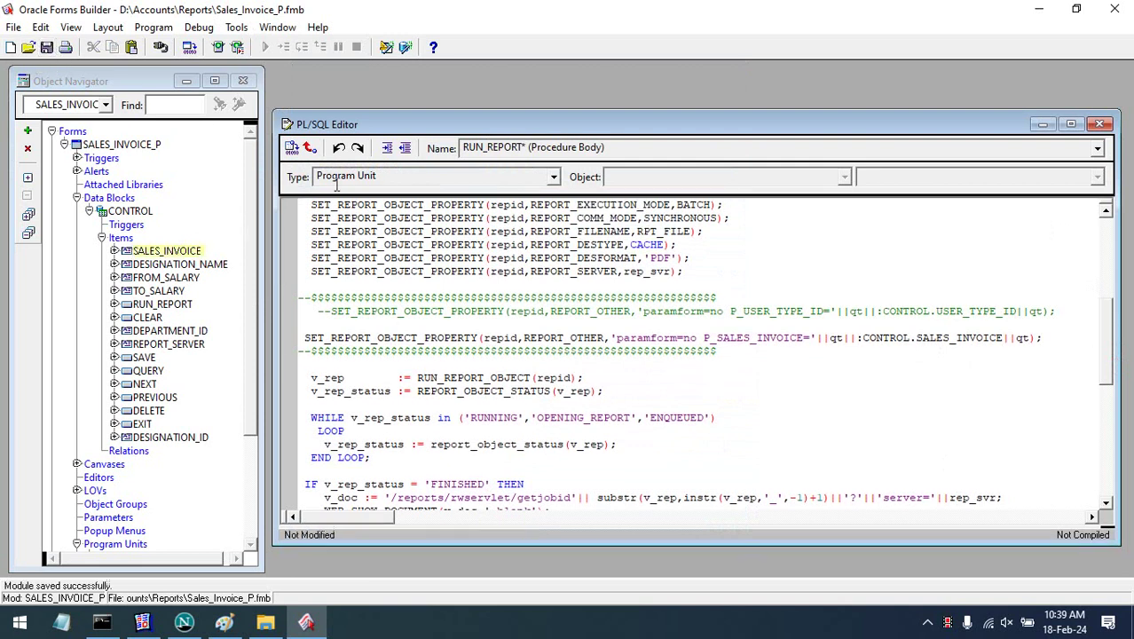
pyautogui.click(291, 148)
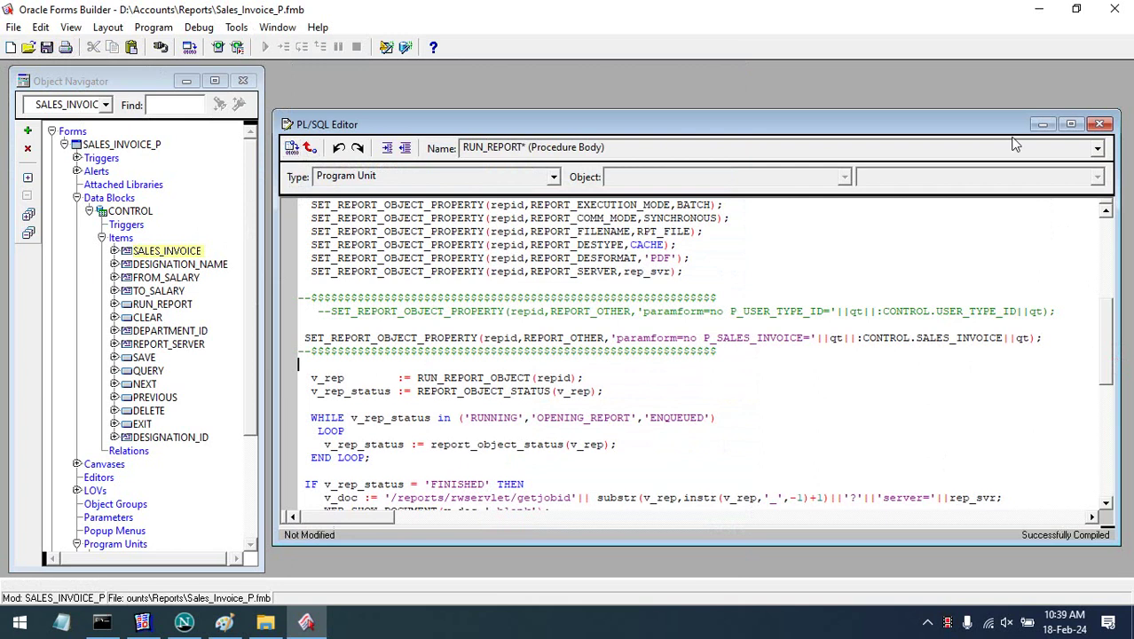
pyautogui.click(1100, 123)
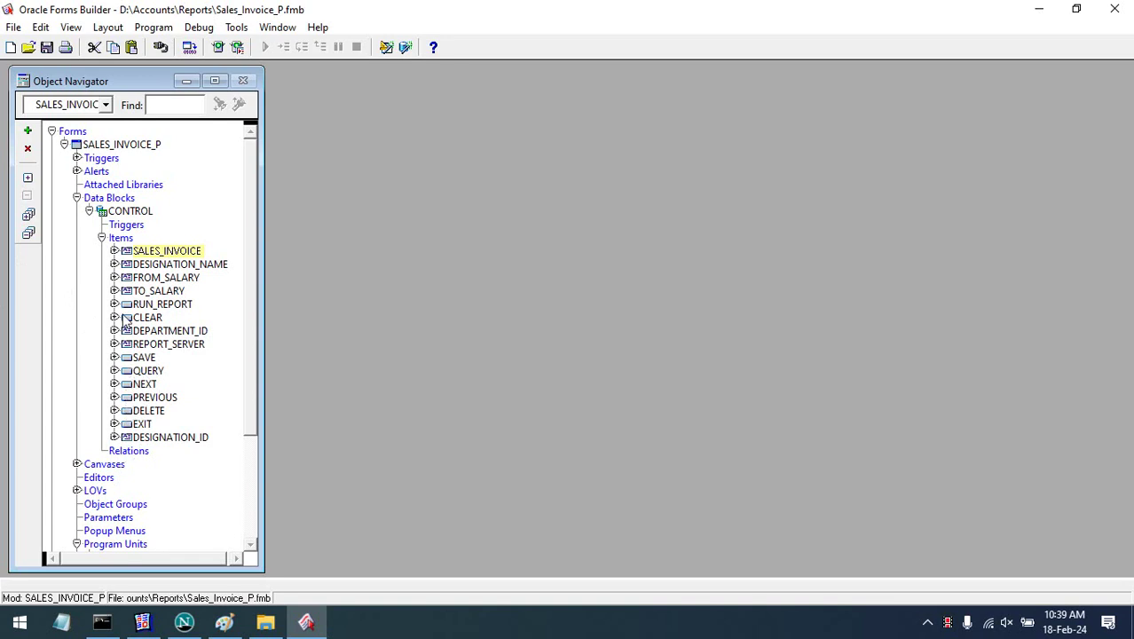
# - On CANVAS, delete the DESIGNATION_NAME, FROM_SALARY and TO_SALARY fields and move Show Report up beneath Sales Invoice
pyautogui.doubleClick(87, 467)
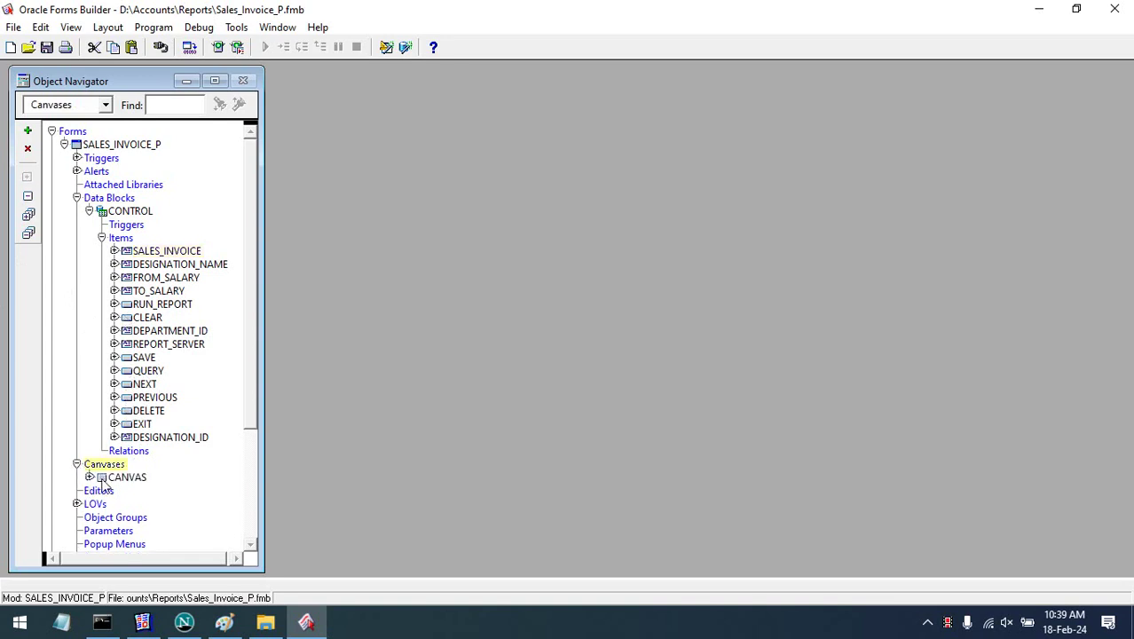
pyautogui.doubleClick(102, 478)
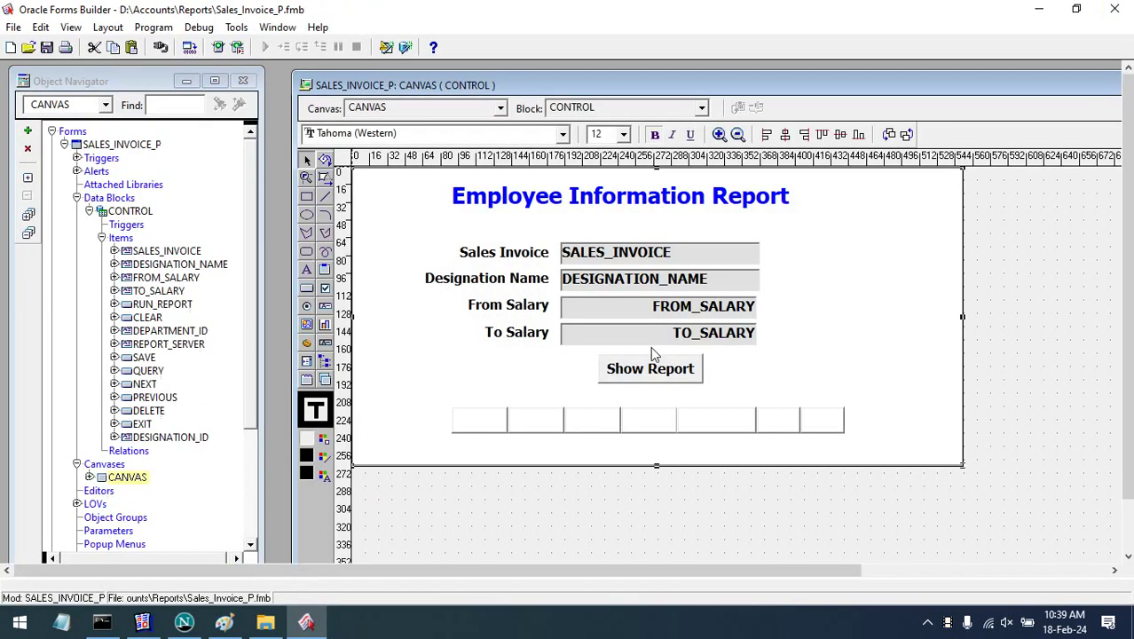
pyautogui.click(701, 341)
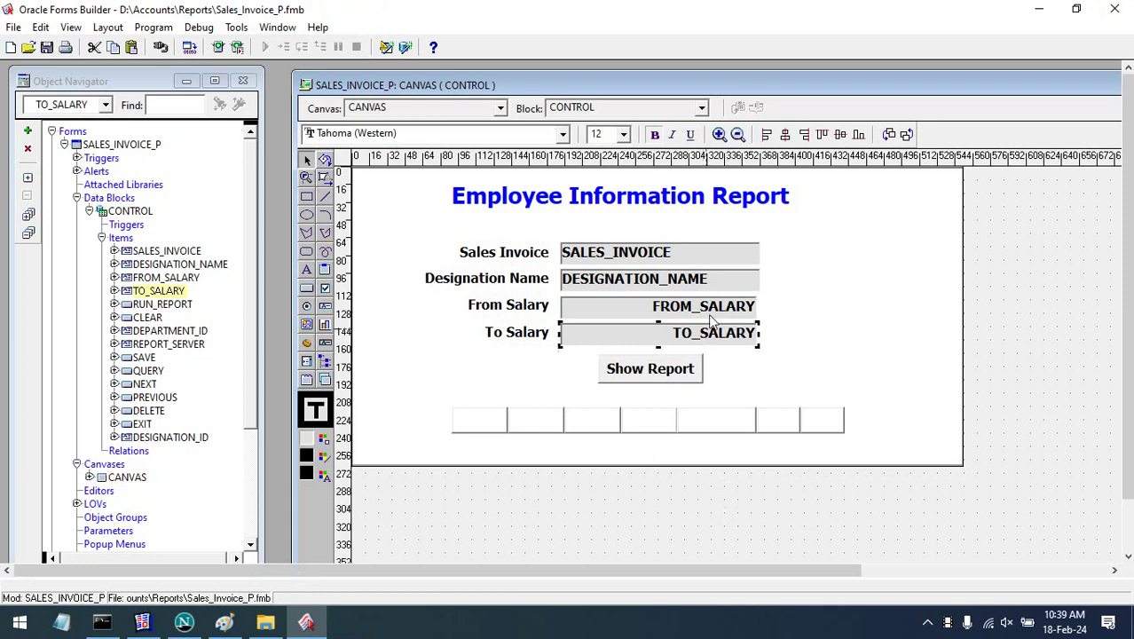
pyautogui.keyDown('shift'); pyautogui.click(709, 311); pyautogui.keyUp('shift')
pyautogui.keyDown('shift'); pyautogui.click(710, 283); pyautogui.keyUp('shift')
pyautogui.press('Delete')
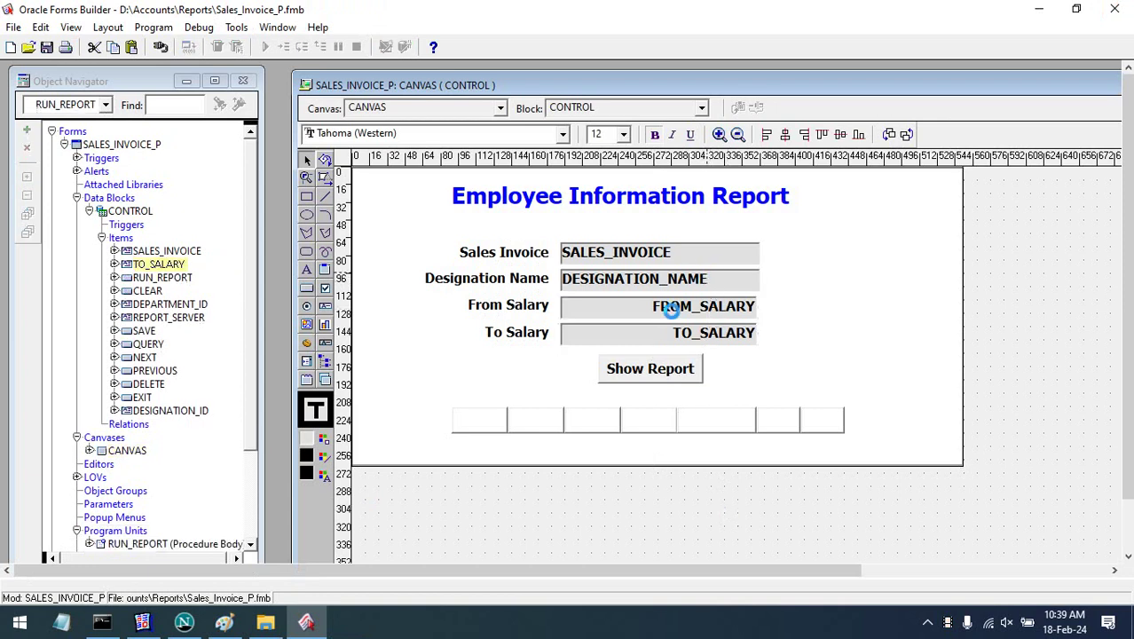
pyautogui.moveTo(652, 369); pyautogui.dragTo(640, 310)
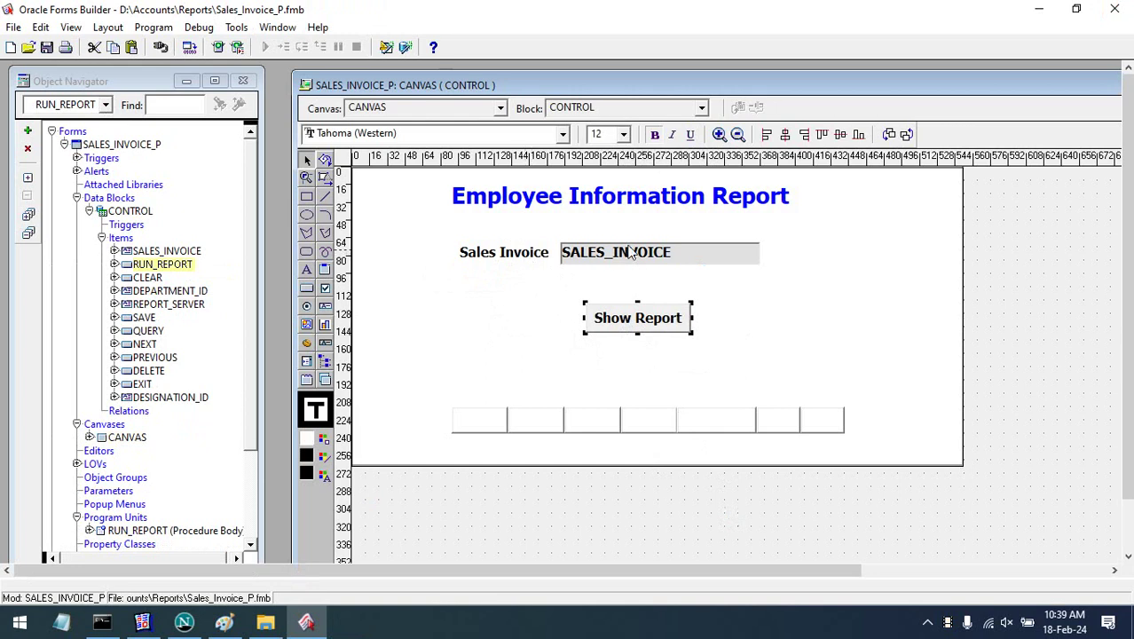
# - Replace Emp_Dept_T_DDD56_2 with Sales_Invoice in Show Report's WHEN-BUTTON-PRESSED trigger, then save and compile
pyautogui.rightClick(640, 322)
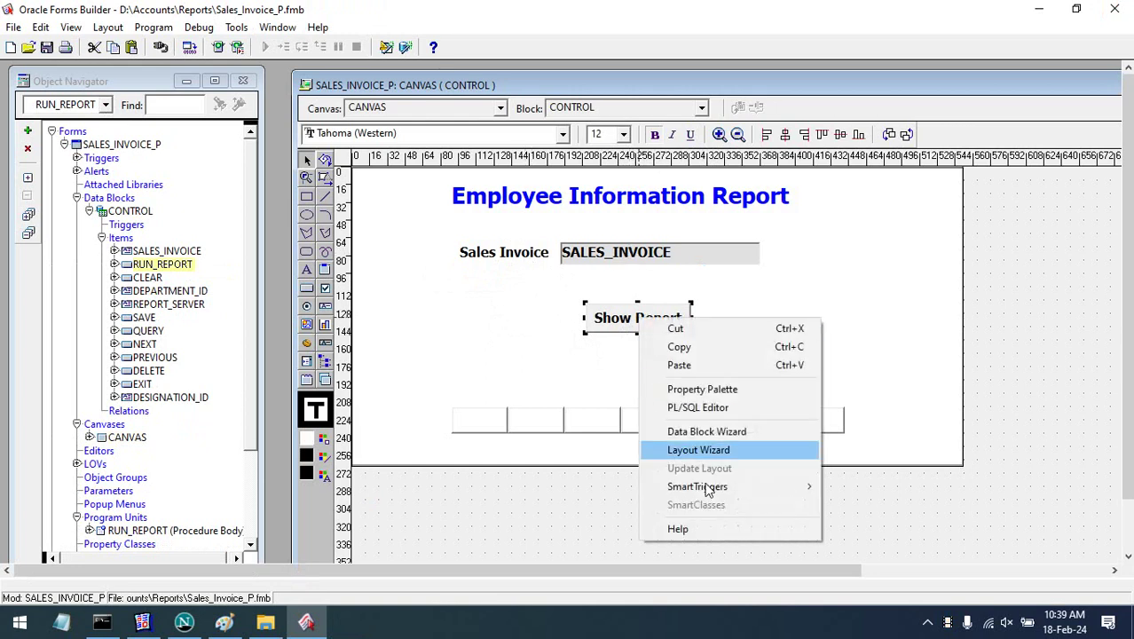
pyautogui.click(697, 407)
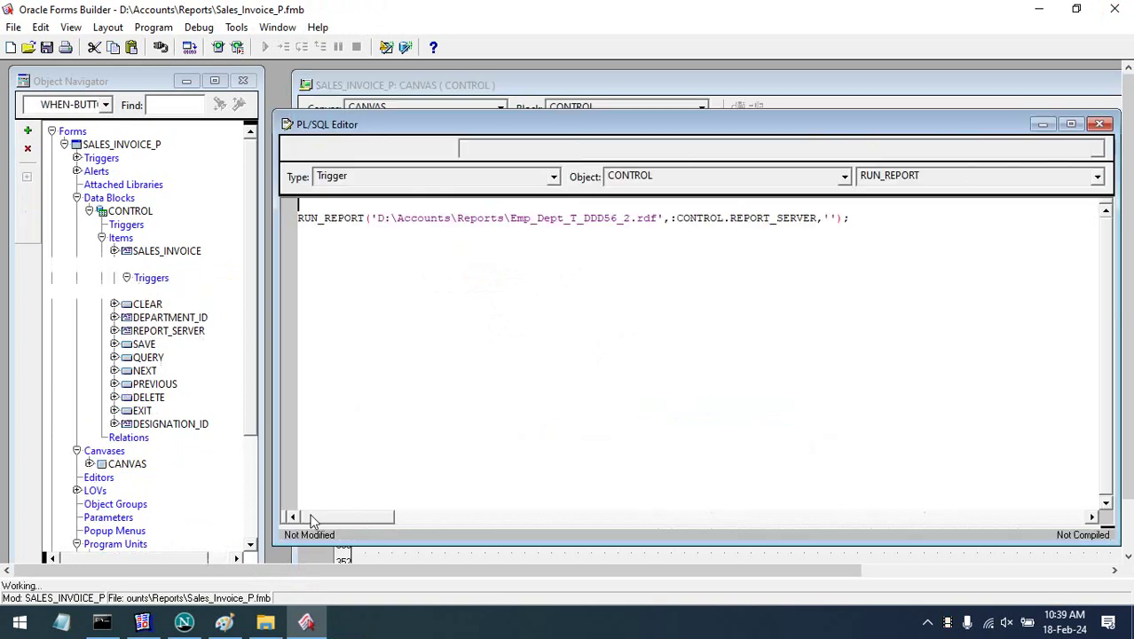
pyautogui.click(265, 621)
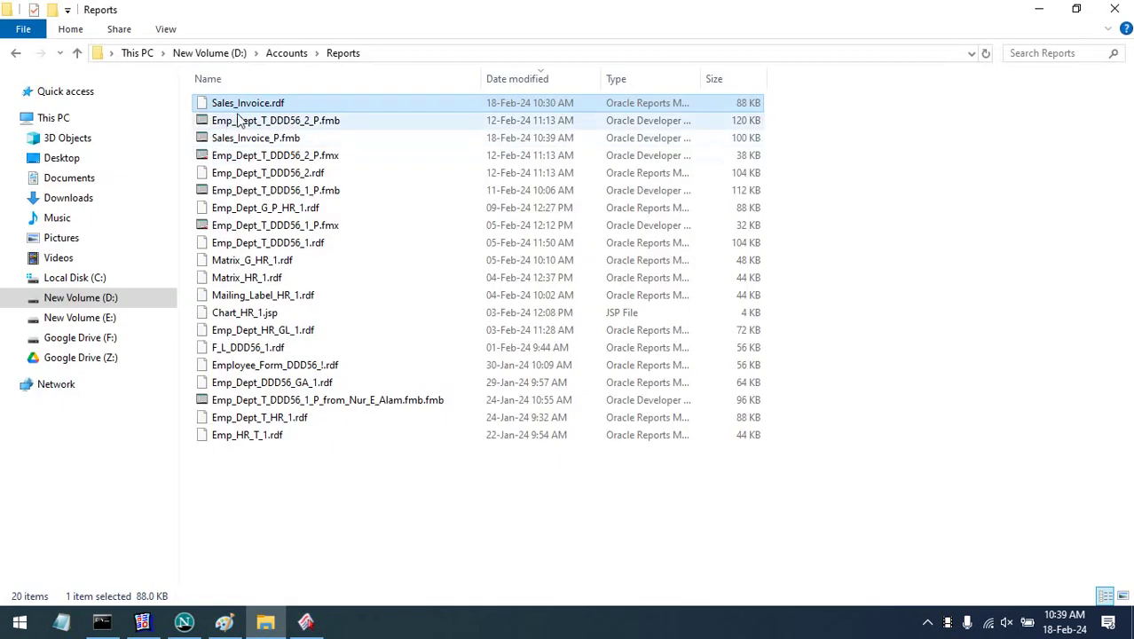
pyautogui.press('F2')
pyautogui.hotkey('ctrl', 'c')
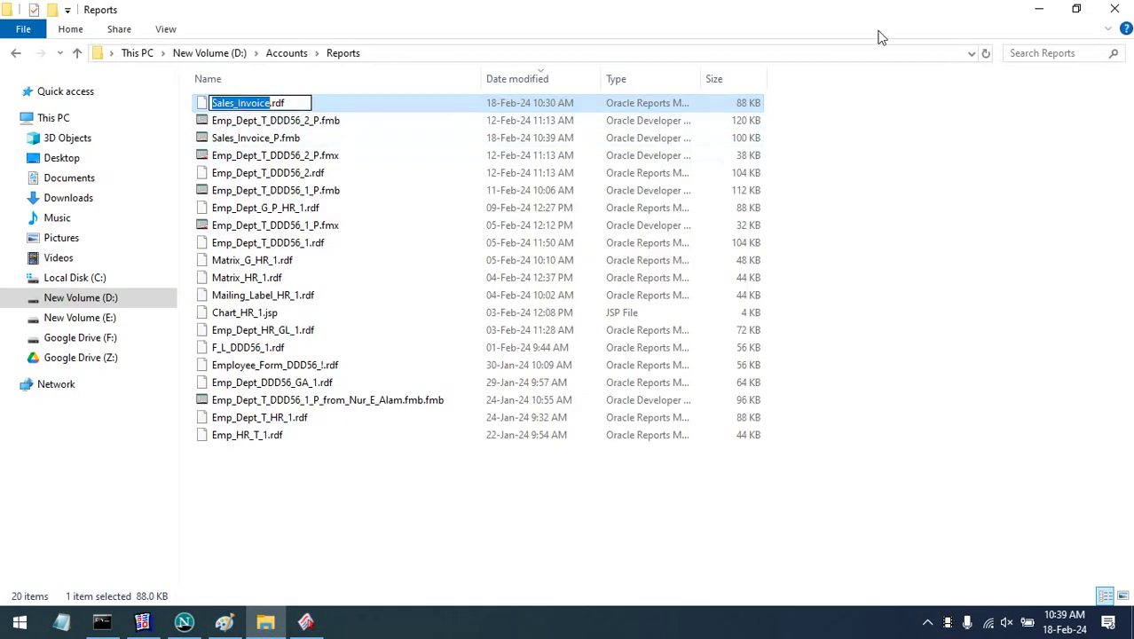
pyautogui.click(1042, 8)
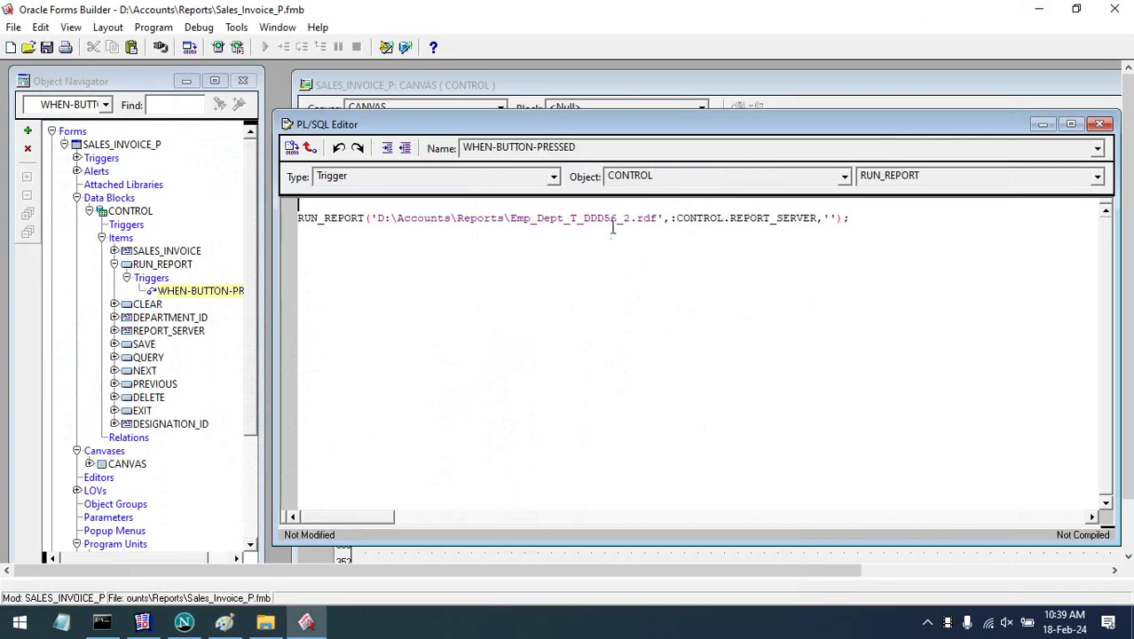
pyautogui.doubleClick(590, 217)
pyautogui.hotkey('ctrl', 'v')
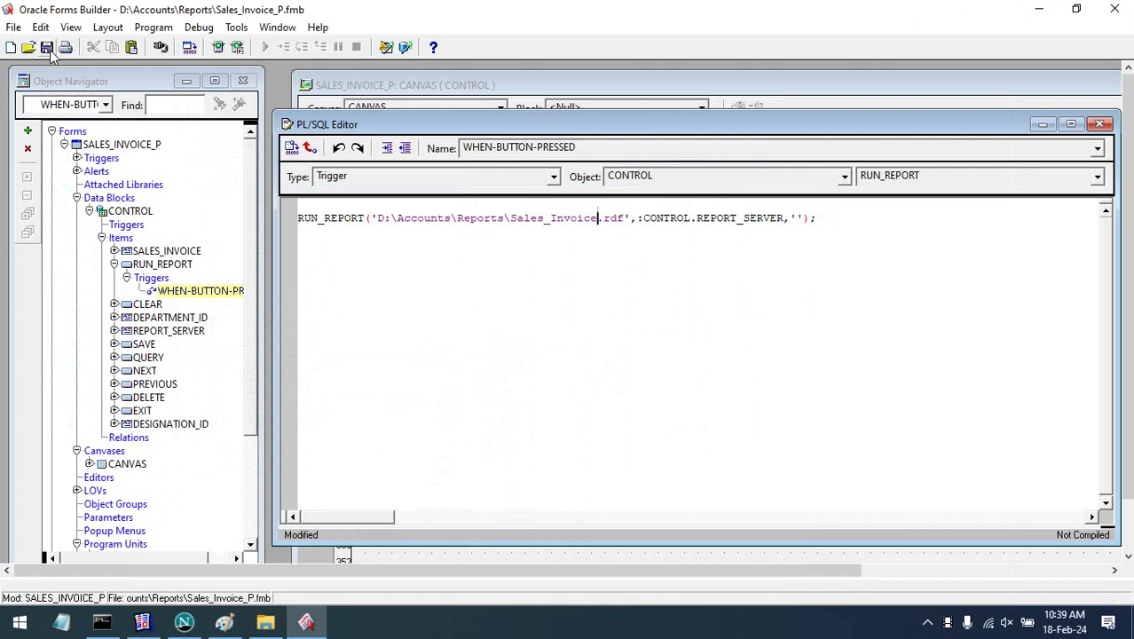
pyautogui.click(48, 50)
pyautogui.click(292, 149)
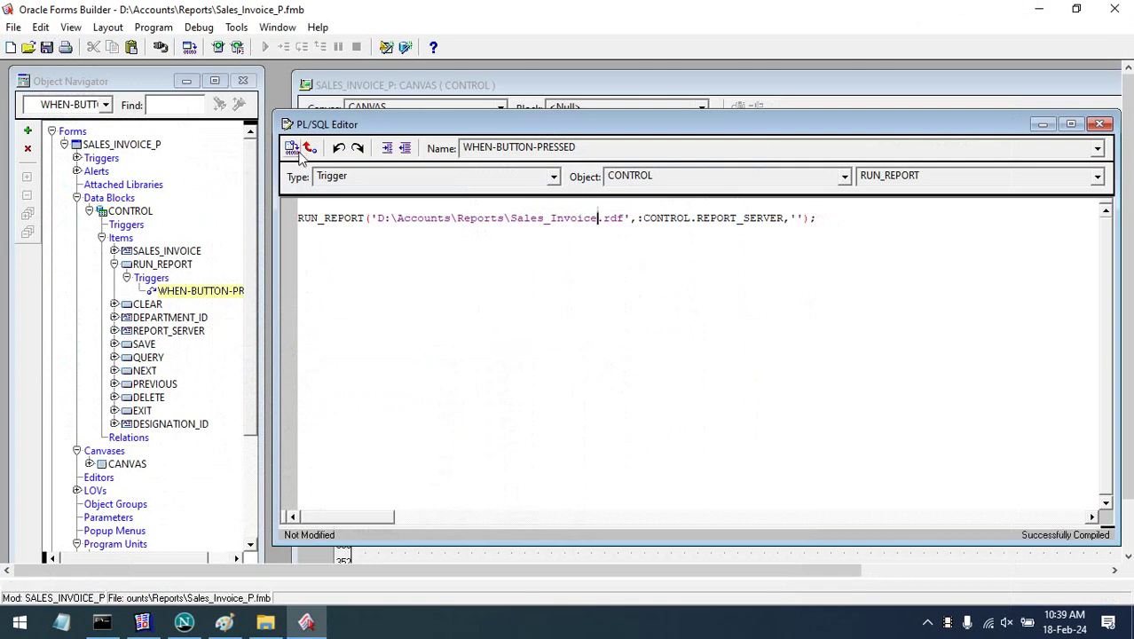
pyautogui.click(1099, 124)
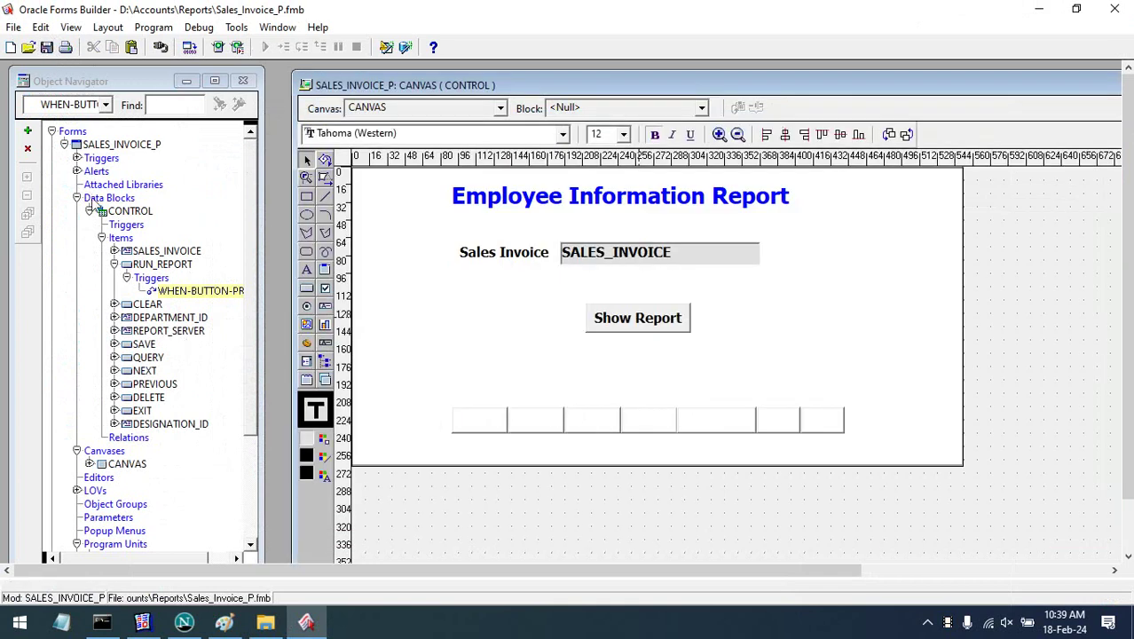
# - Load D:\Accounts\Menu\MY_MENU.mmb and show its MAIN_MENU with the Sales Management items in the Menu Editor
pyautogui.click(65, 145)
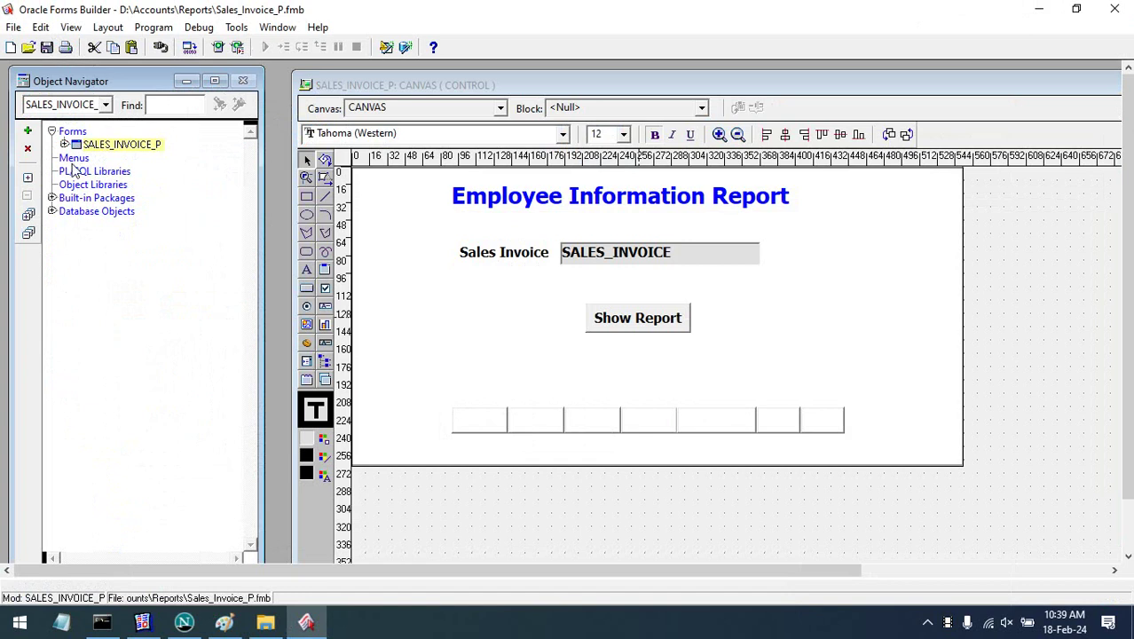
pyautogui.click(74, 158)
pyautogui.click(29, 50)
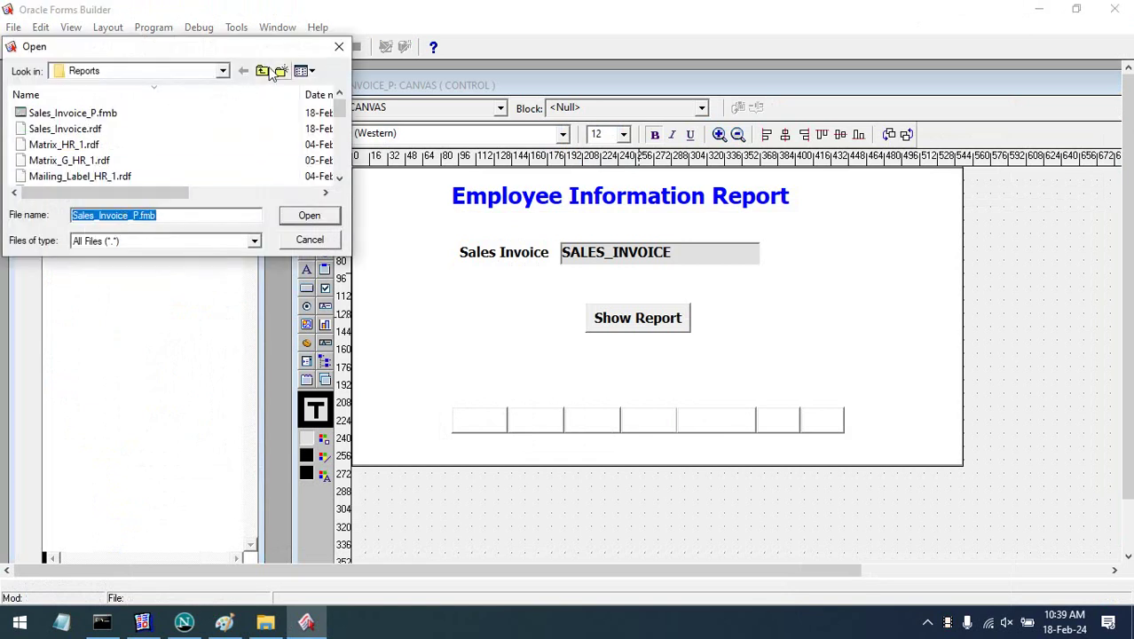
pyautogui.click(265, 71)
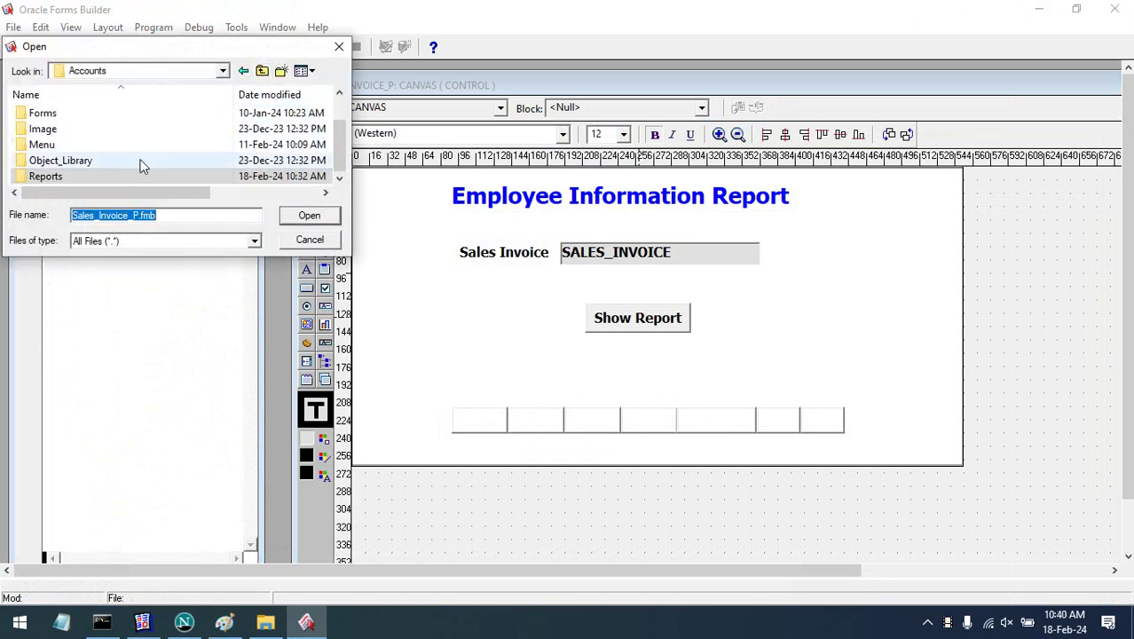
pyautogui.click(114, 144)
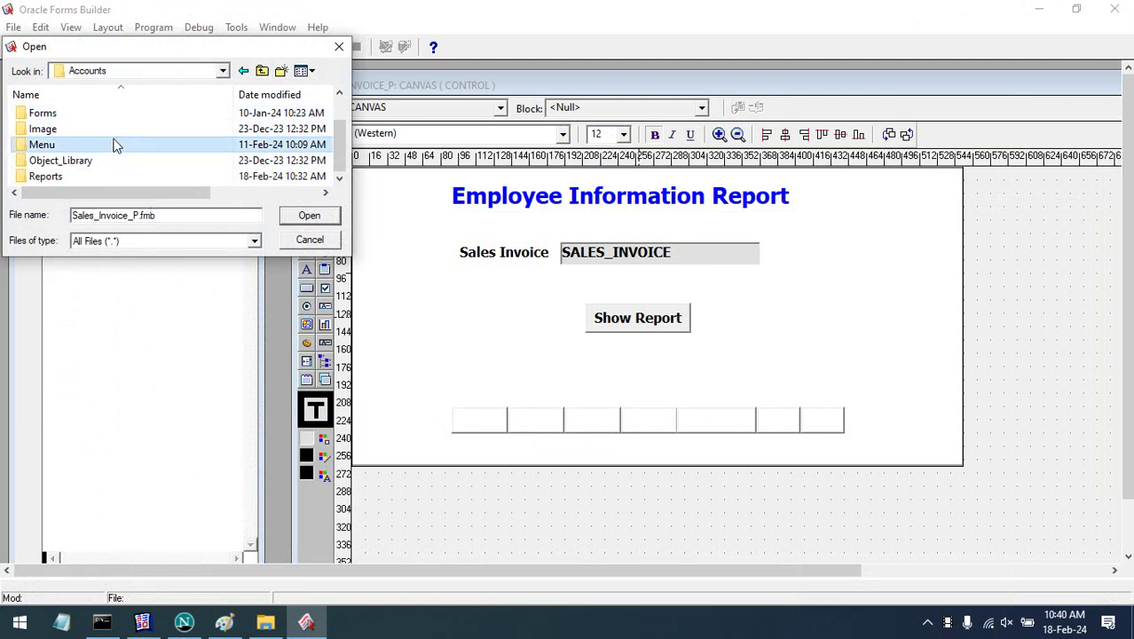
pyautogui.doubleClick(114, 145)
pyautogui.click(134, 115)
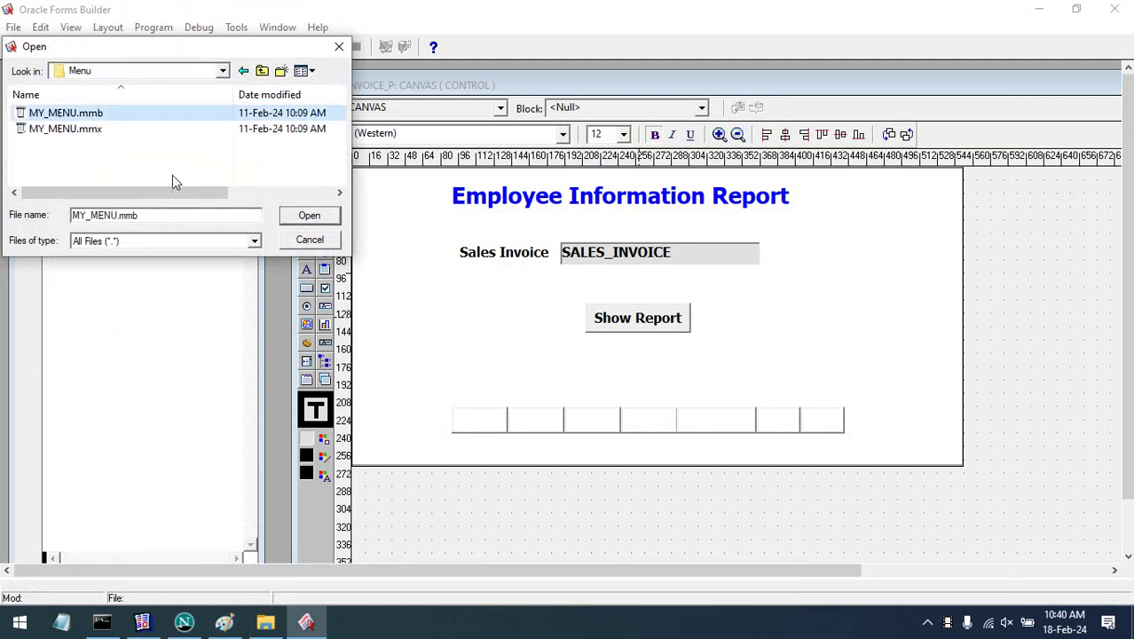
pyautogui.click(309, 216)
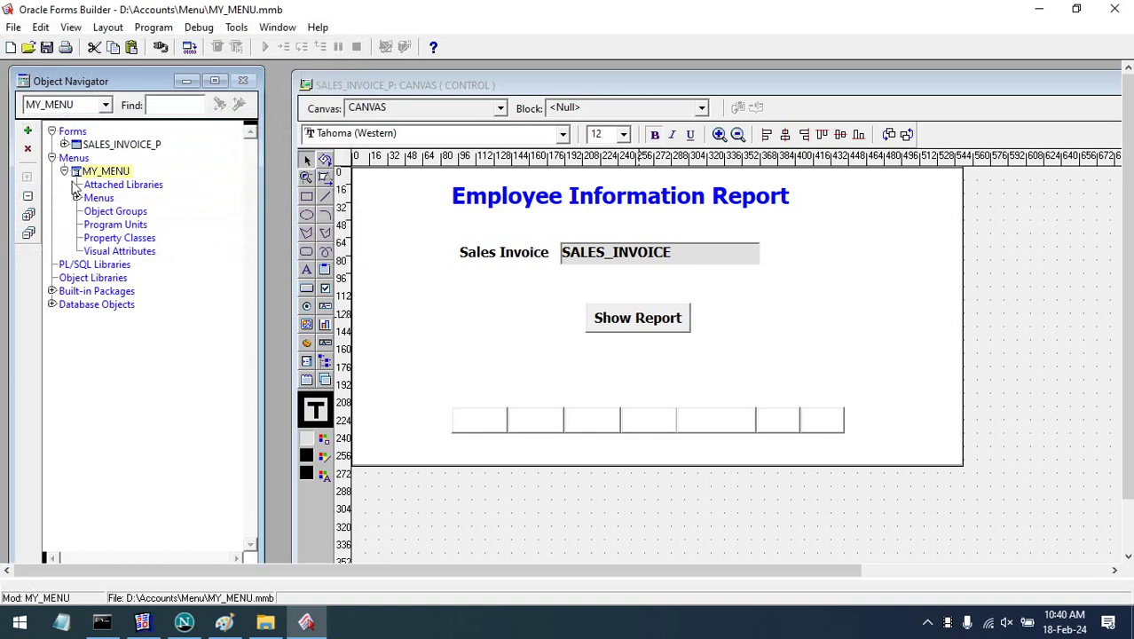
pyautogui.doubleClick(75, 174)
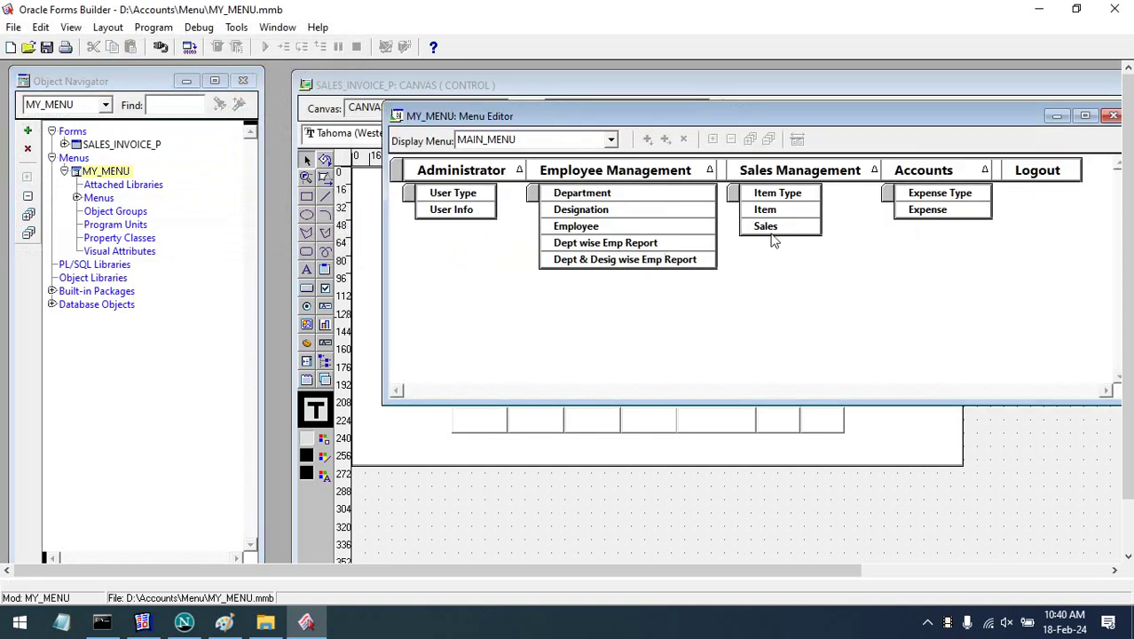
# - Add a 'Print Sales Invoice' item directly below Sales in the Sales Management menu
pyautogui.click(767, 227)
pyautogui.click(647, 139)
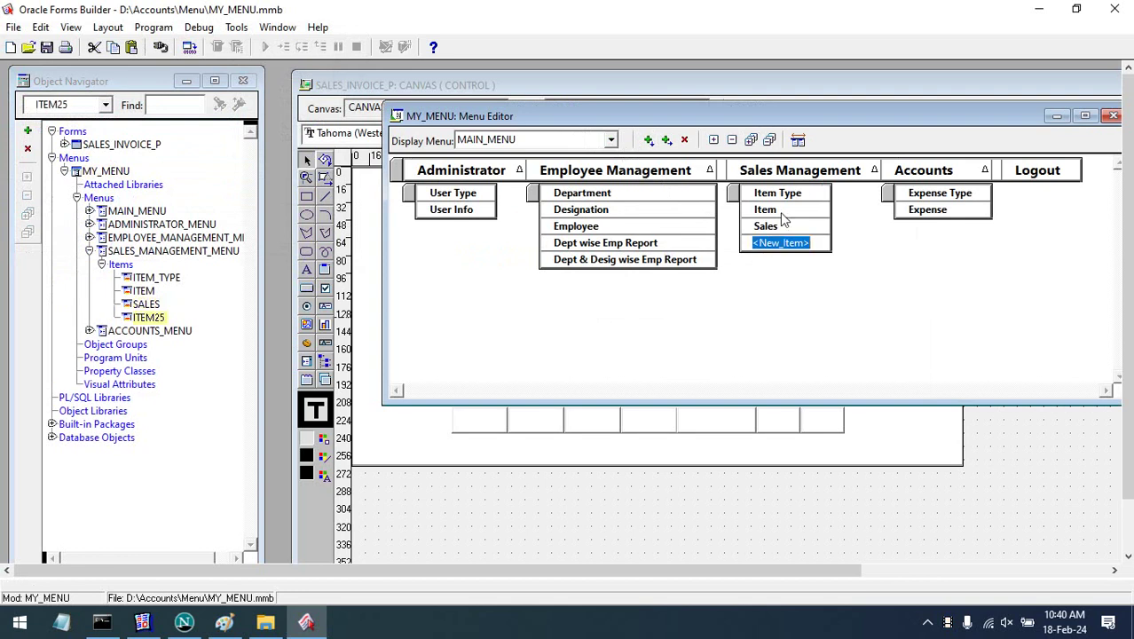
pyautogui.write('Print')
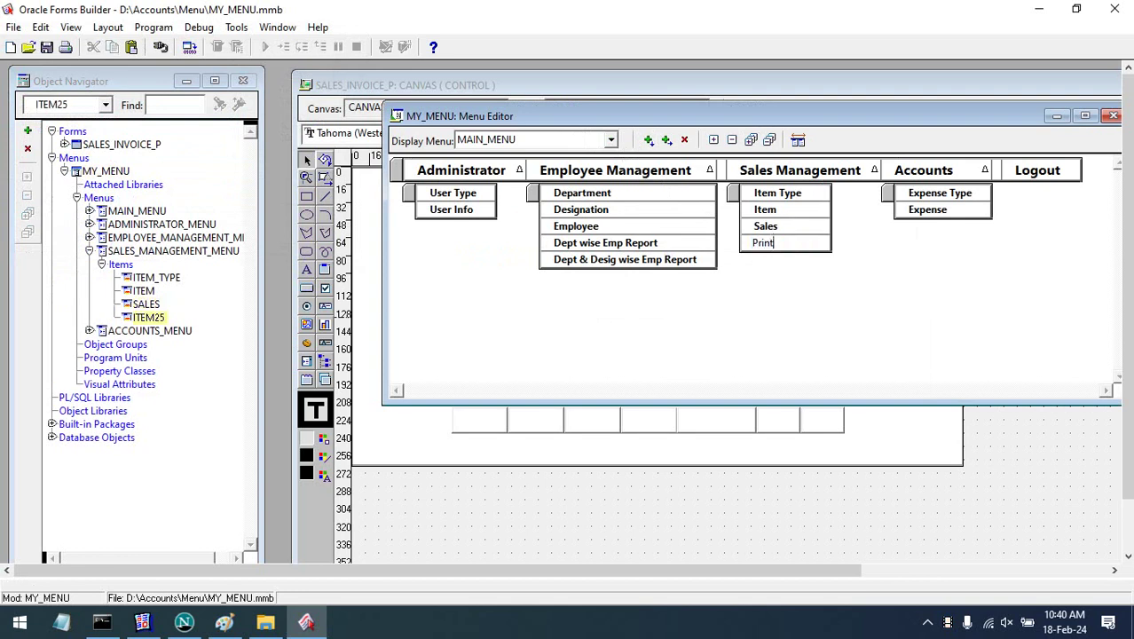
pyautogui.write(' Sales Invoice')
pyautogui.press('Return')
# - Copy the Sales item's call_form code from its PL/SQL Editor for reuse in Print Sales Invoice
pyautogui.click(806, 229)
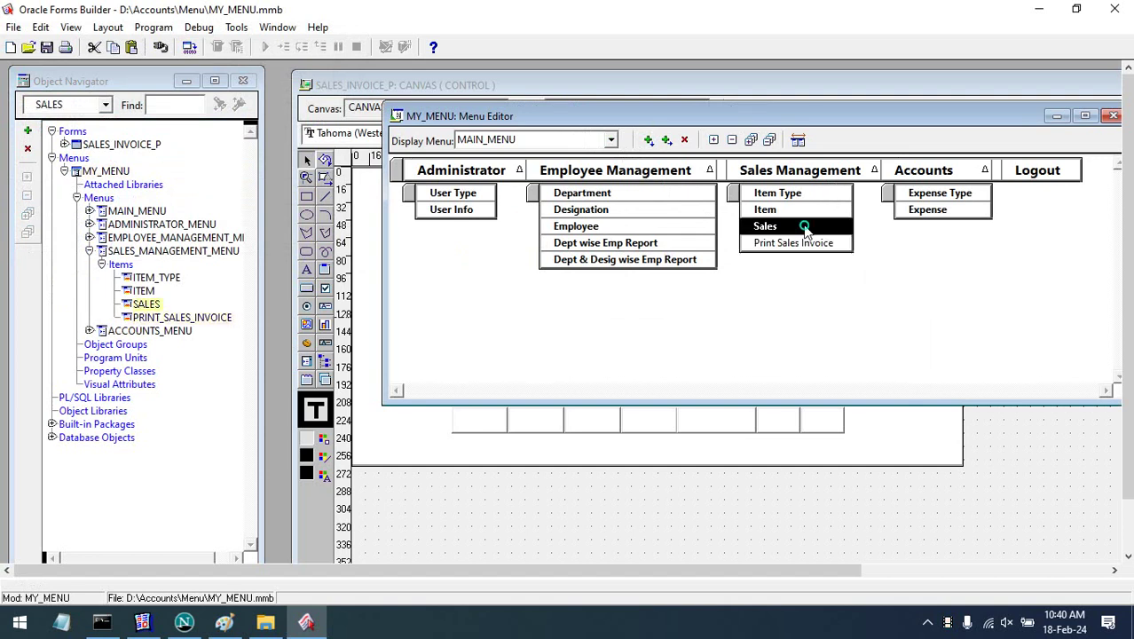
pyautogui.rightClick(807, 230)
pyautogui.click(887, 317)
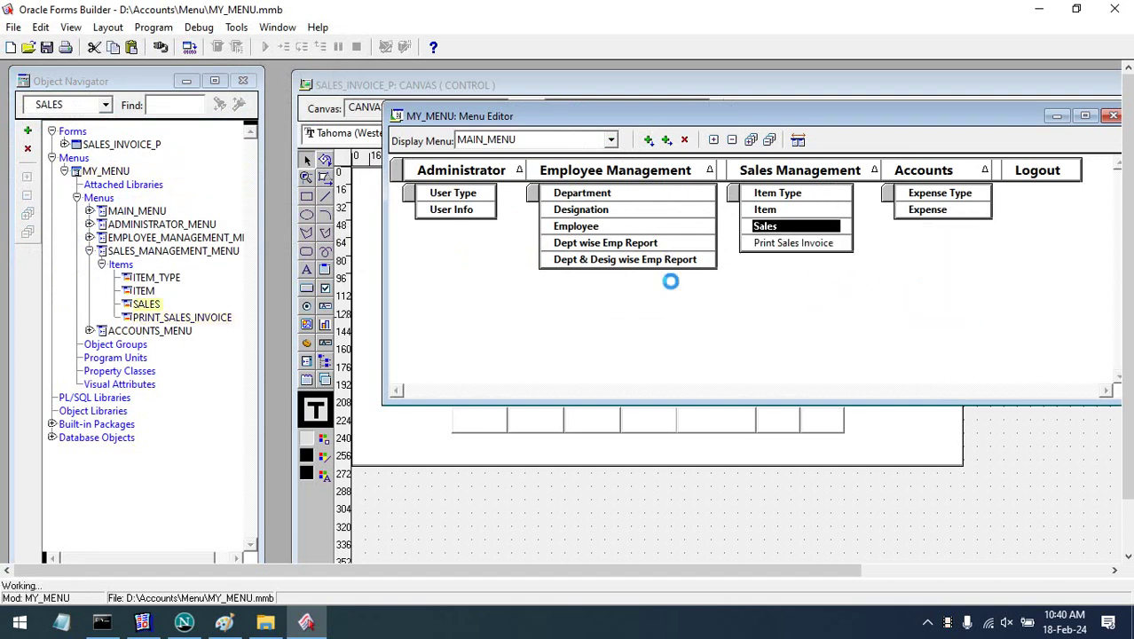
pyautogui.hotkey('ctrl', 'a')
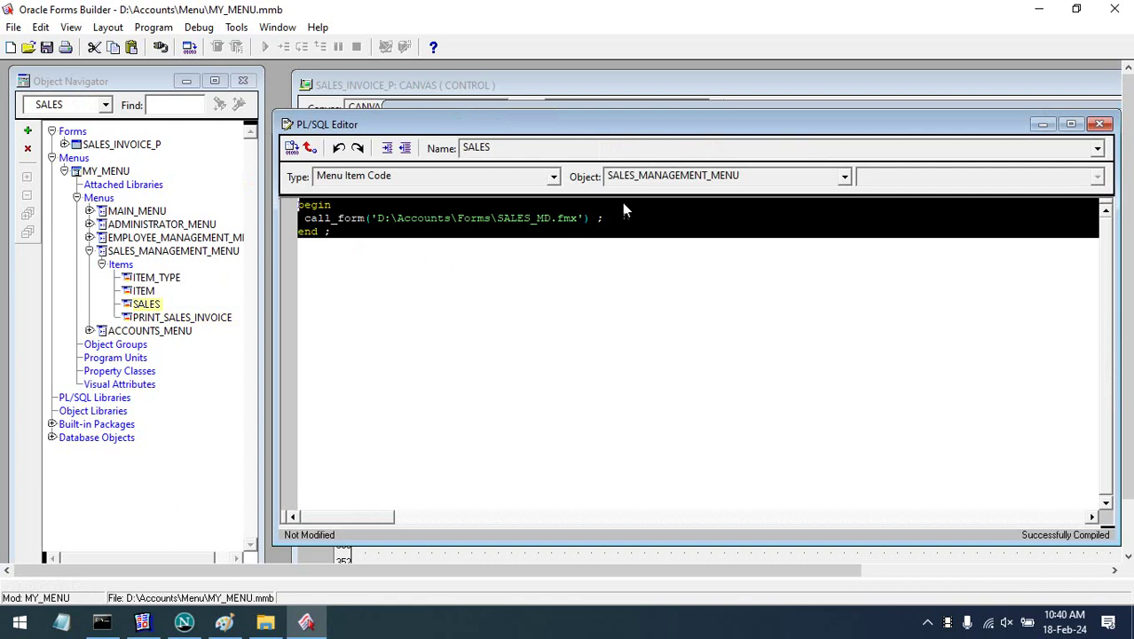
pyautogui.click(1099, 123)
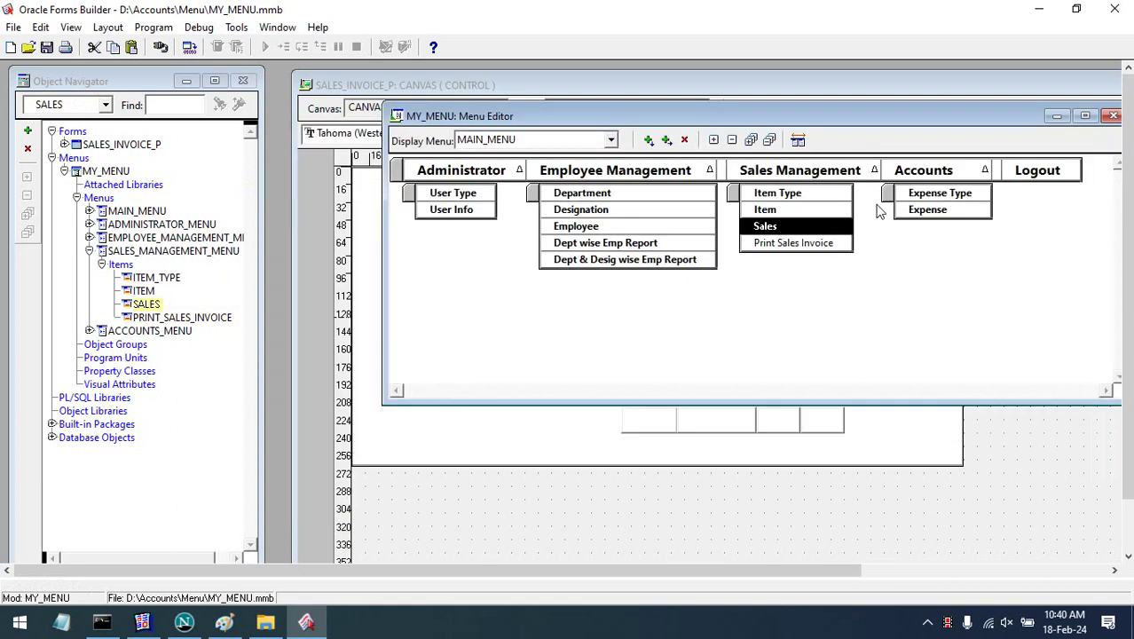
pyautogui.click(805, 243)
pyautogui.rightClick(805, 243)
# - Paste the call_form code into Print Sales Invoice and change the form name SALES_MD to Sales_Invoice_P
pyautogui.click(865, 330)
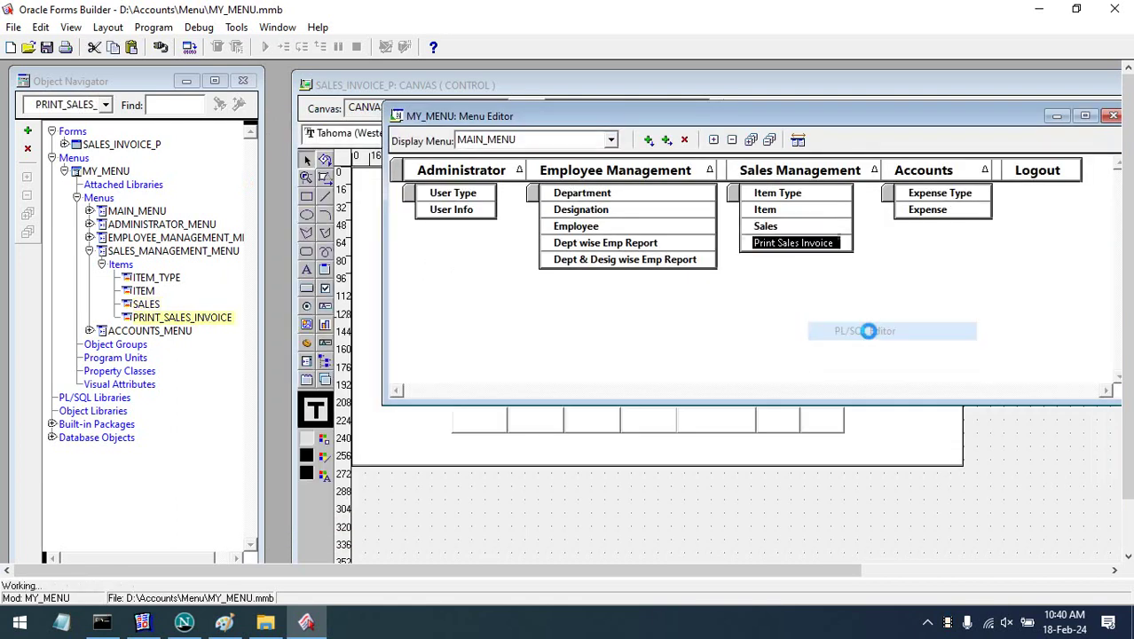
pyautogui.write("begin   call_form('D:\\Accounts\\Forms\\SALES_HE.fmx'); end;")
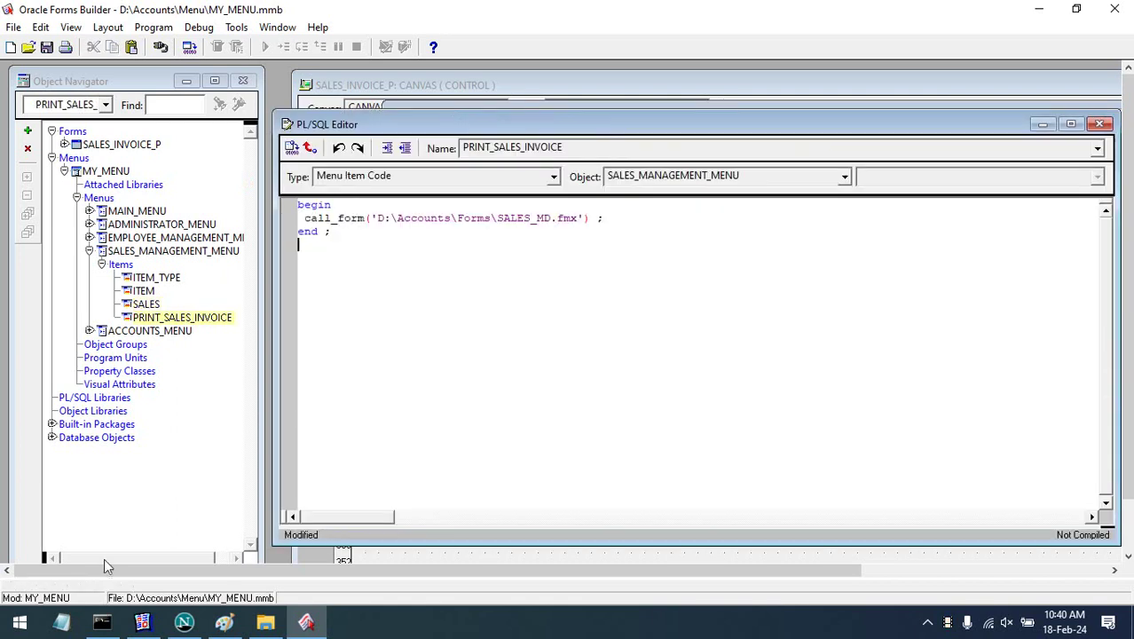
pyautogui.click(265, 621)
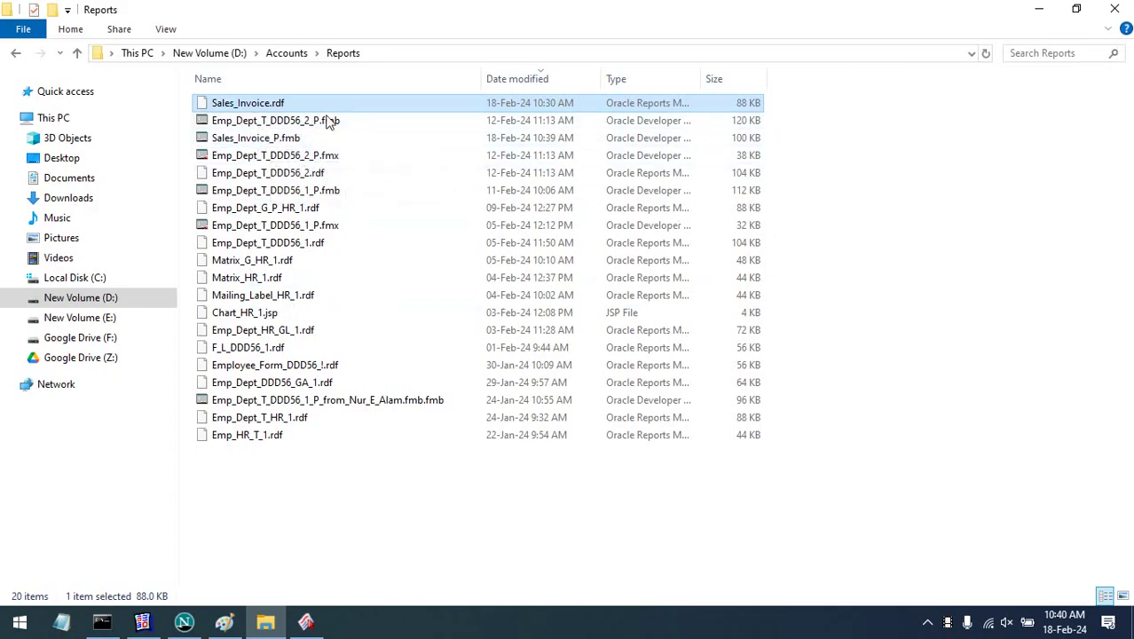
pyautogui.click(257, 141)
pyautogui.press('F2')
pyautogui.hotkey('ctrl', 'c')
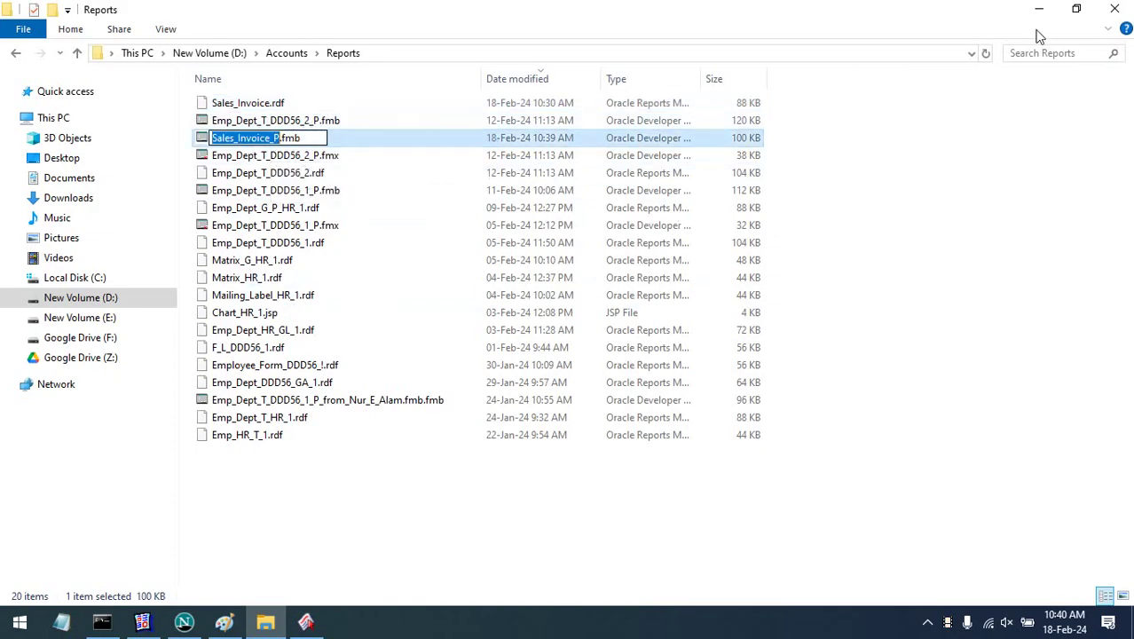
pyautogui.click(1039, 9)
pyautogui.doubleClick(509, 217)
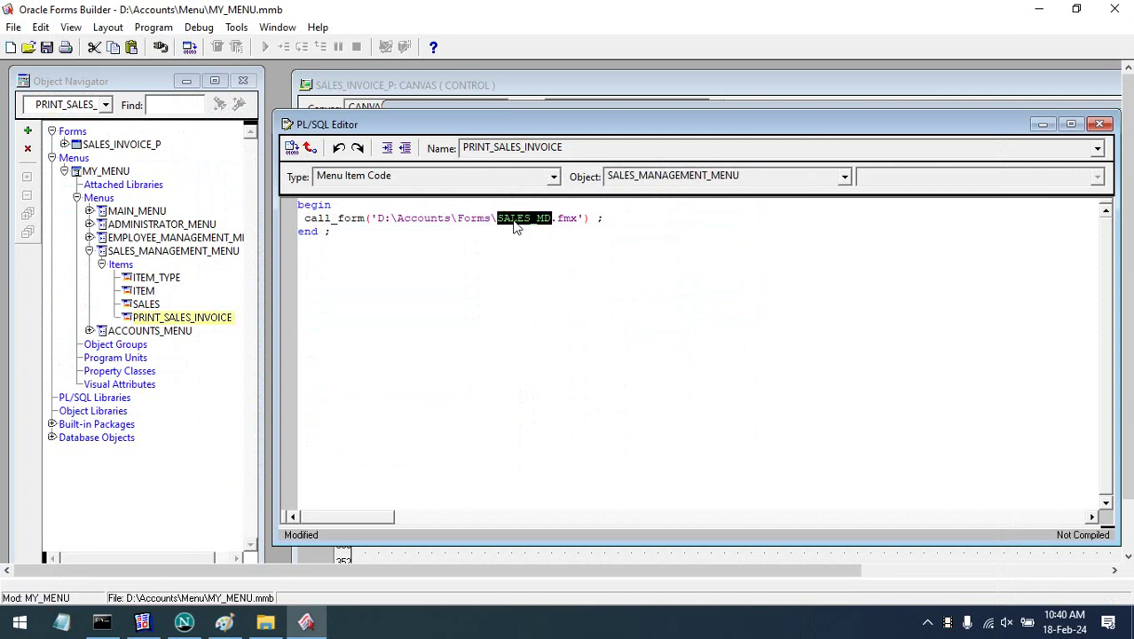
pyautogui.hotkey('ctrl', 'v')
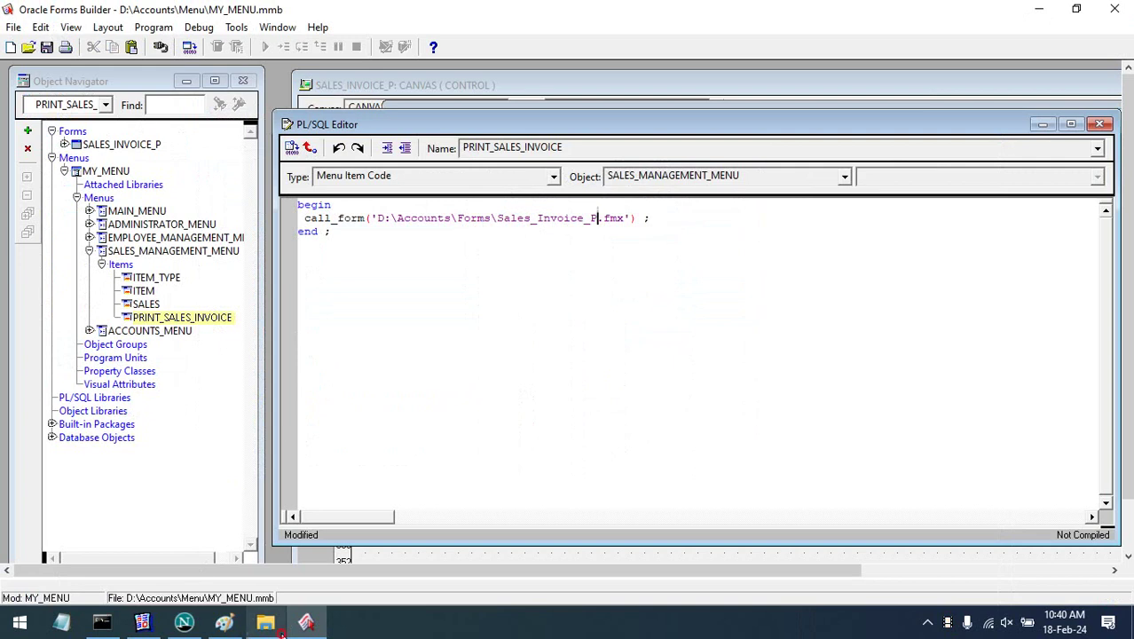
# - Change the path from D:\Accounts\Forms to D:\Accounts\Reports, then save and compile the menu code
pyautogui.click(265, 622)
pyautogui.click(550, 53)
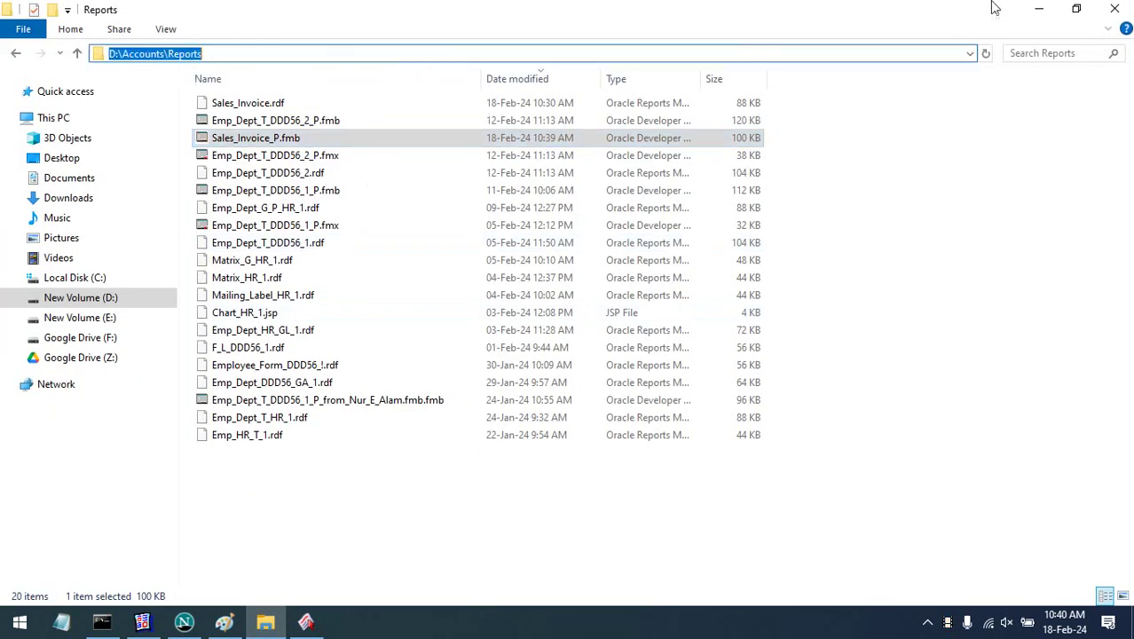
pyautogui.click(1039, 9)
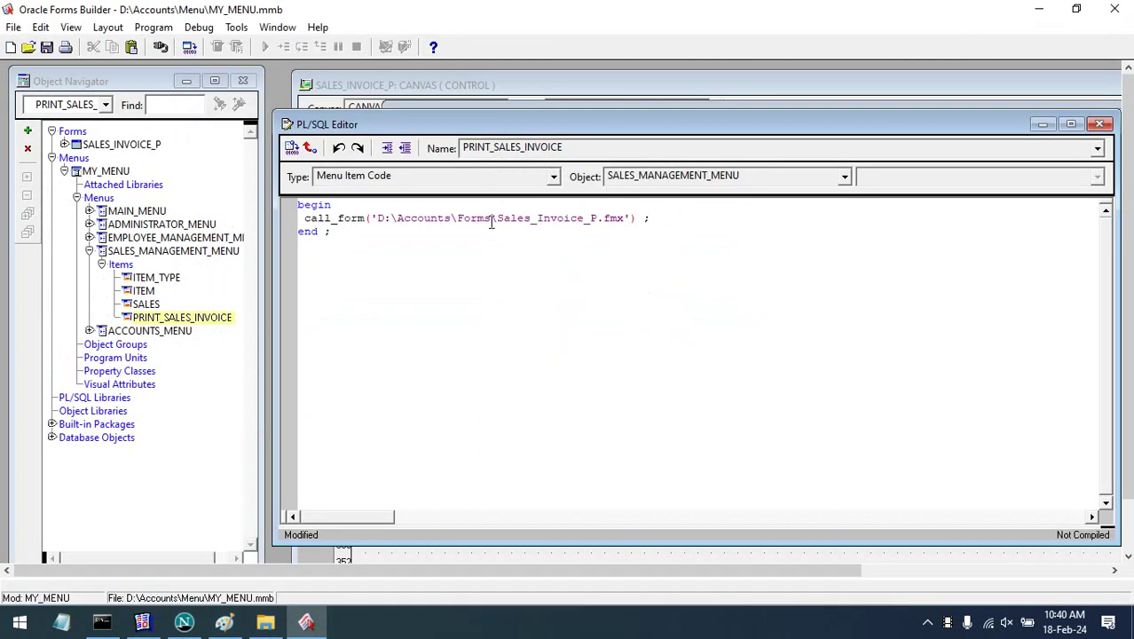
pyautogui.moveTo(491, 221); pyautogui.dragTo(361, 220)
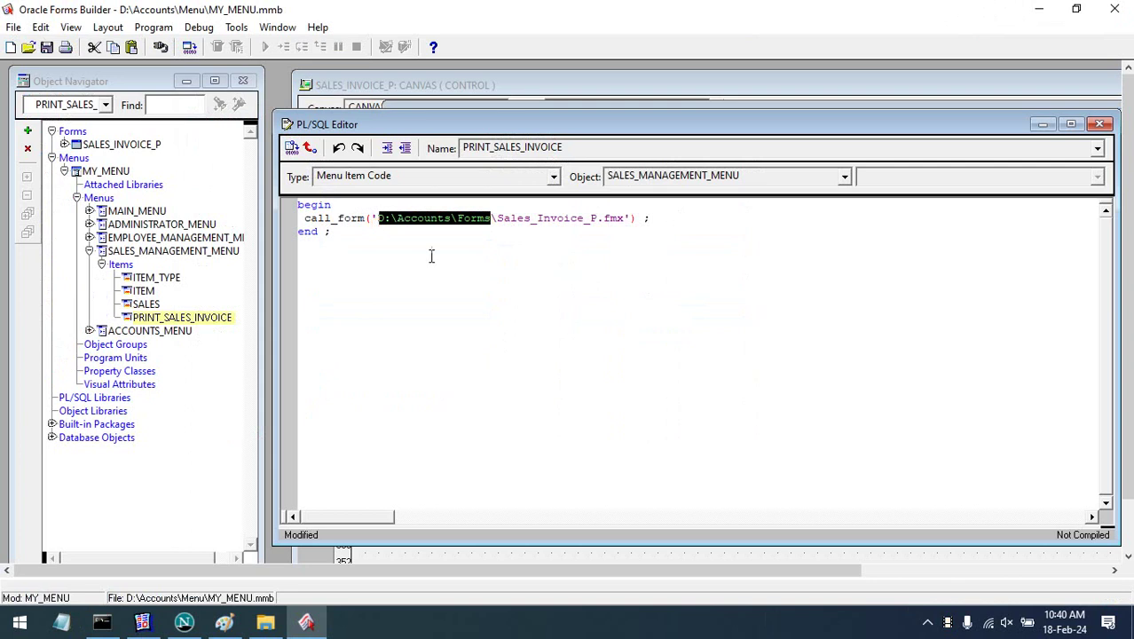
pyautogui.write("'D:\\Accounts\\Reports")
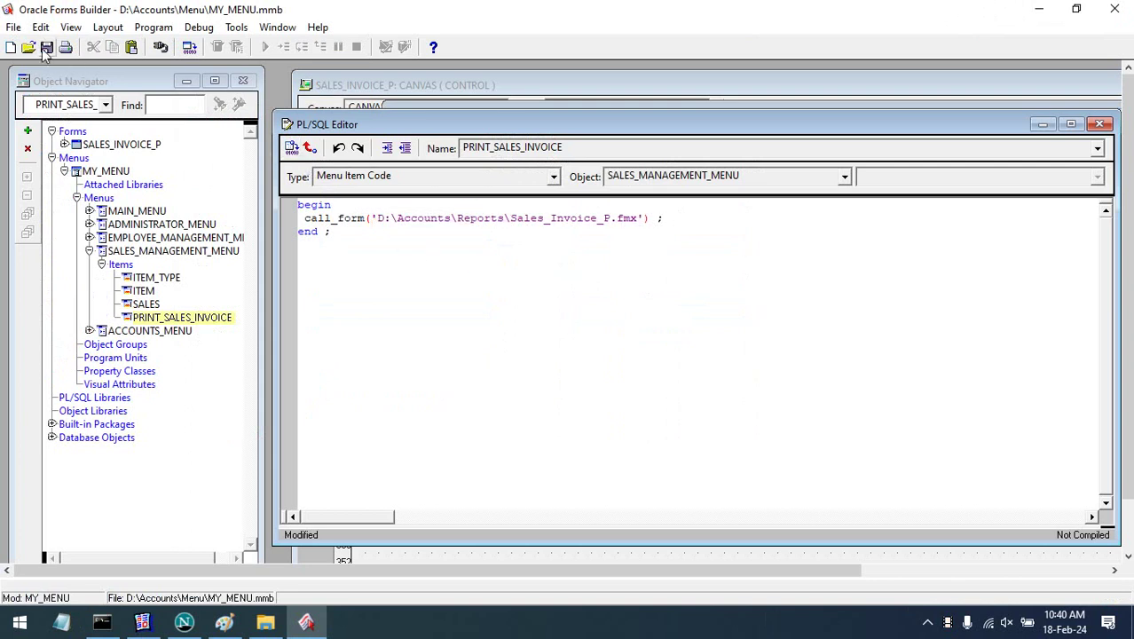
pyautogui.click(46, 47)
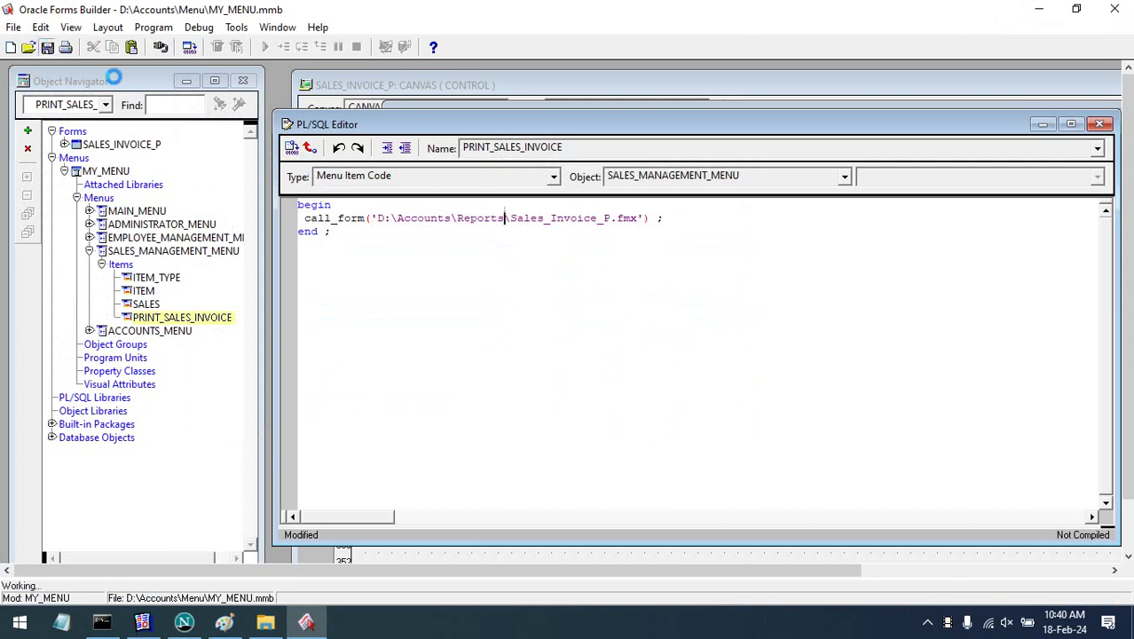
pyautogui.click(290, 151)
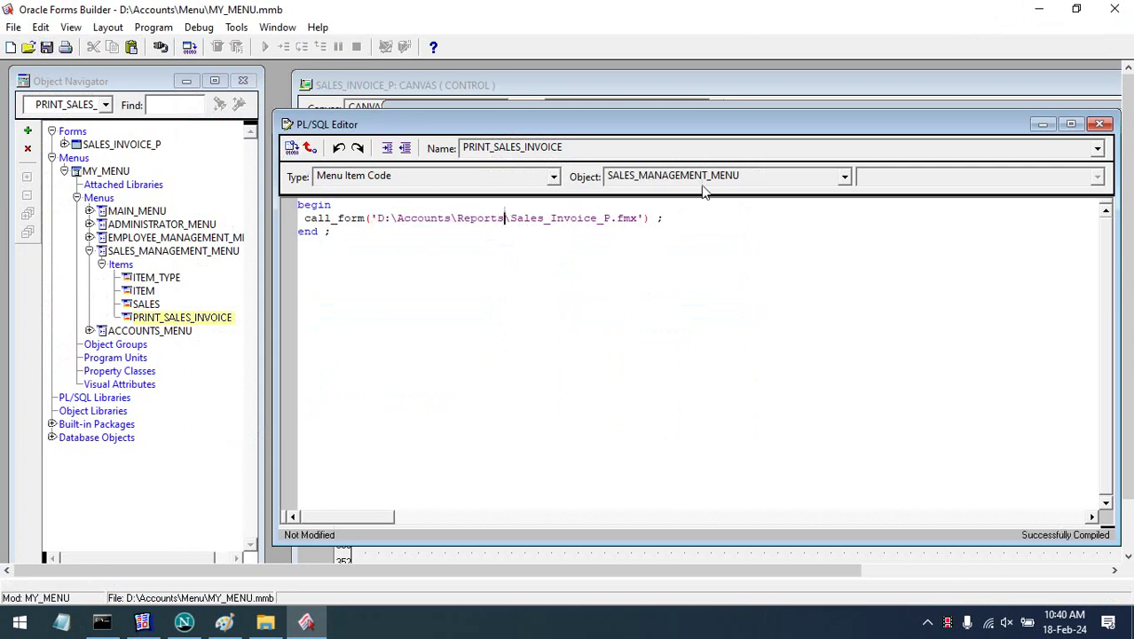
pyautogui.click(1099, 124)
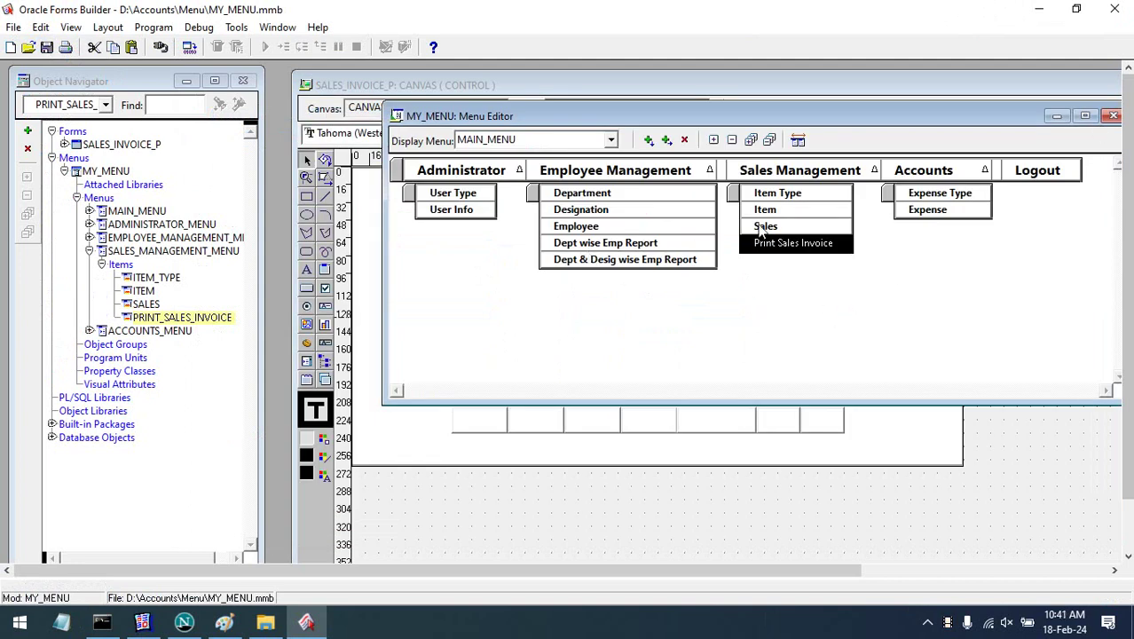
# - Set the Print Sales Invoice item's font to Segoe UI Bold, size 9, in the Property Palette
pyautogui.click(761, 226)
pyautogui.click(779, 244)
pyautogui.rightClick(779, 247)
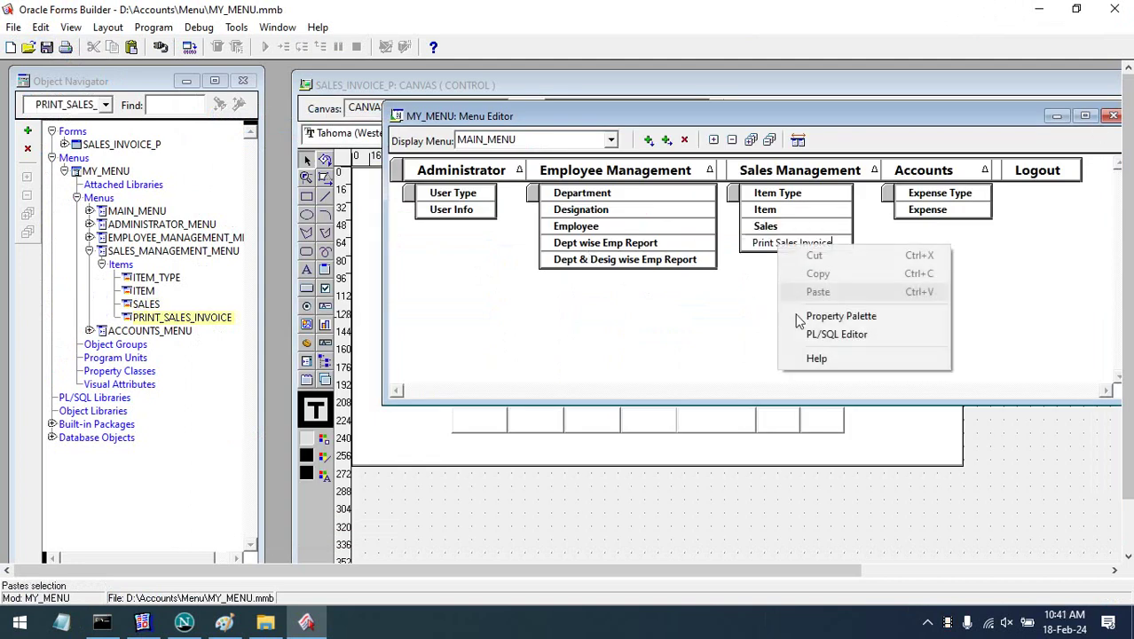
pyautogui.click(817, 319)
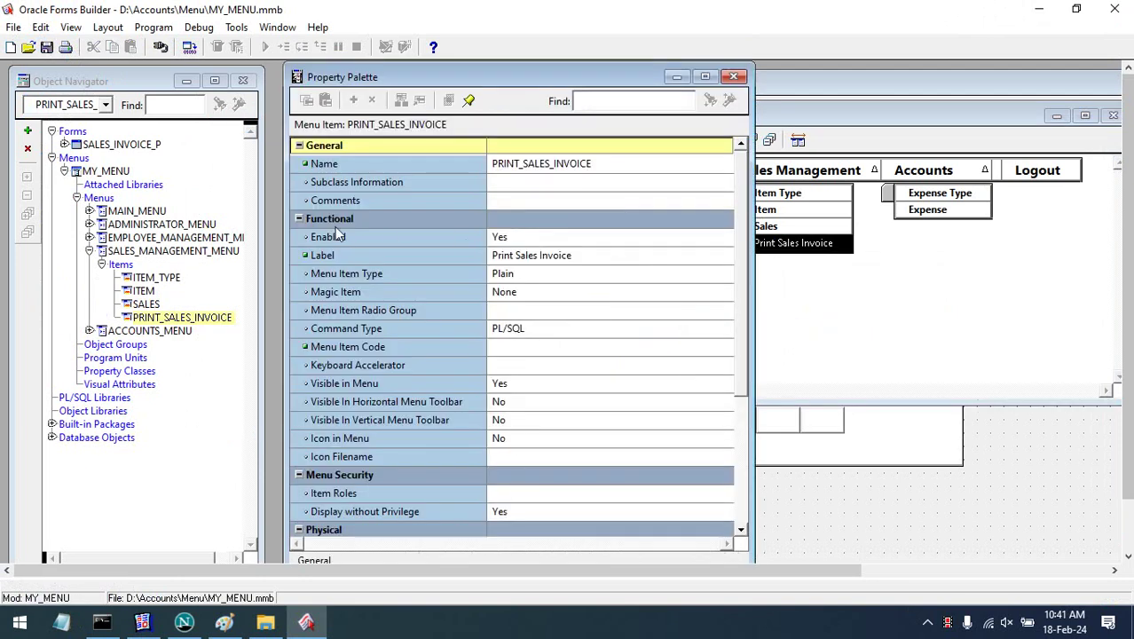
pyautogui.click(298, 219)
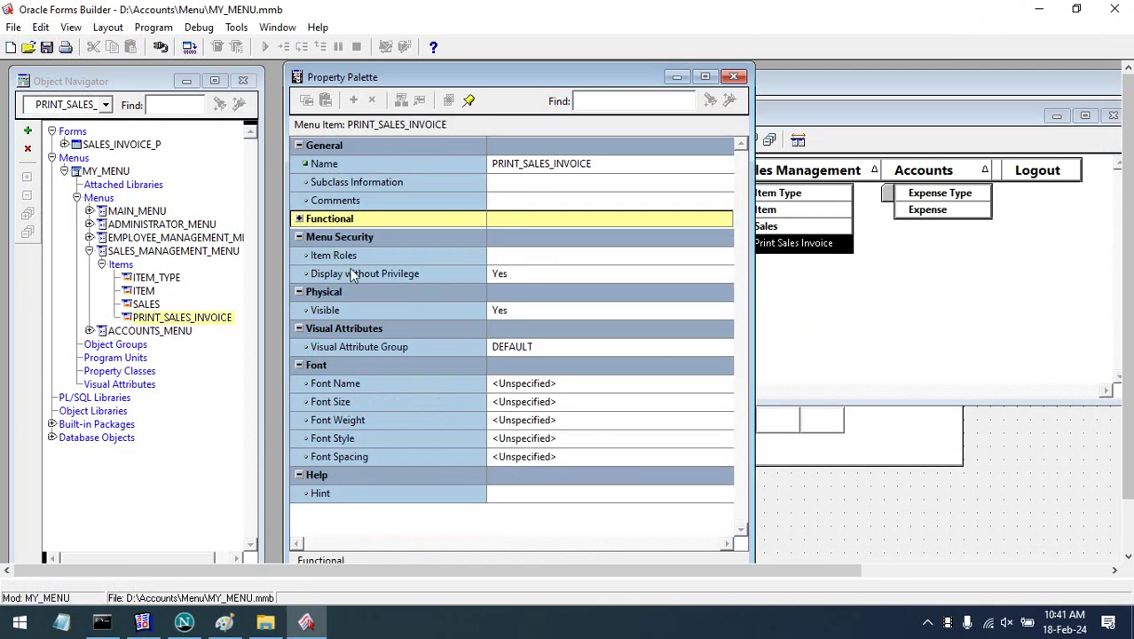
pyautogui.doubleClick(522, 366)
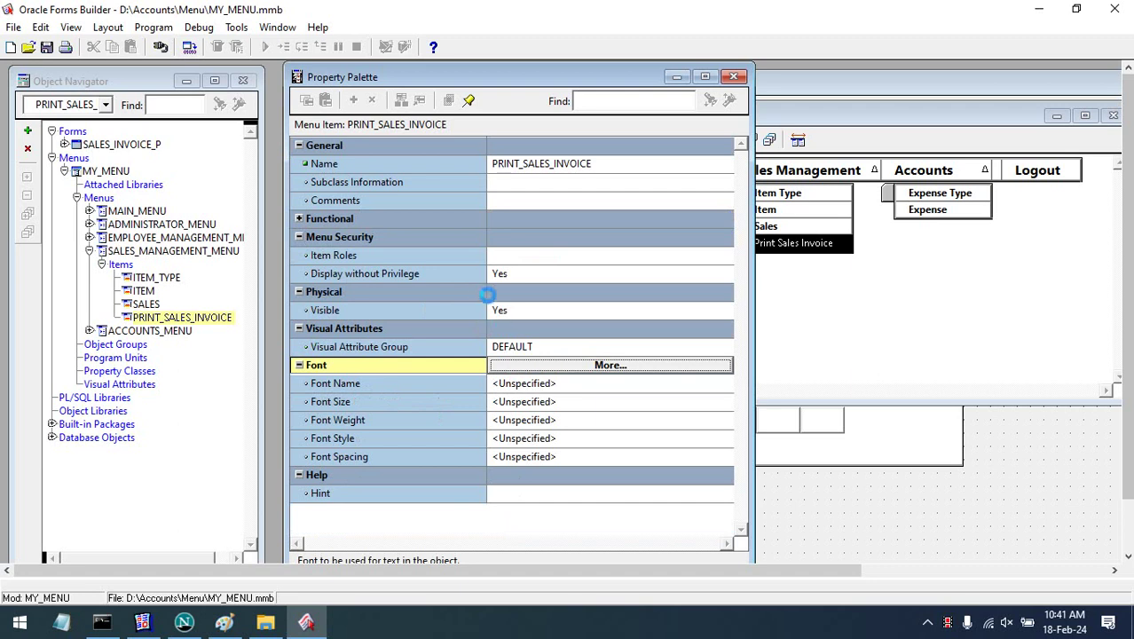
pyautogui.click(177, 243)
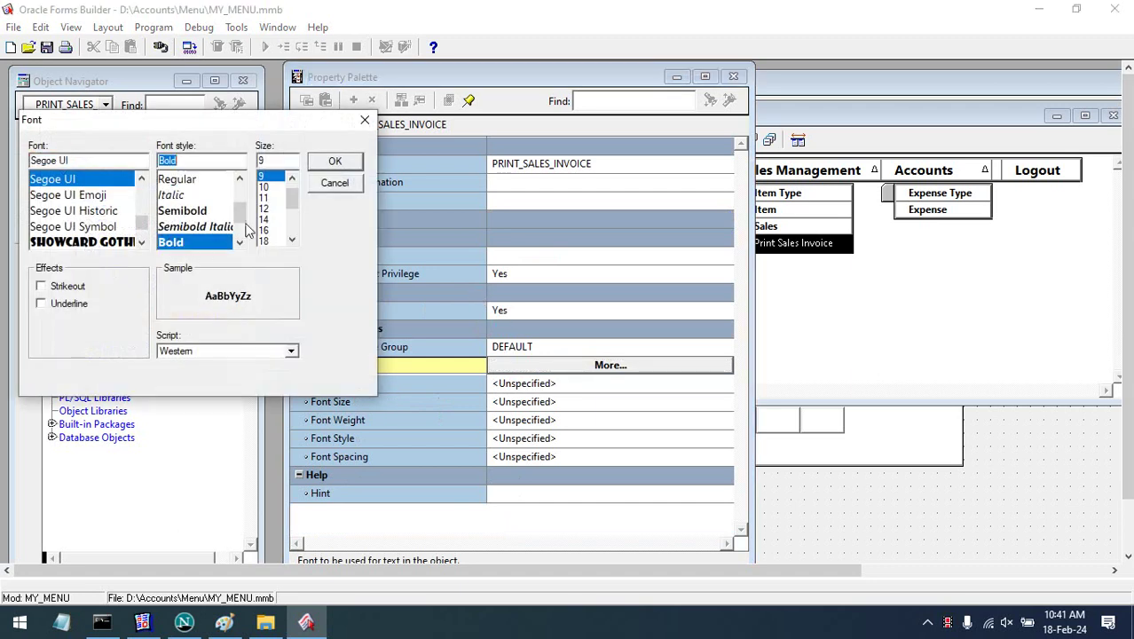
pyautogui.click(332, 160)
pyautogui.click(735, 77)
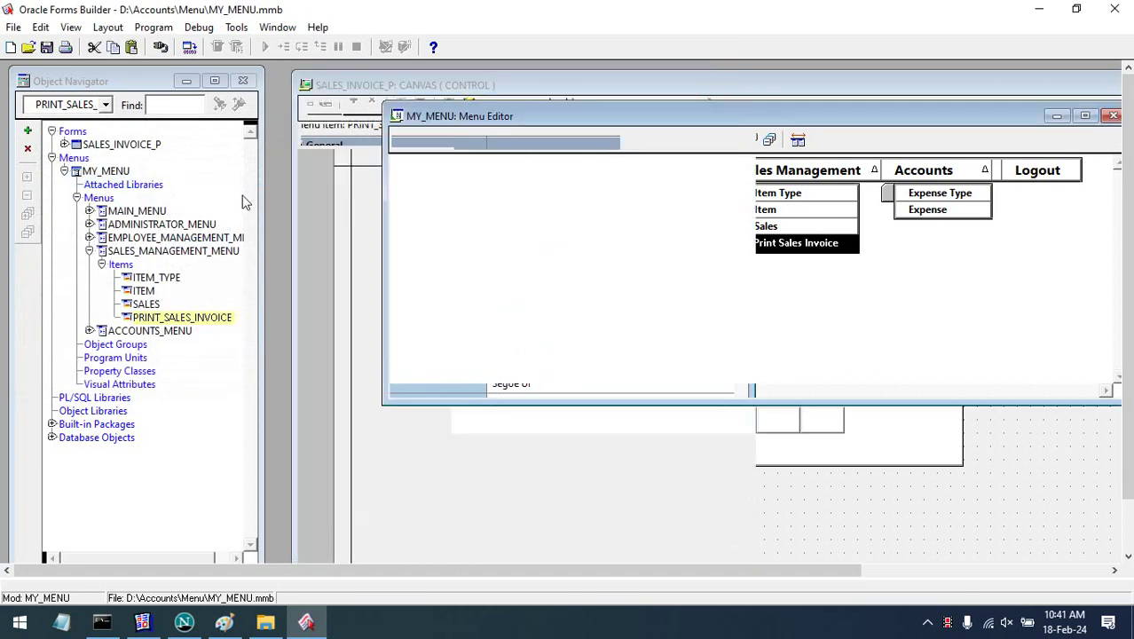
# - Save and build MY_MENU, close the Menu Editor, then save and build it again
pyautogui.click(105, 172)
pyautogui.click(48, 49)
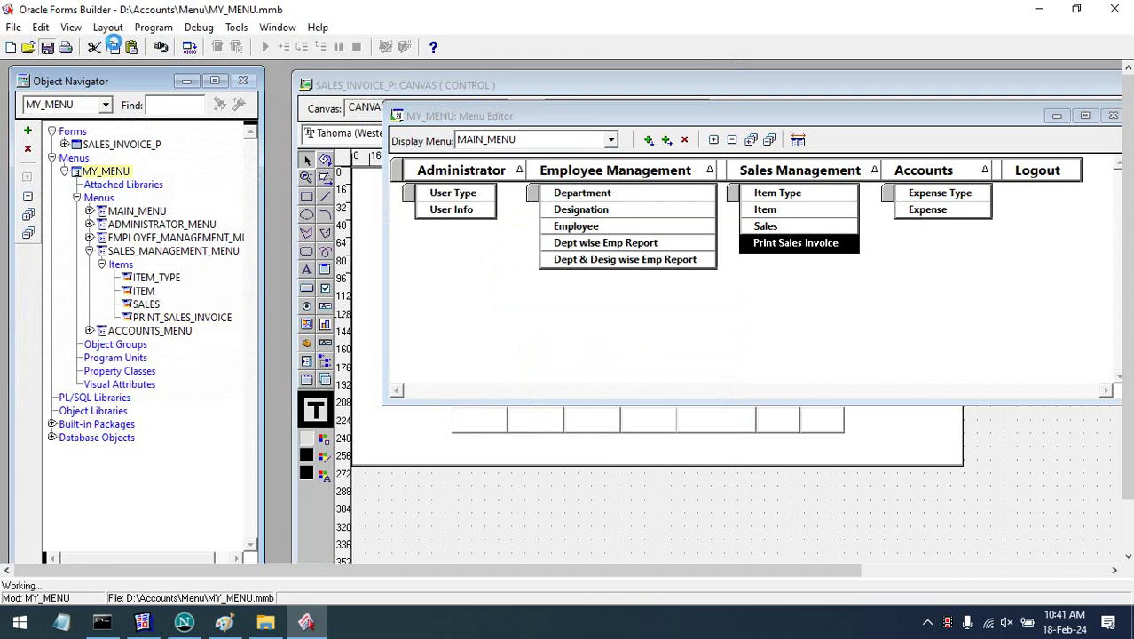
pyautogui.click(189, 47)
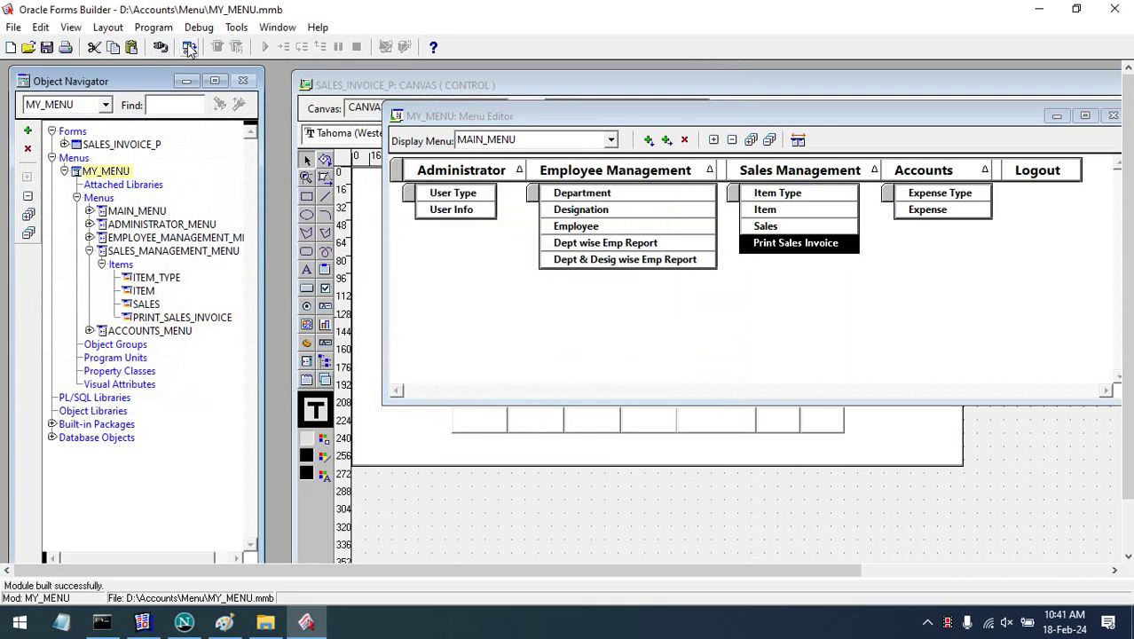
pyautogui.click(1113, 116)
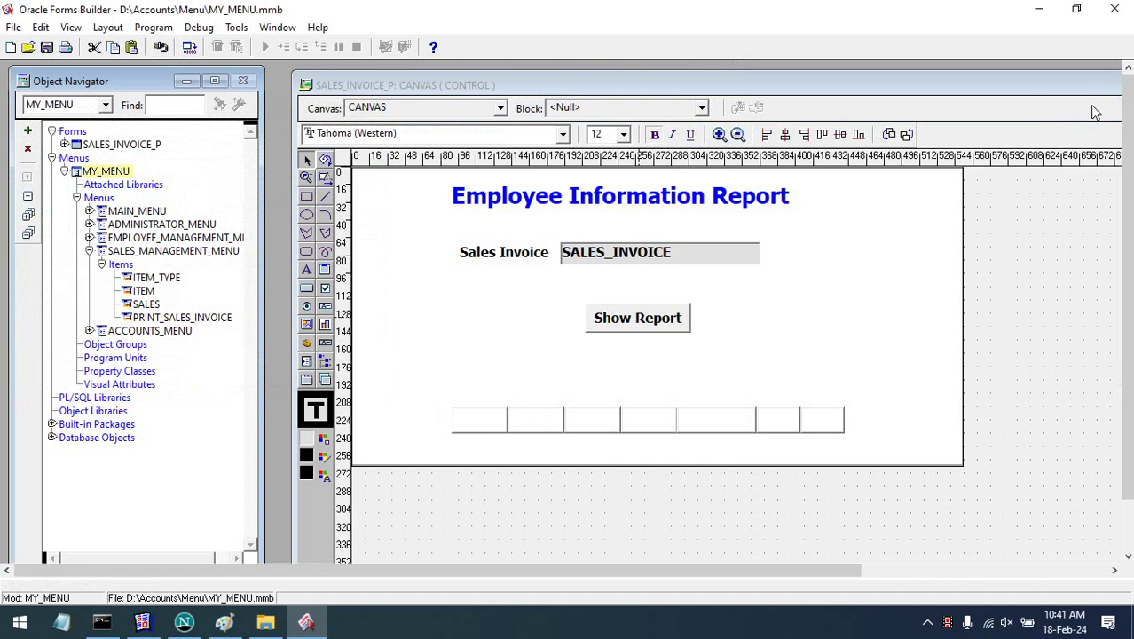
pyautogui.click(48, 49)
pyautogui.click(189, 47)
# - Minimize Netscape Navigator and Forms Builder, then refresh the desktop
pyautogui.click(184, 621)
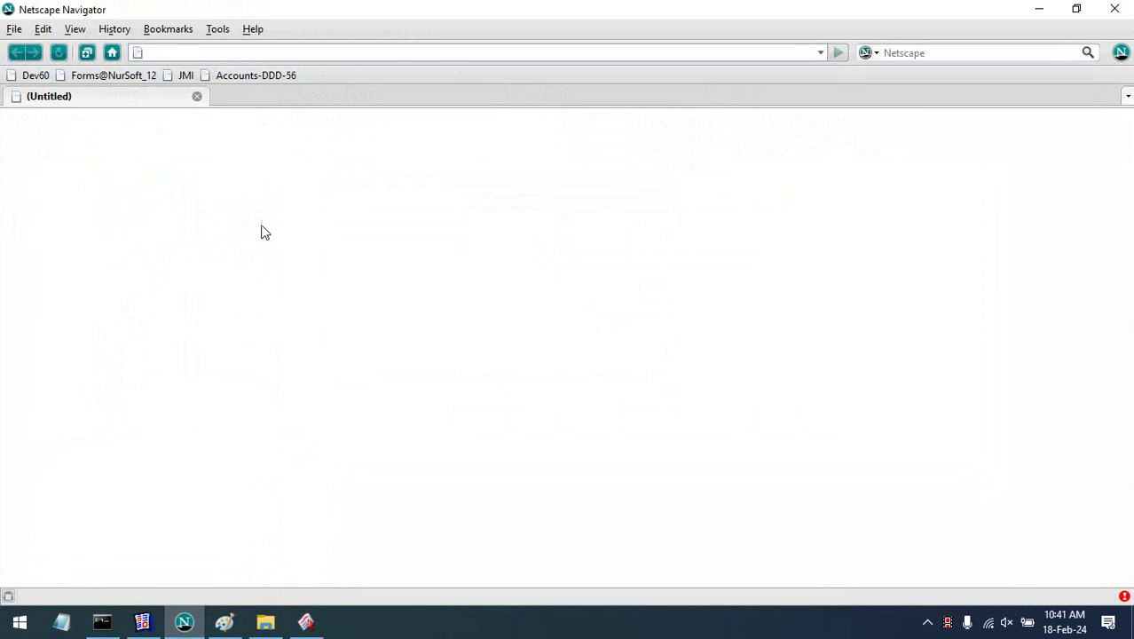
pyautogui.click(1039, 9)
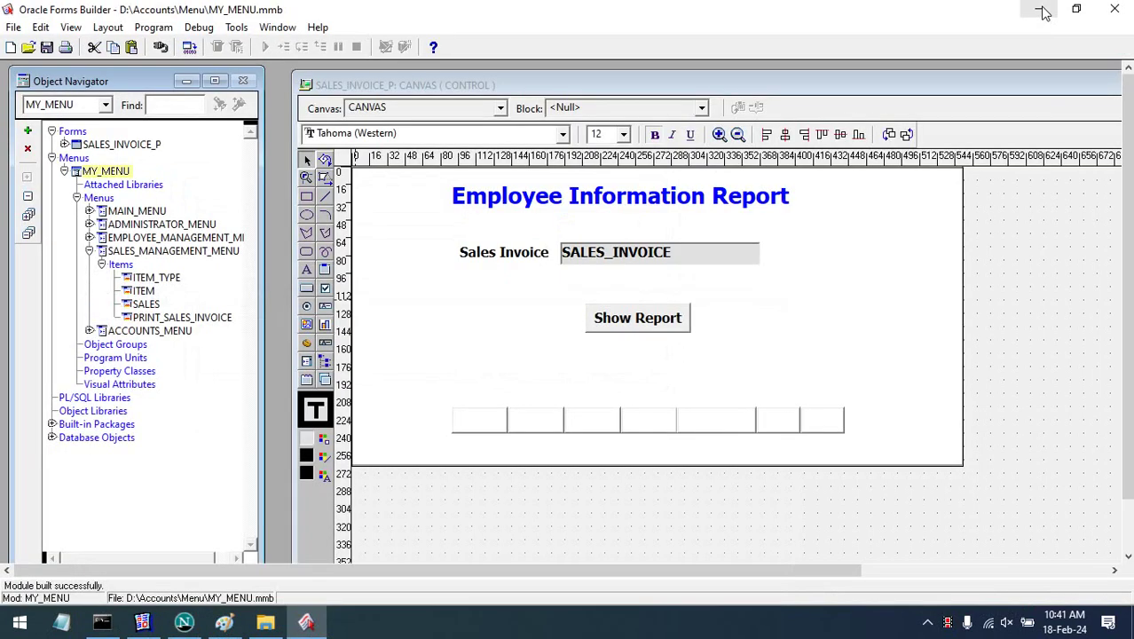
pyautogui.click(1042, 11)
pyautogui.rightClick(461, 193)
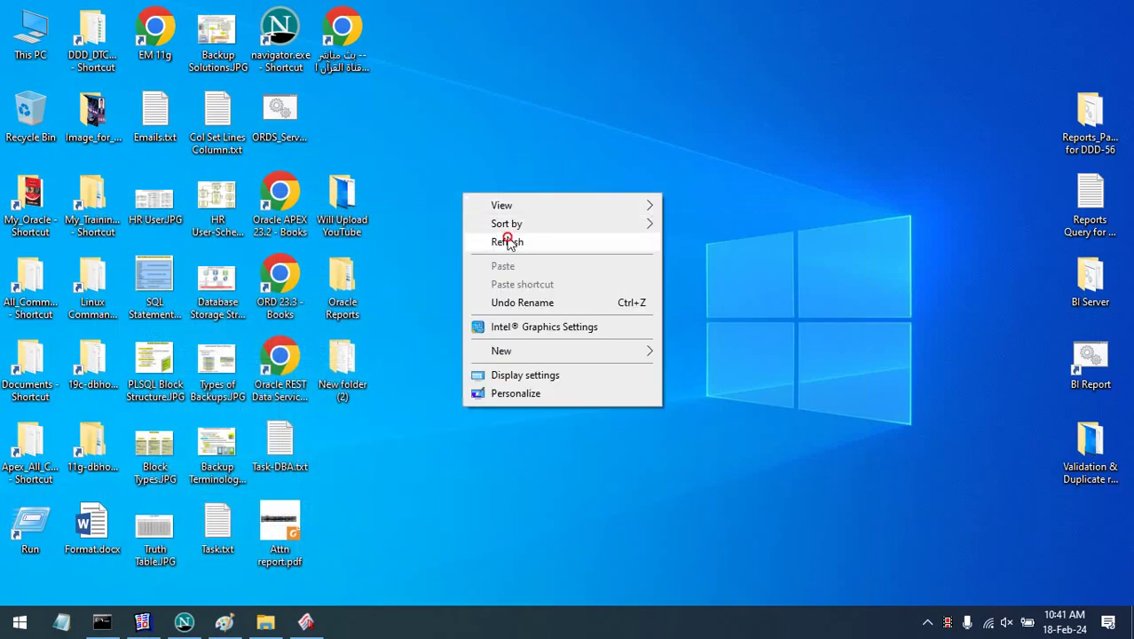
pyautogui.click(480, 237)
# - Close the OC4J server window and Netscape Navigator
pyautogui.click(102, 621)
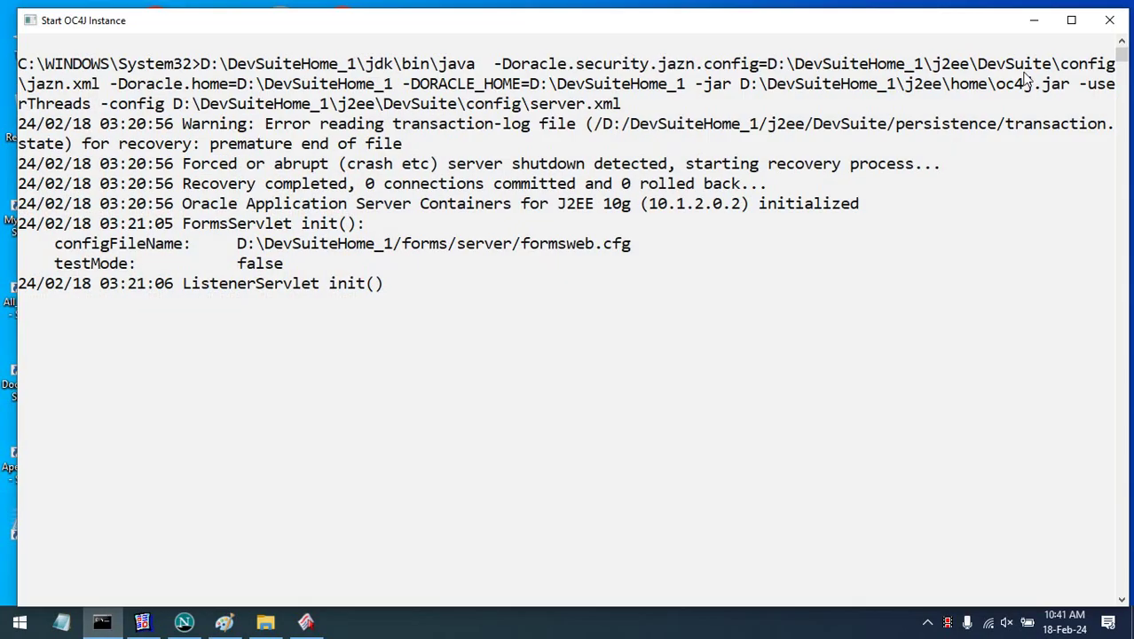
pyautogui.click(1110, 13)
pyautogui.click(143, 621)
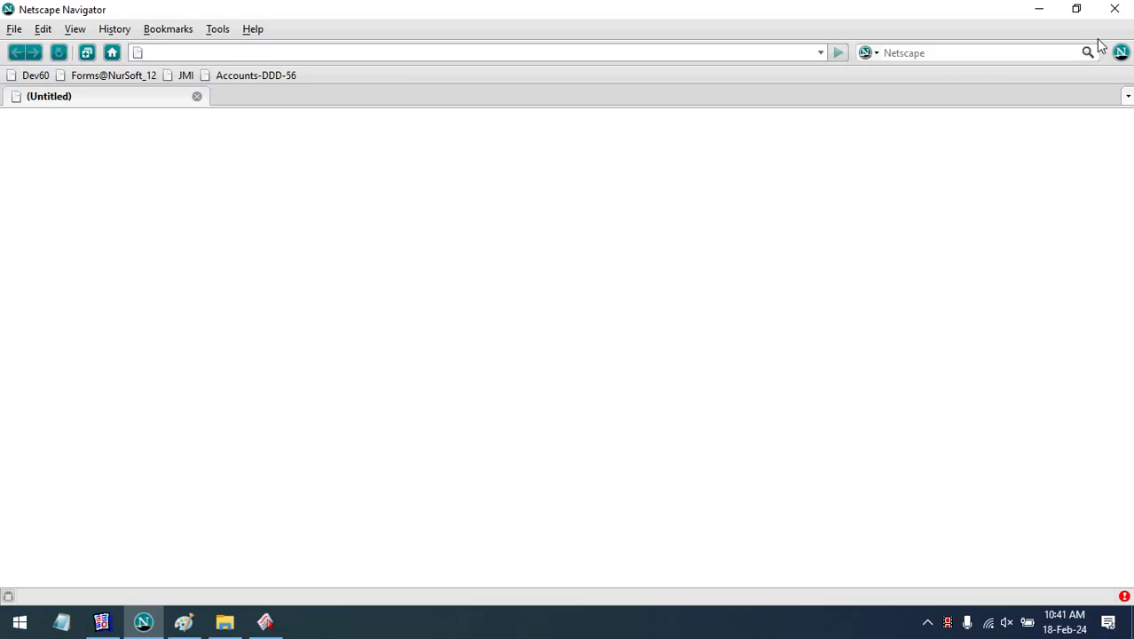
pyautogui.click(1111, 13)
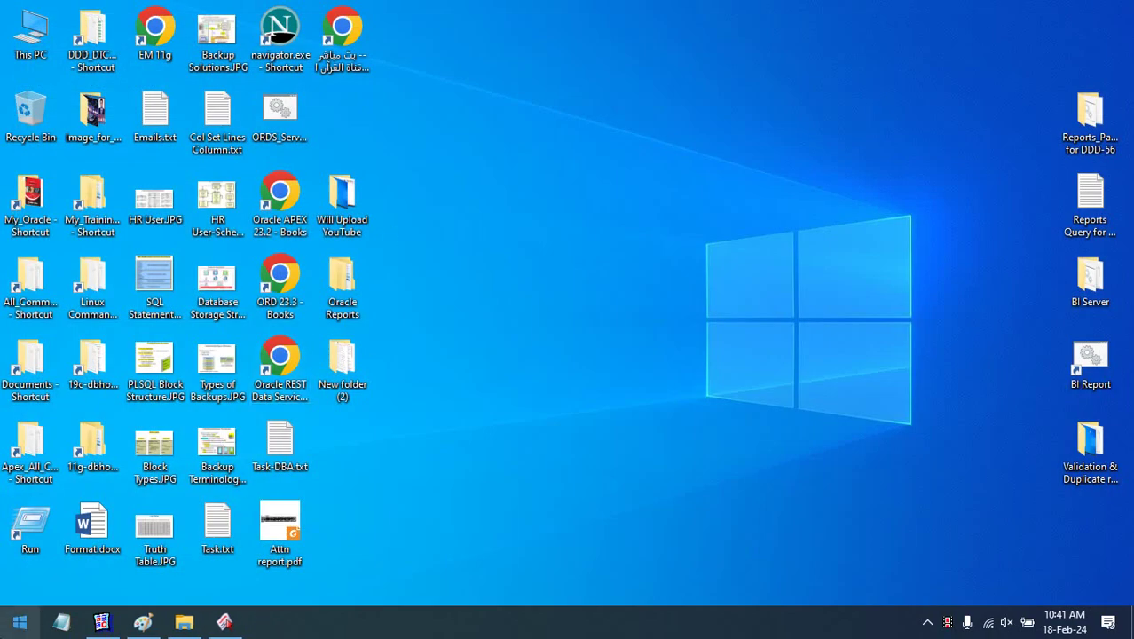